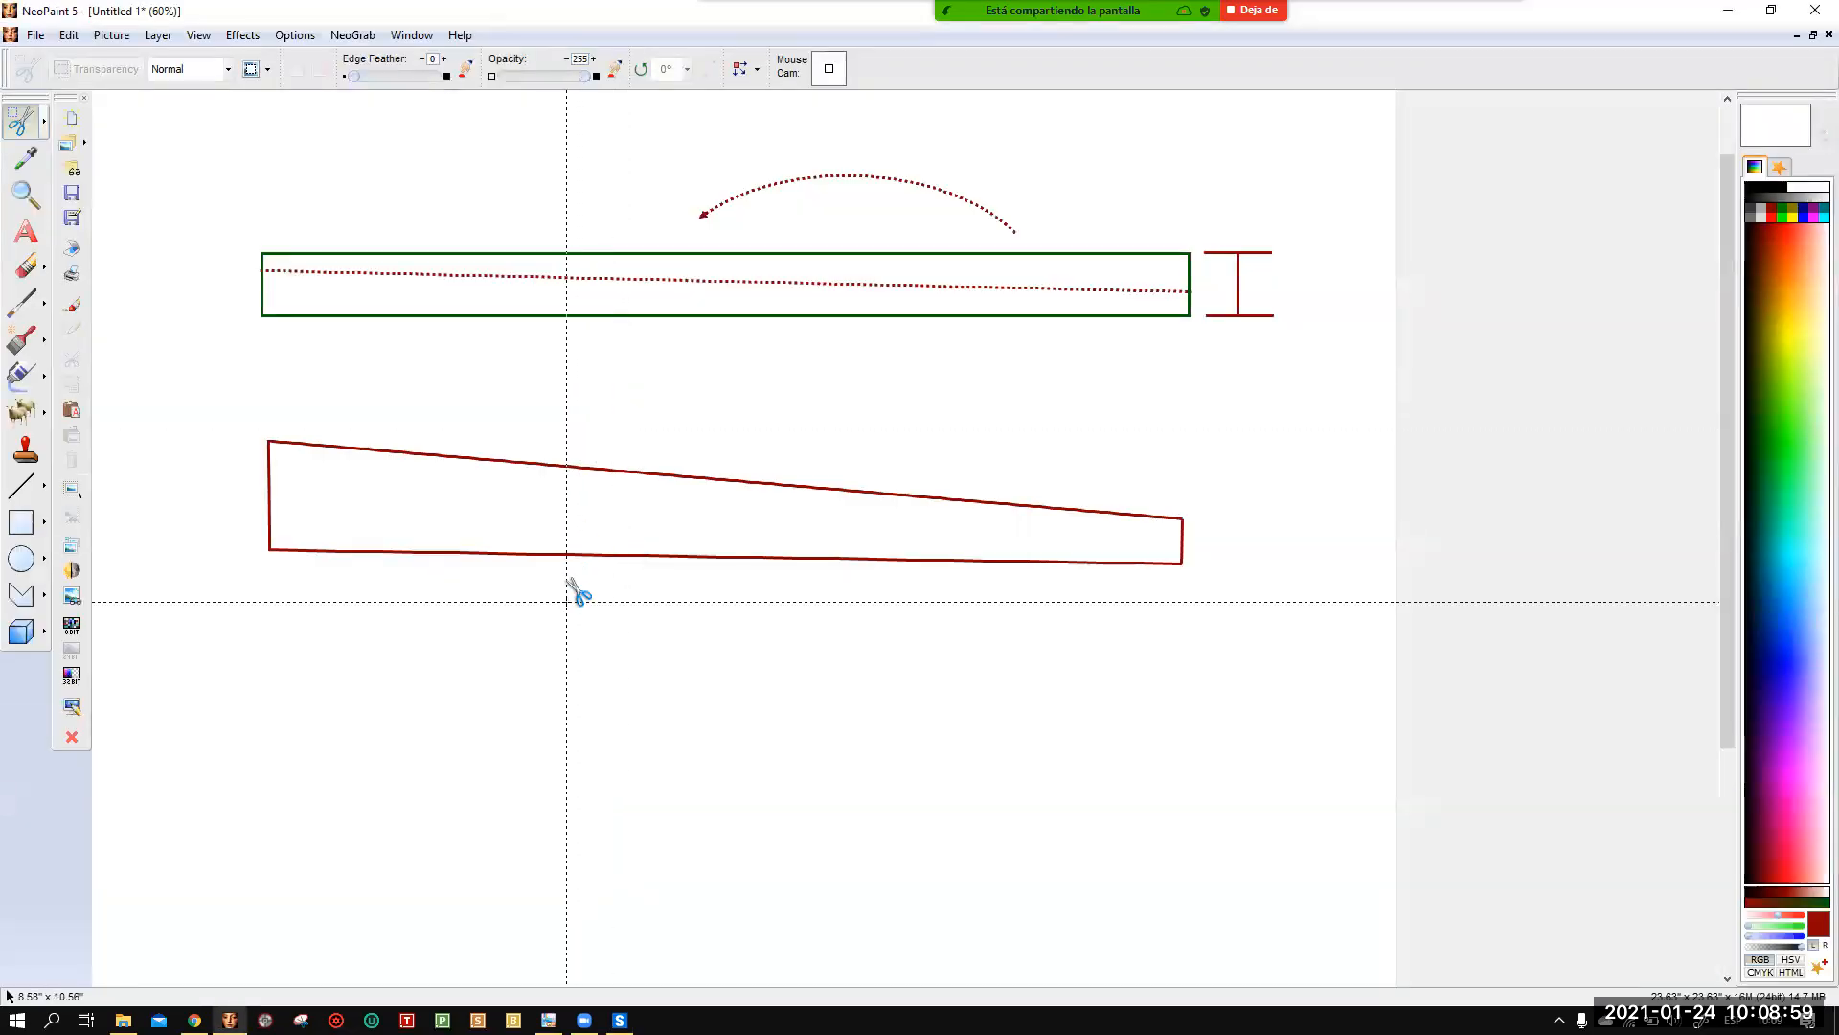
Draw a hollow green rectangle about 17.60" wide and 1.55" high beneath the red tapered beam.
{"action": "left_click", "coordinate": [20, 524]}
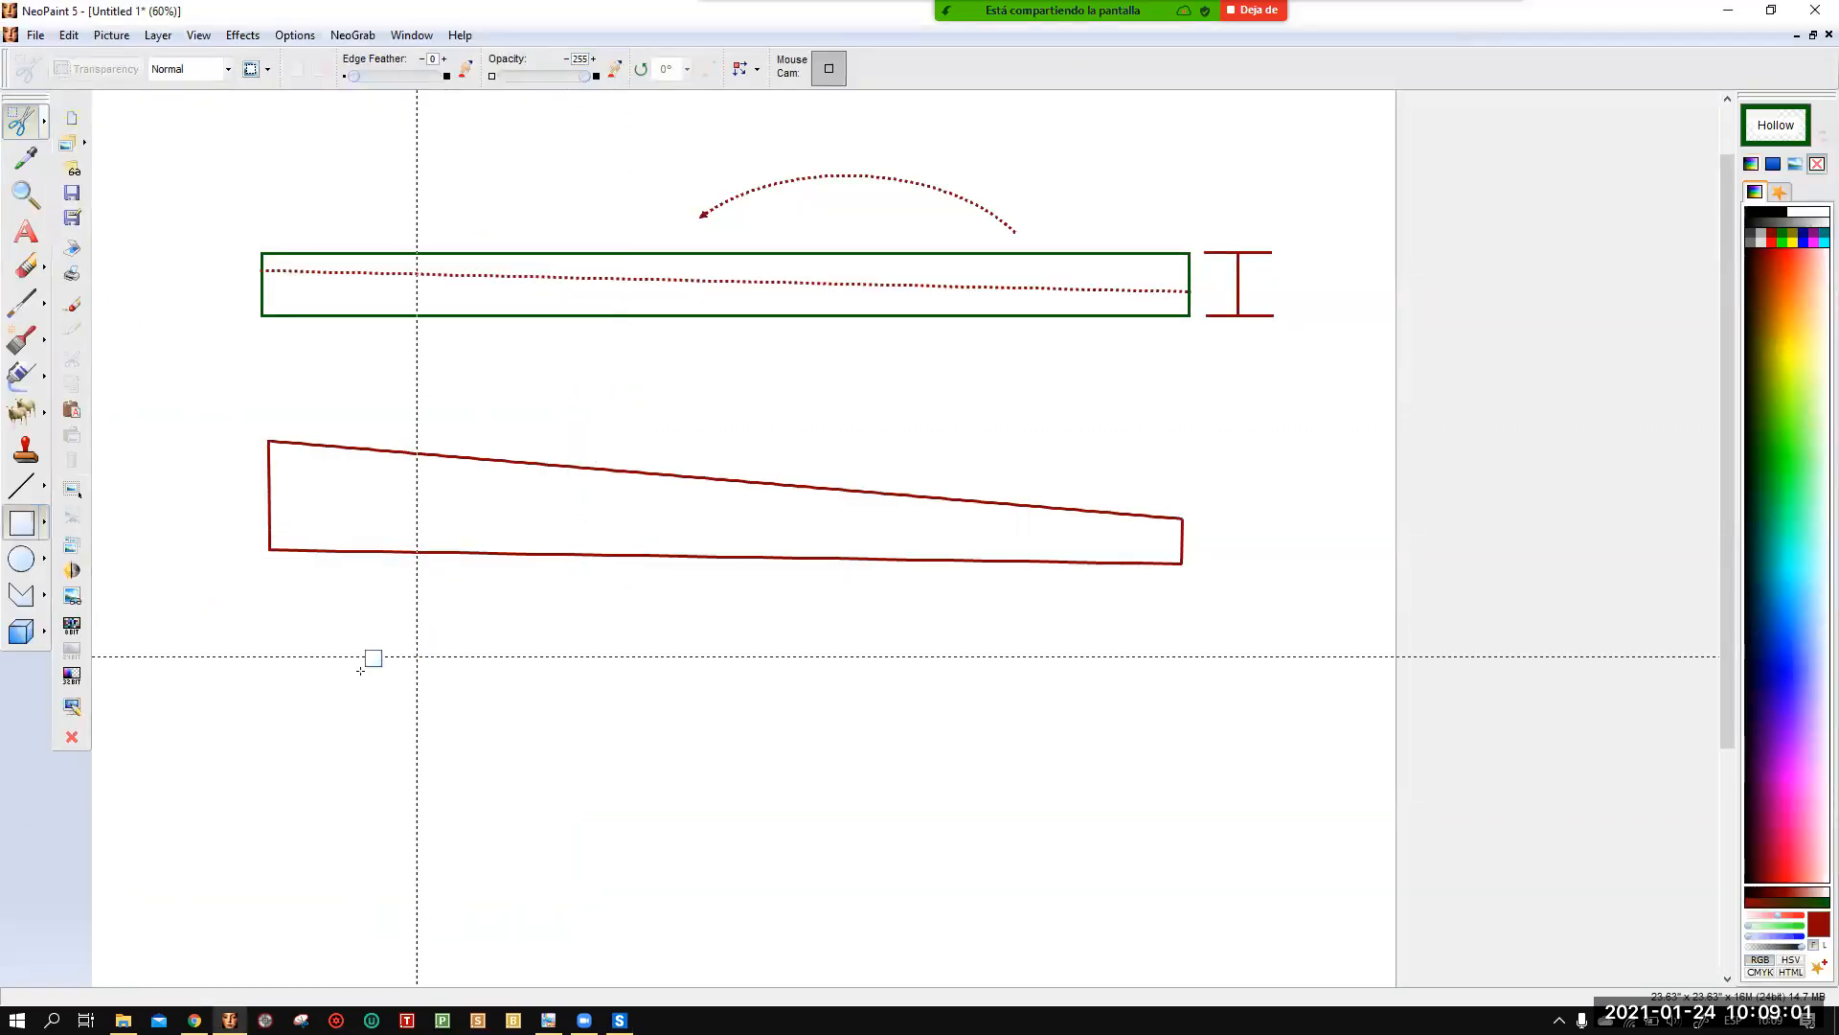
{"action": "left_click_drag", "start_coordinate": [273, 653], "coordinate": [1241, 736]}
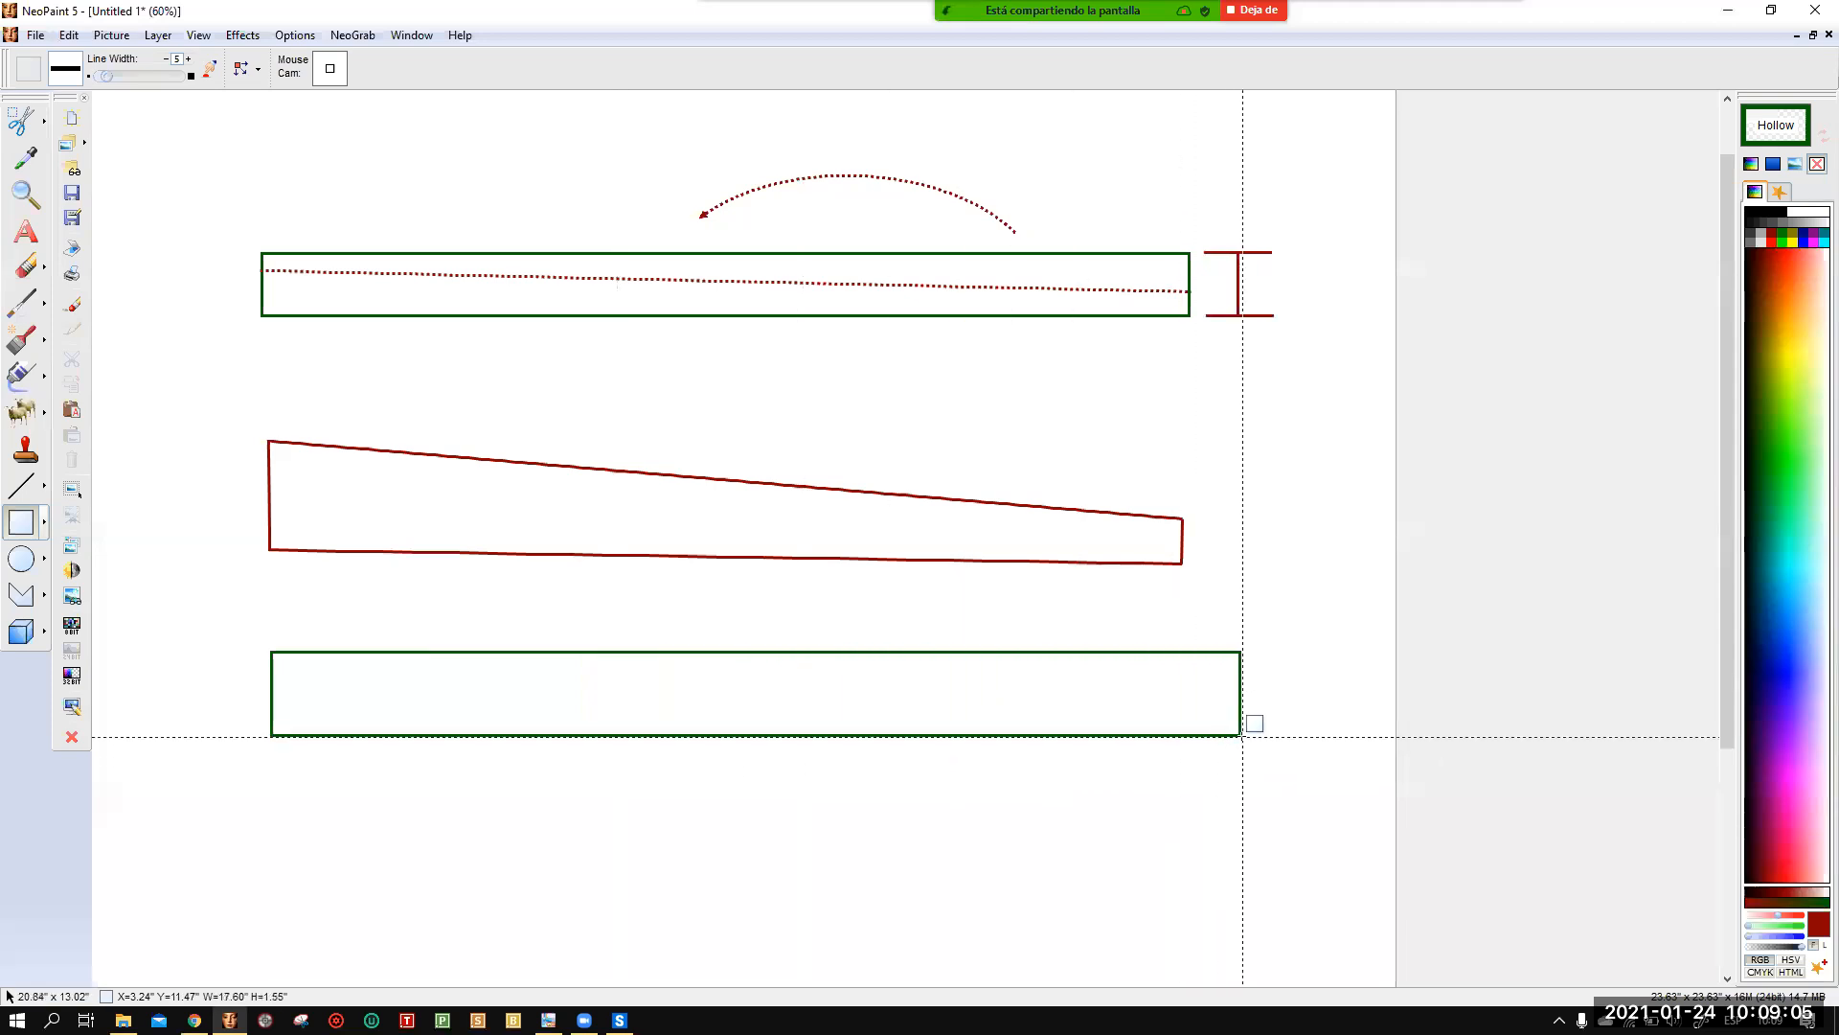
{"action": "scroll", "coordinate": [822, 755], "scroll_direction": "up", "scroll_amount": 1}
{"action": "scroll", "coordinate": [825, 747], "scroll_direction": "up", "scroll_amount": 1}
{"action": "middle_click_drag", "start_coordinate": [848, 741], "coordinate": [930, 581]}
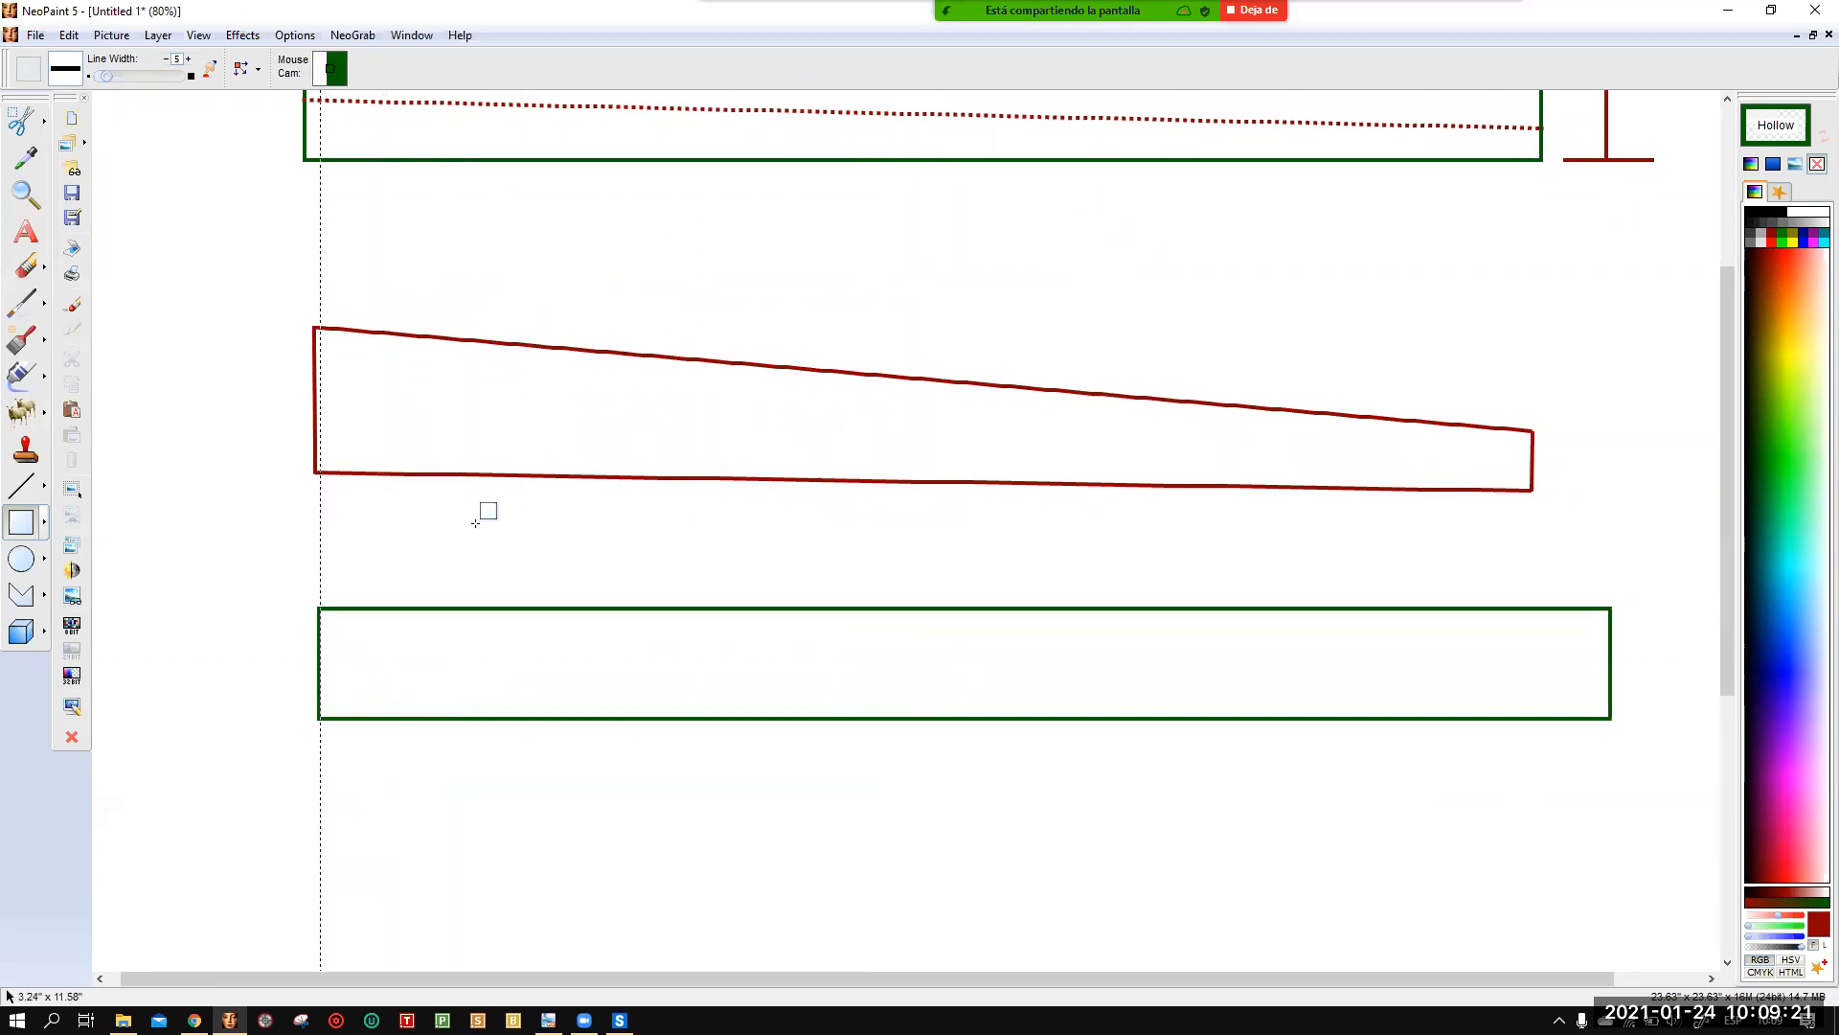
{"action": "mouse_move", "coordinate": [1082, 285]}
{"action": "left_mouse_down"}
{"action": "mouse_move", "coordinate": [1038, 357]}
{"action": "mouse_move", "coordinate": [1054, 345]}
{"action": "left_mouse_up"}
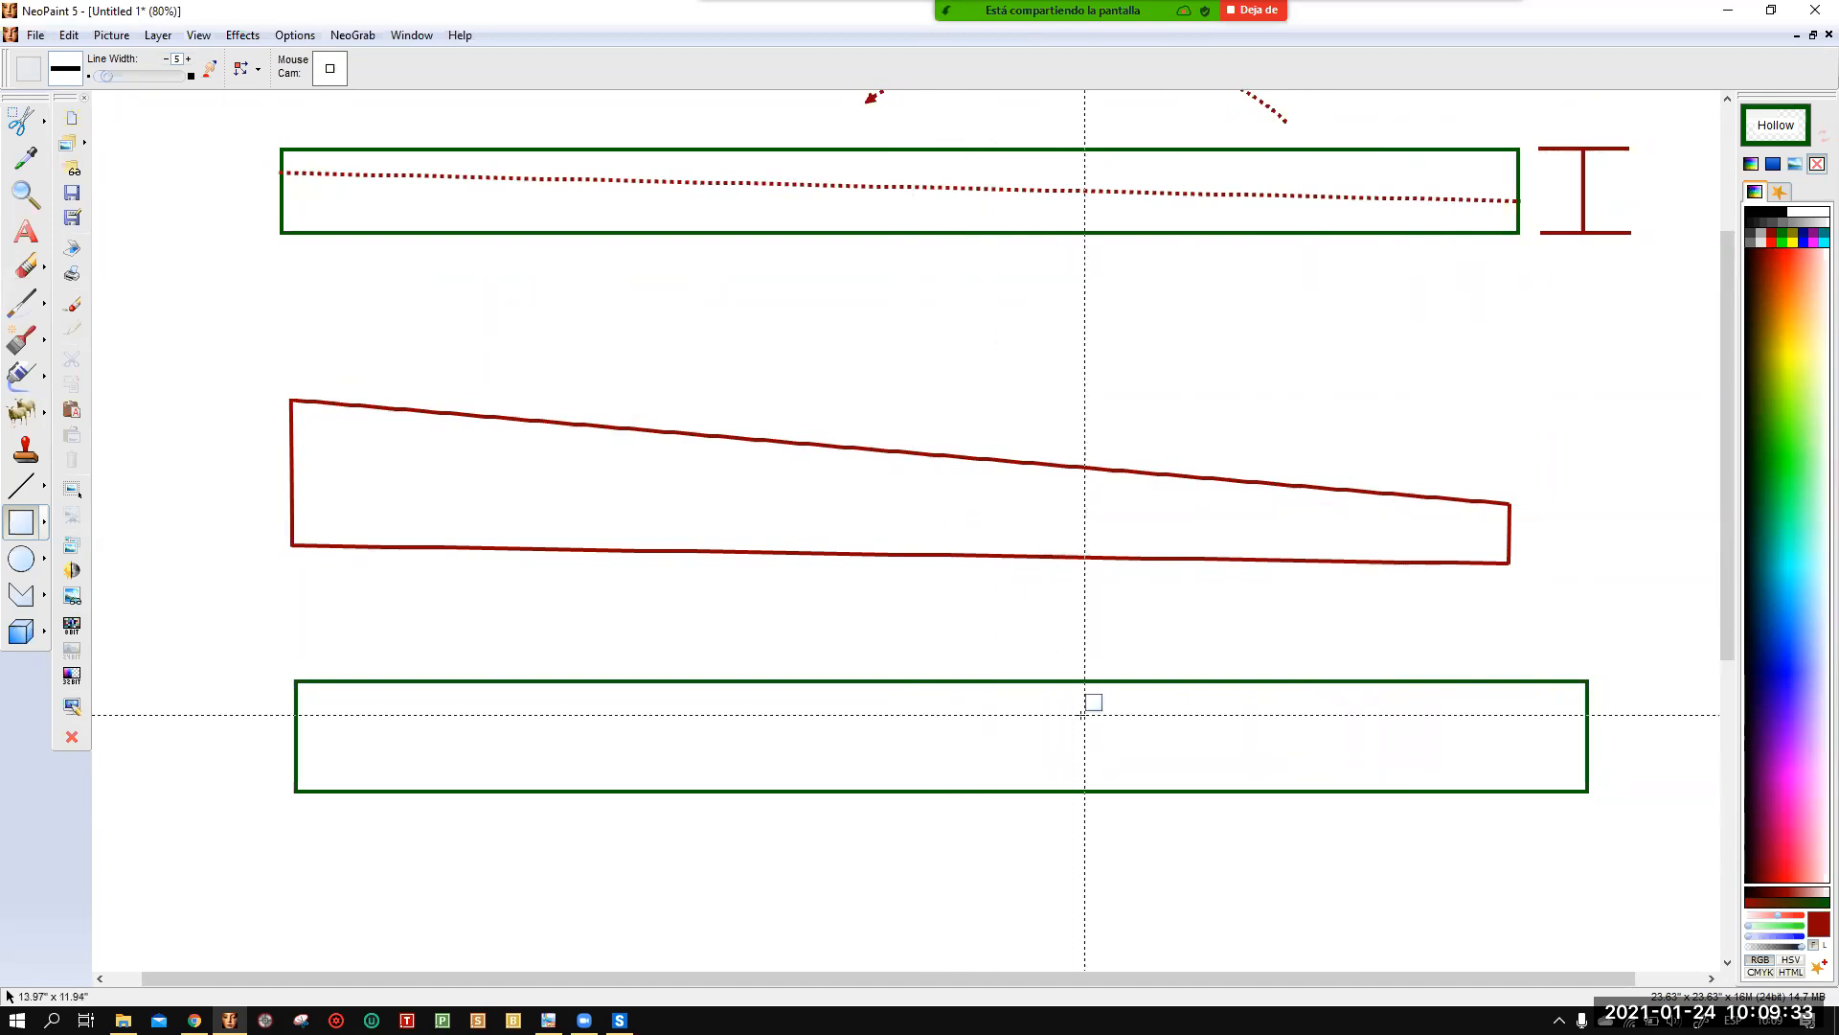
Draw a small hollow circle inside the left end of the new green rectangle.
{"action": "left_click", "coordinate": [21, 561]}
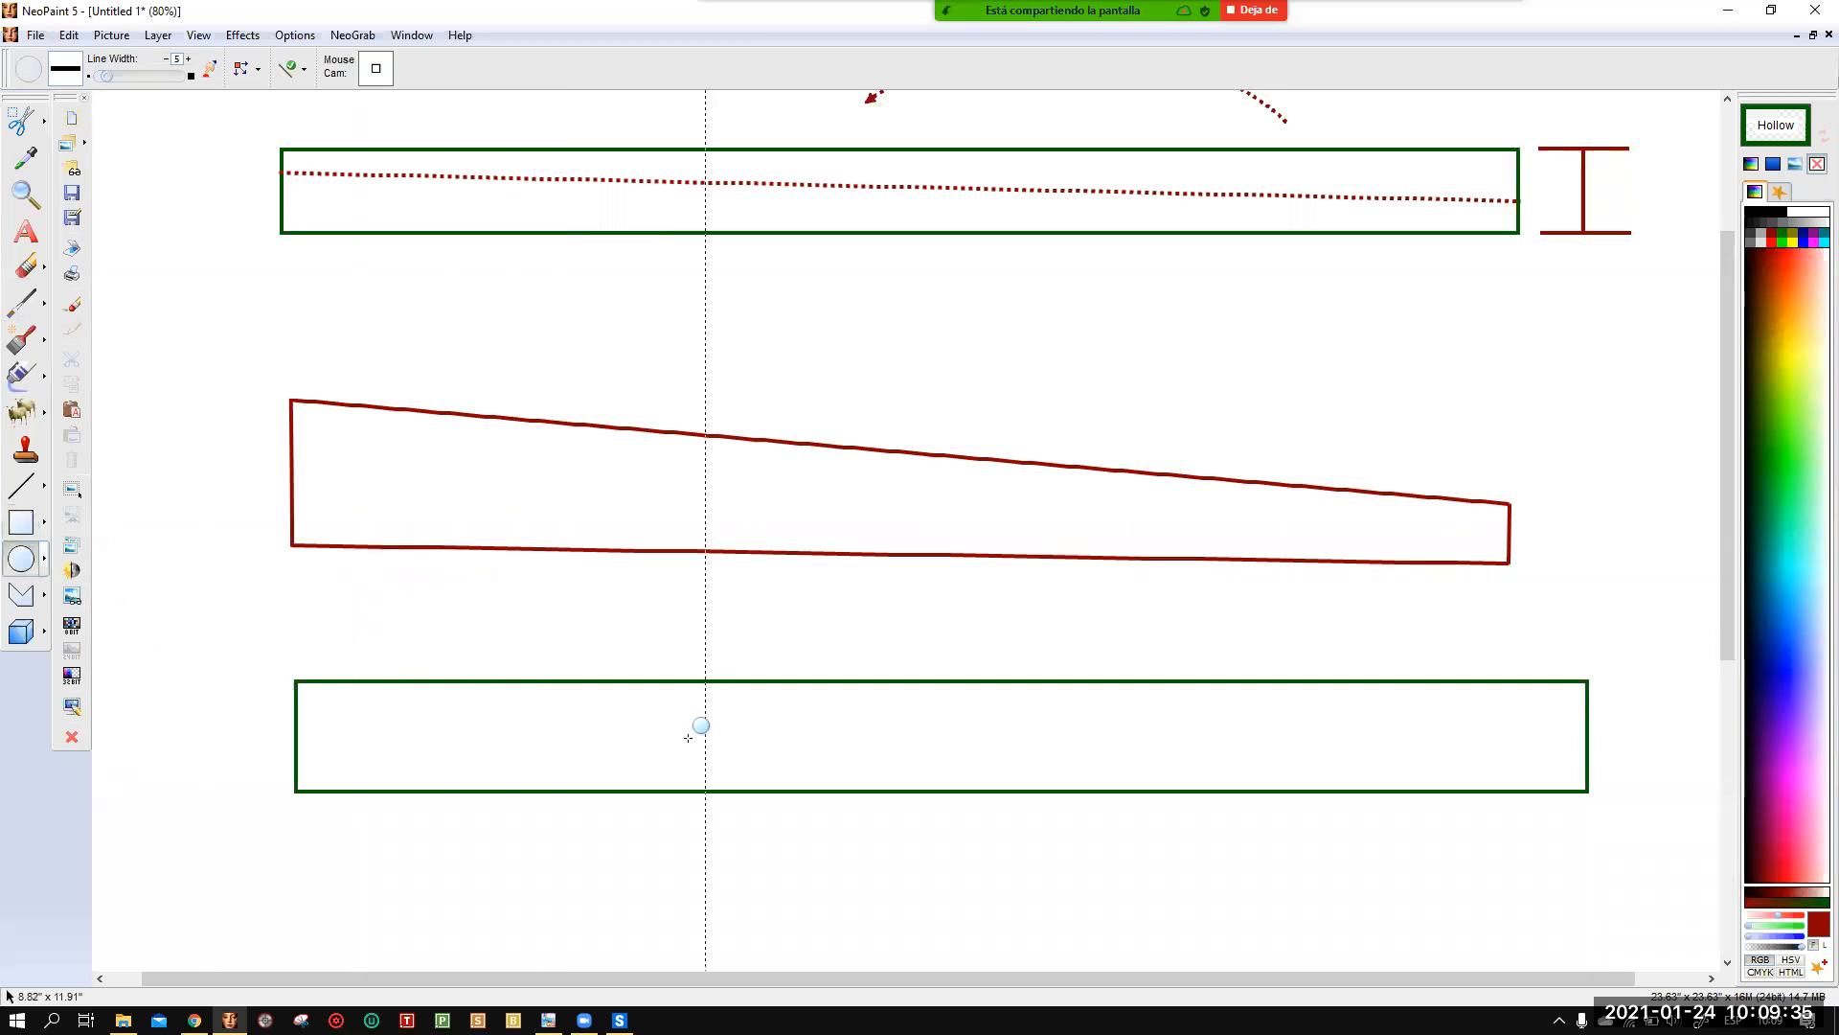
{"action": "left_click_drag", "start_coordinate": [386, 747], "coordinate": [456, 700]}
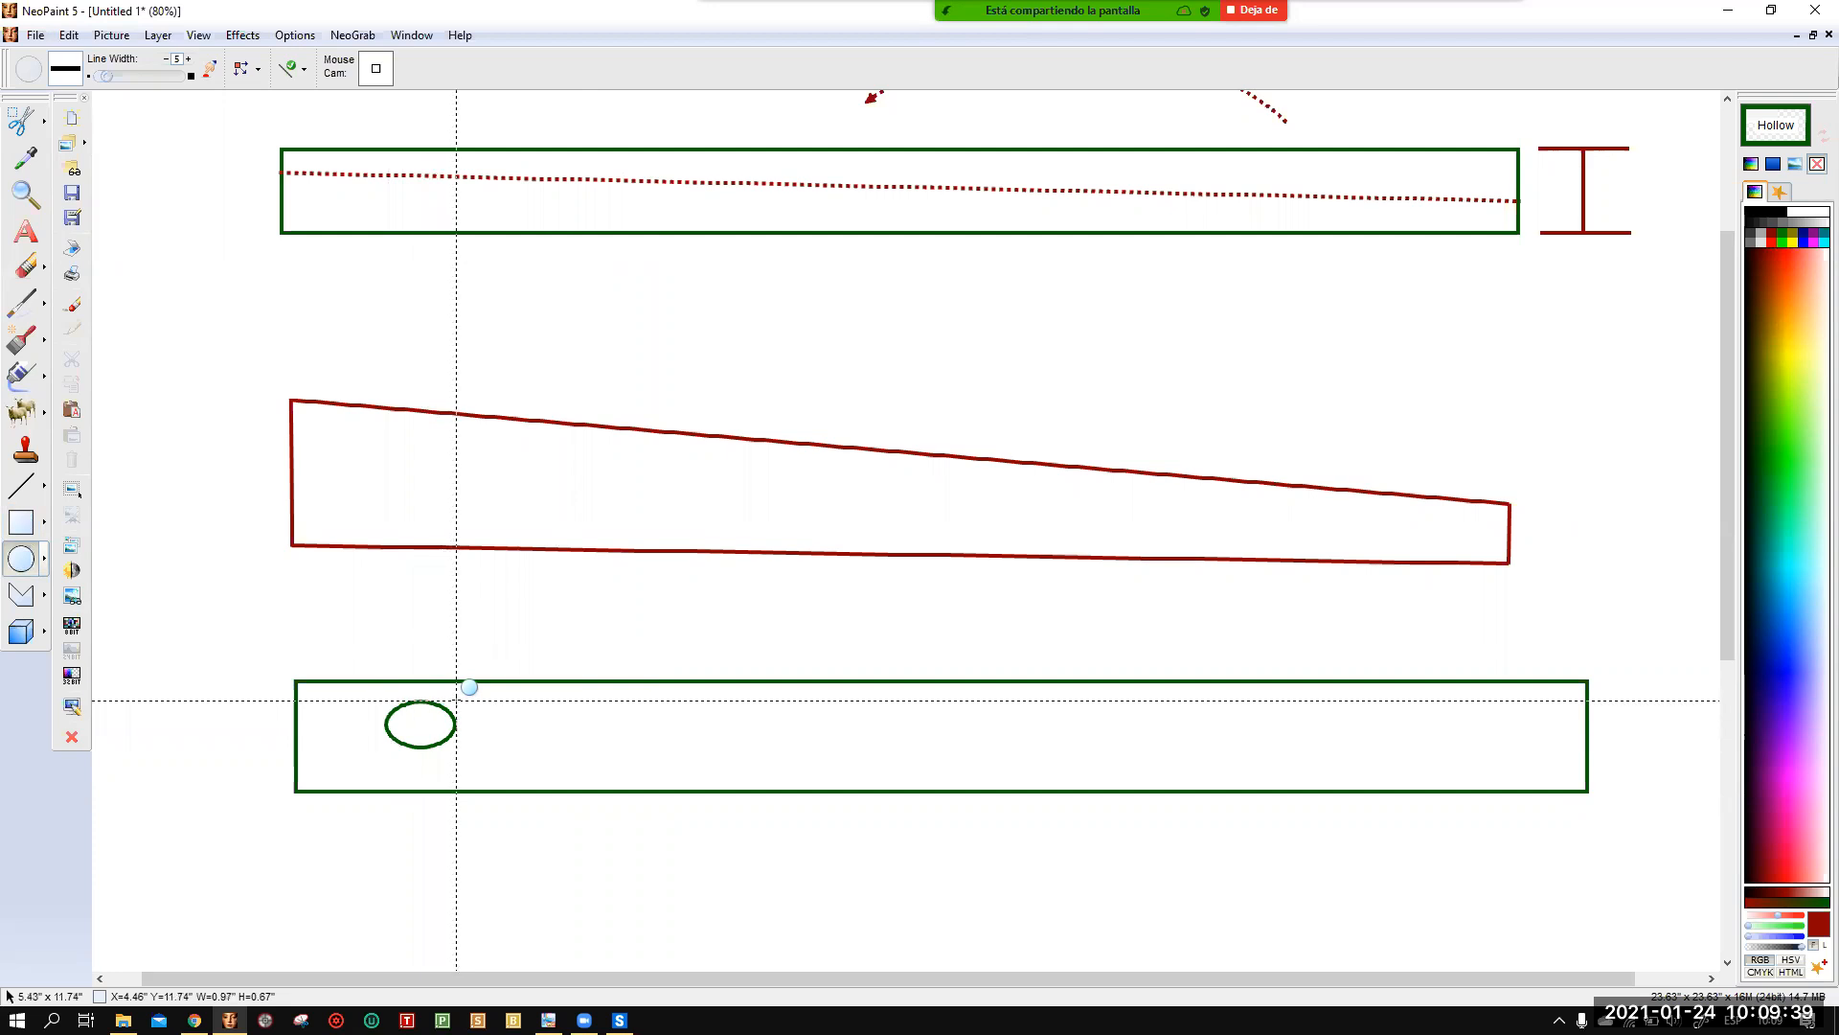
{"action": "key", "text": "ctrl+z"}
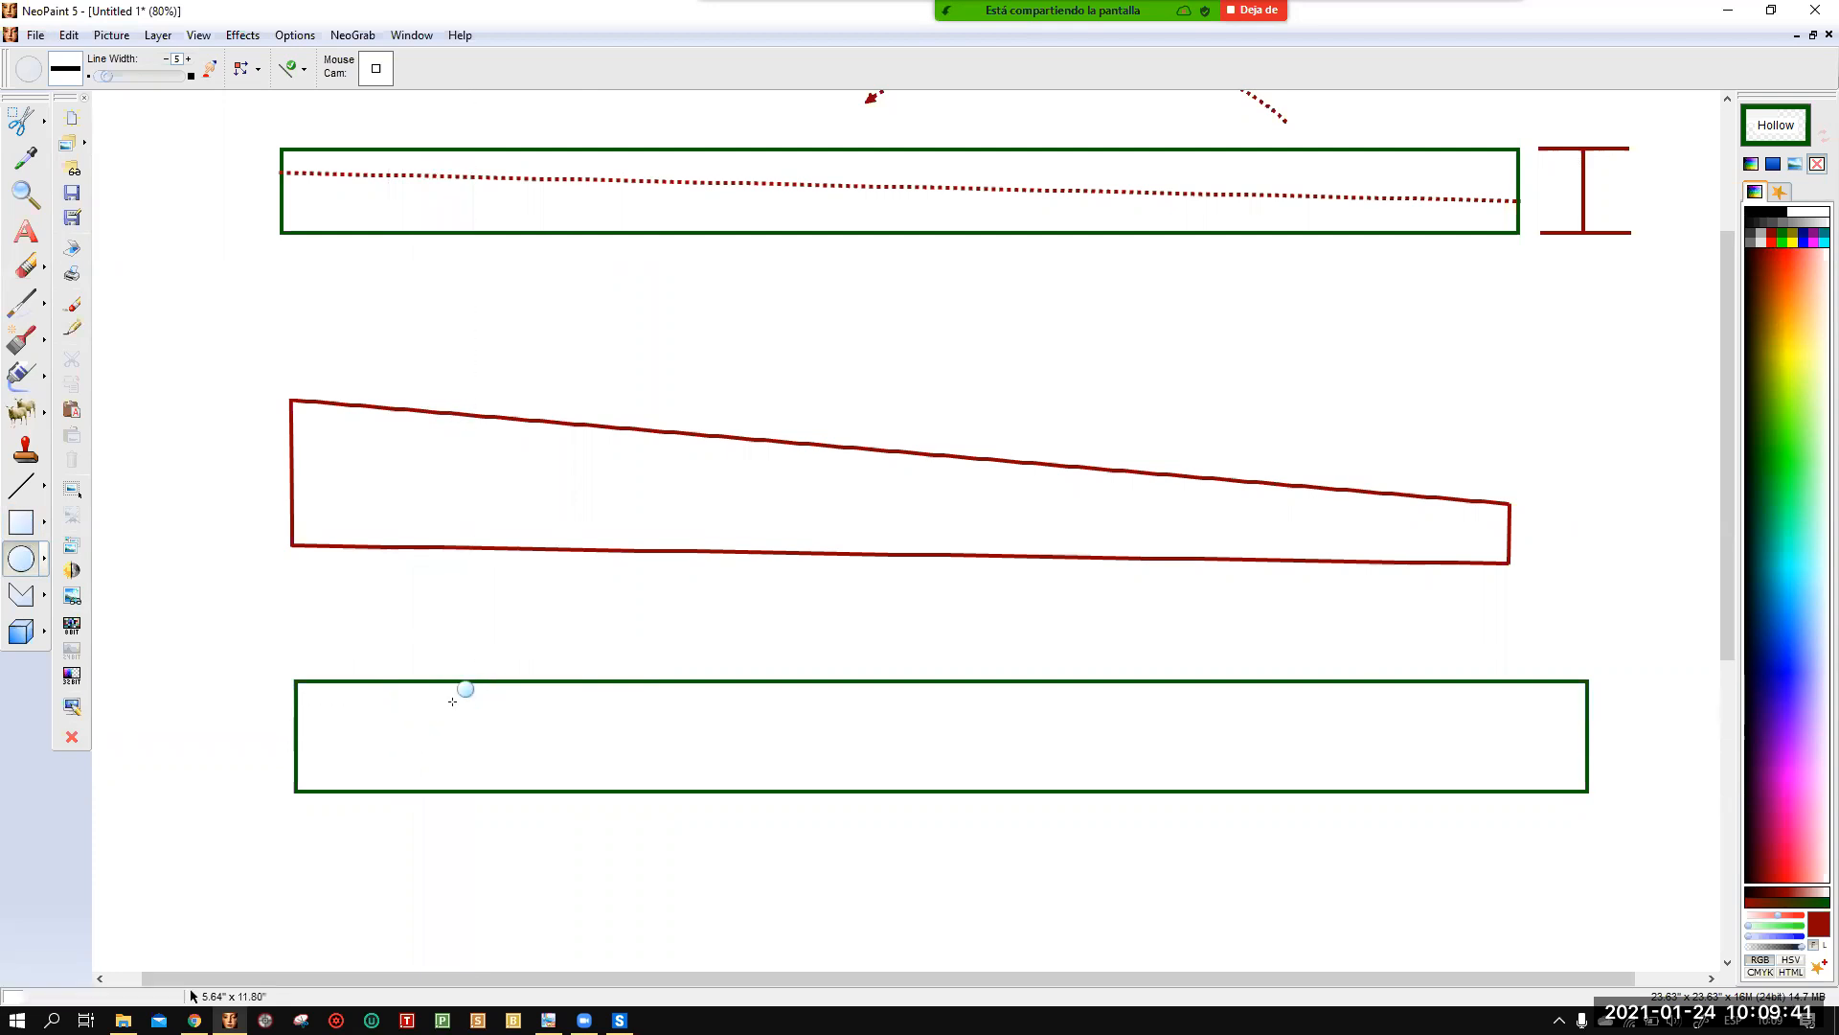
{"action": "left_click_drag", "start_coordinate": [323, 776], "coordinate": [404, 697]}
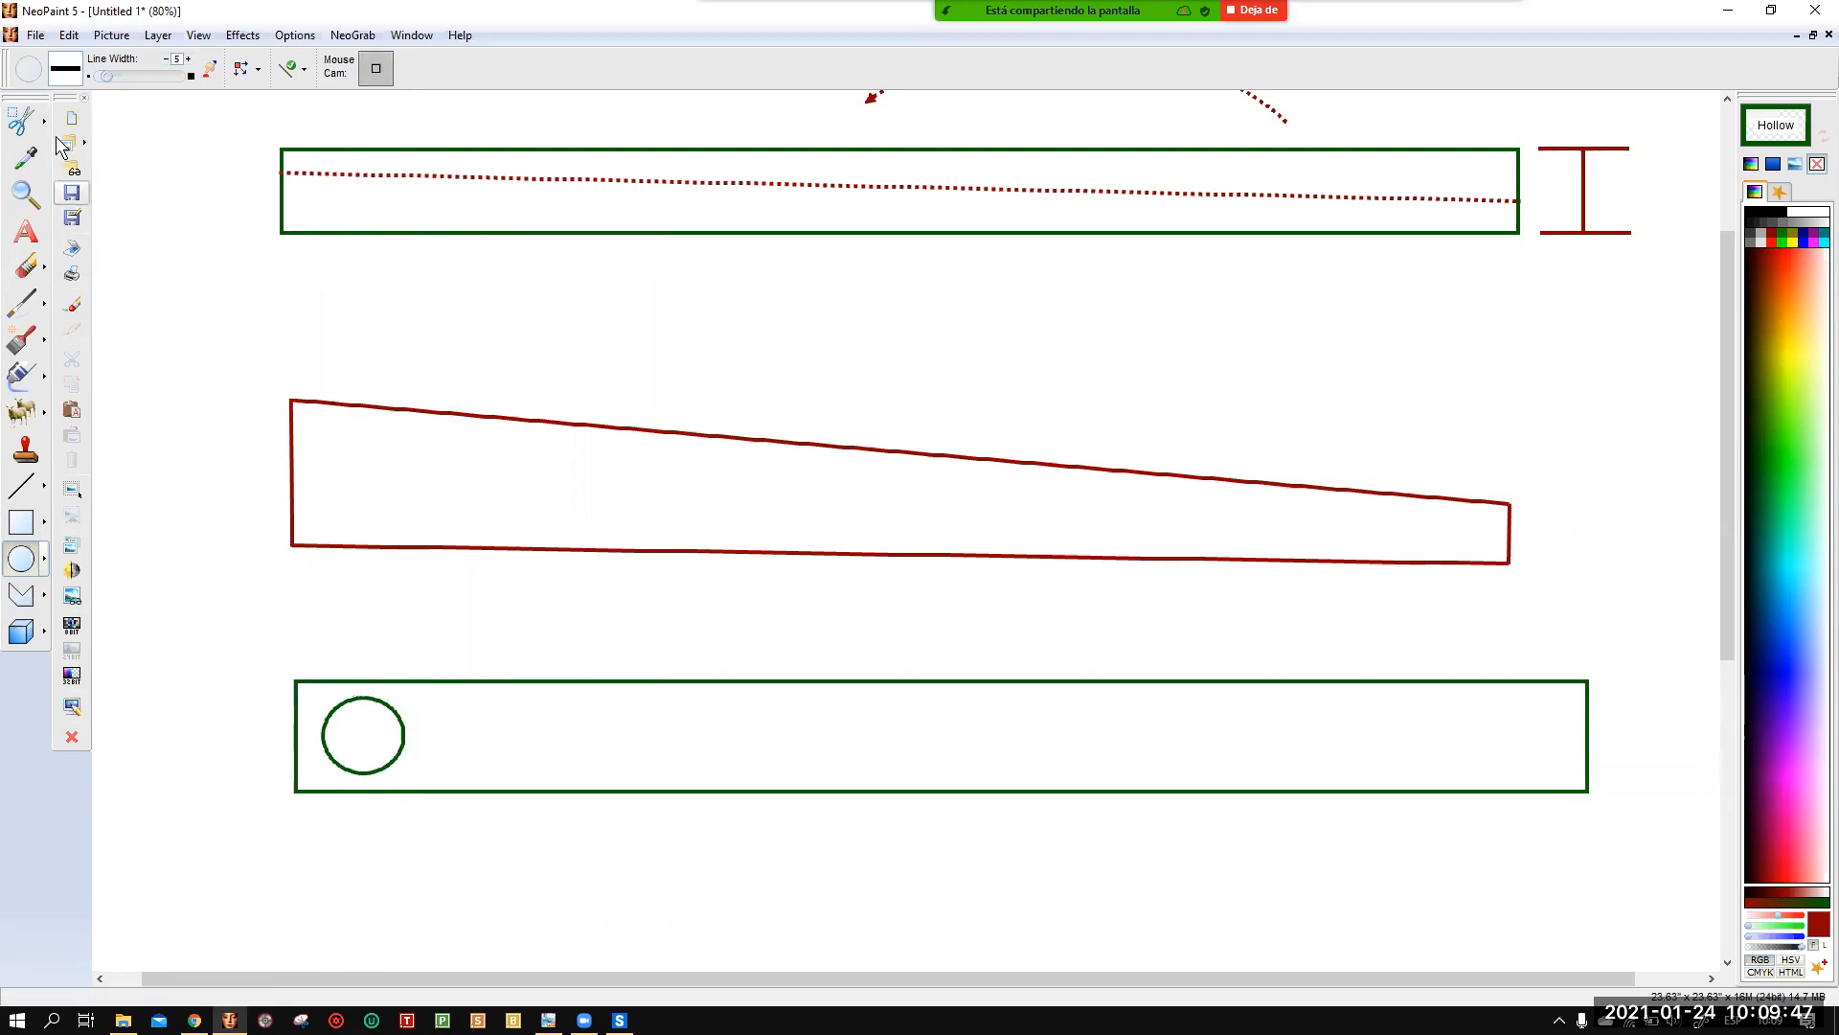
Copy the circle and place six copies in an evenly spaced row to its right inside the rectangle.
{"action": "left_click", "coordinate": [23, 121]}
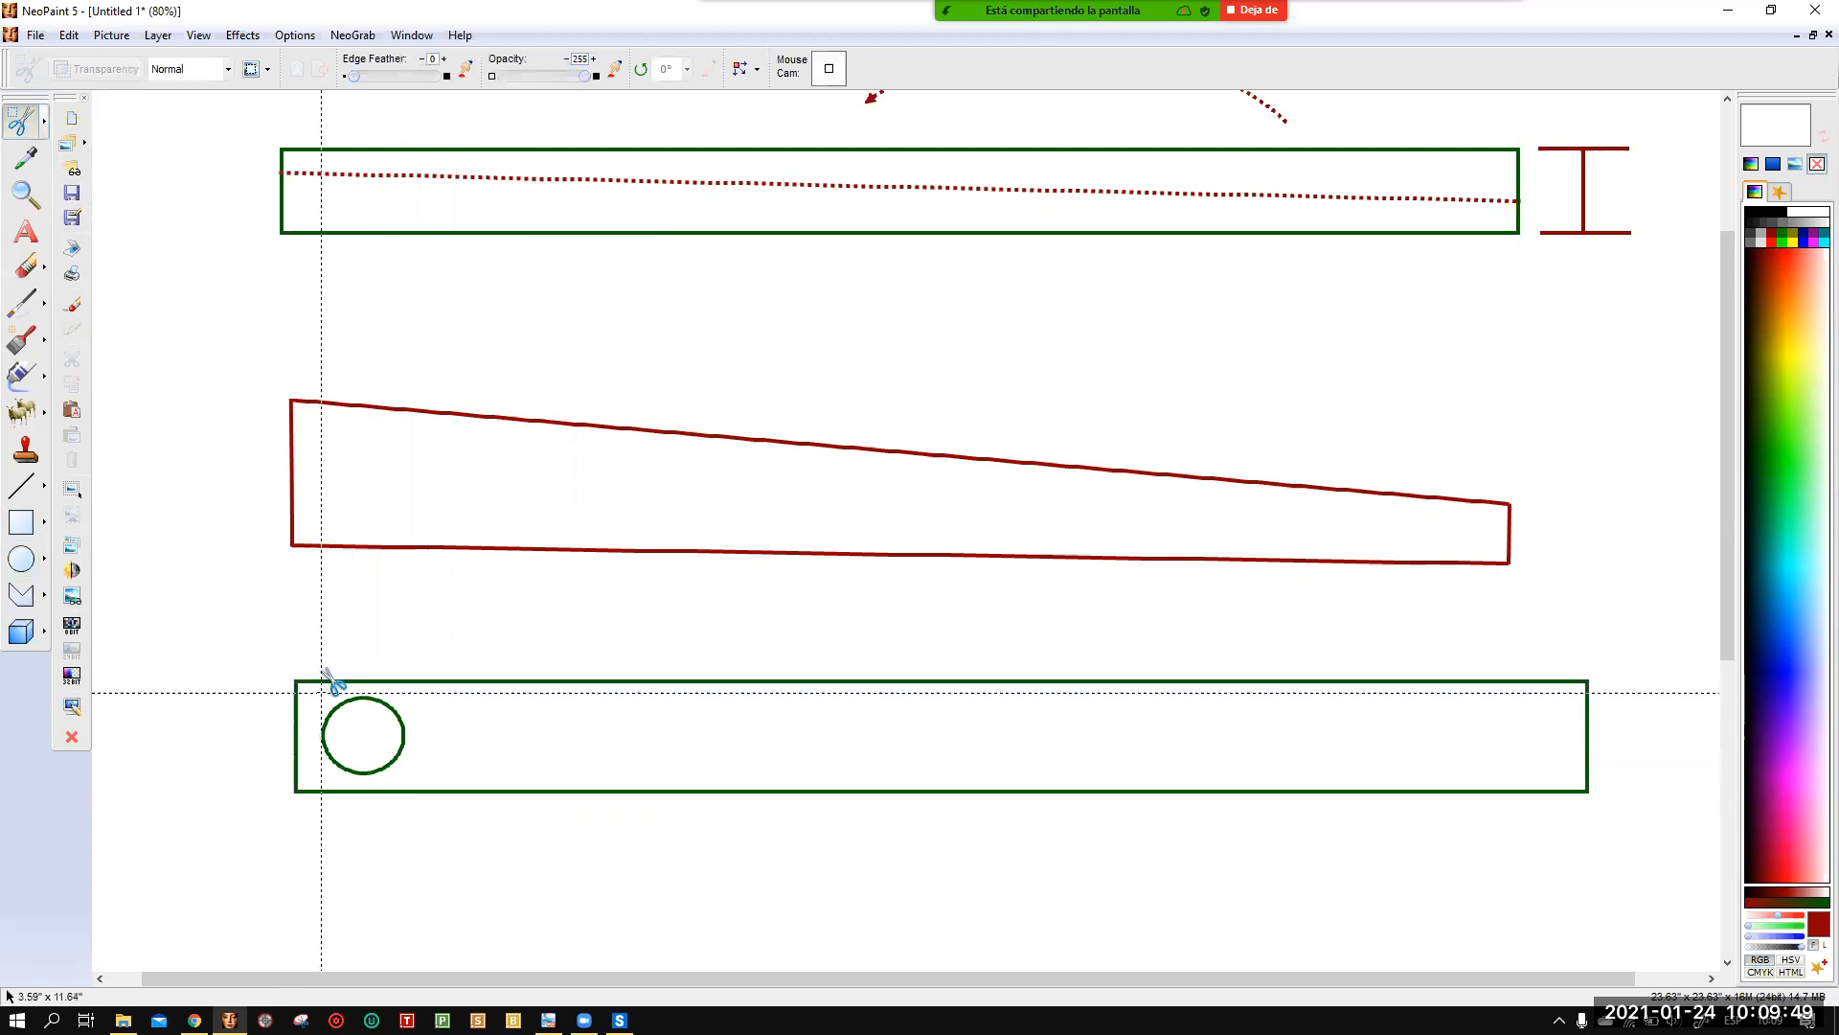
{"action": "left_click_drag", "start_coordinate": [317, 693], "coordinate": [419, 764]}
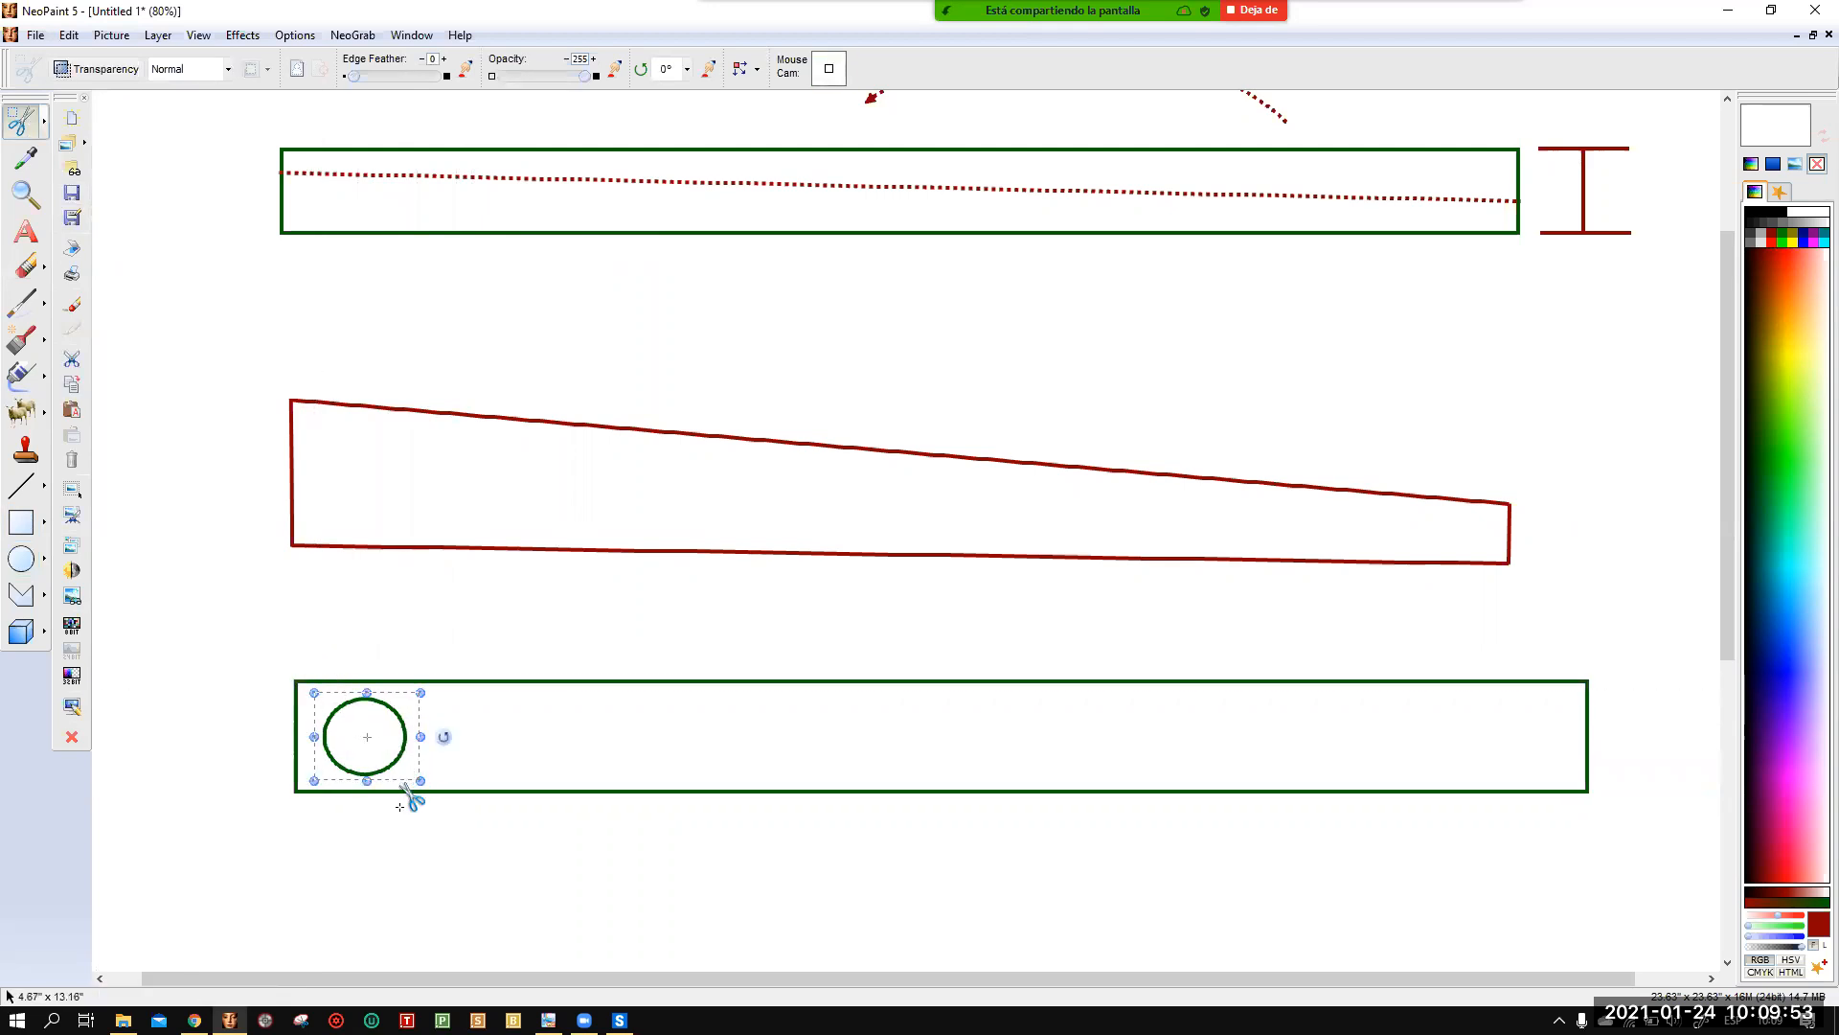
{"action": "key", "text": "ctrl+c"}
{"action": "key", "text": "ctrl+v"}
{"action": "left_click_drag", "start_coordinate": [939, 554], "coordinate": [487, 737]}
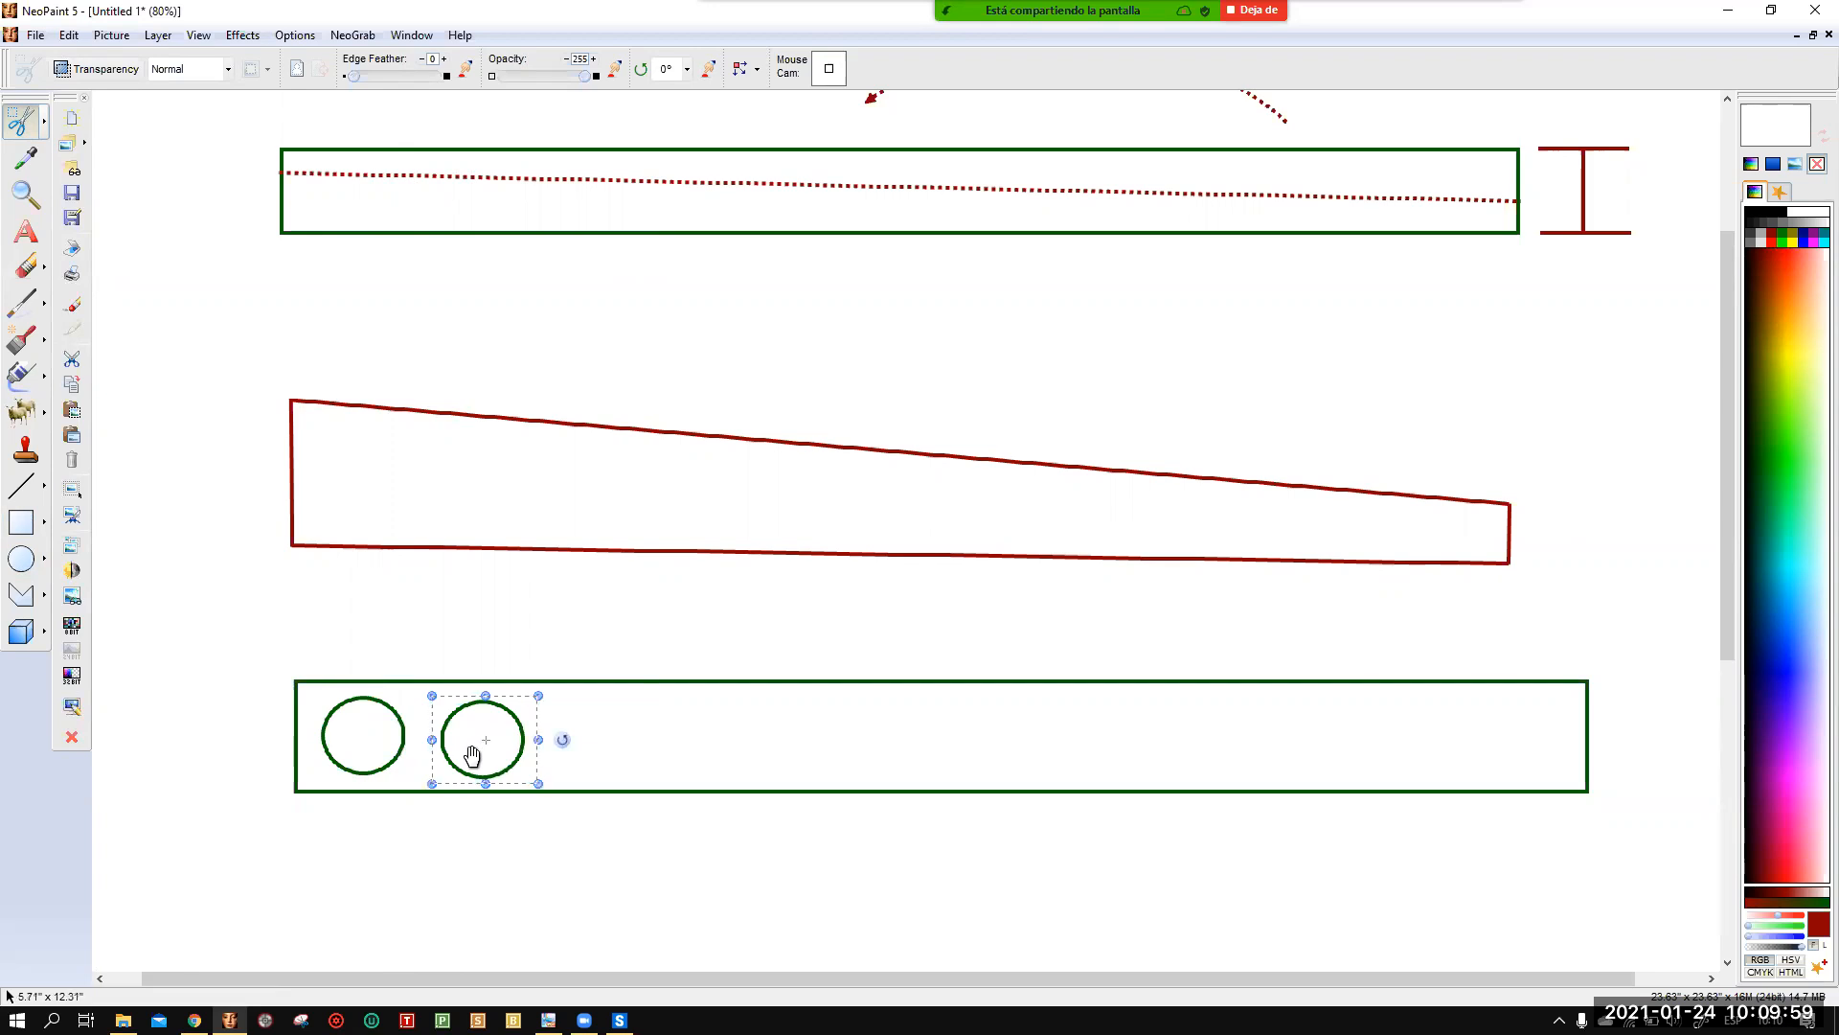
{"action": "key", "text": "ctrl+v"}
{"action": "left_click_drag", "start_coordinate": [905, 542], "coordinate": [602, 743]}
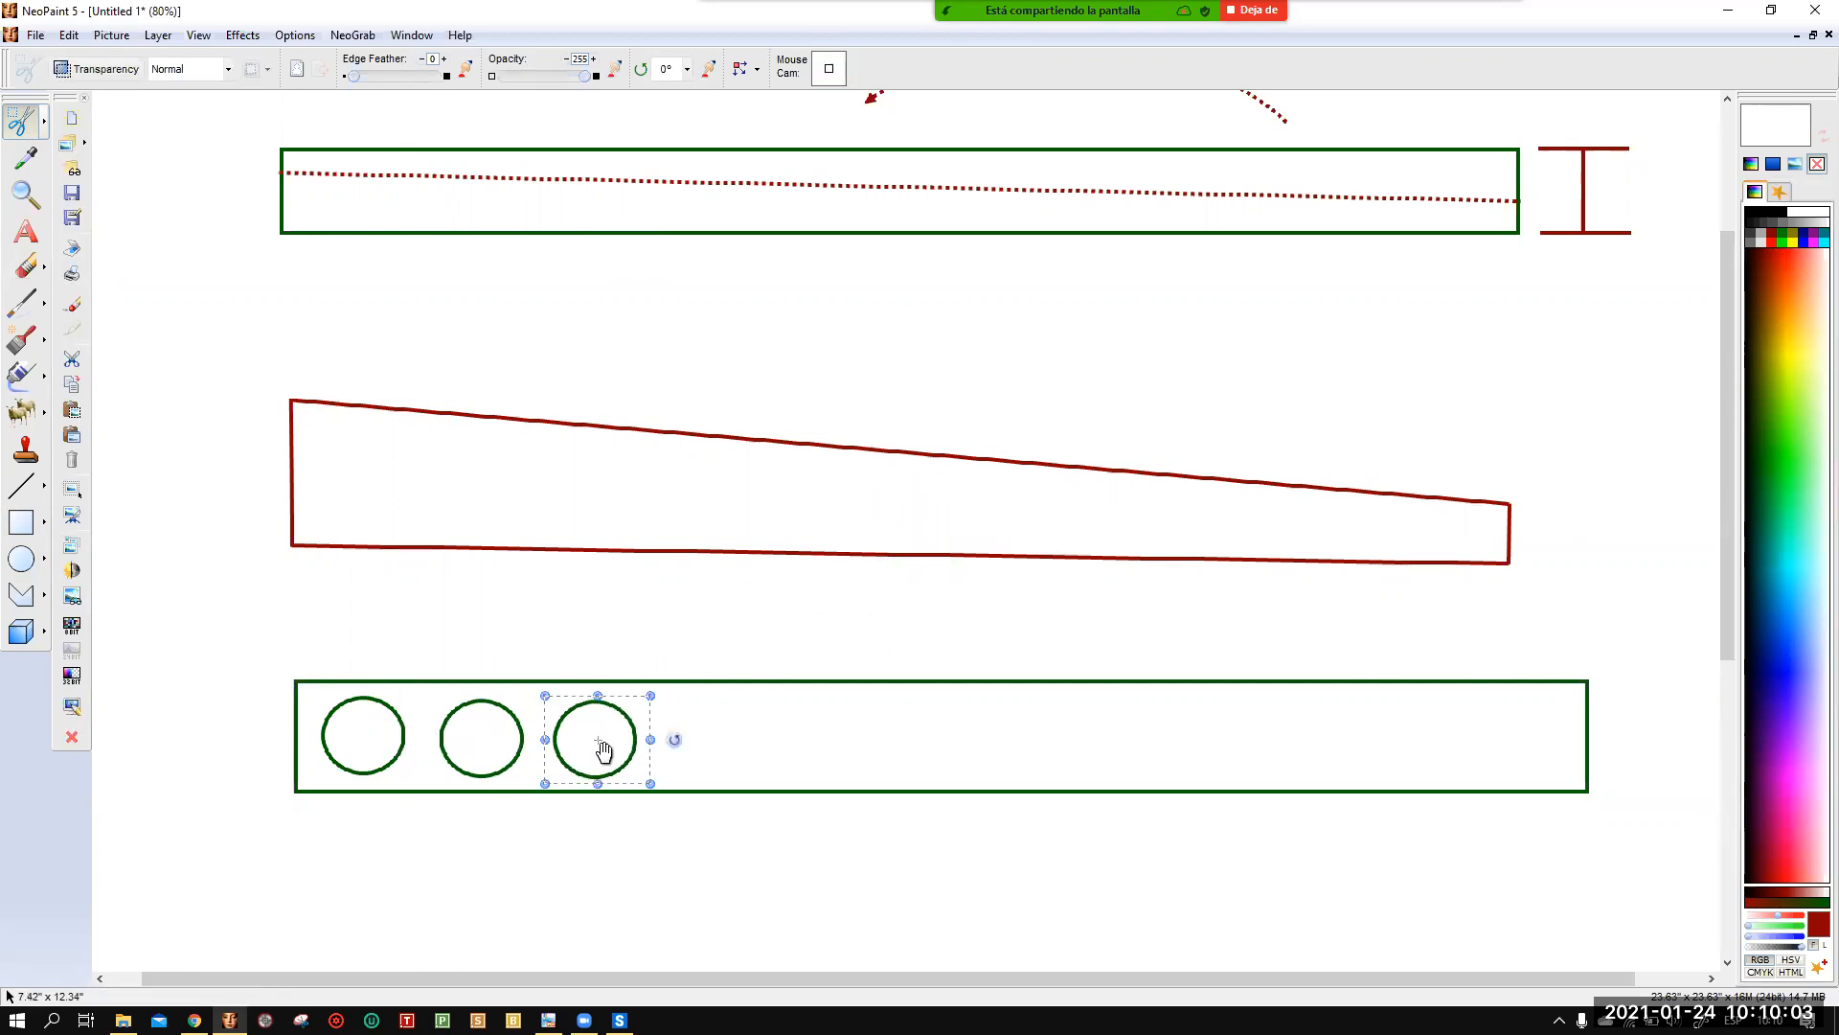
{"action": "key", "text": "ctrl+v"}
{"action": "left_click_drag", "start_coordinate": [903, 532], "coordinate": [708, 736]}
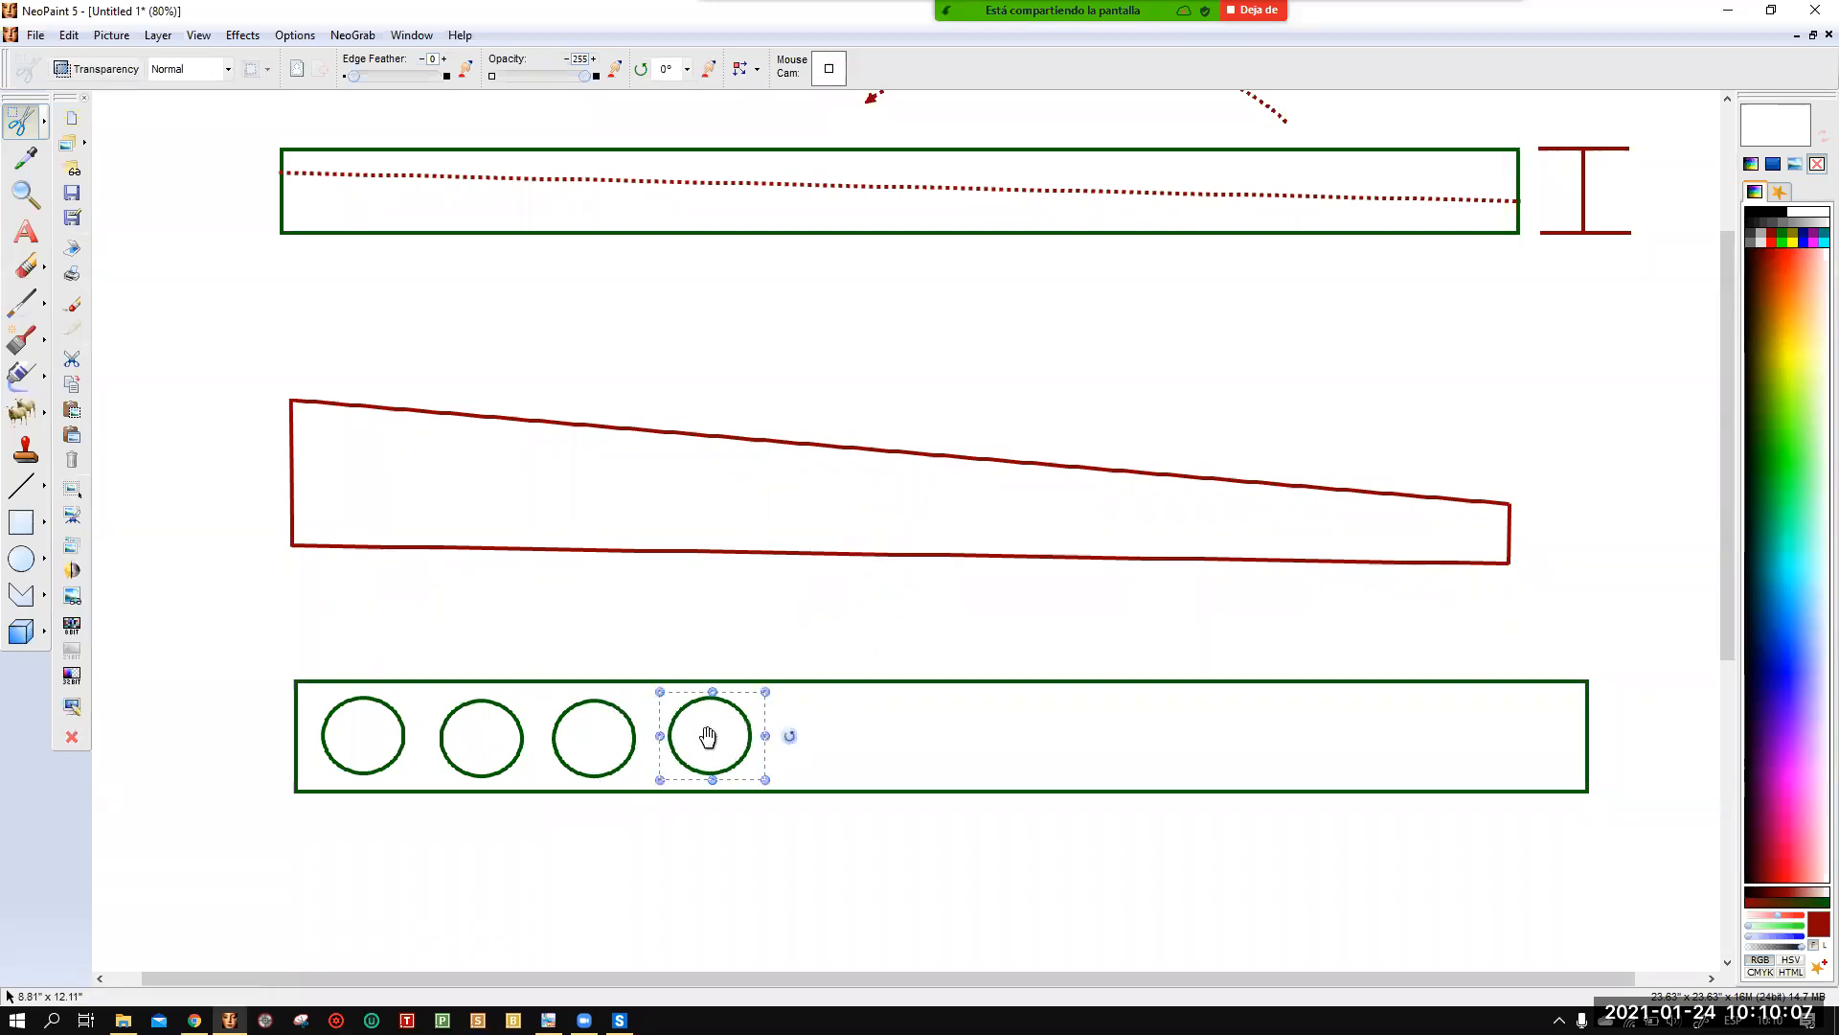
{"action": "key", "text": "ctrl+v"}
{"action": "left_click_drag", "start_coordinate": [921, 529], "coordinate": [850, 743]}
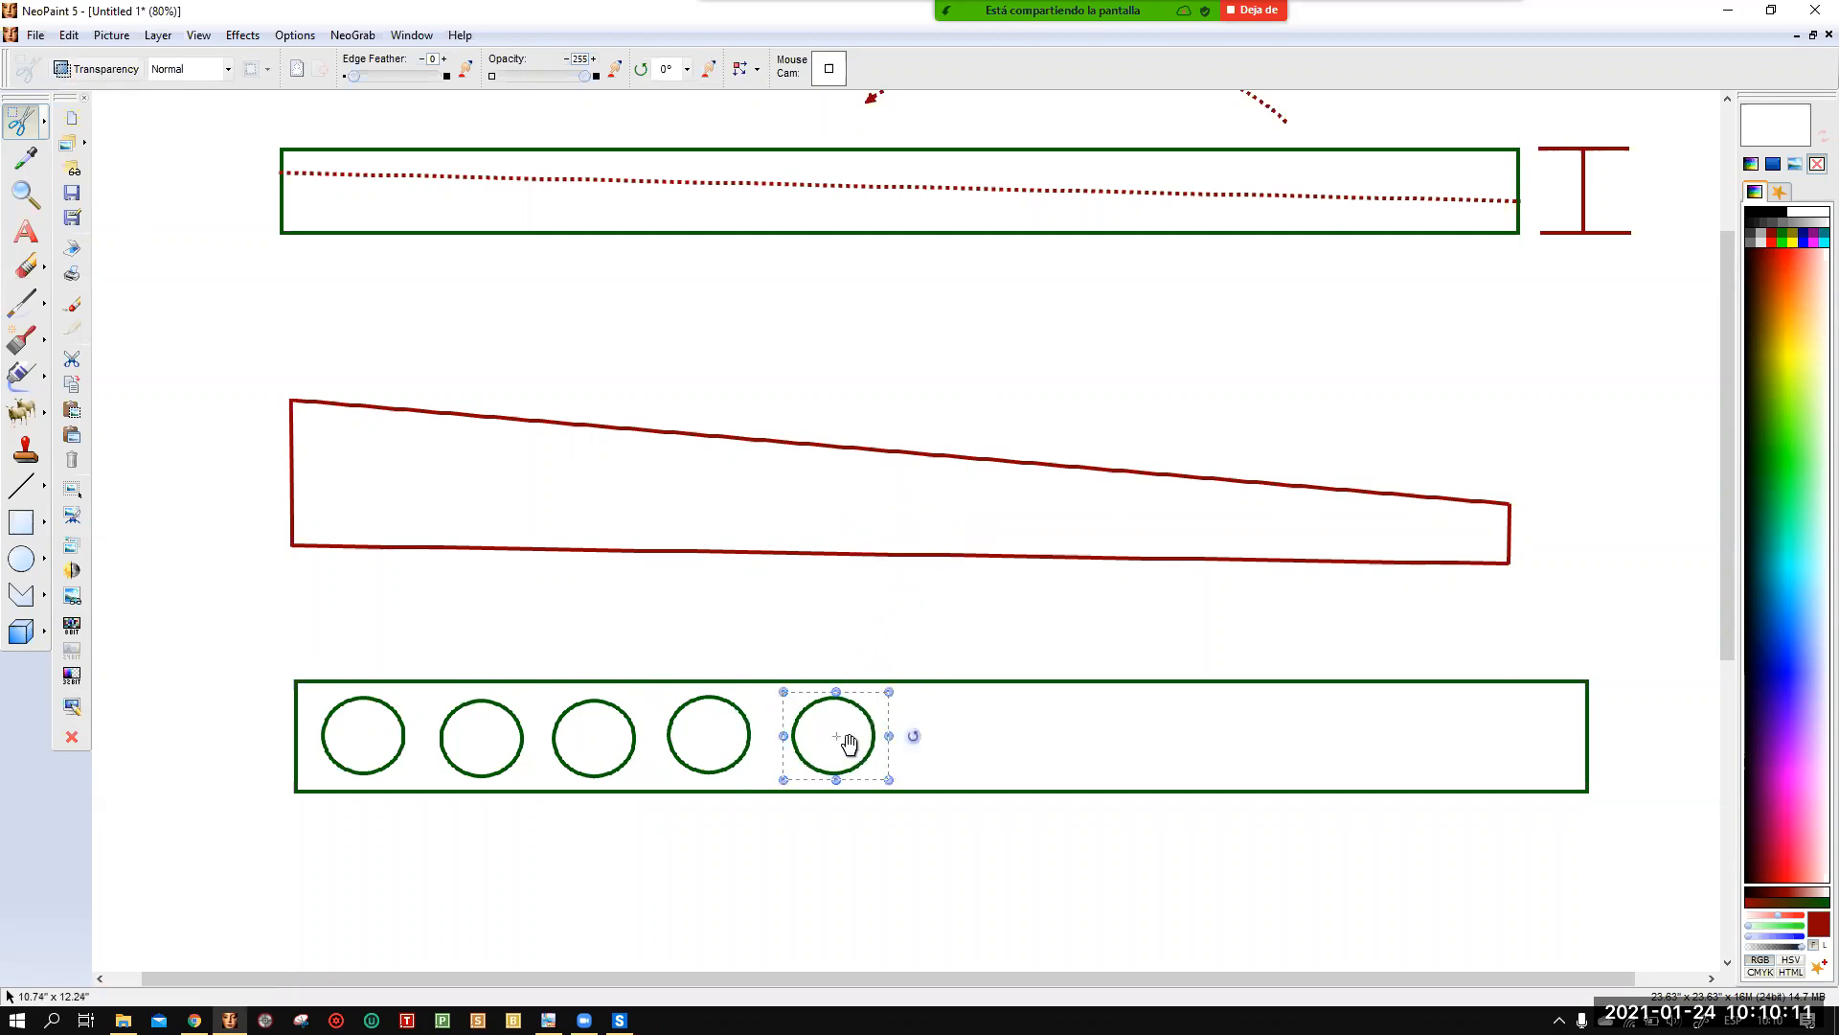
{"action": "key", "text": "ctrl+v"}
{"action": "left_click_drag", "start_coordinate": [916, 542], "coordinate": [975, 747]}
{"action": "key", "text": "ctrl+v"}
{"action": "left_click_drag", "start_coordinate": [911, 533], "coordinate": [1089, 734]}
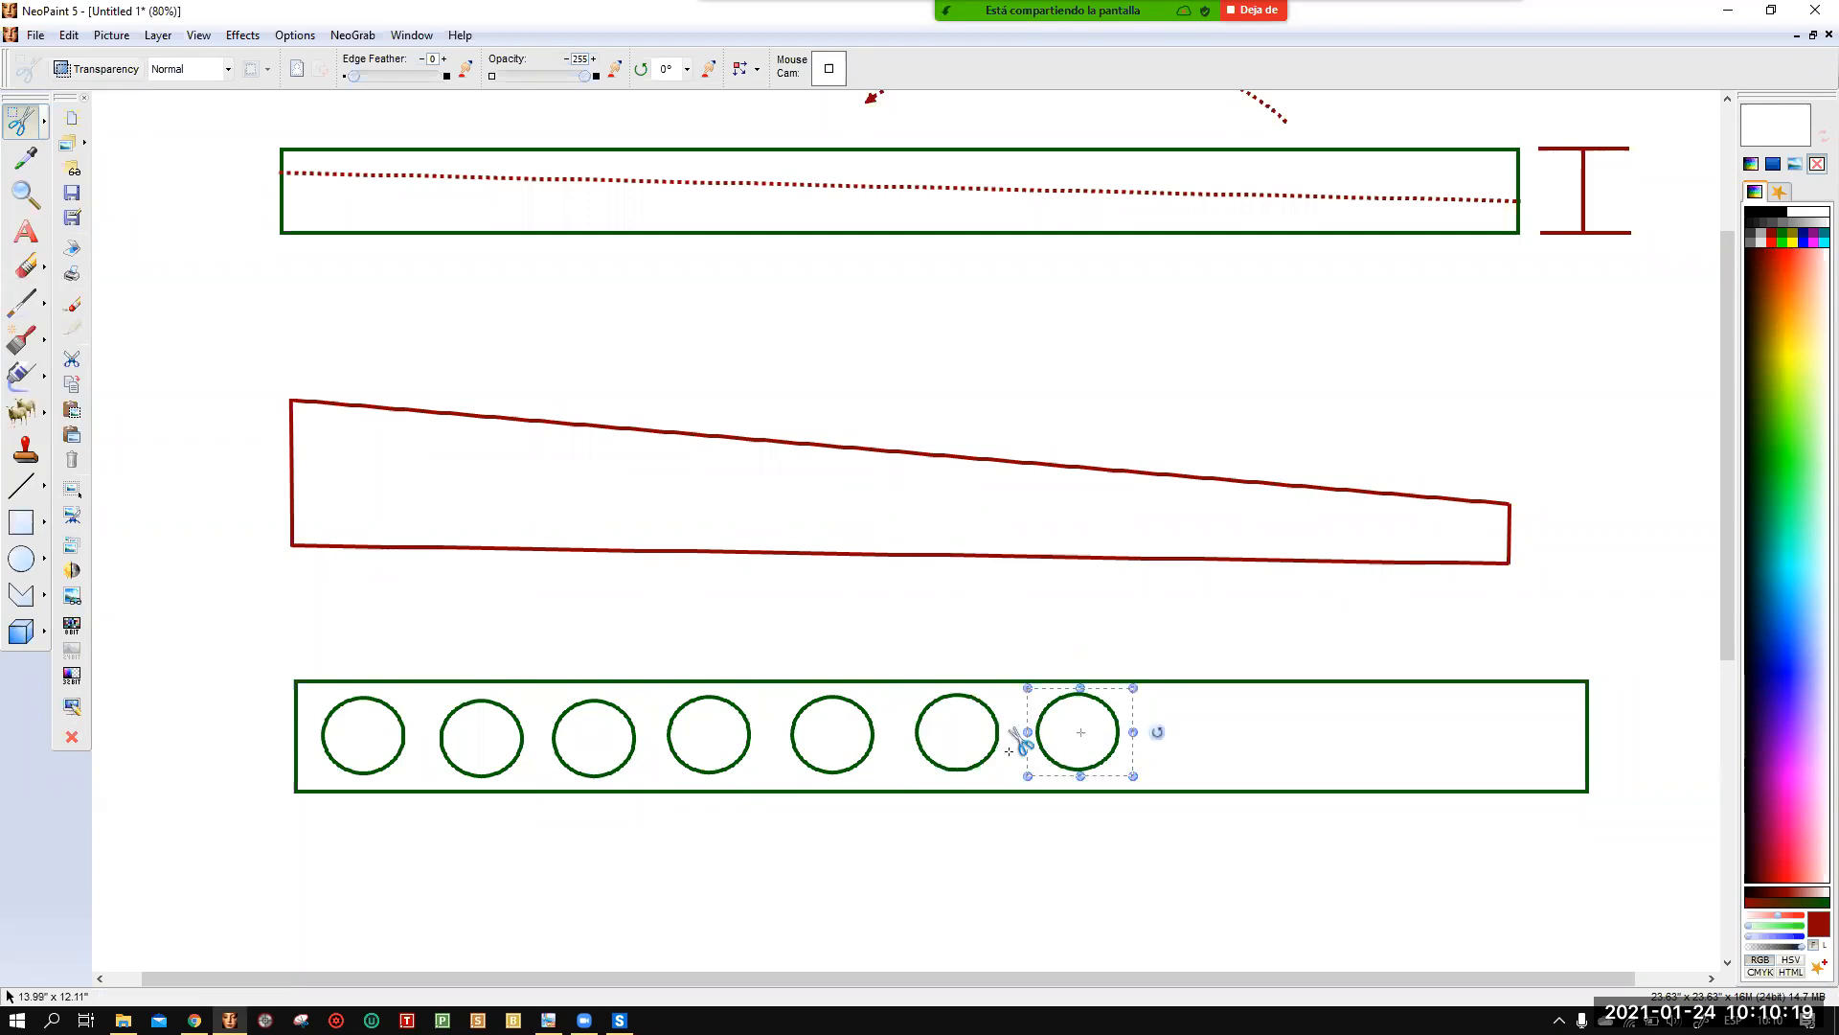
Draw a thinner hollow green rectangle of nearly the same length below the one with the circles.
{"action": "scroll", "coordinate": [843, 770], "scroll_direction": "up", "scroll_amount": 1}
{"action": "middle_click_drag", "start_coordinate": [865, 781], "coordinate": [969, 510]}
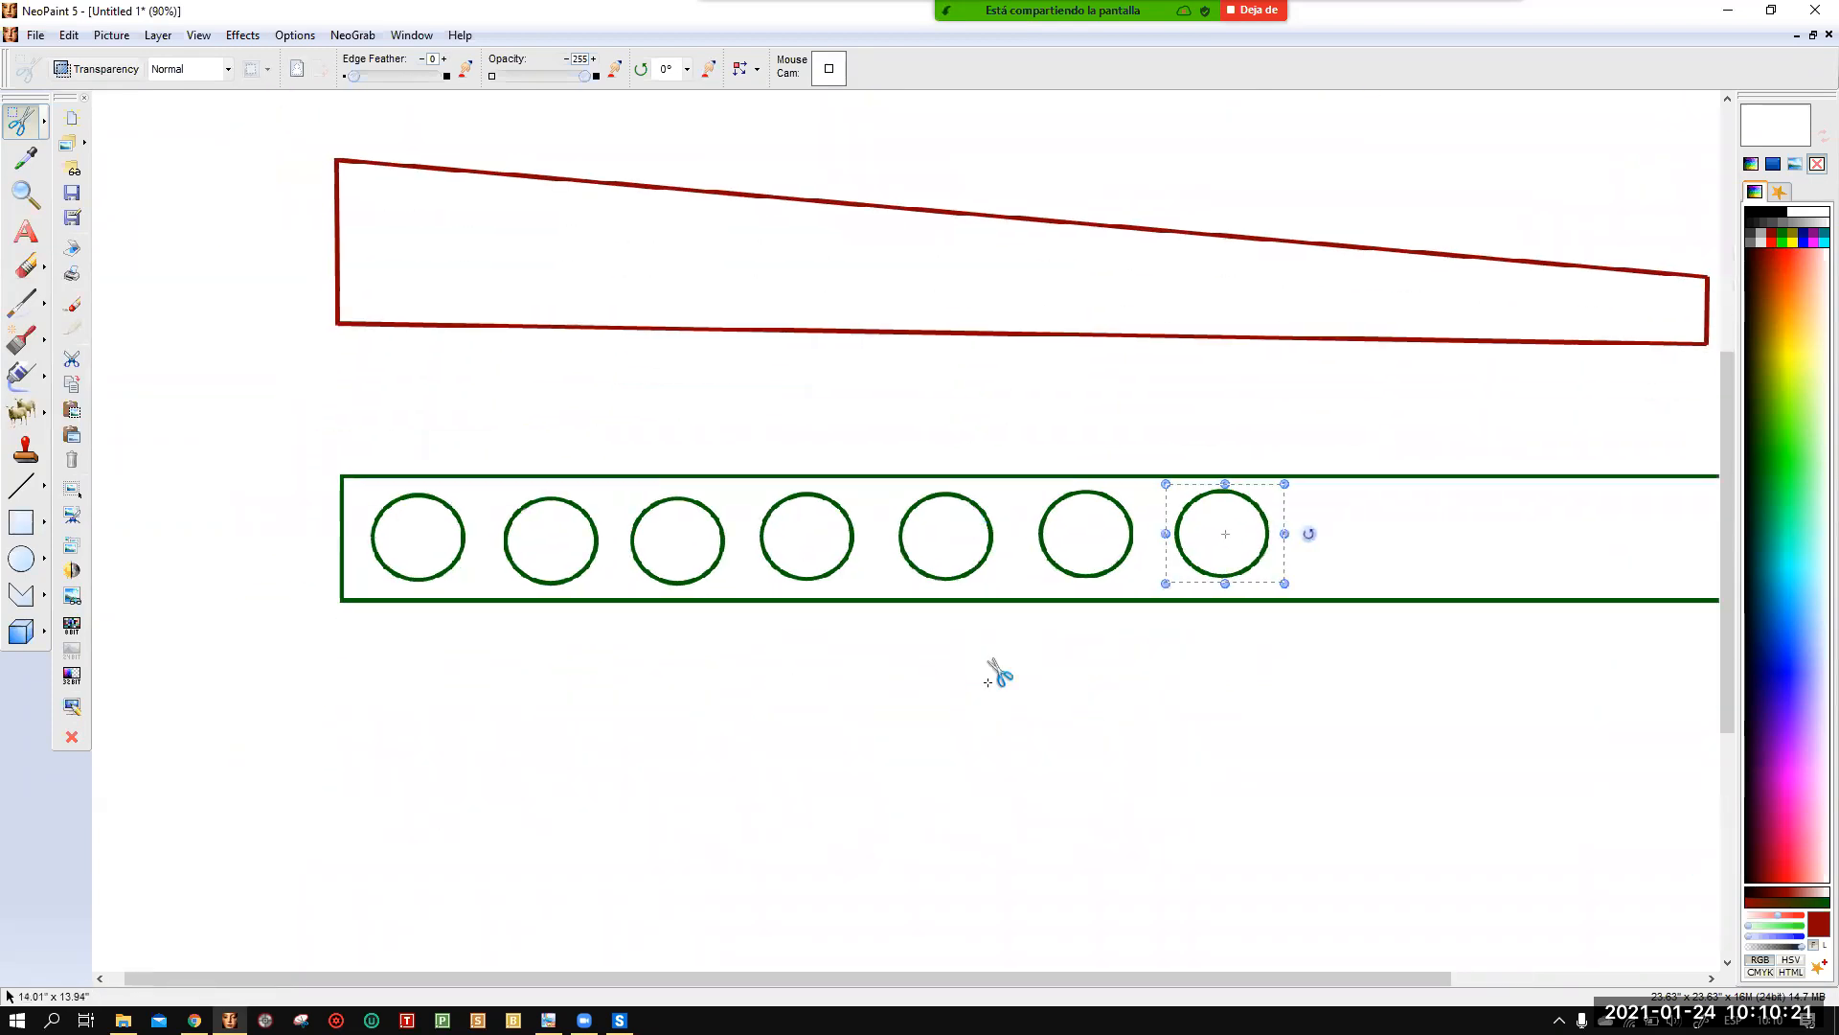
{"action": "middle_click_drag", "start_coordinate": [1236, 549], "coordinate": [865, 522]}
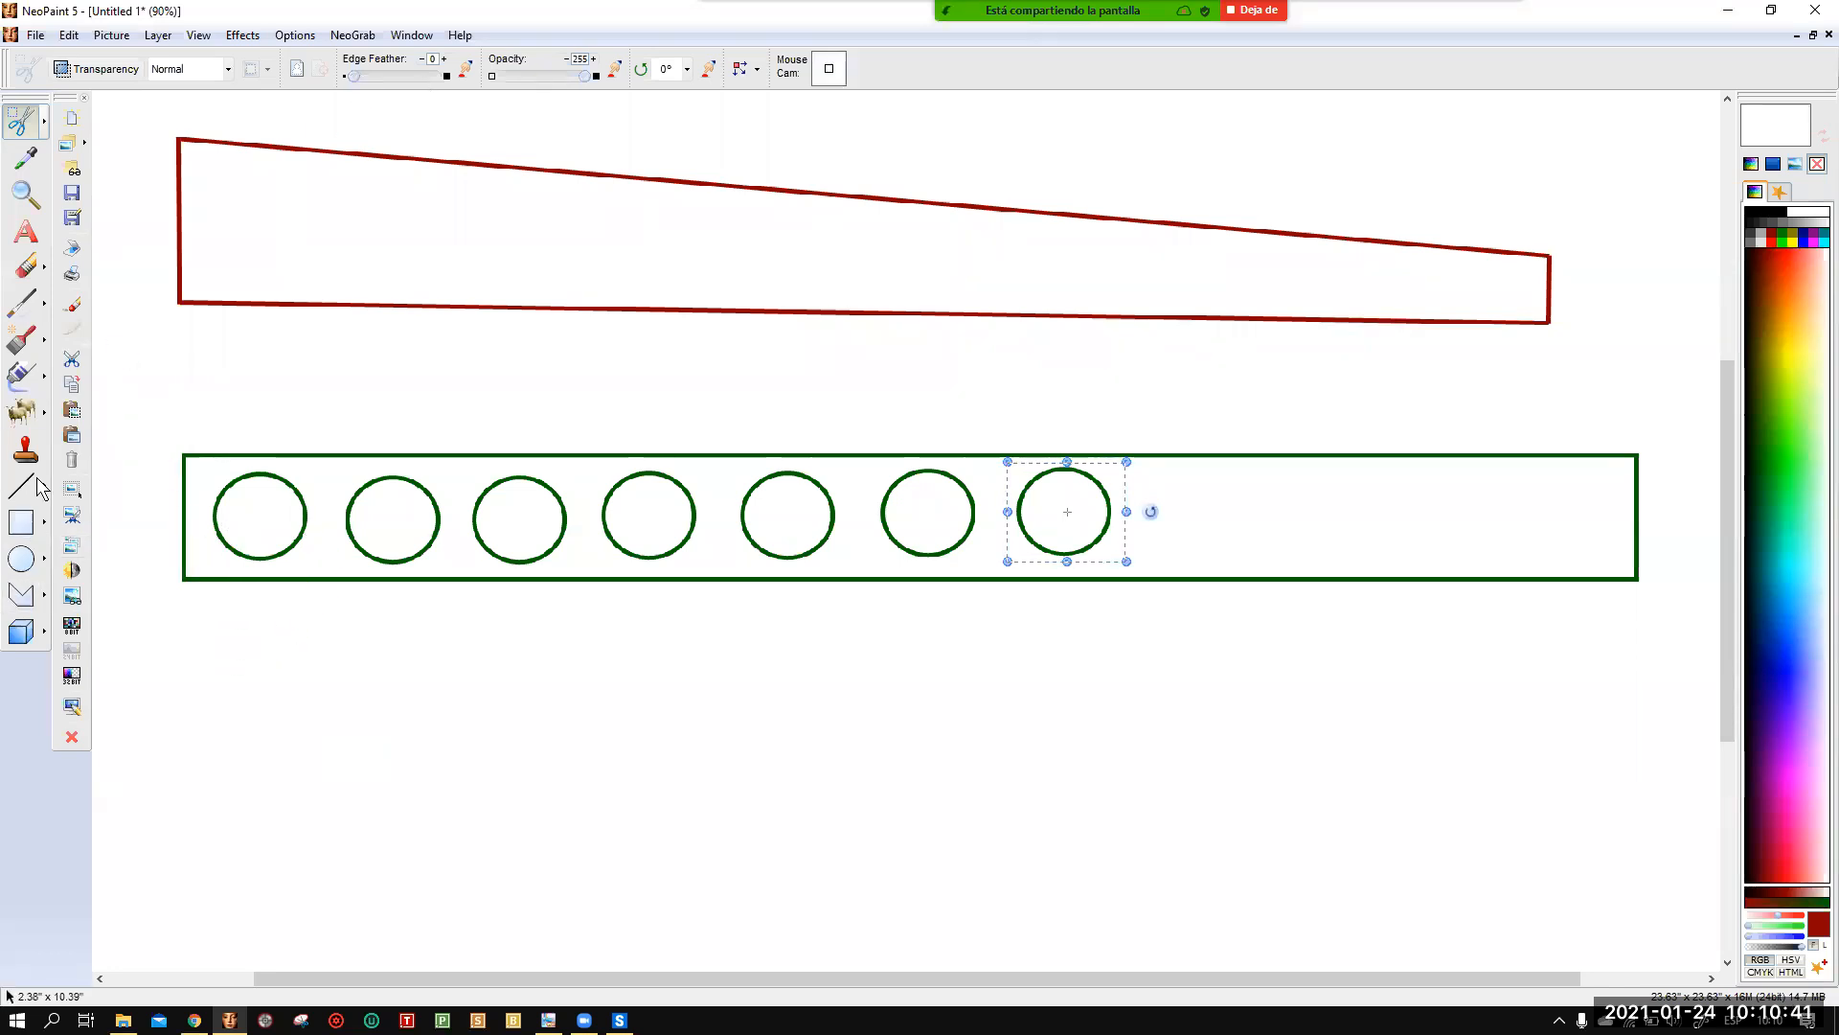
{"action": "left_click", "coordinate": [29, 530]}
{"action": "scroll", "coordinate": [534, 632], "scroll_direction": "down", "scroll_amount": 3}
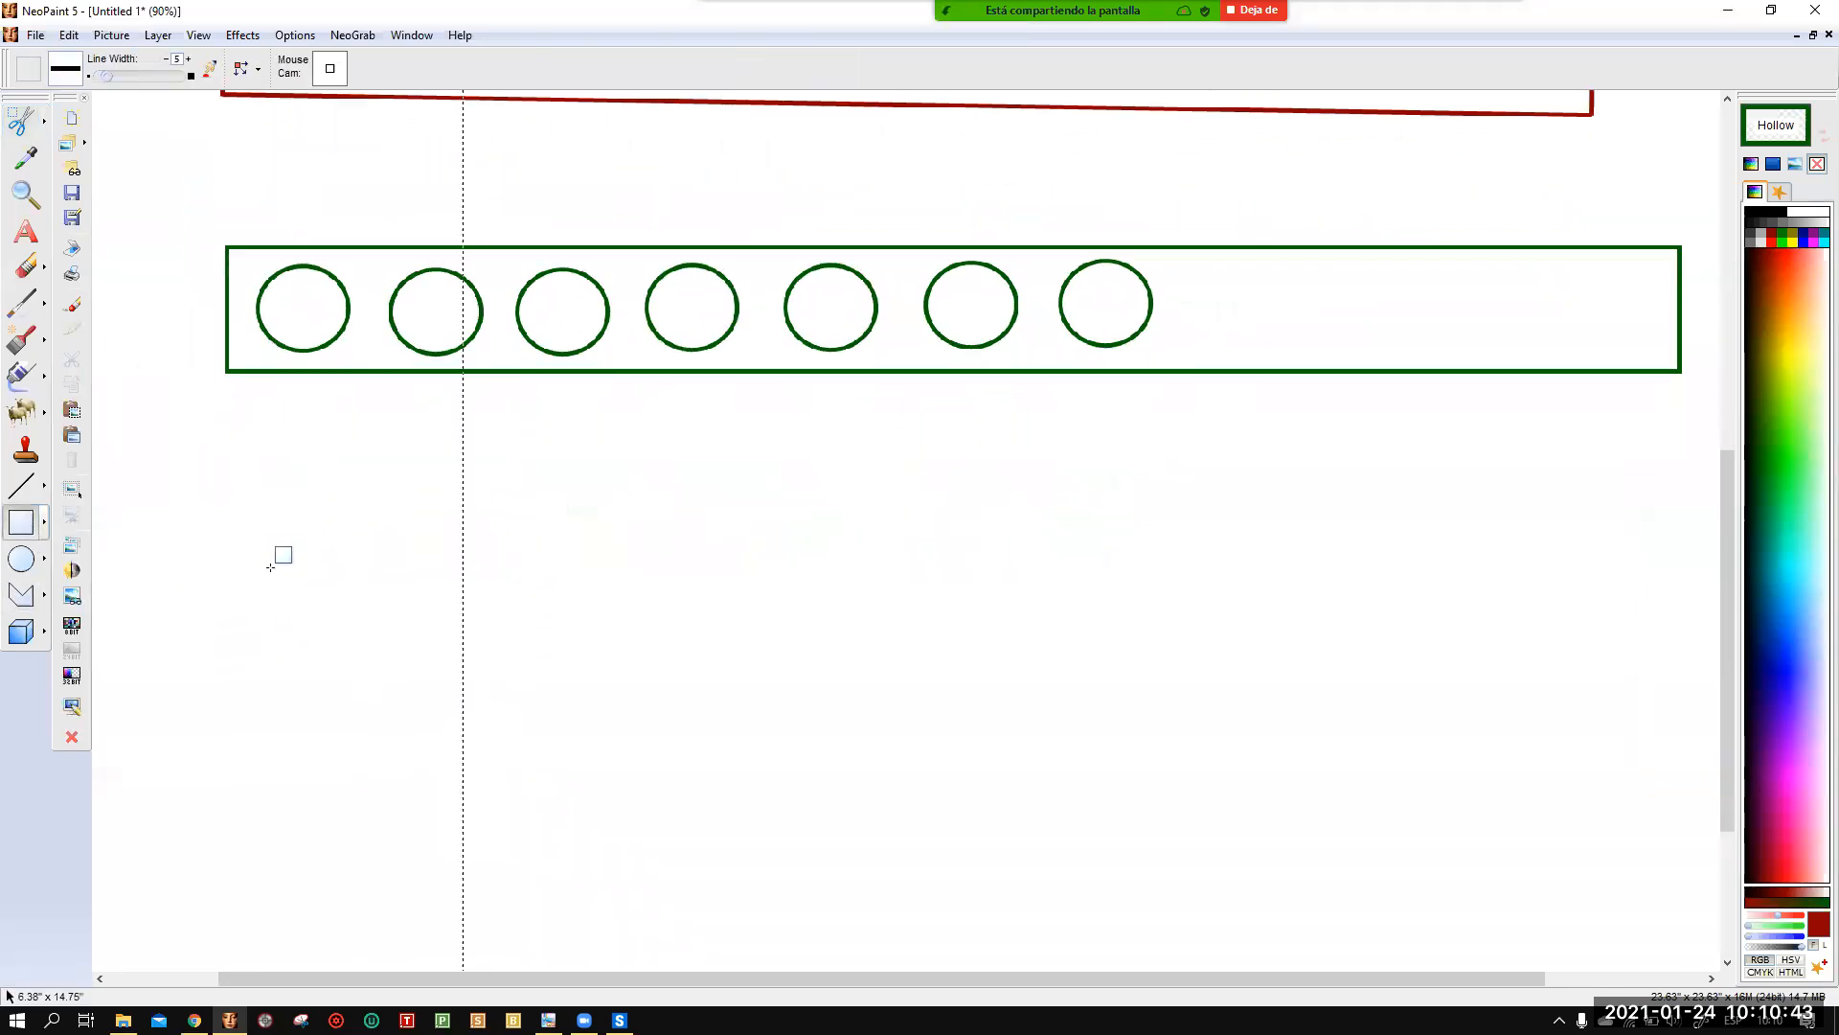
{"action": "left_click_drag", "start_coordinate": [303, 621], "coordinate": [1678, 616]}
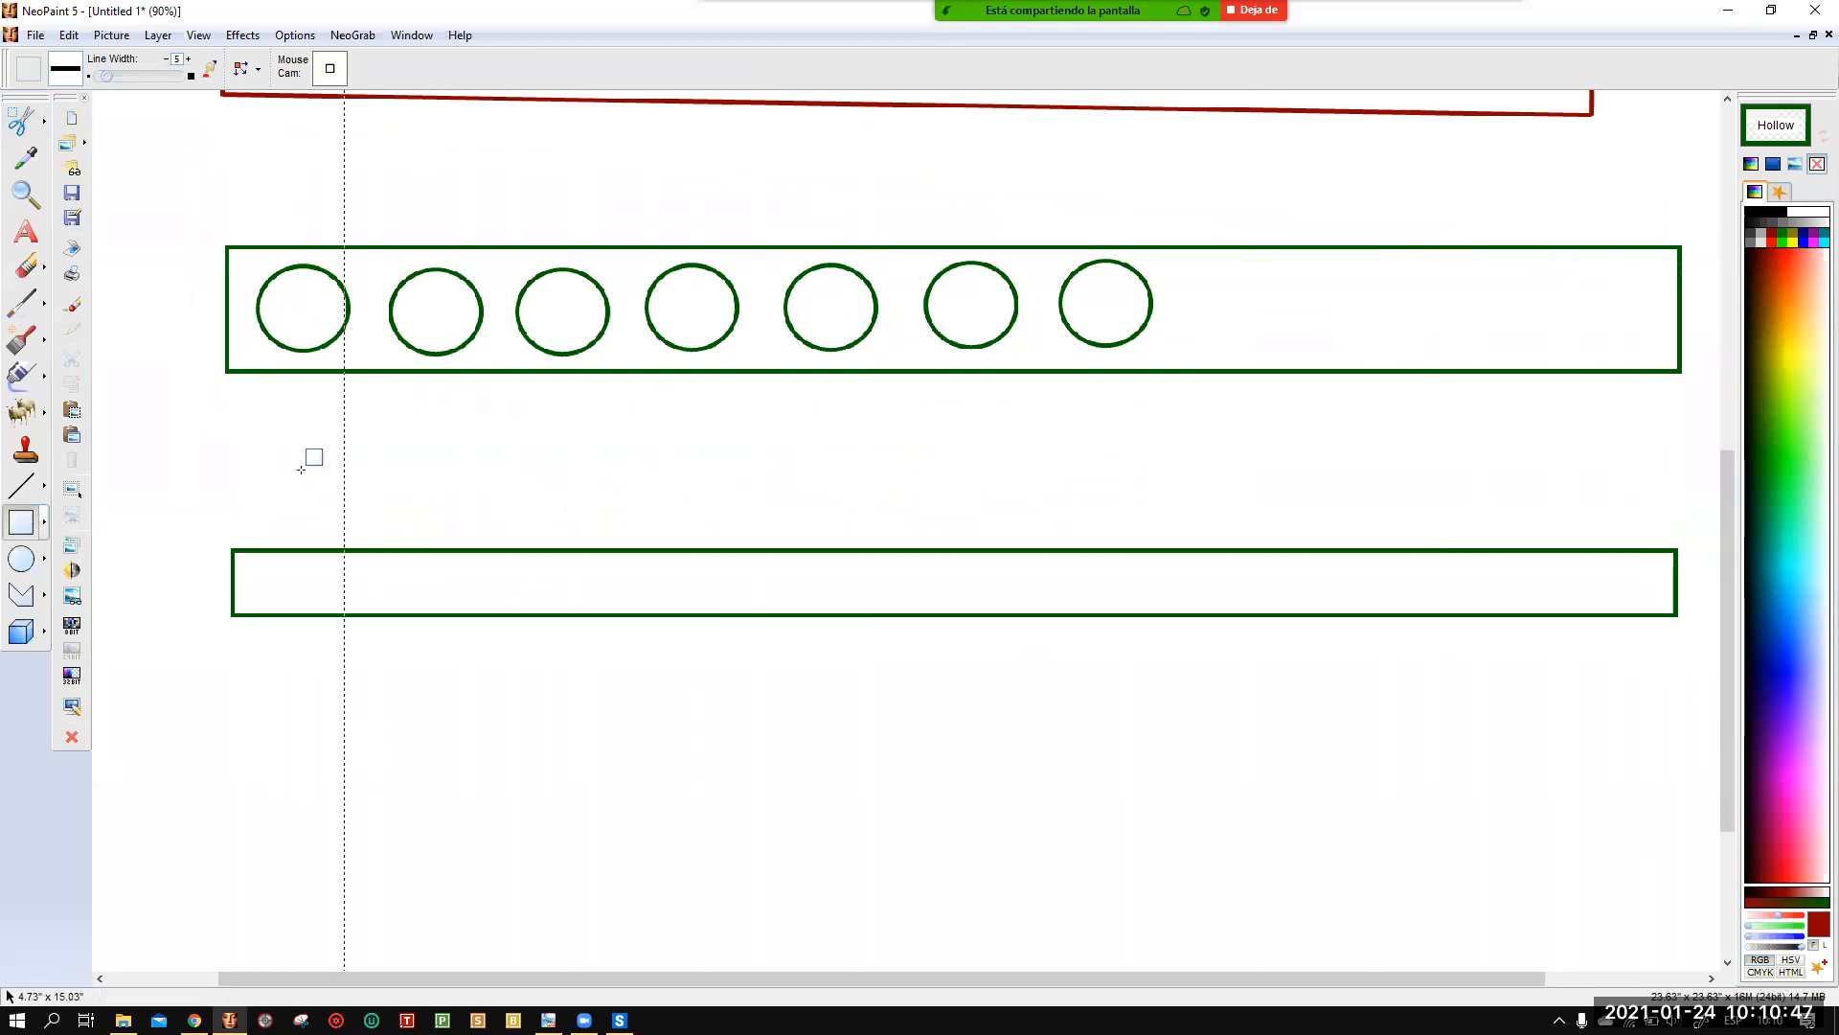
Draw a small hollow ellipse straddling the top edge of the thin rectangle near its left end.
{"action": "left_click", "coordinate": [21, 120]}
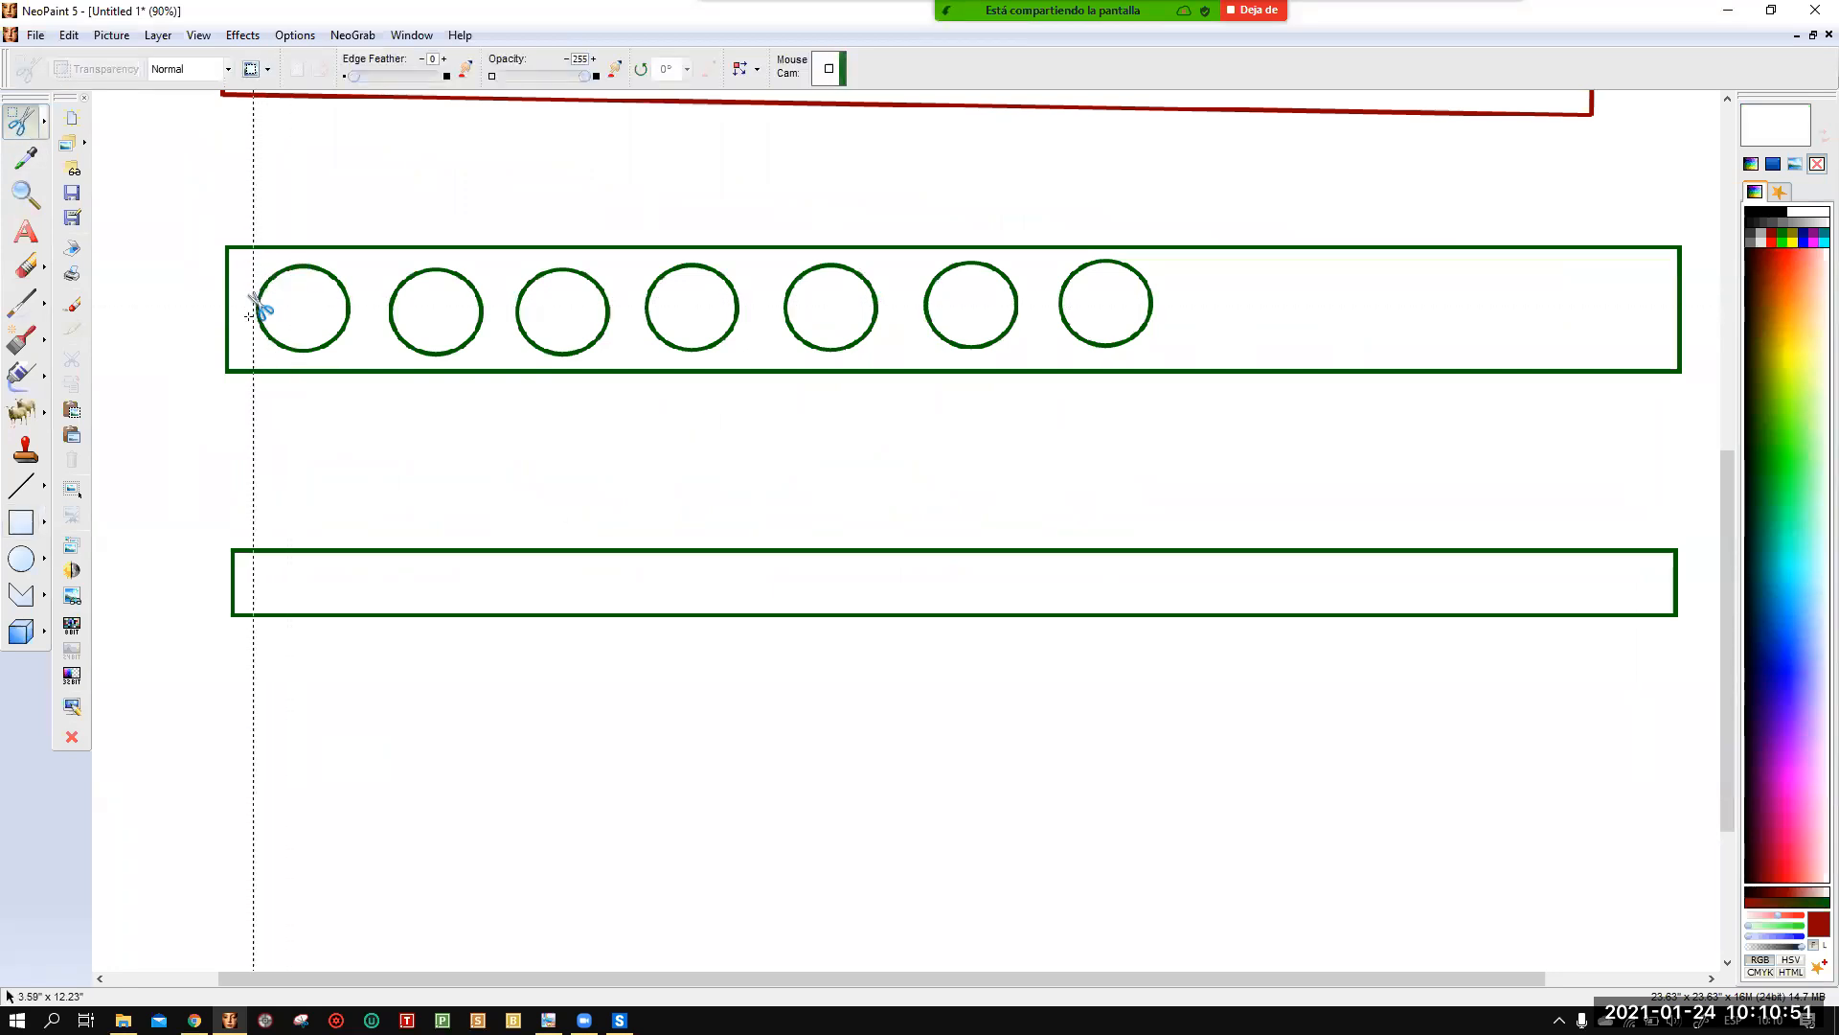
{"action": "left_click", "coordinate": [21, 558]}
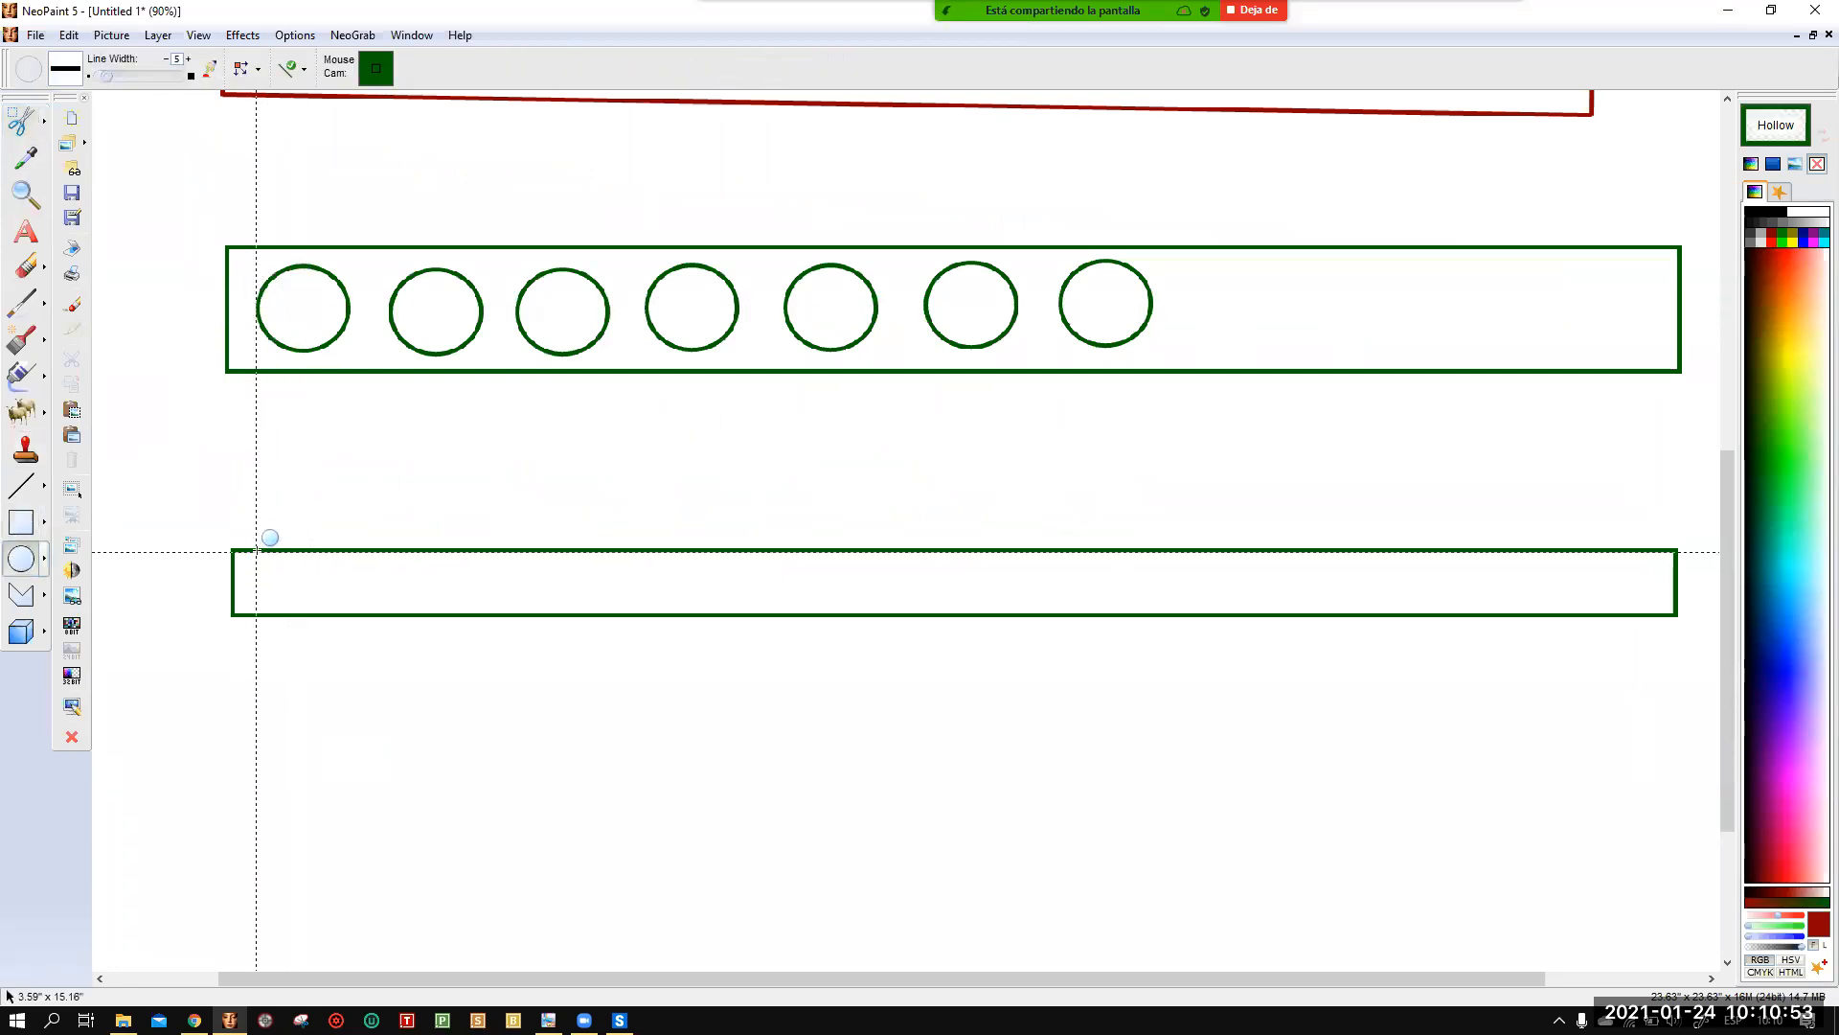
{"action": "left_click_drag", "start_coordinate": [257, 534], "coordinate": [314, 580]}
Delete the ellipse's upper part and the rectangle edge crossing it, leaving a rounded notch in the top edge.
{"action": "scroll", "coordinate": [276, 566], "scroll_direction": "up", "scroll_amount": 3}
{"action": "middle_click_drag", "start_coordinate": [355, 450], "coordinate": [468, 272]}
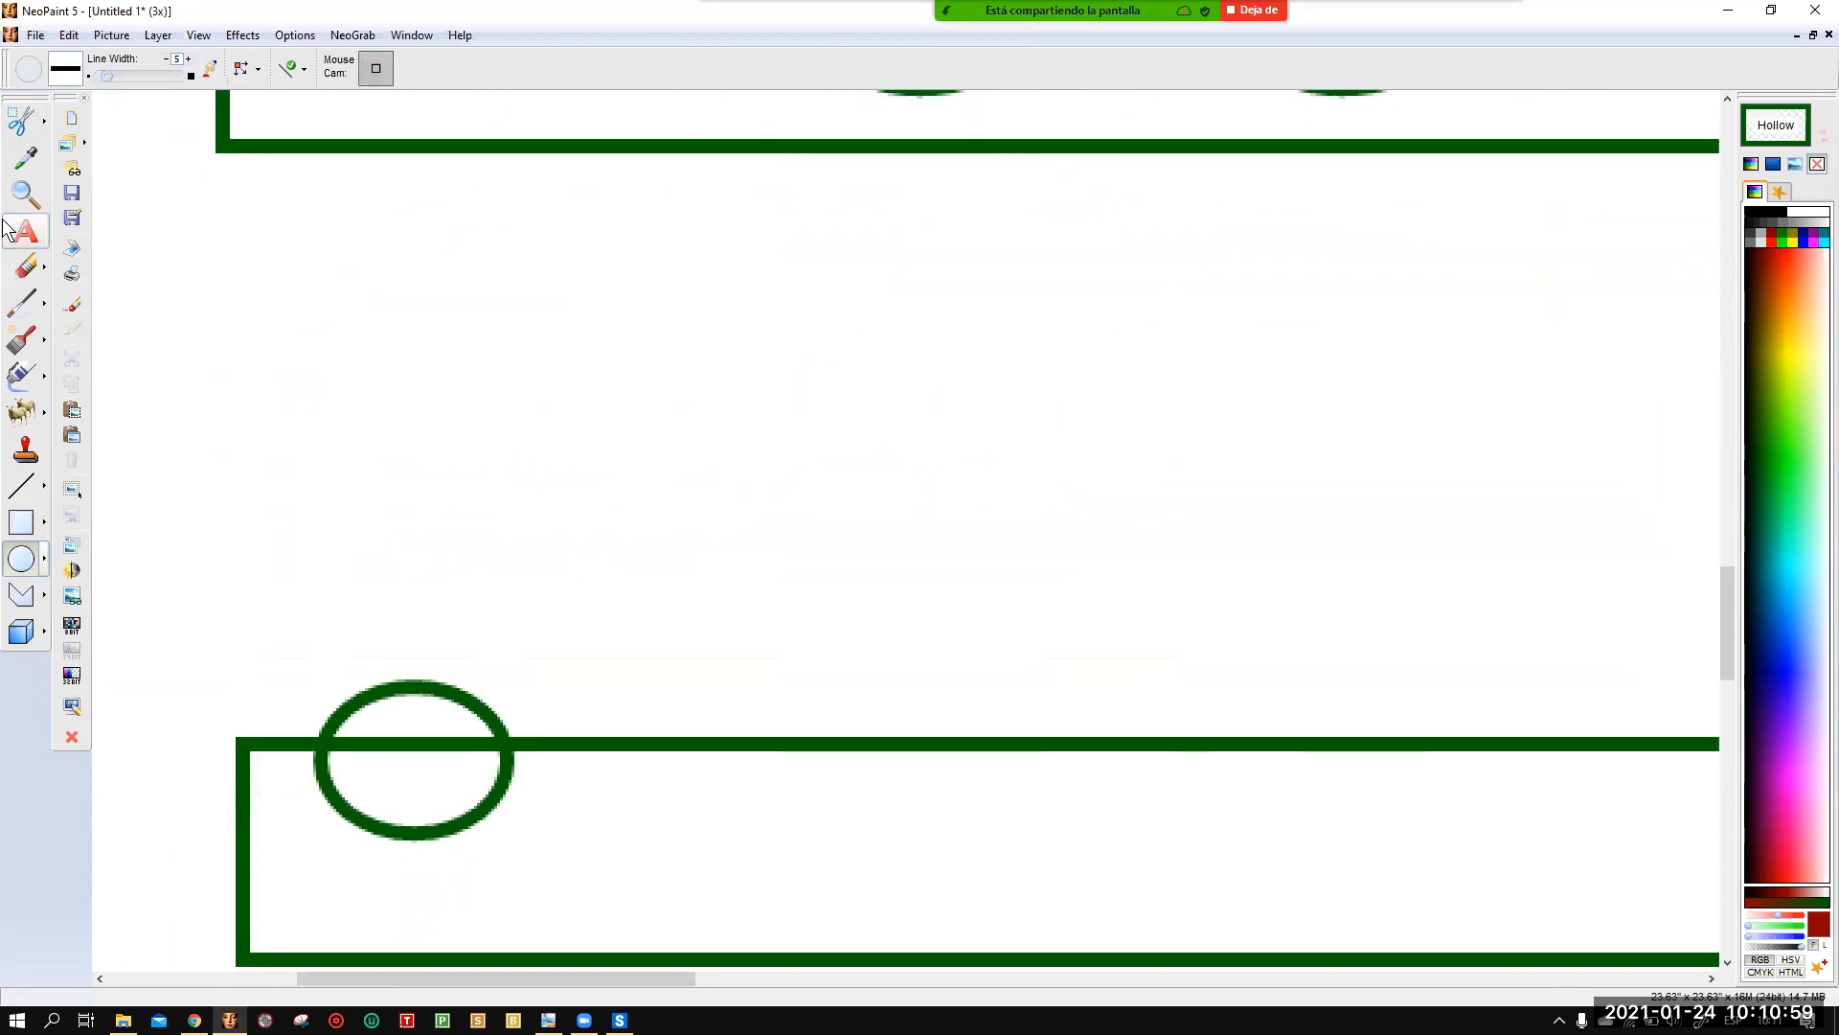
{"action": "left_click", "coordinate": [21, 120]}
{"action": "left_click_drag", "start_coordinate": [259, 573], "coordinate": [562, 736]}
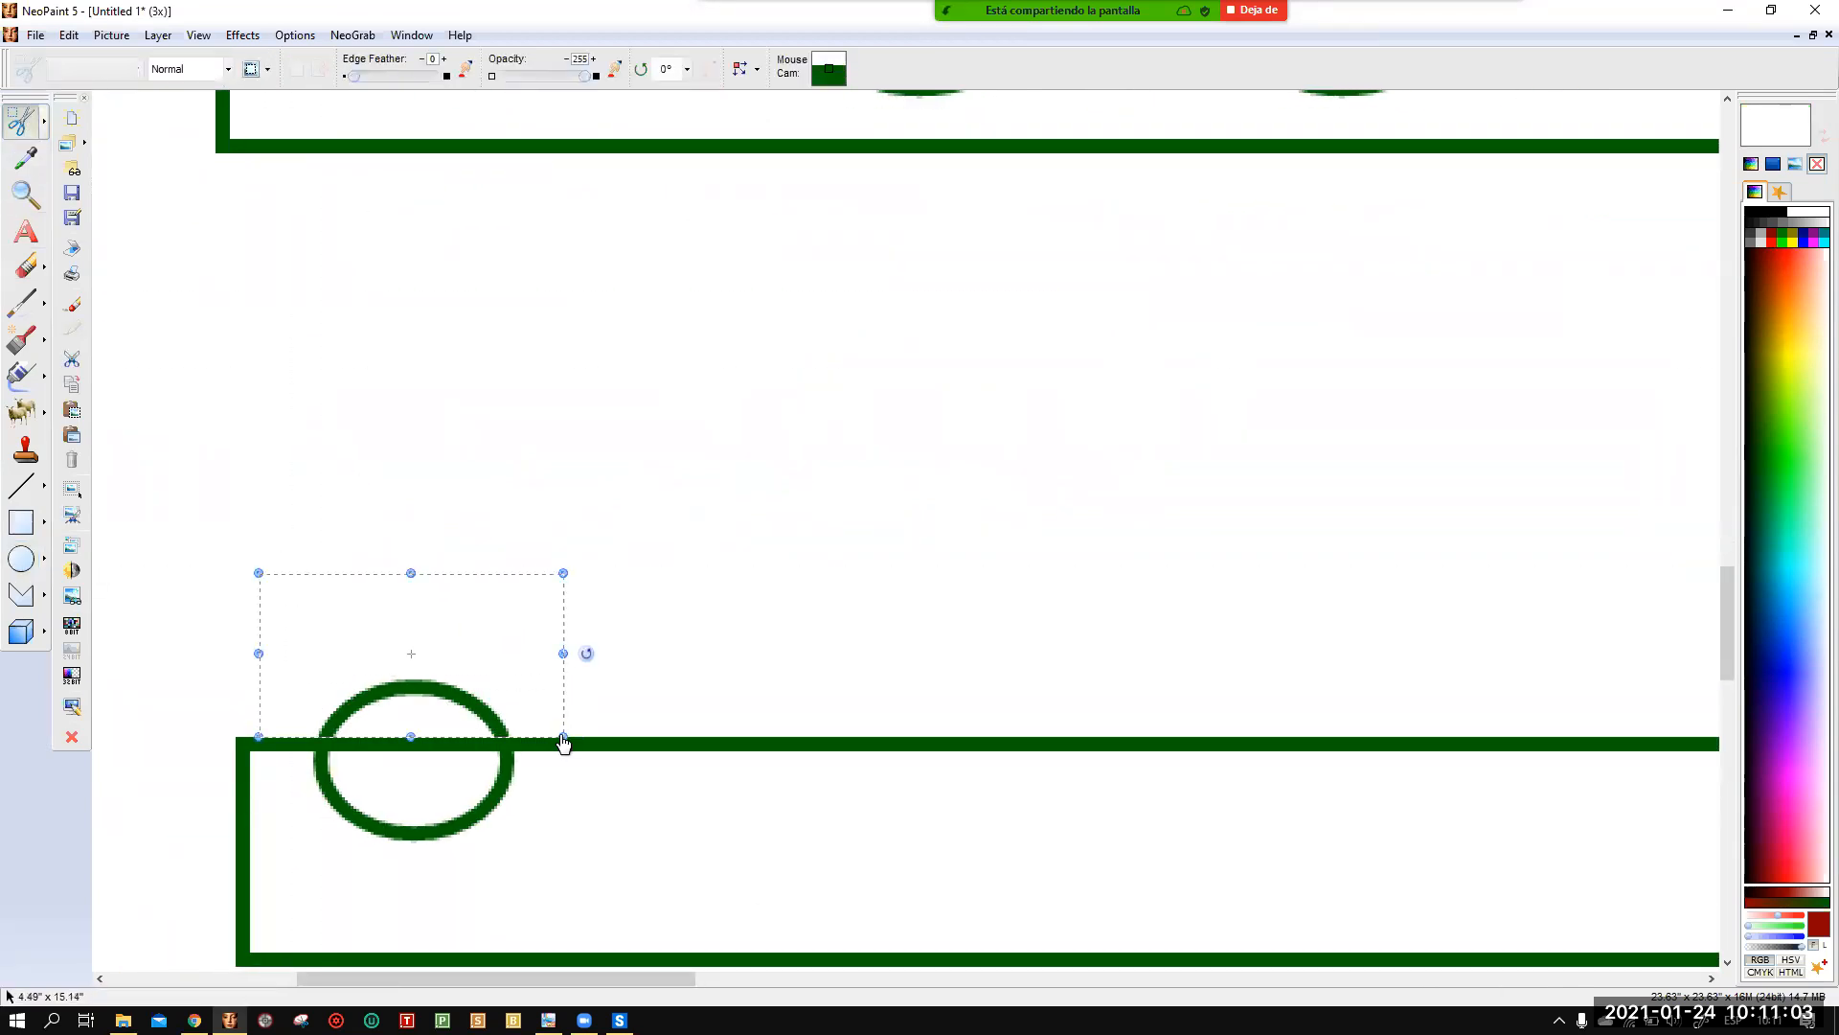
{"action": "key", "text": "Delete"}
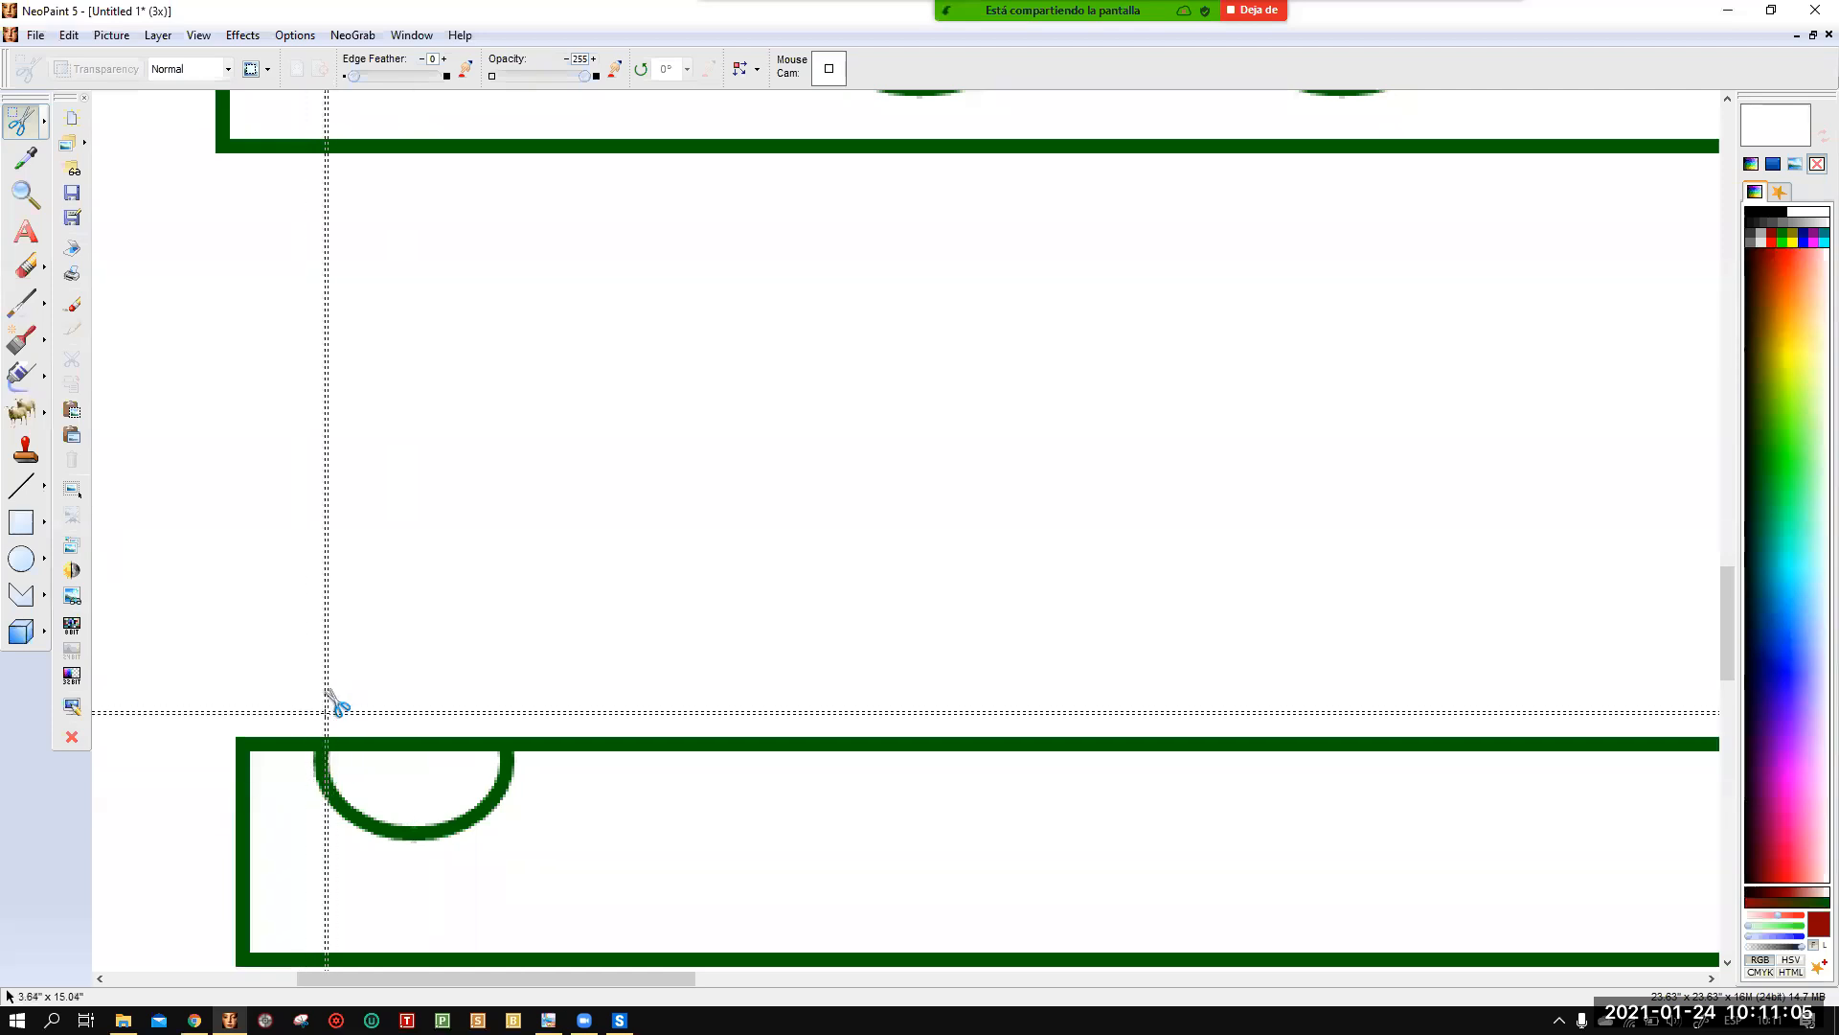
{"action": "left_click_drag", "start_coordinate": [328, 714], "coordinate": [504, 773]}
{"action": "key", "text": "Delete"}
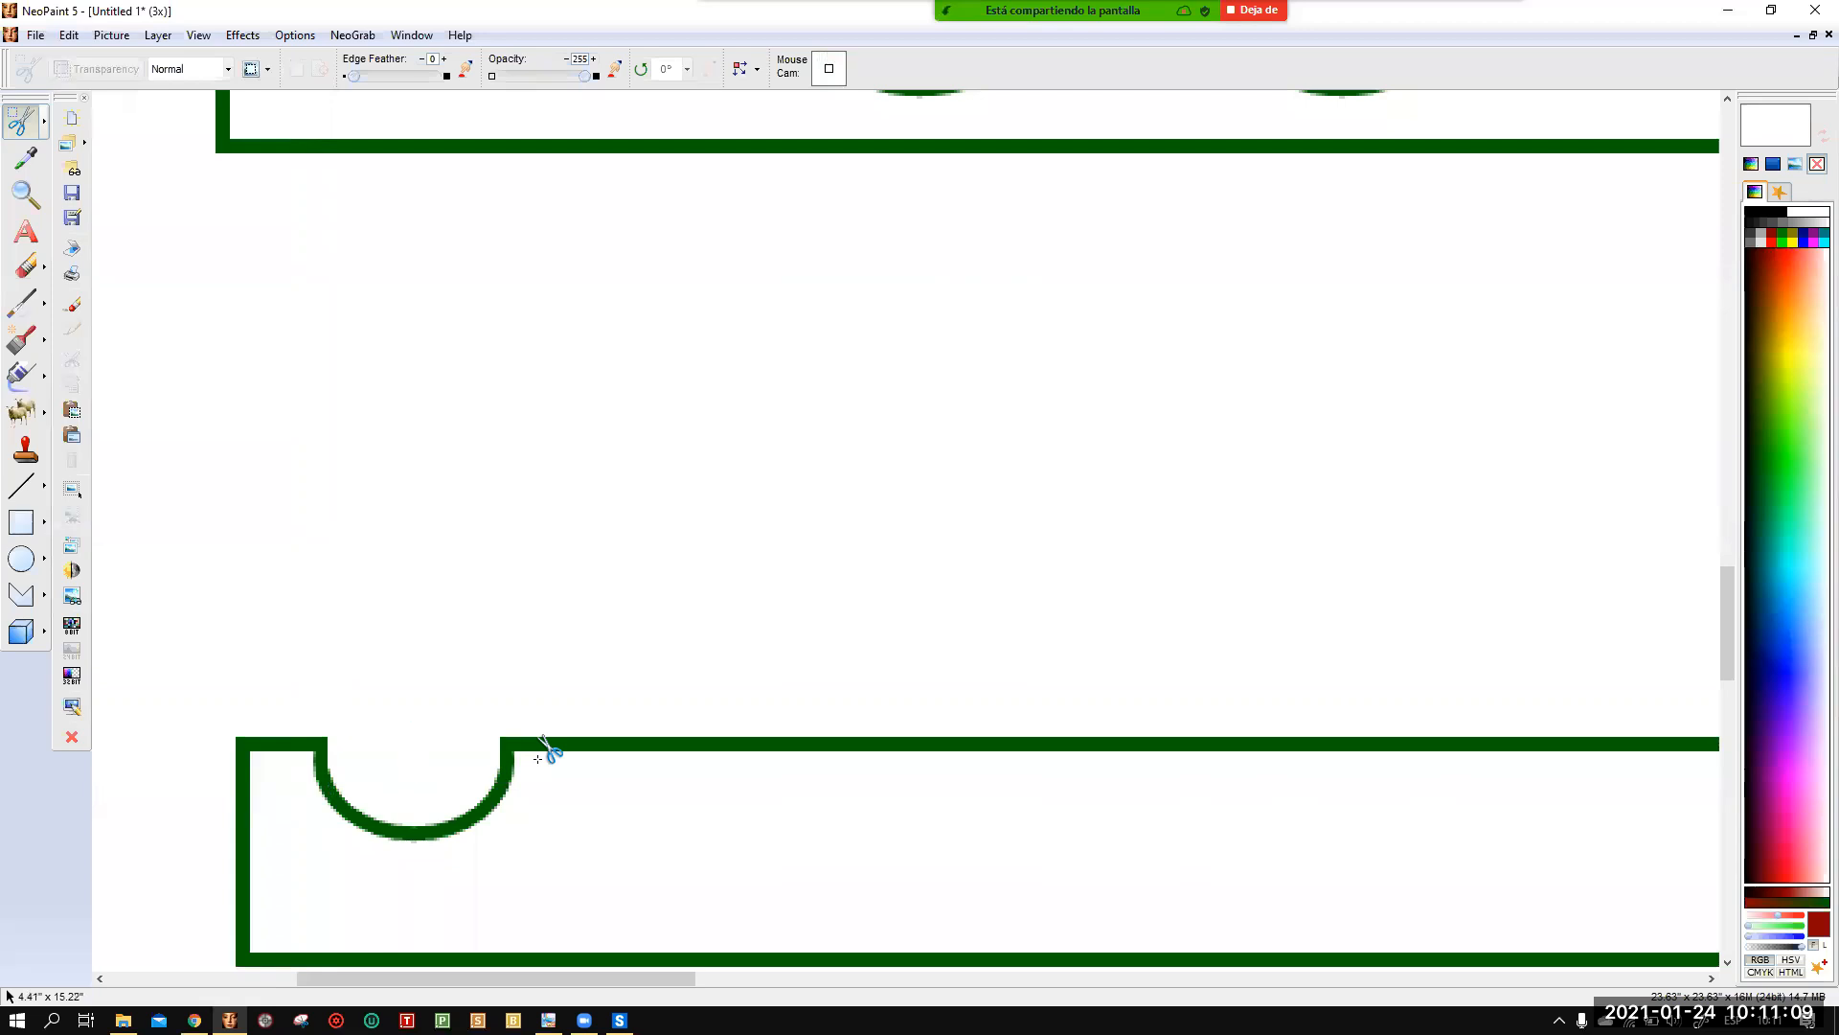
Review the beam sketches together, from the dotted-line beam down to the notched rectangle.
{"action": "scroll", "coordinate": [693, 747], "scroll_direction": "down", "scroll_amount": 5}
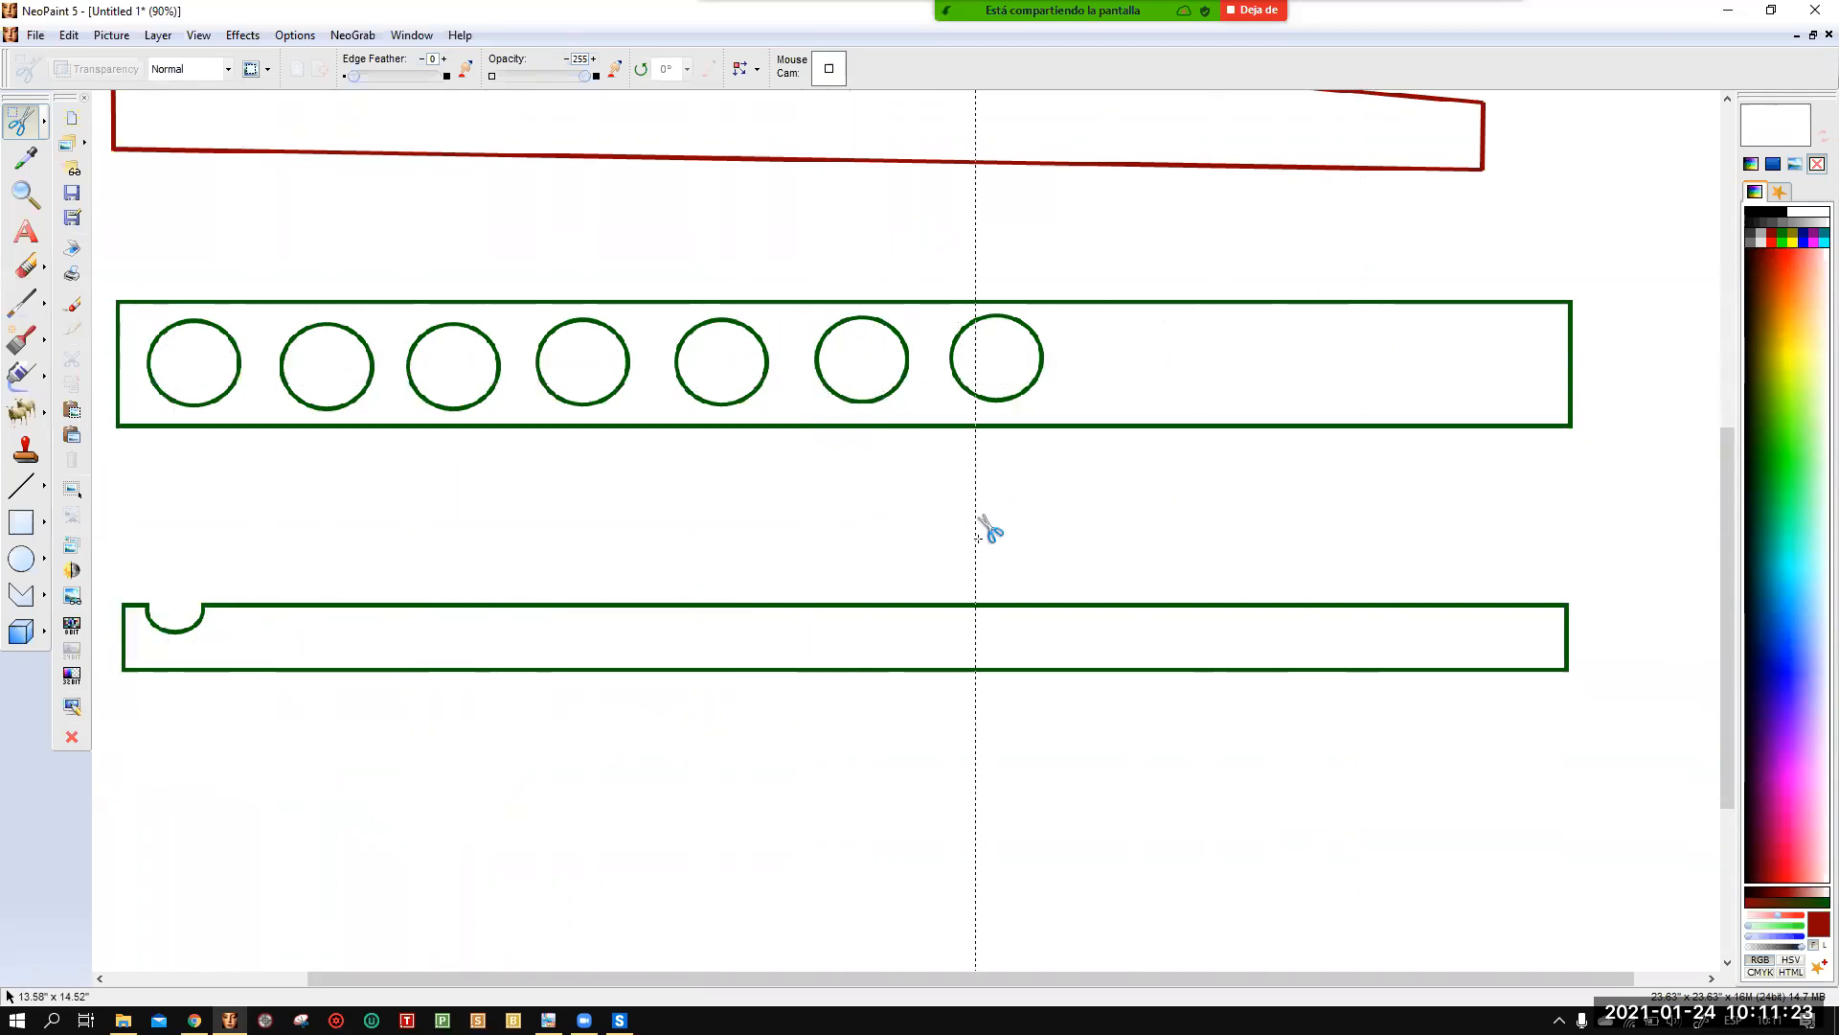
{"action": "scroll", "coordinate": [1044, 491], "scroll_direction": "down", "scroll_amount": 2, "text": "ctrl"}
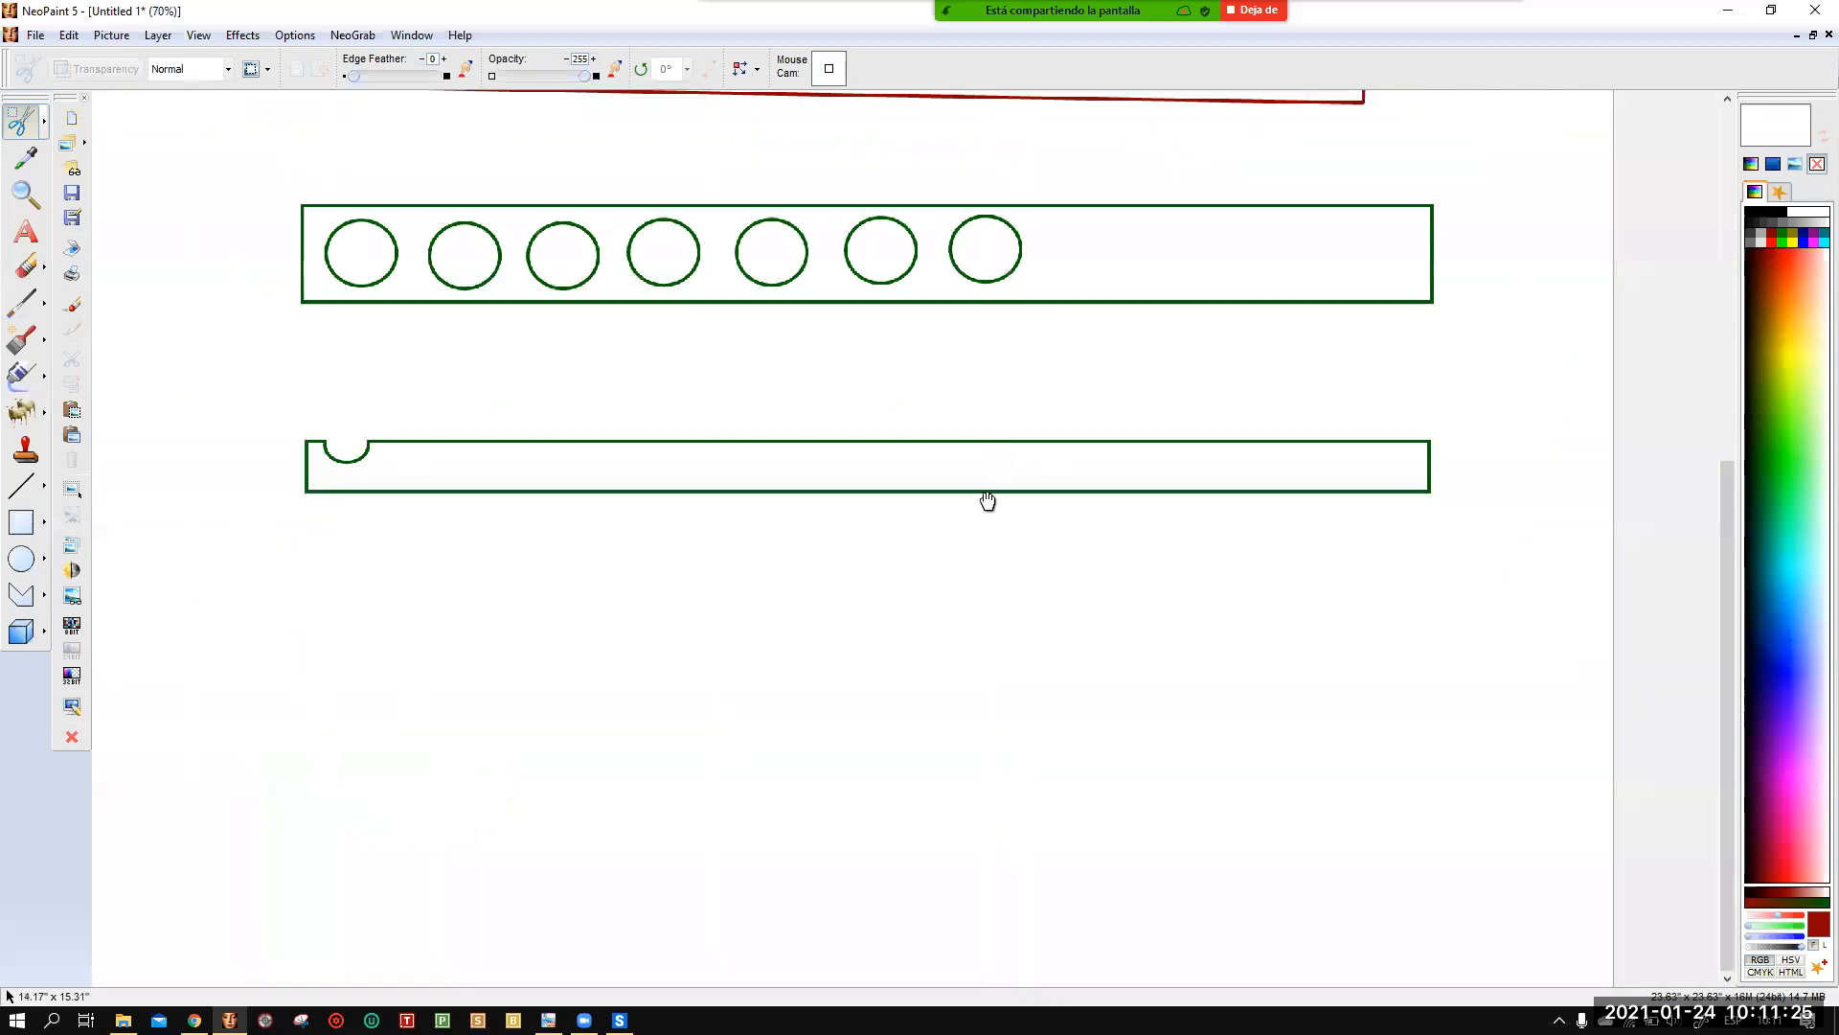
{"action": "scroll", "coordinate": [998, 459], "scroll_direction": "up", "scroll_amount": 3}
{"action": "scroll", "coordinate": [990, 629], "scroll_direction": "down", "scroll_amount": 1, "text": "ctrl"}
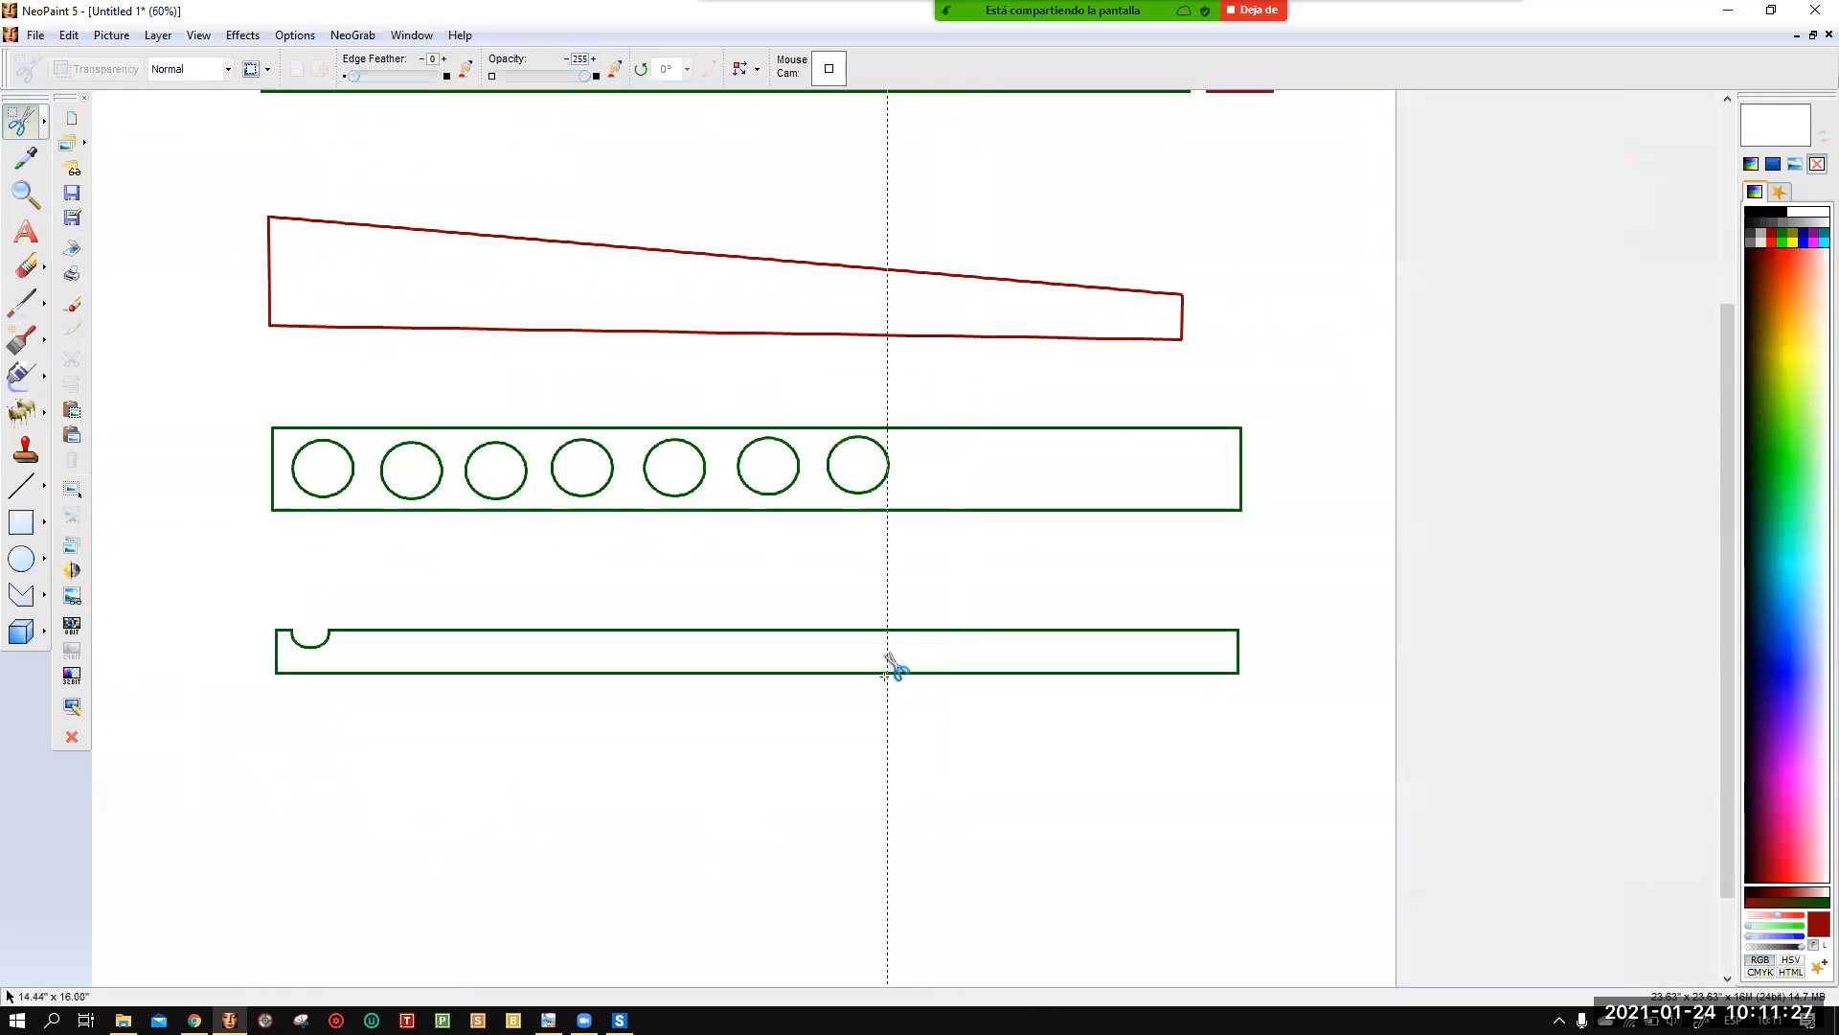
{"action": "scroll", "coordinate": [881, 690], "scroll_direction": "down", "scroll_amount": 1, "text": "ctrl"}
{"action": "scroll", "coordinate": [880, 792], "scroll_direction": "up", "scroll_amount": 2}
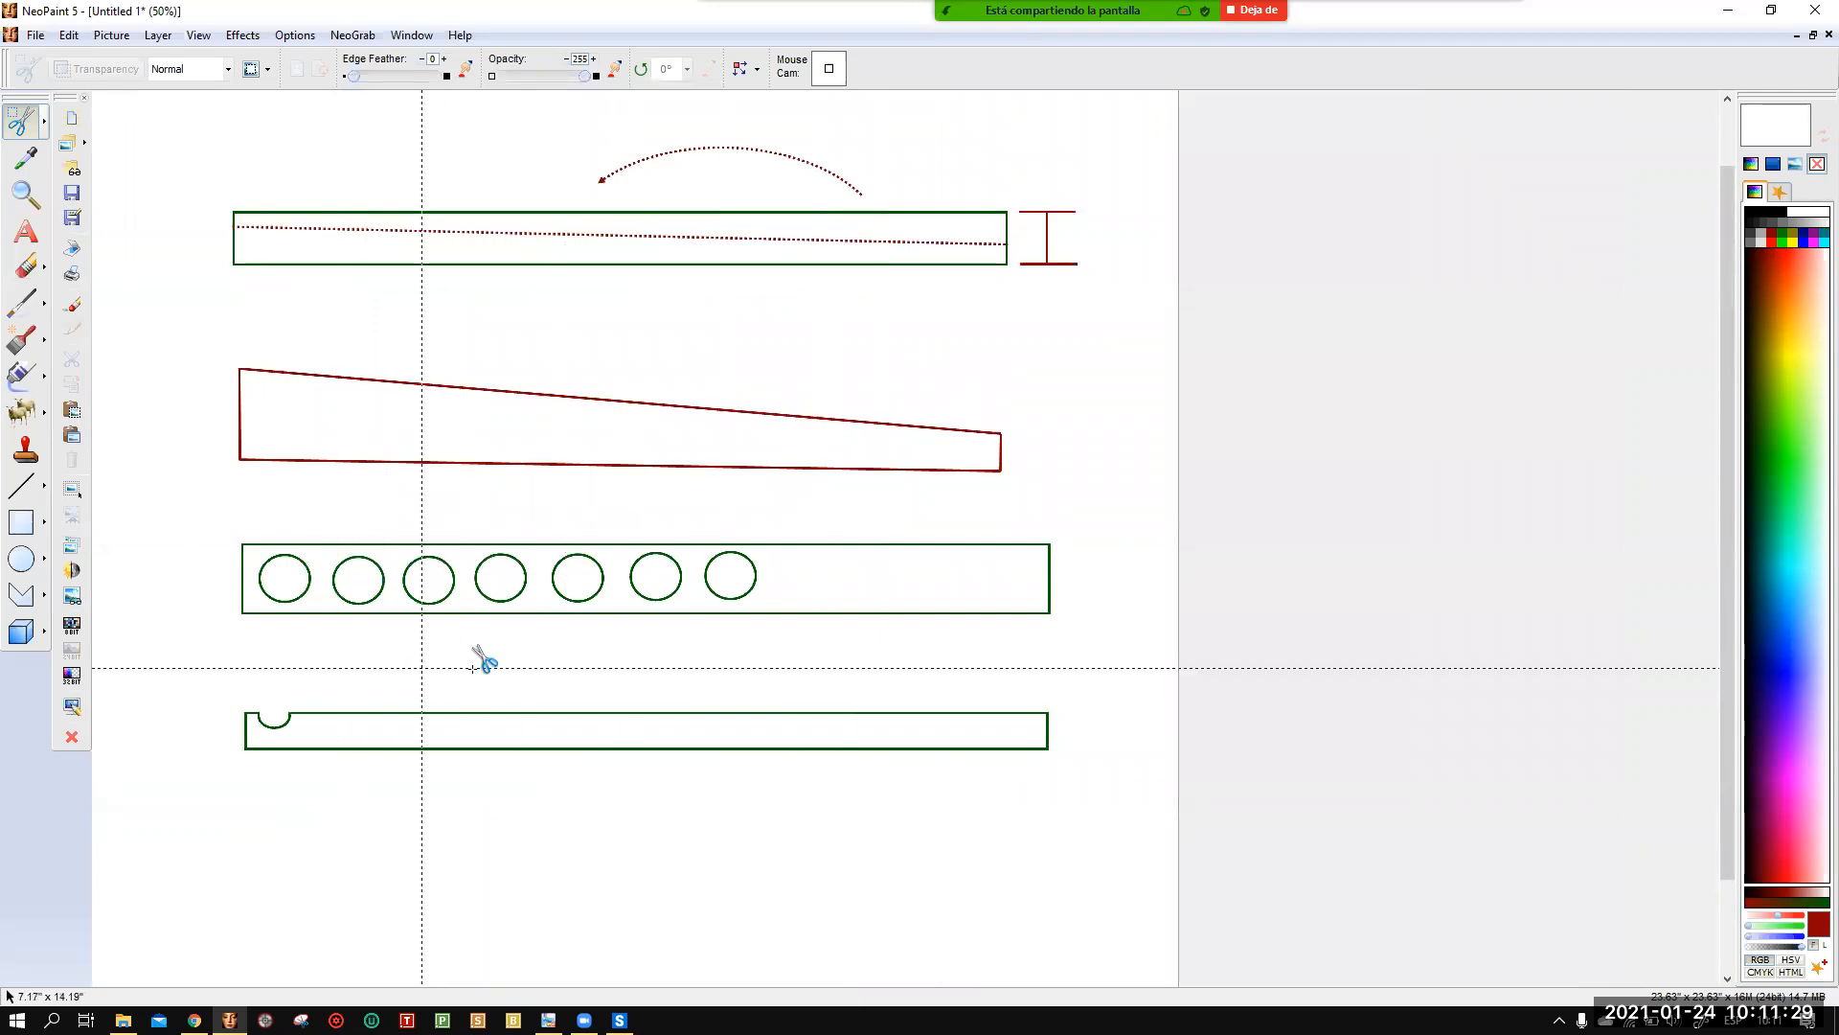
{"action": "scroll", "coordinate": [564, 659], "scroll_direction": "up", "scroll_amount": 1, "text": "ctrl"}
{"action": "scroll", "coordinate": [645, 666], "scroll_direction": "down", "scroll_amount": 3}
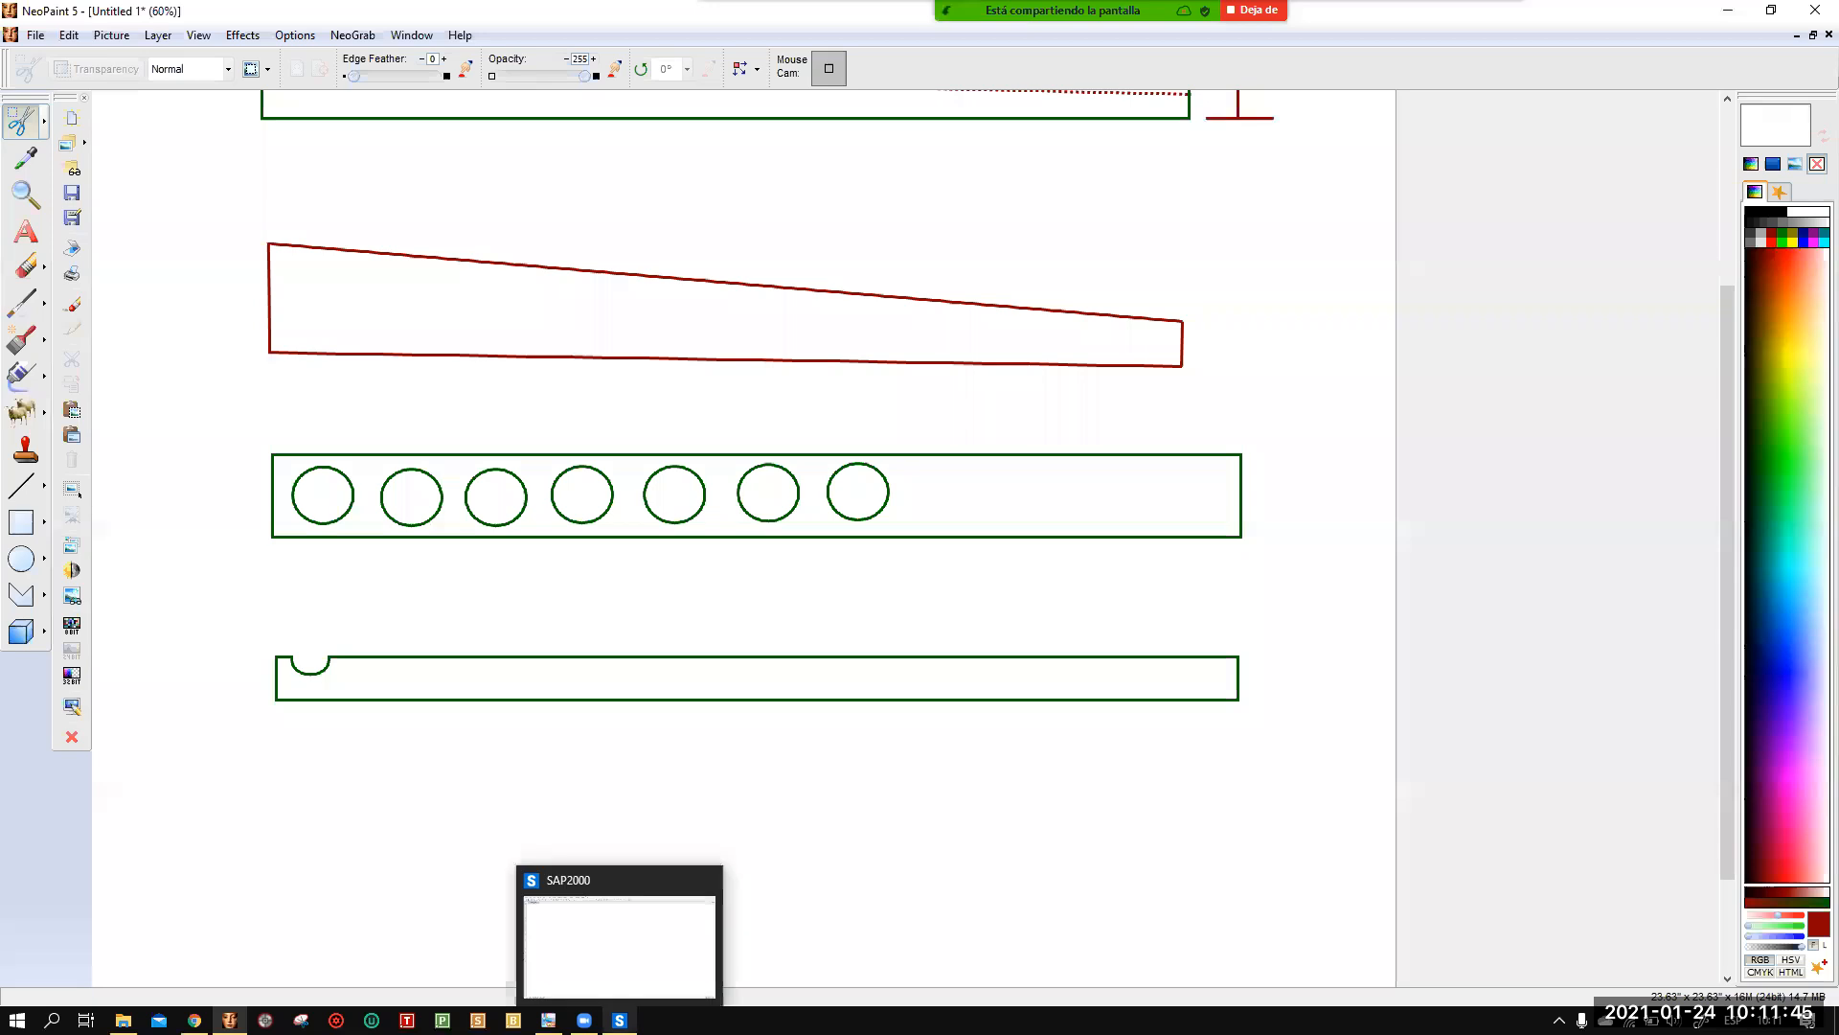
Switch to SAP2000.
{"action": "left_click", "coordinate": [619, 1020]}
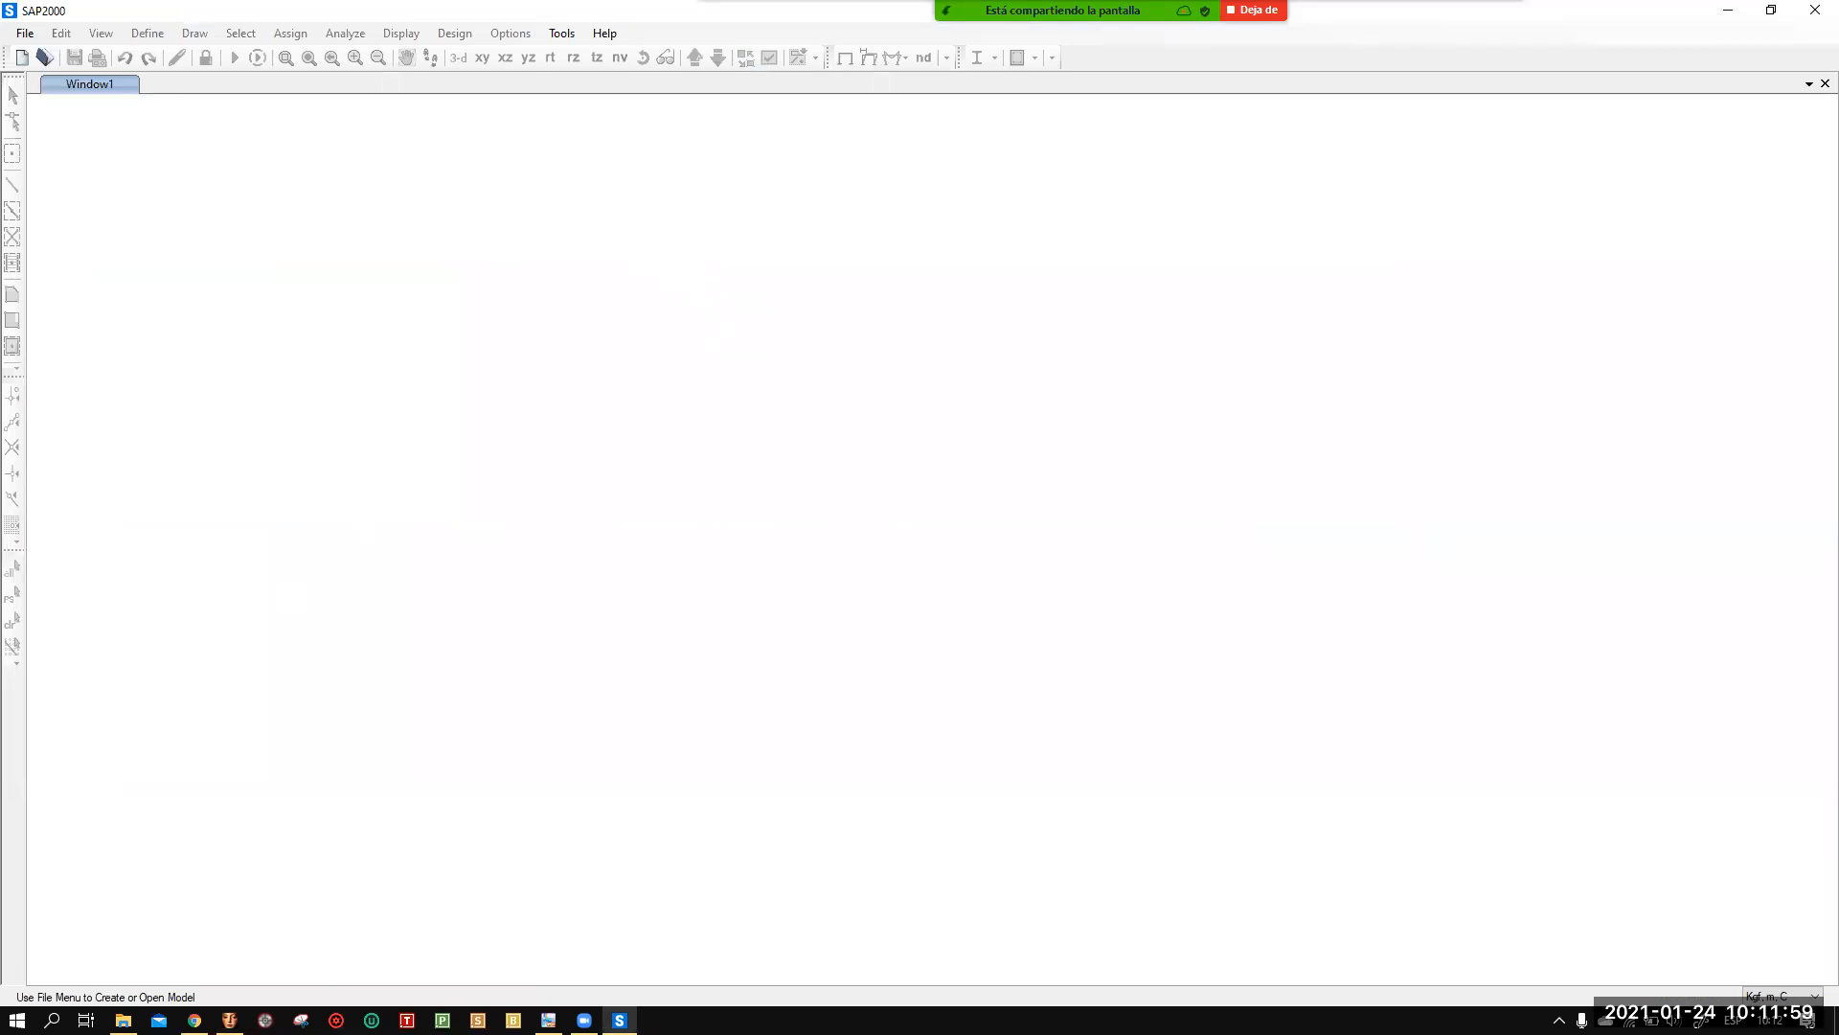
{"action": "mouse_move", "coordinate": [548, 1020]}
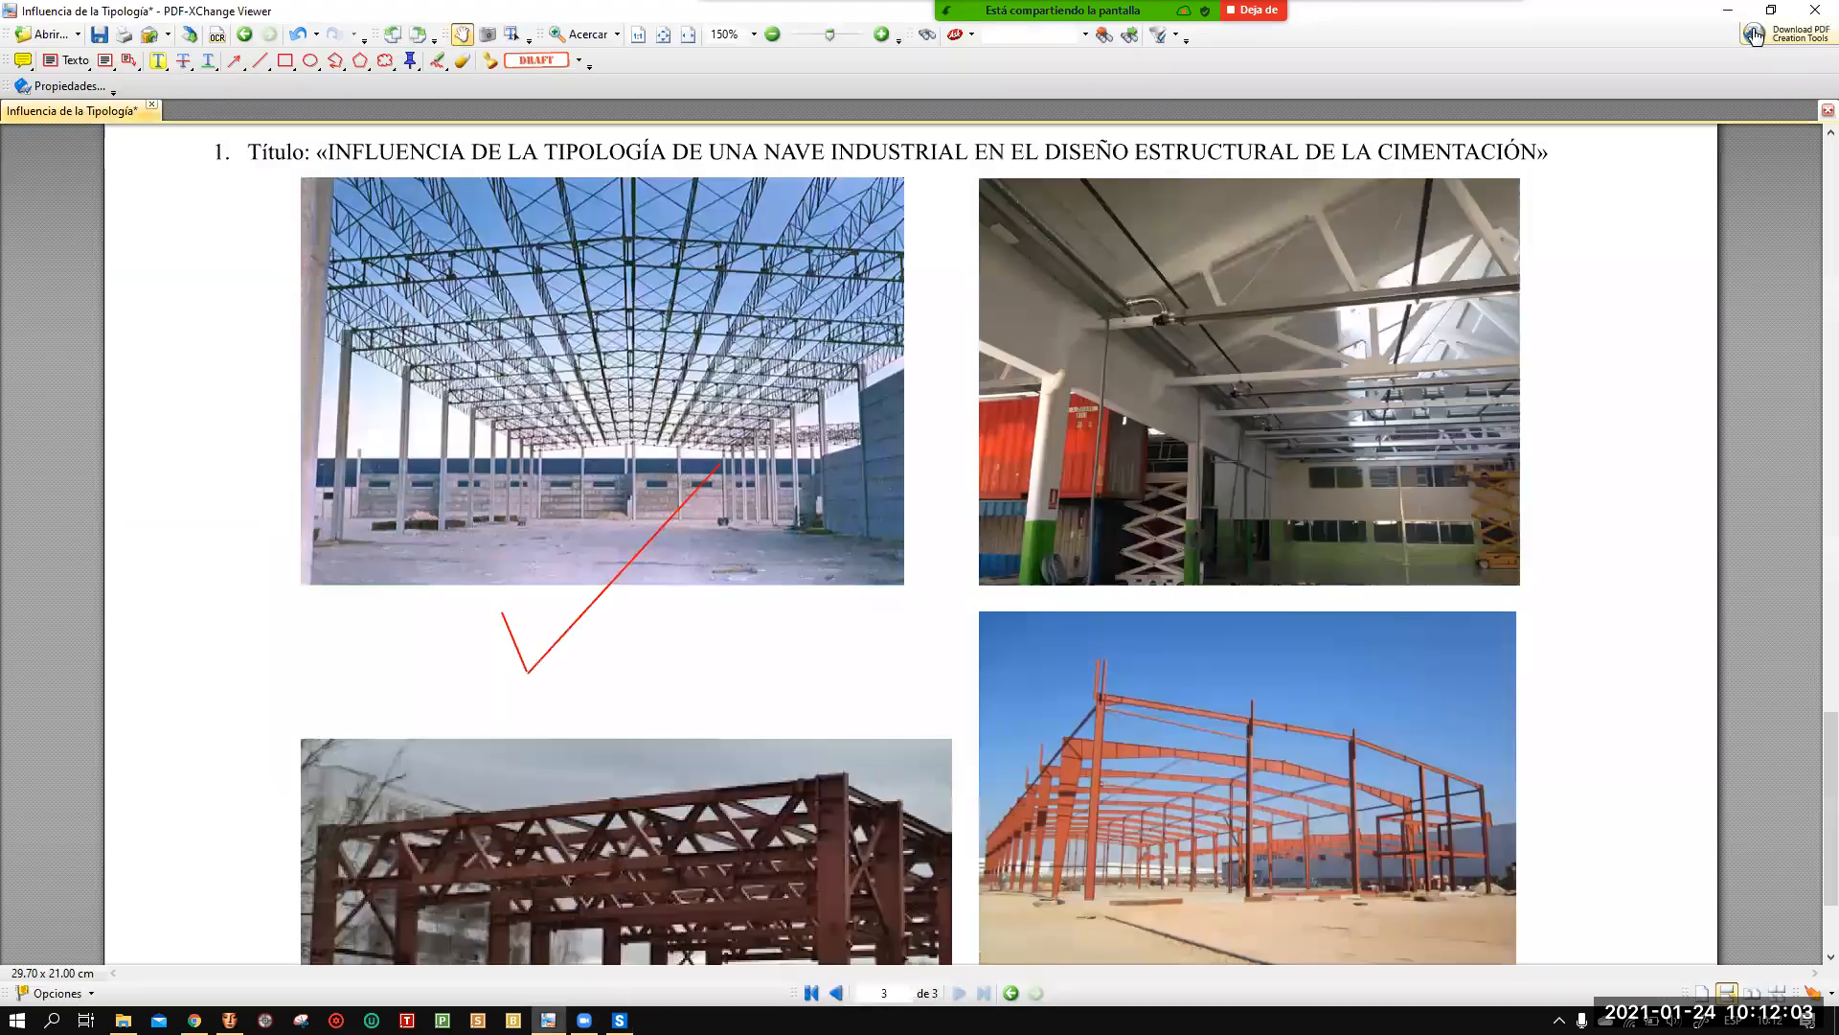
{"action": "left_click", "coordinate": [619, 1019]}
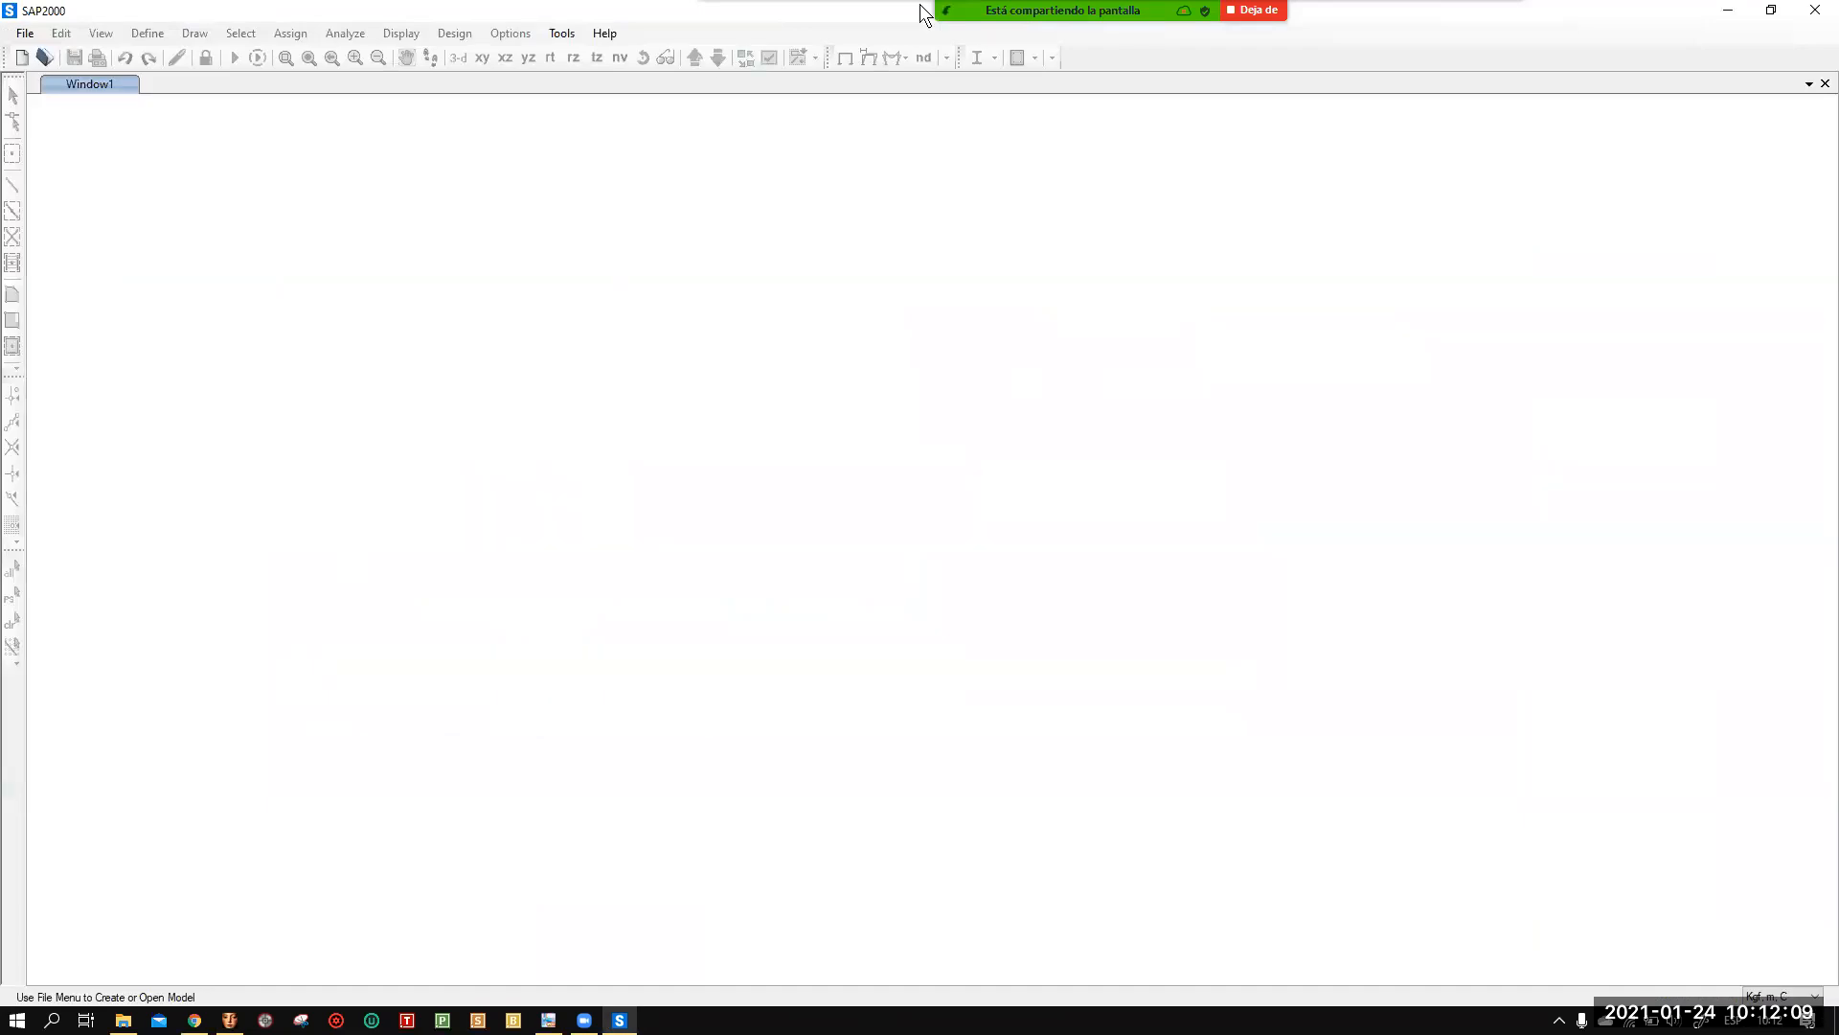
{"action": "mouse_move", "coordinate": [919, 4]}
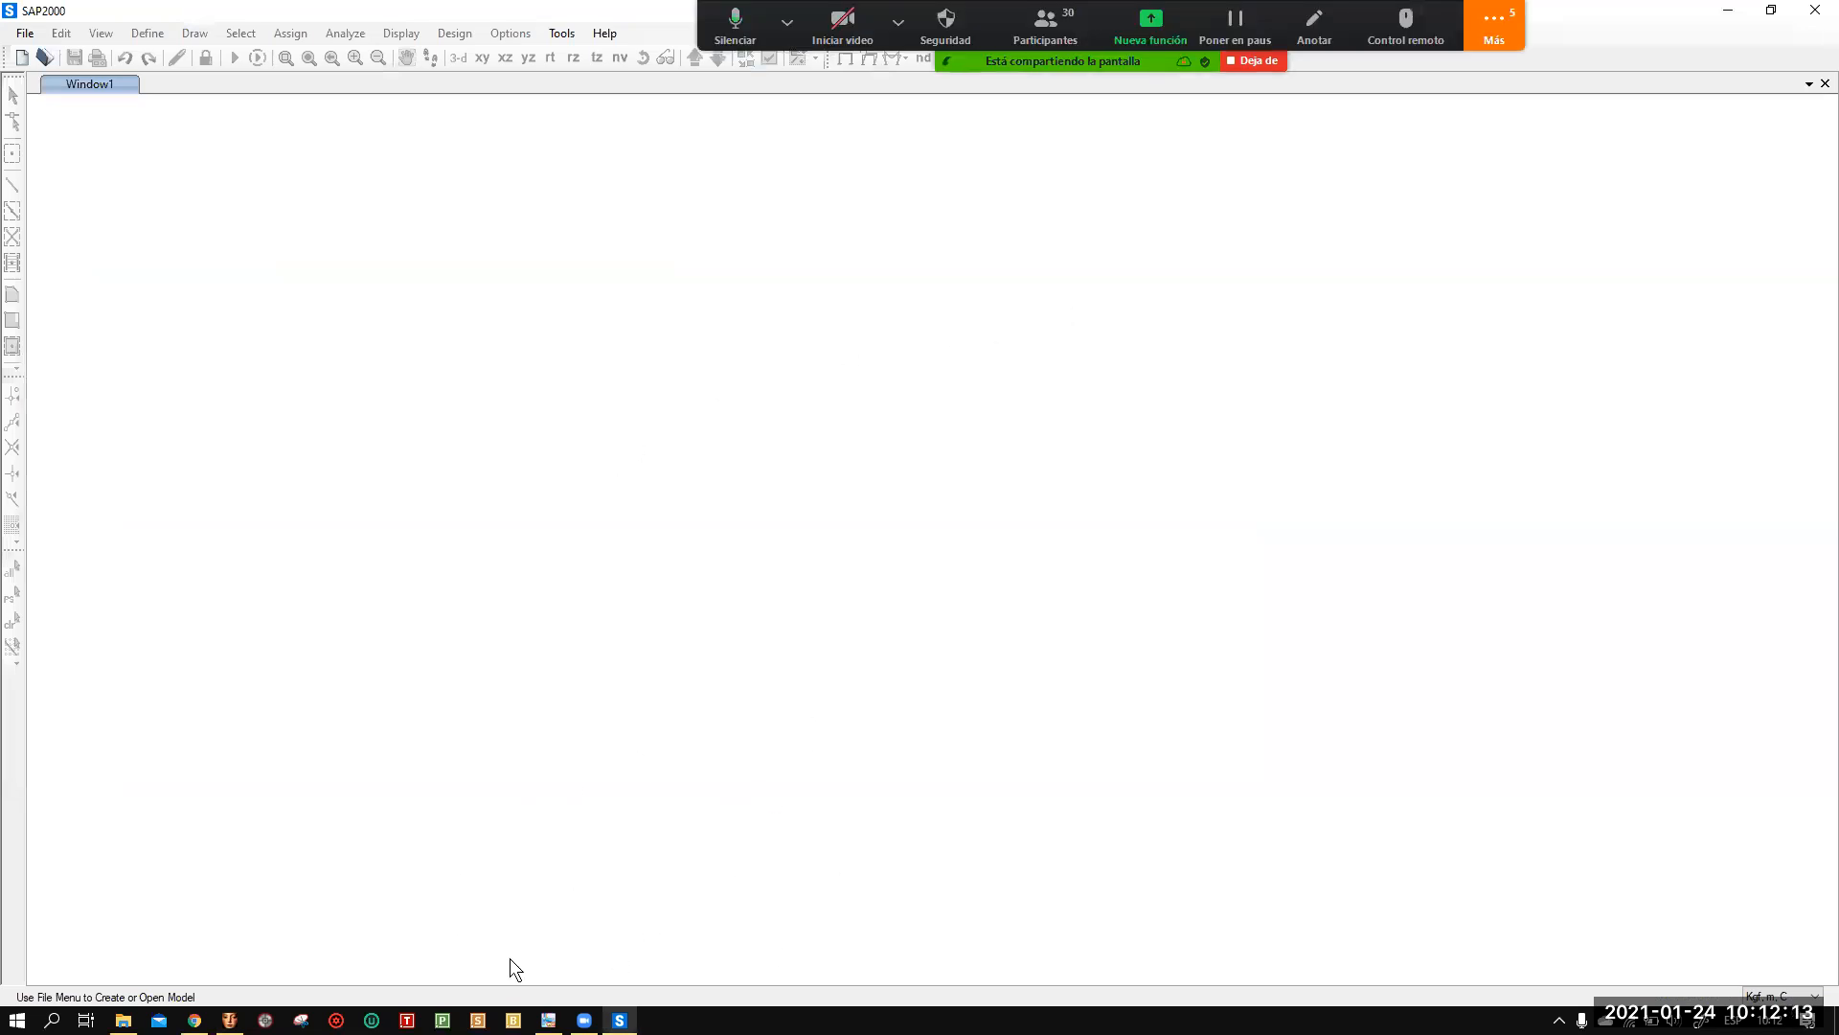
{"action": "mouse_move", "coordinate": [548, 1019]}
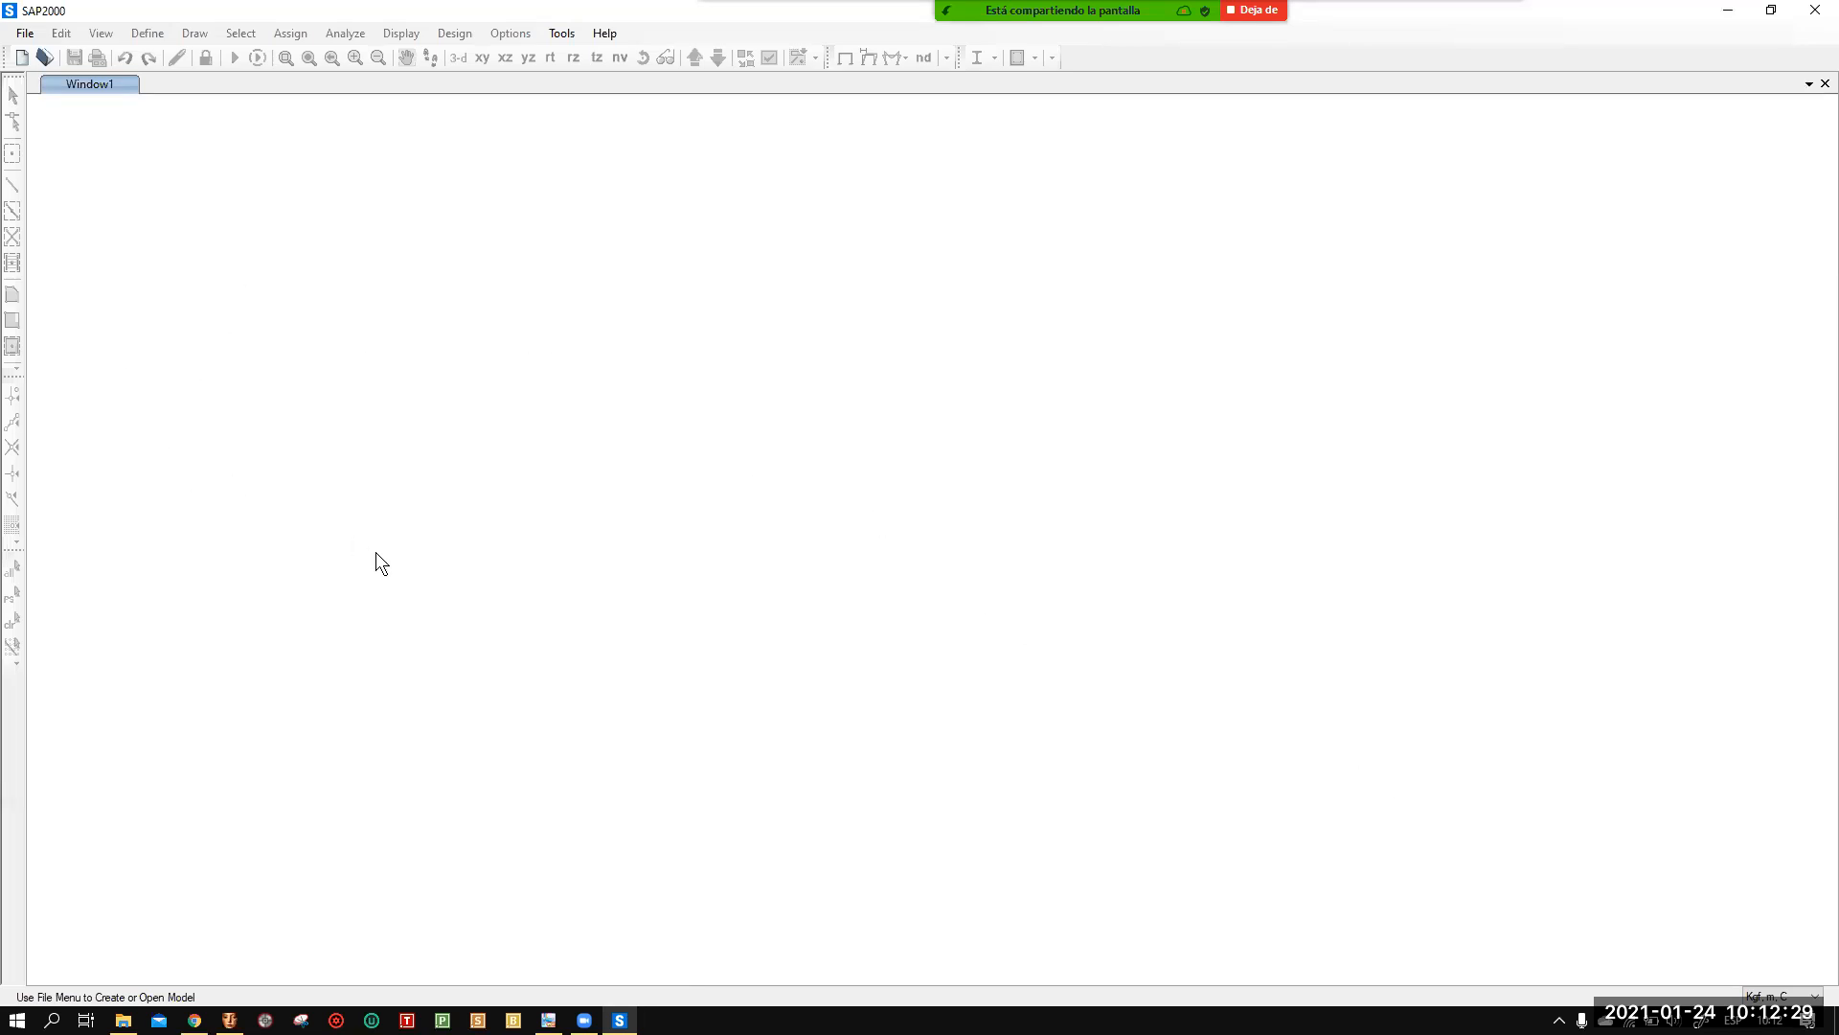
Create a new Grid Only model with 3 grid lines in X, 1 in Y and 3 in Z.
{"action": "left_click", "coordinate": [21, 57]}
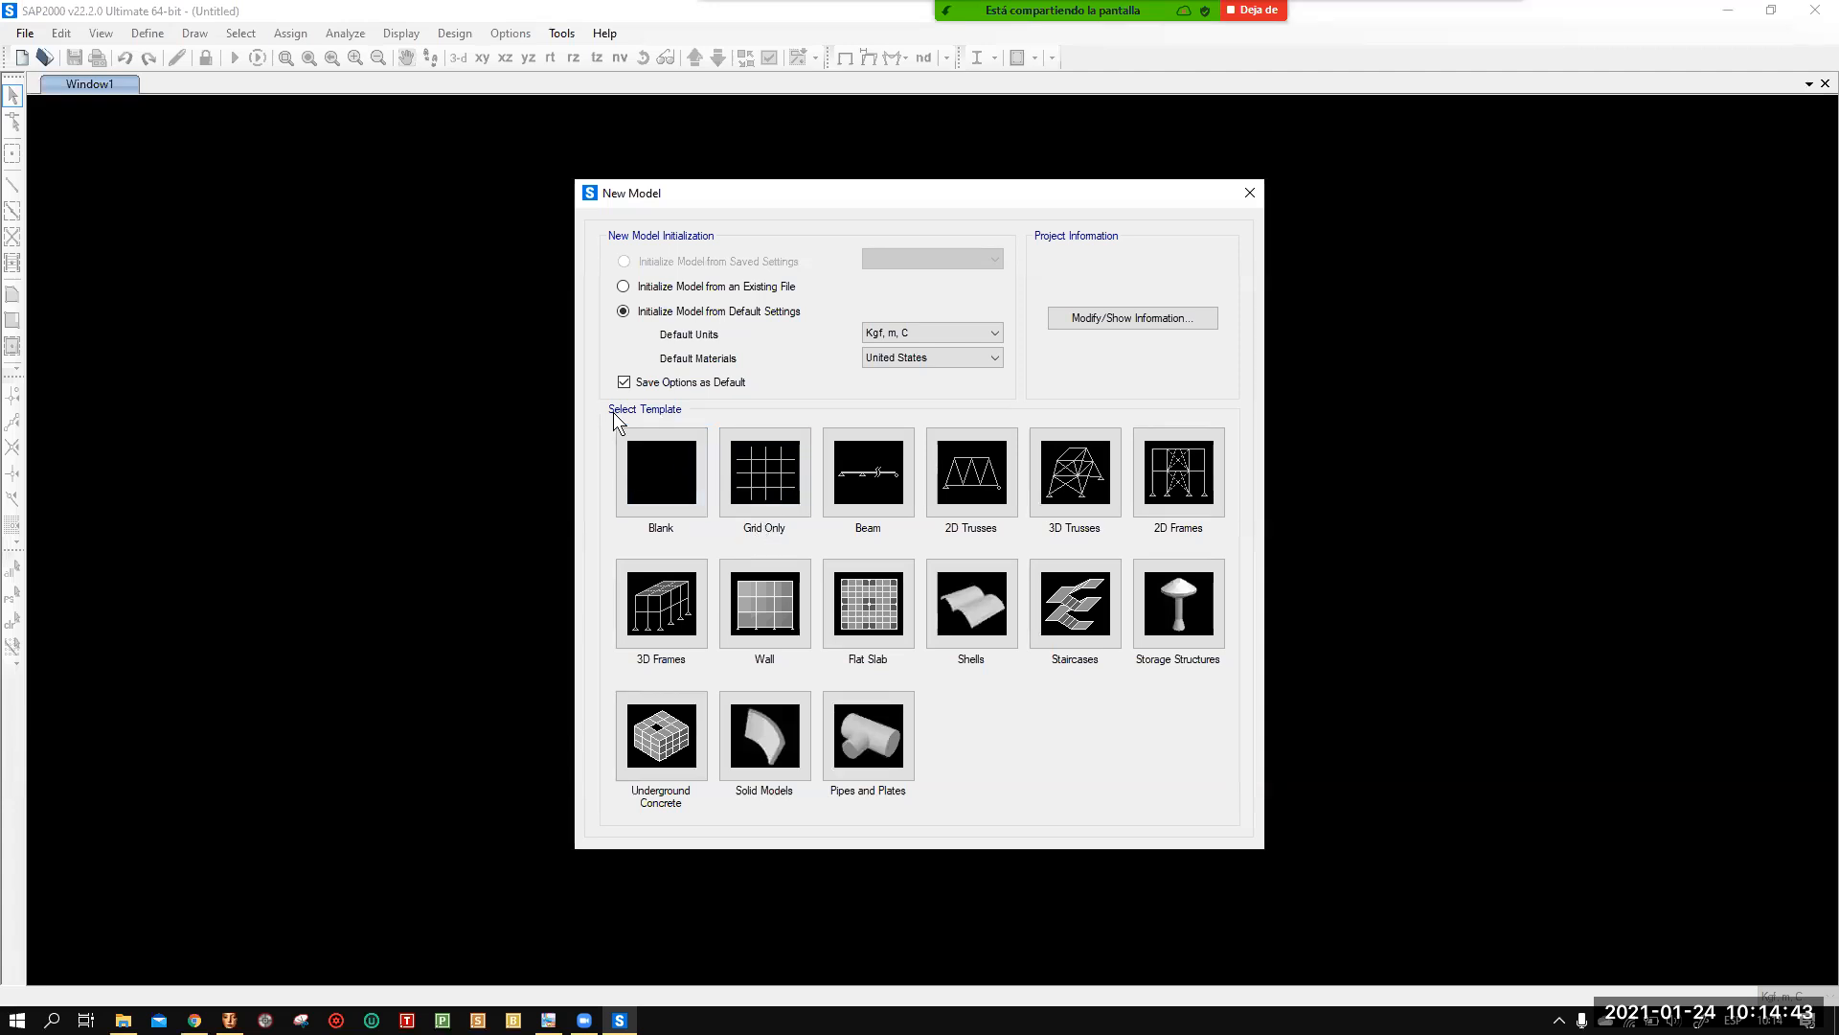
{"action": "left_click", "coordinate": [755, 479]}
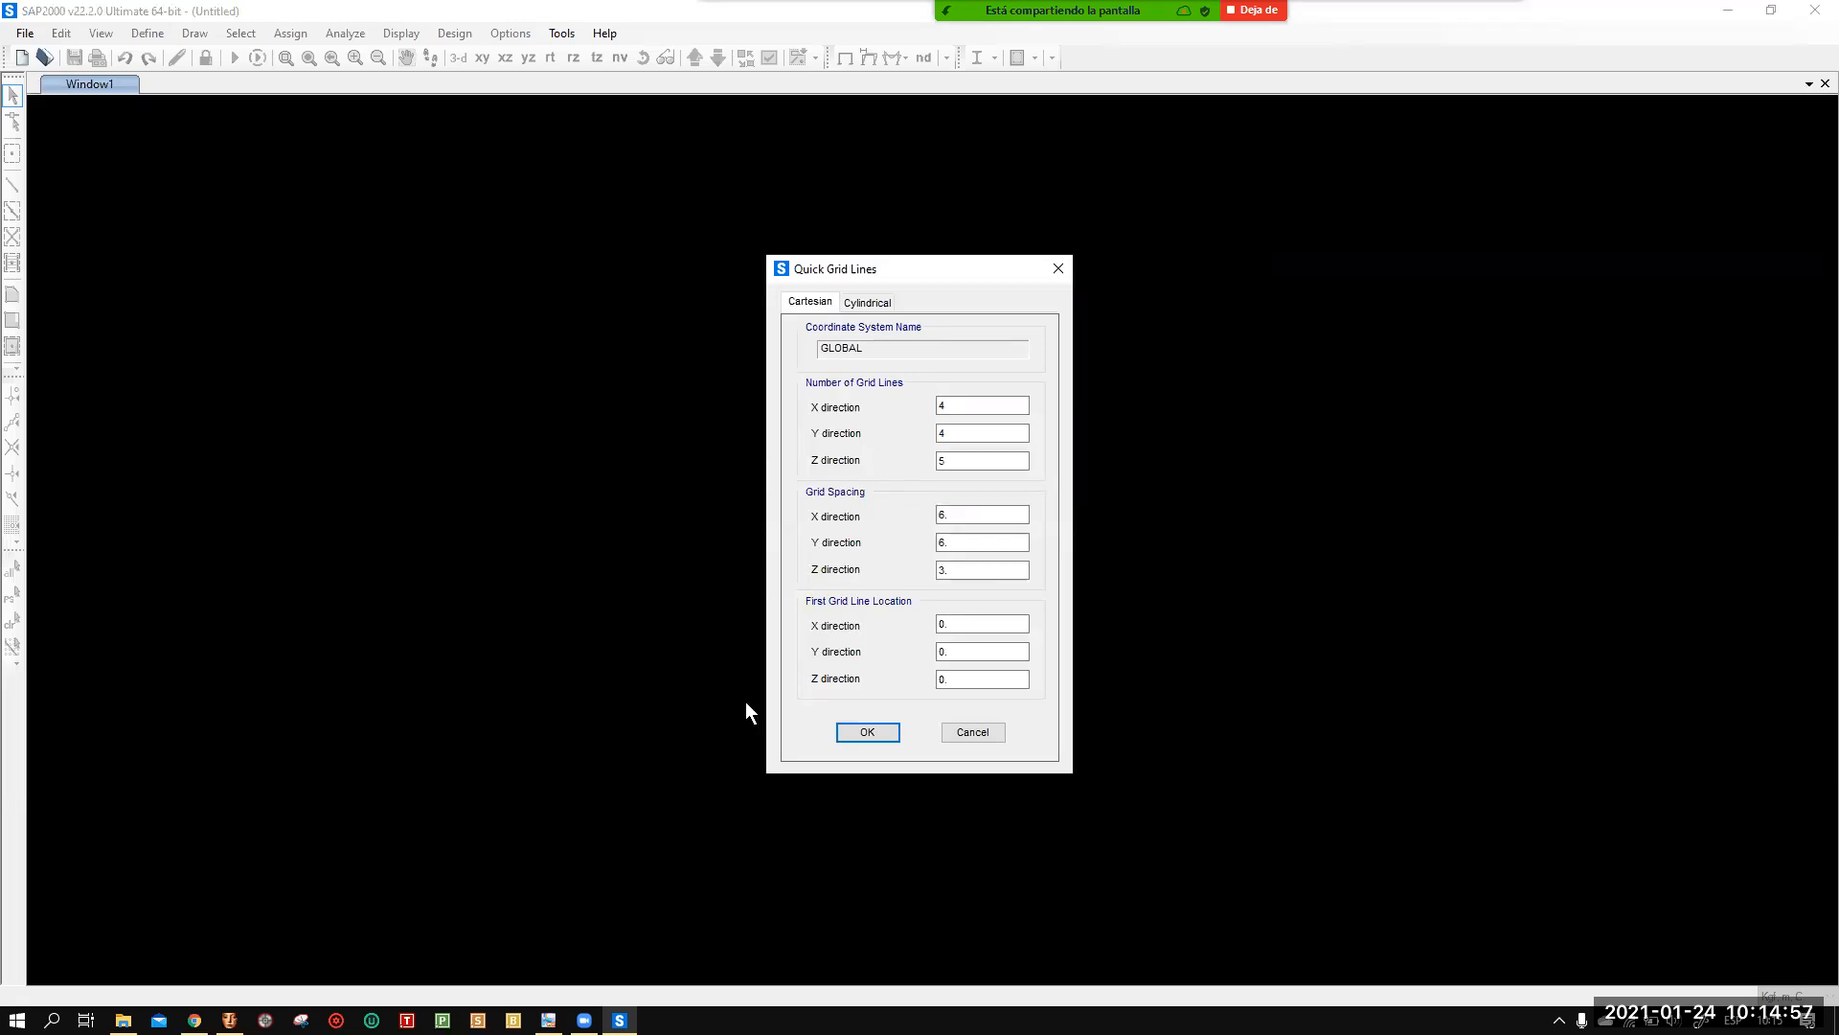
{"action": "double_click", "coordinate": [945, 406]}
{"action": "type", "text": "2"}
{"action": "key", "text": "BackSpace"}
{"action": "type", "text": "3"}
{"action": "double_click", "coordinate": [961, 433]}
{"action": "type", "text": "1"}
{"action": "double_click", "coordinate": [955, 461]}
{"action": "type", "text": "3"}
Set the grid spacing to 20 in X and 4 in Z, and generate the grid.
{"action": "key", "text": "Tab"}
{"action": "type", "text": "20"}
{"action": "left_click", "coordinate": [946, 574]}
{"action": "type", "text": "4"}
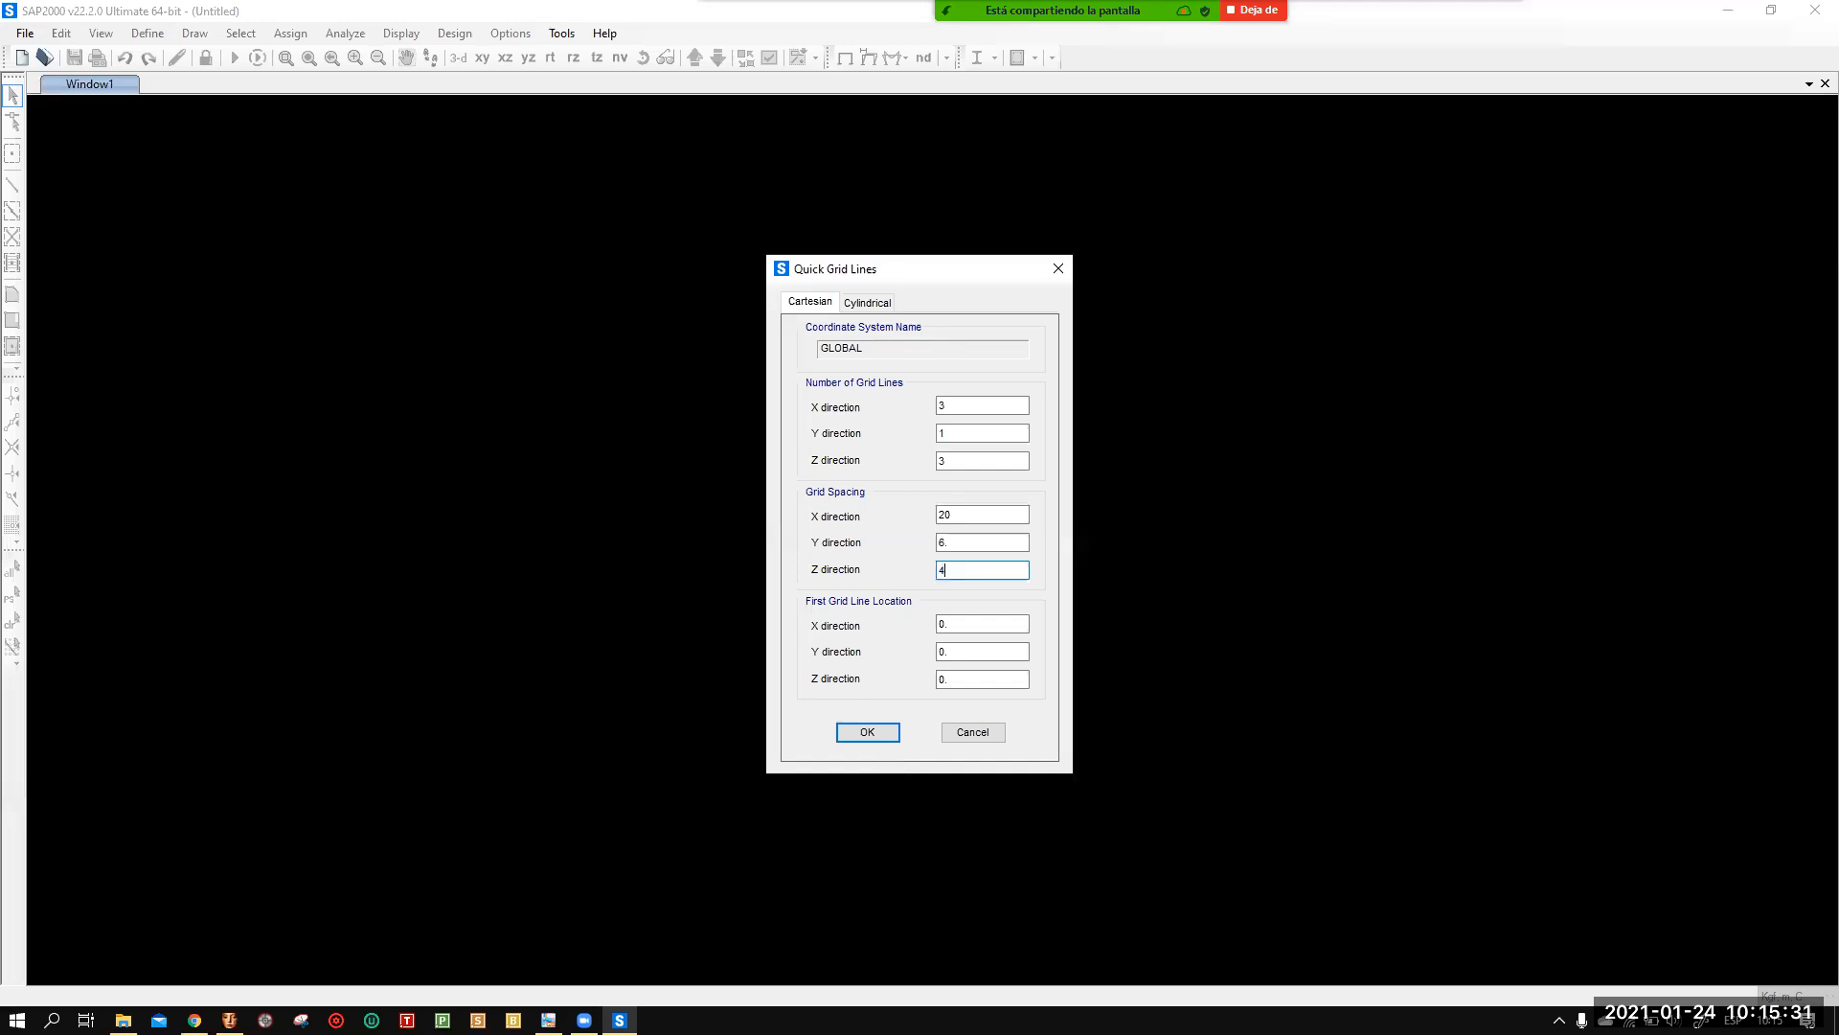
{"action": "left_click", "coordinate": [875, 733]}
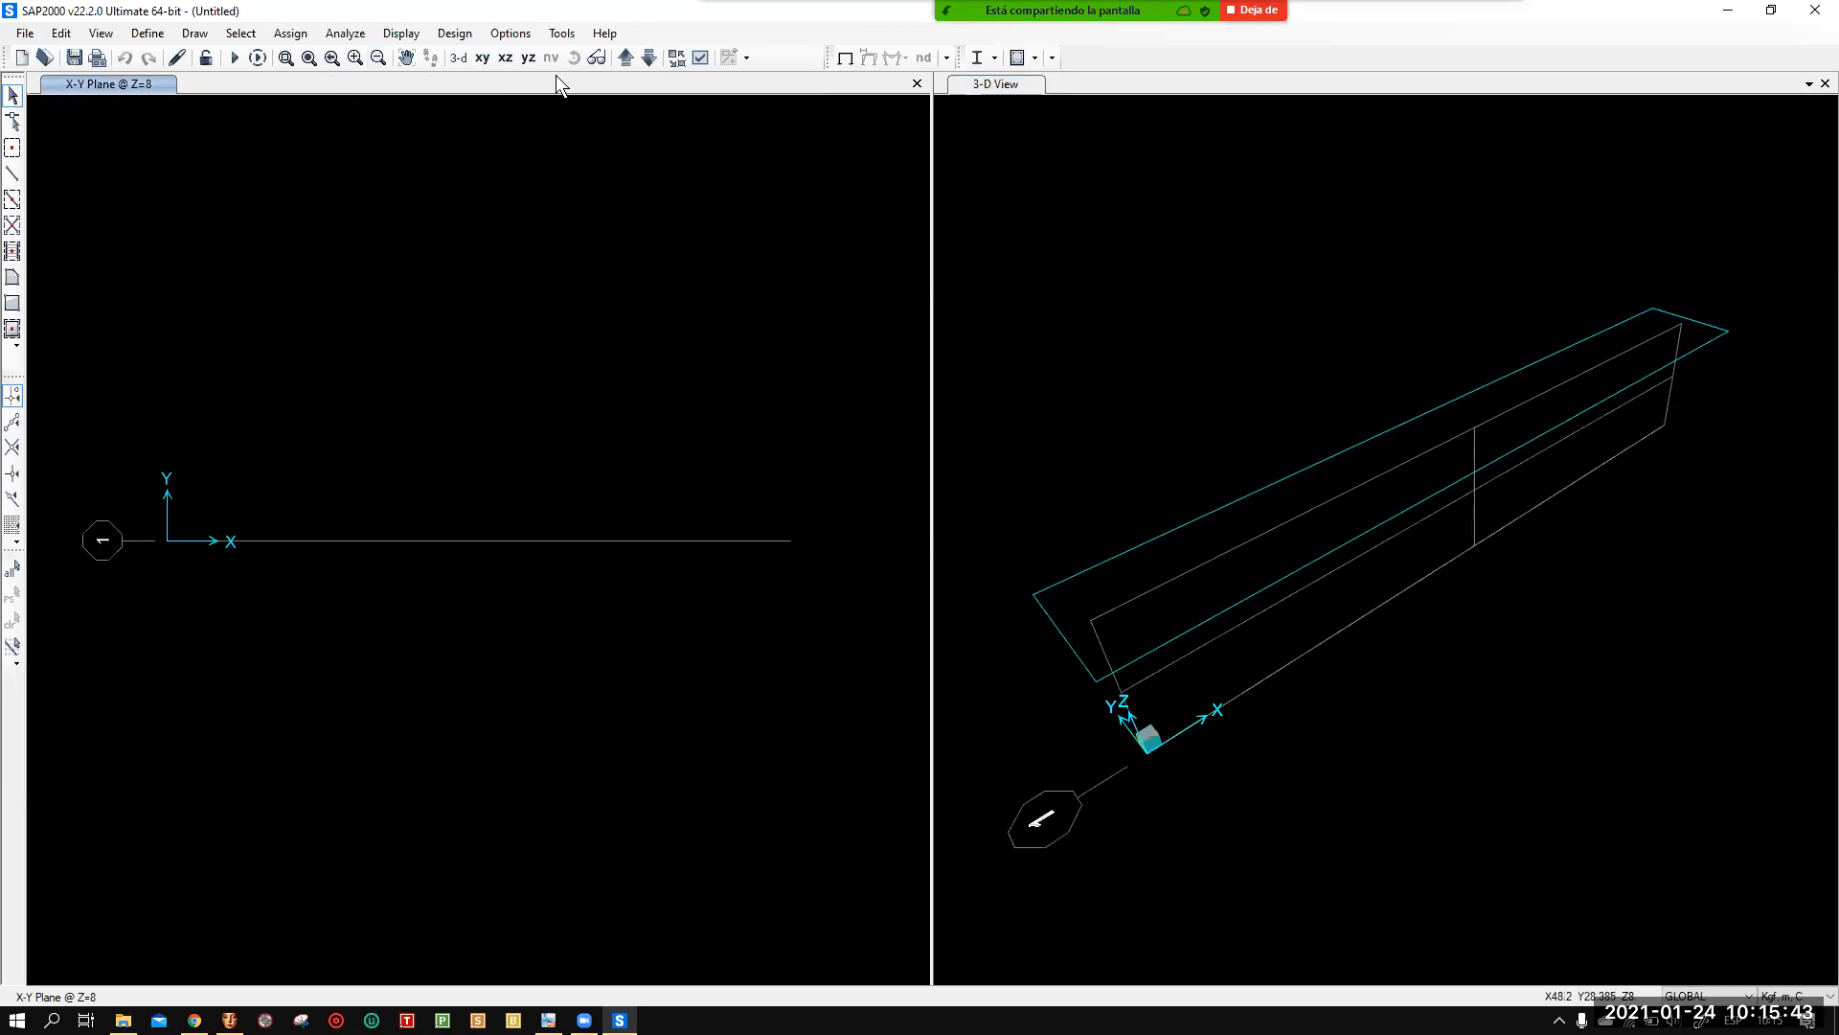
Show the grid in the XZ plane and close the 3-D view so a single view remains.
{"action": "left_click", "coordinate": [490, 60]}
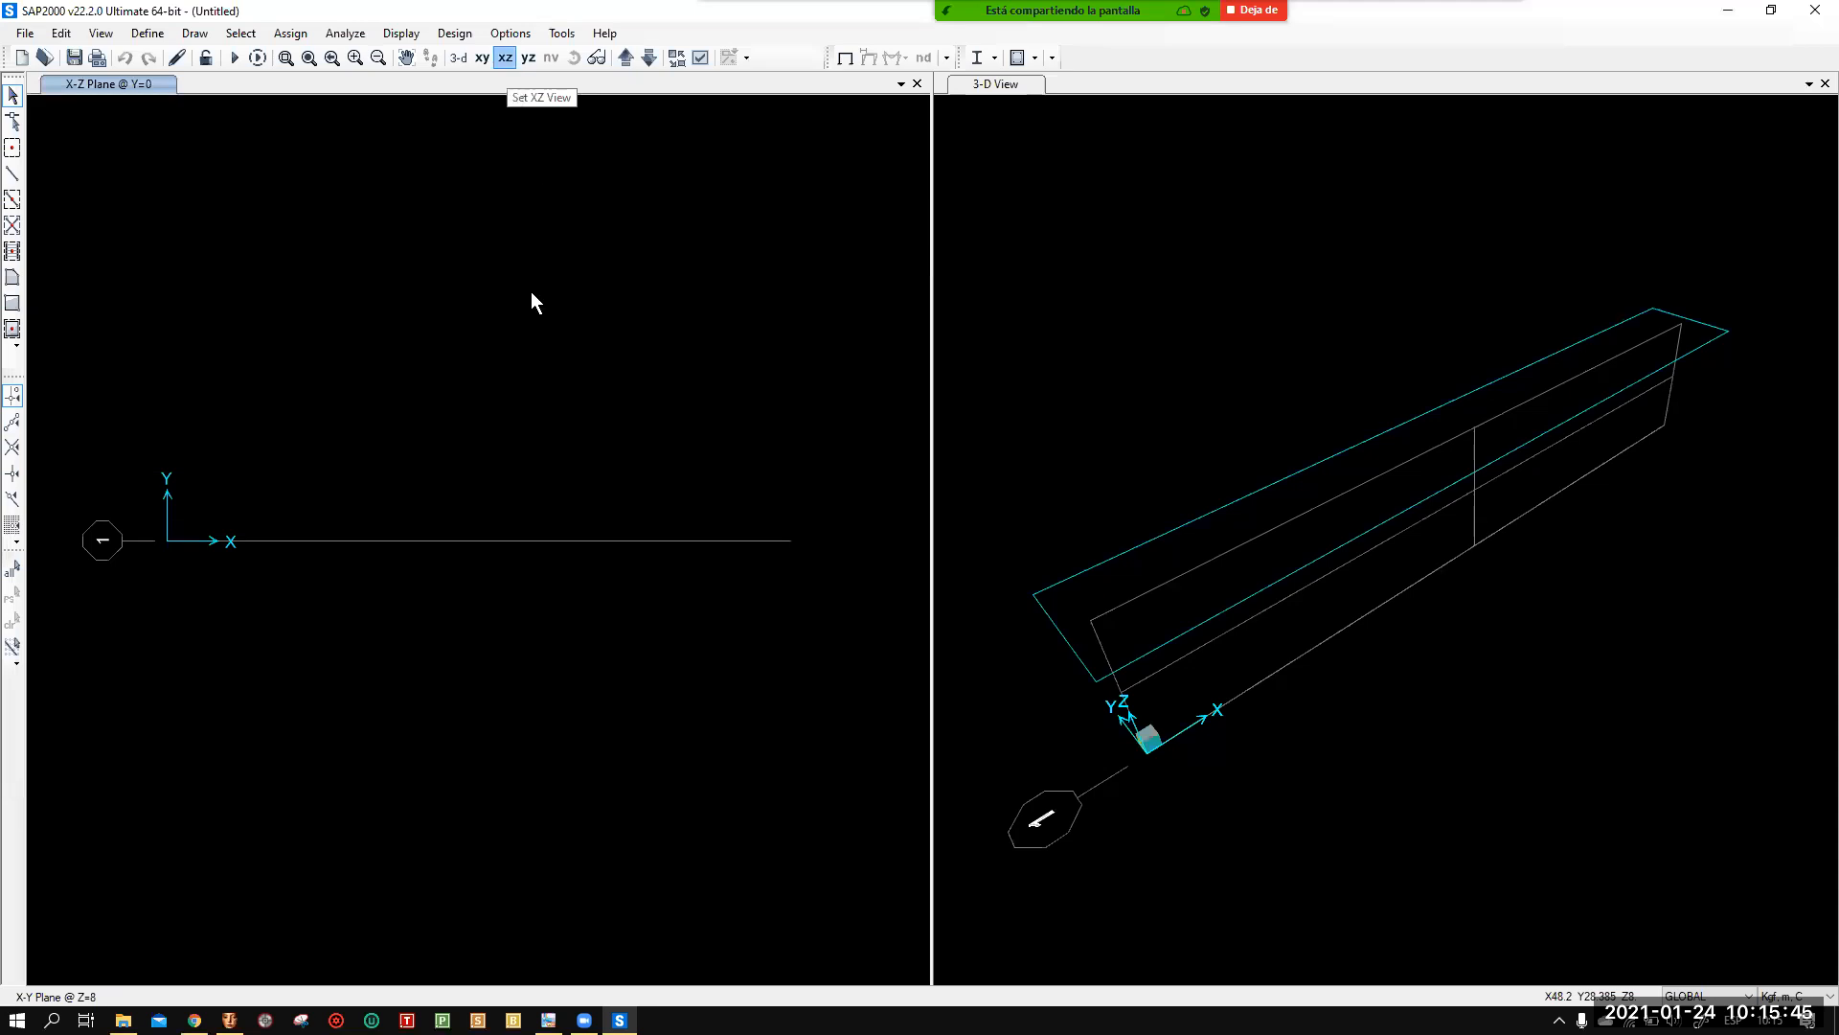
{"action": "left_click", "coordinate": [1824, 83]}
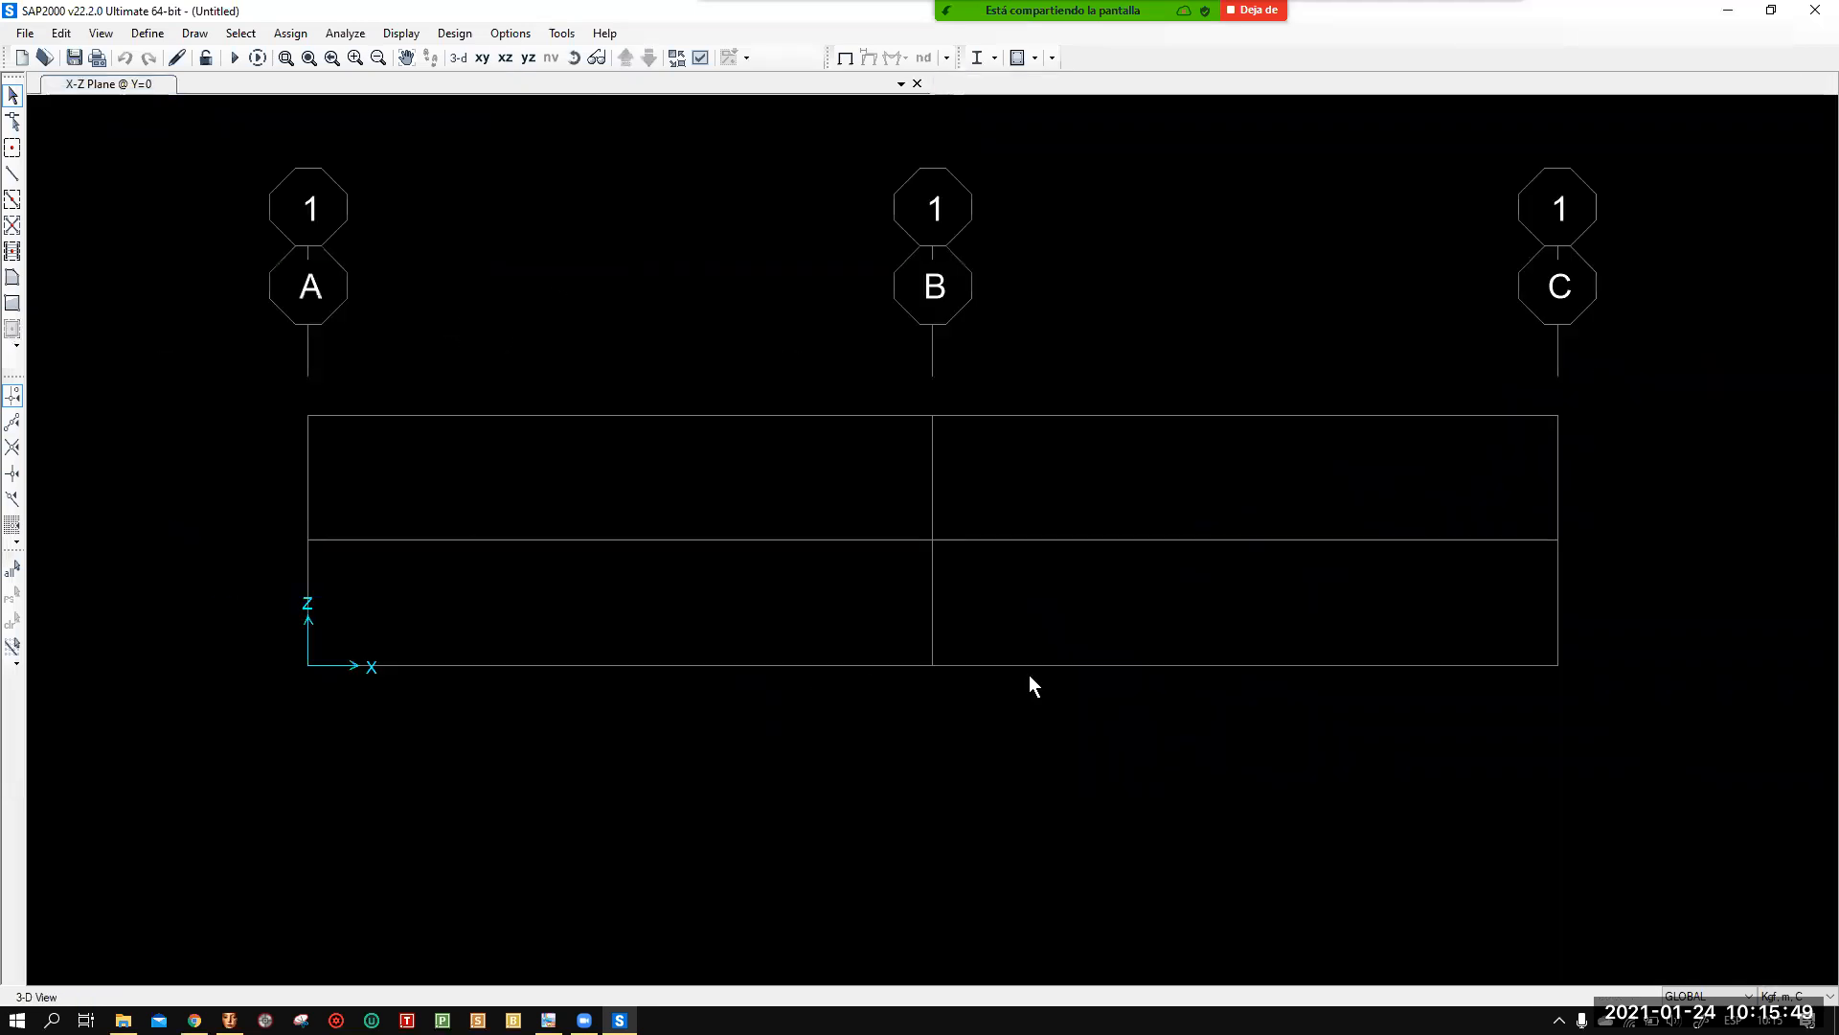
{"action": "left_click", "coordinate": [887, 747]}
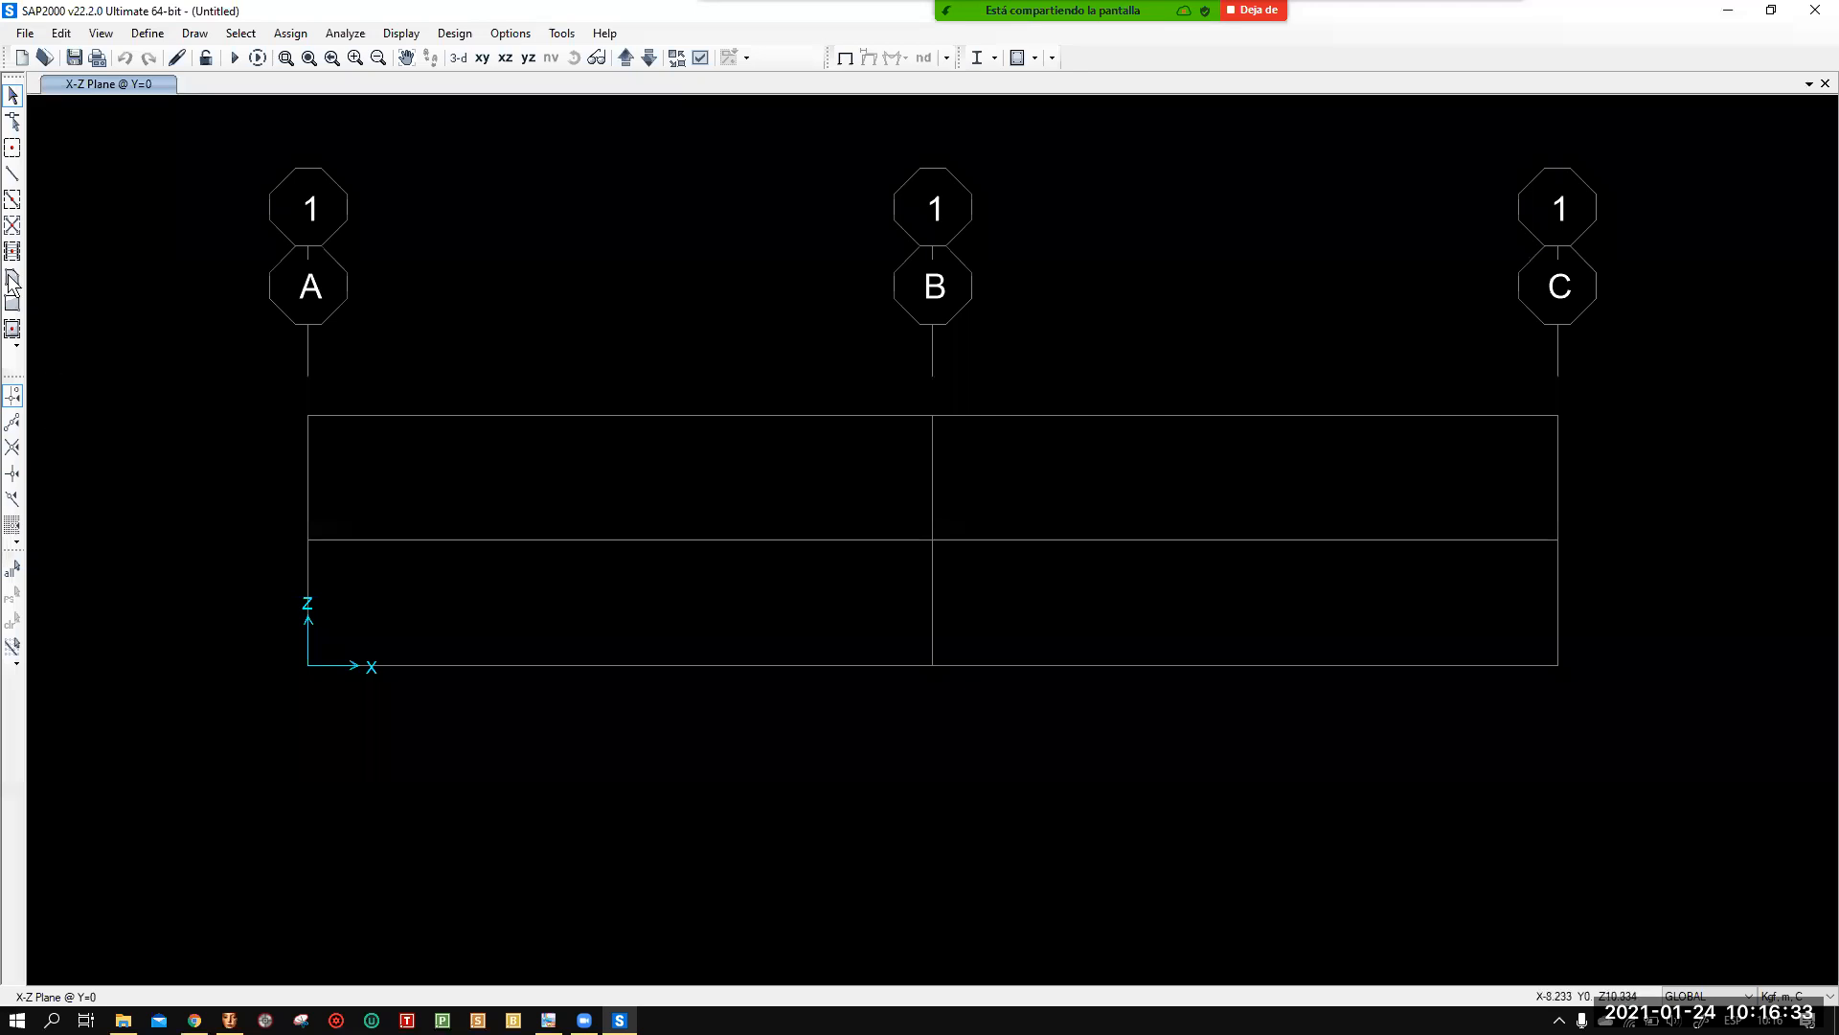
{"action": "left_click", "coordinate": [14, 178]}
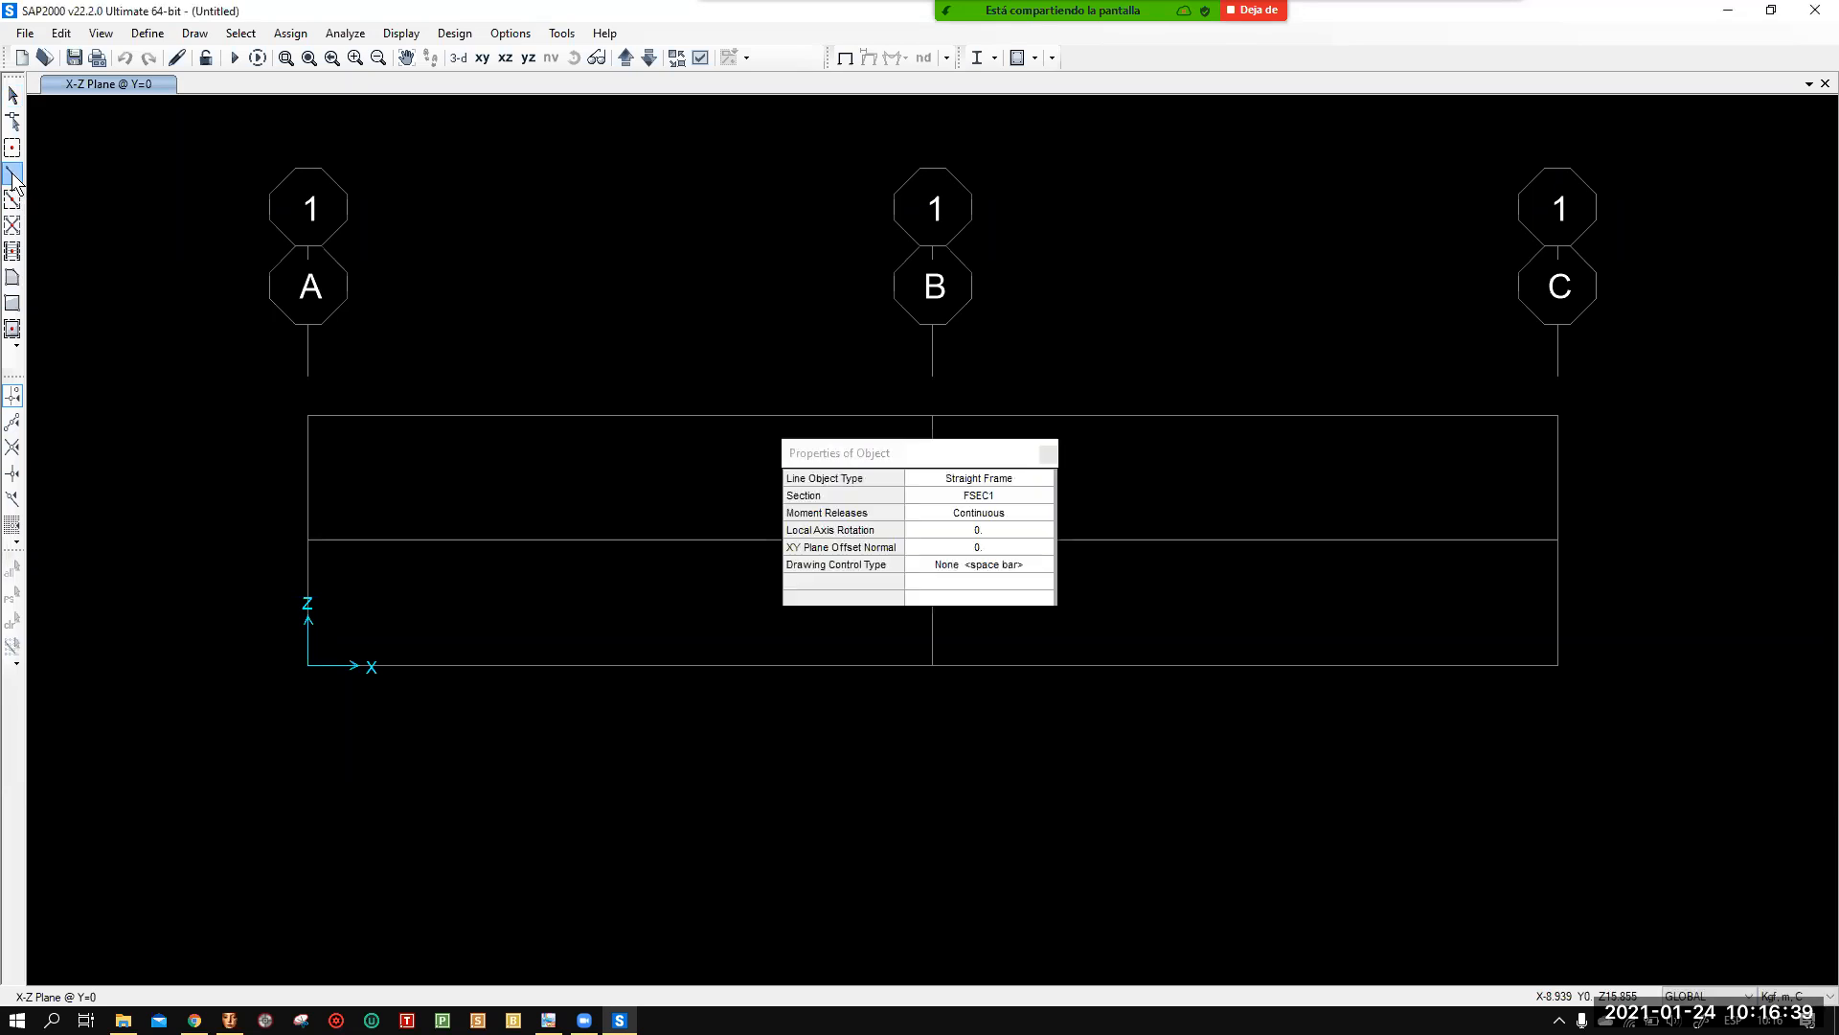
{"action": "left_click", "coordinate": [981, 450]}
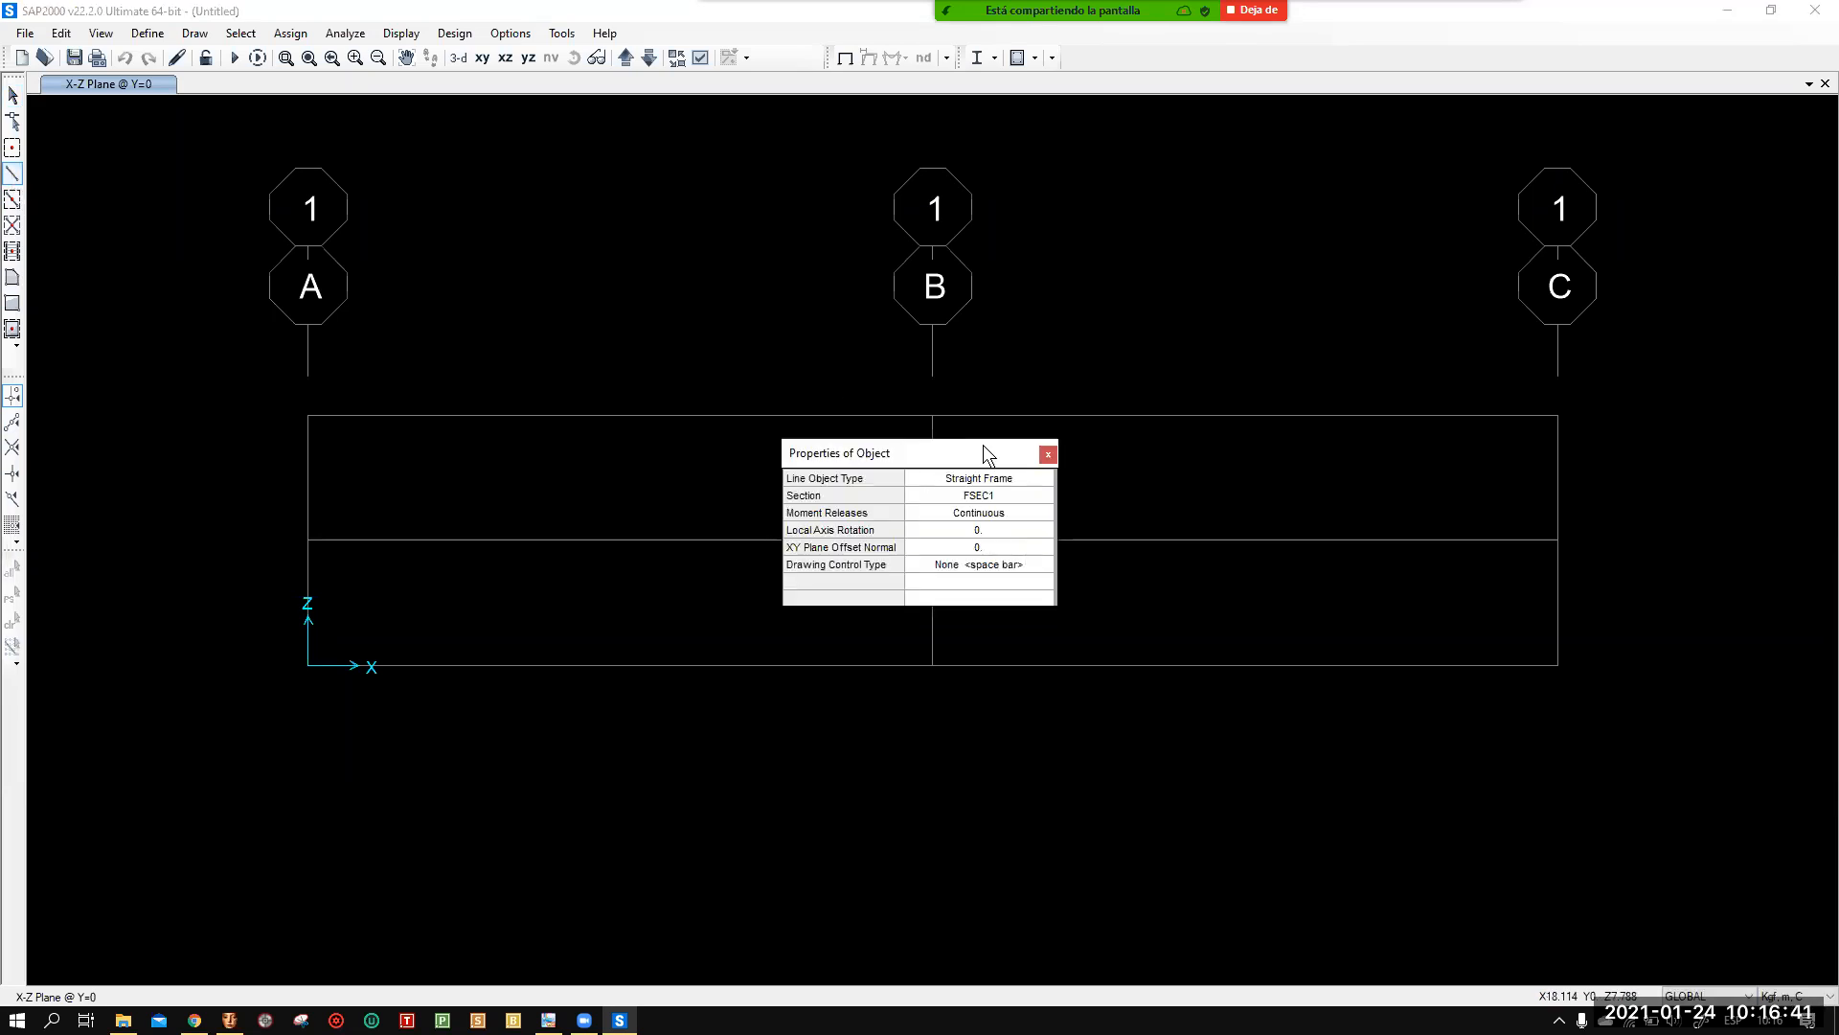
{"action": "left_click_drag", "start_coordinate": [983, 444], "coordinate": [1249, 241]}
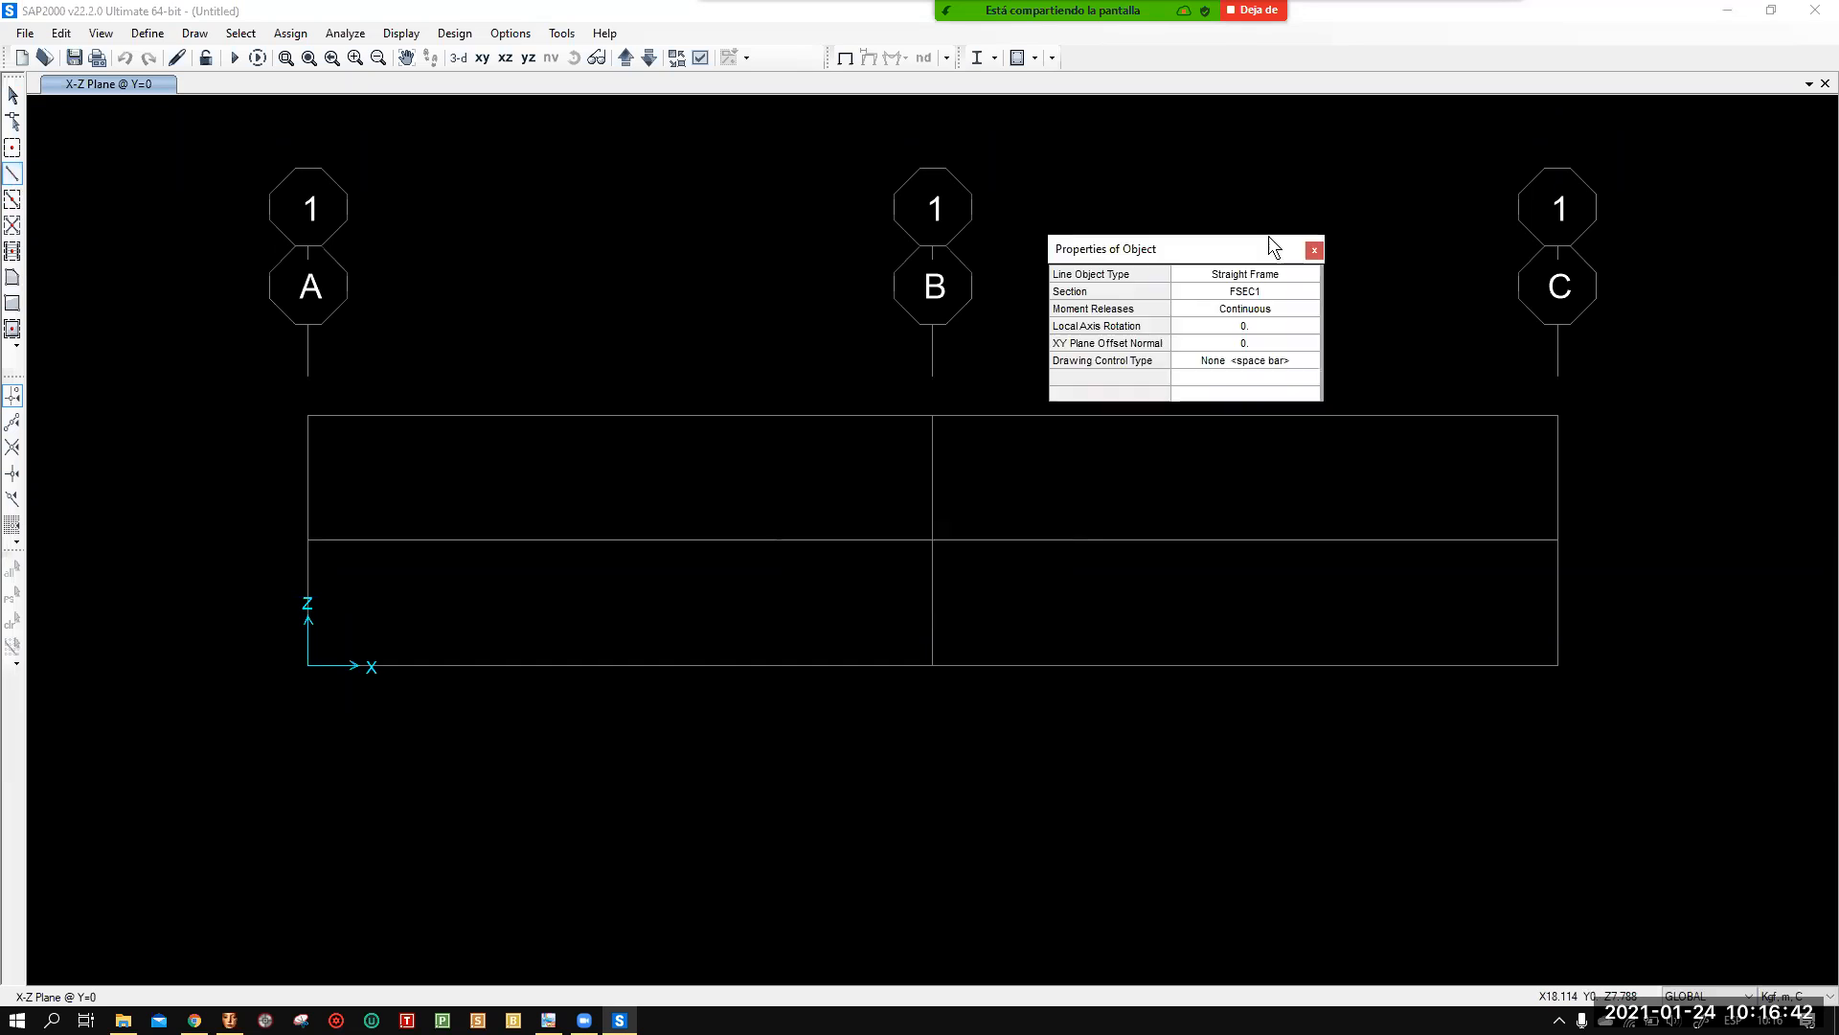
{"action": "left_click", "coordinate": [1317, 251]}
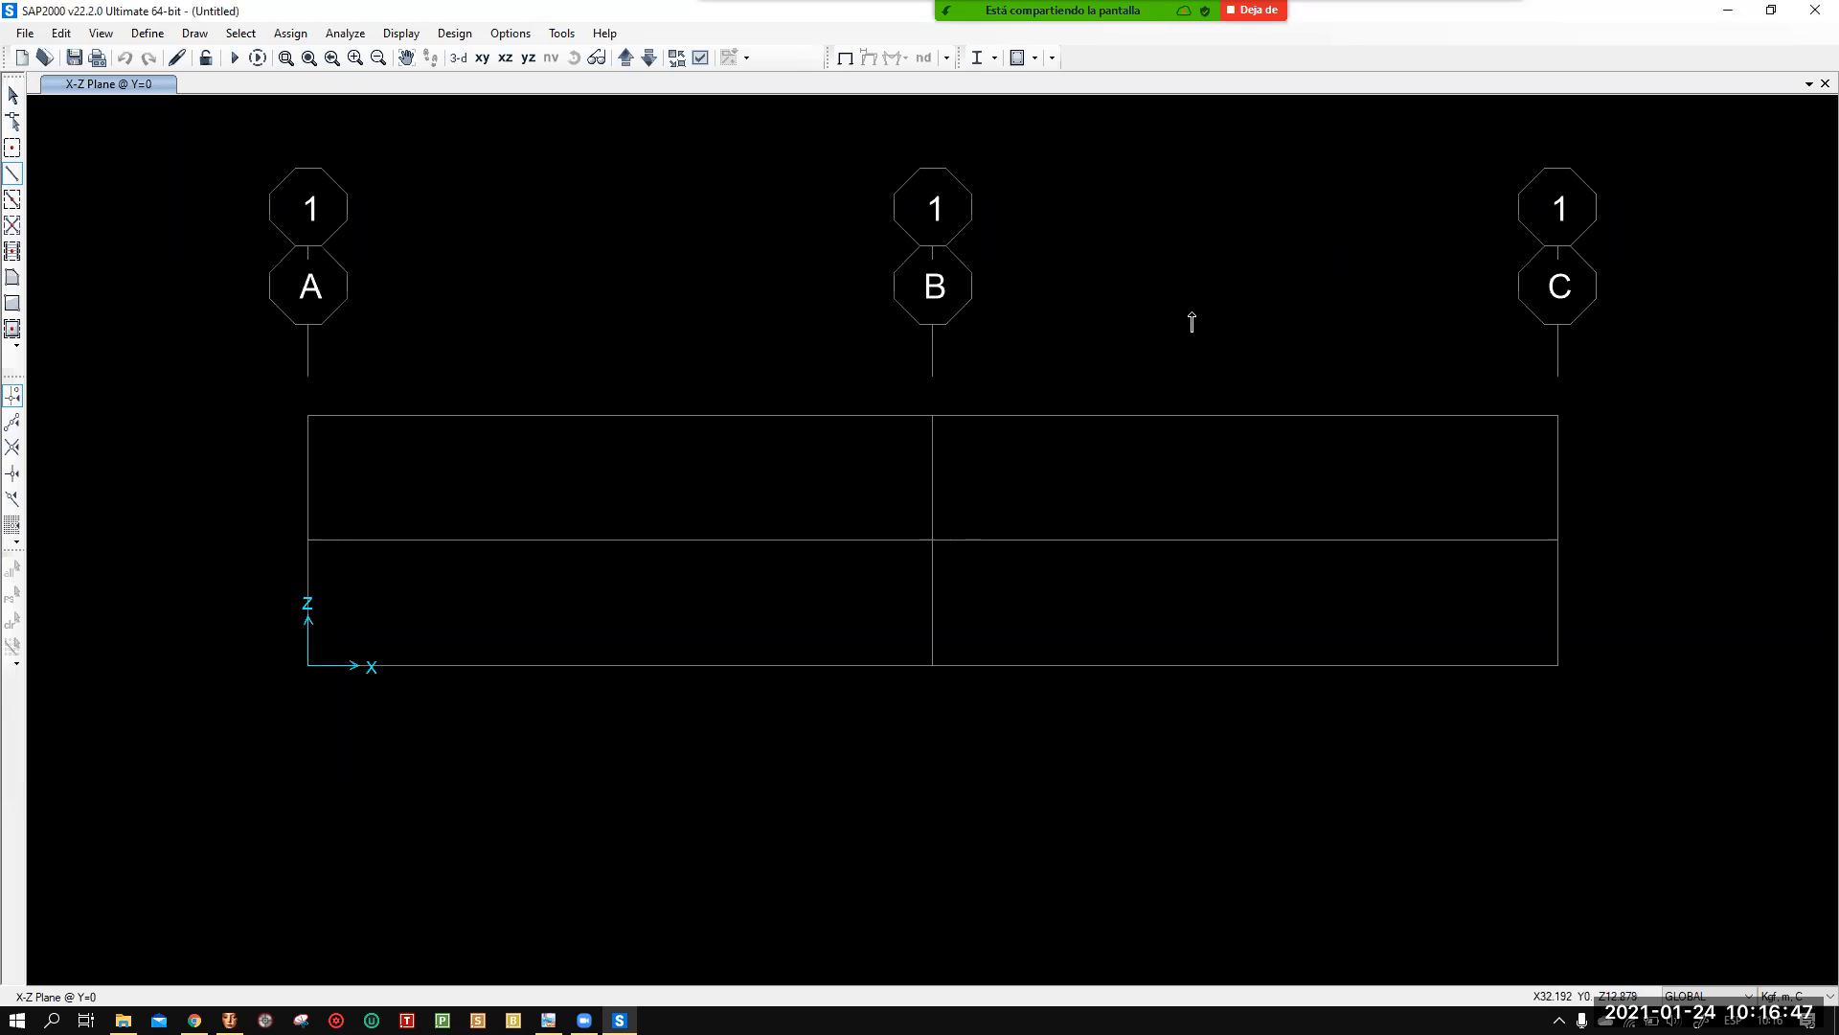
{"action": "key", "text": "Escape"}
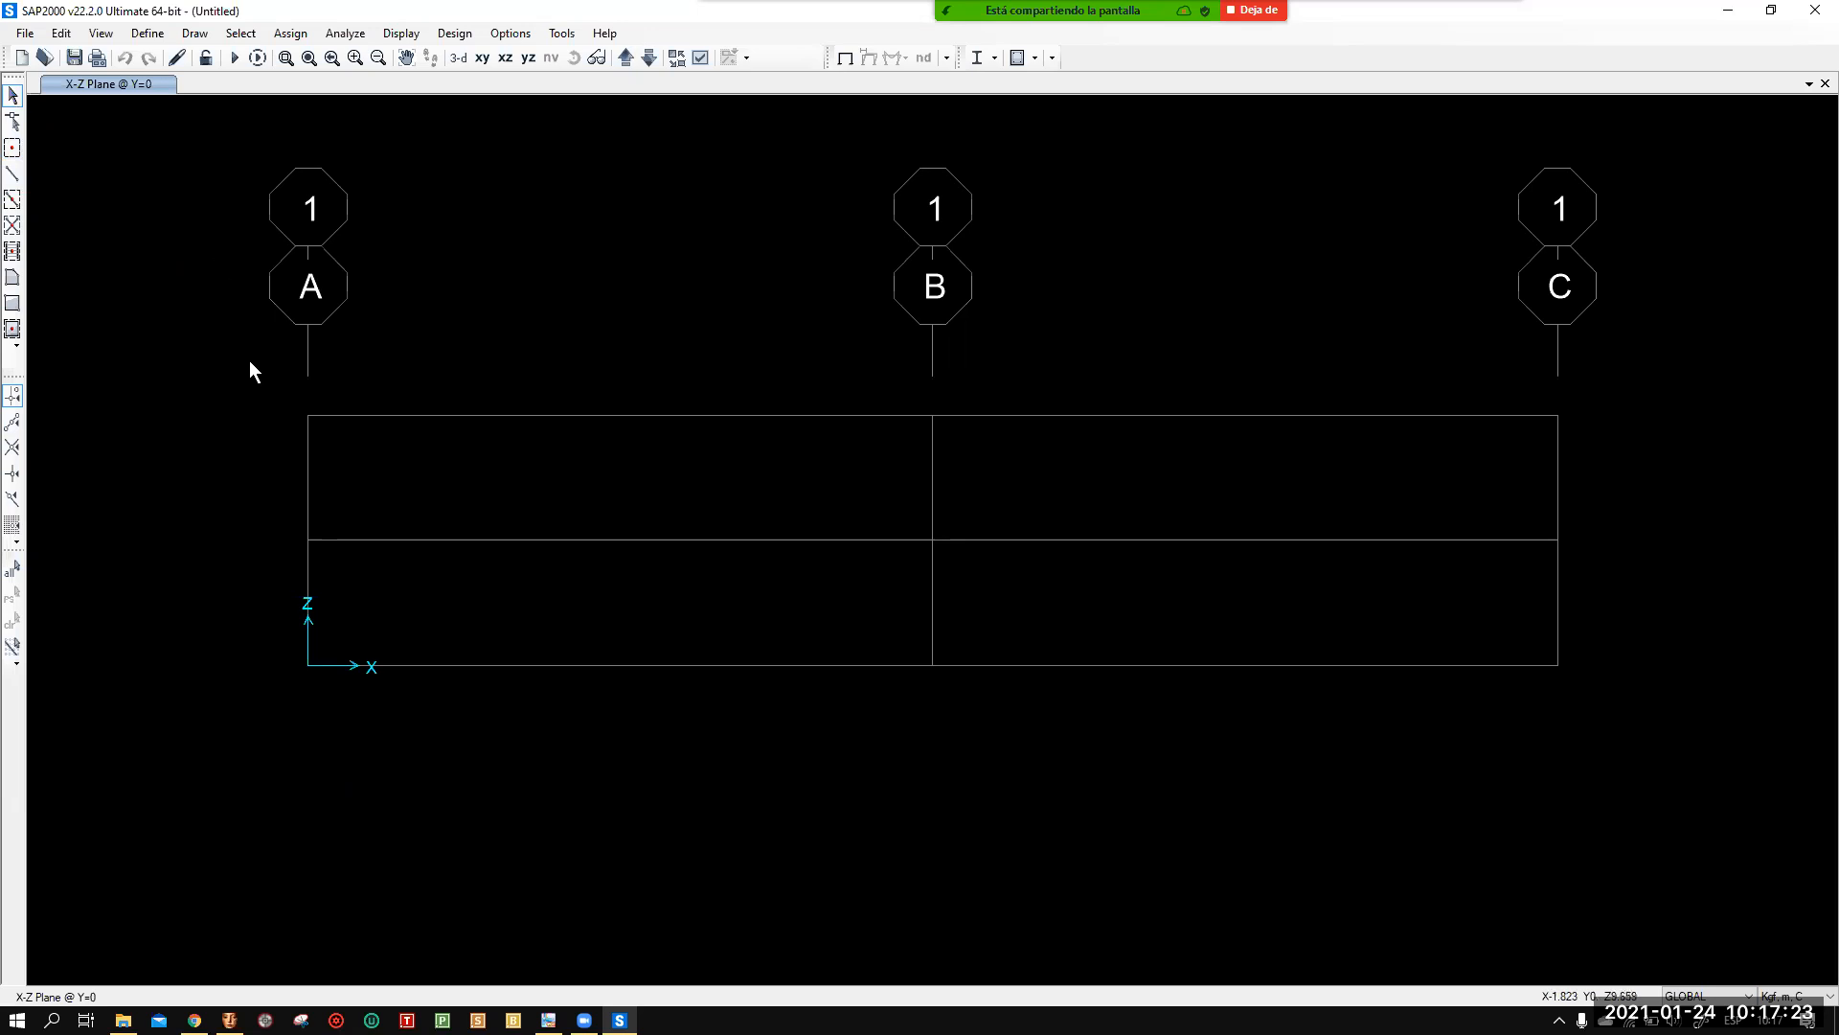
{"action": "left_click", "coordinate": [10, 178]}
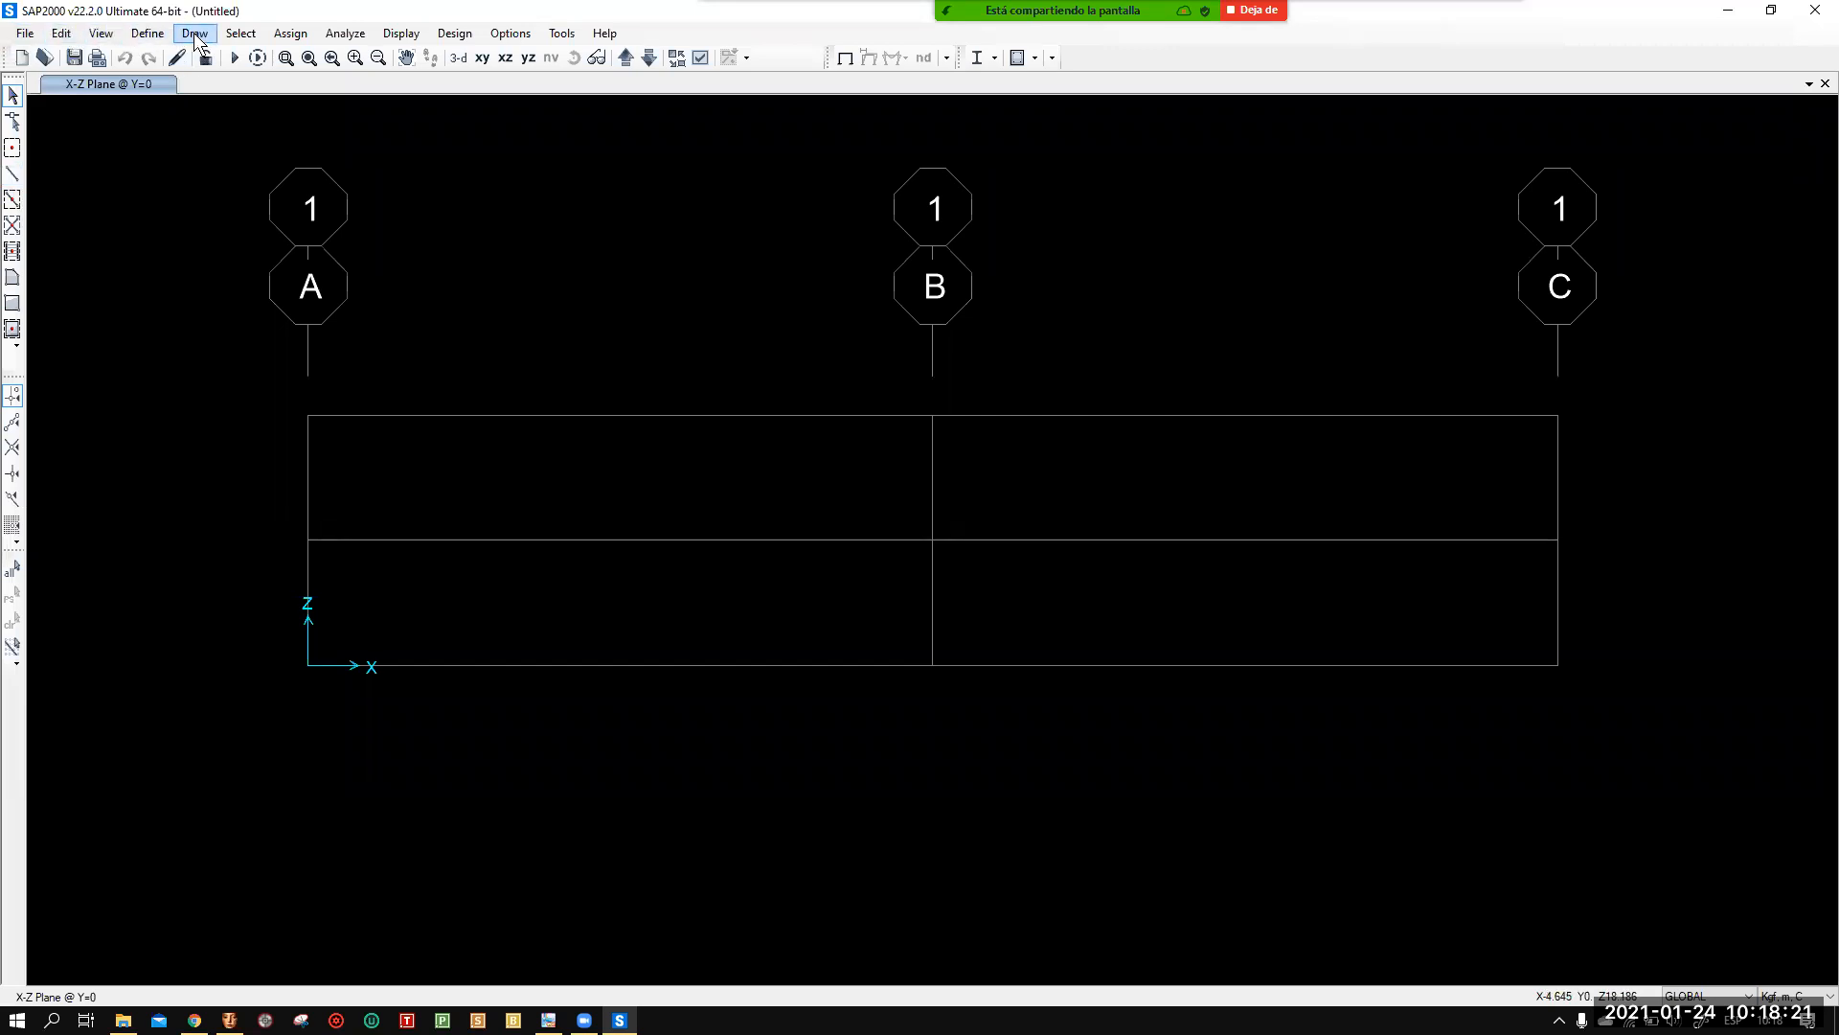
{"action": "left_click", "coordinate": [195, 34]}
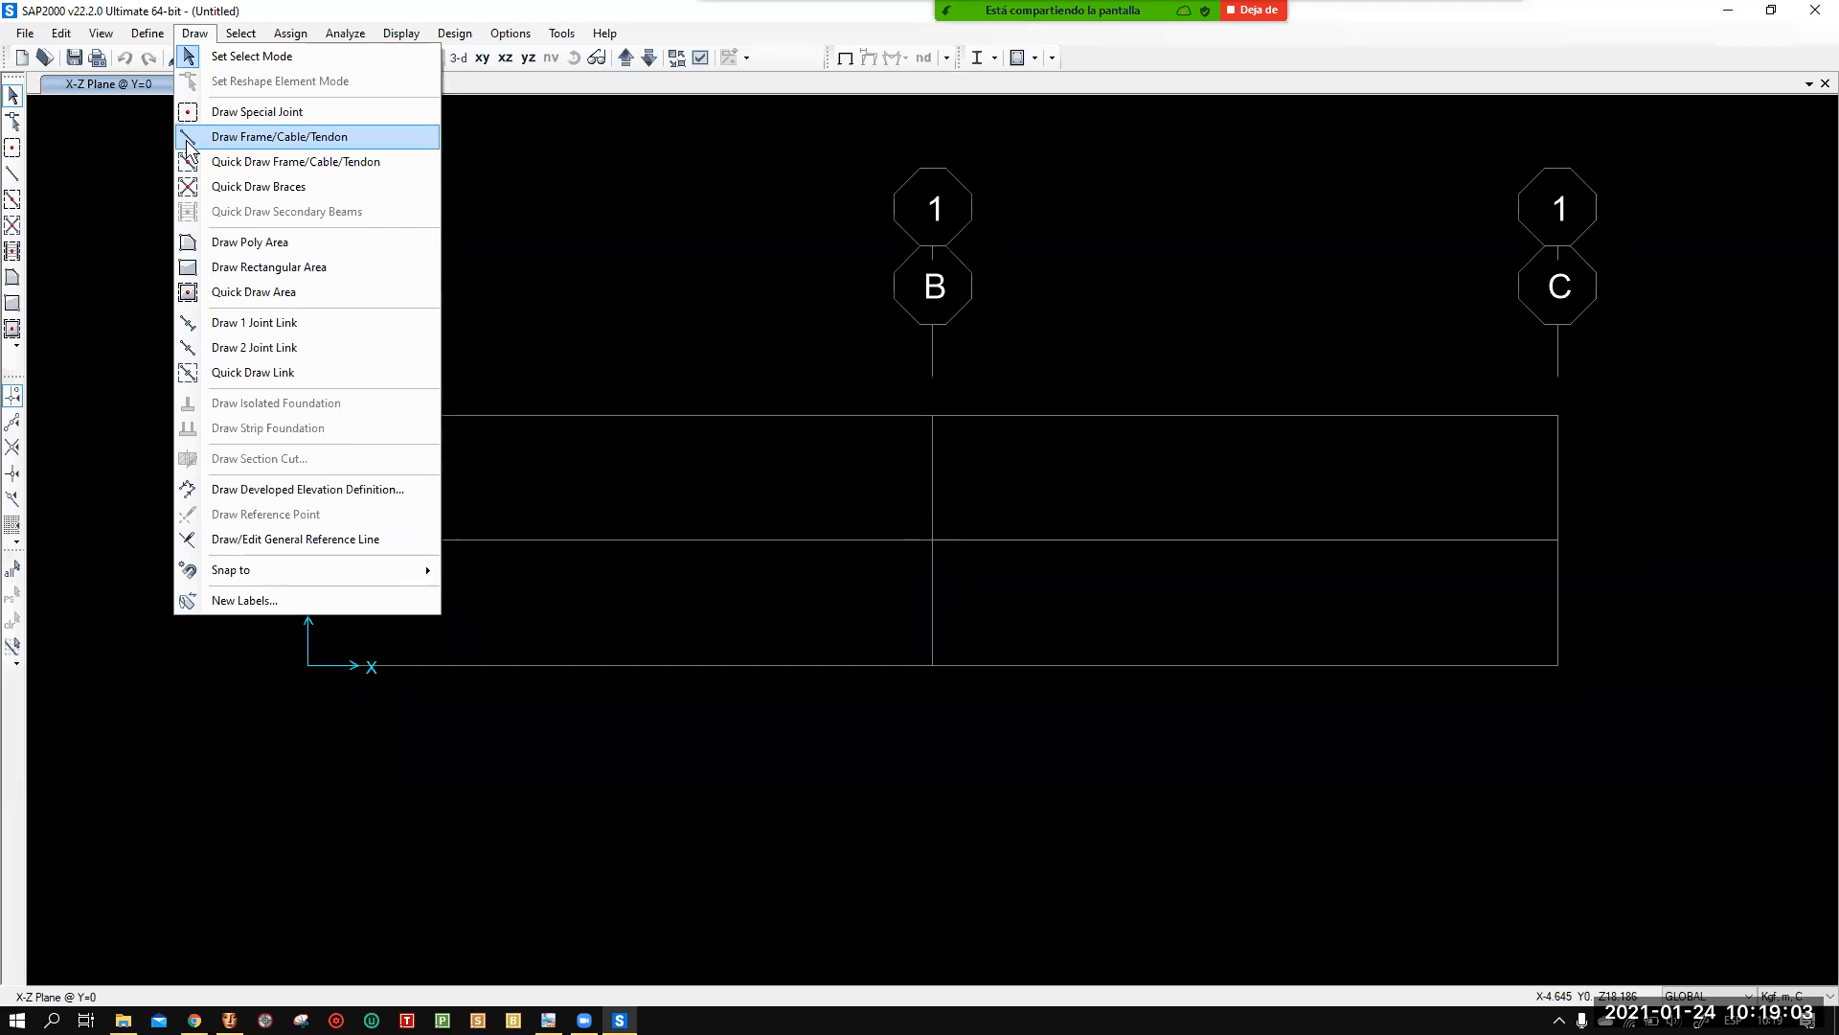
{"action": "left_click", "coordinate": [88, 189]}
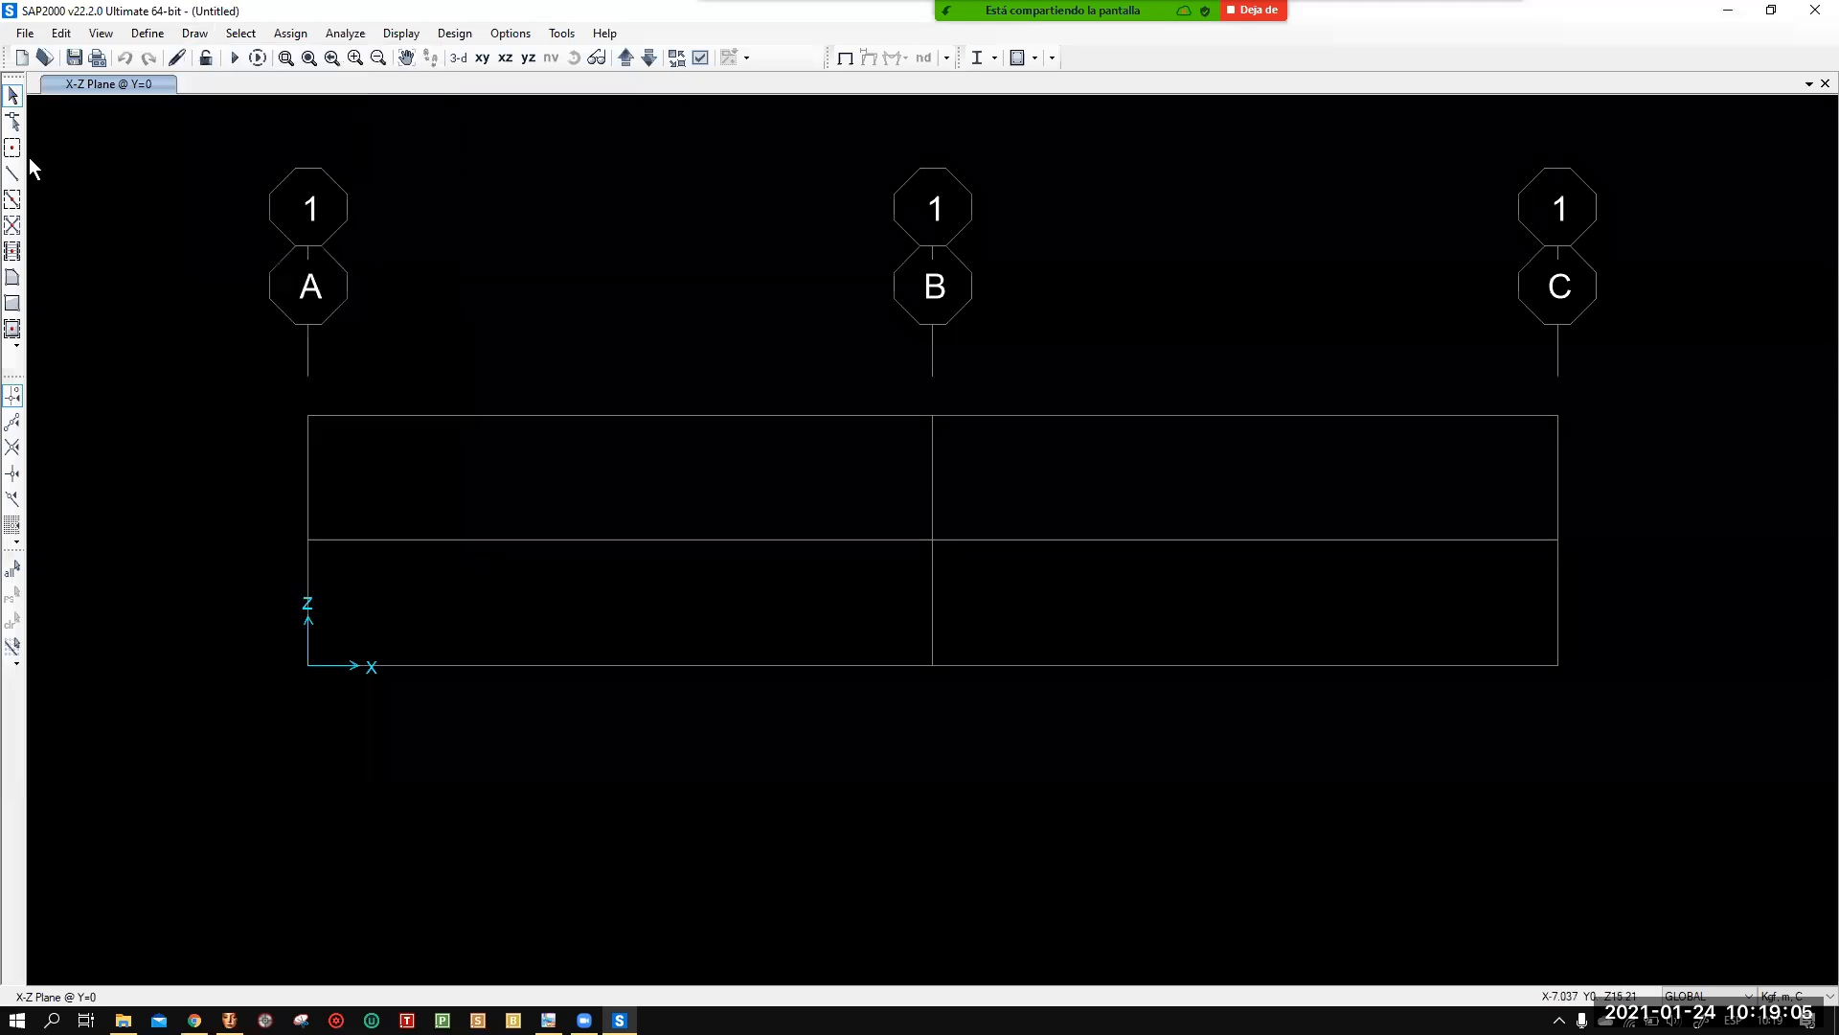
Start drawing a frame and set its line object type to Curved Frame, keeping the object properties clear of the grid.
{"action": "left_click", "coordinate": [13, 178]}
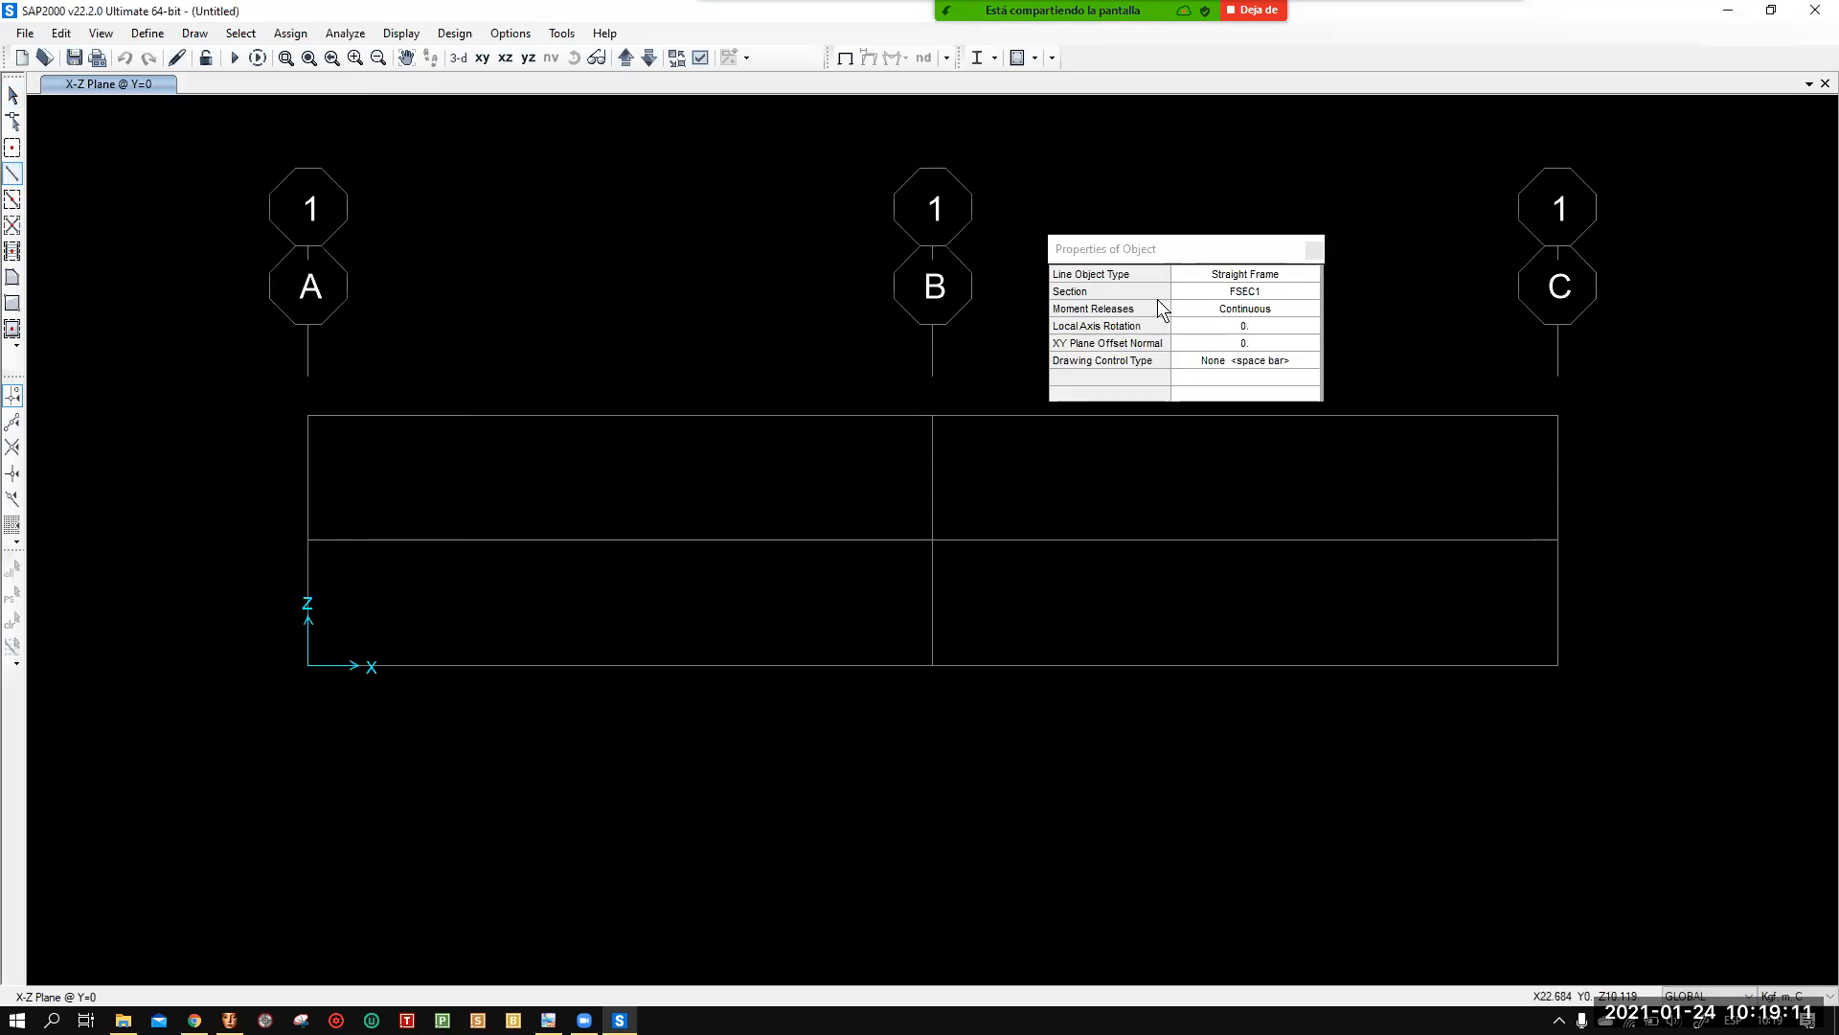
{"action": "left_click_drag", "start_coordinate": [1128, 241], "coordinate": [584, 181]}
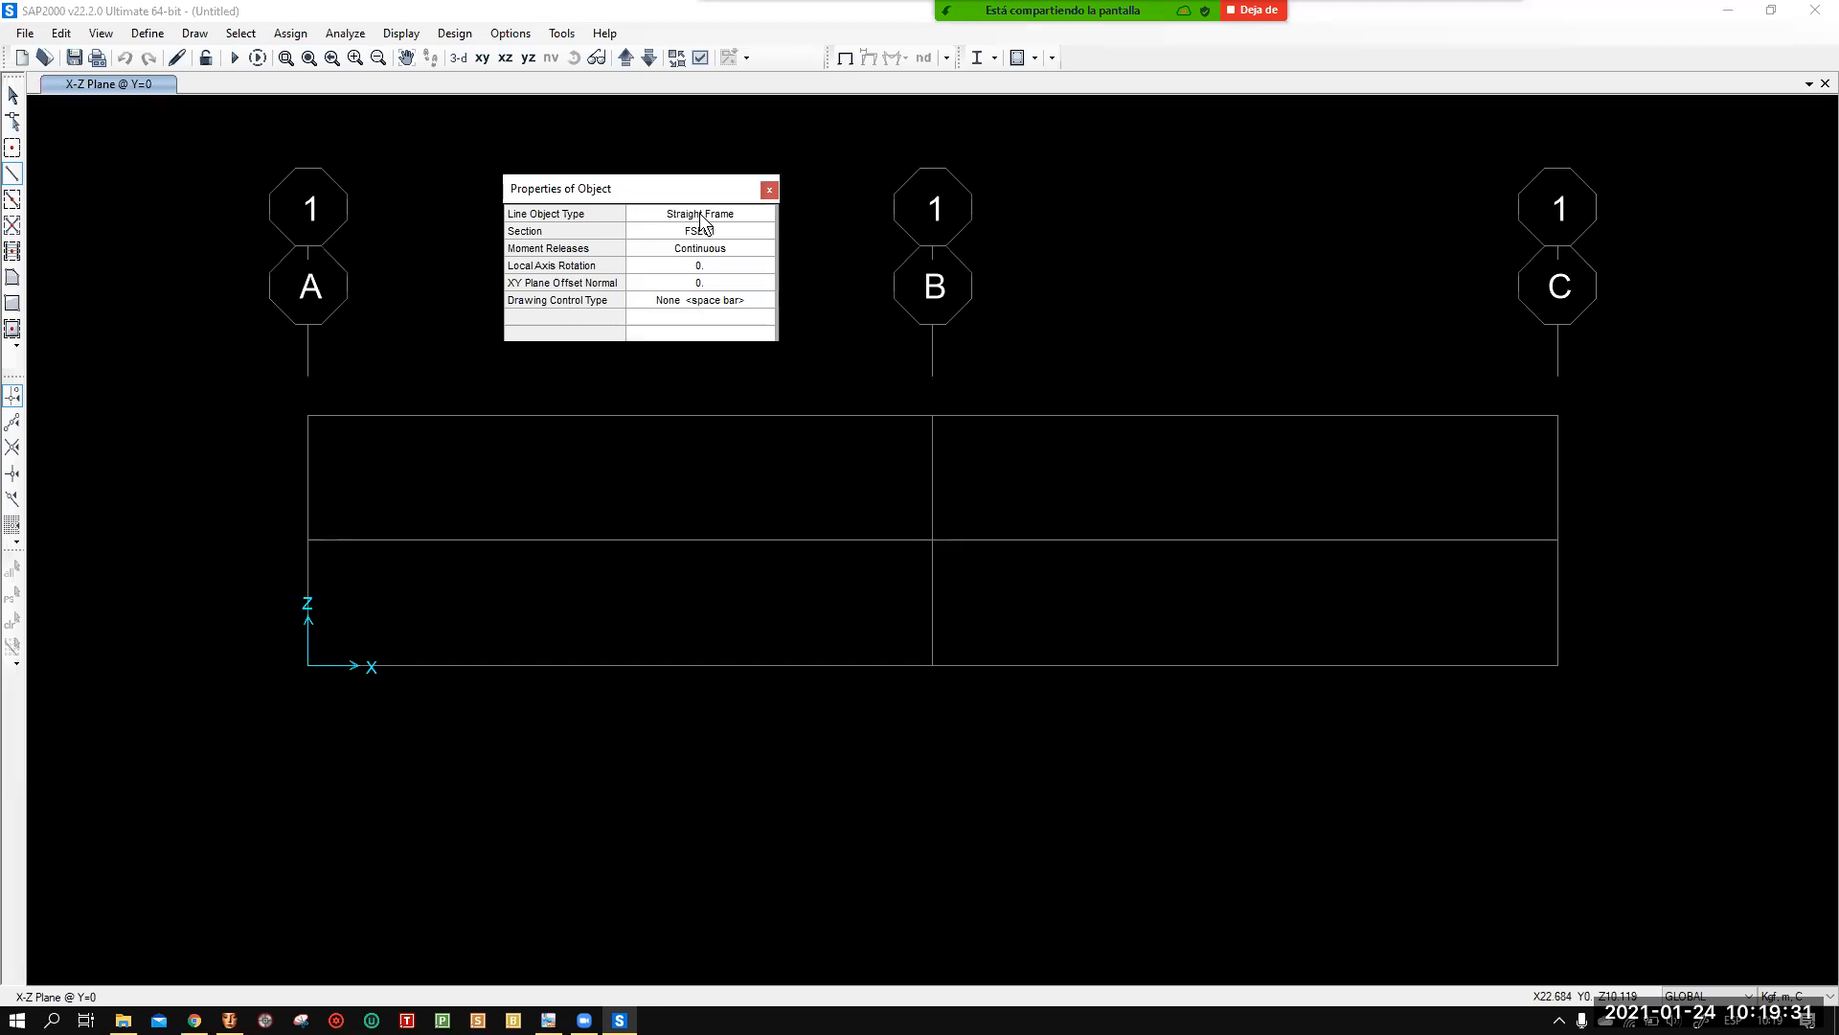
{"action": "left_click", "coordinate": [652, 215]}
{"action": "left_click", "coordinate": [751, 216]}
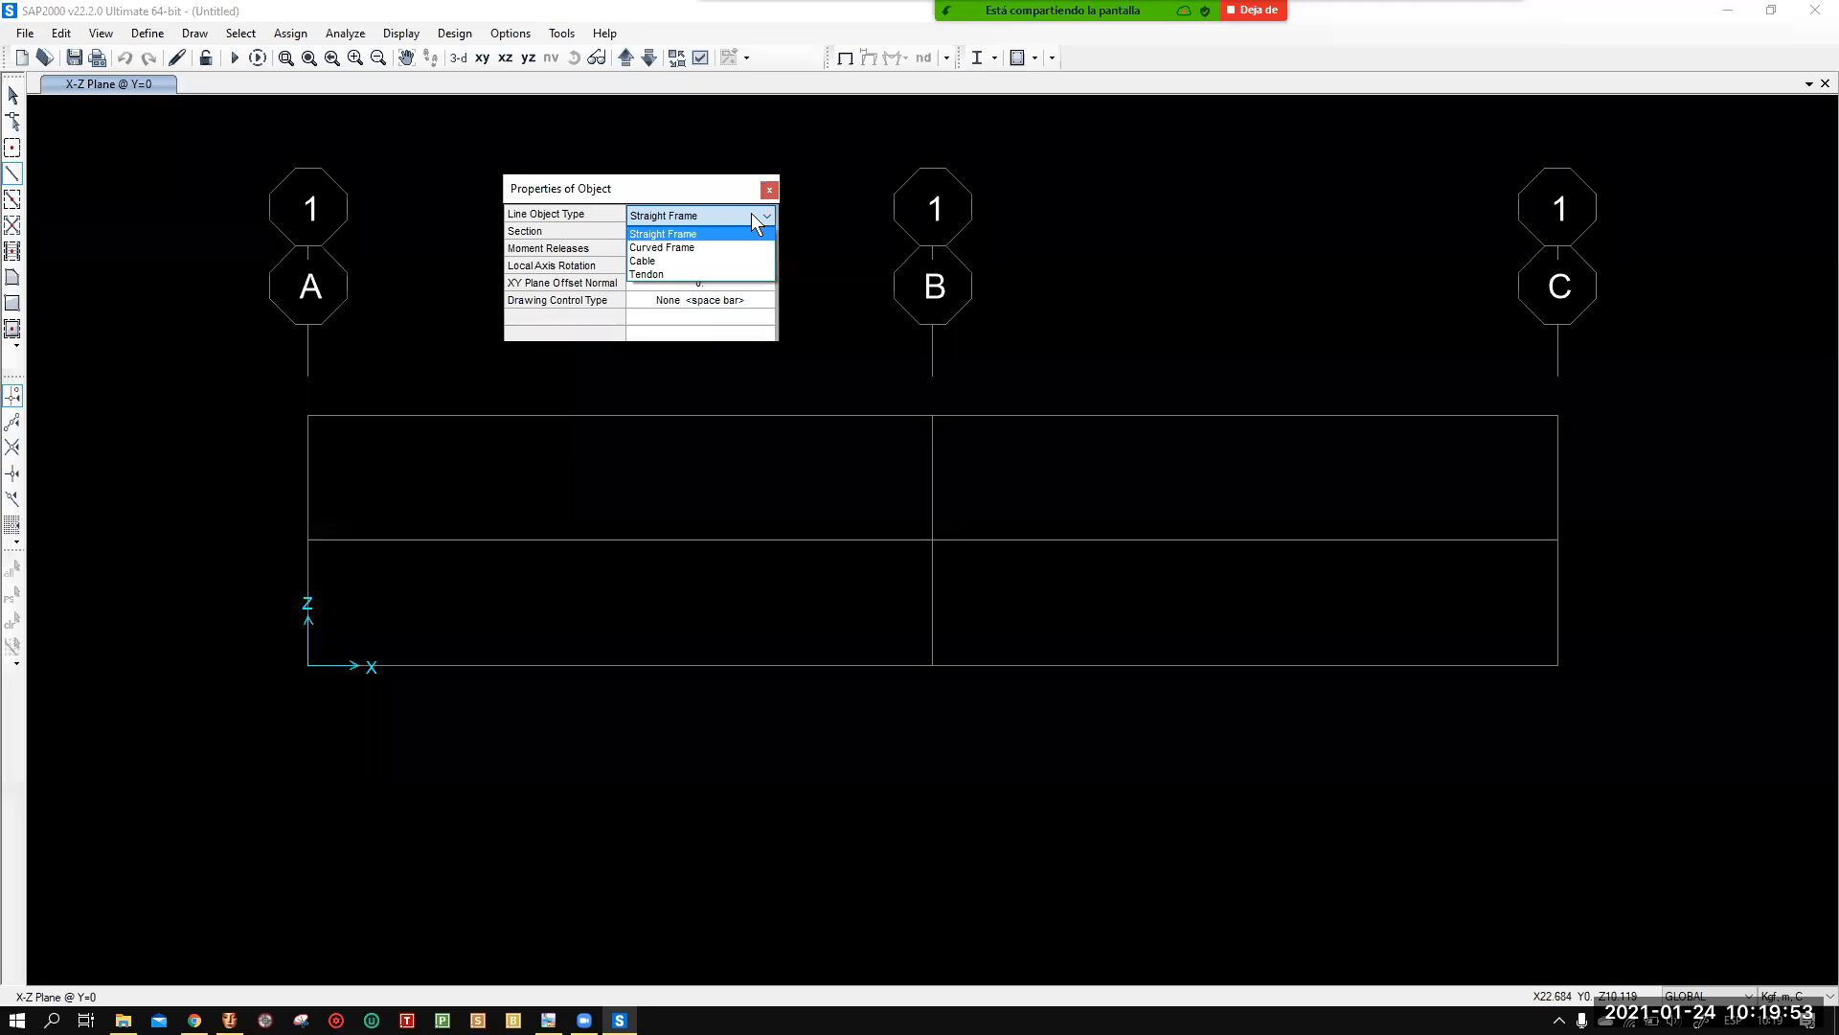
{"action": "left_click", "coordinate": [689, 233]}
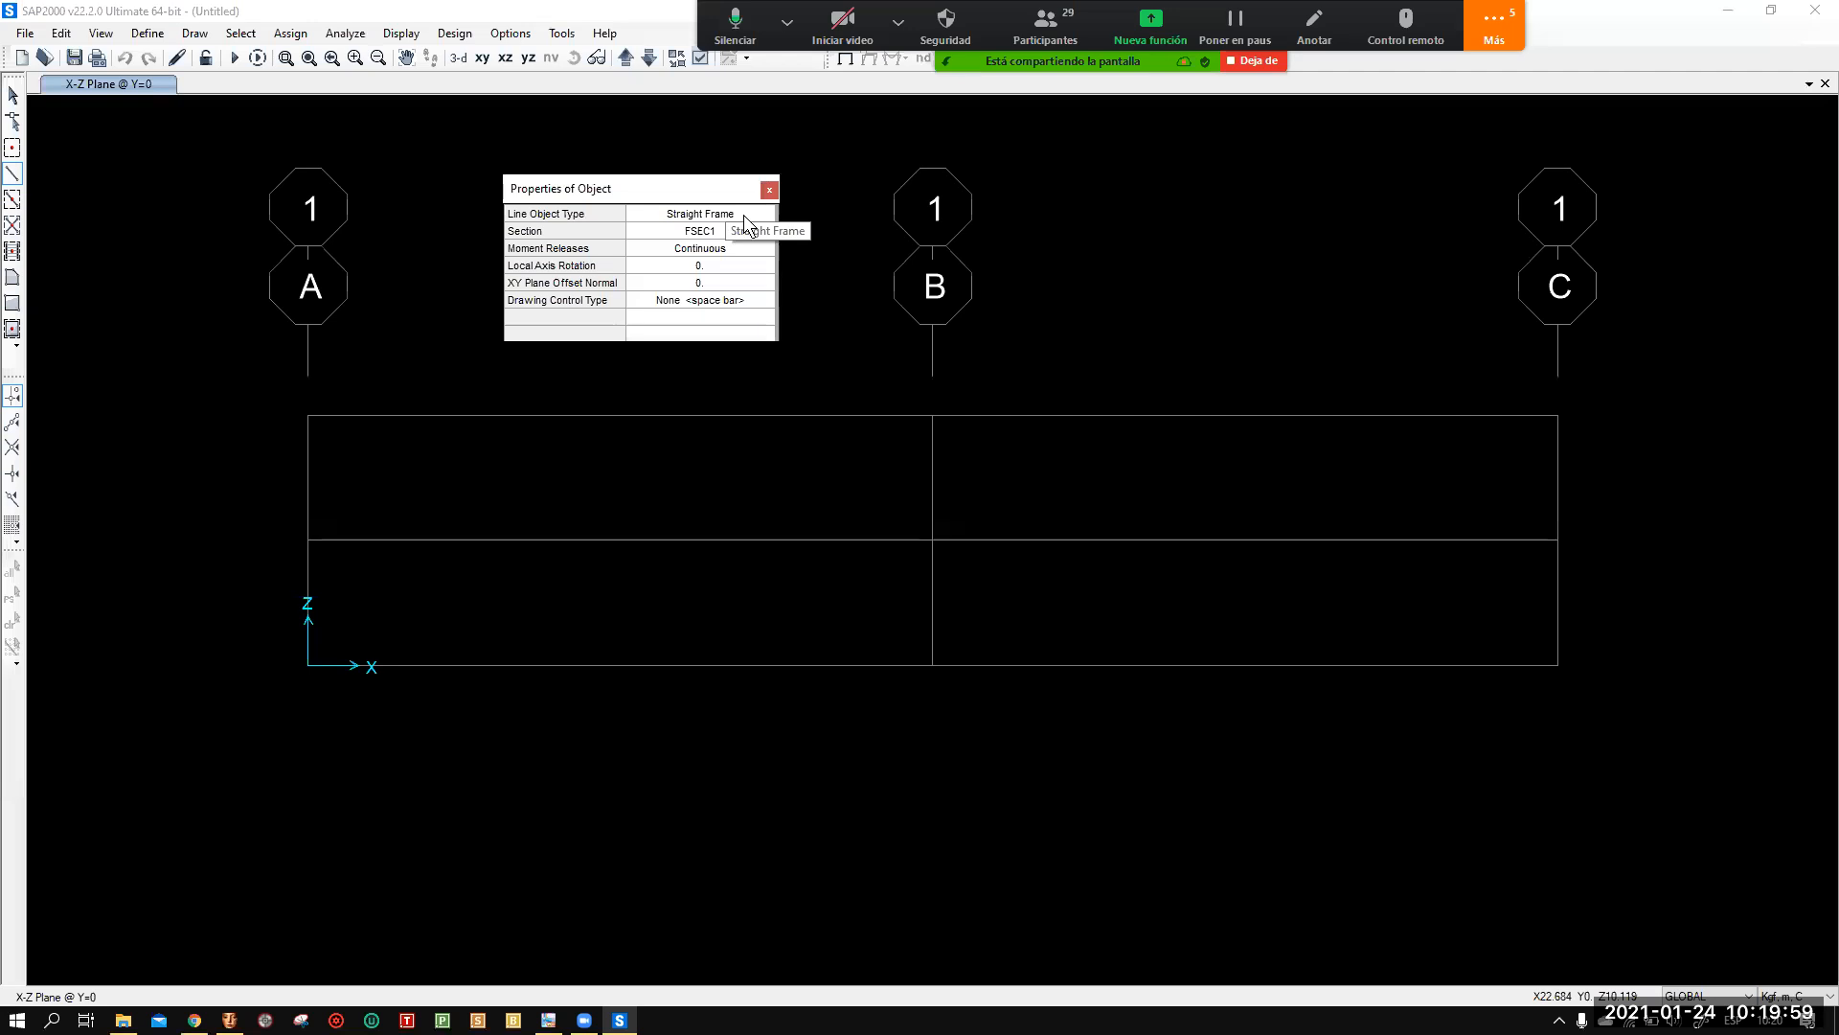
{"action": "left_click", "coordinate": [743, 214]}
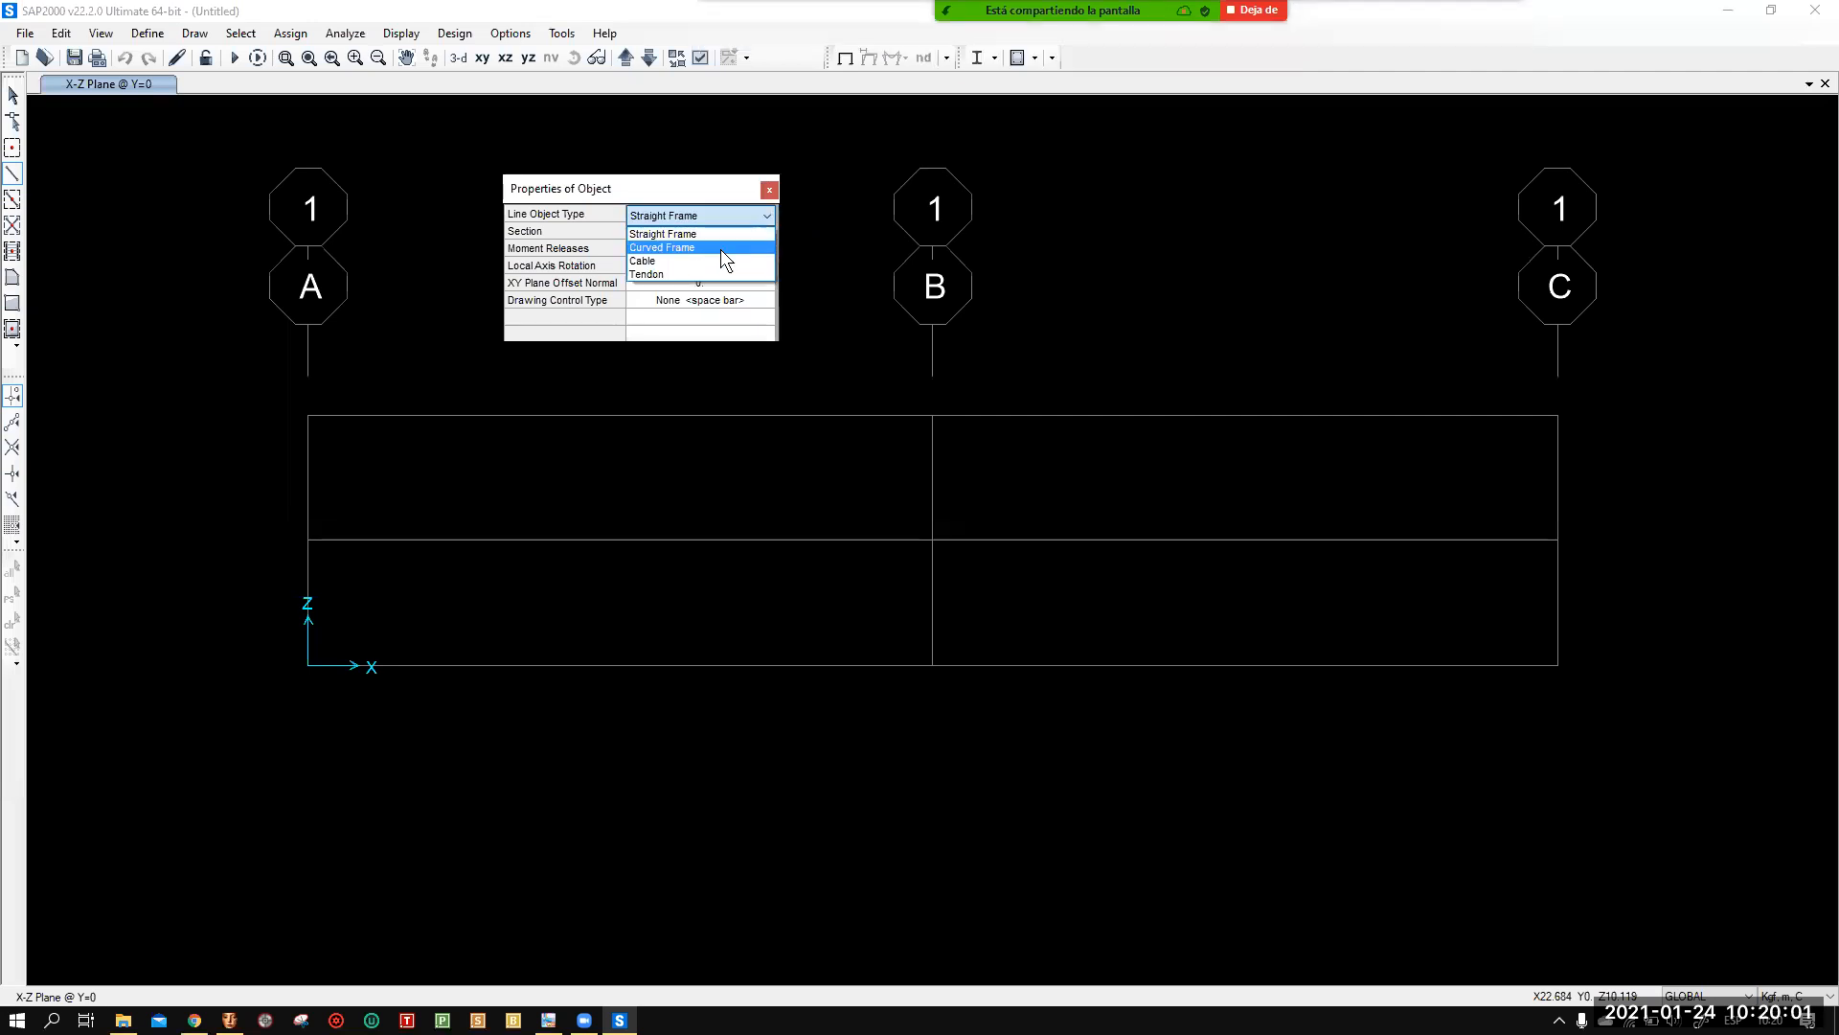
{"action": "left_click", "coordinate": [720, 249]}
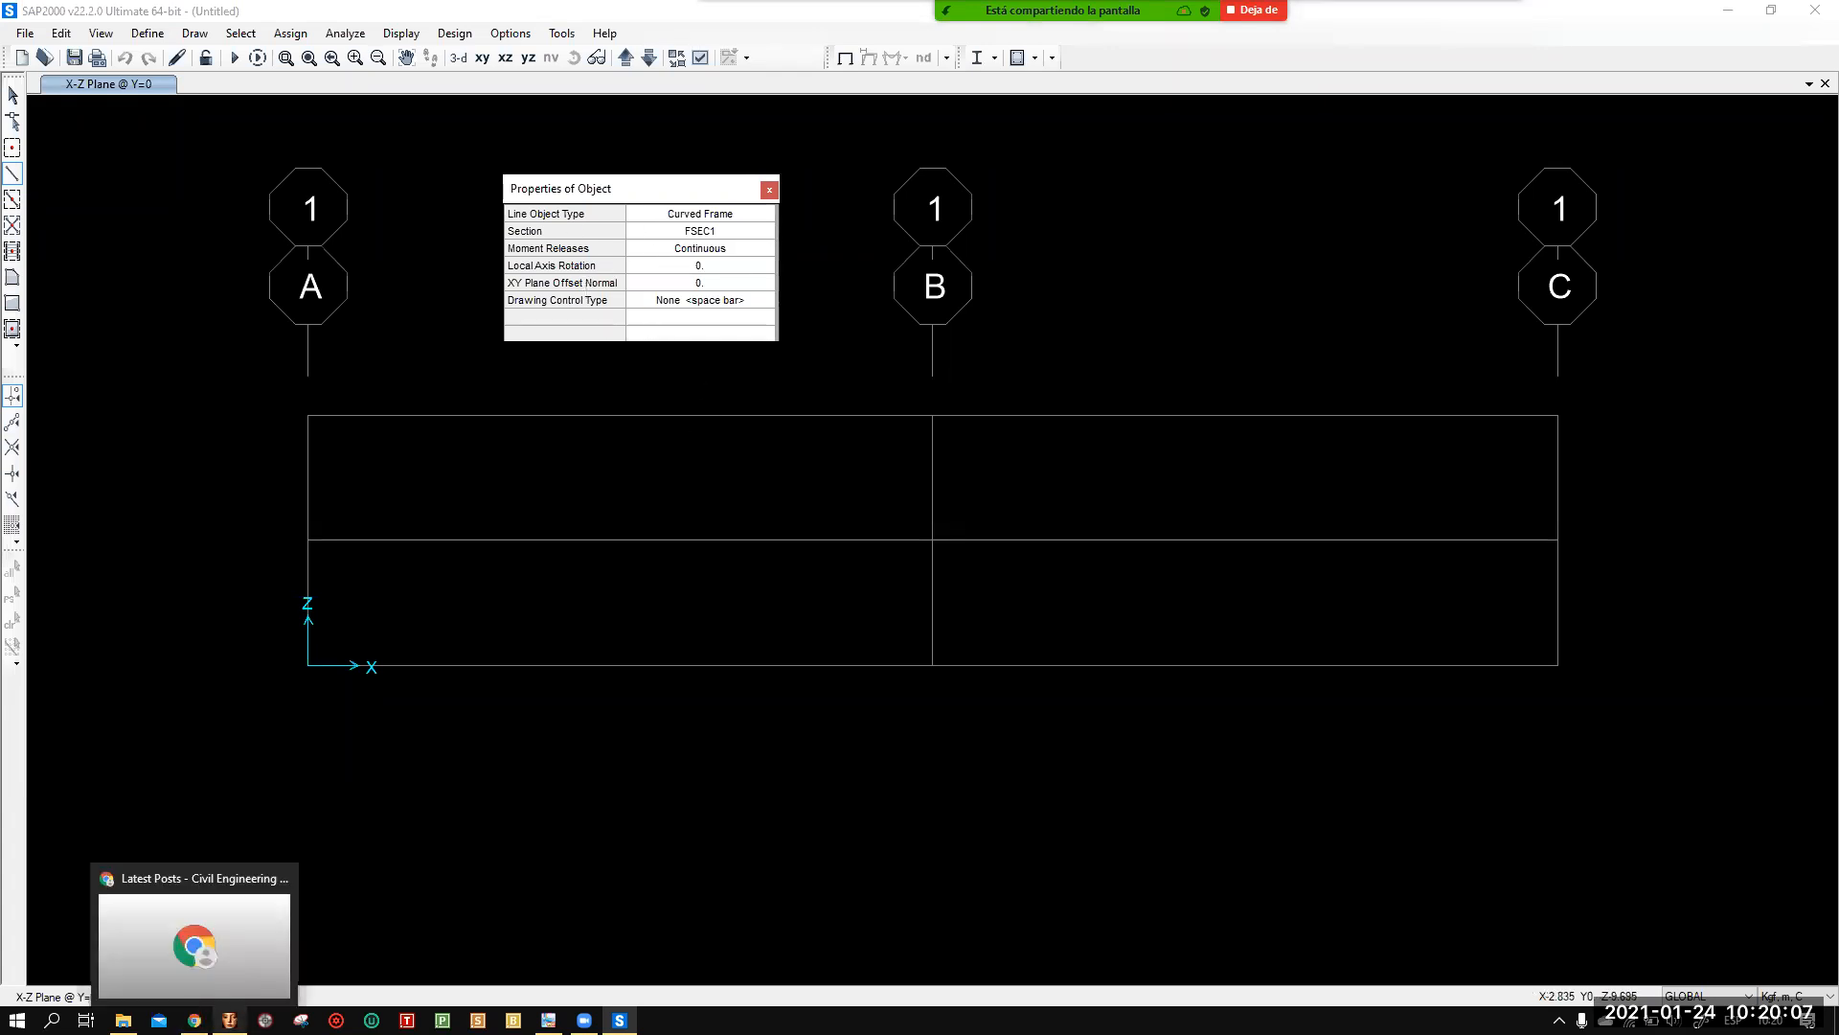
Switch to NeoPaint and draw a dark red Bezier arc below the notched beam, rising from lower left and flattening at its right end.
{"action": "left_click", "coordinate": [229, 1019]}
{"action": "scroll", "coordinate": [612, 640], "scroll_direction": "down", "scroll_amount": 2}
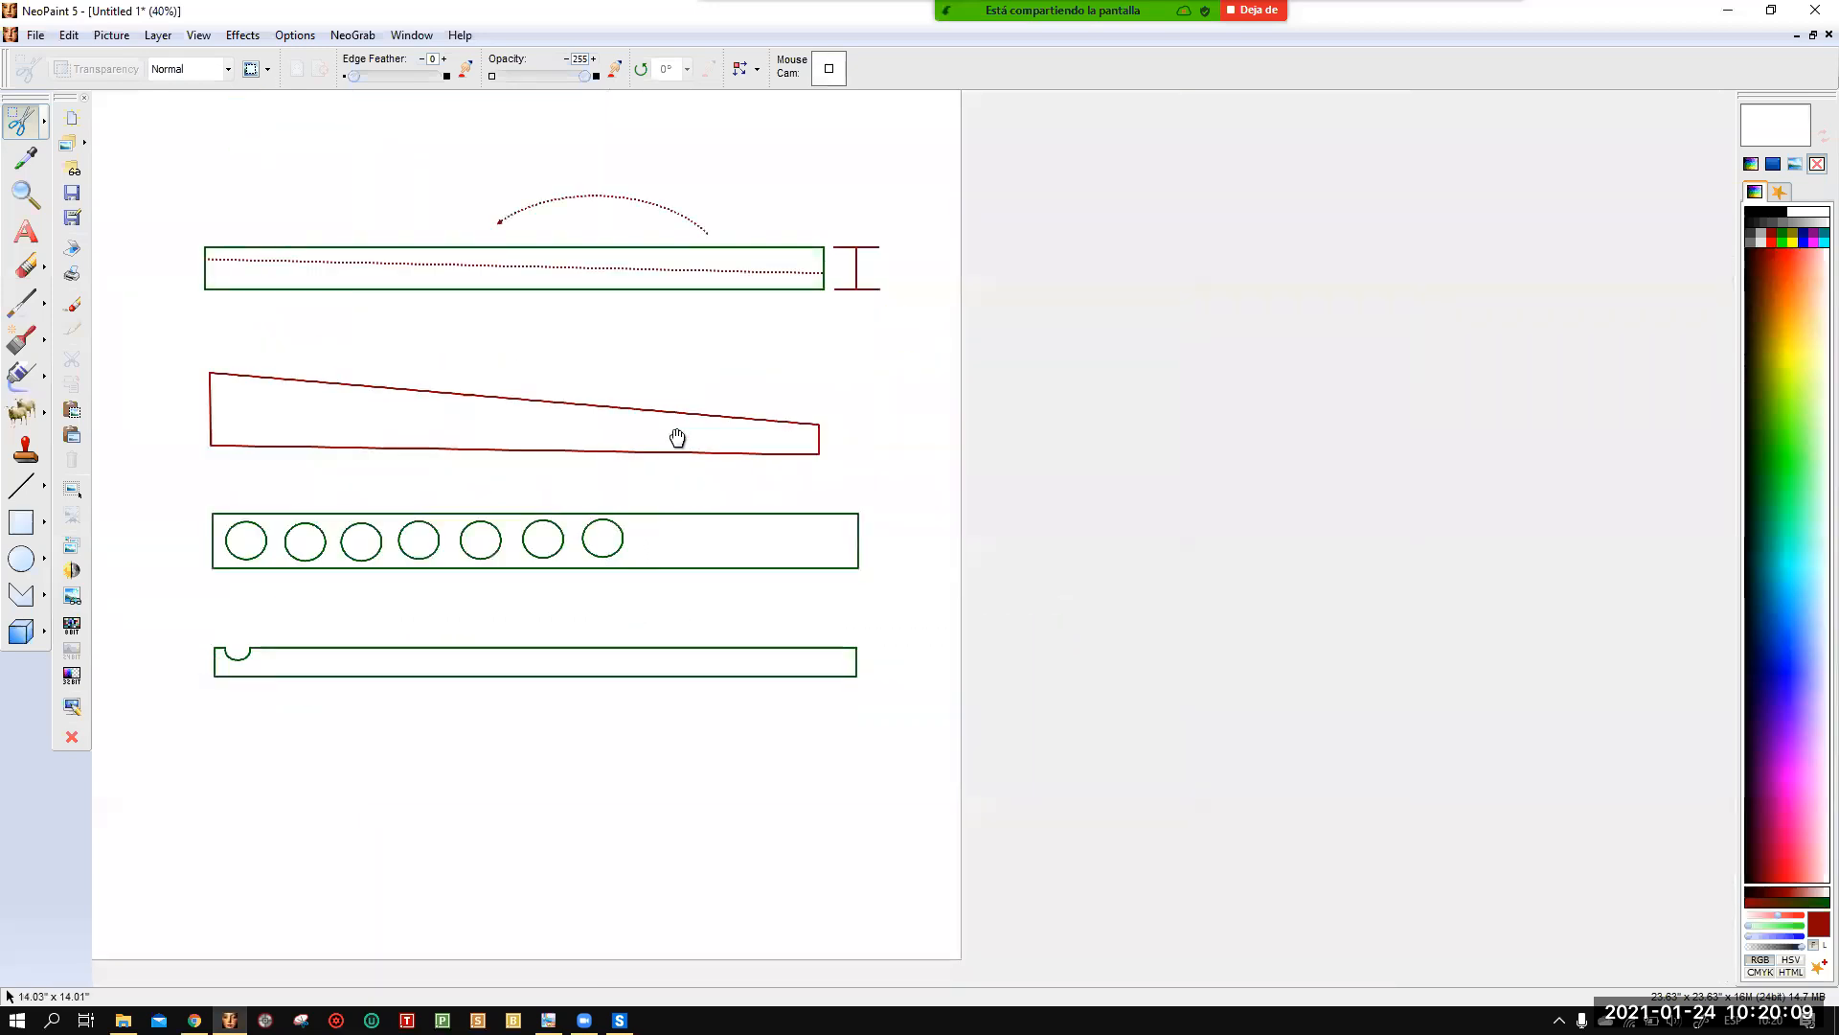
{"action": "scroll", "coordinate": [715, 661], "scroll_direction": "up", "scroll_amount": 2}
{"action": "scroll", "coordinate": [657, 690], "scroll_direction": "up", "scroll_amount": 1}
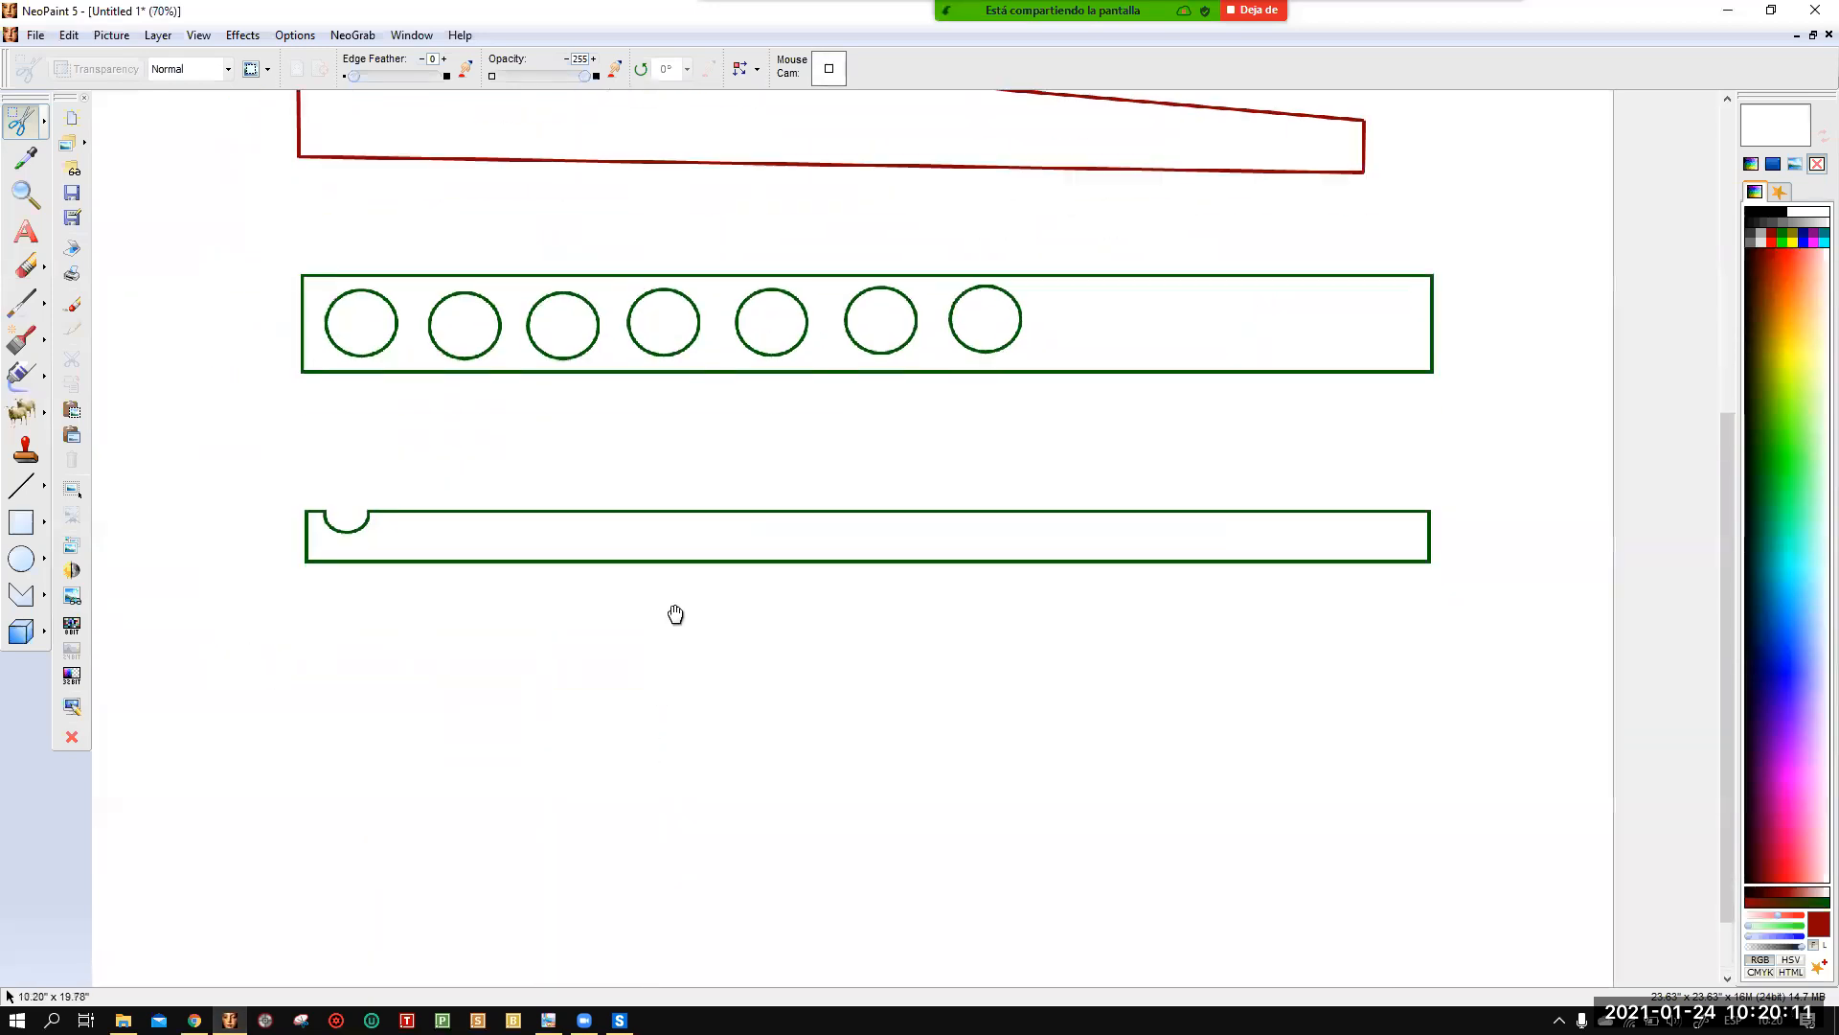
{"action": "scroll", "coordinate": [714, 801], "scroll_direction": "up", "scroll_amount": 2}
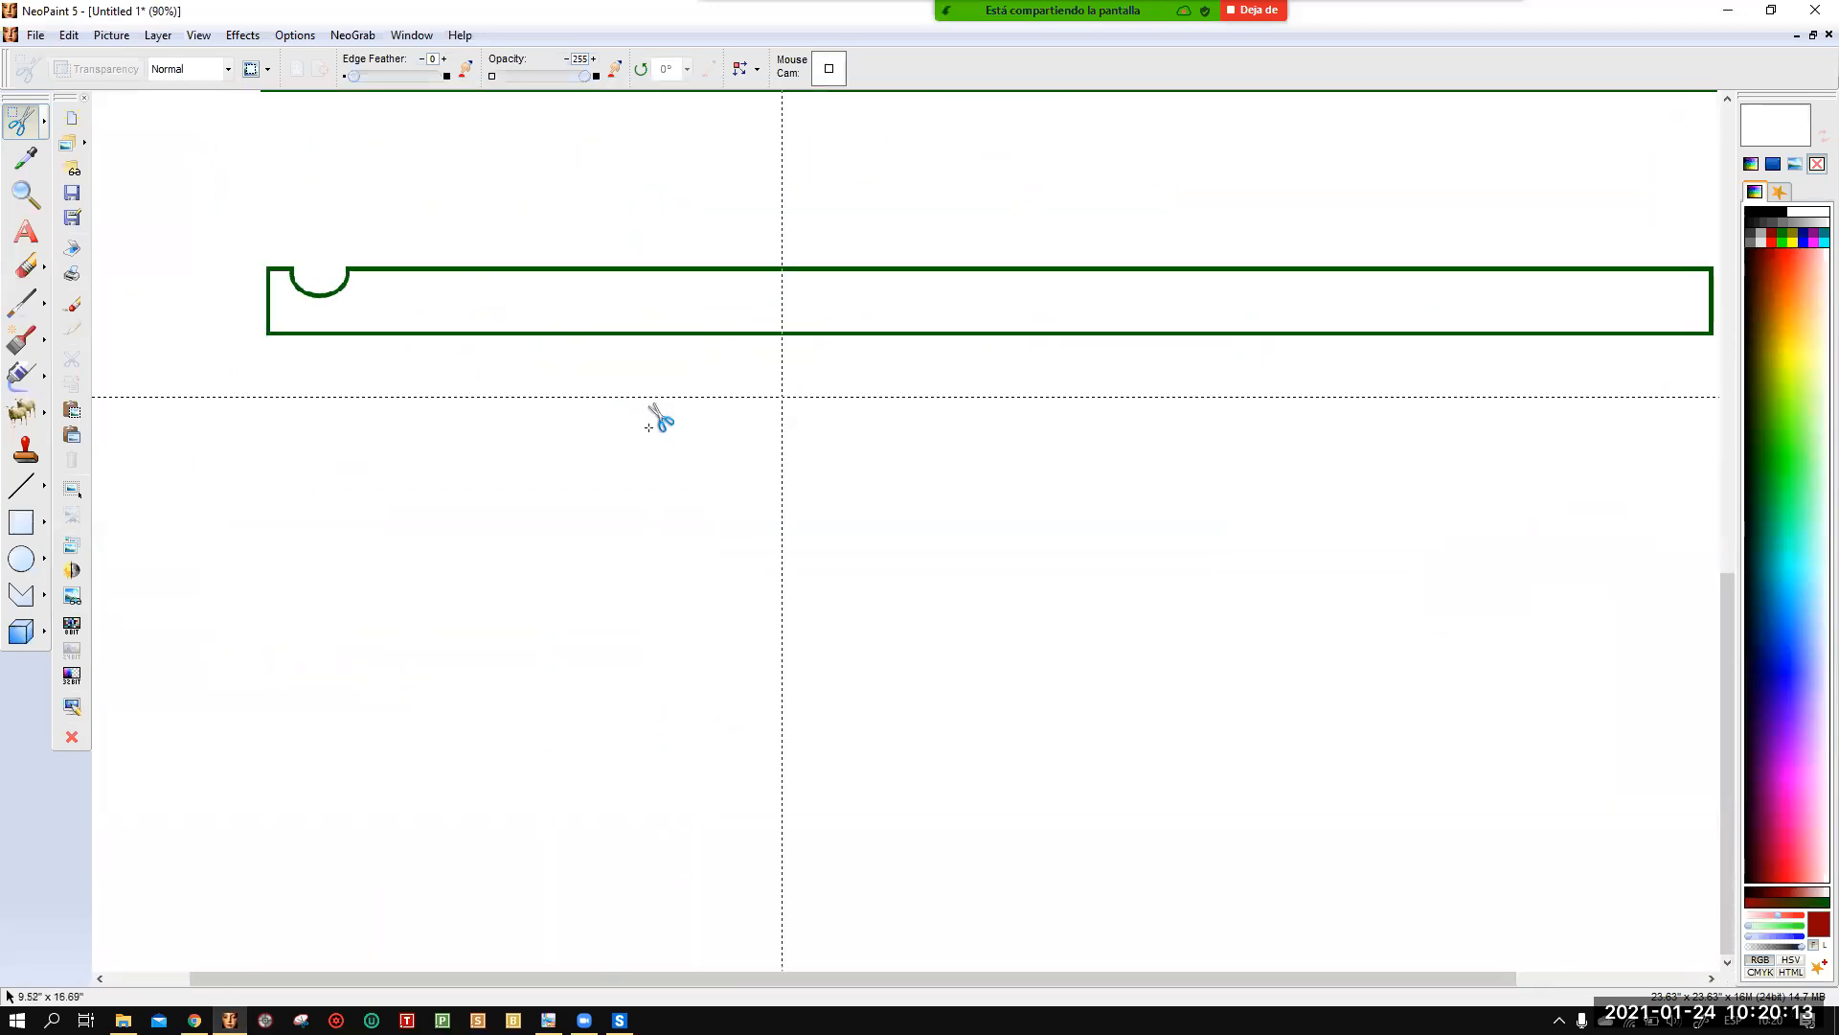
{"action": "left_click", "coordinate": [44, 487]}
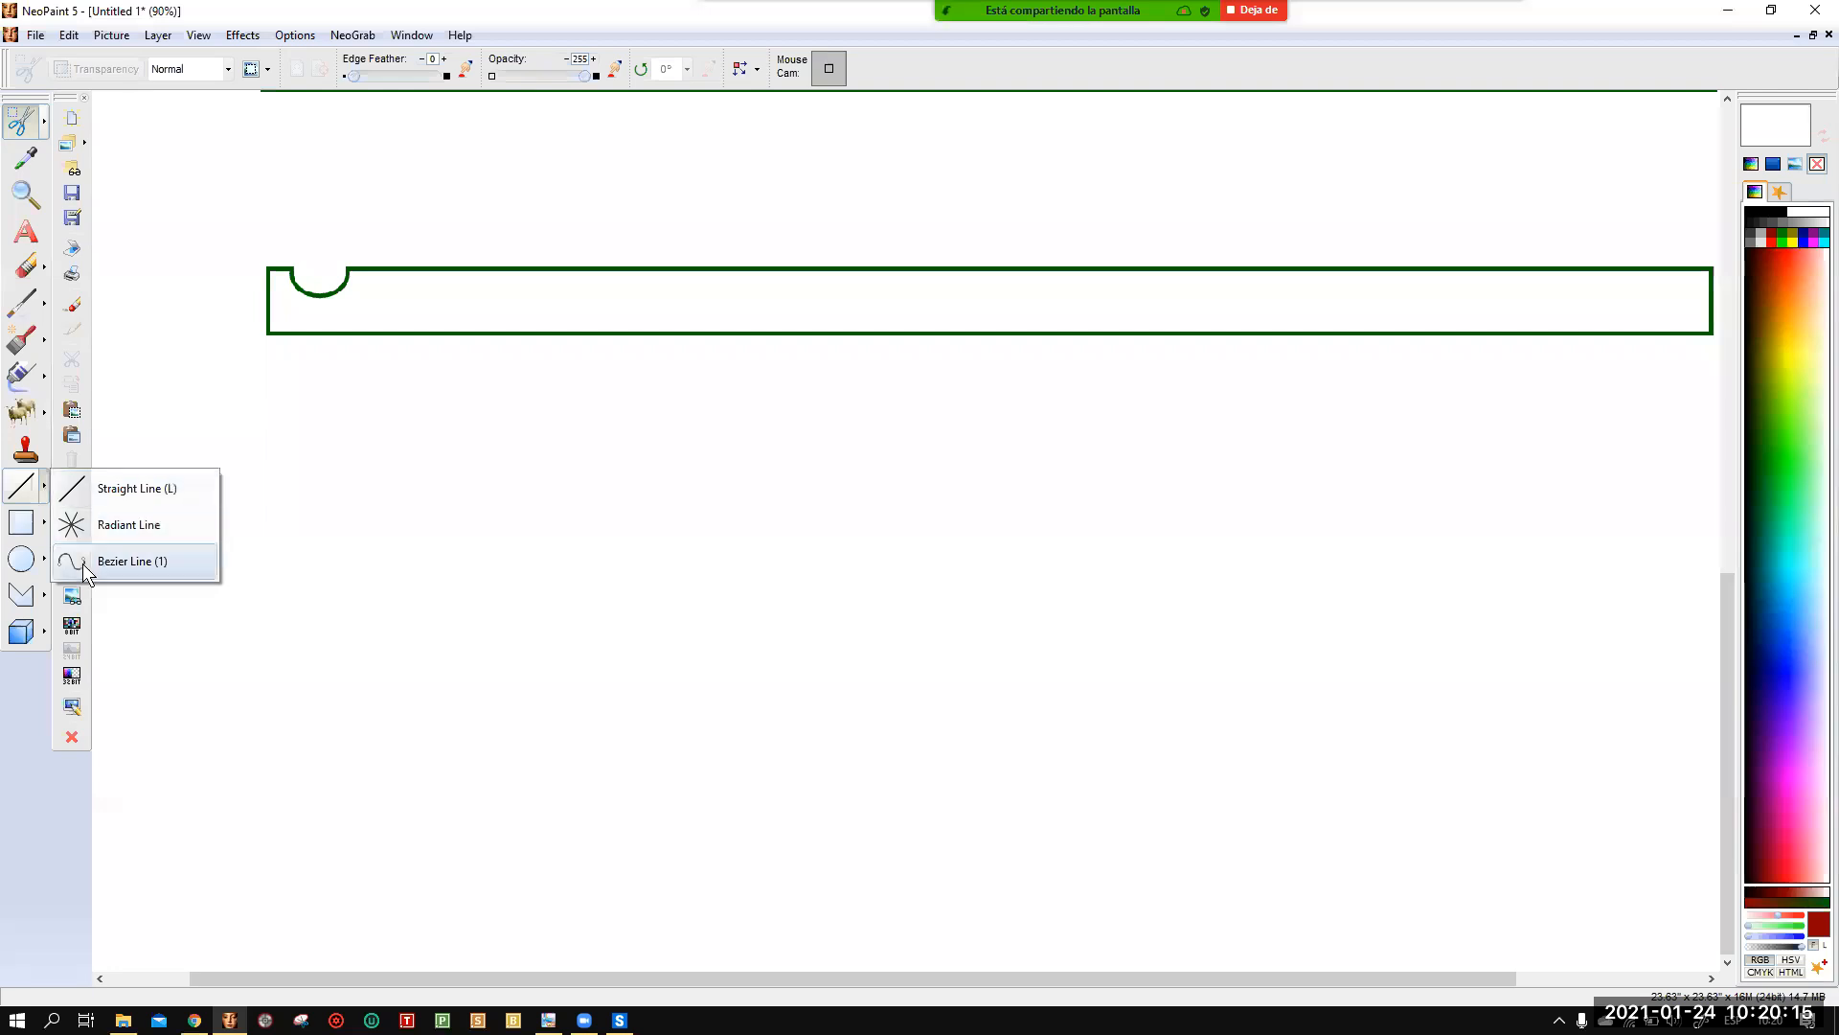
{"action": "left_click", "coordinate": [123, 559]}
{"action": "left_click_drag", "start_coordinate": [320, 942], "coordinate": [1319, 415]}
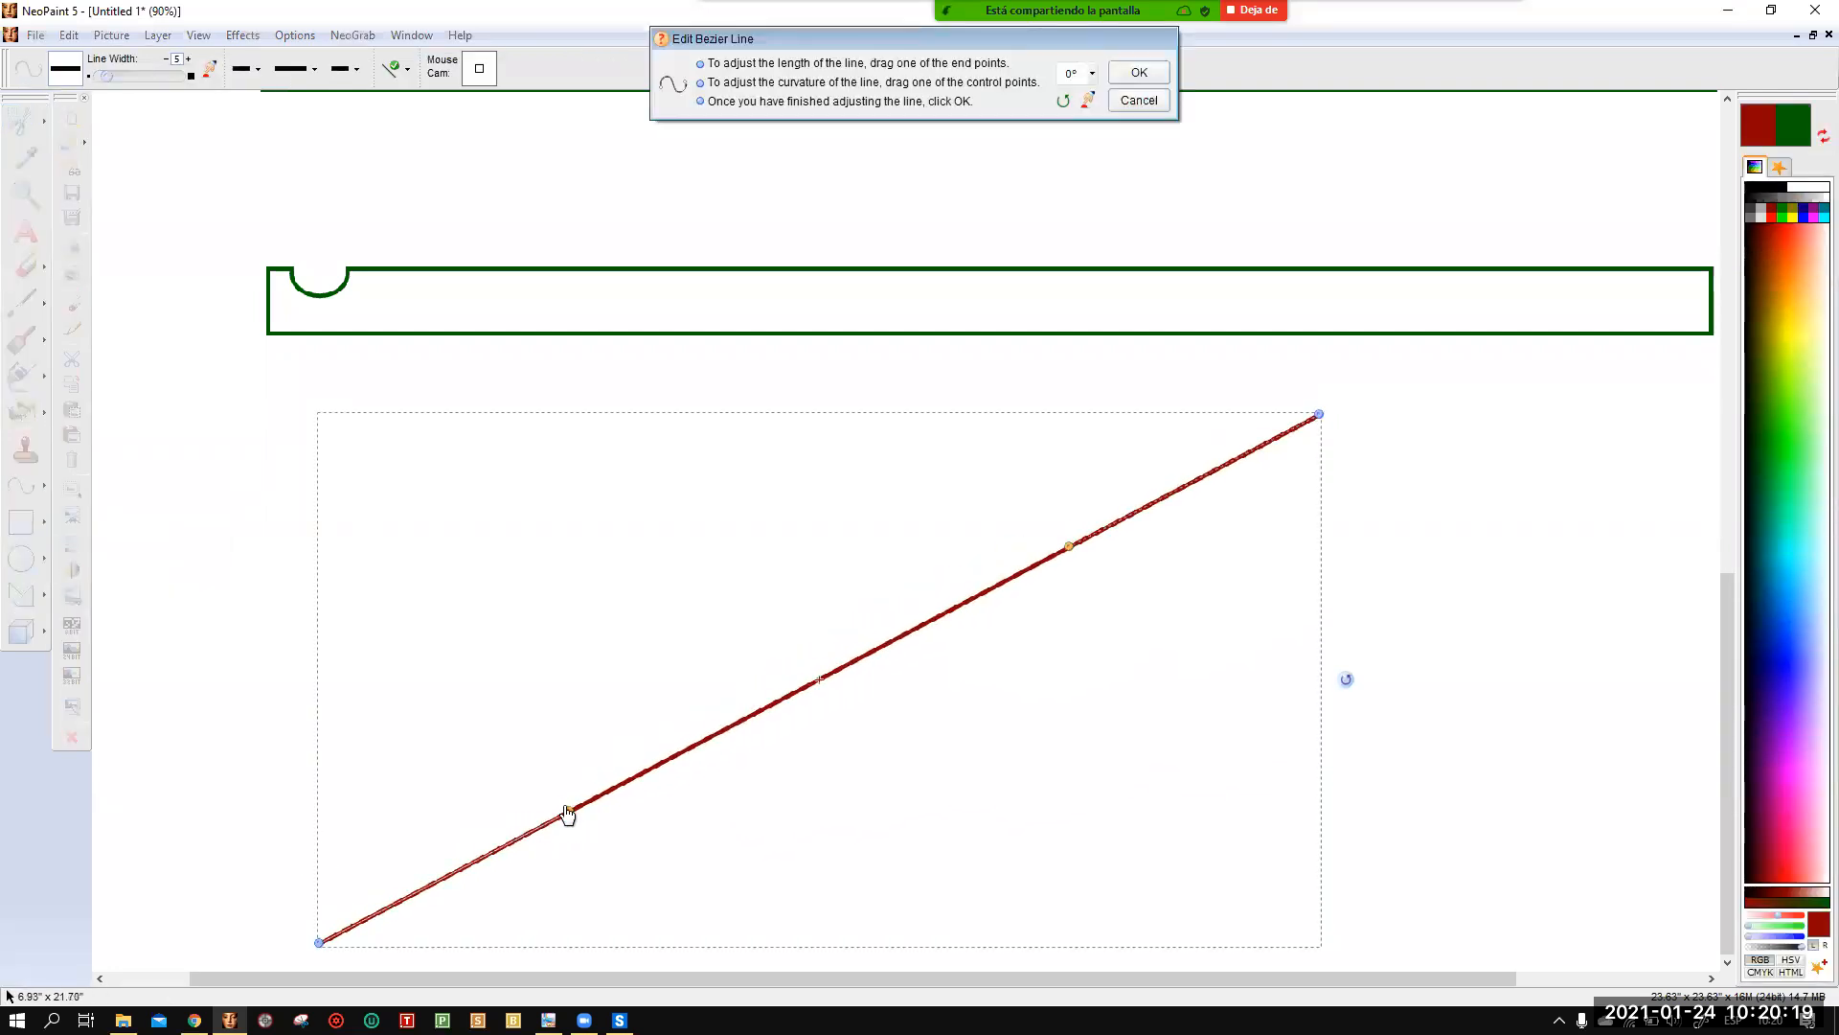
{"action": "left_click_drag", "start_coordinate": [570, 816], "coordinate": [469, 468]}
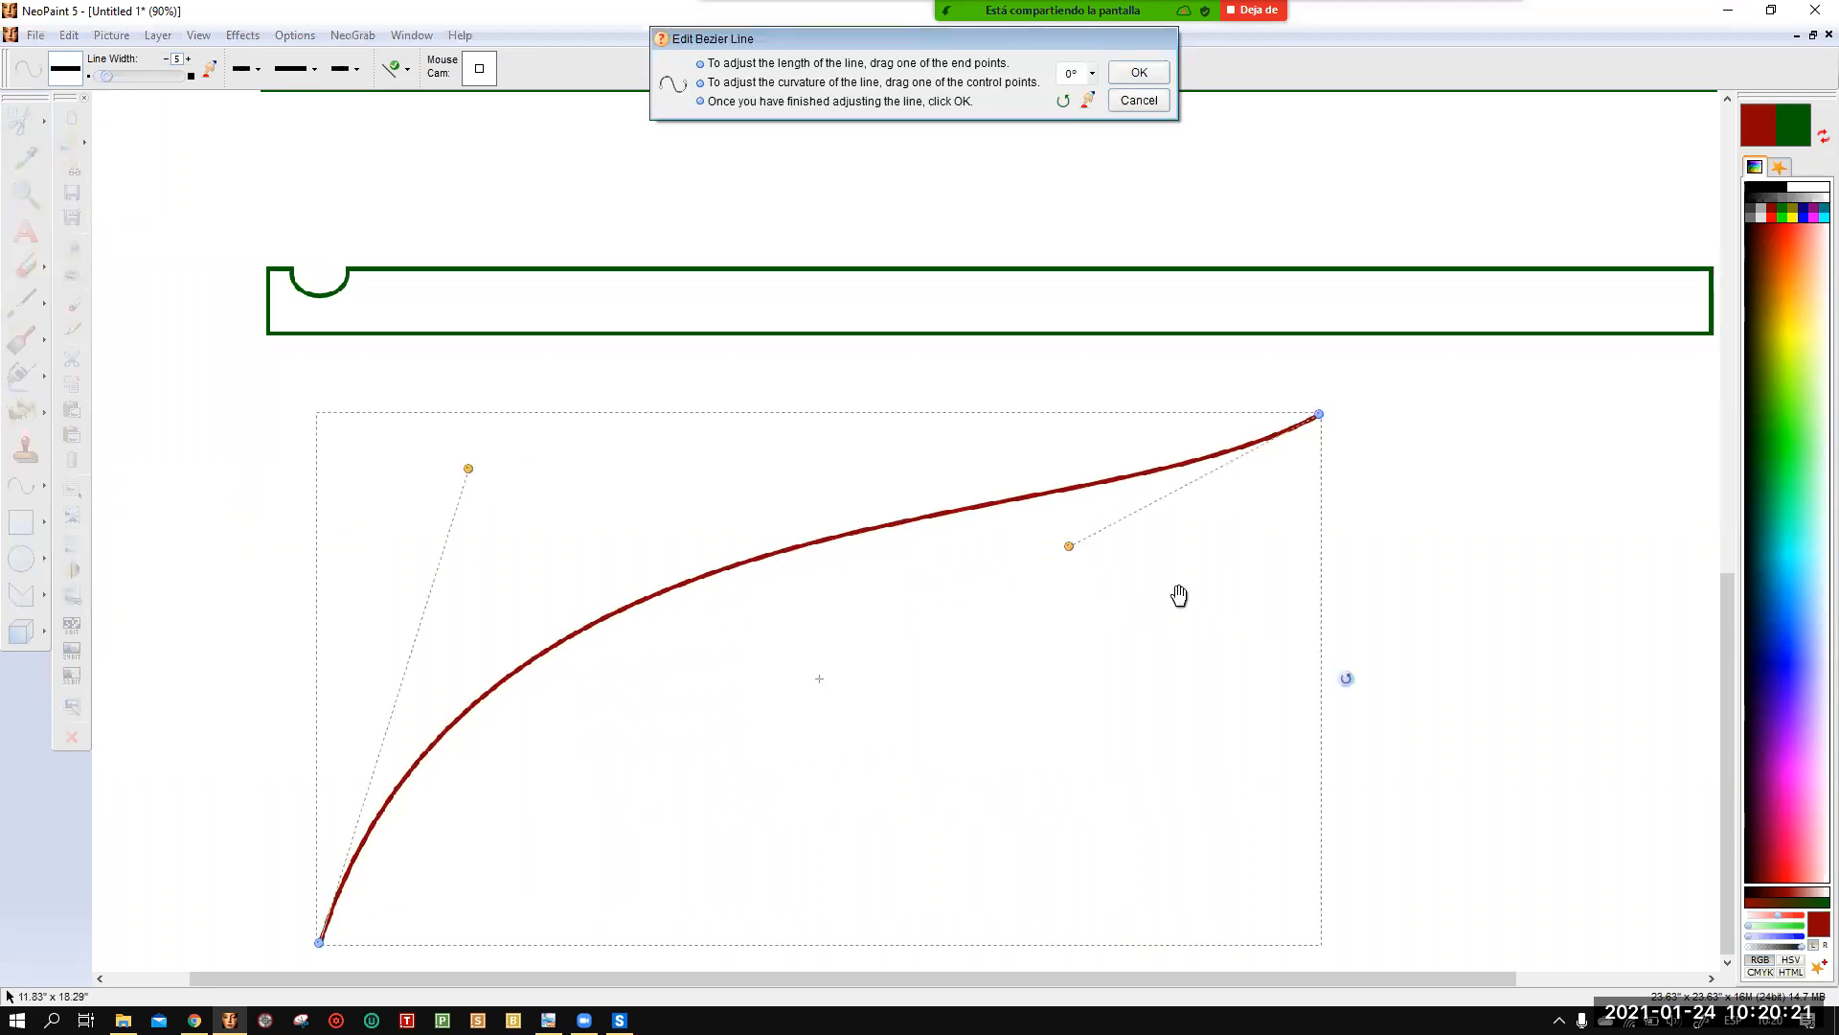
{"action": "left_click_drag", "start_coordinate": [1073, 547], "coordinate": [926, 369]}
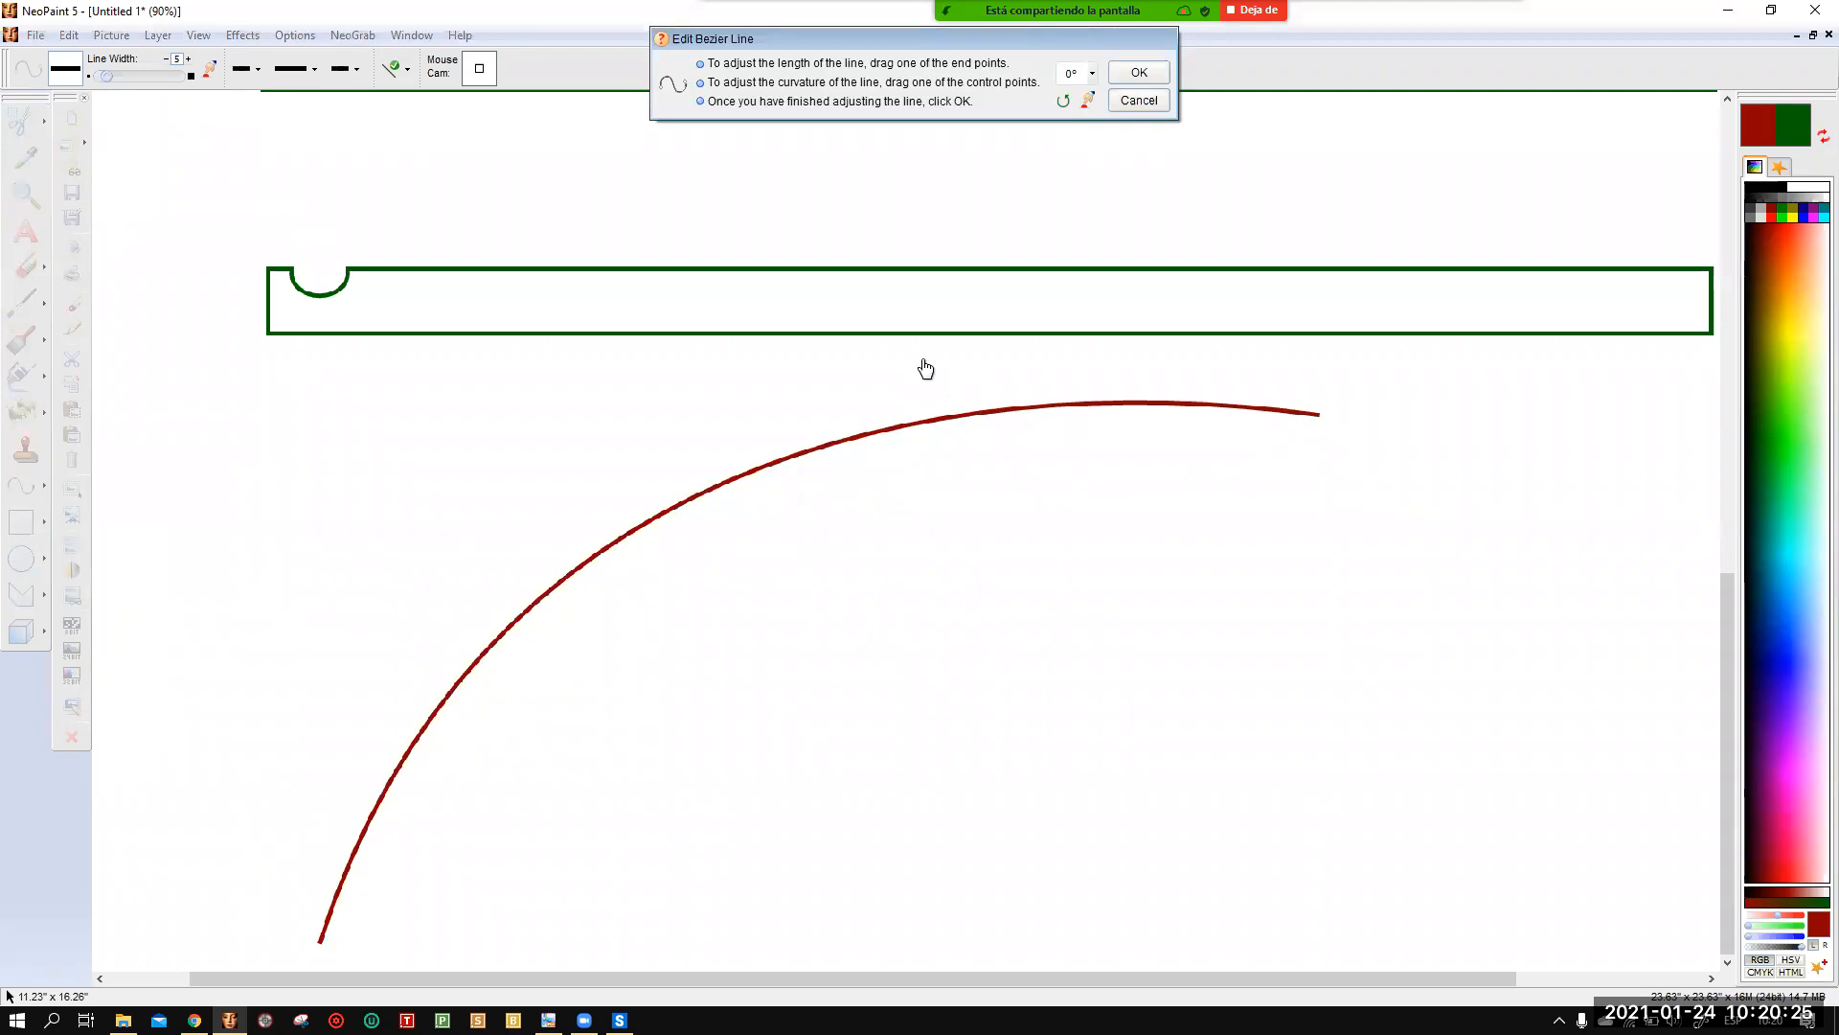
{"action": "left_click", "coordinate": [1138, 73]}
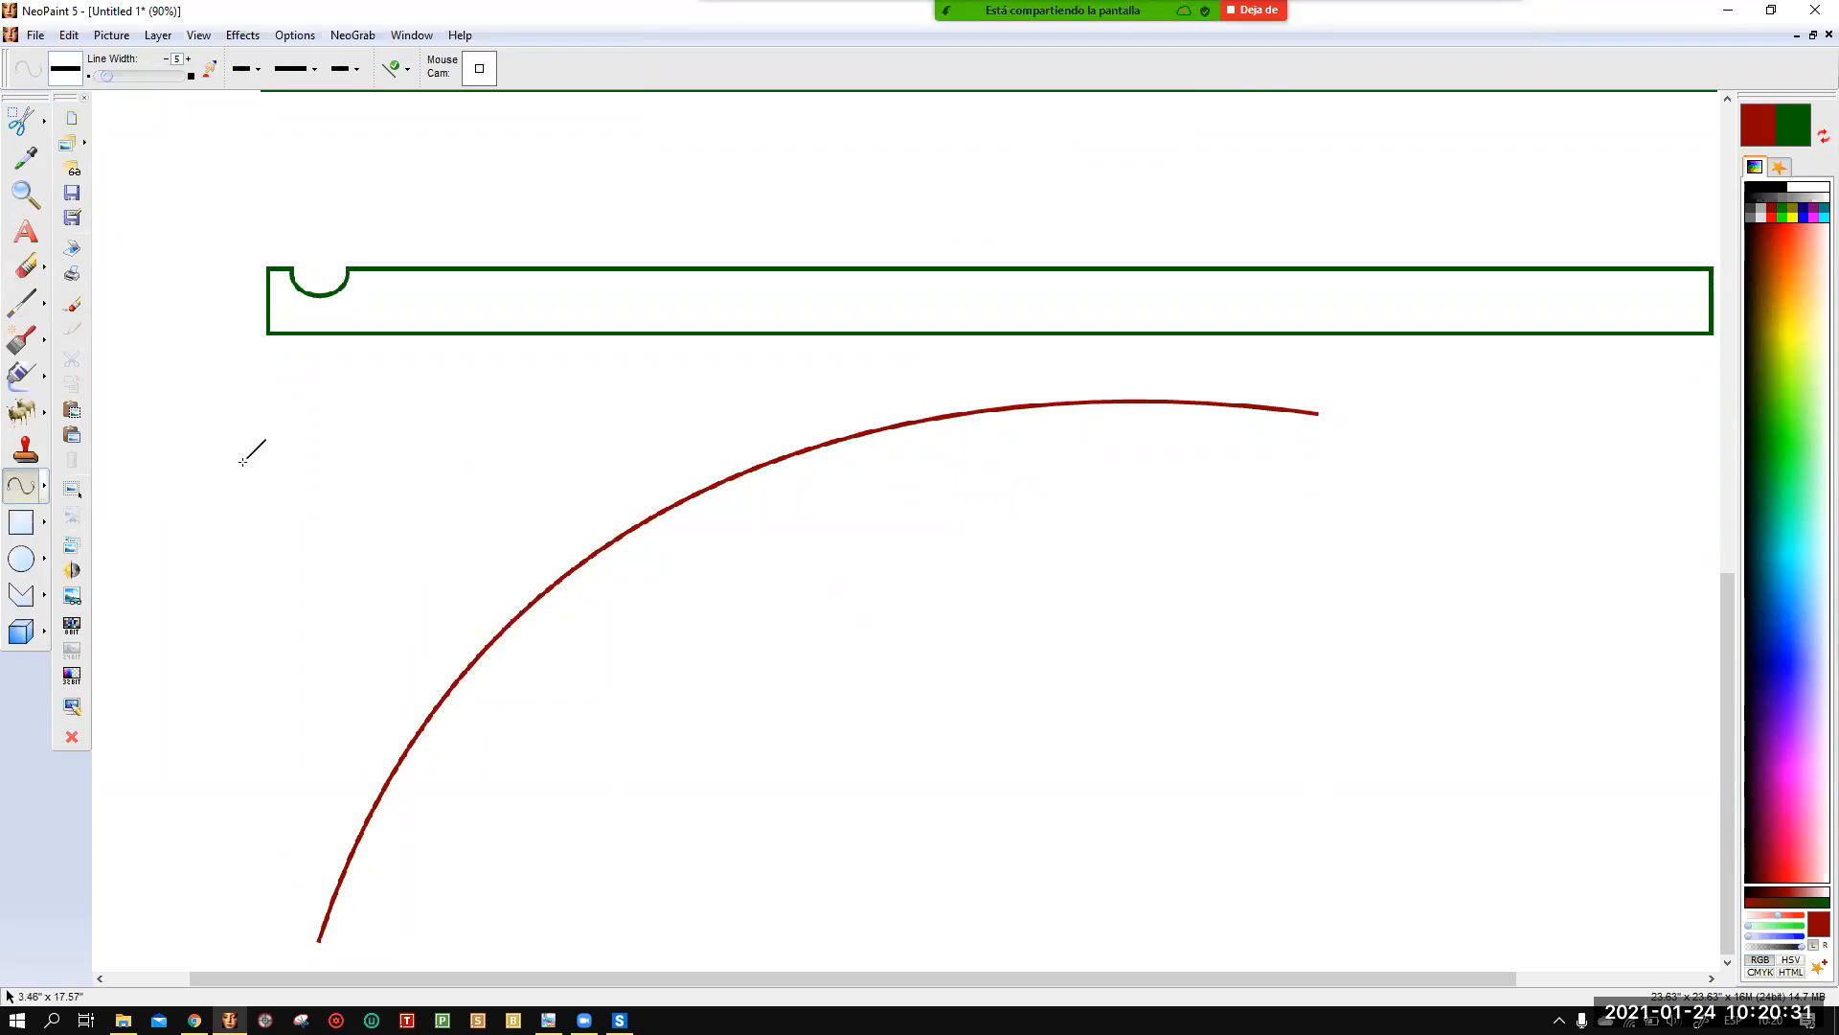
Trace the arc with a chain of straight dotted segments in bright red, from its lower end to its right end.
{"action": "left_click", "coordinate": [44, 486]}
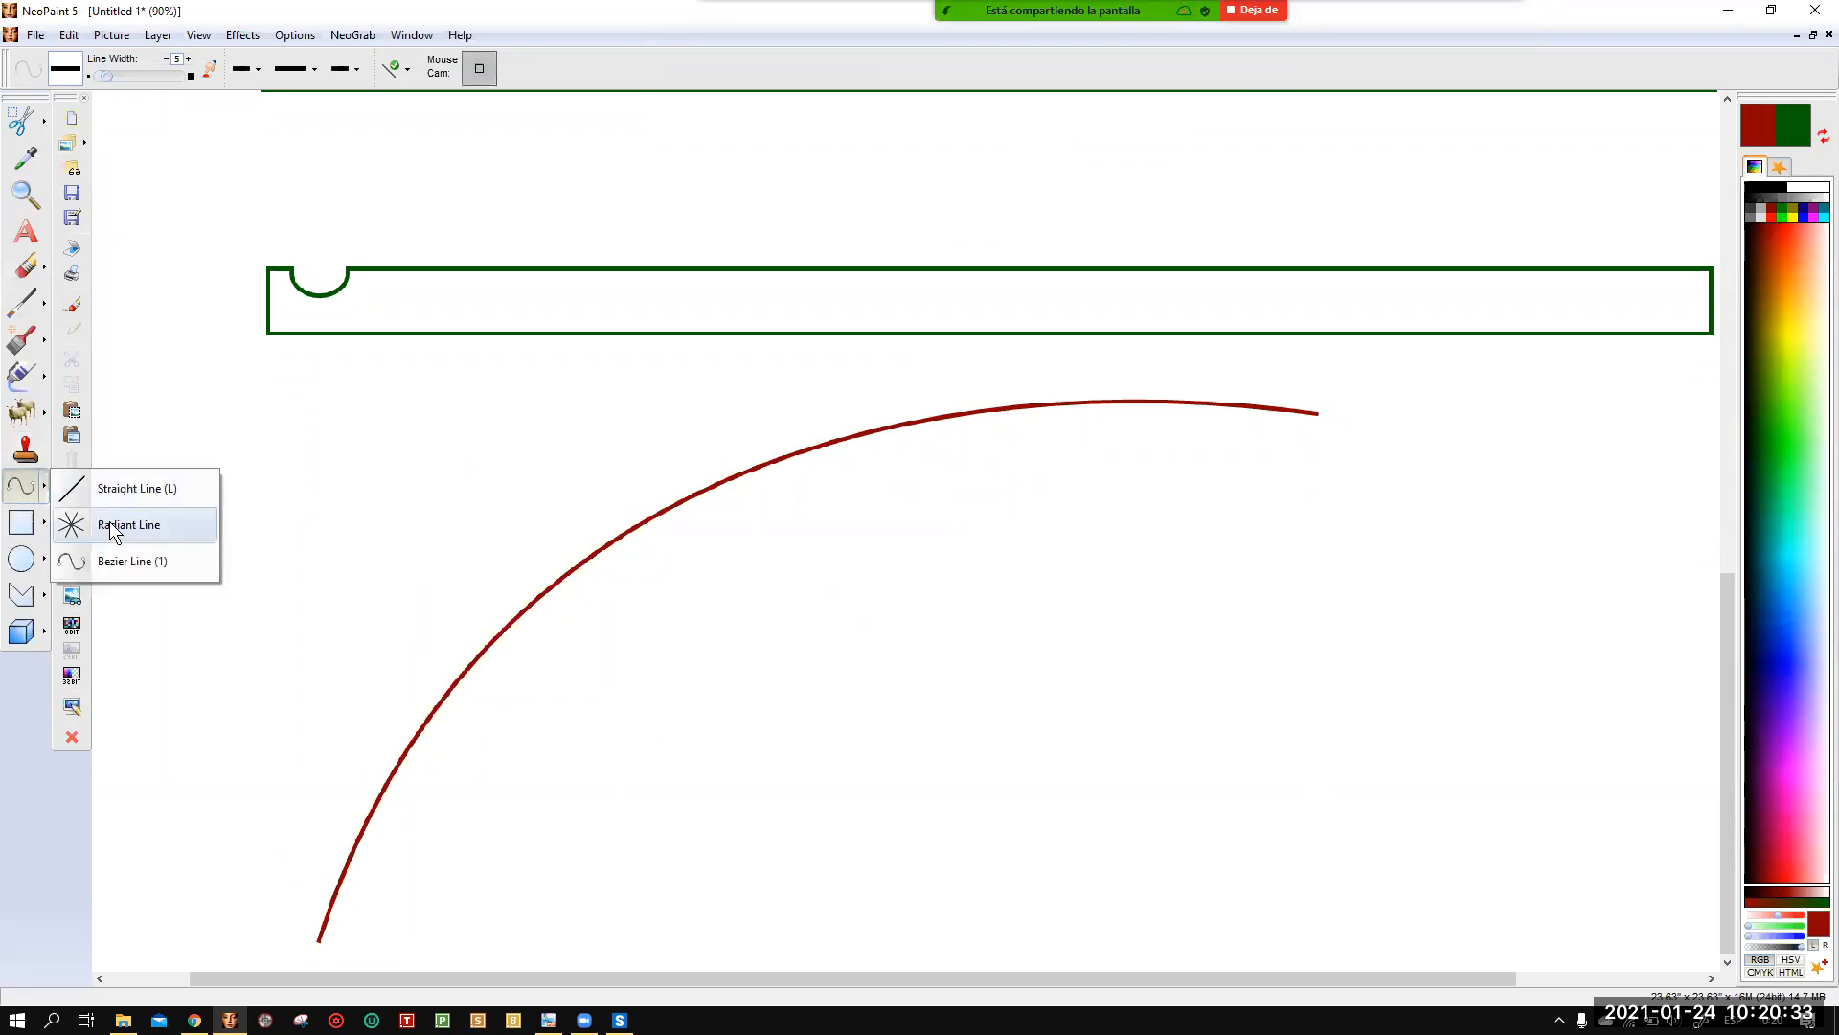
{"action": "left_click", "coordinate": [106, 488]}
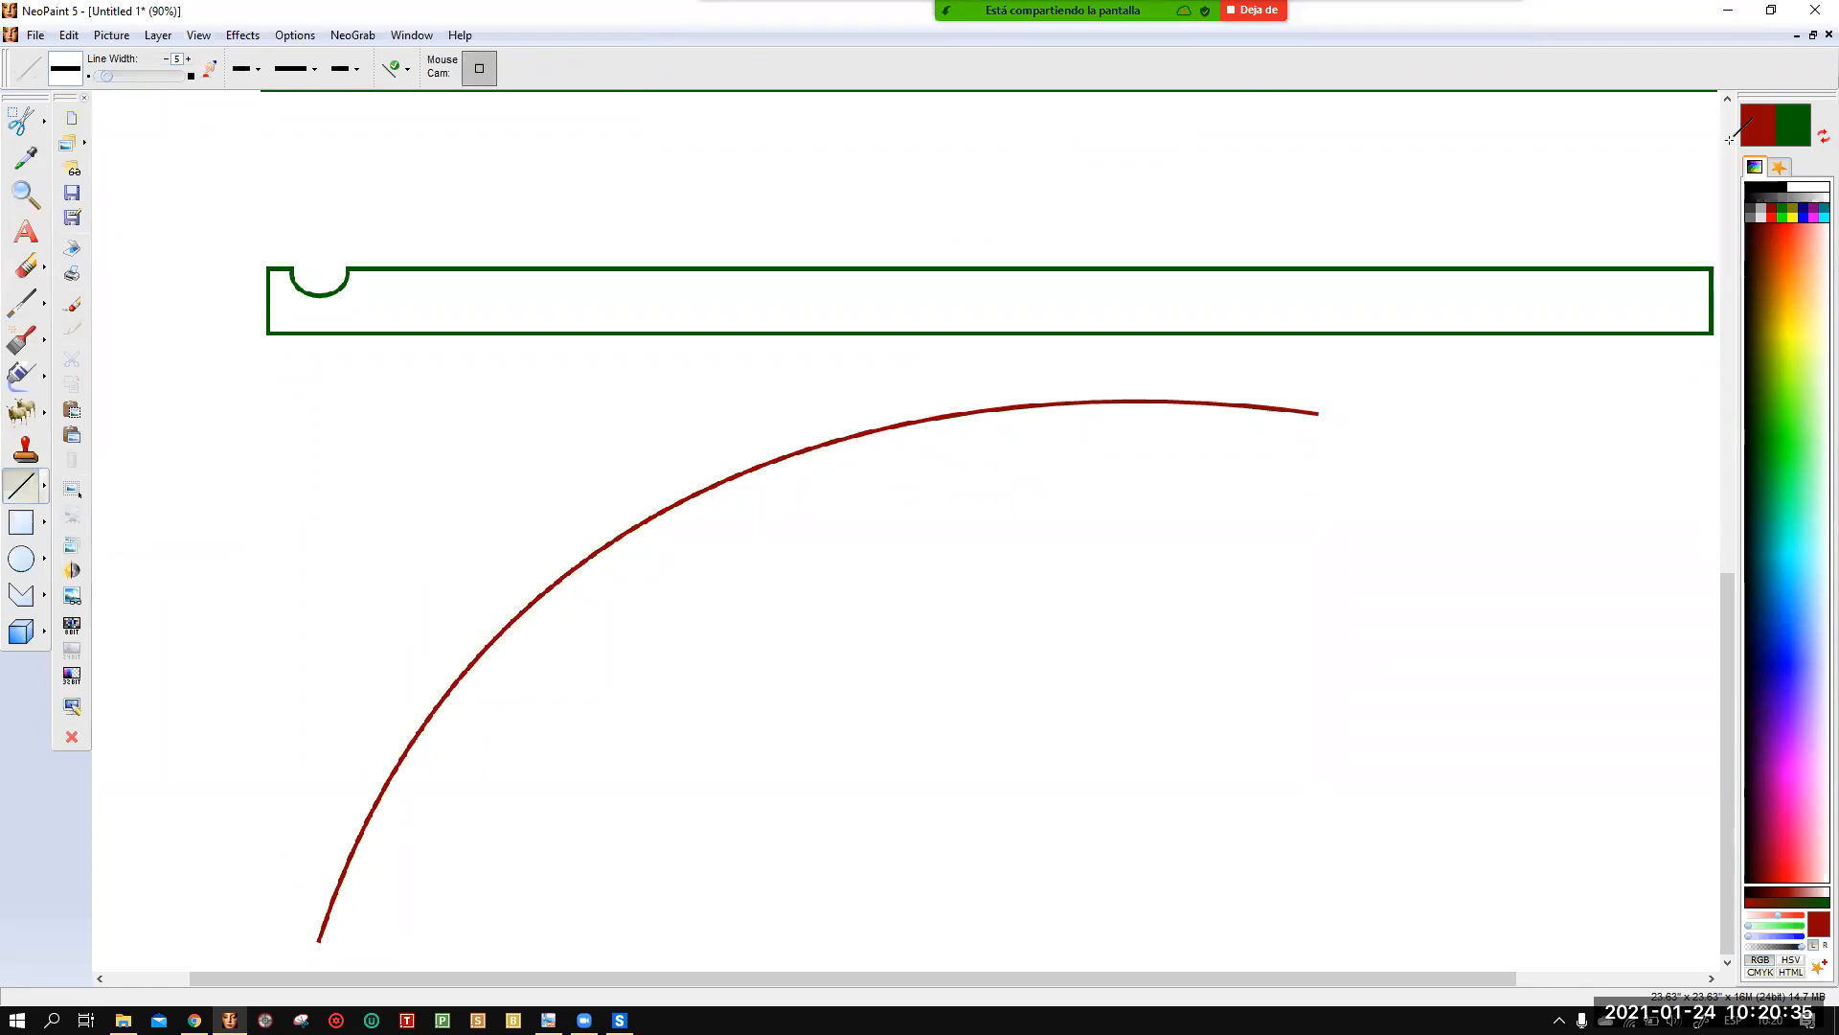
{"action": "left_click", "coordinate": [1771, 213]}
{"action": "left_click", "coordinate": [315, 69]}
{"action": "left_click", "coordinate": [316, 146]}
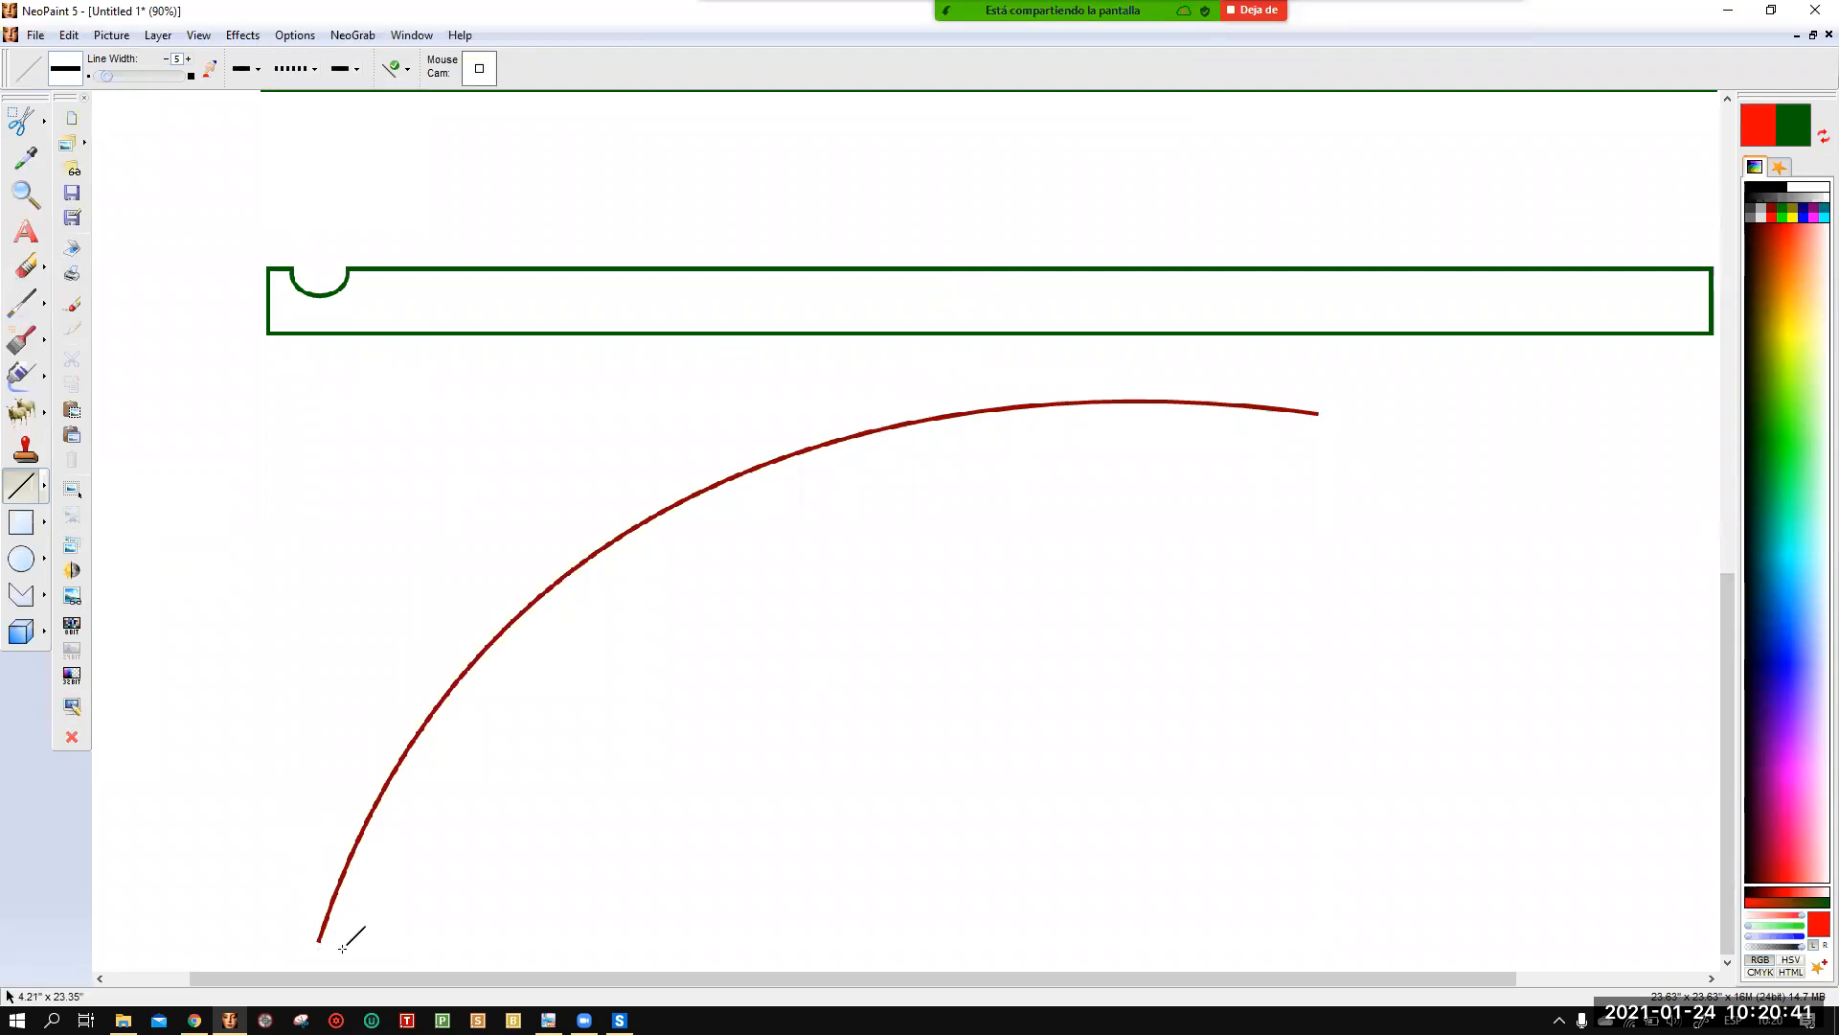
{"action": "mouse_move", "coordinate": [320, 939]}
{"action": "left_mouse_down"}
{"action": "mouse_move", "coordinate": [390, 841]}
{"action": "mouse_move", "coordinate": [399, 764]}
{"action": "left_mouse_up"}
{"action": "left_click_drag", "start_coordinate": [400, 763], "coordinate": [526, 610]}
{"action": "left_click_drag", "start_coordinate": [526, 611], "coordinate": [704, 490]}
{"action": "left_click_drag", "start_coordinate": [704, 491], "coordinate": [921, 424]}
{"action": "mouse_move", "coordinate": [920, 423]}
{"action": "left_mouse_down"}
{"action": "mouse_move", "coordinate": [1106, 405]}
{"action": "mouse_move", "coordinate": [1323, 414]}
{"action": "left_mouse_up"}
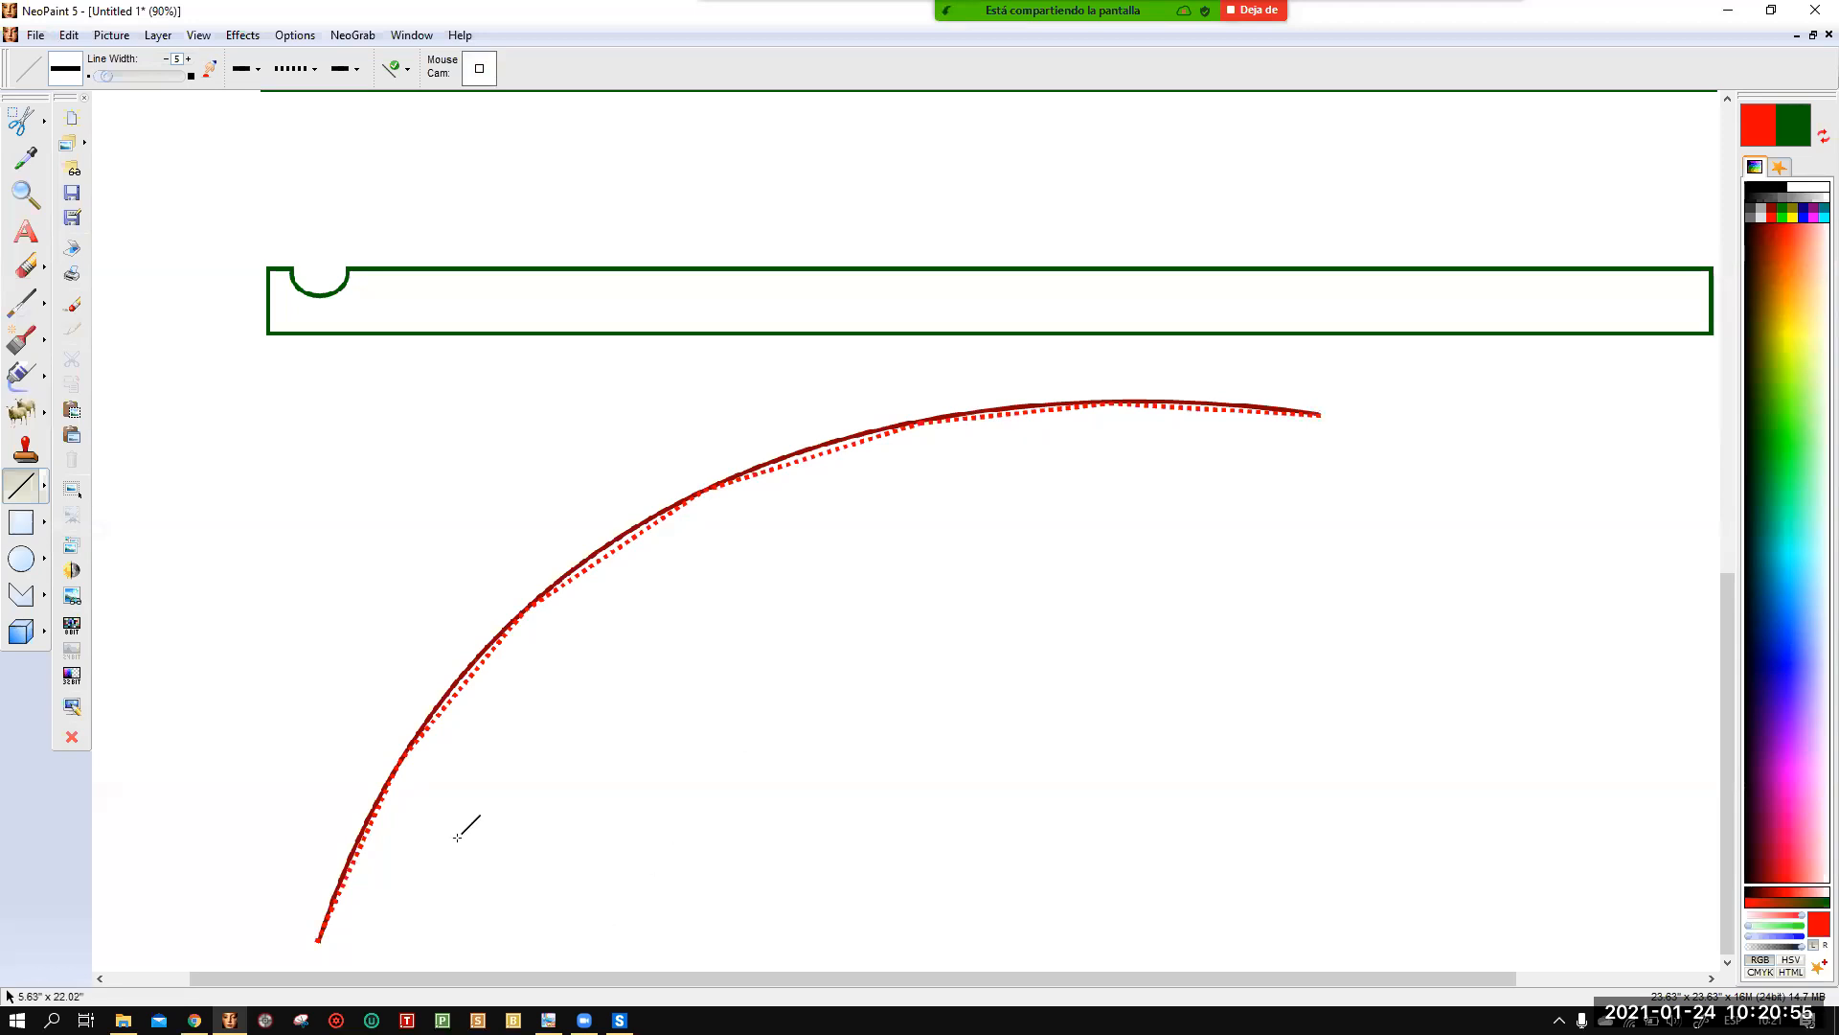
{"action": "scroll", "coordinate": [479, 680], "scroll_direction": "up", "scroll_amount": 5}
{"action": "scroll", "coordinate": [613, 759], "scroll_direction": "down", "scroll_amount": 6}
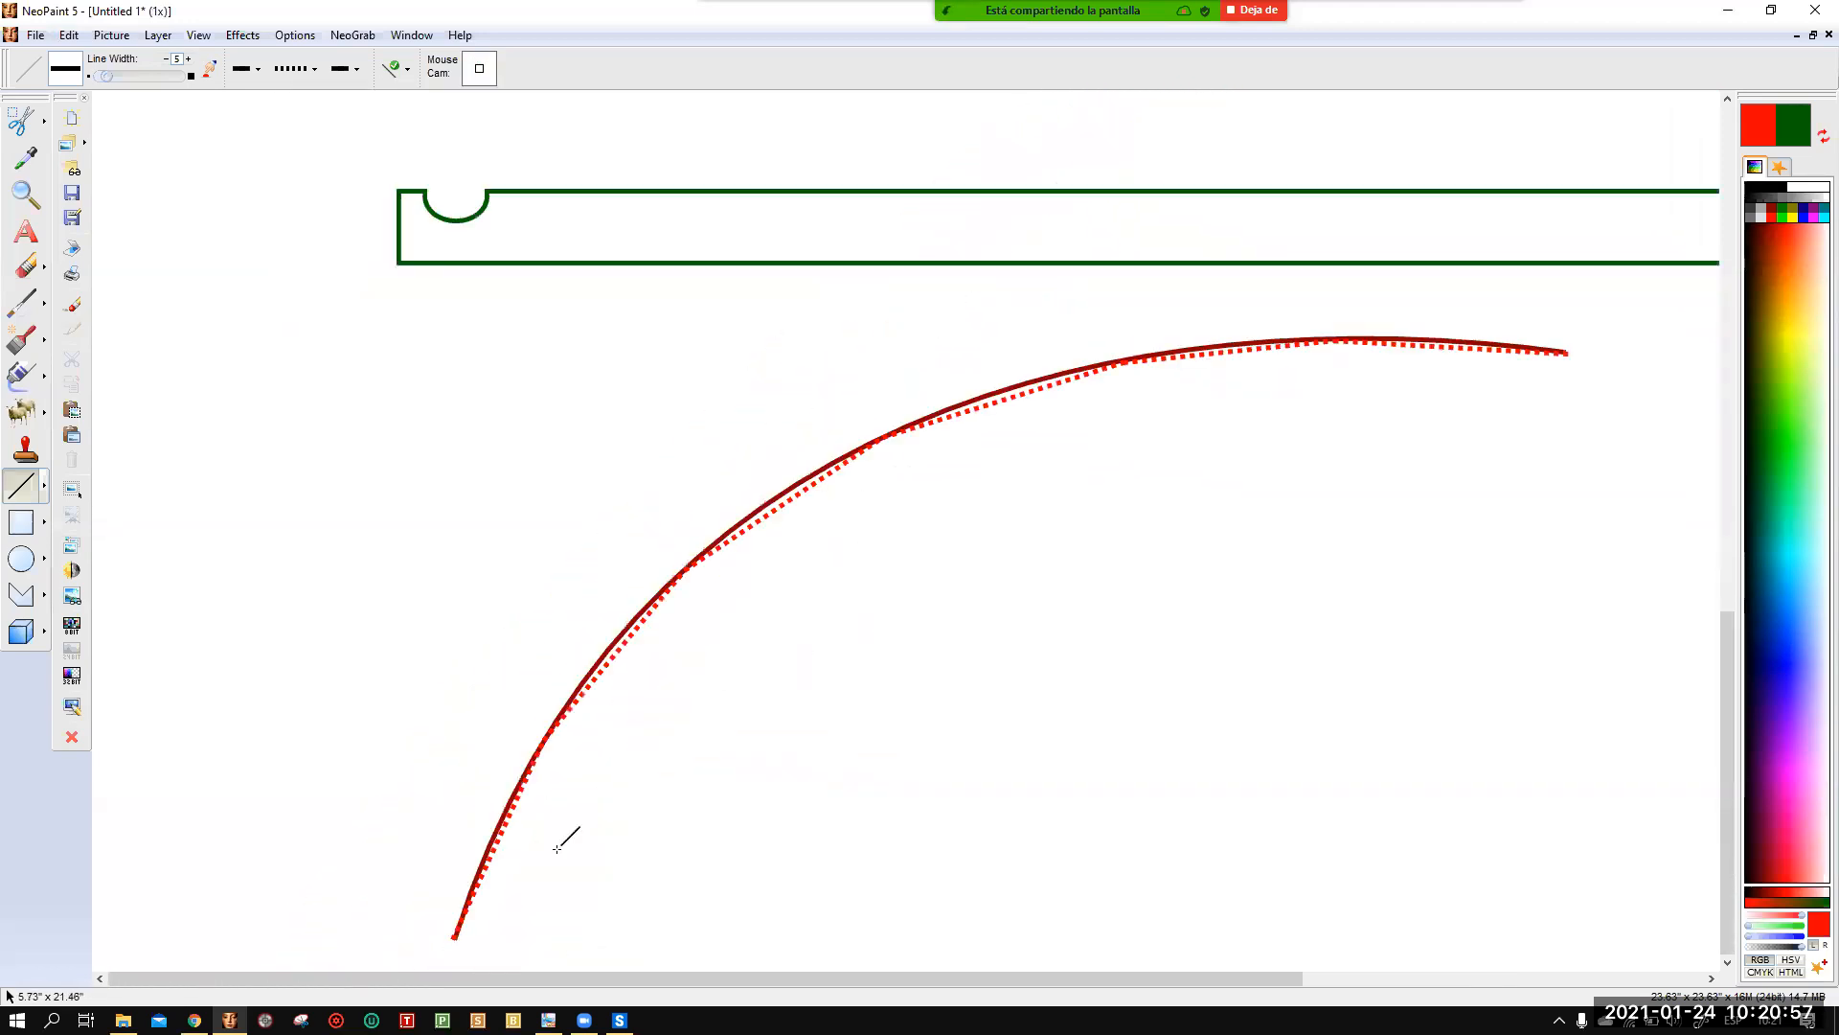
{"action": "scroll", "coordinate": [558, 773], "scroll_direction": "down", "scroll_amount": 3}
{"action": "scroll", "coordinate": [230, 523], "scroll_direction": "up", "scroll_amount": 1}
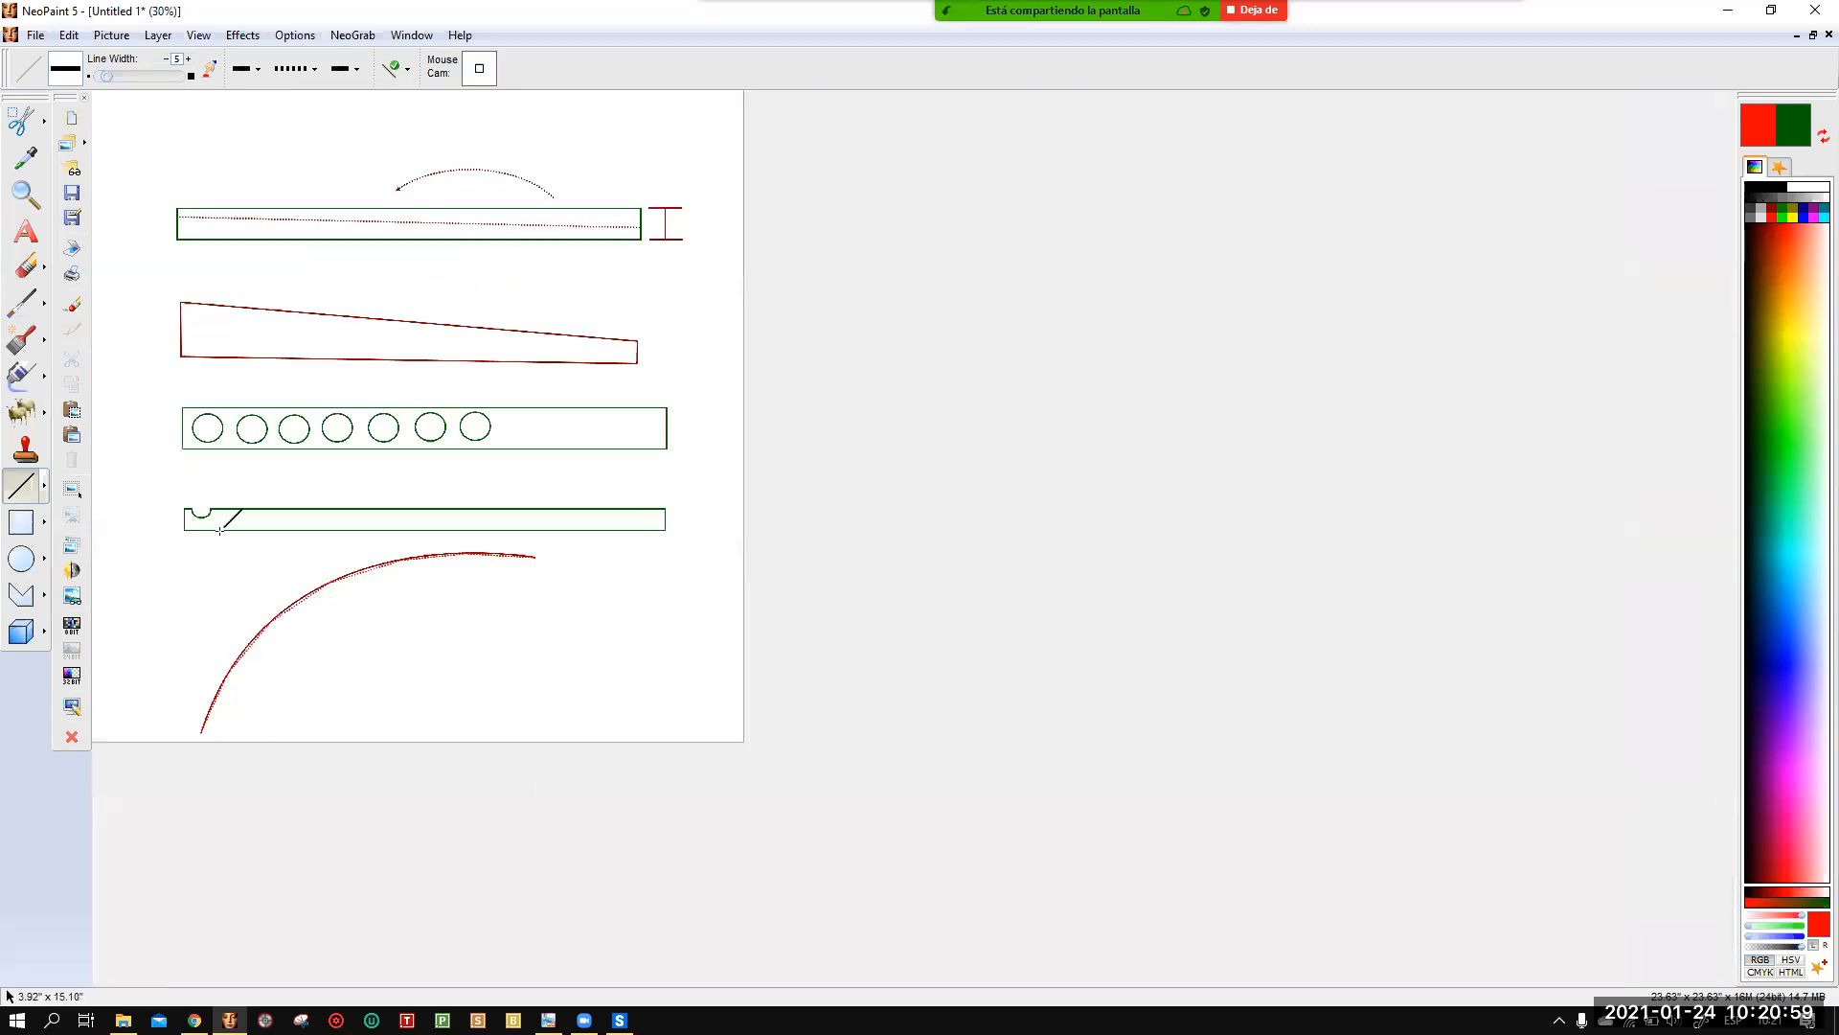
Examine closely how the dotted straight segments deviate from the dark red arc between its two ends.
{"action": "scroll", "coordinate": [402, 680], "scroll_direction": "up", "scroll_amount": 1}
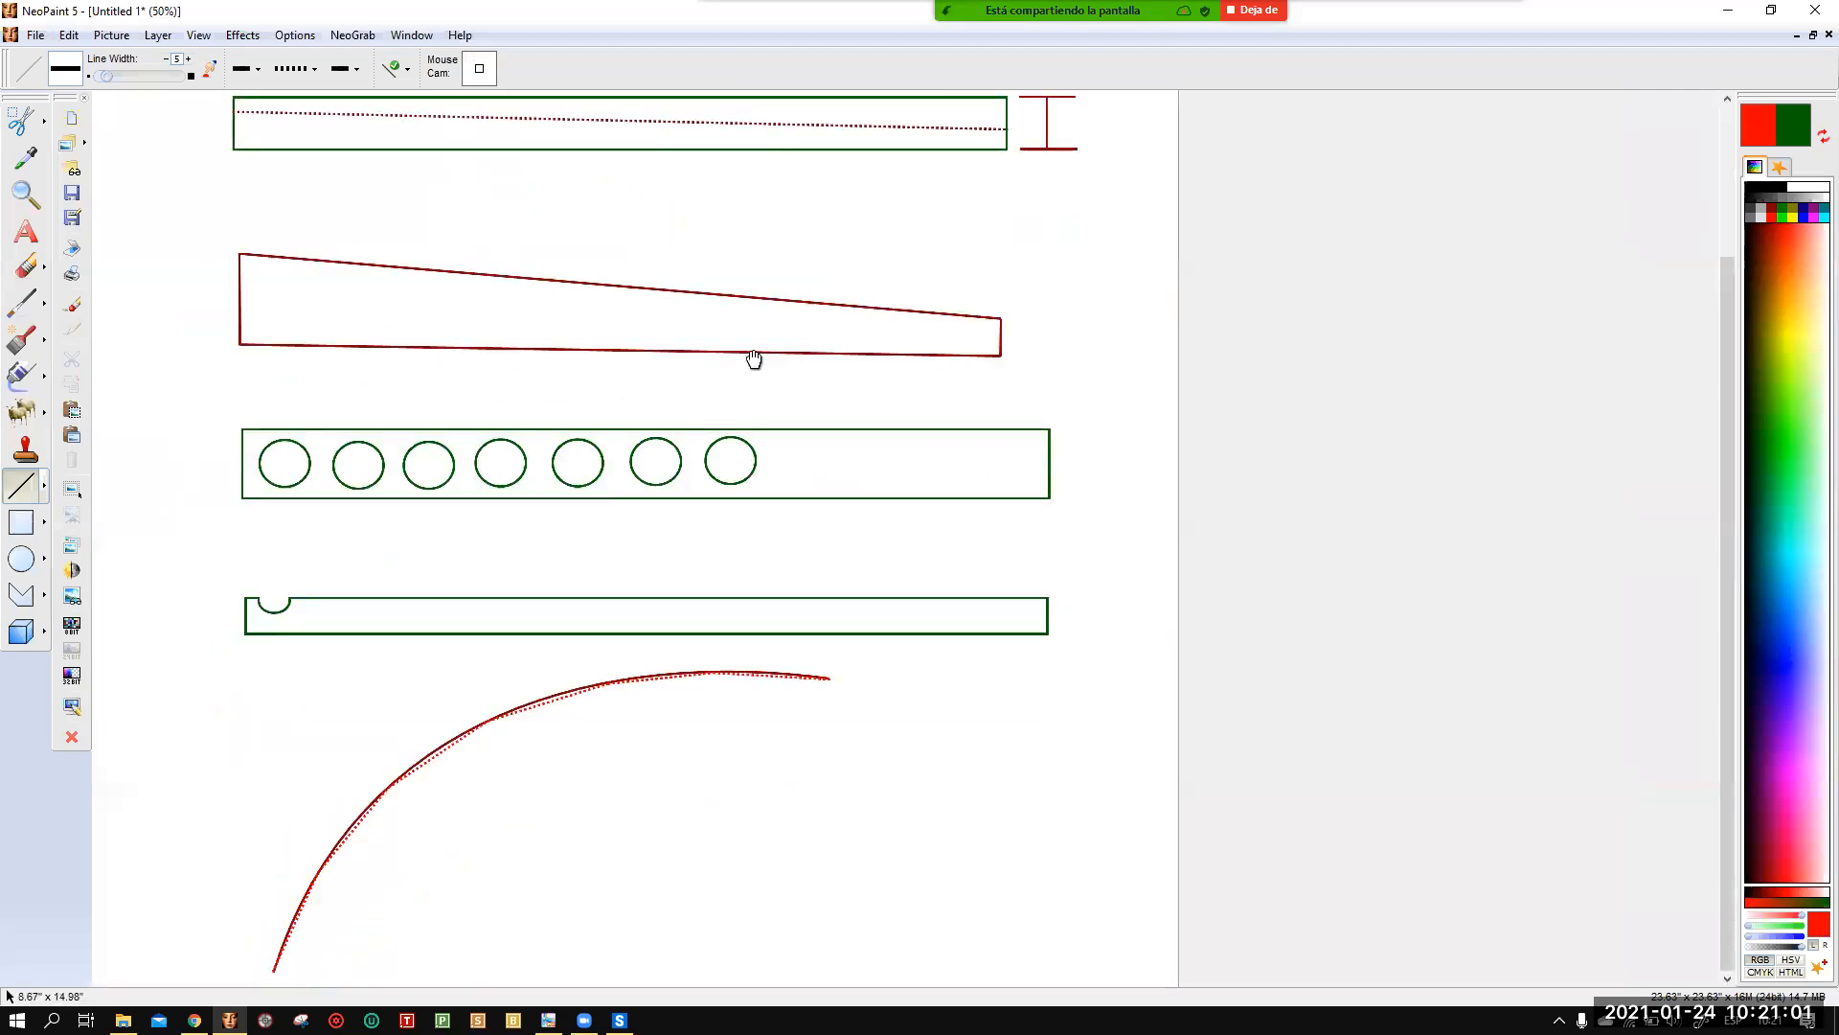
{"action": "scroll", "coordinate": [426, 829], "scroll_direction": "up", "scroll_amount": 2}
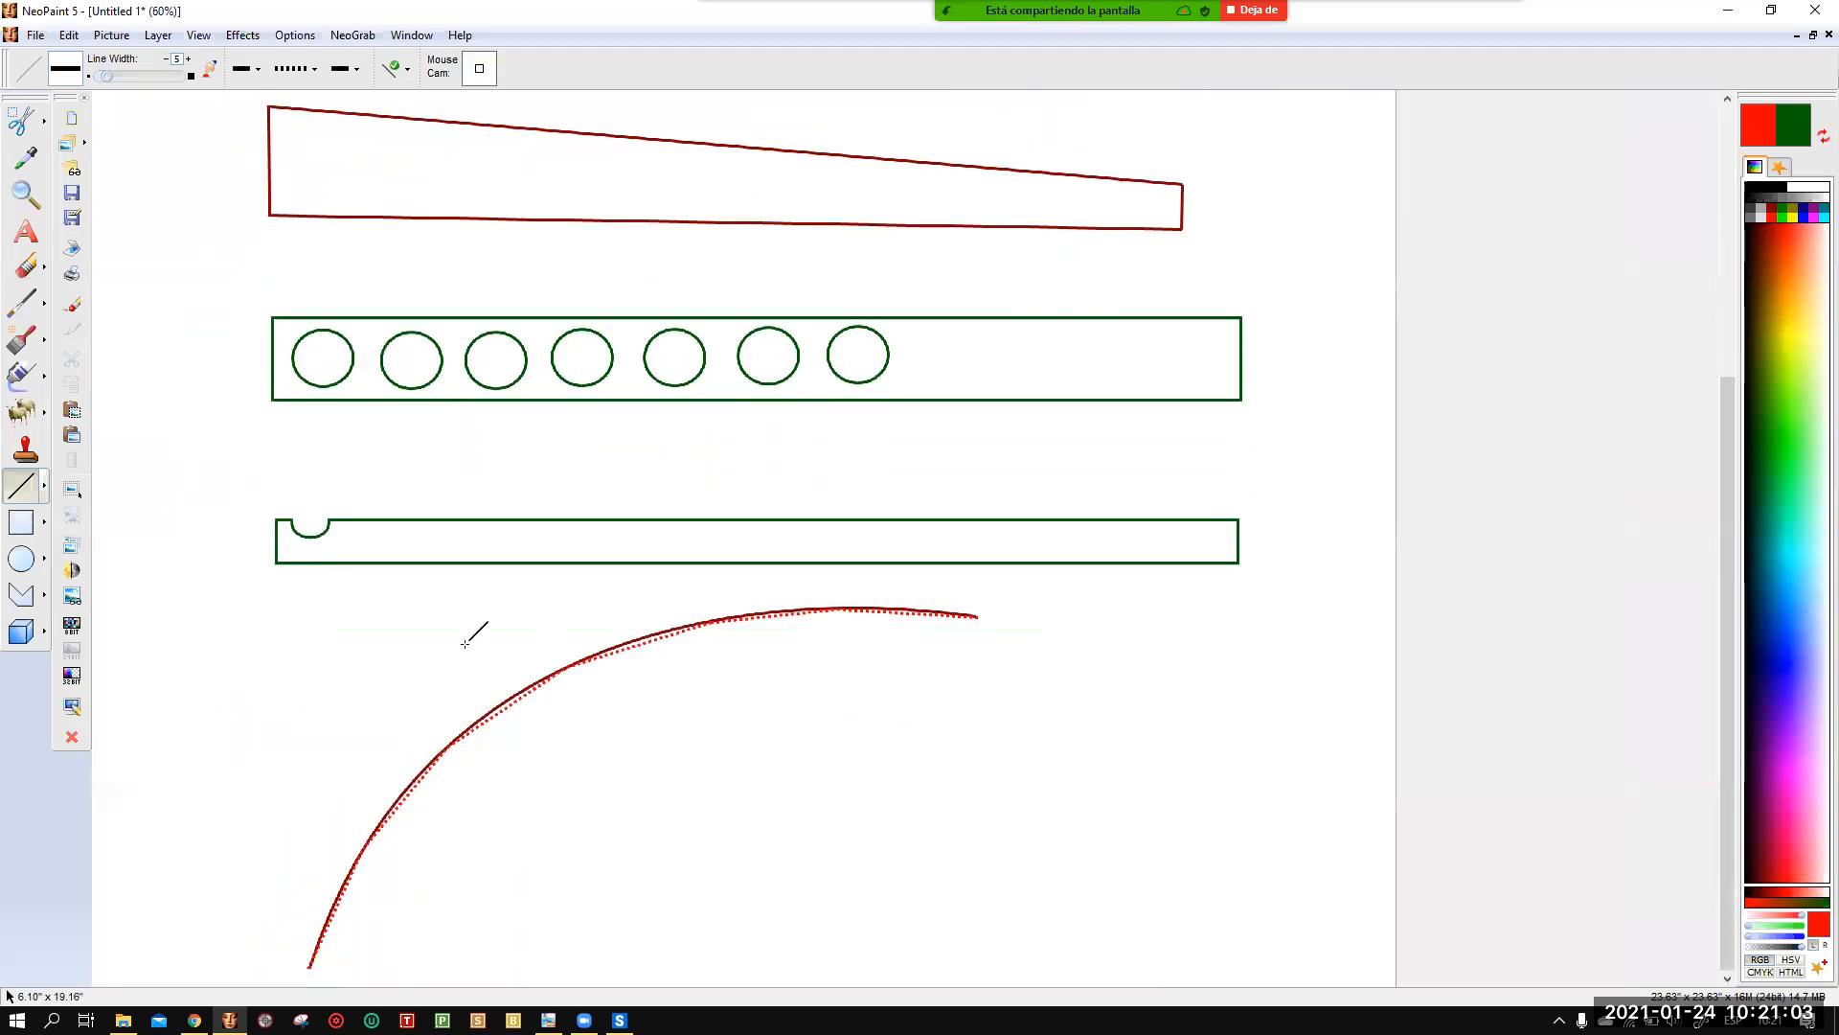
{"action": "scroll", "coordinate": [455, 823], "scroll_direction": "up", "scroll_amount": 5}
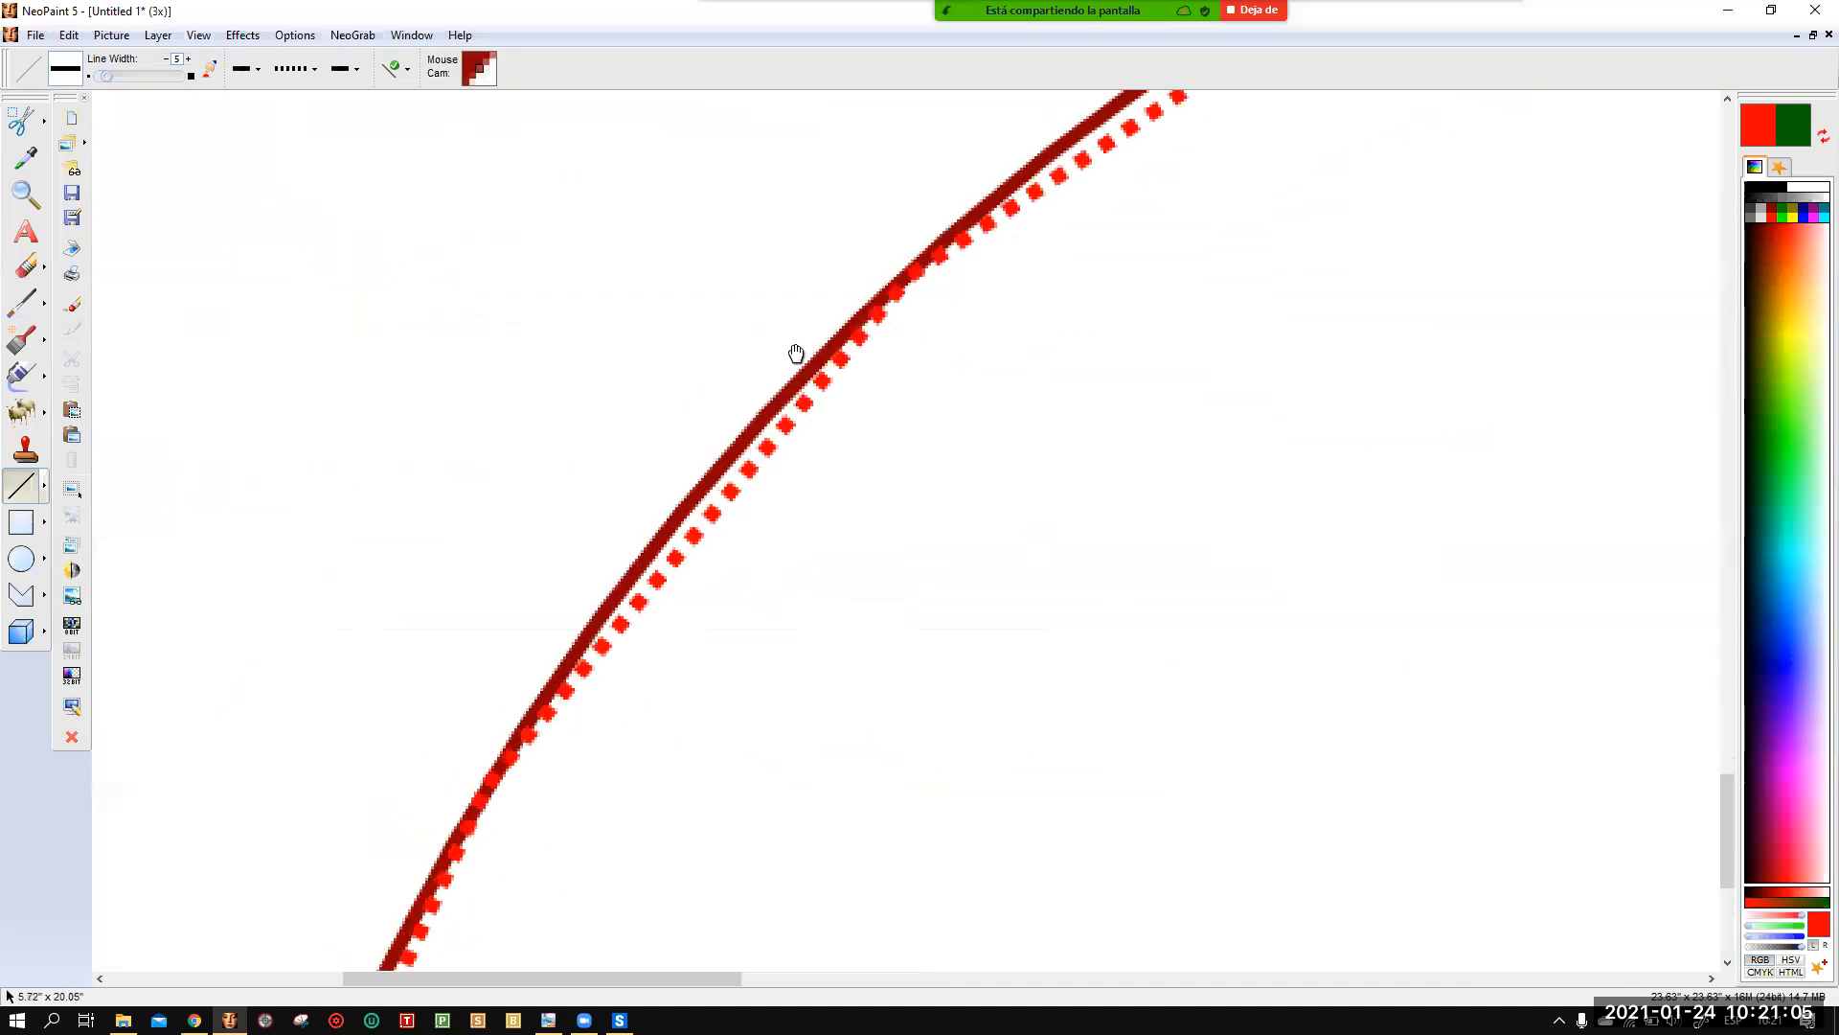
{"action": "scroll", "coordinate": [716, 817], "scroll_direction": "up", "scroll_amount": 3}
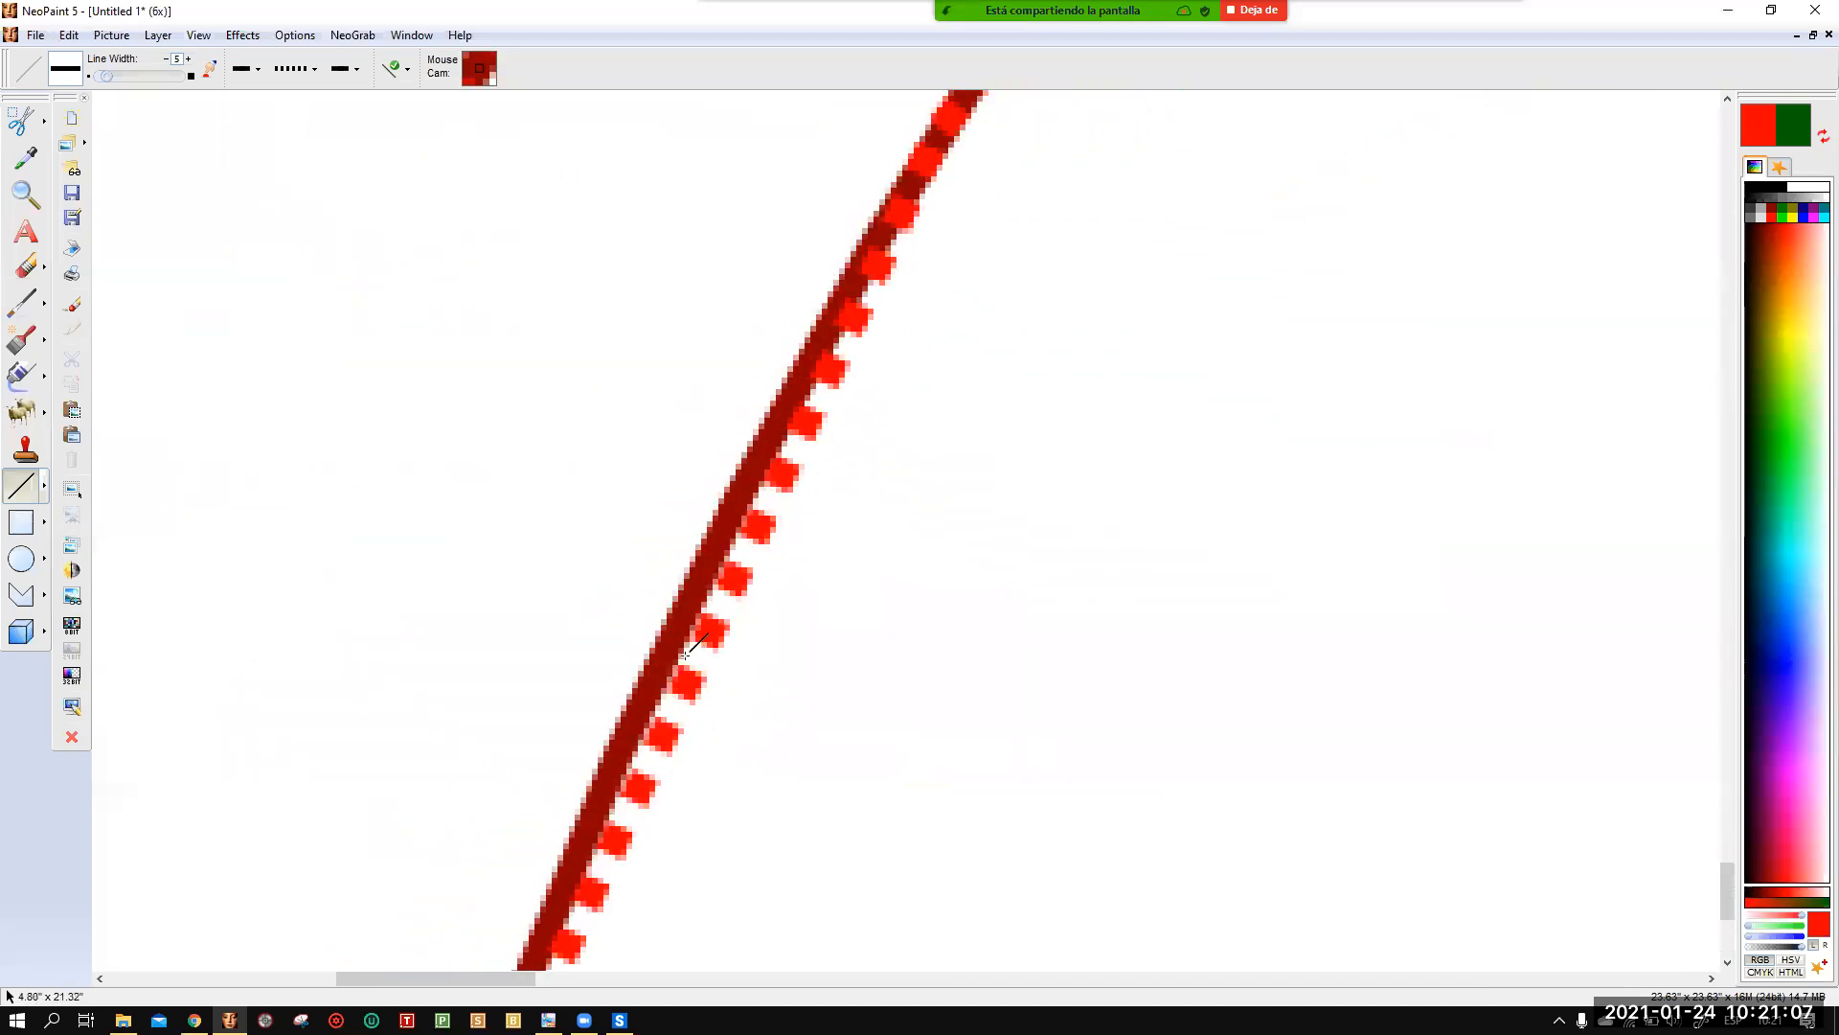
{"action": "middle_click_drag", "start_coordinate": [828, 259], "coordinate": [852, 191]}
{"action": "scroll", "coordinate": [638, 754], "scroll_direction": "down", "scroll_amount": 1}
{"action": "scroll", "coordinate": [827, 520], "scroll_direction": "up", "scroll_amount": 3}
{"action": "scroll", "coordinate": [827, 520], "scroll_direction": "down", "scroll_amount": 5}
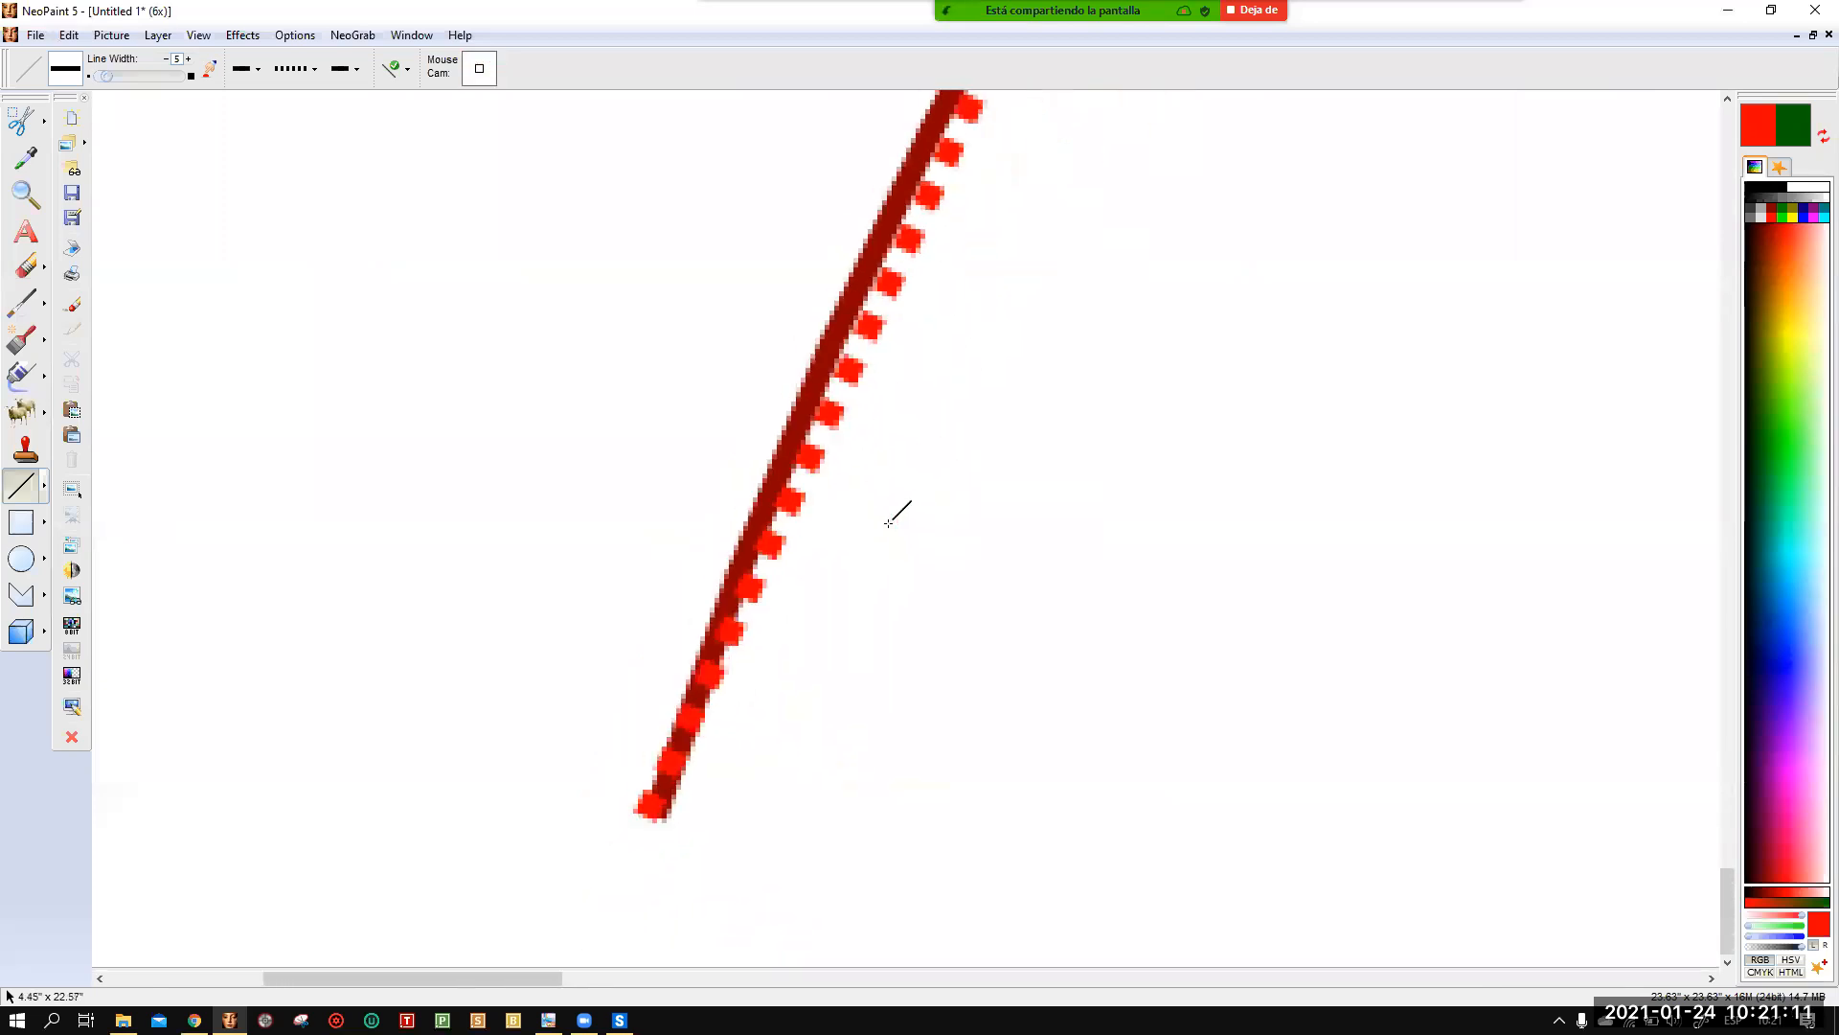
{"action": "middle_click_drag", "start_coordinate": [1054, 513], "coordinate": [613, 809]}
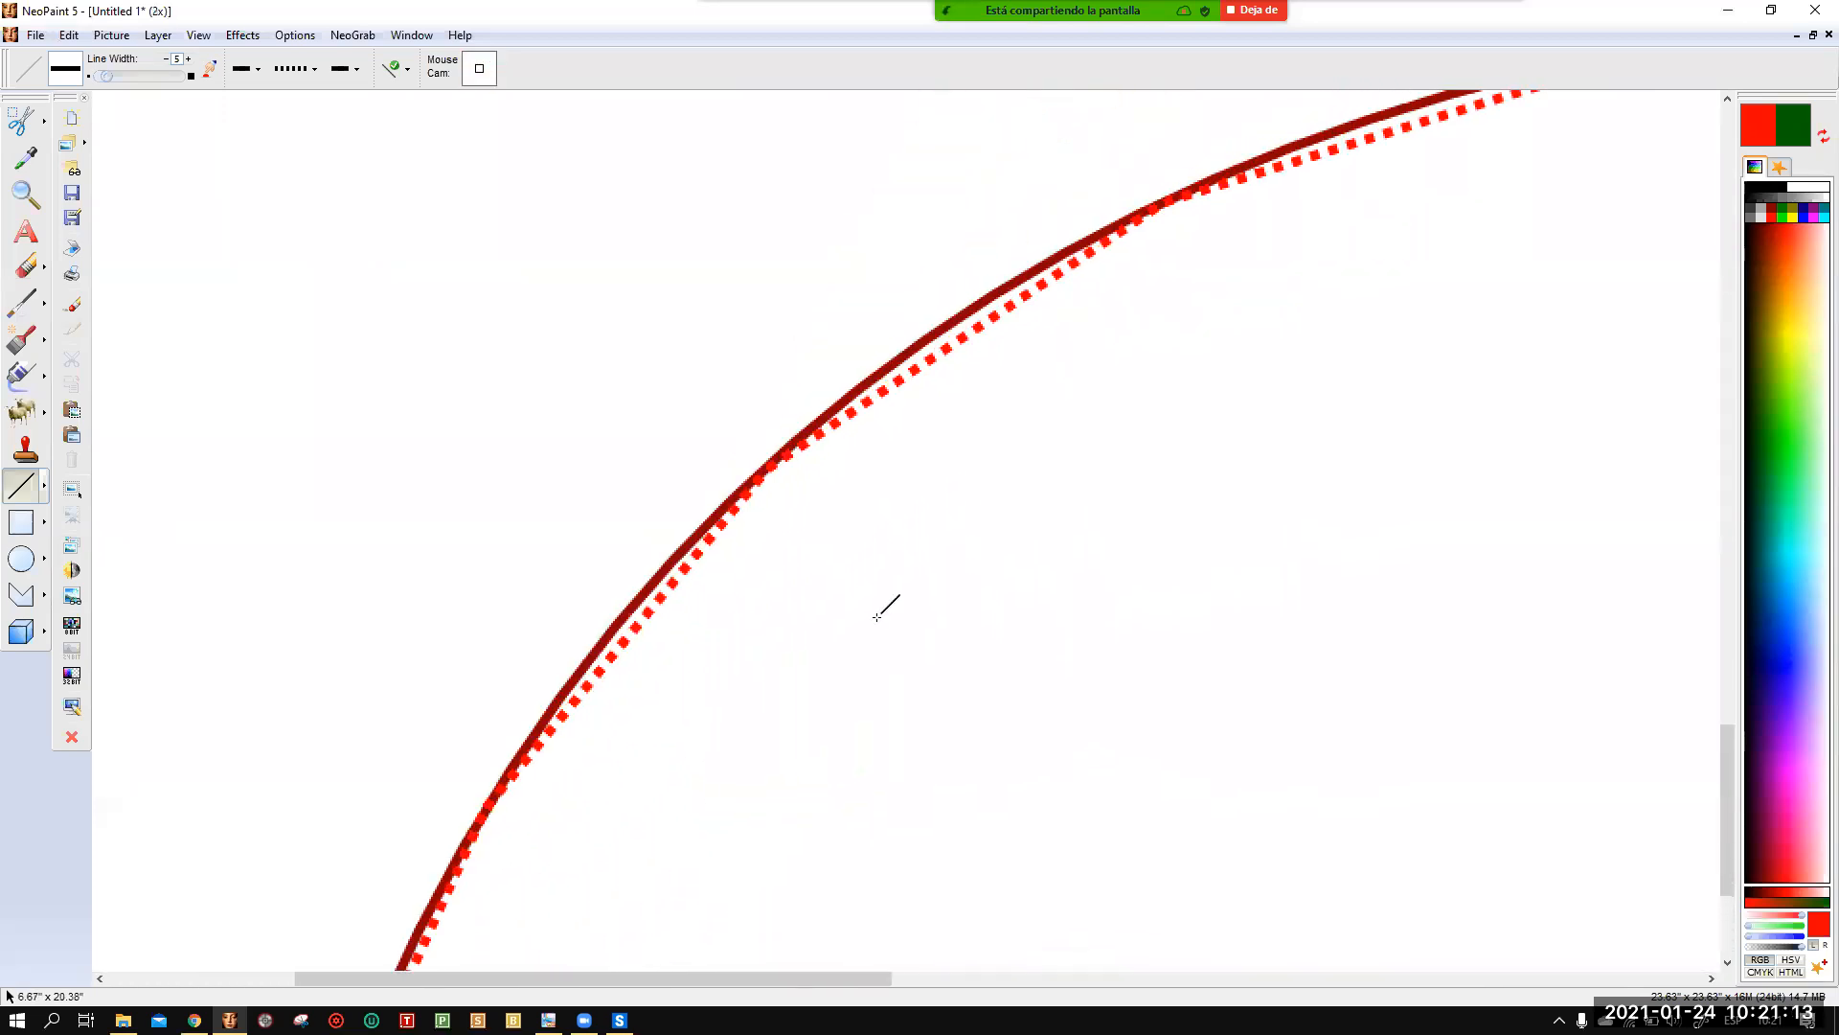
{"action": "middle_click_drag", "start_coordinate": [937, 383], "coordinate": [242, 706]}
{"action": "scroll", "coordinate": [952, 456], "scroll_direction": "down", "scroll_amount": 3}
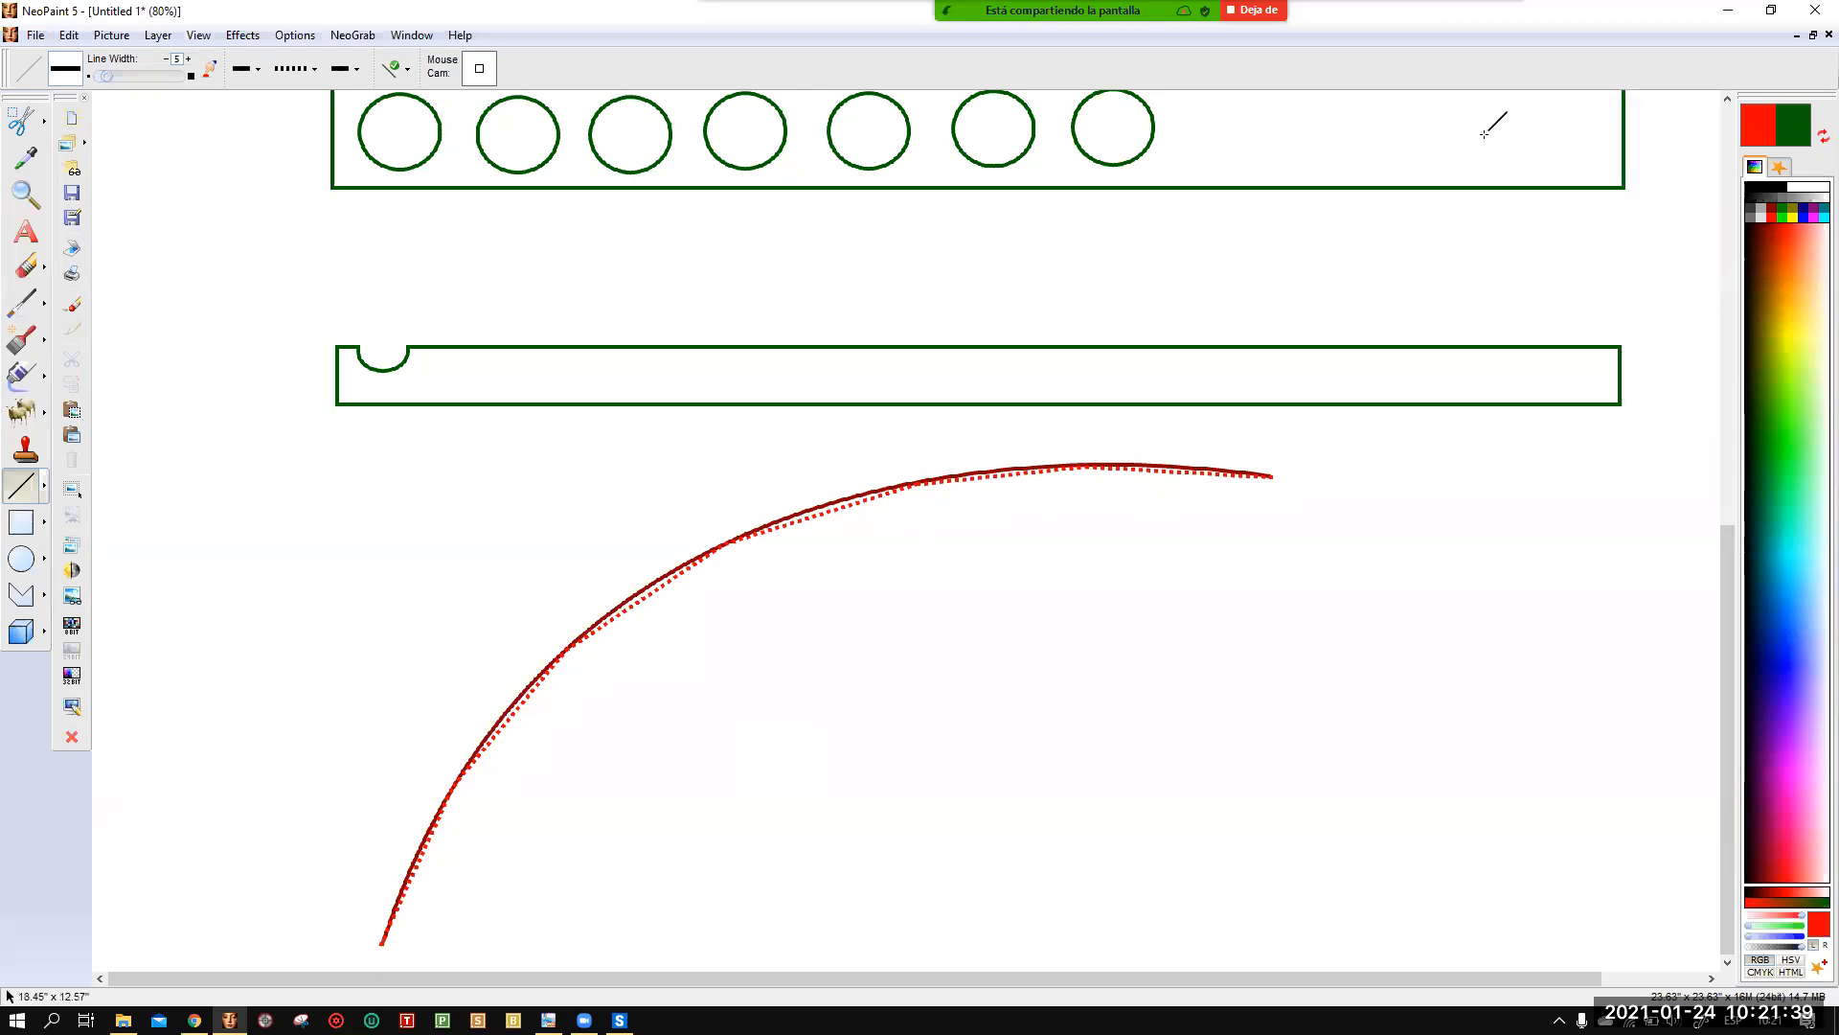
Switch to SAP2000 and draw Straight Frame columns on grid lines A and C, from the base to the grid level at Z = 4 m.
{"action": "left_click", "coordinate": [620, 1020]}
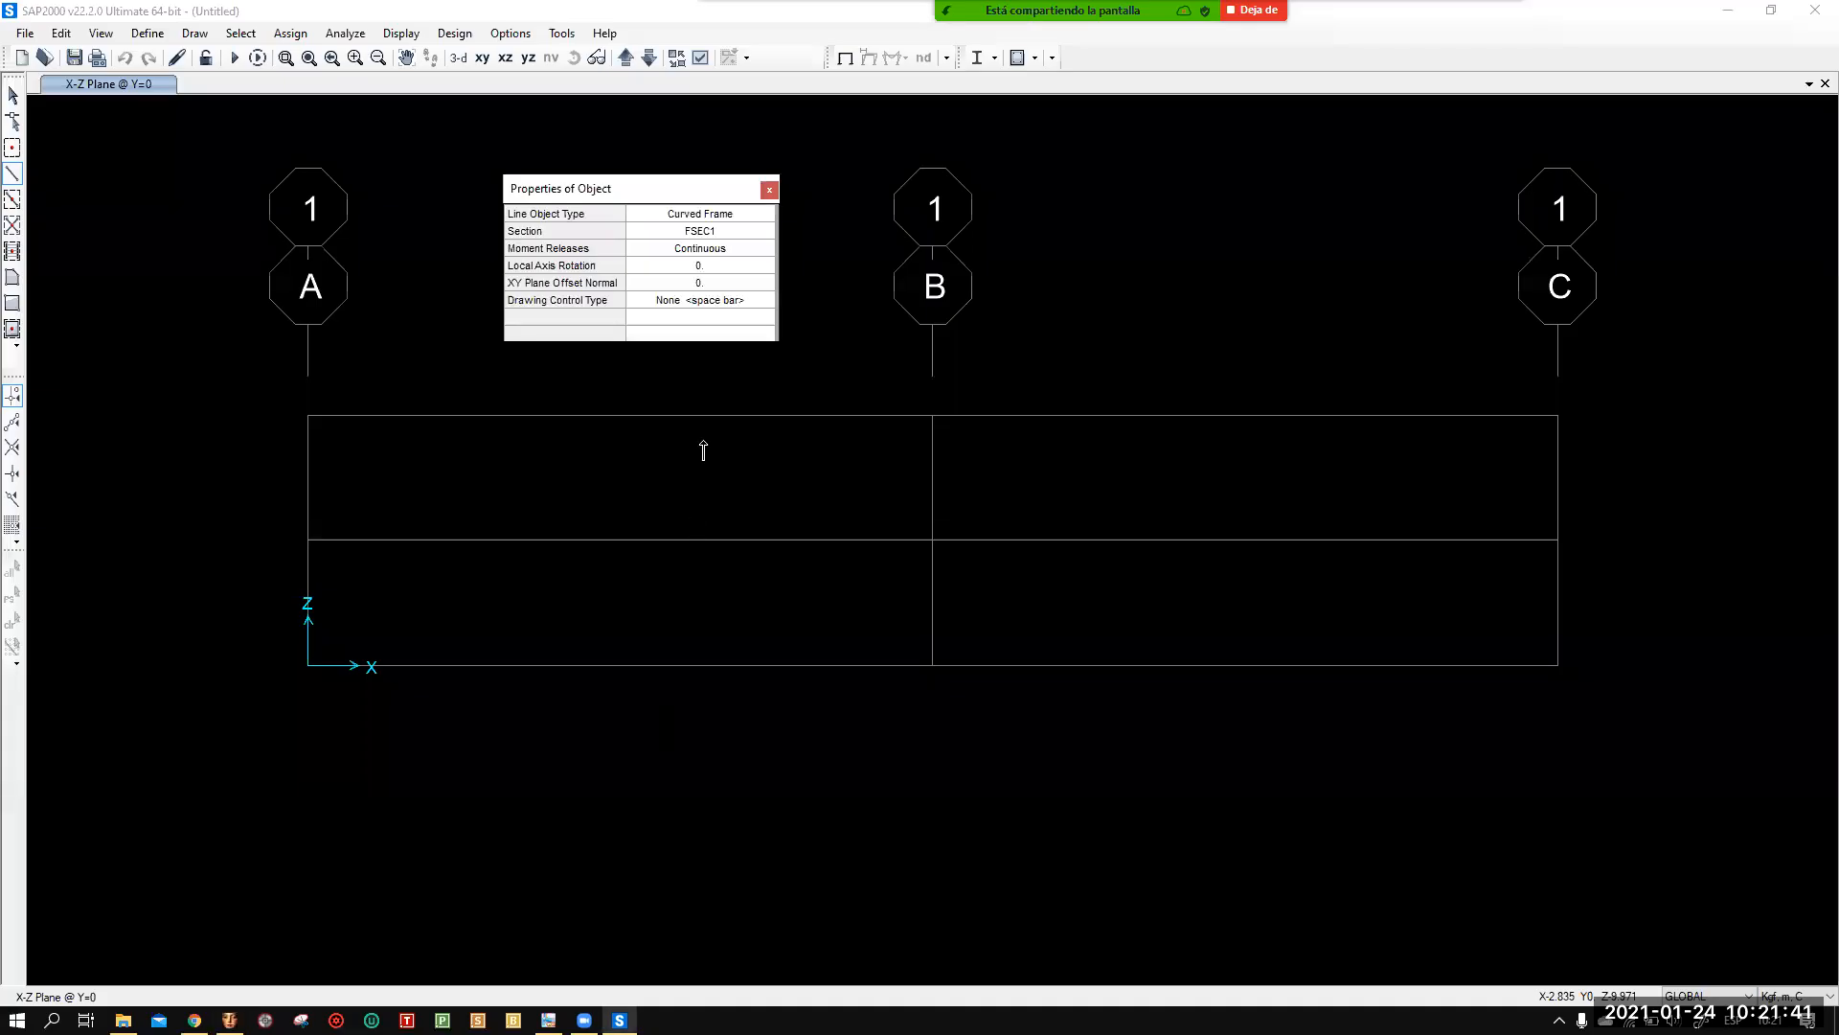
{"action": "left_click", "coordinate": [735, 214]}
{"action": "left_click", "coordinate": [733, 211]}
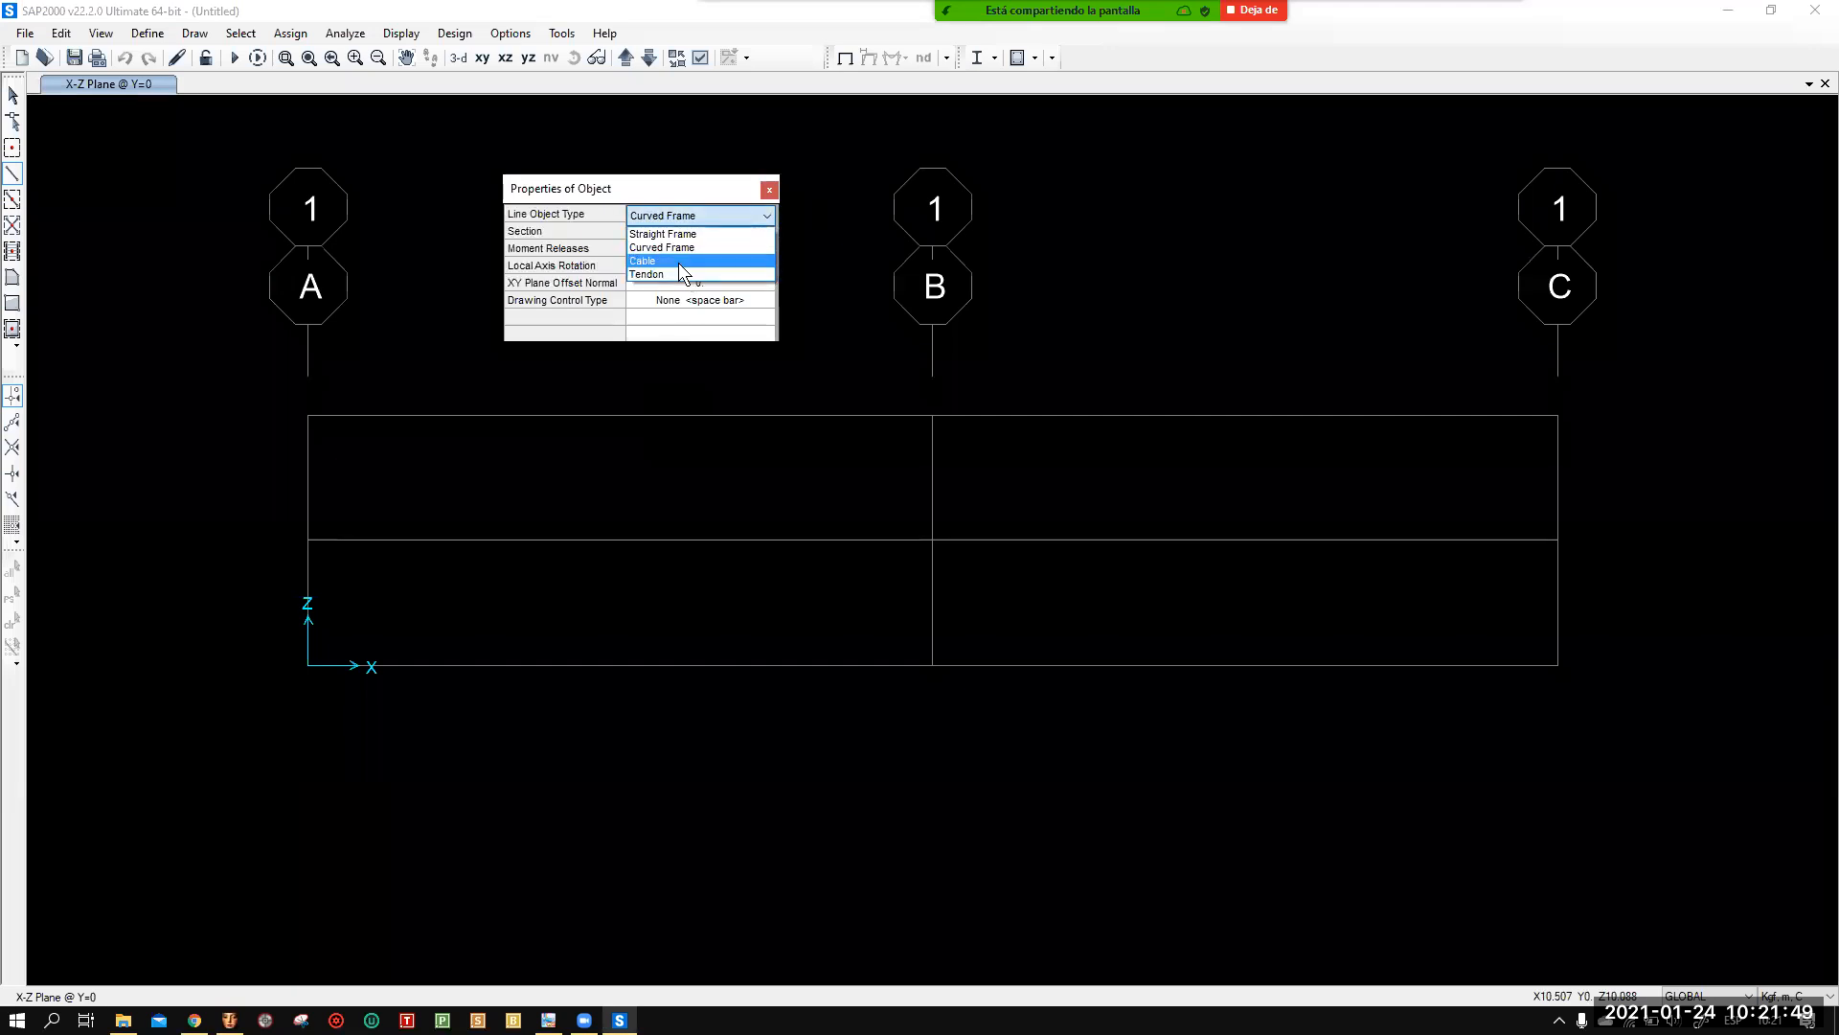
{"action": "left_click", "coordinate": [684, 234]}
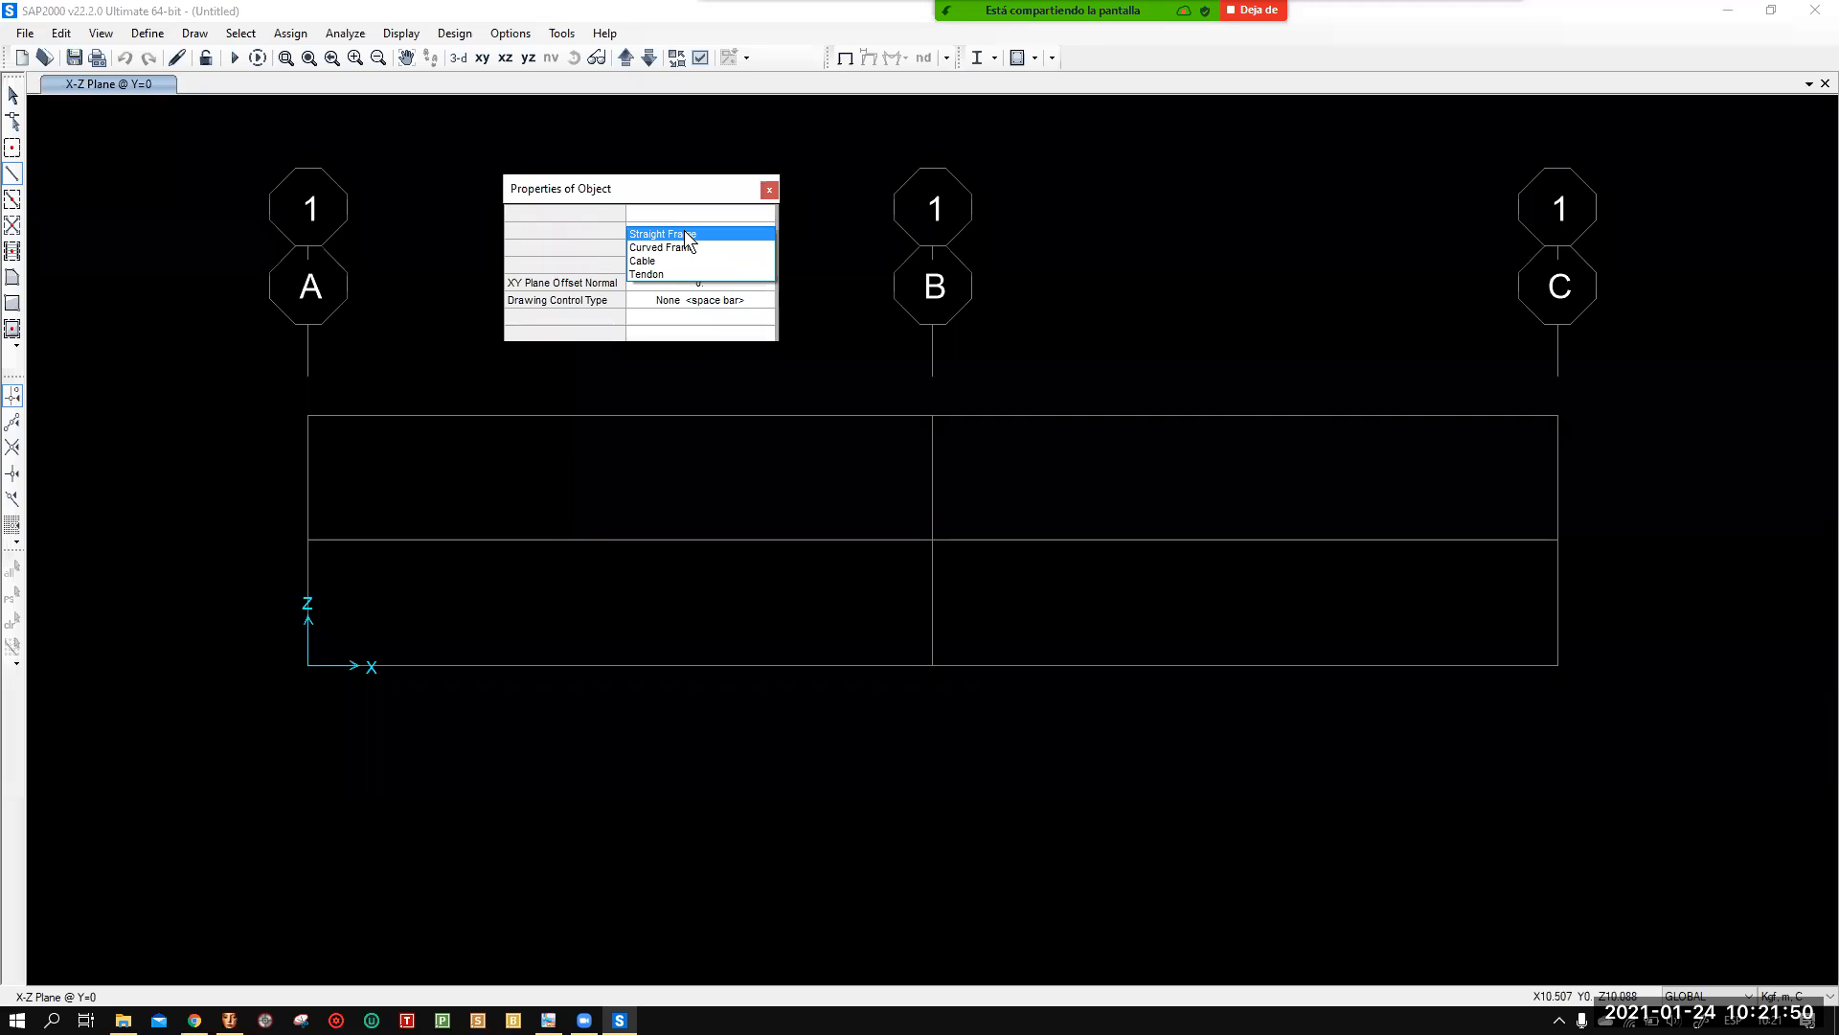
{"action": "left_click", "coordinate": [306, 665]}
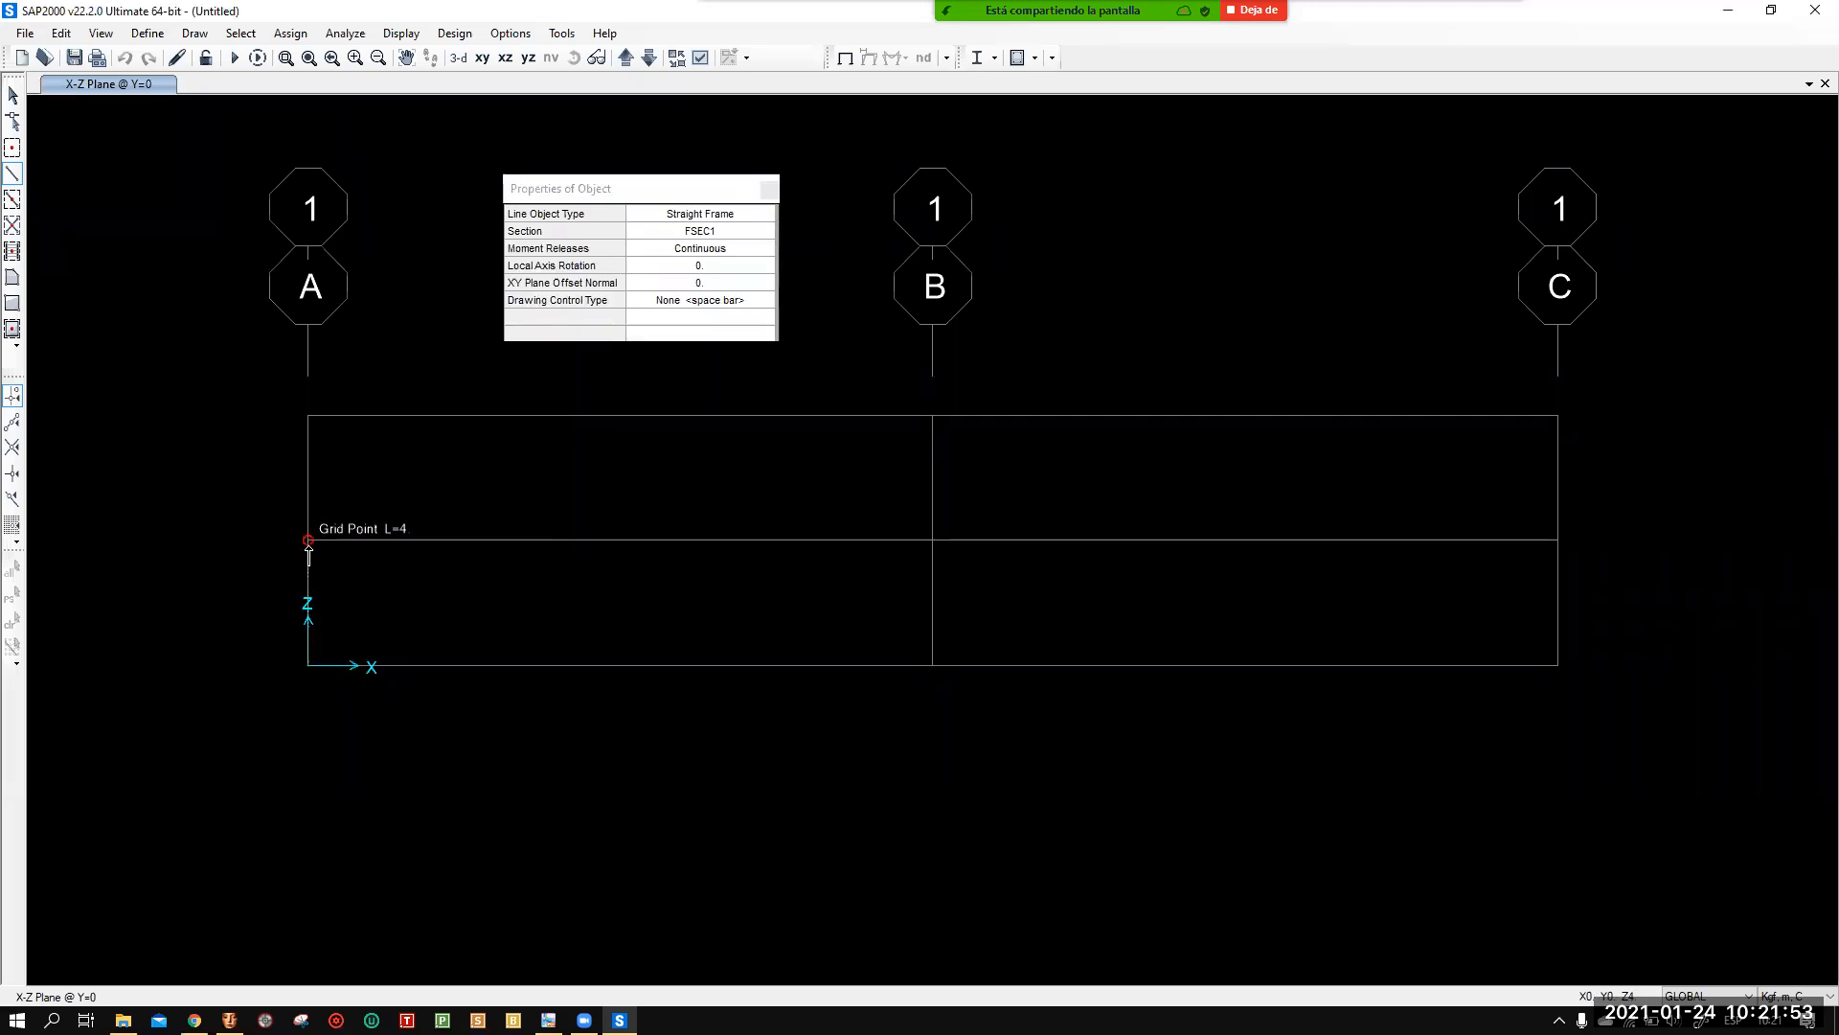
{"action": "left_click", "coordinate": [376, 573]}
{"action": "right_click", "coordinate": [1345, 598]}
{"action": "left_click", "coordinate": [1558, 665]}
{"action": "left_click", "coordinate": [1558, 540]}
{"action": "right_click", "coordinate": [1483, 571]}
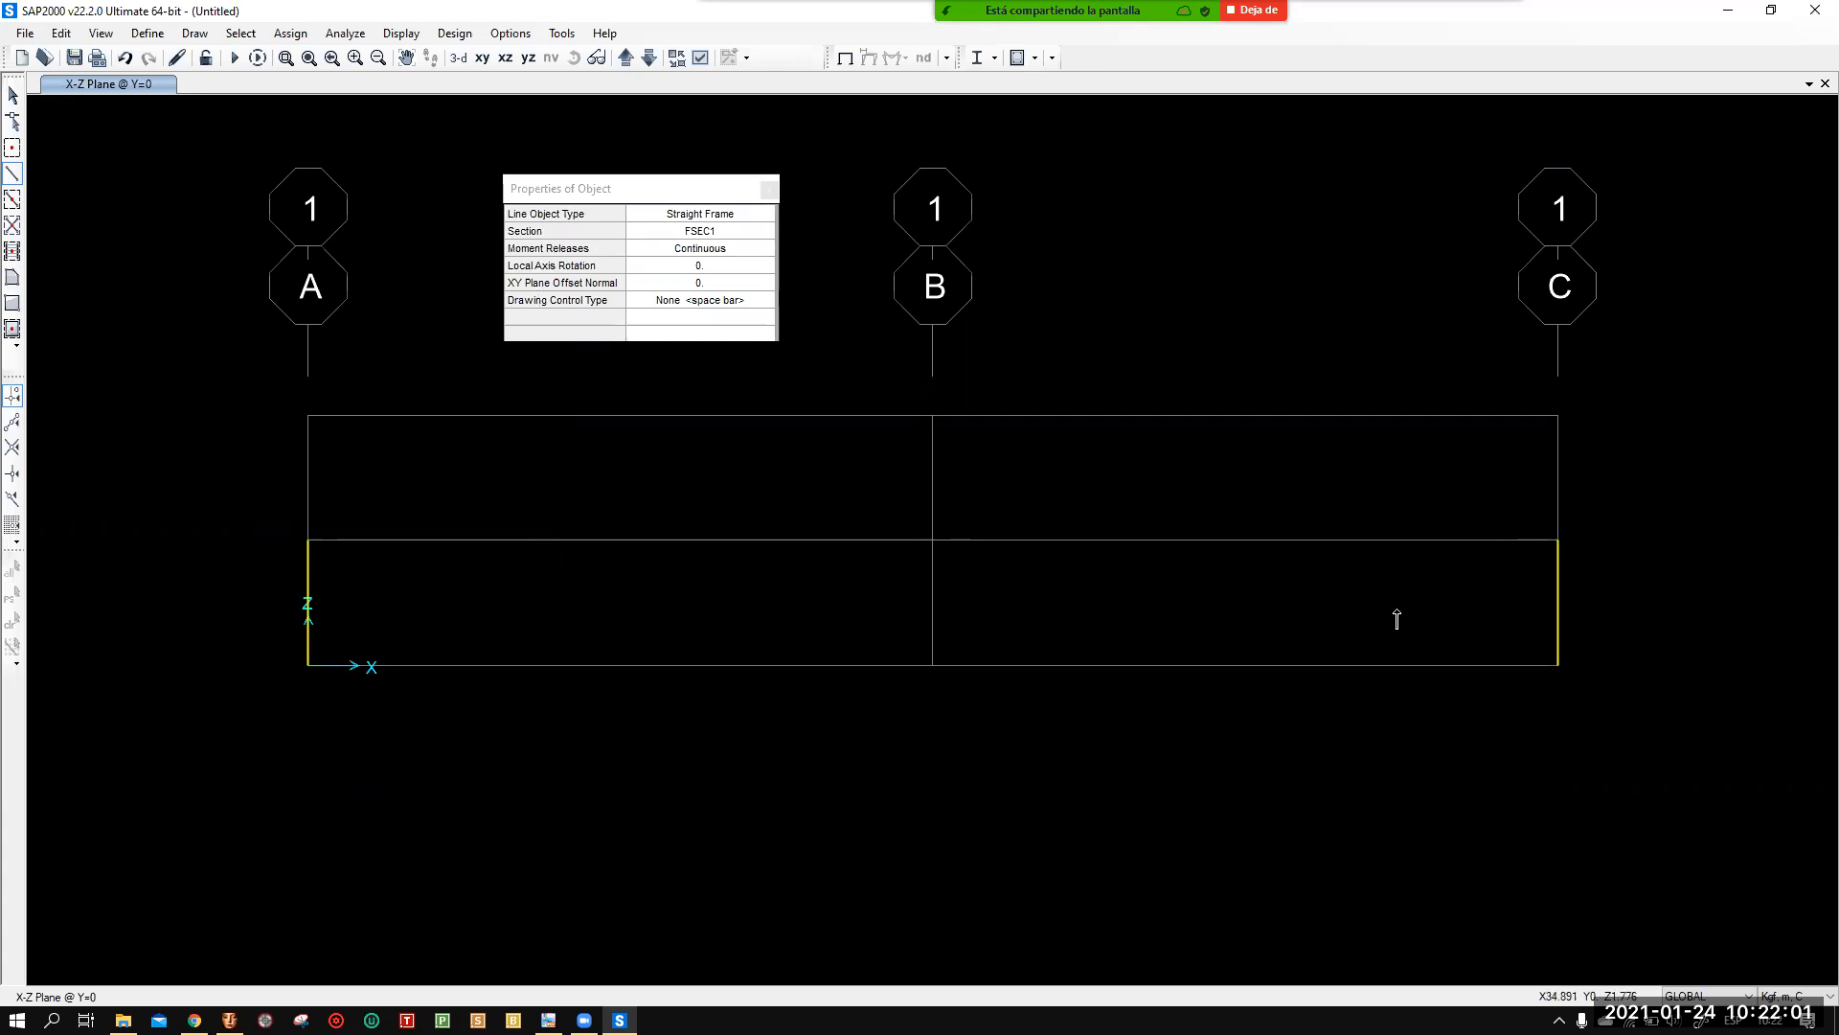
{"action": "key", "text": "Escape"}
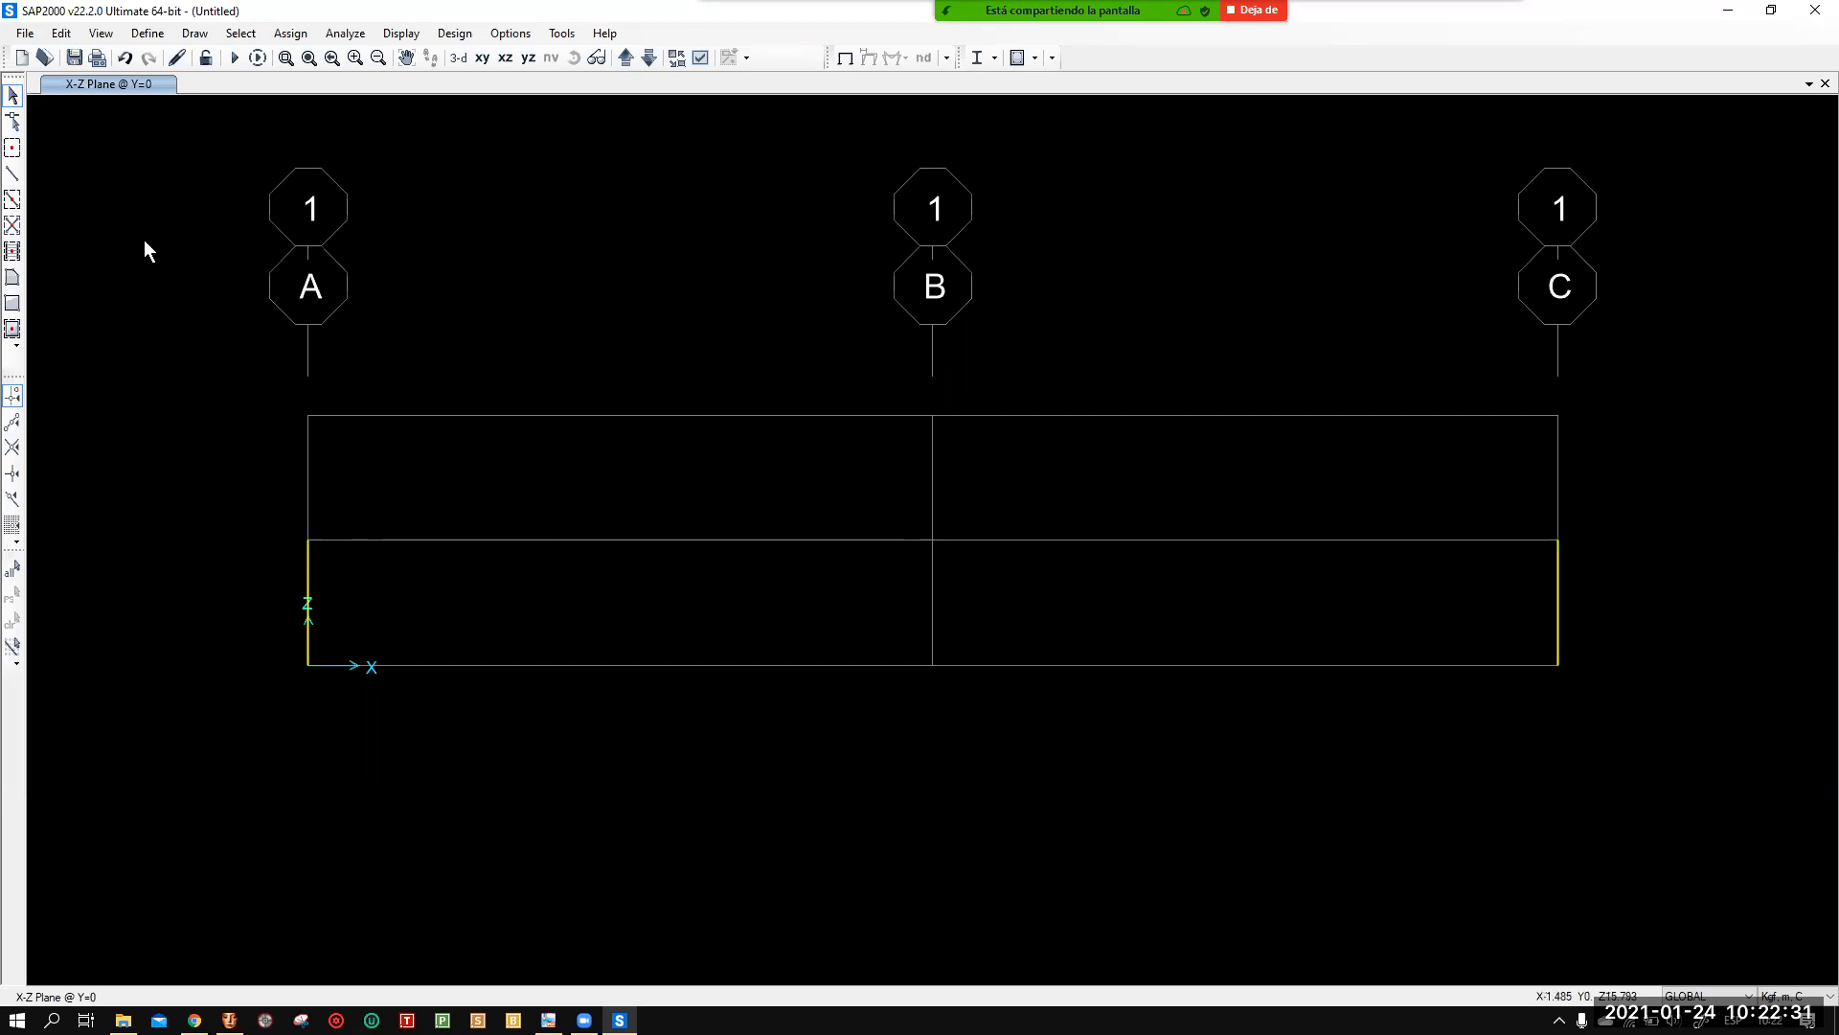
Draw a Curved Frame from the top of the column at A to the top of the column at C.
{"action": "left_click", "coordinate": [13, 178]}
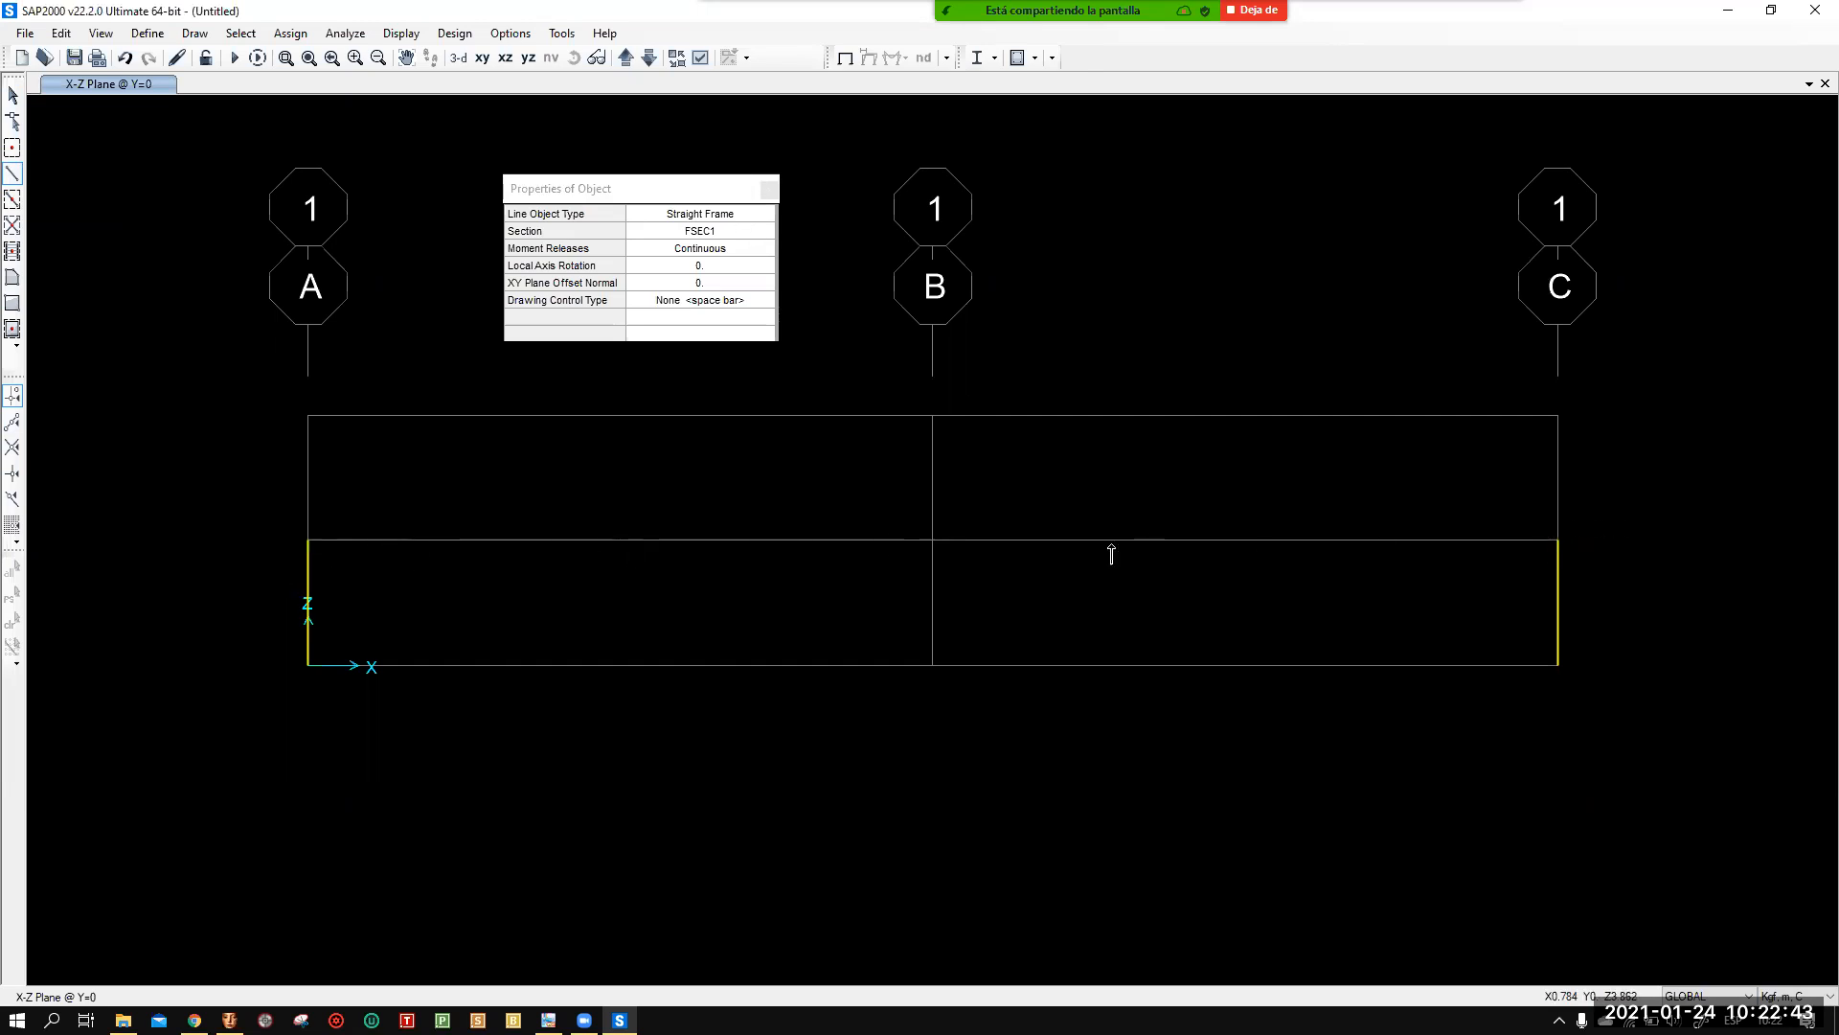
{"action": "left_click", "coordinate": [763, 215]}
{"action": "left_click", "coordinate": [767, 221]}
{"action": "left_click", "coordinate": [718, 248]}
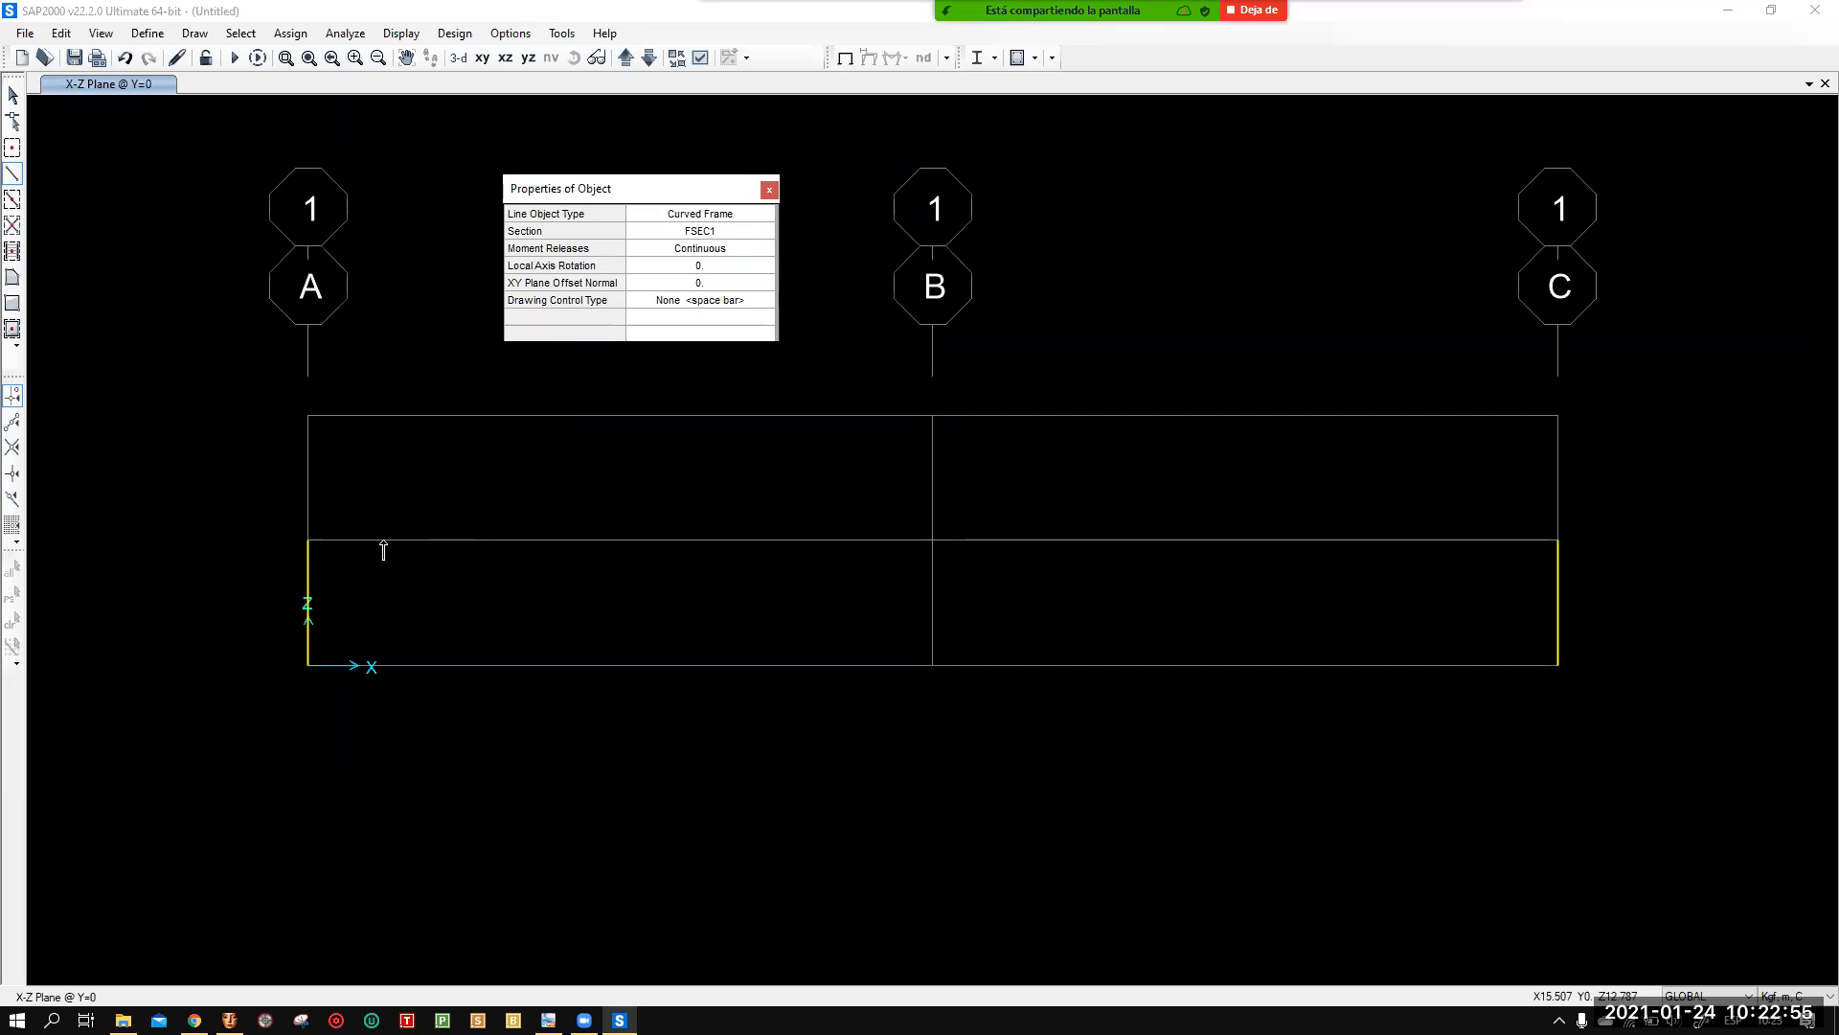
{"action": "left_click", "coordinate": [308, 540]}
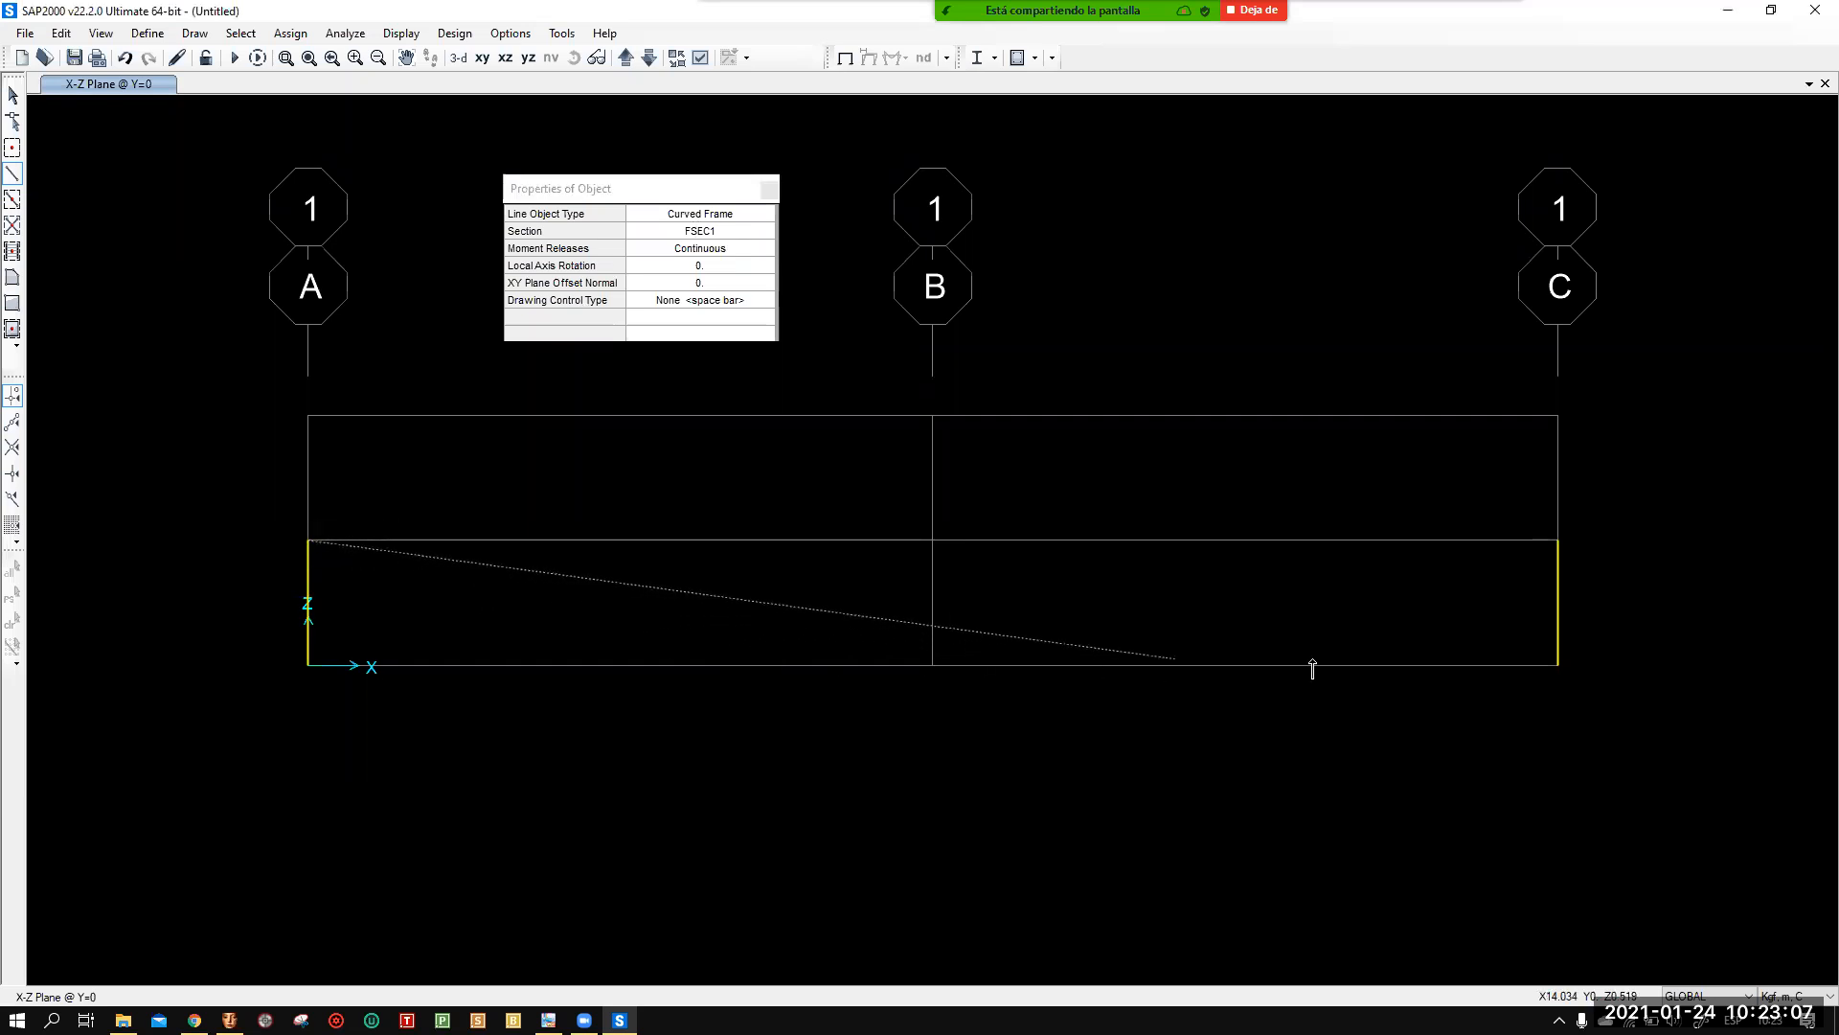
{"action": "left_click", "coordinate": [1557, 540]}
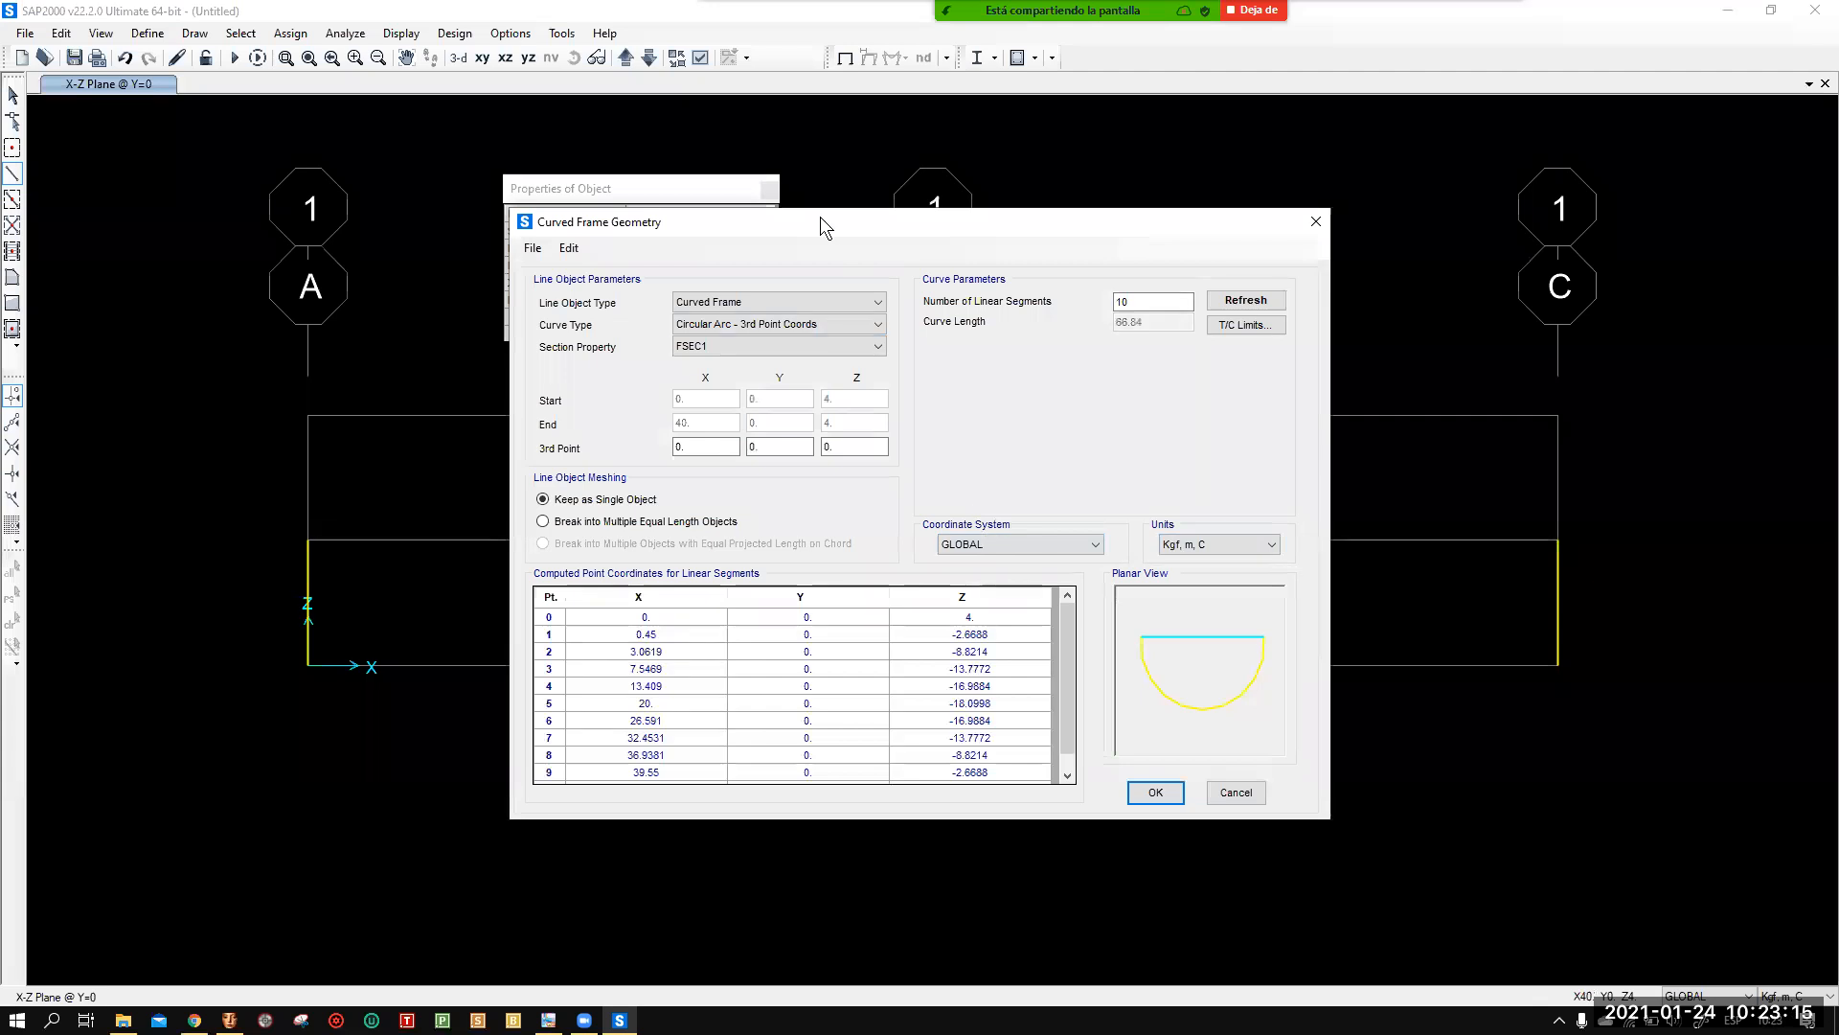
Set the curve type to Parabolic Arc - 3rd Point Coords, keeping Curved Frame as the line object type.
{"action": "left_click_drag", "start_coordinate": [876, 224], "coordinate": [1471, 208]}
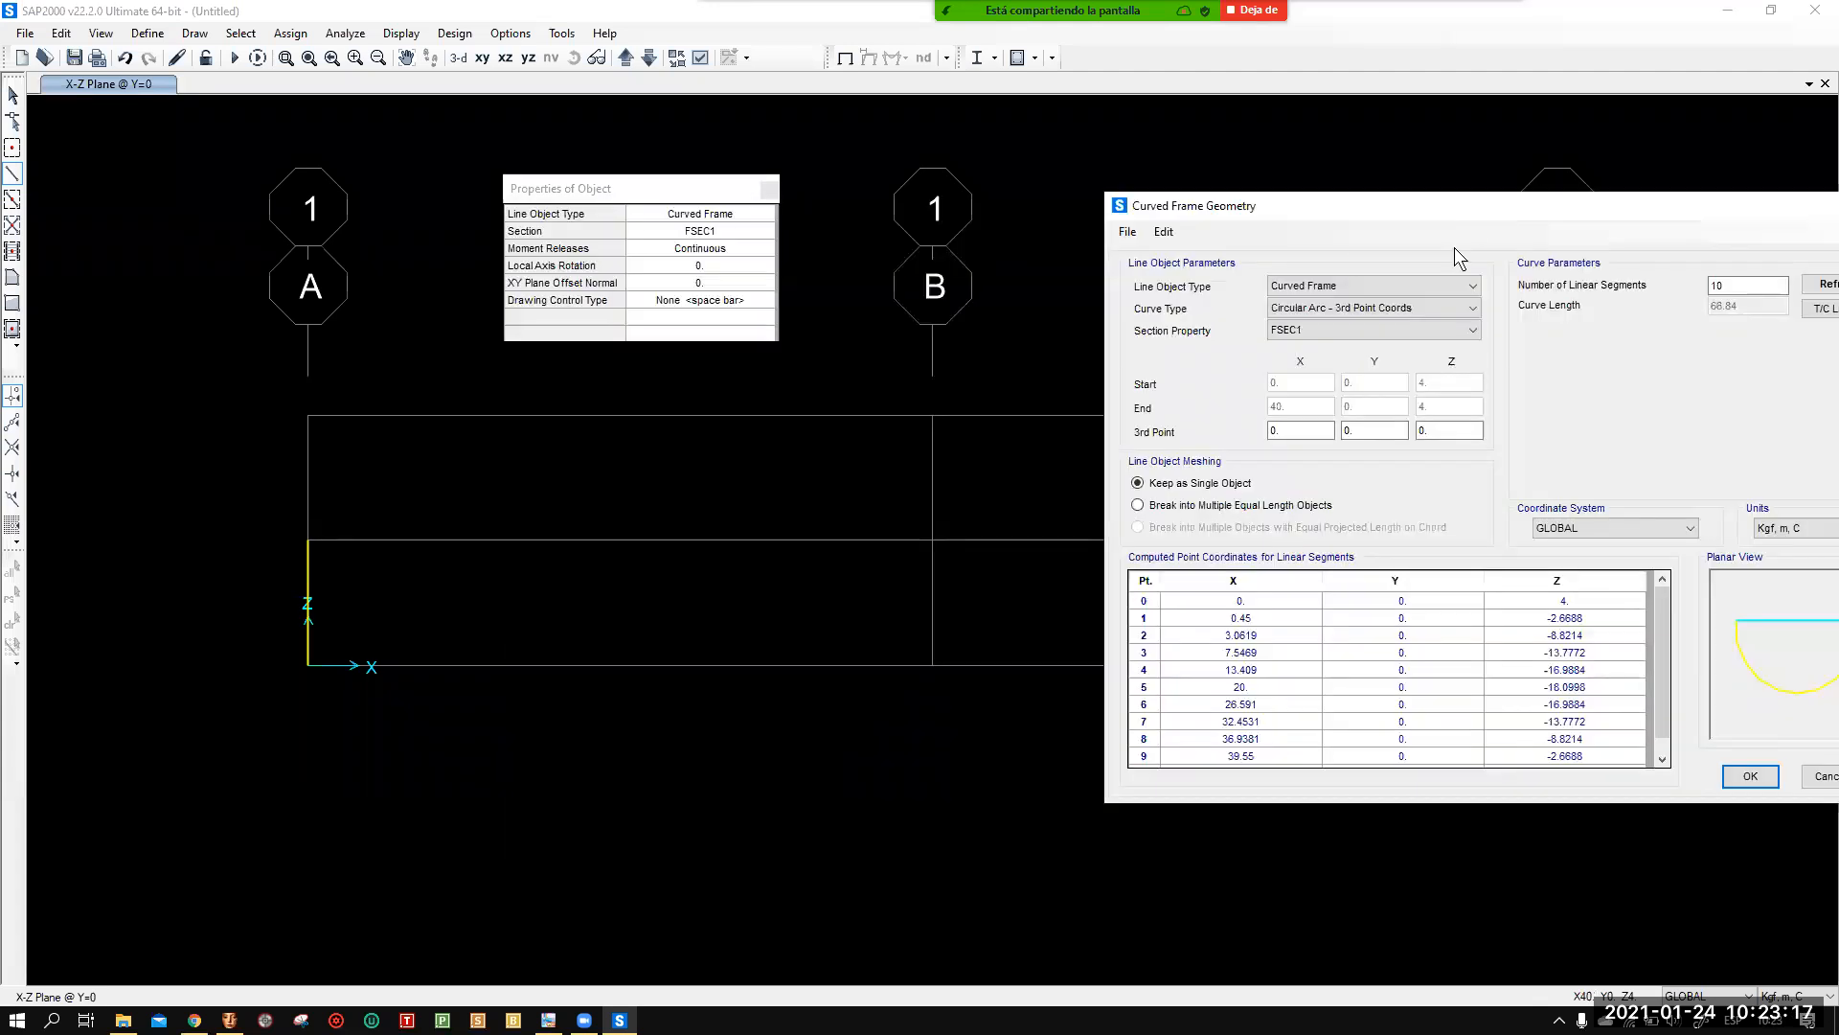
{"action": "left_click_drag", "start_coordinate": [1310, 211], "coordinate": [773, 759]}
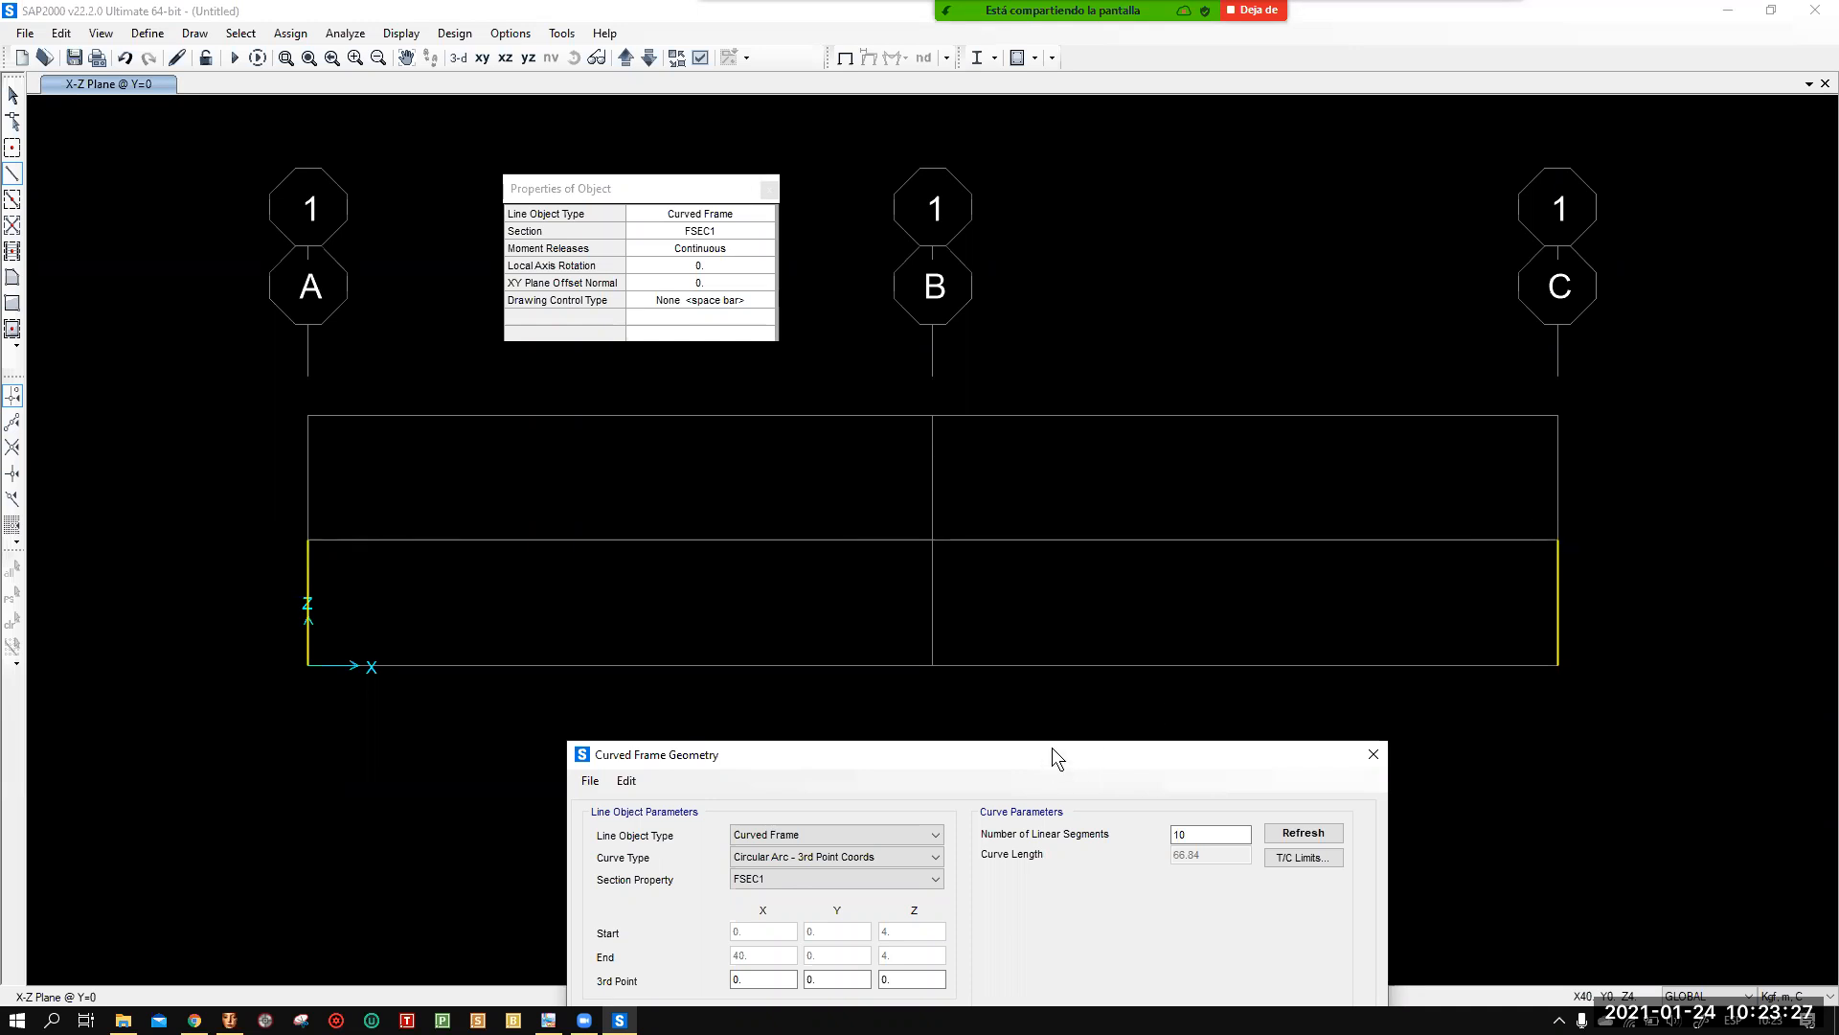
{"action": "left_click_drag", "start_coordinate": [1051, 747], "coordinate": [1590, 242]}
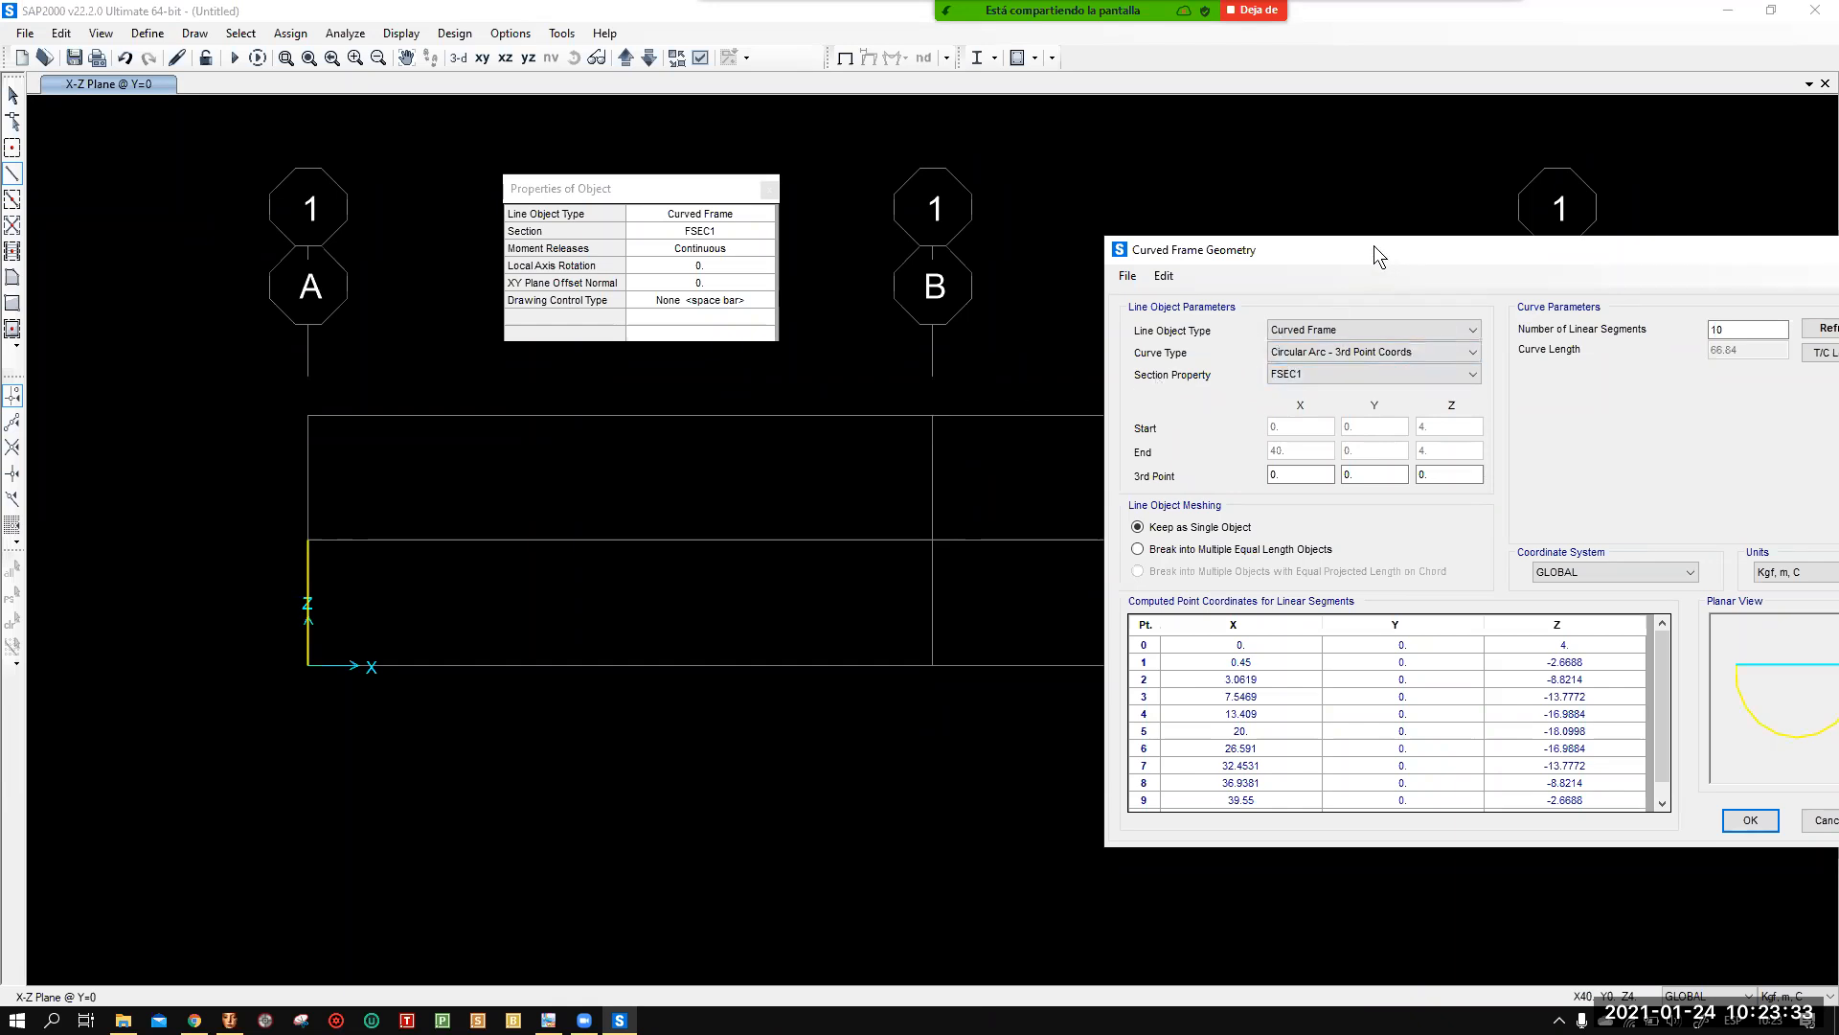
{"action": "left_click_drag", "start_coordinate": [1349, 247], "coordinate": [1195, 188]}
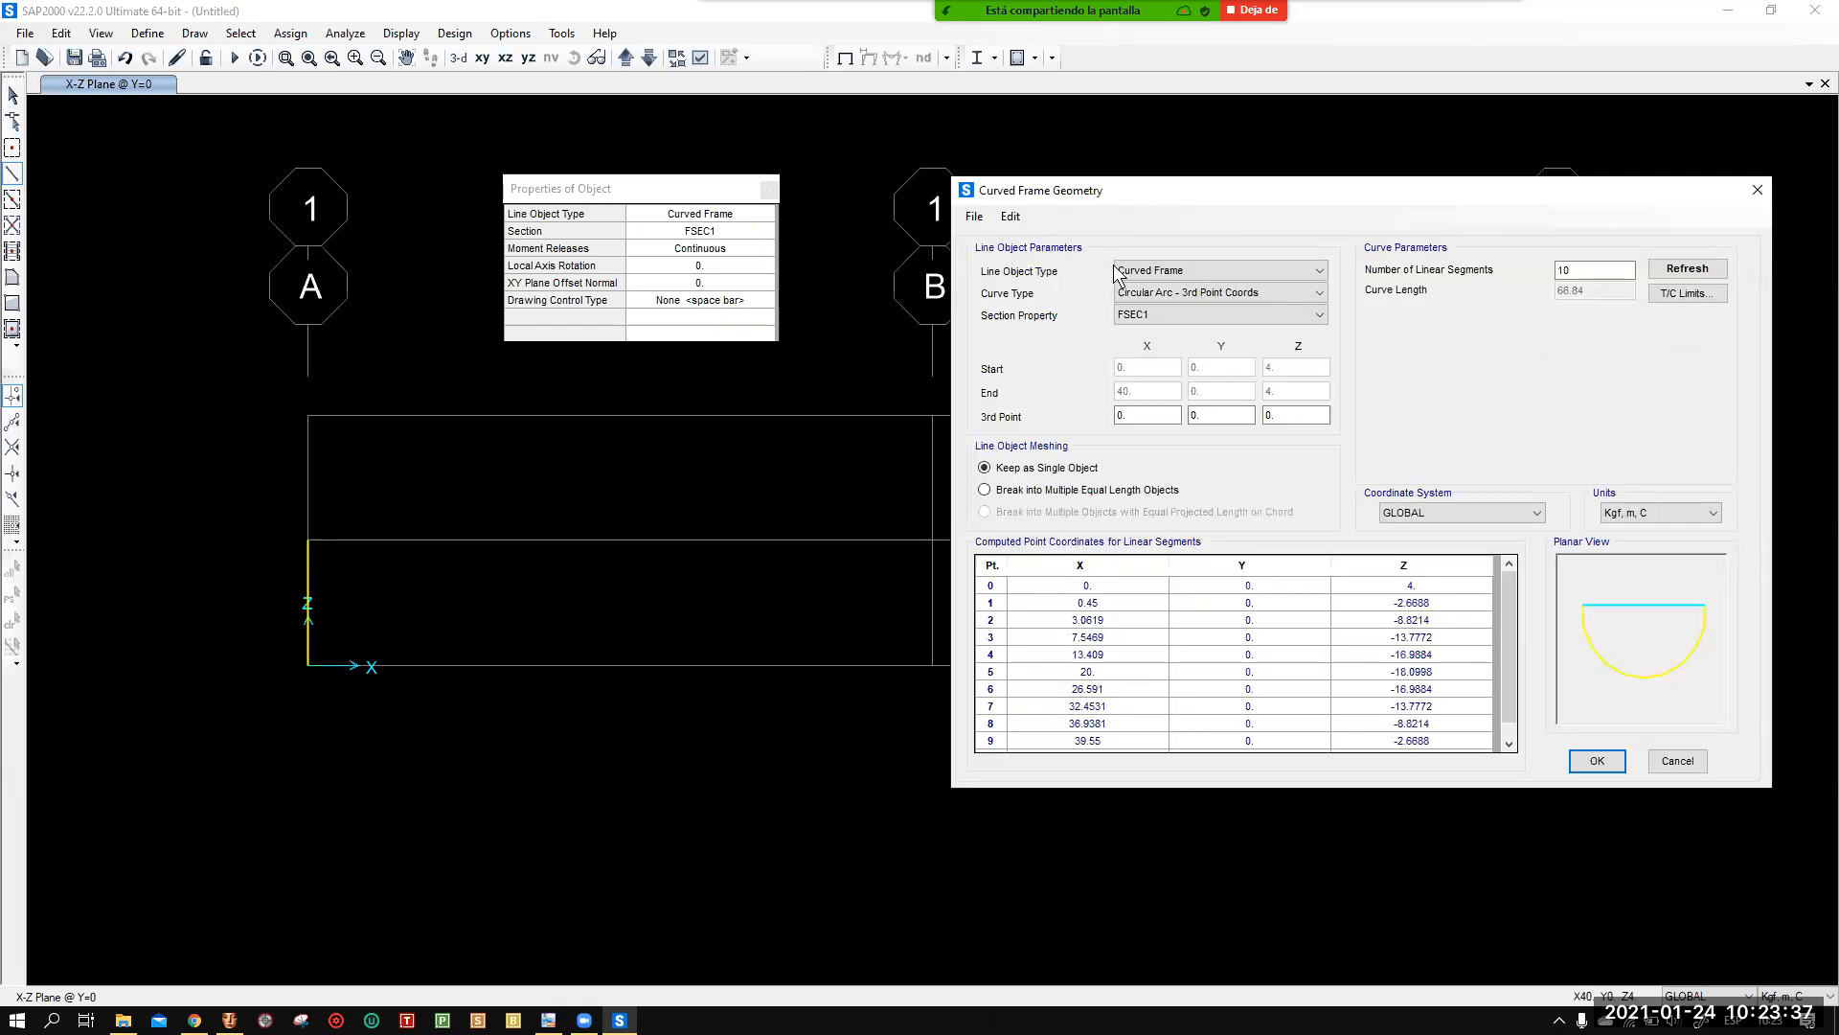
{"action": "left_click", "coordinate": [1168, 272]}
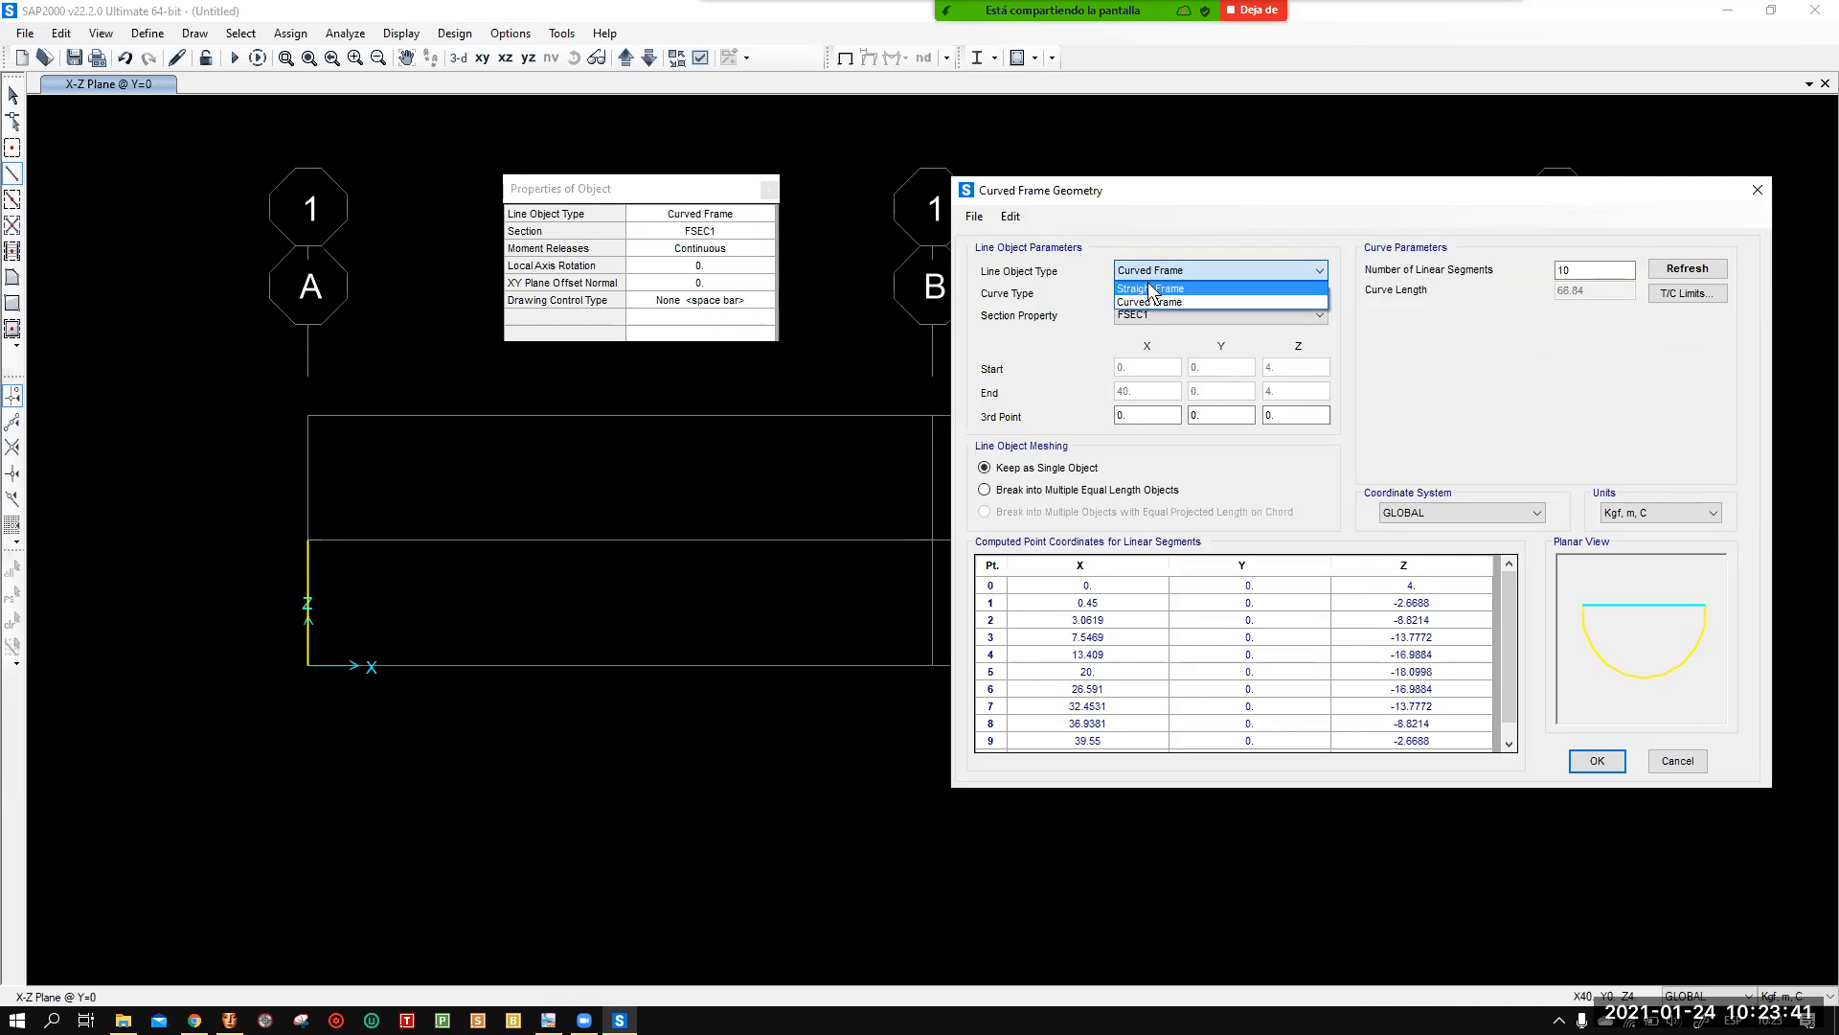
{"action": "left_click", "coordinate": [1140, 303]}
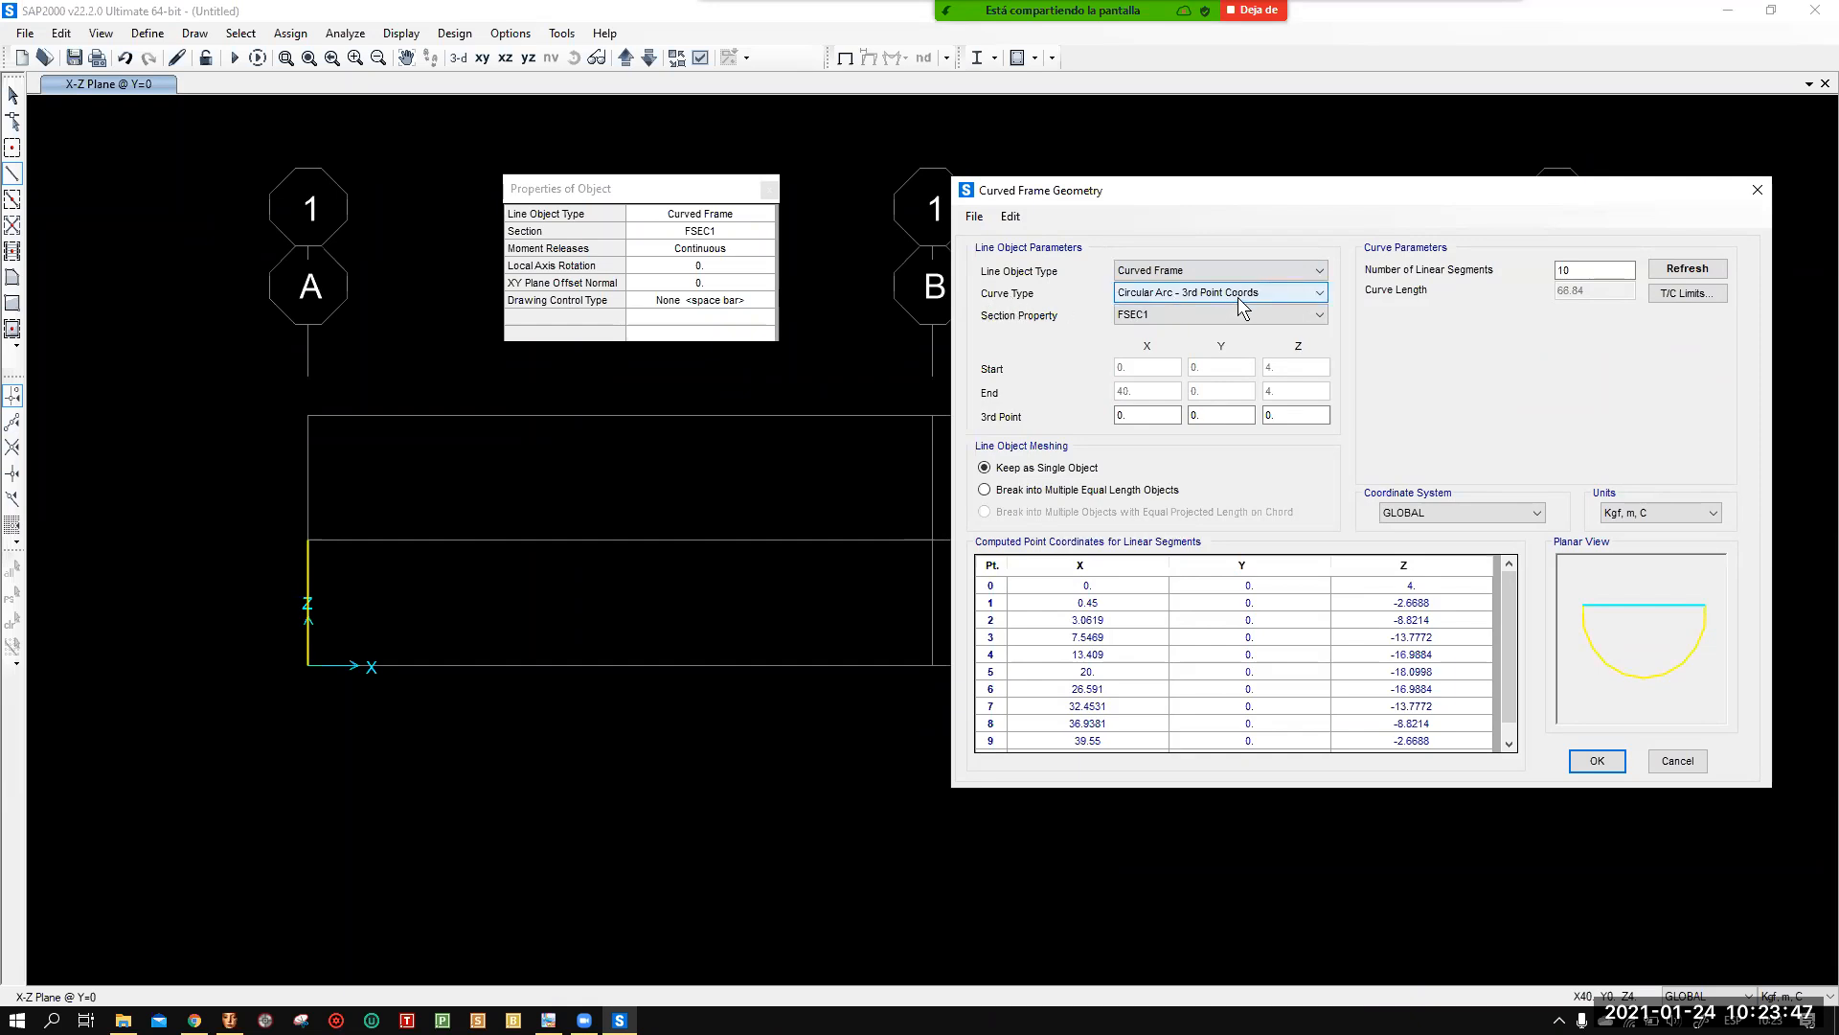
{"action": "left_click", "coordinate": [1238, 299]}
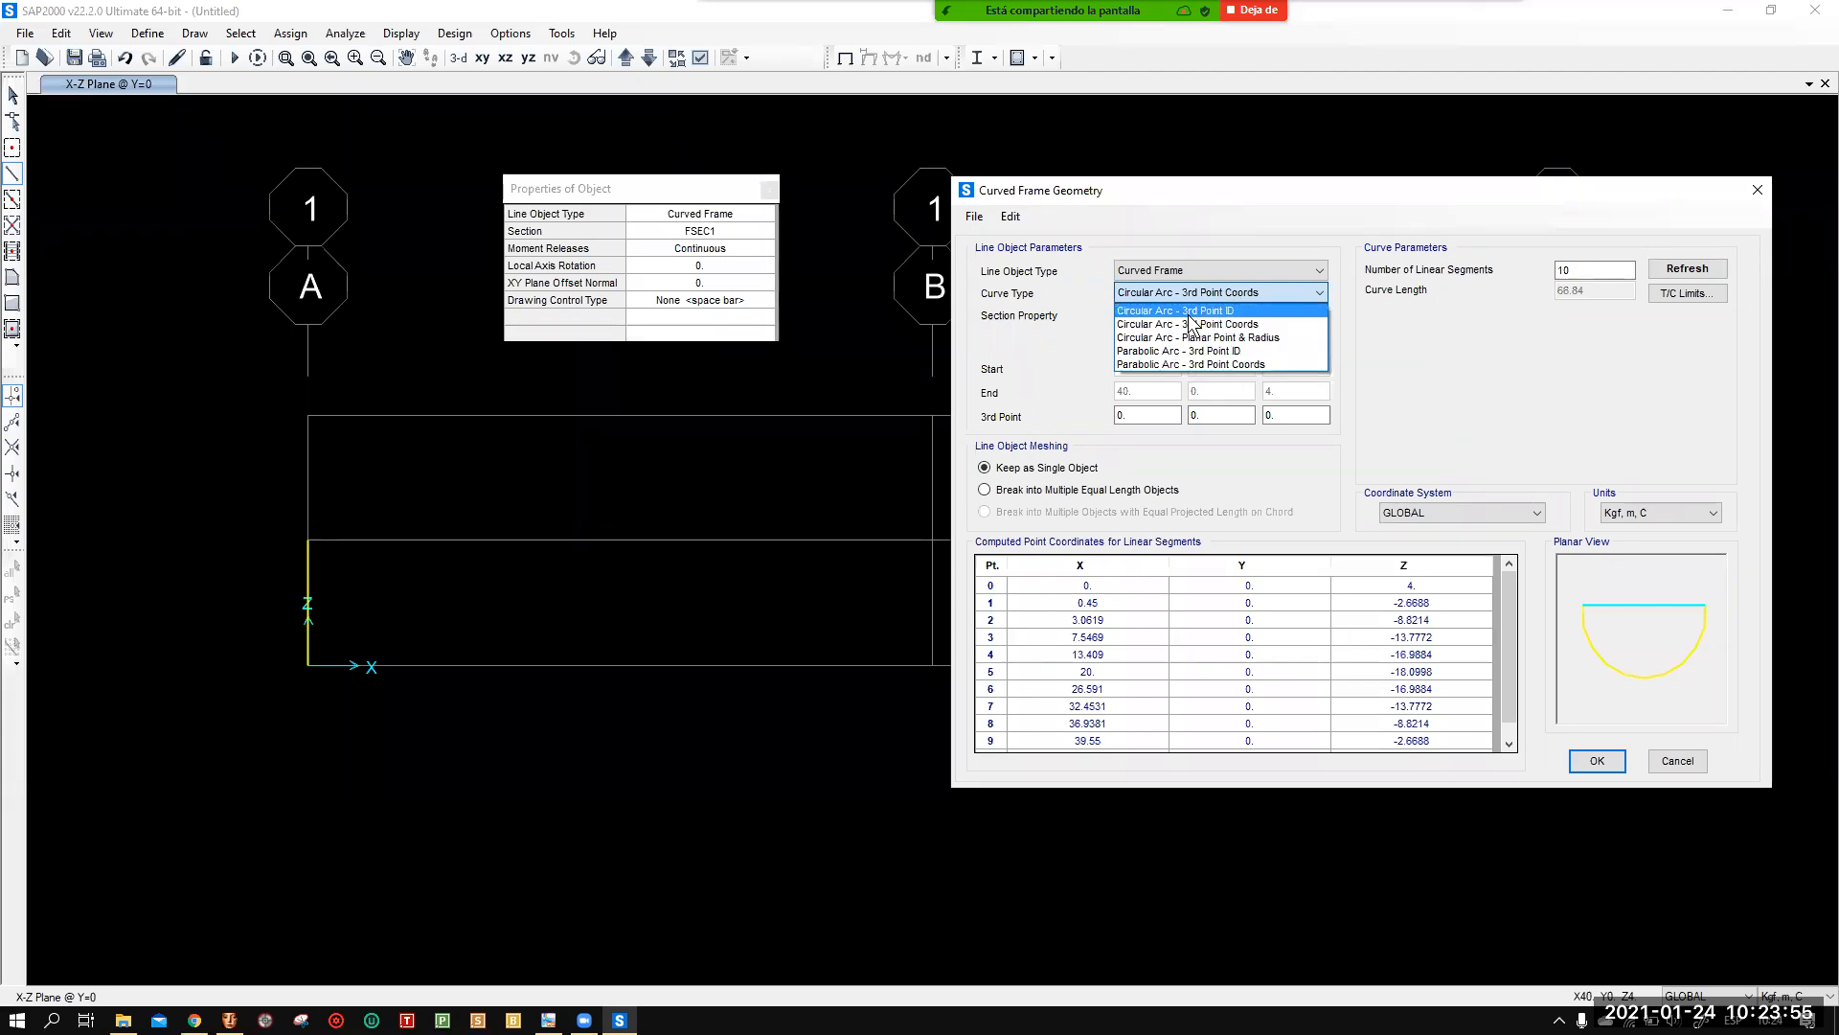
{"action": "left_click", "coordinate": [1176, 365]}
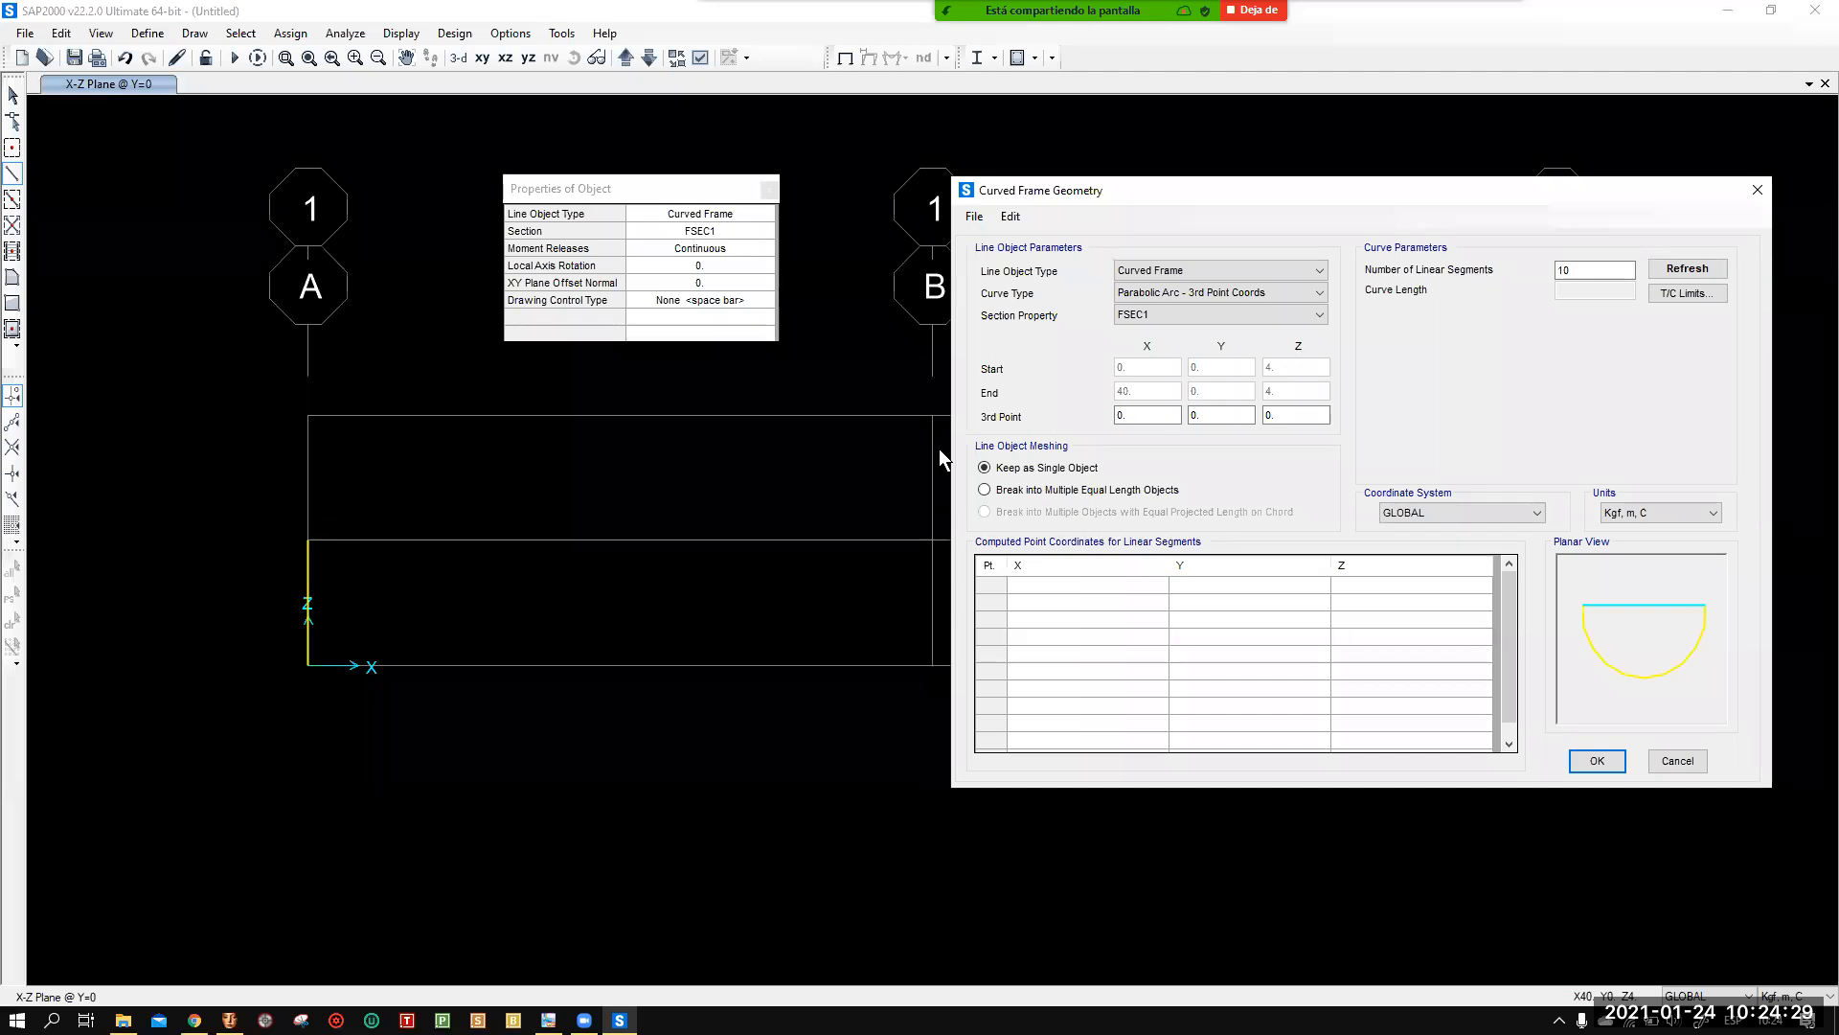
Set the arc's third point to X = 20 and Z = 8, leaving Y at 0.
{"action": "left_click", "coordinate": [1136, 415]}
{"action": "left_click_drag", "start_coordinate": [1136, 415], "coordinate": [1039, 418]}
{"action": "type", "text": "20"}
{"action": "key", "text": "Tab"}
{"action": "key", "text": "Tab"}
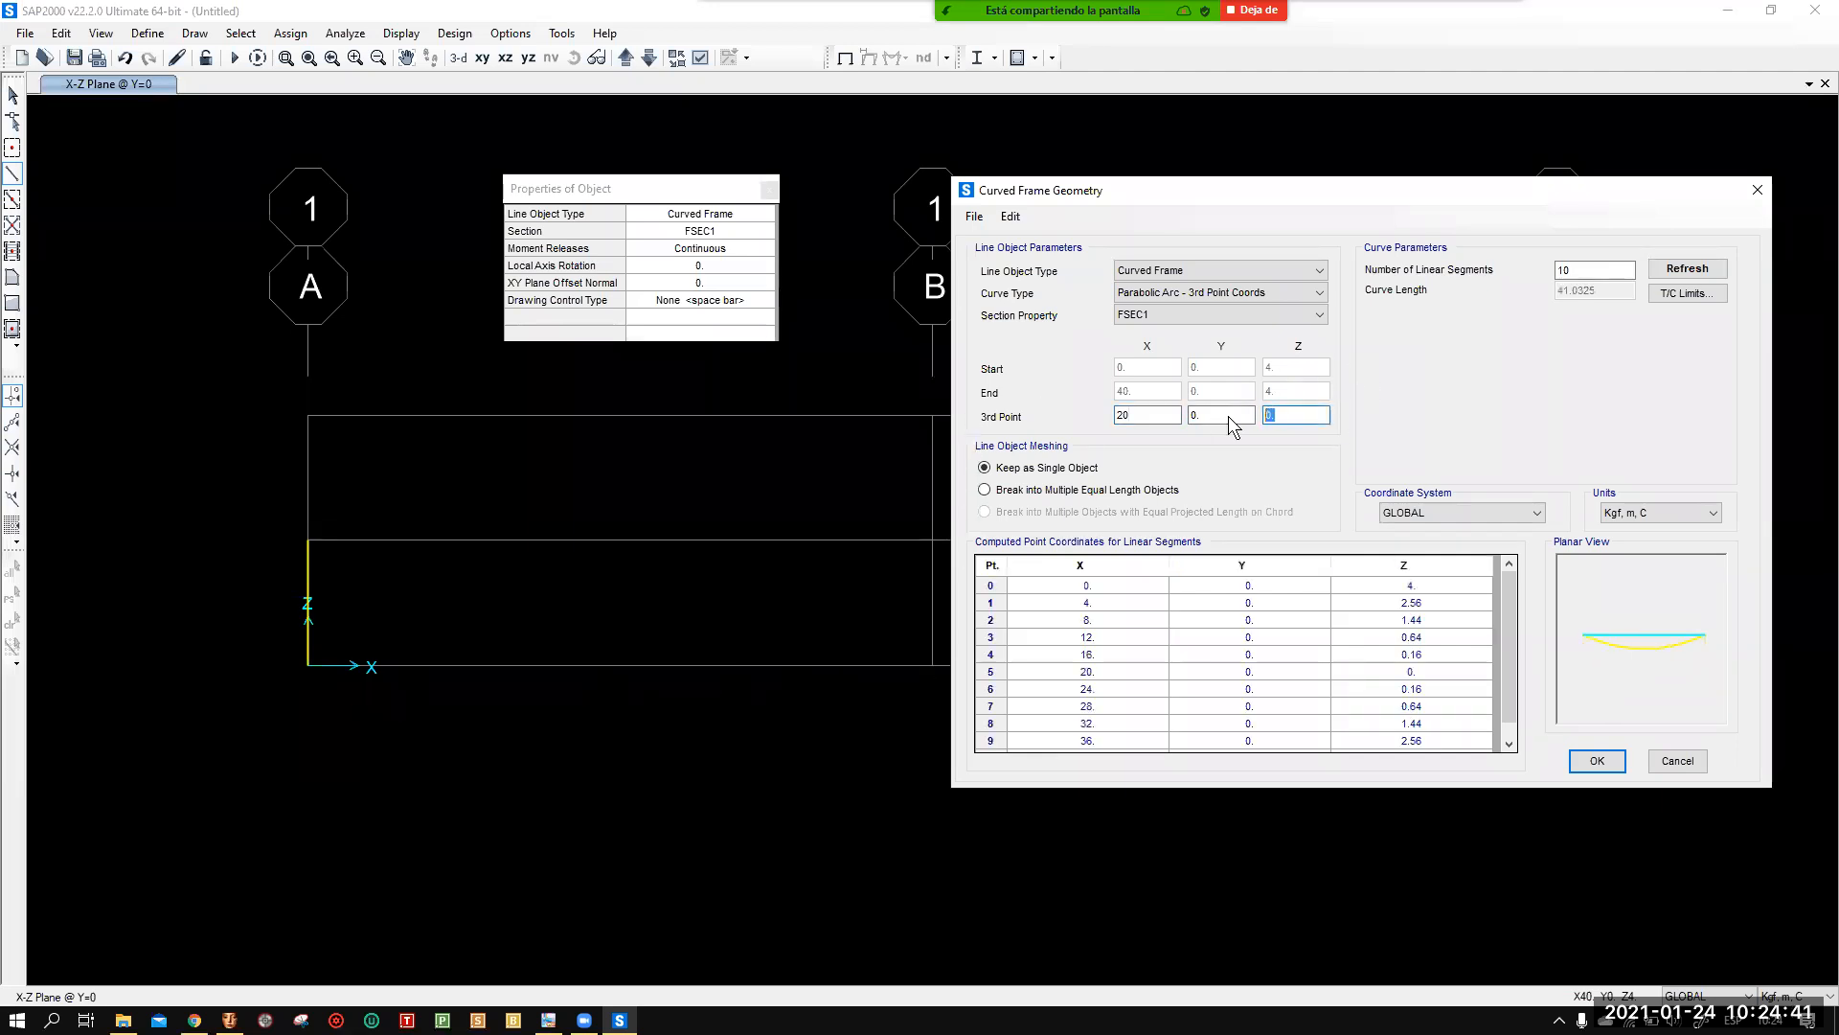
{"action": "type", "text": "8"}
{"action": "key", "text": "Tab"}
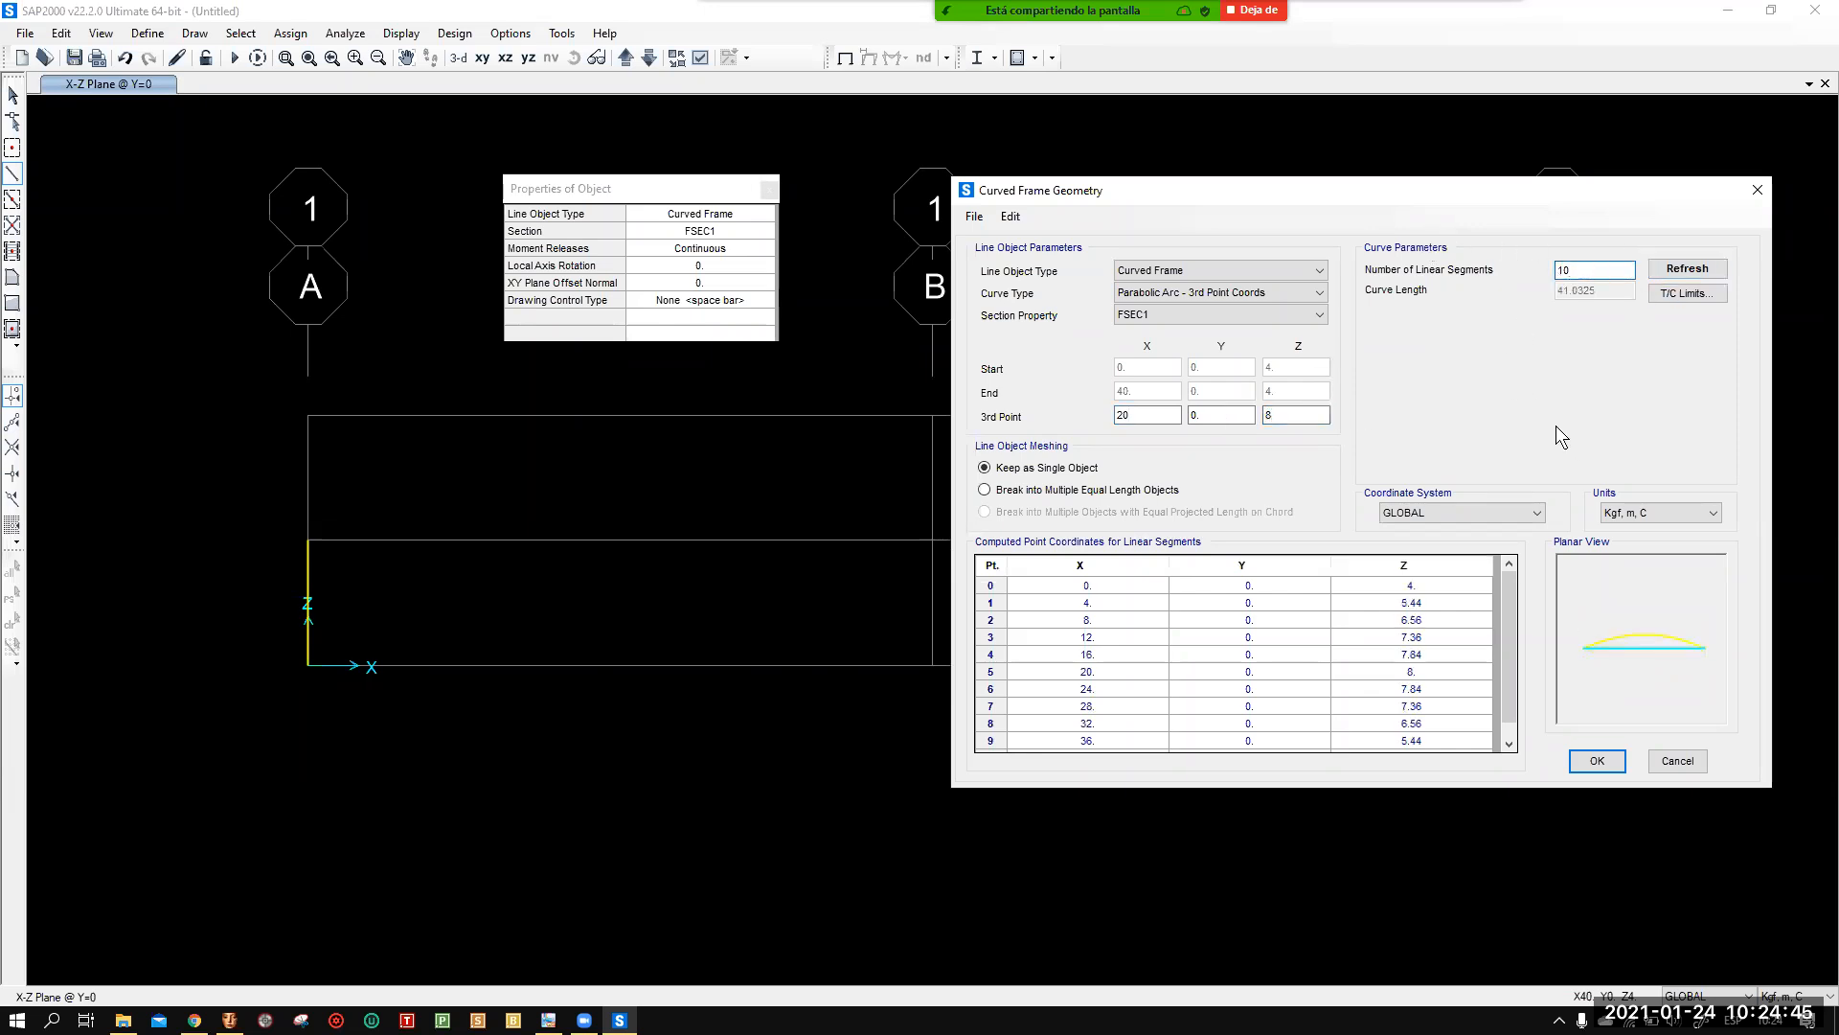
Set the number of linear segments to 20, refresh the curve and review its computed point coordinates.
{"action": "left_click_drag", "start_coordinate": [1454, 203], "coordinate": [1069, 179]}
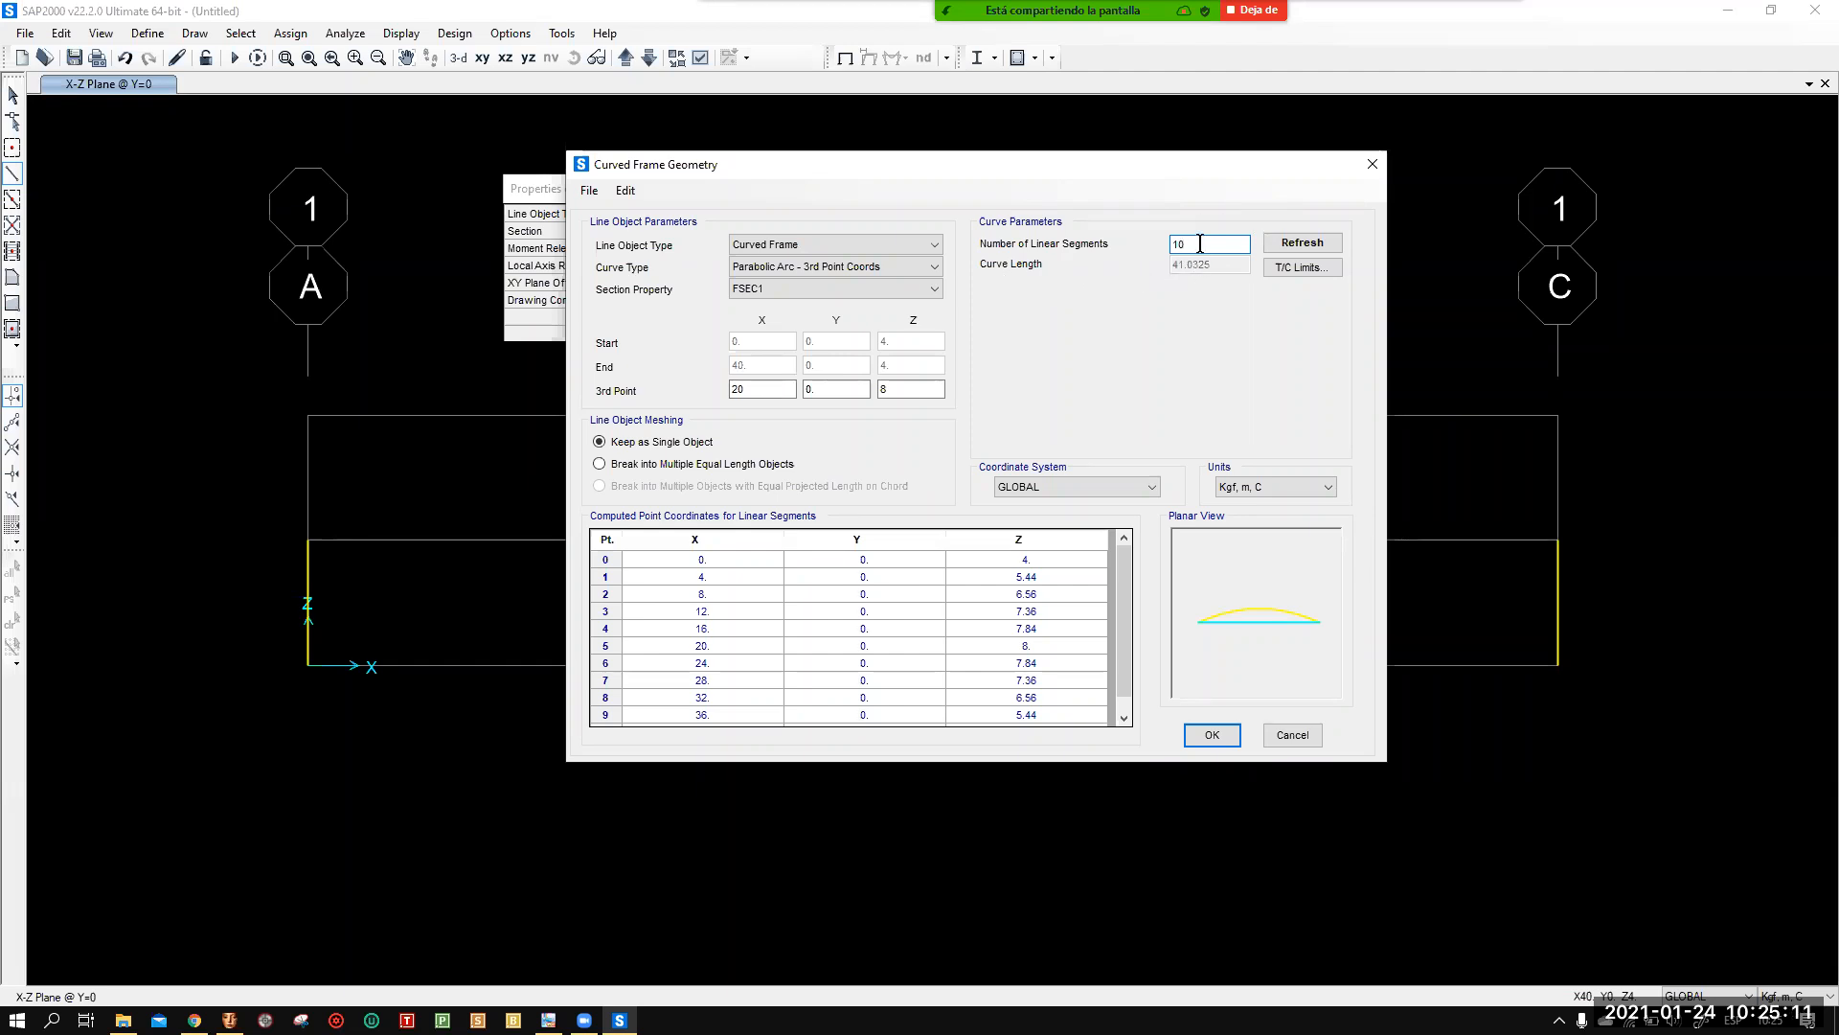
{"action": "left_click", "coordinate": [1010, 177]}
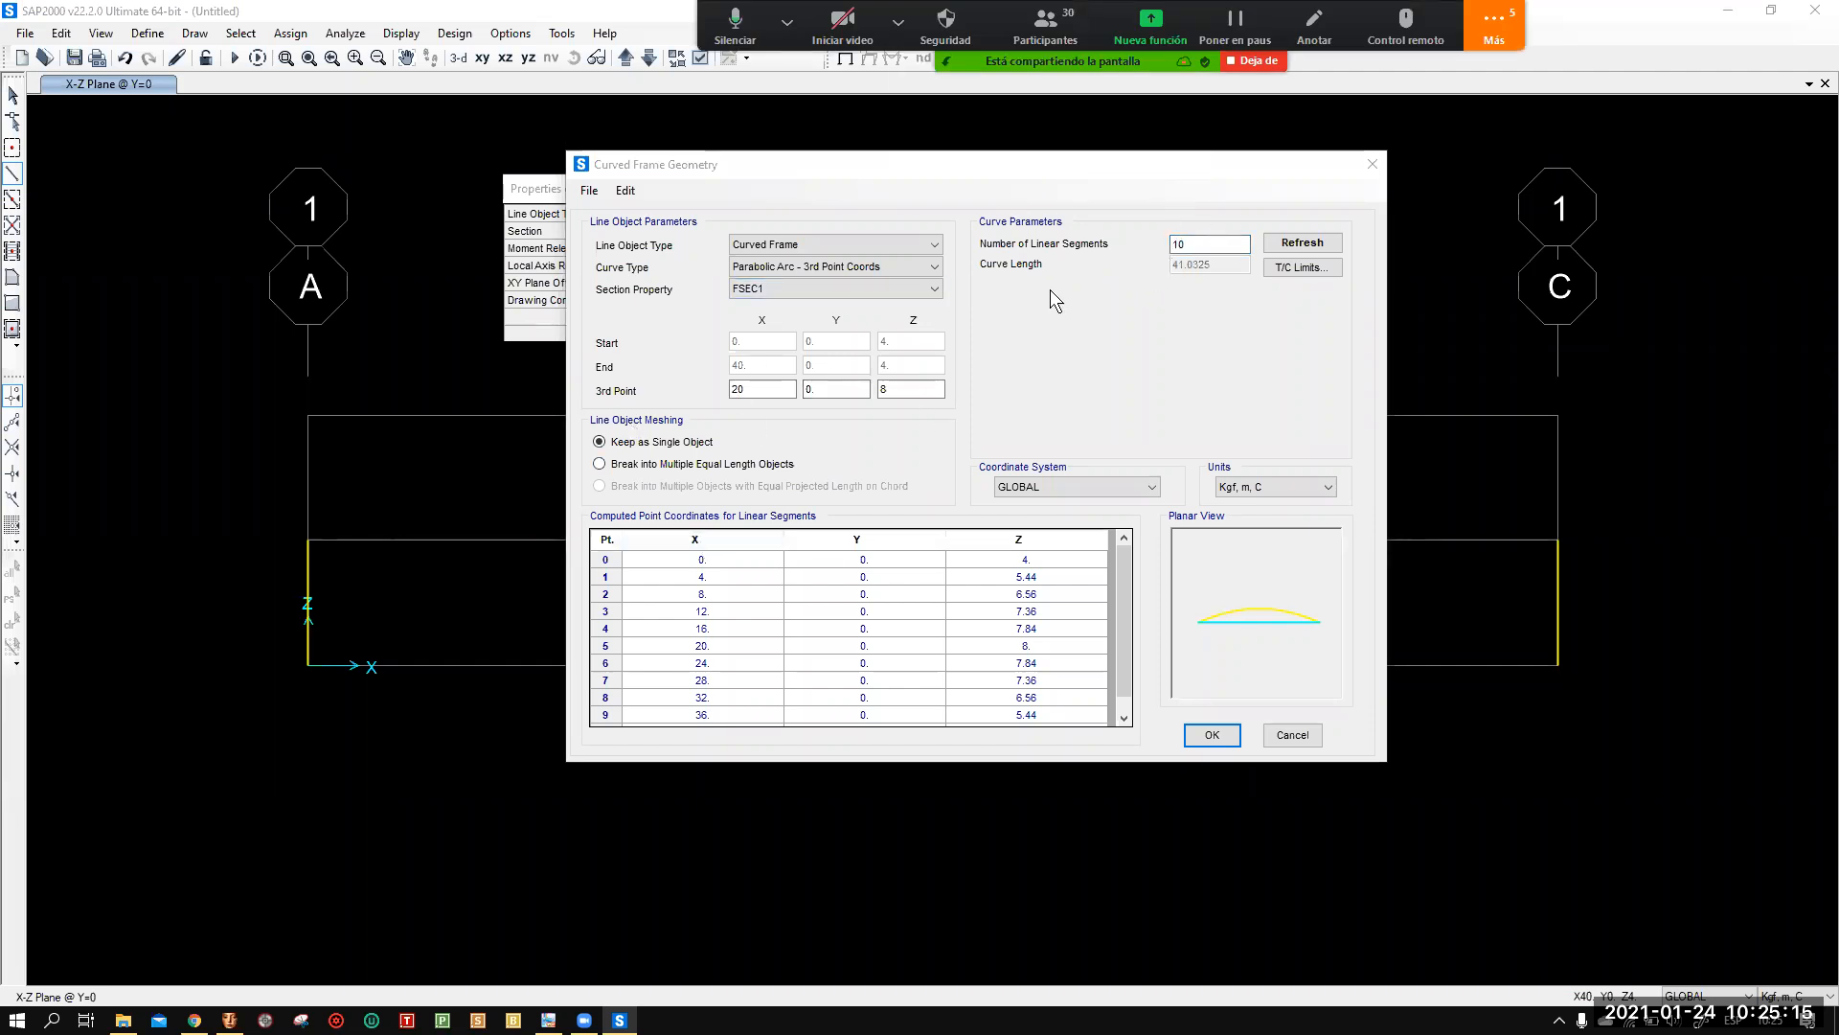
{"action": "double_click", "coordinate": [1194, 243]}
{"action": "type", "text": "20"}
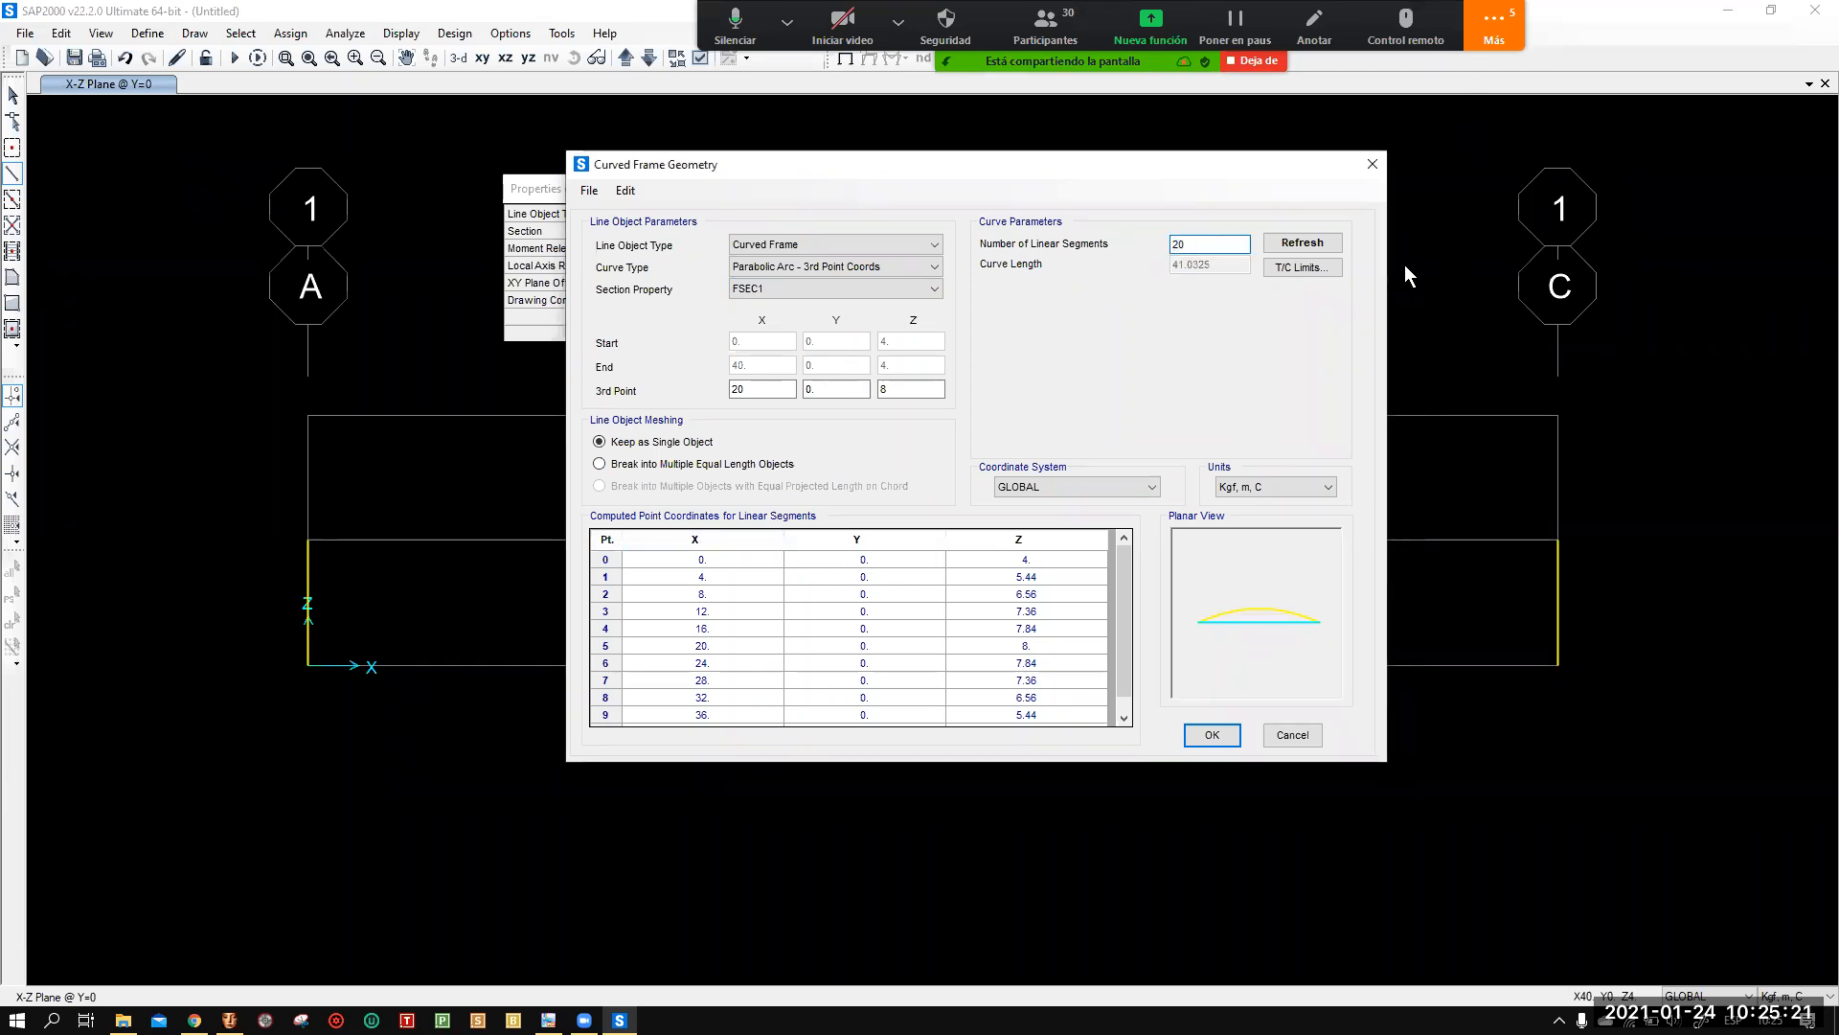
{"action": "left_click_drag", "start_coordinate": [1128, 586], "coordinate": [1129, 646]}
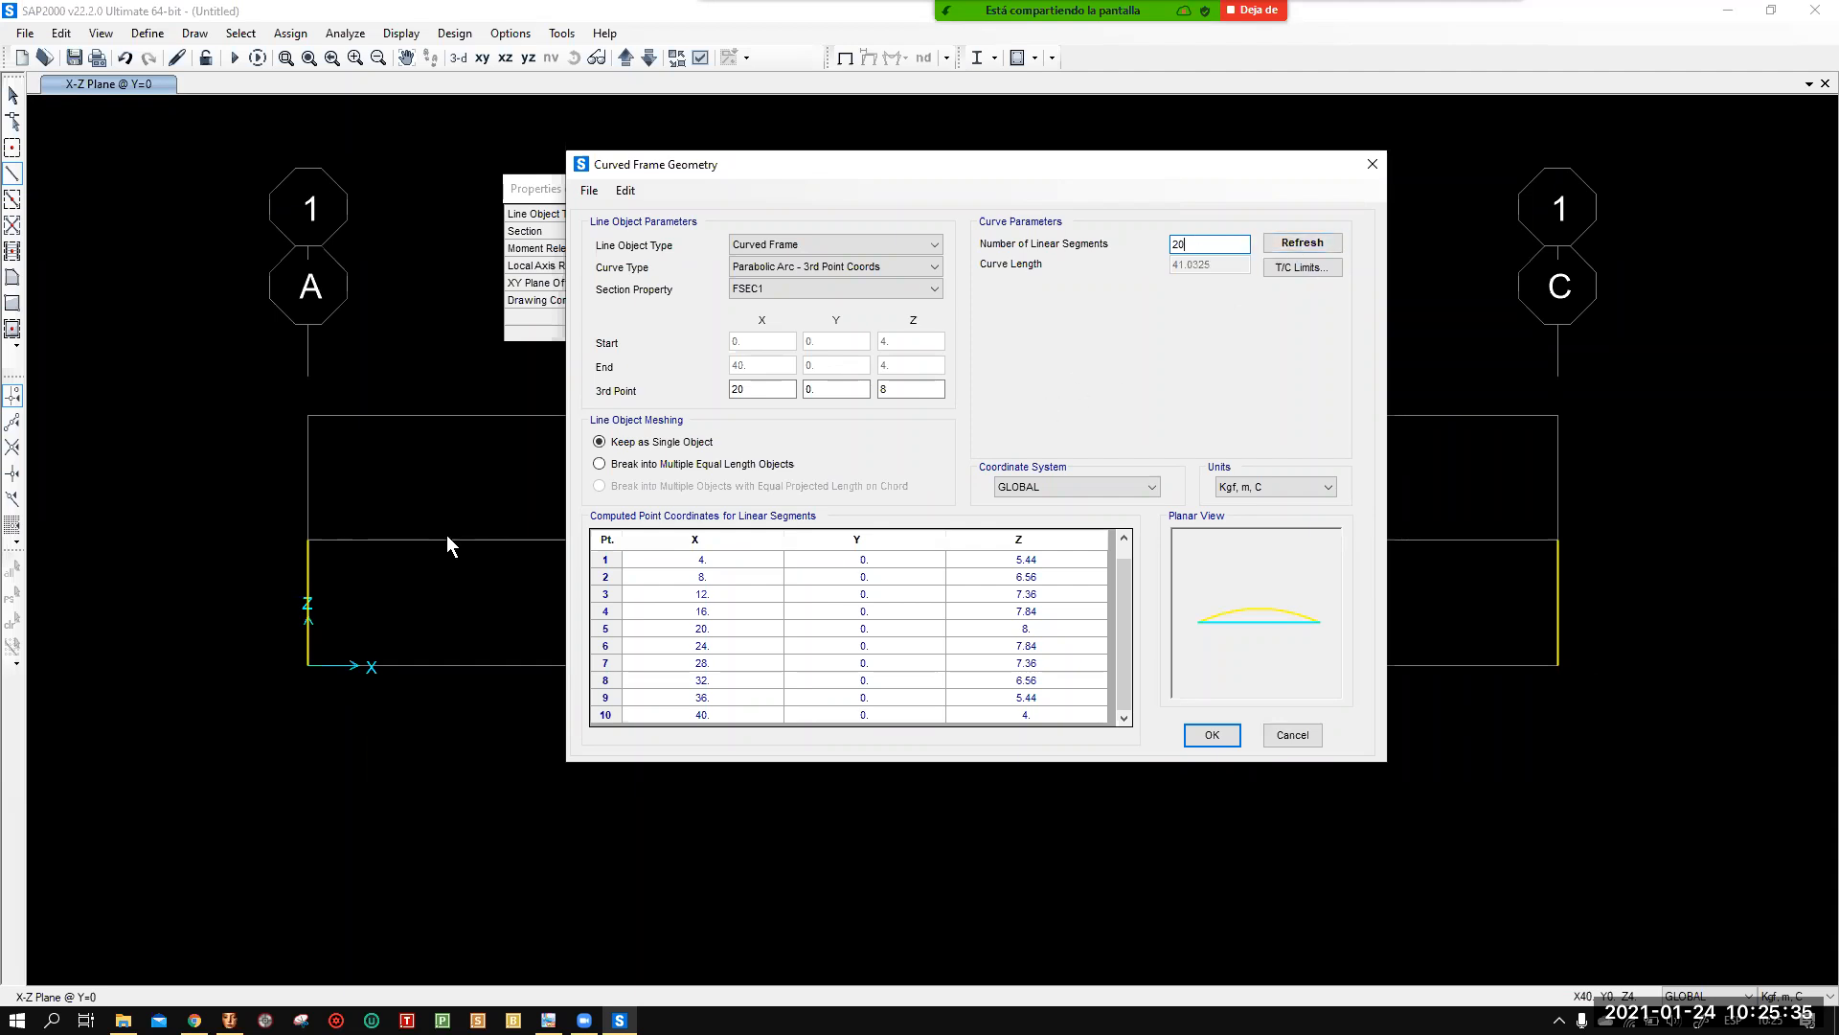
{"action": "left_click", "coordinate": [1301, 243]}
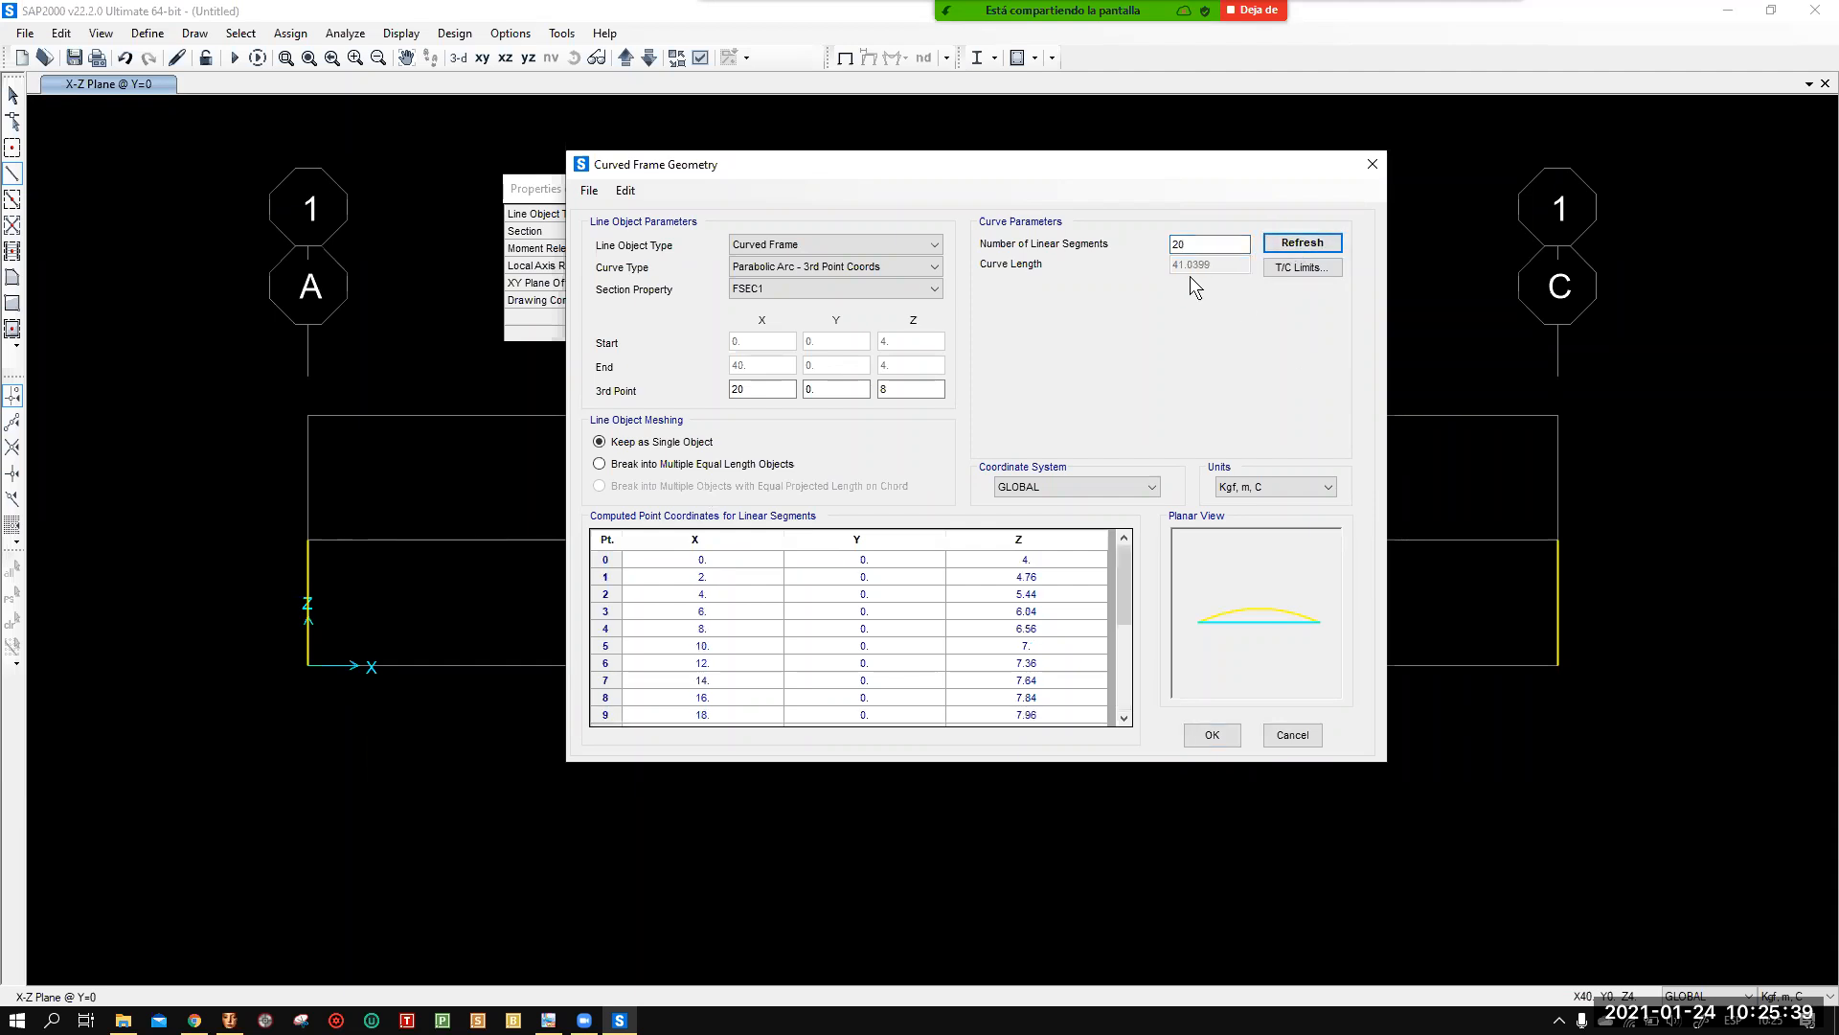
{"action": "left_click_drag", "start_coordinate": [1120, 572], "coordinate": [1124, 705]}
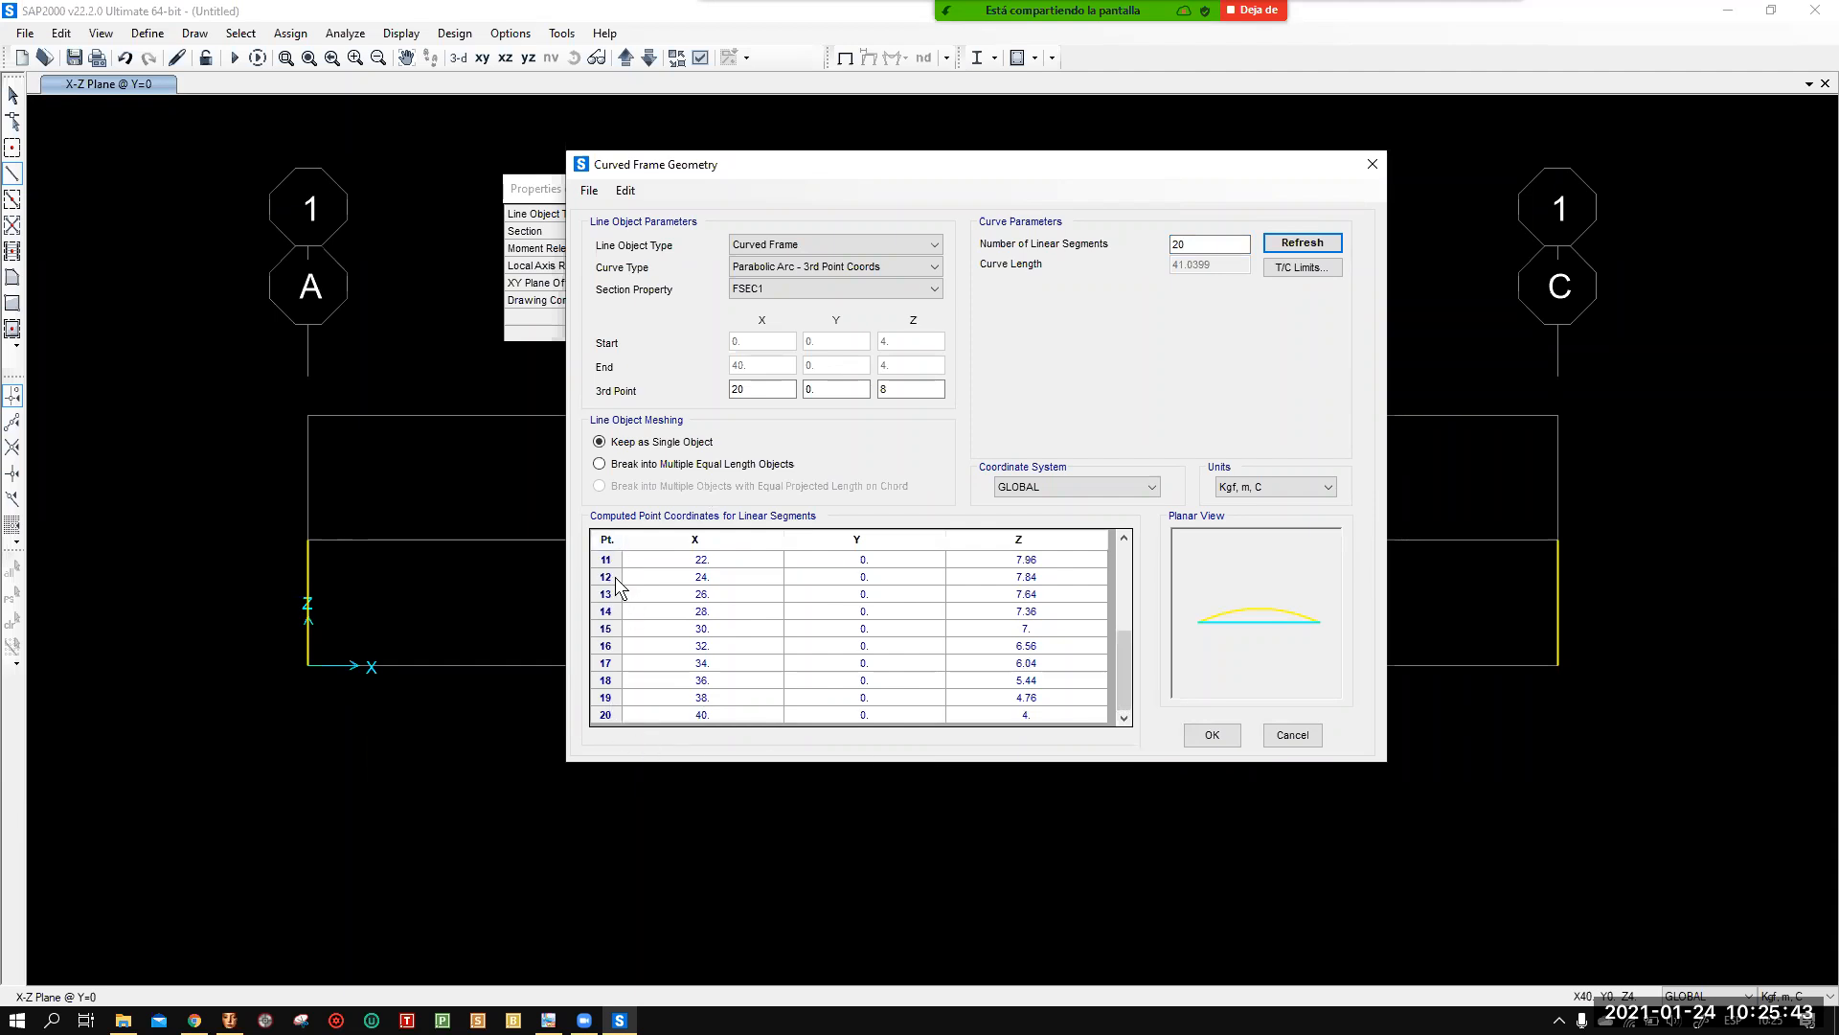
{"action": "scroll", "coordinate": [644, 613], "scroll_direction": "up", "scroll_amount": 4}
{"action": "scroll", "coordinate": [651, 583], "scroll_direction": "down", "scroll_amount": 4}
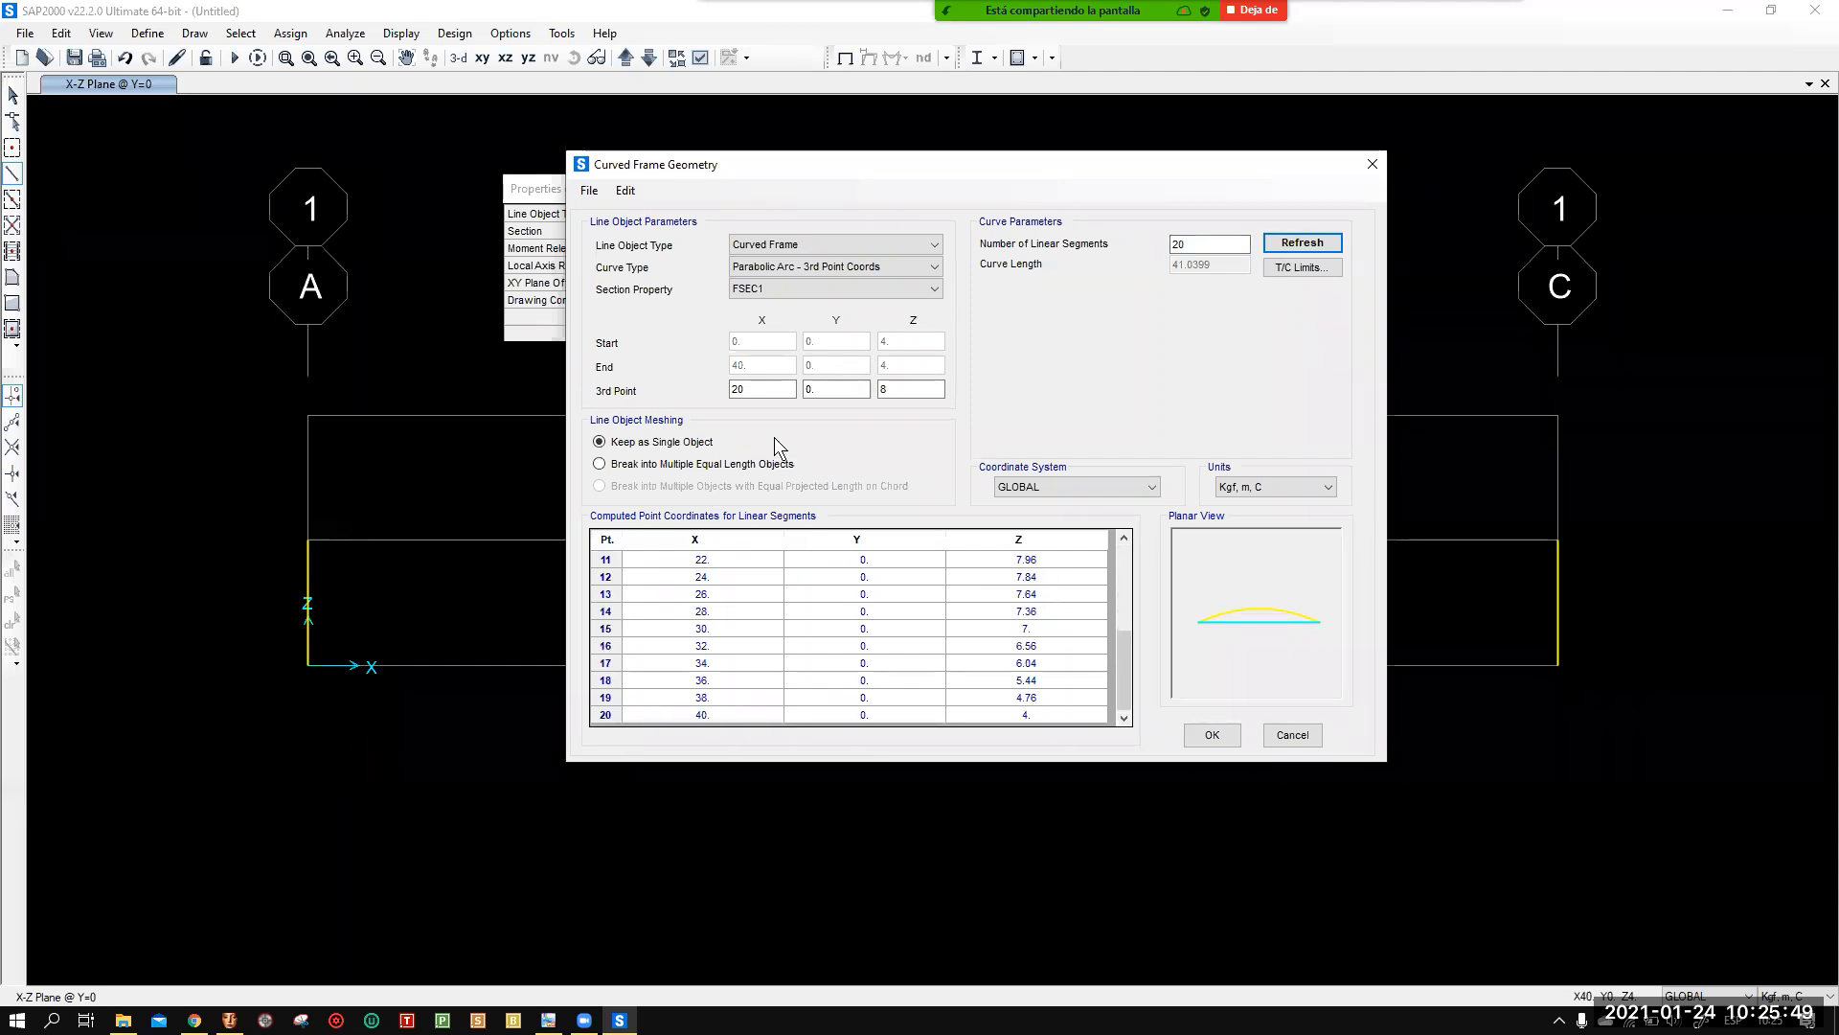
Set the curve's number of linear segments to 40, keep the third point's Y at 0, and create the parabolic beam.
{"action": "double_click", "coordinate": [1187, 243]}
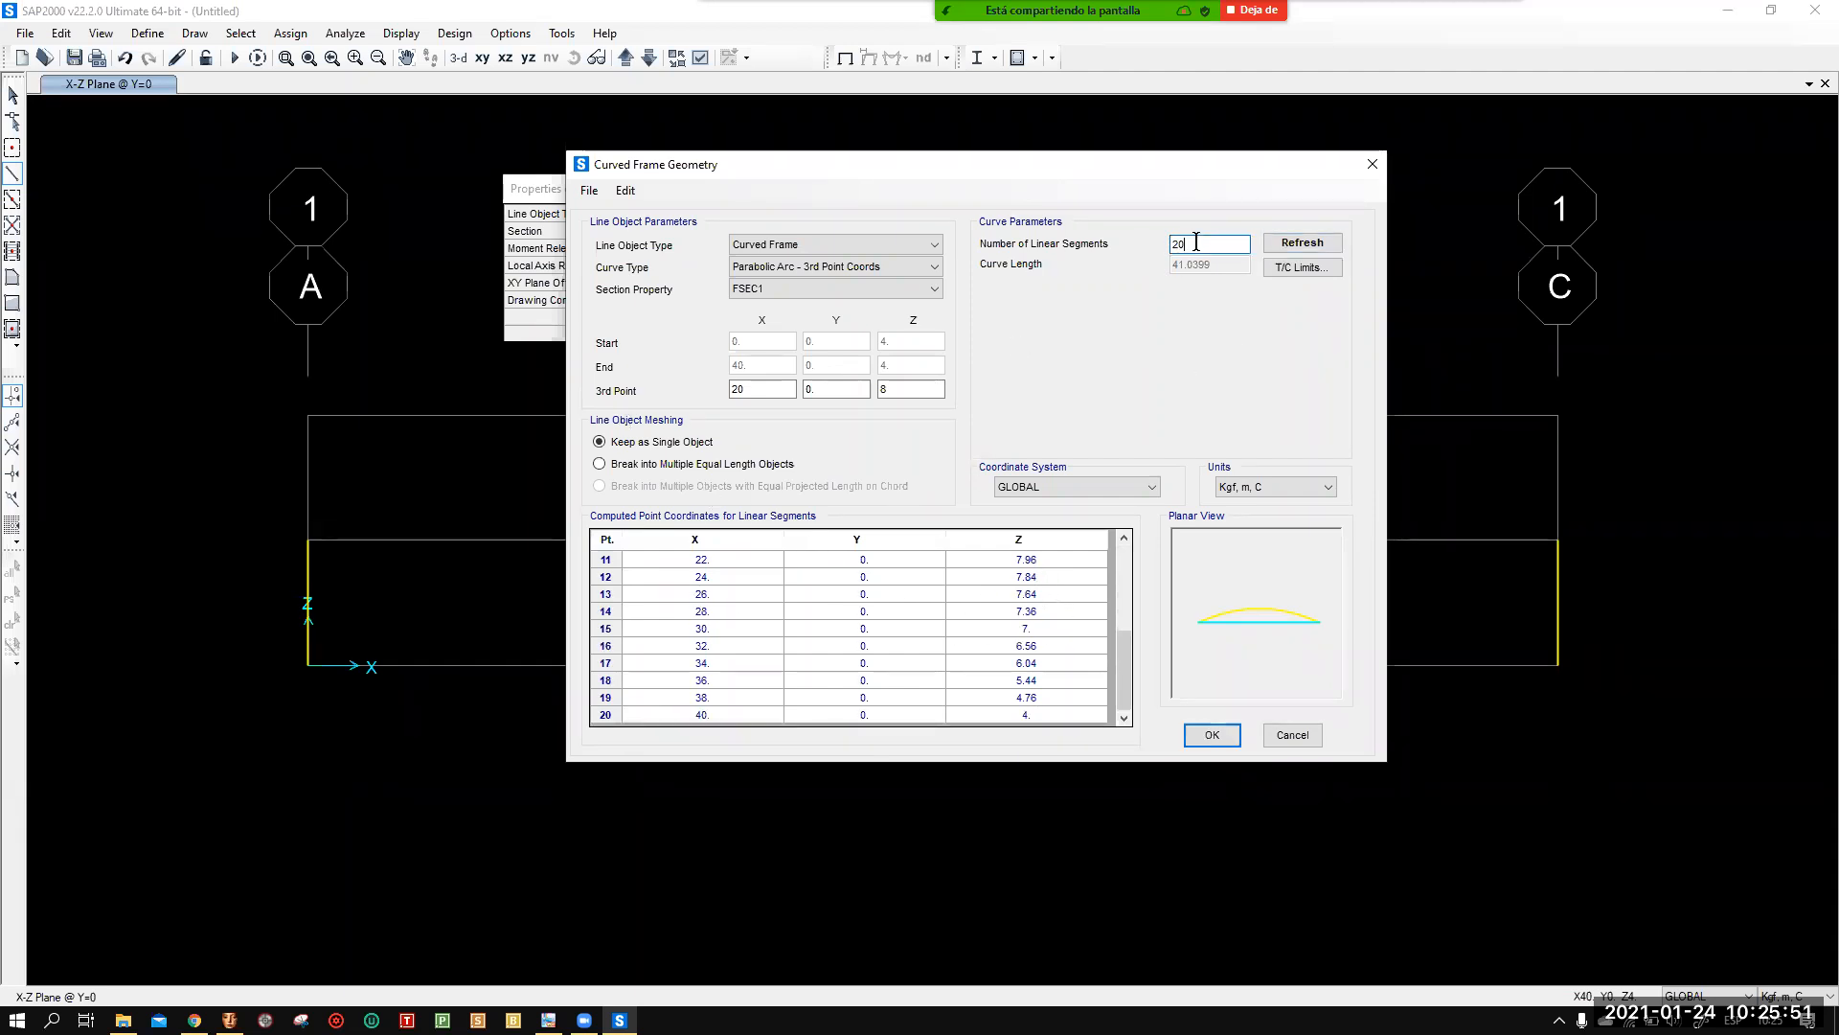
{"action": "type", "text": "40"}
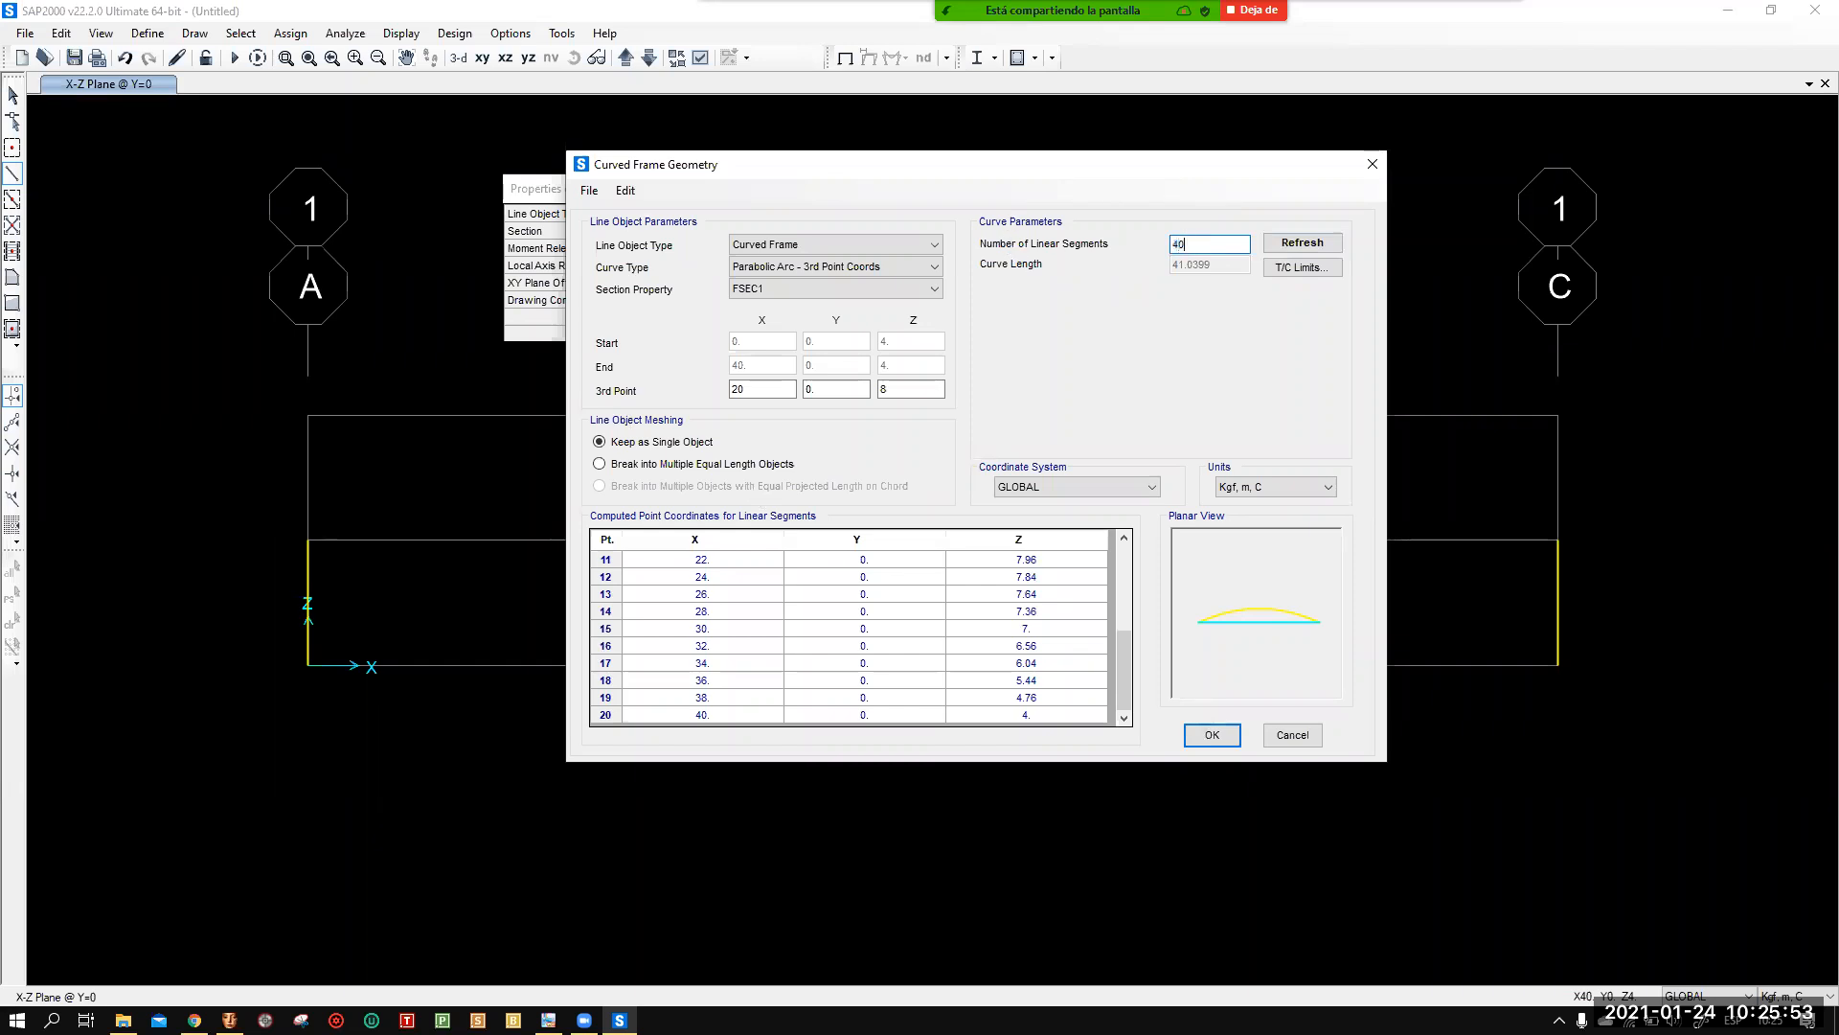
{"action": "left_click", "coordinate": [825, 389]}
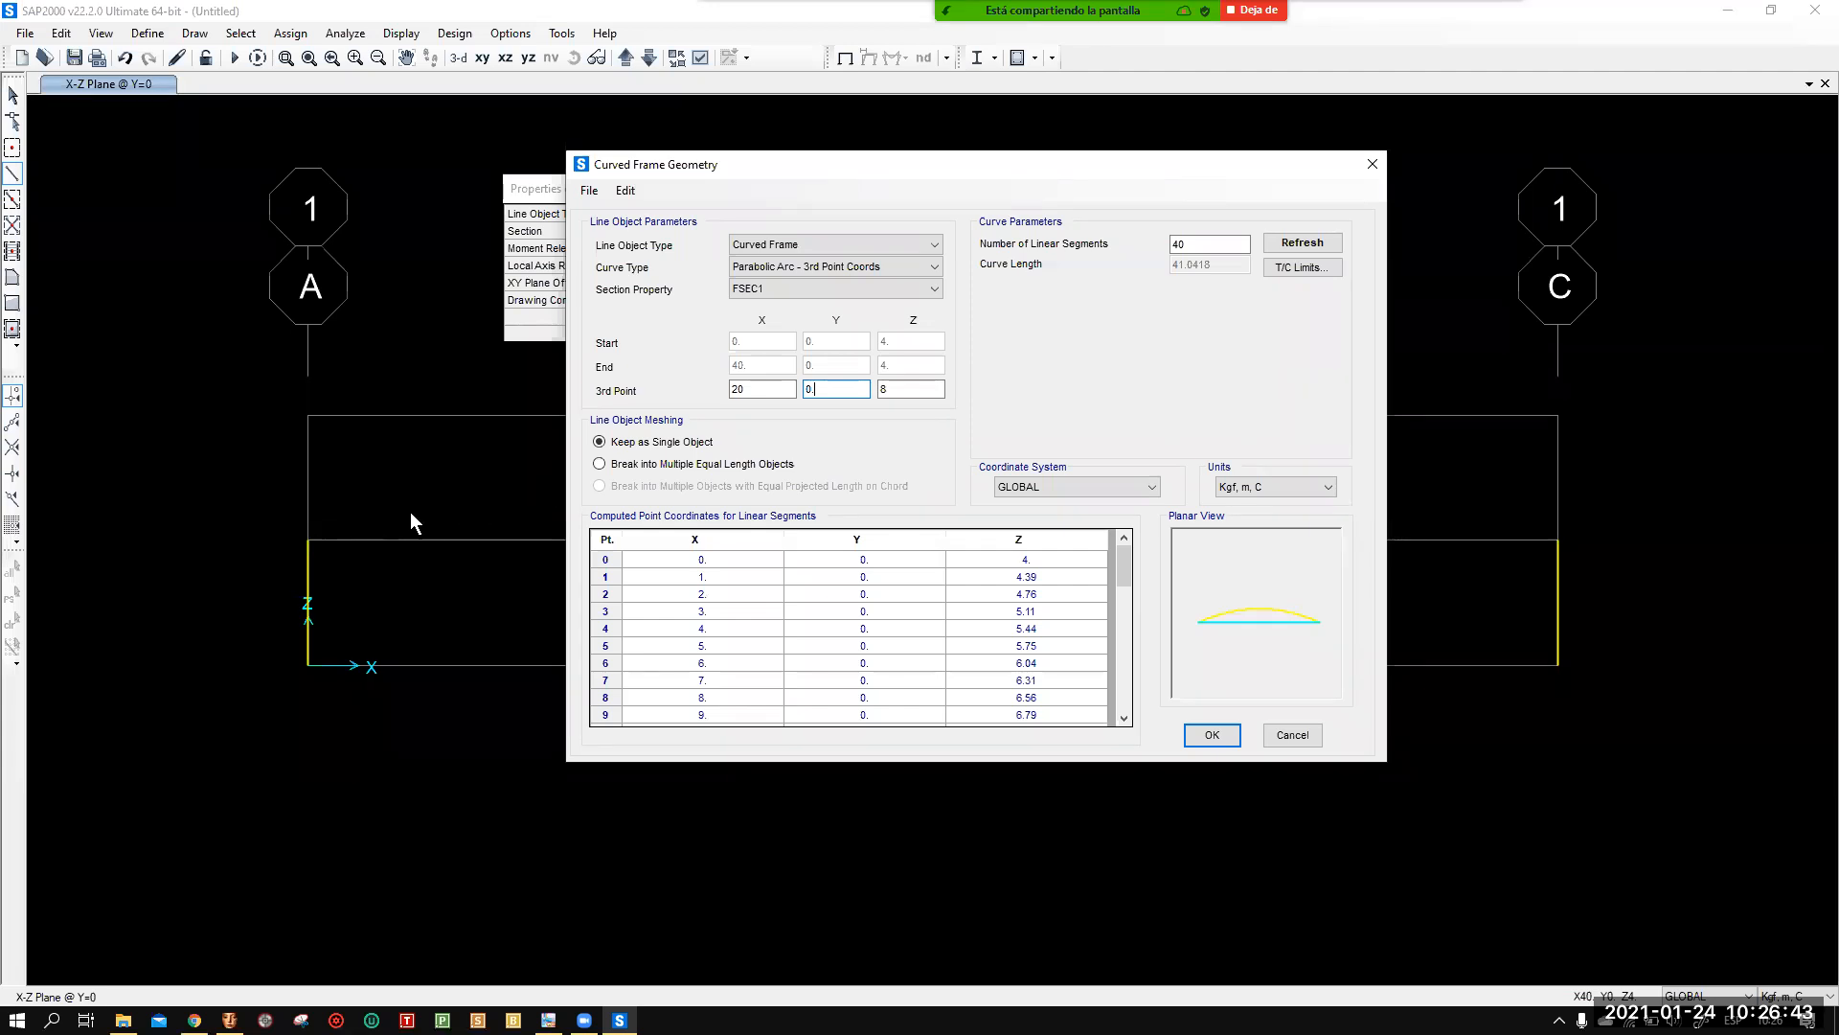
{"action": "type", "text": "0."}
{"action": "left_click_drag", "start_coordinate": [874, 164], "coordinate": [981, 167]}
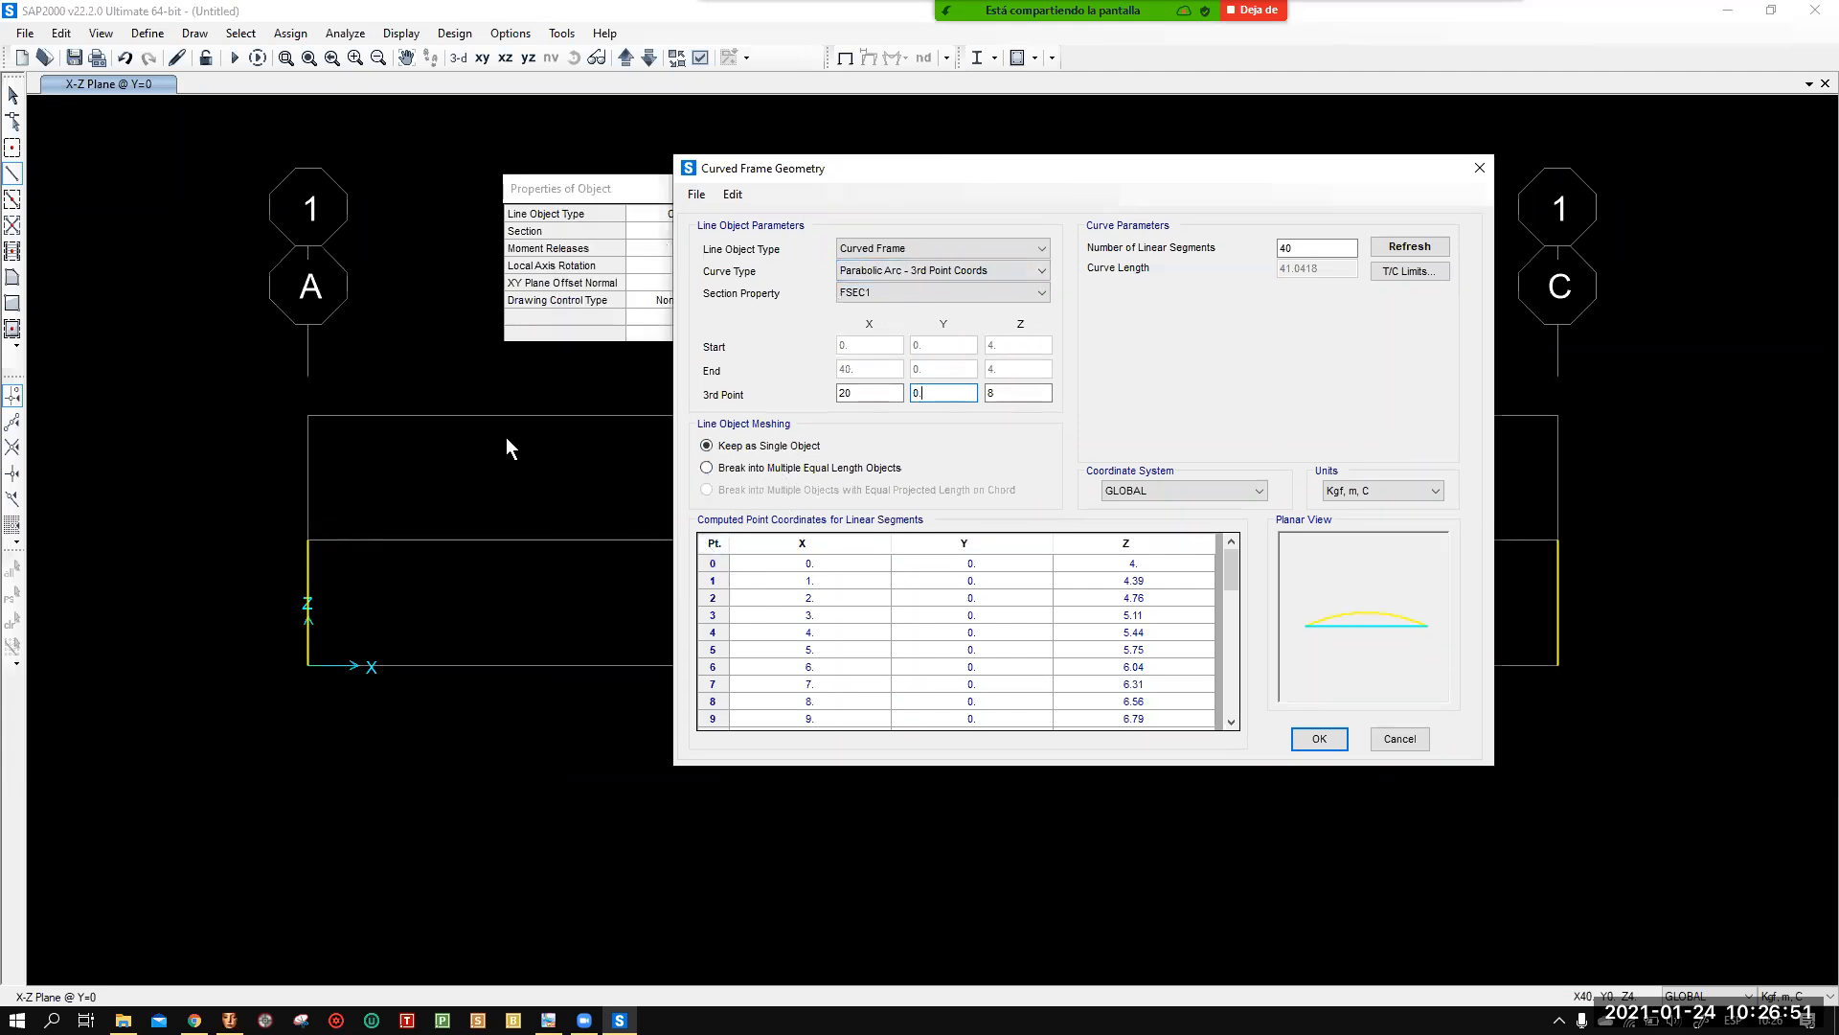
{"action": "left_click", "coordinate": [707, 468]}
{"action": "left_click", "coordinate": [1322, 738]}
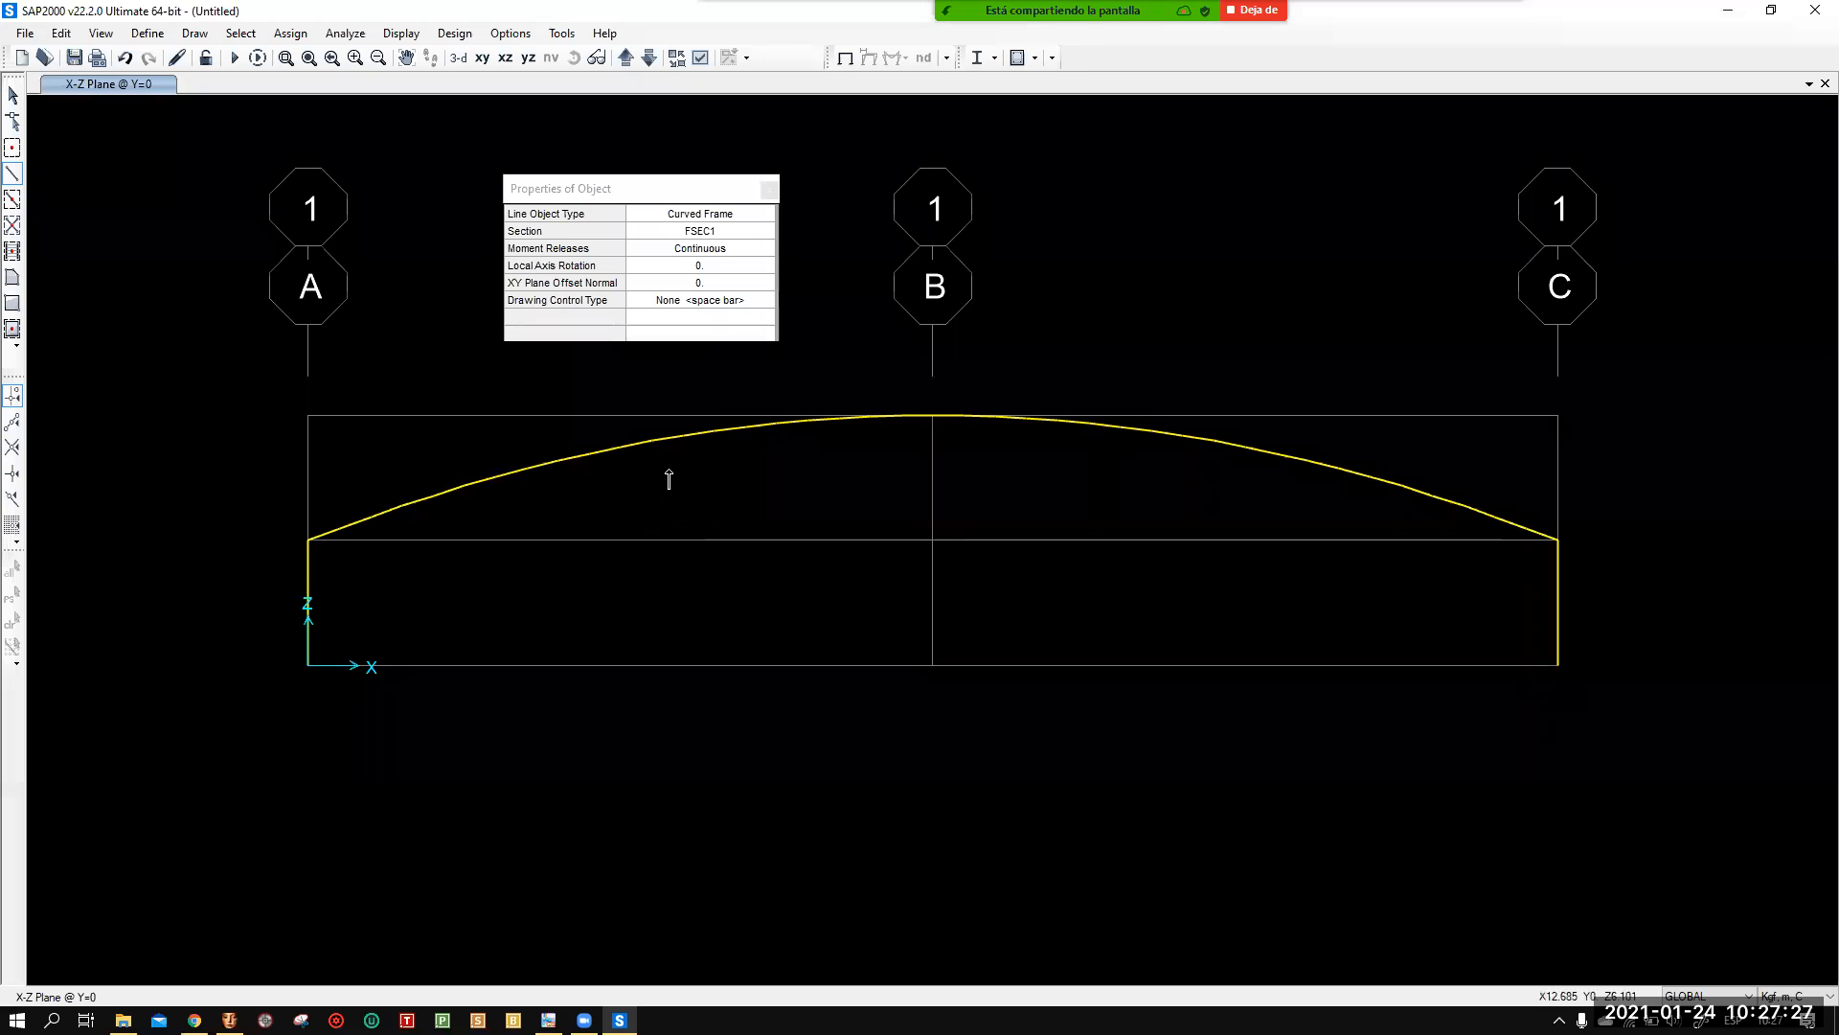
{"action": "key", "text": "Escape"}
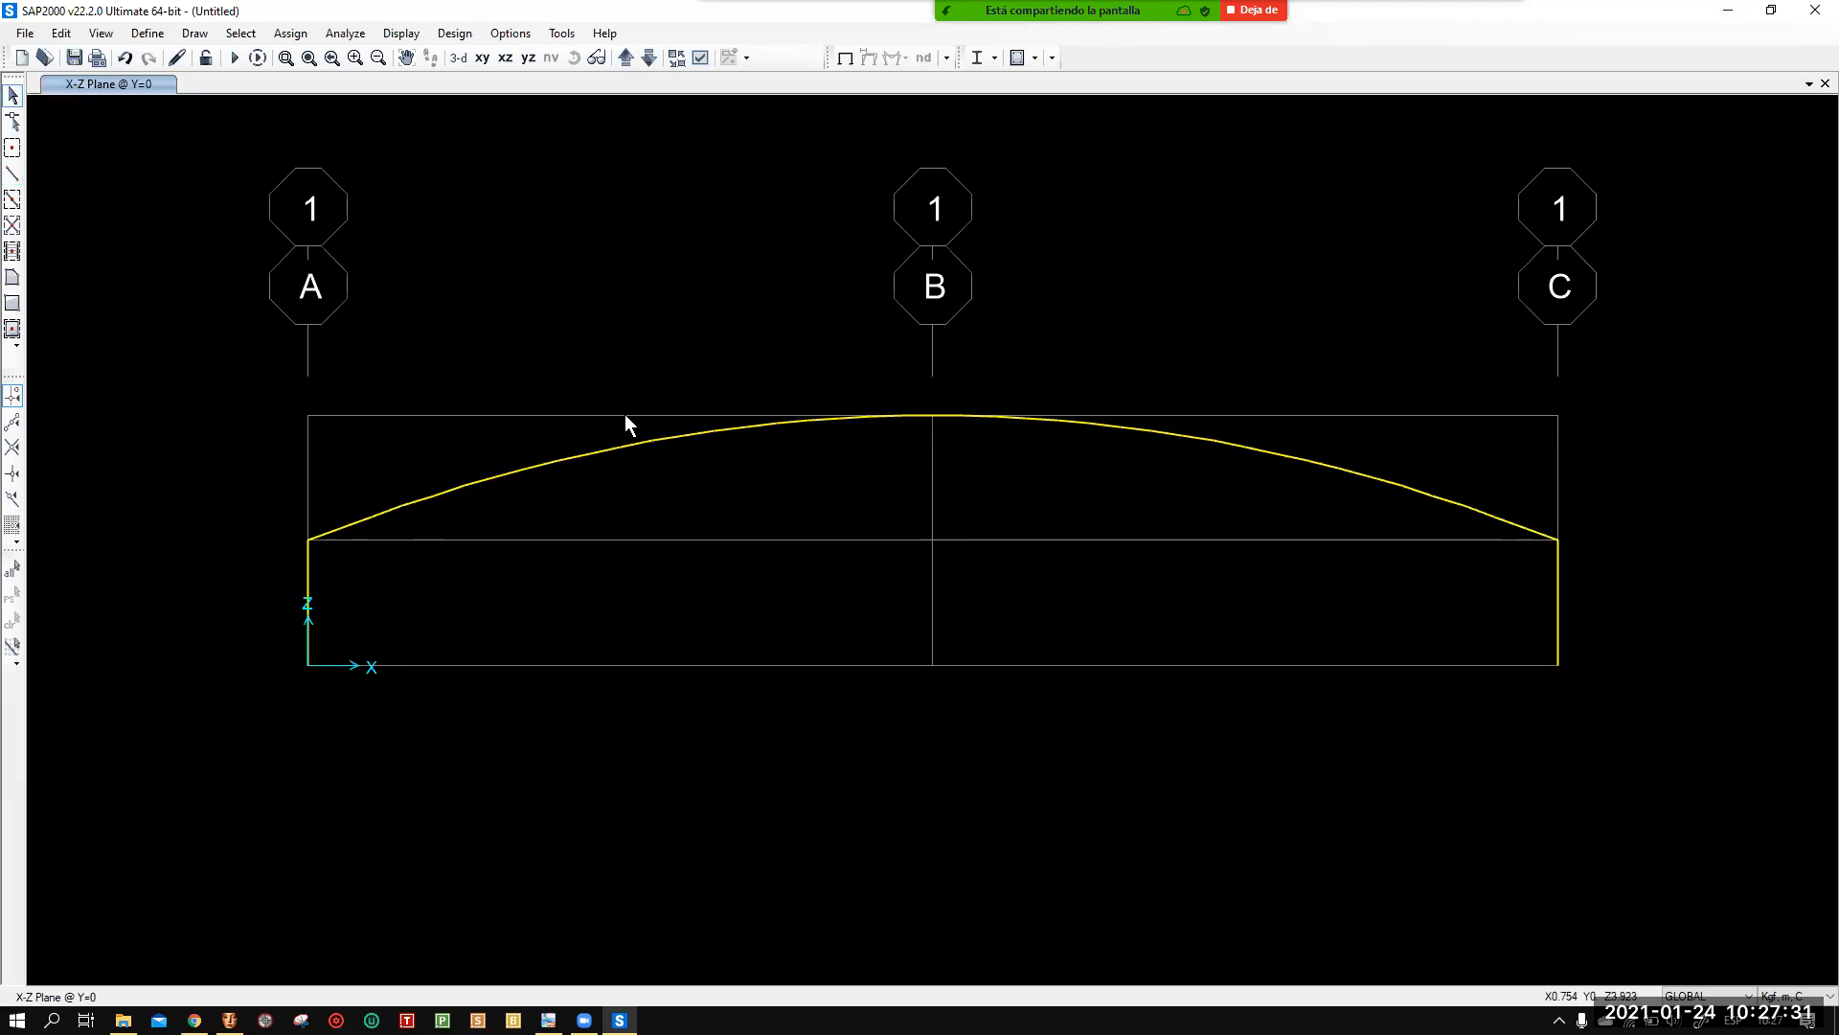
Inspect the parabolic beam spanning the two columns and delete it.
{"action": "left_click", "coordinate": [1282, 452]}
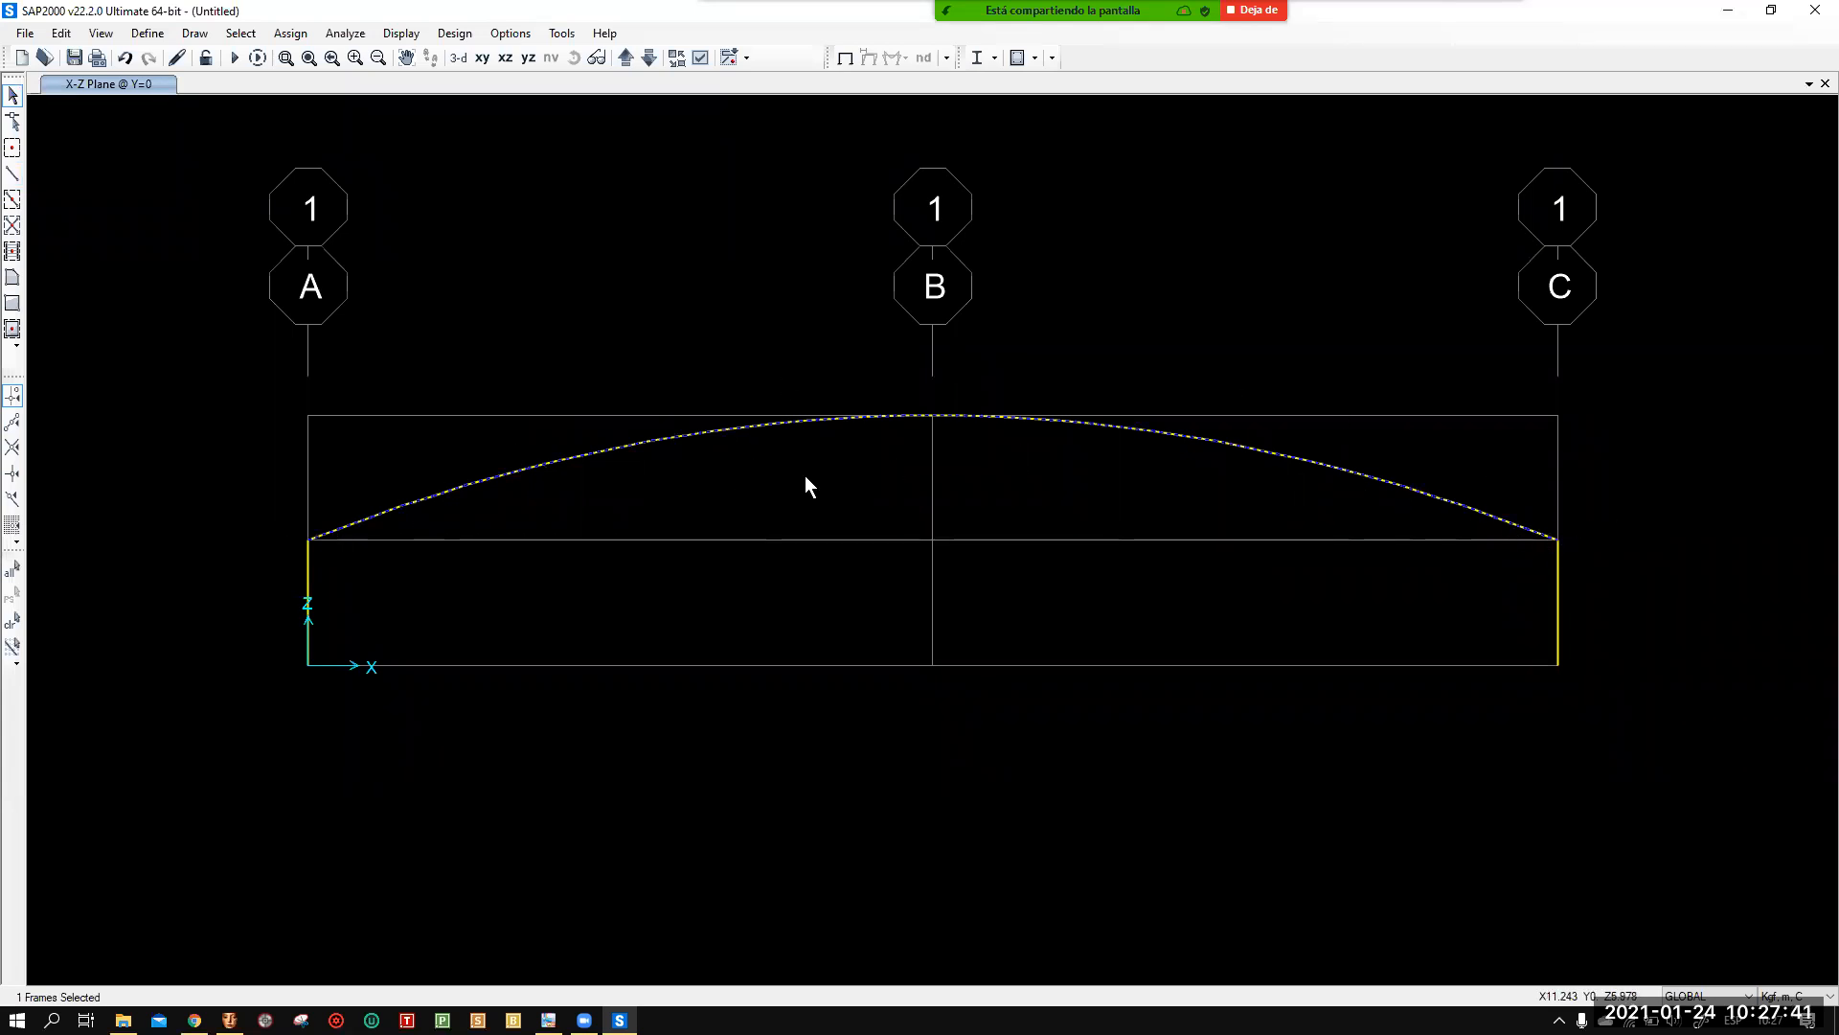
{"action": "scroll", "coordinate": [807, 477], "scroll_direction": "up", "scroll_amount": 2}
{"action": "scroll", "coordinate": [682, 492], "scroll_direction": "up", "scroll_amount": 2}
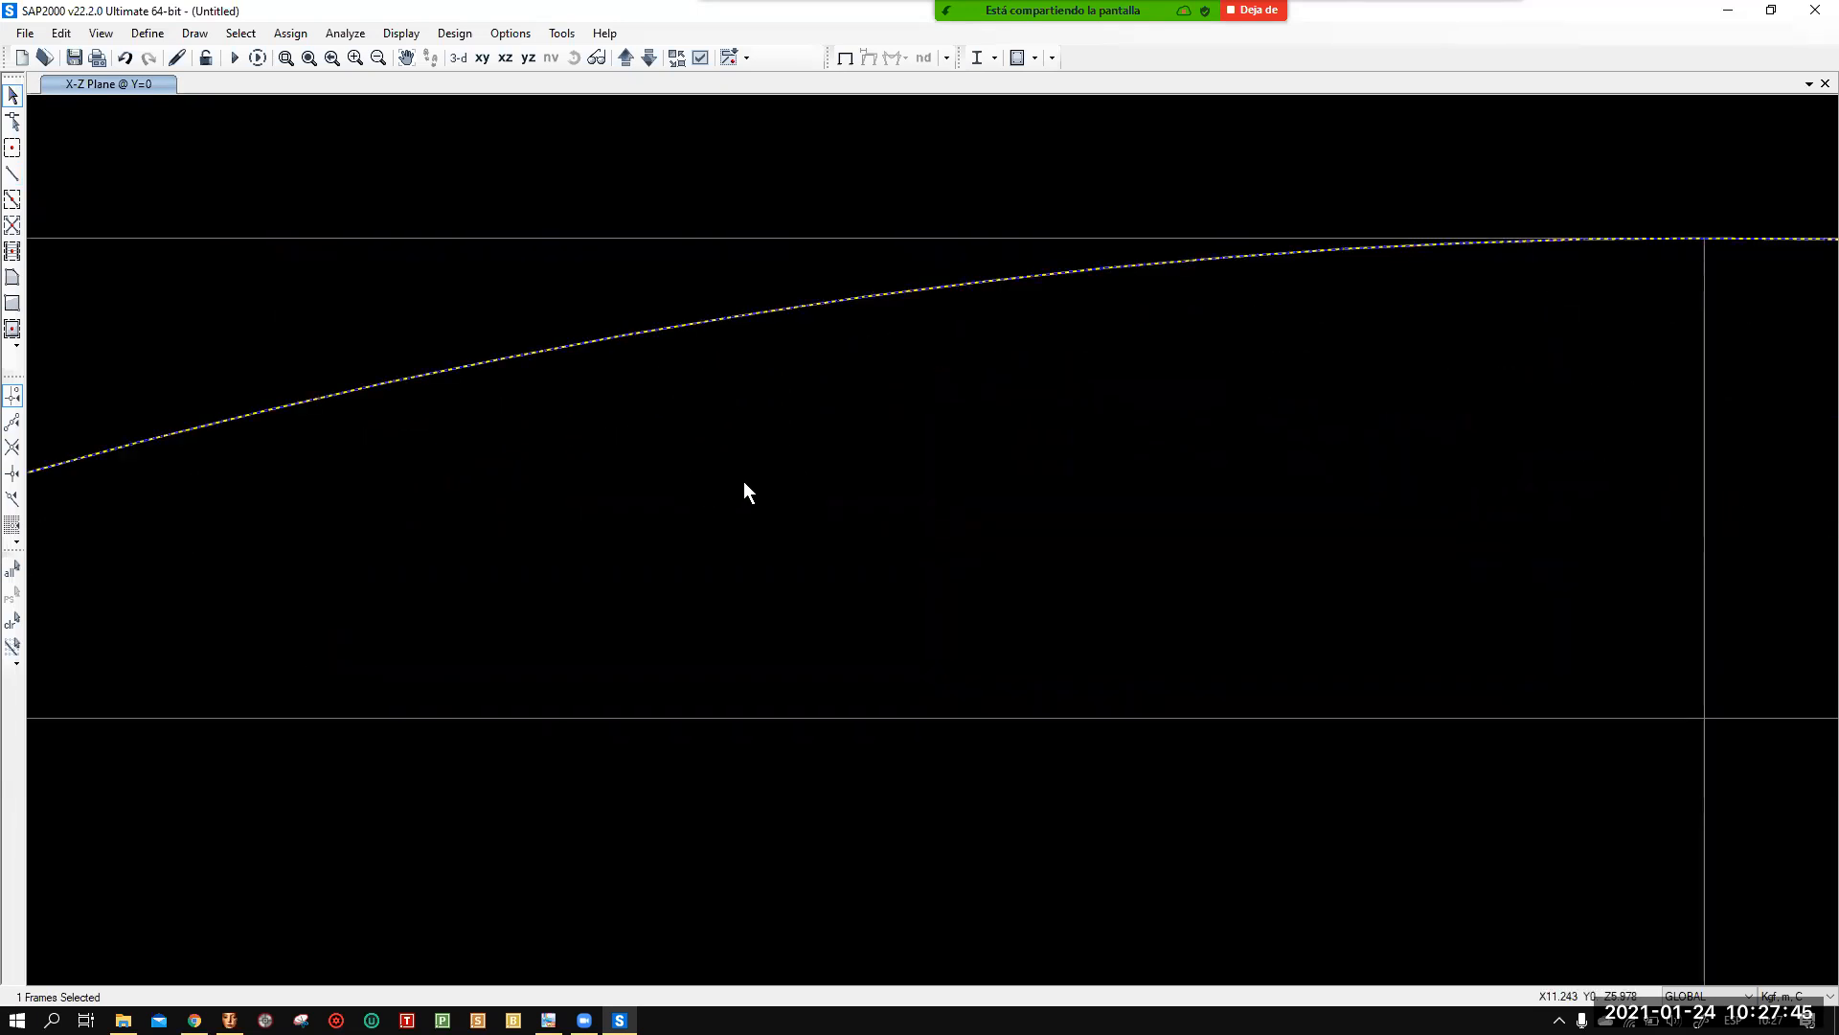
{"action": "middle_click_drag", "start_coordinate": [777, 486], "coordinate": [802, 473]}
{"action": "scroll", "coordinate": [802, 473], "scroll_direction": "down", "scroll_amount": 5}
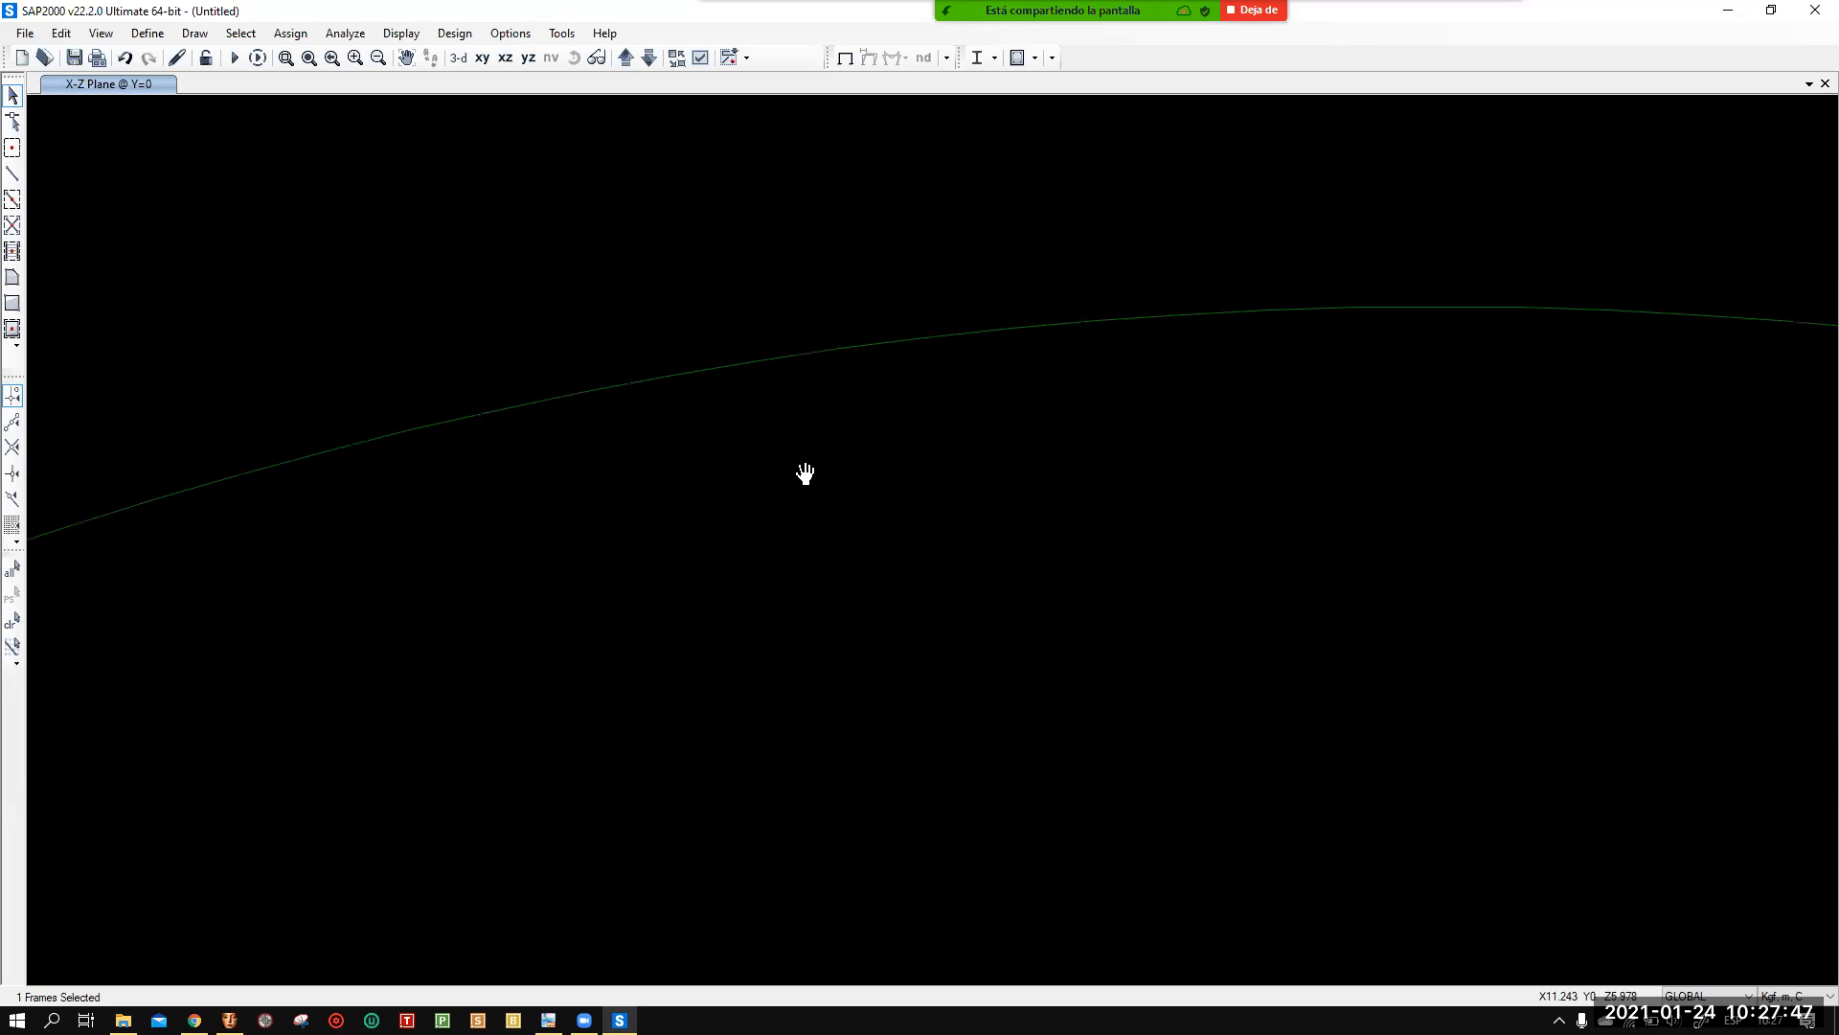
{"action": "scroll", "coordinate": [892, 483], "scroll_direction": "down", "scroll_amount": 2}
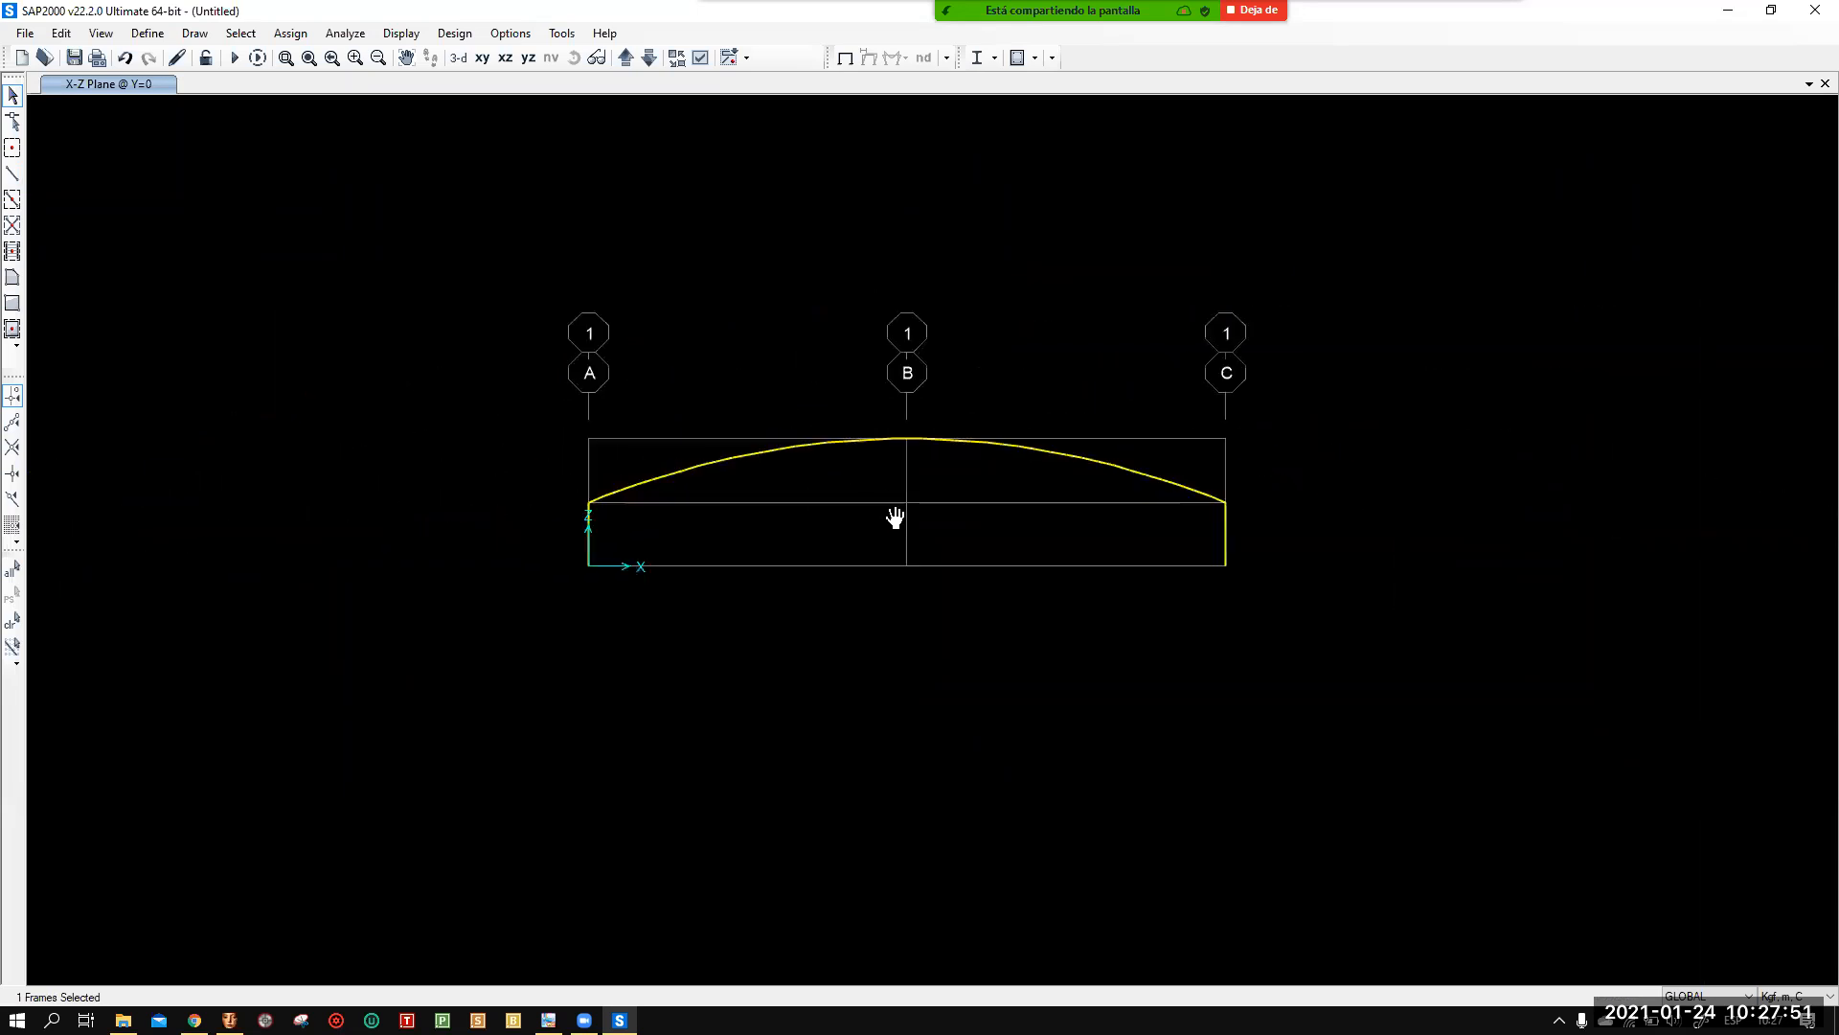
{"action": "scroll", "coordinate": [859, 513], "scroll_direction": "up", "scroll_amount": 1}
{"action": "scroll", "coordinate": [859, 513], "scroll_direction": "up", "scroll_amount": 1}
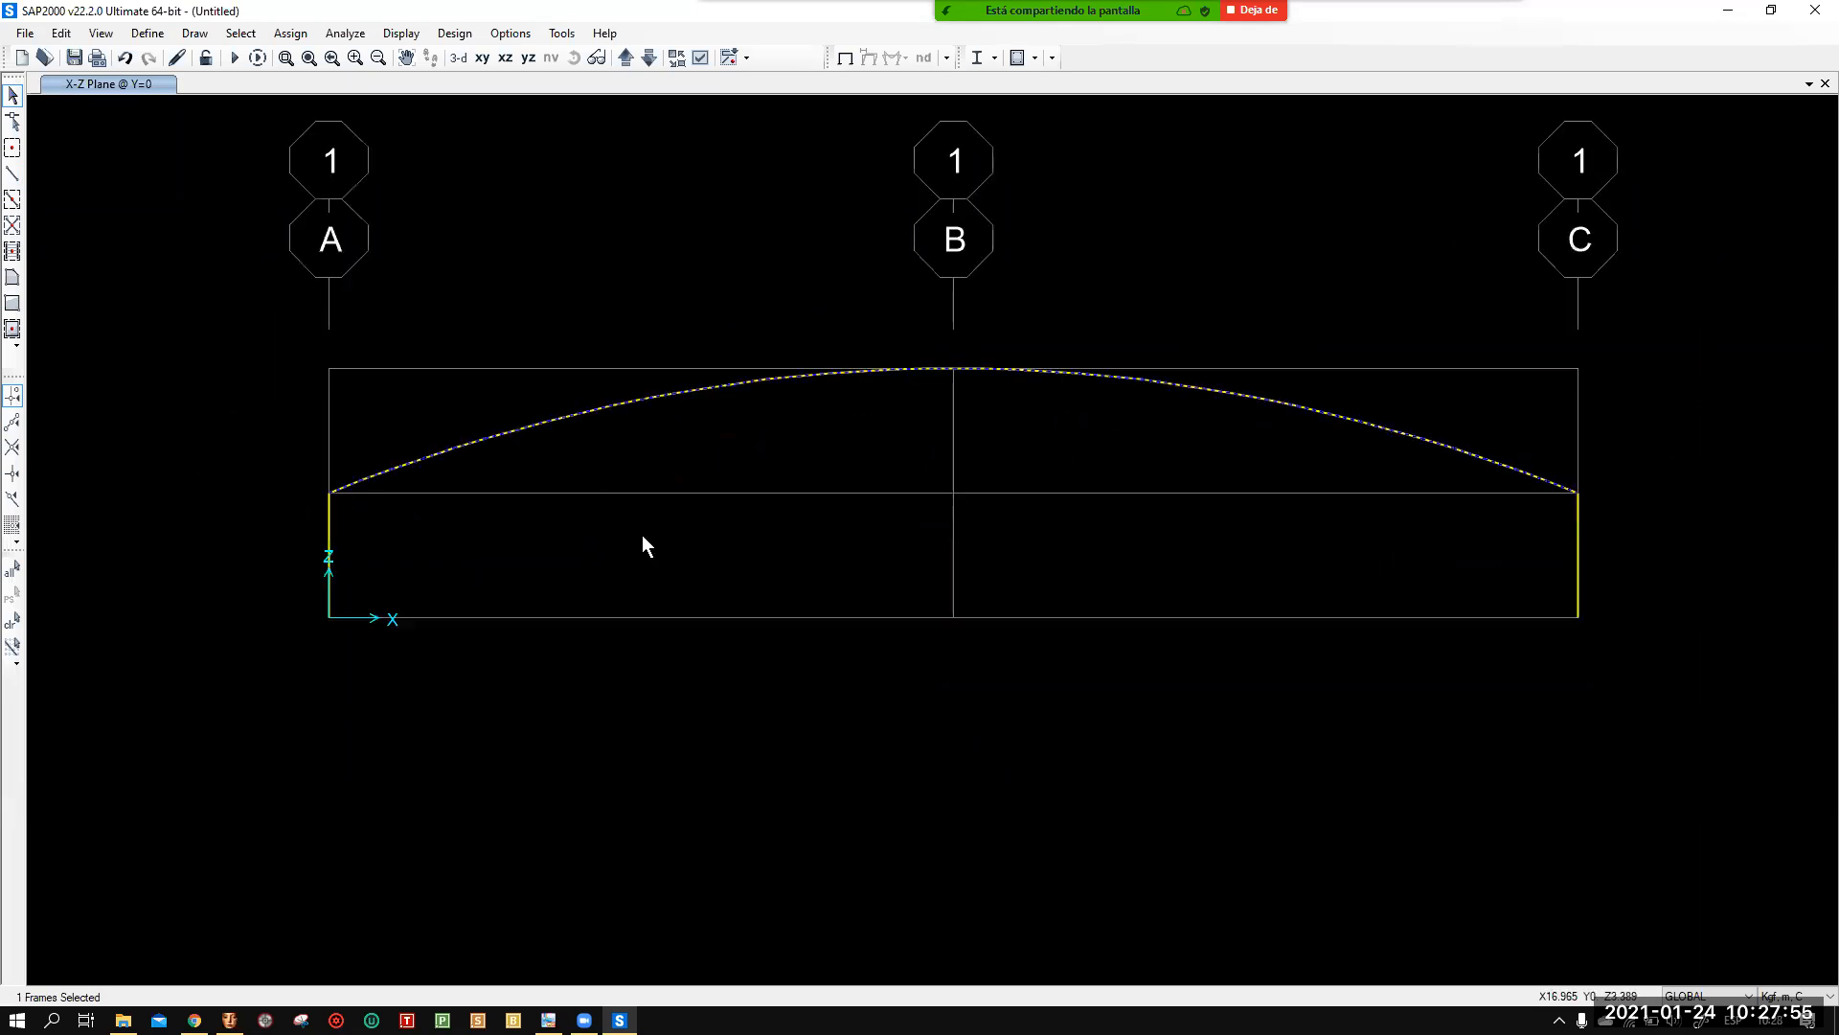
{"action": "key", "text": "Delete"}
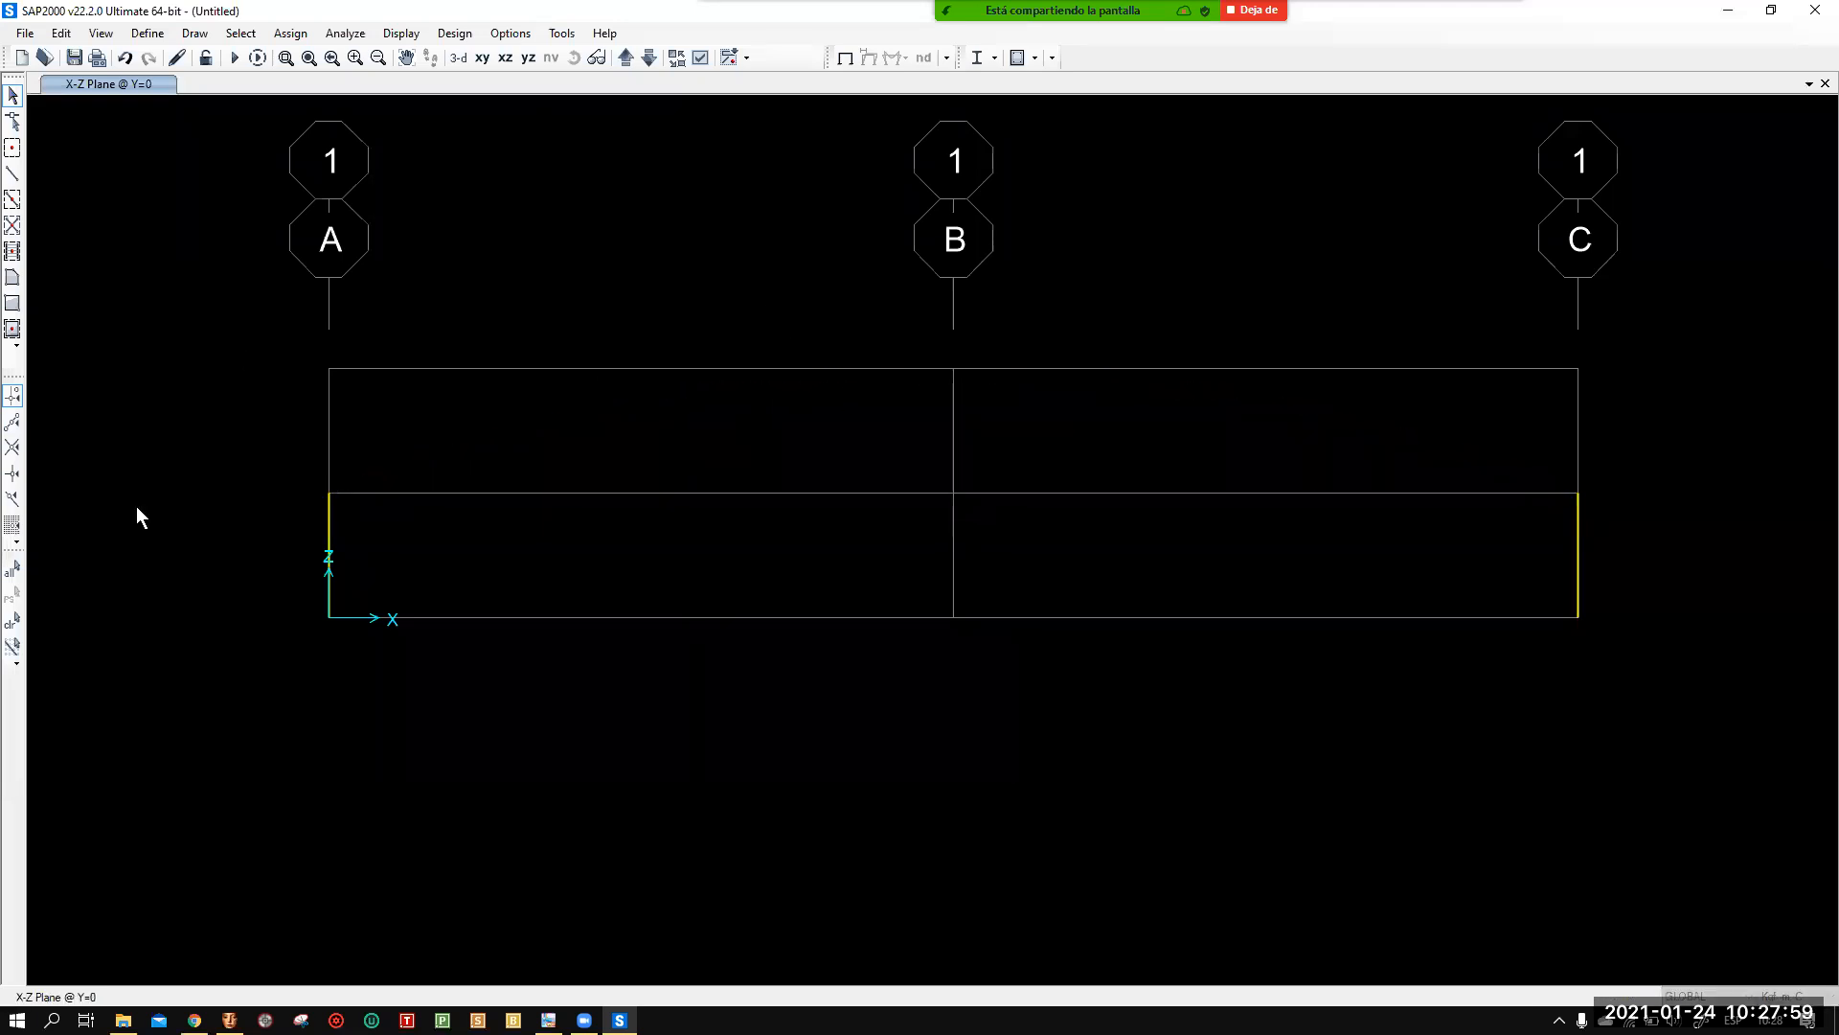
Draw a Curved Frame from the column top at A to the column top at C, using Parabolic Arc - 3rd Point Coords.
{"action": "left_click", "coordinate": [12, 176]}
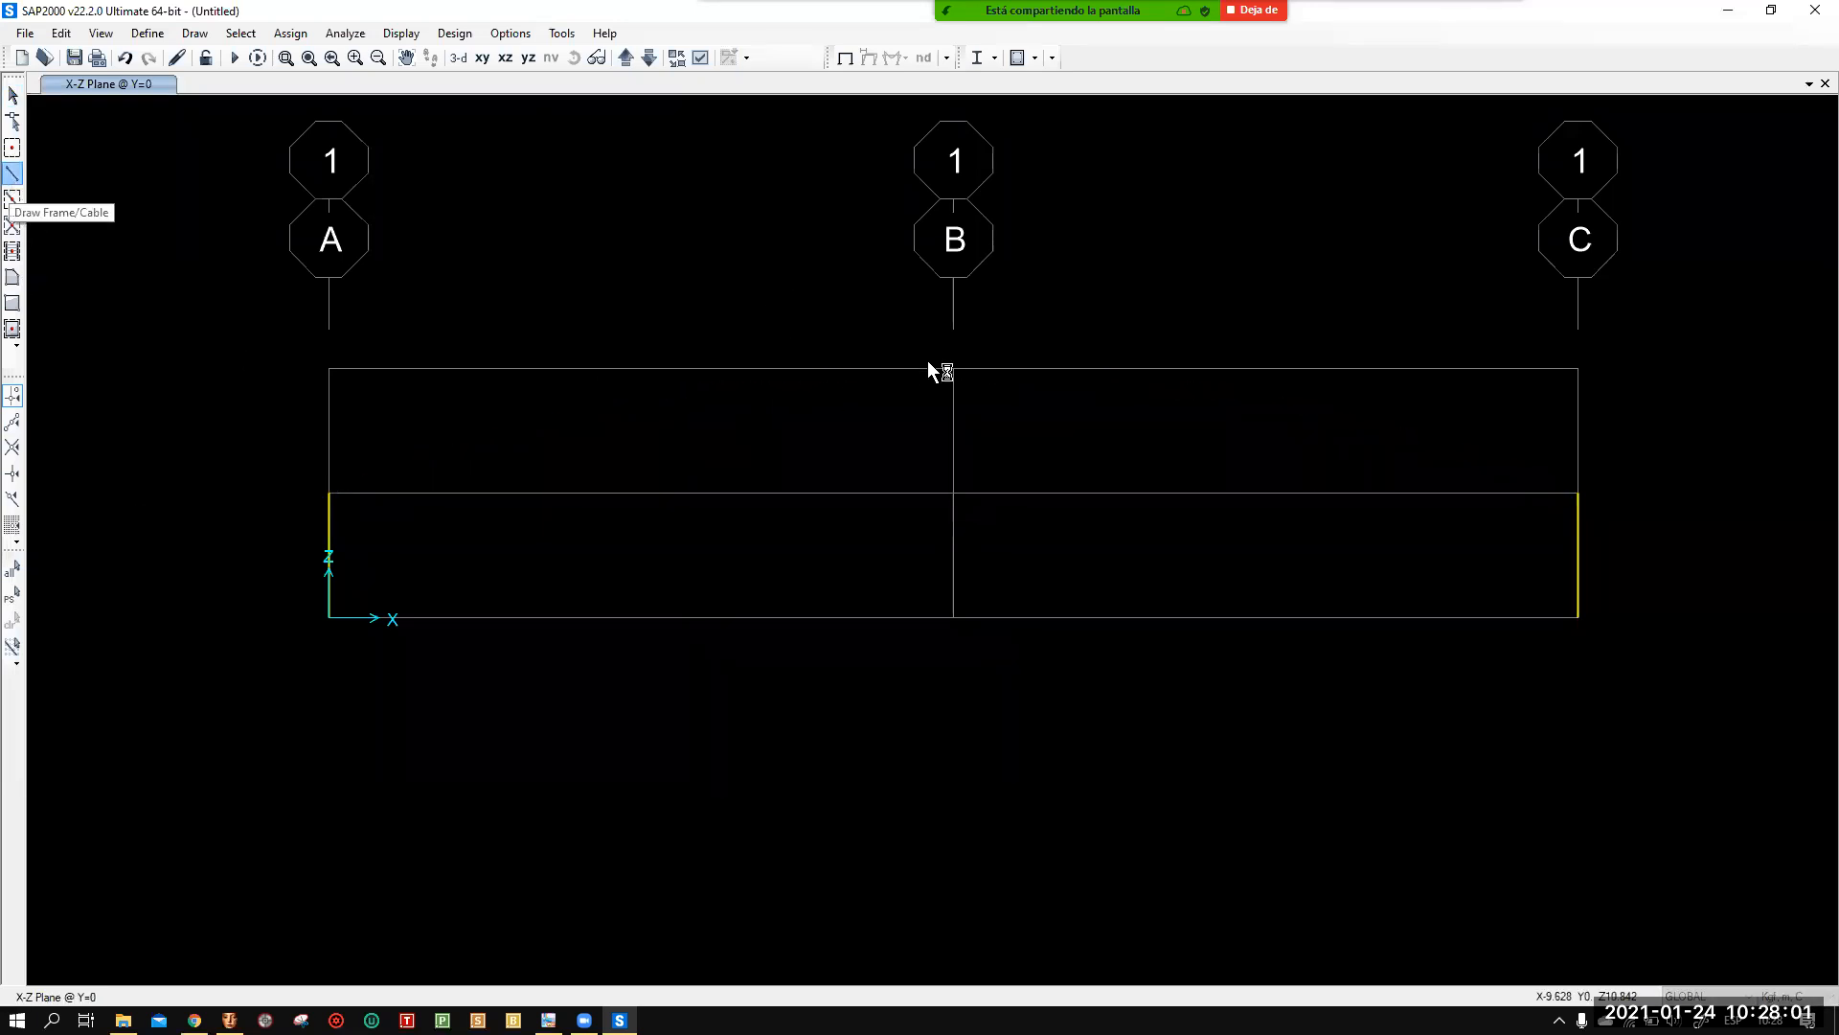
{"action": "left_click", "coordinate": [330, 492]}
{"action": "left_click", "coordinate": [1577, 494]}
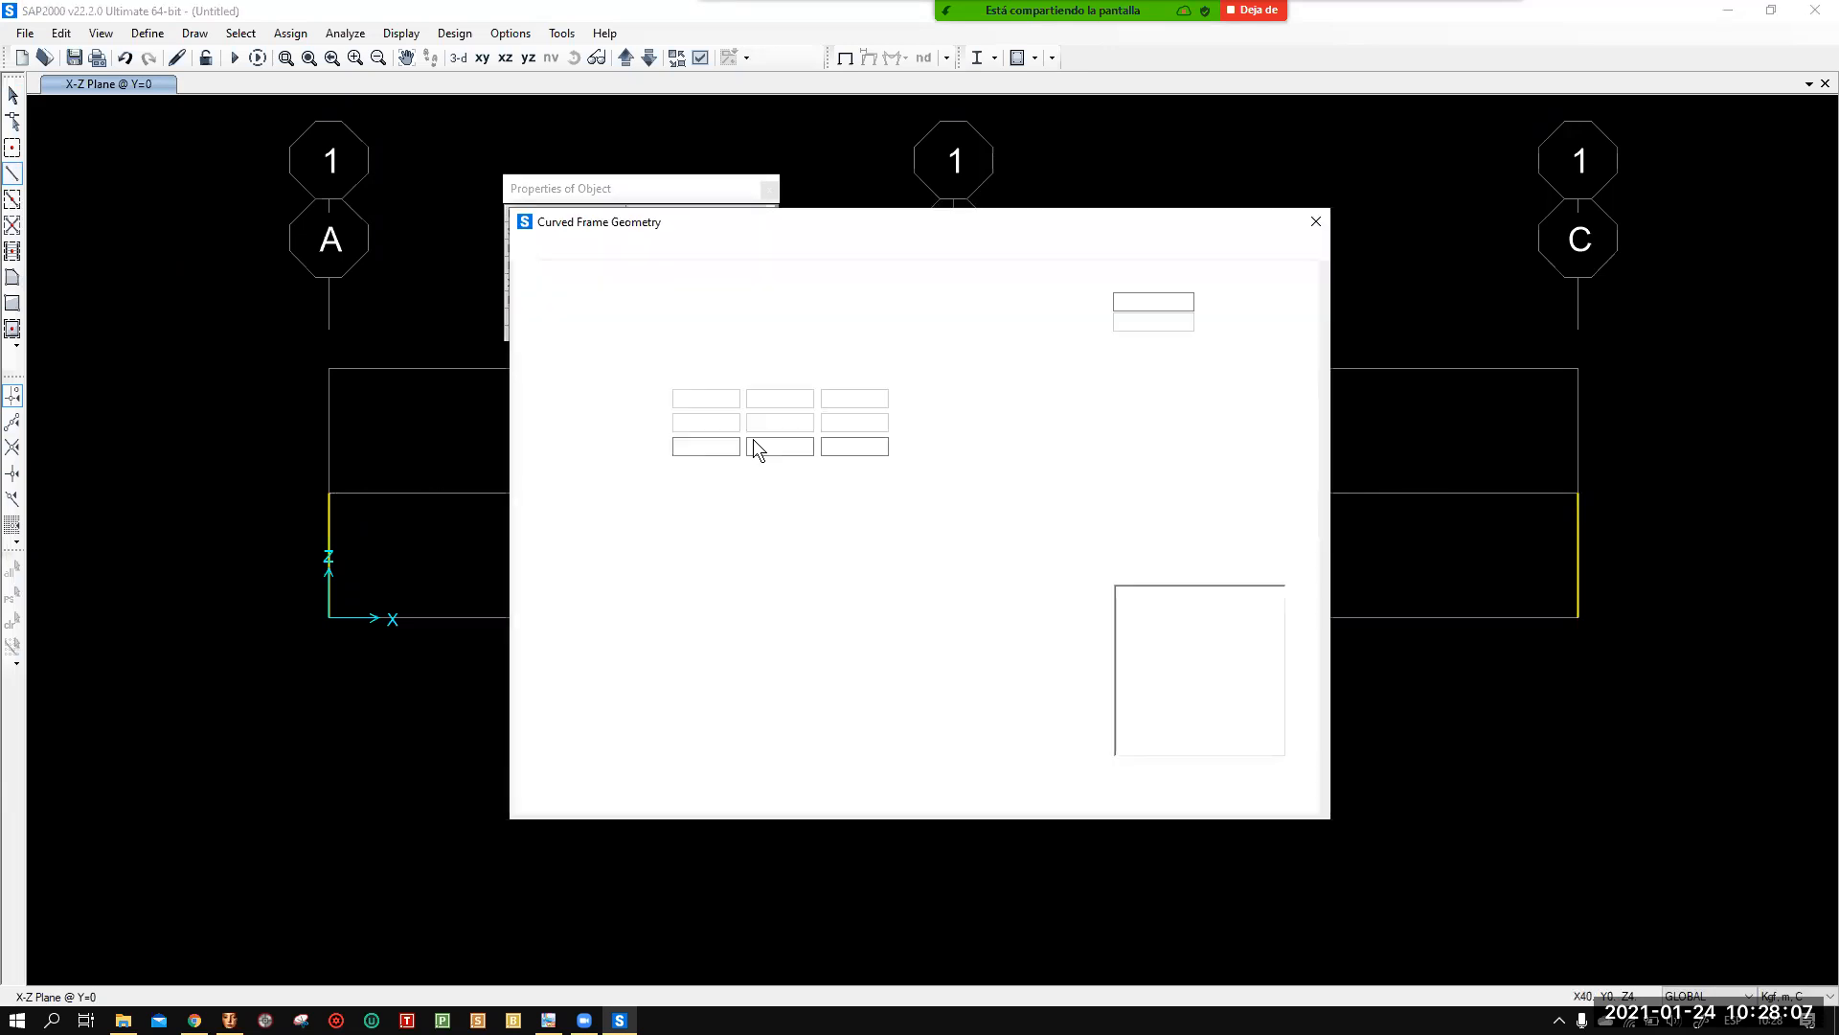
{"action": "left_click", "coordinate": [849, 330]}
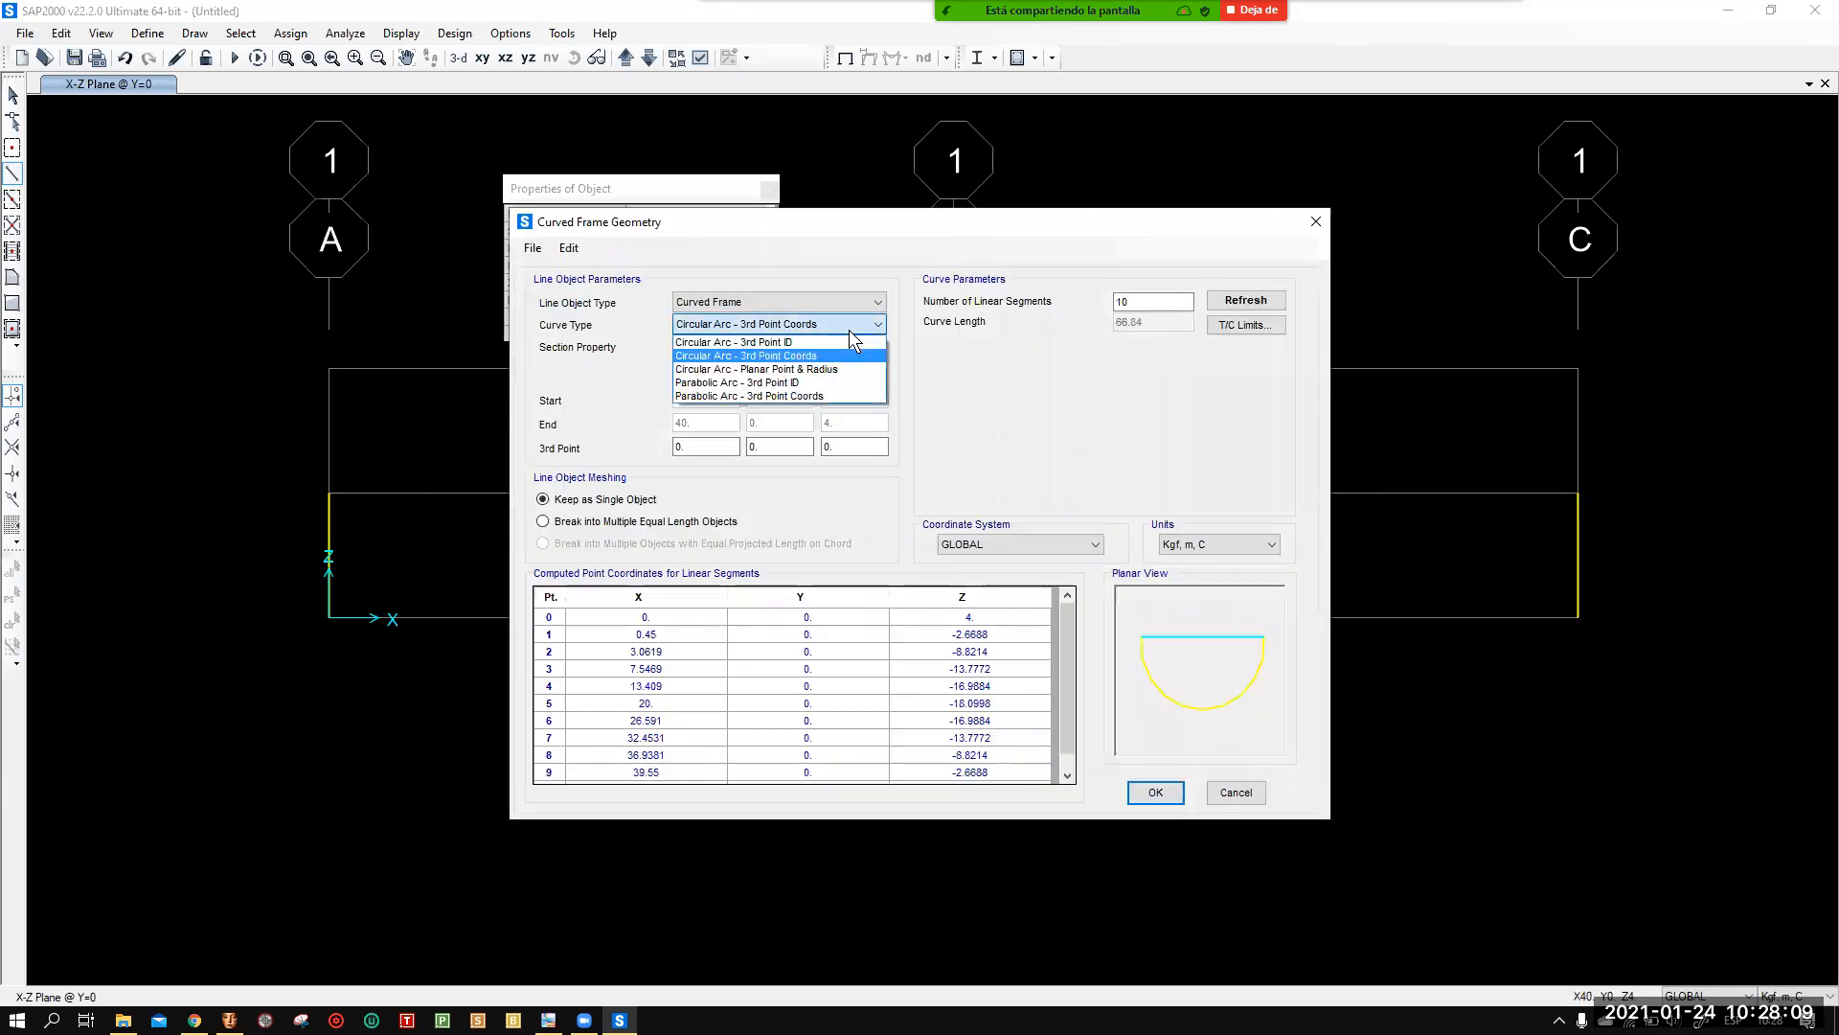
{"action": "left_click", "coordinate": [829, 394]}
Set the third point of the redrawn arc to X = 20 and Z = 8.
{"action": "double_click", "coordinate": [706, 447]}
{"action": "type", "text": "20"}
{"action": "double_click", "coordinate": [839, 446]}
{"action": "type", "text": "8"}
Create the curve with 40 linear segments, broken into multiple equal length objects, with section property FSEC1.
{"action": "left_click", "coordinate": [1157, 305]}
{"action": "left_click_drag", "start_coordinate": [1157, 306], "coordinate": [945, 302]}
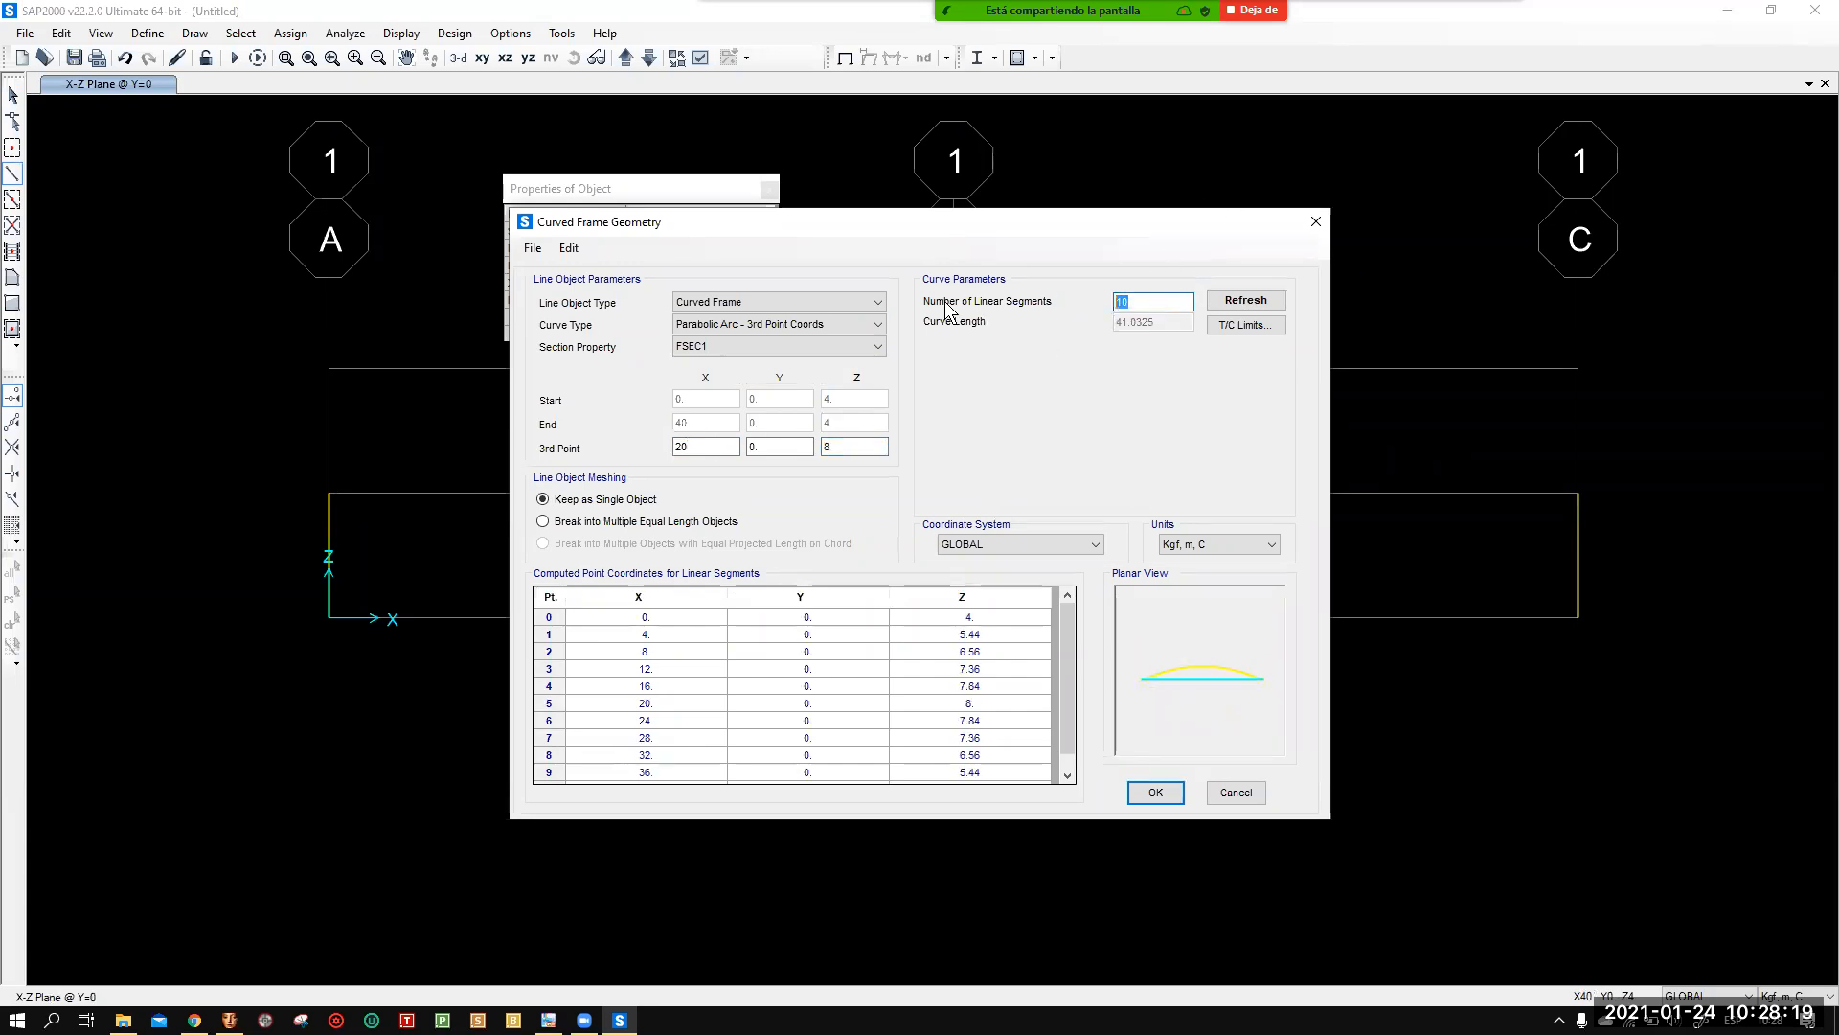
{"action": "type", "text": "40"}
{"action": "left_click", "coordinate": [695, 523]}
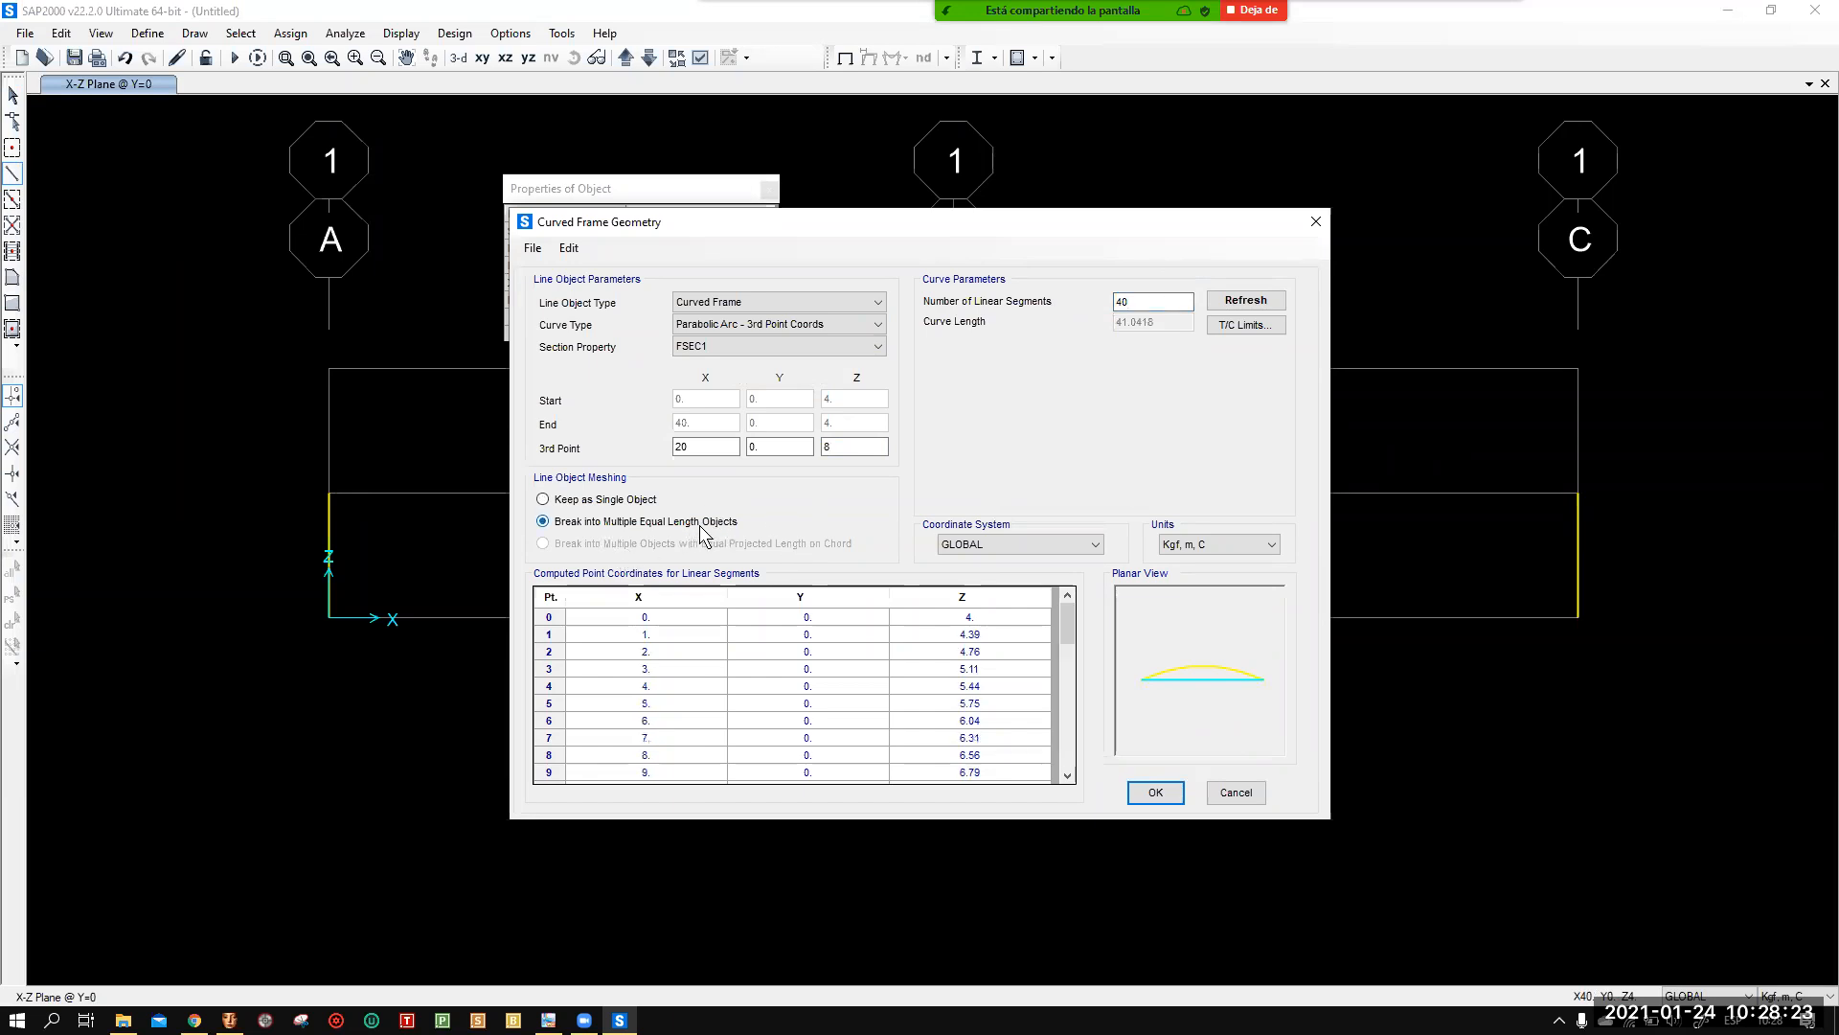
{"action": "left_click", "coordinate": [751, 347]}
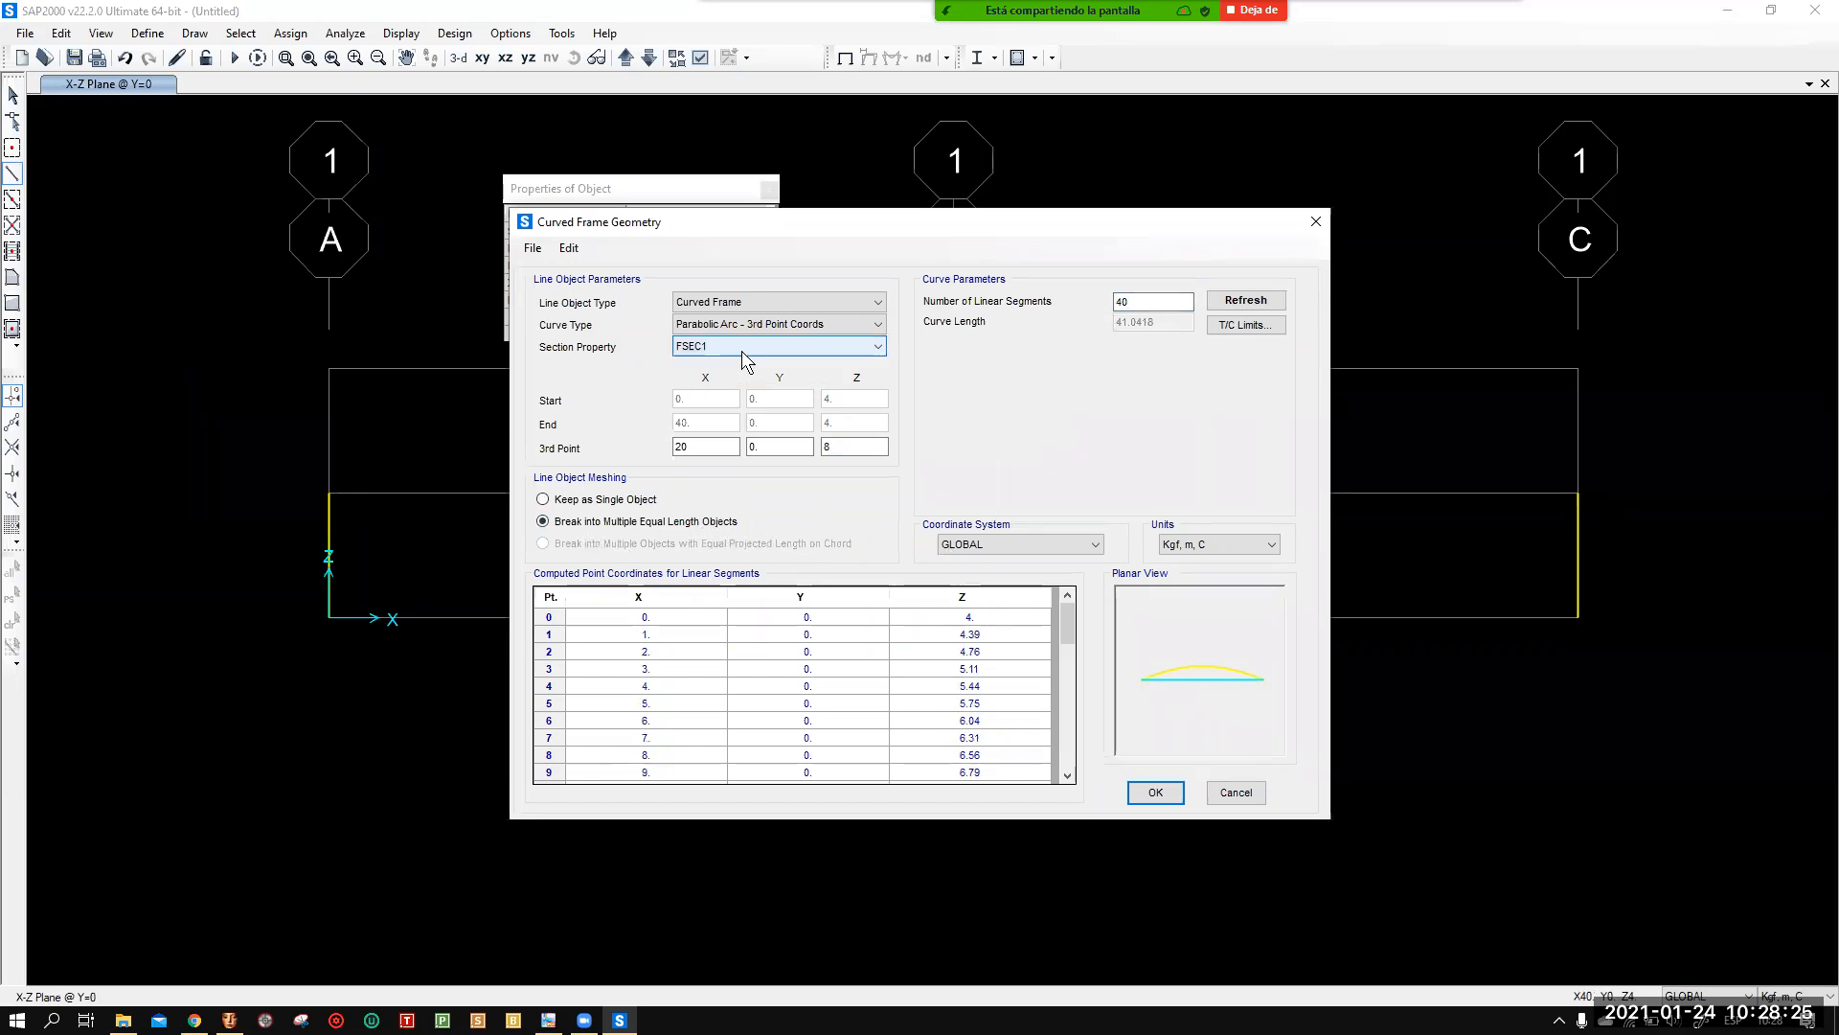
{"action": "left_click", "coordinate": [727, 363]}
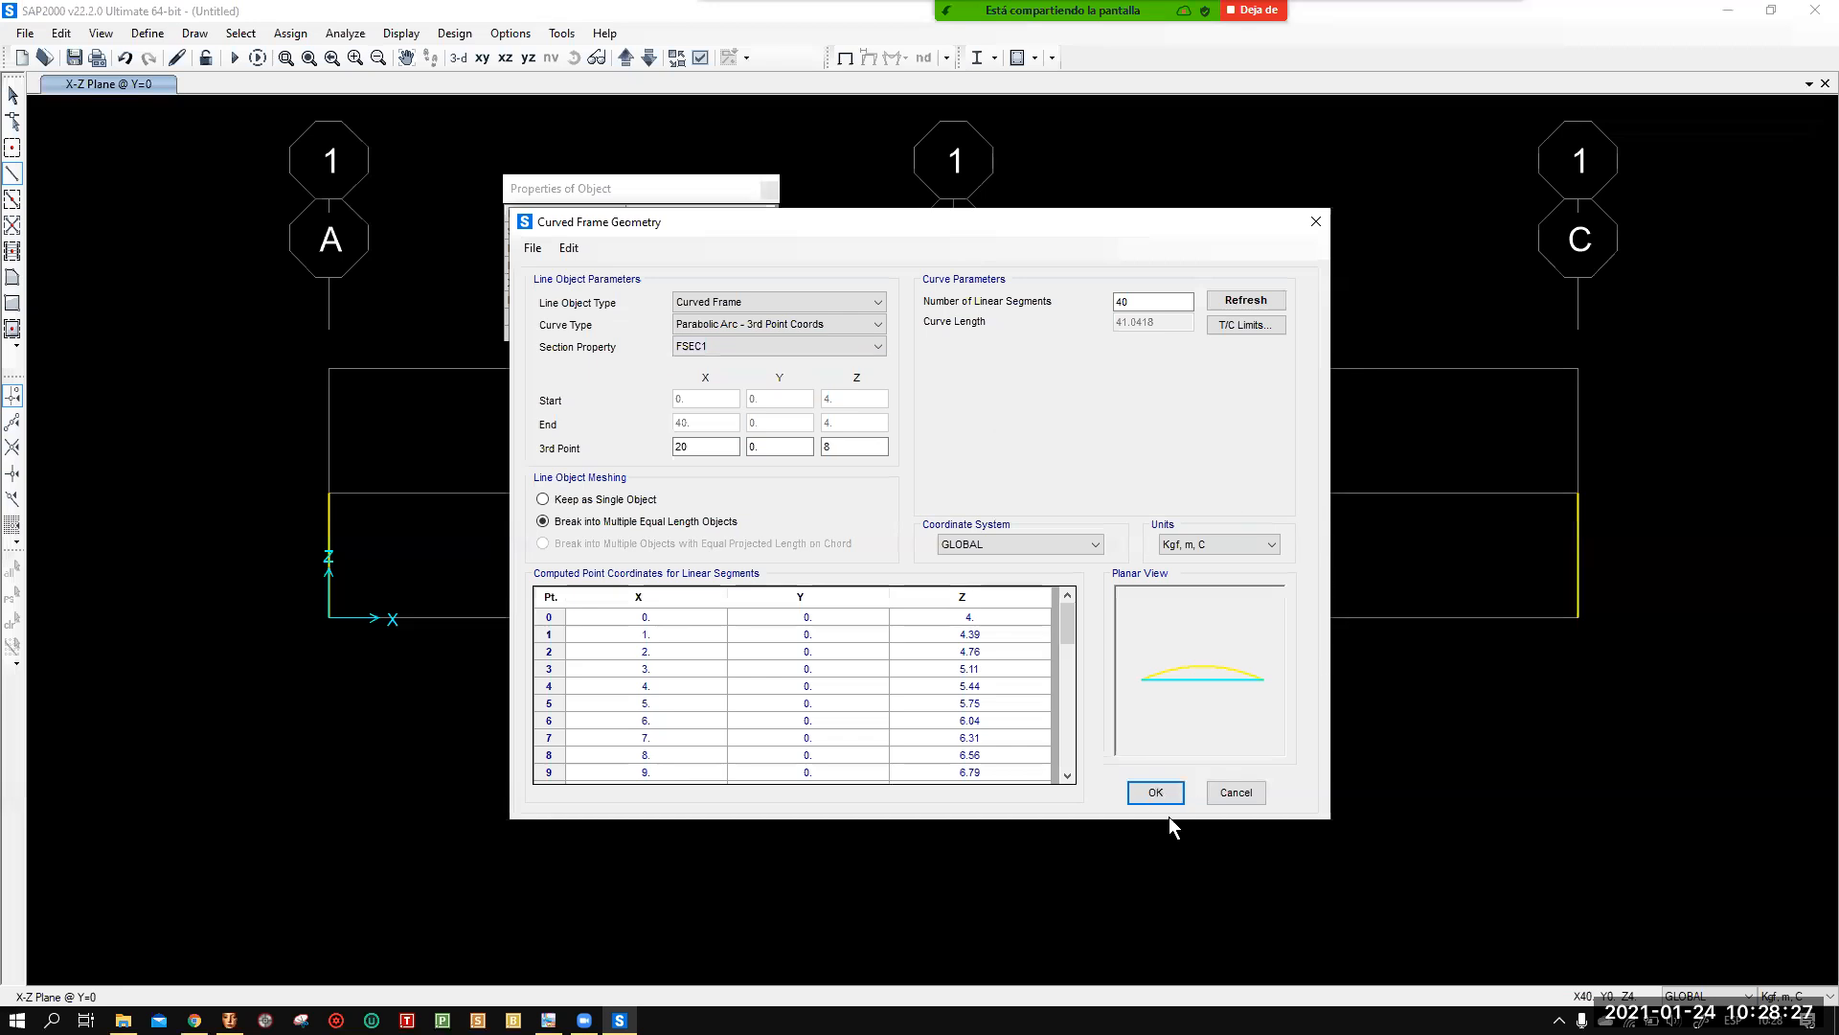
{"action": "left_click", "coordinate": [1155, 792]}
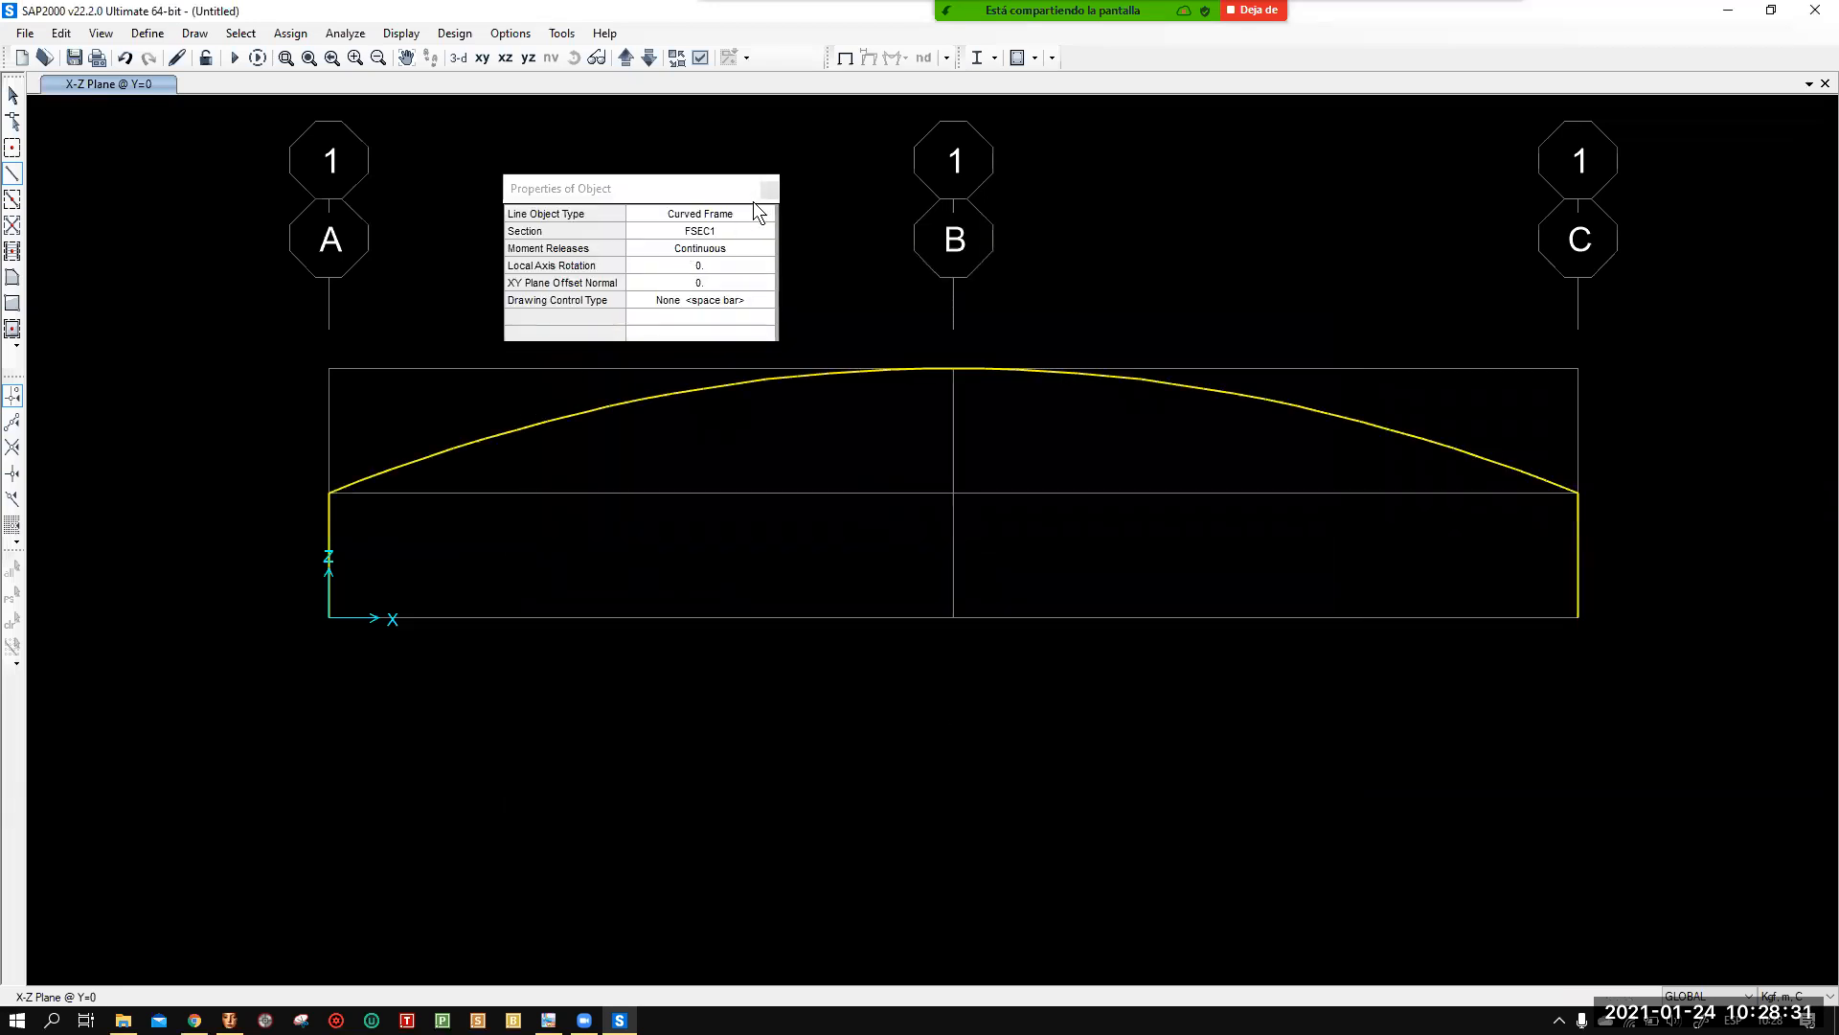
{"action": "key", "text": "Escape"}
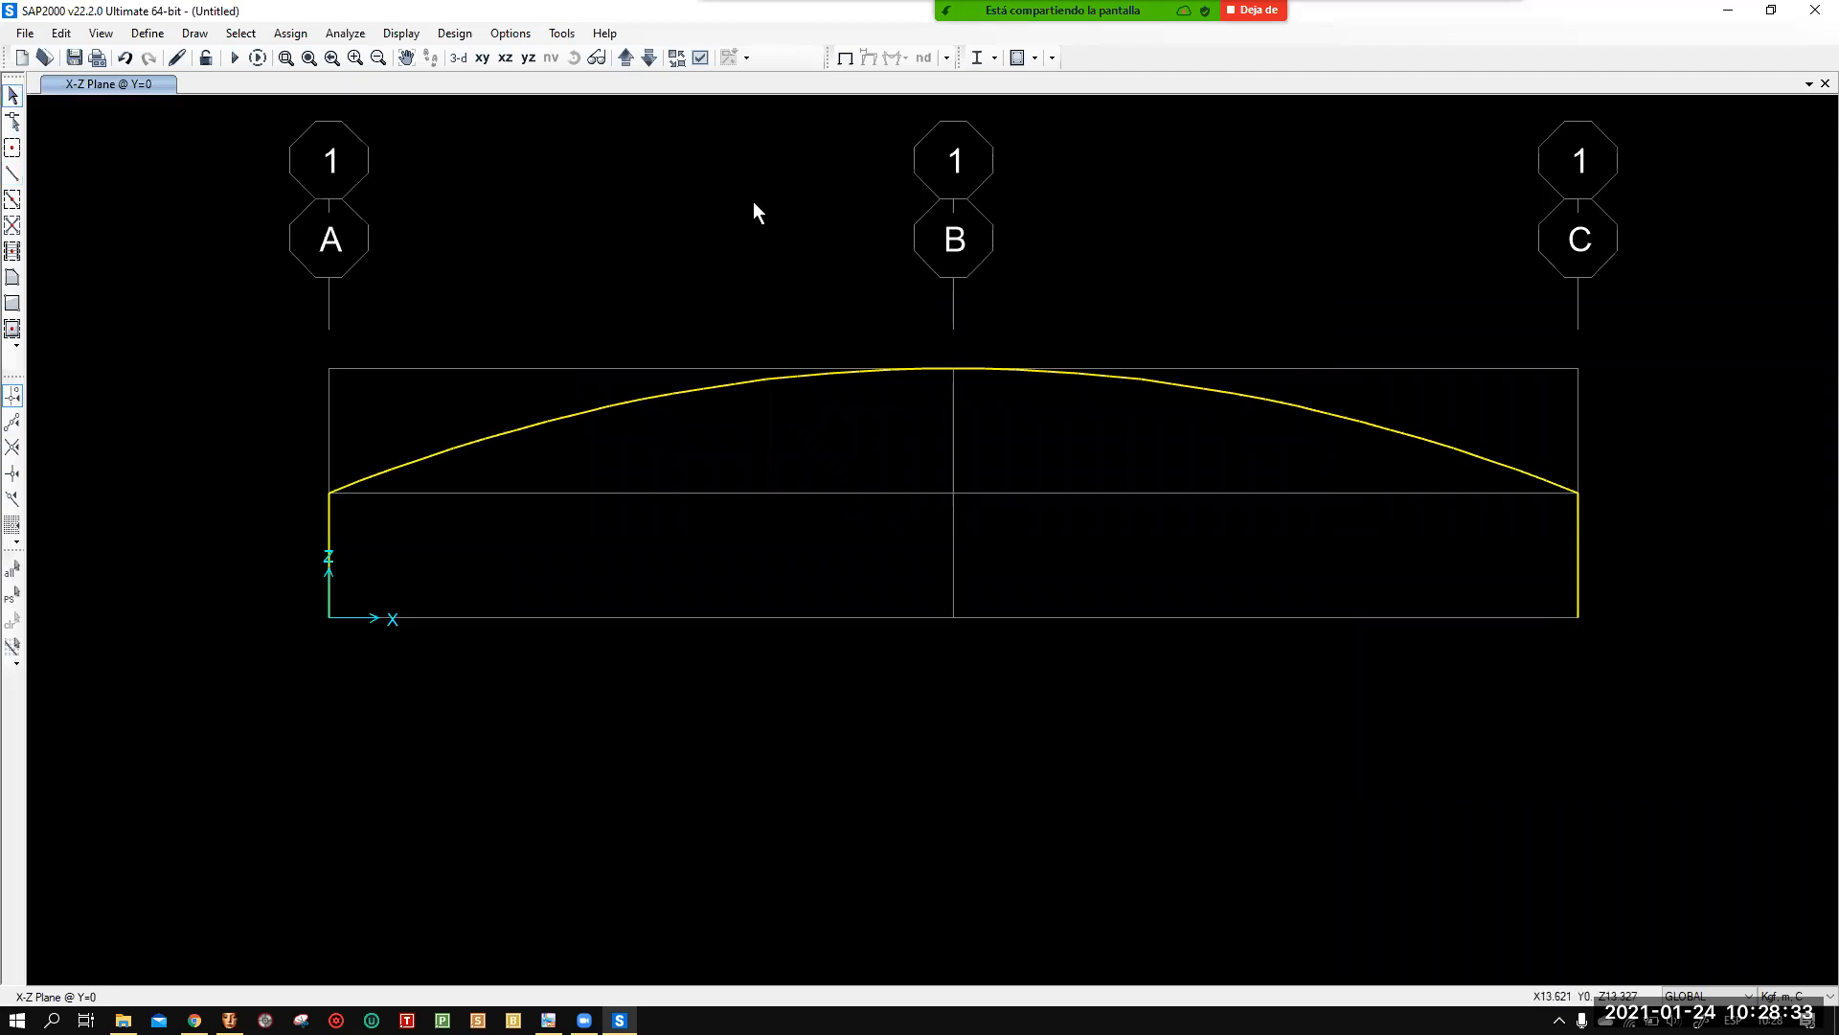
Select individual segments of the curved beam near column A to check how it is divided, and clear the selection.
{"action": "middle_click_drag", "start_coordinate": [538, 429], "coordinate": [784, 351]}
{"action": "middle_click_drag", "start_coordinate": [571, 406], "coordinate": [571, 406]}
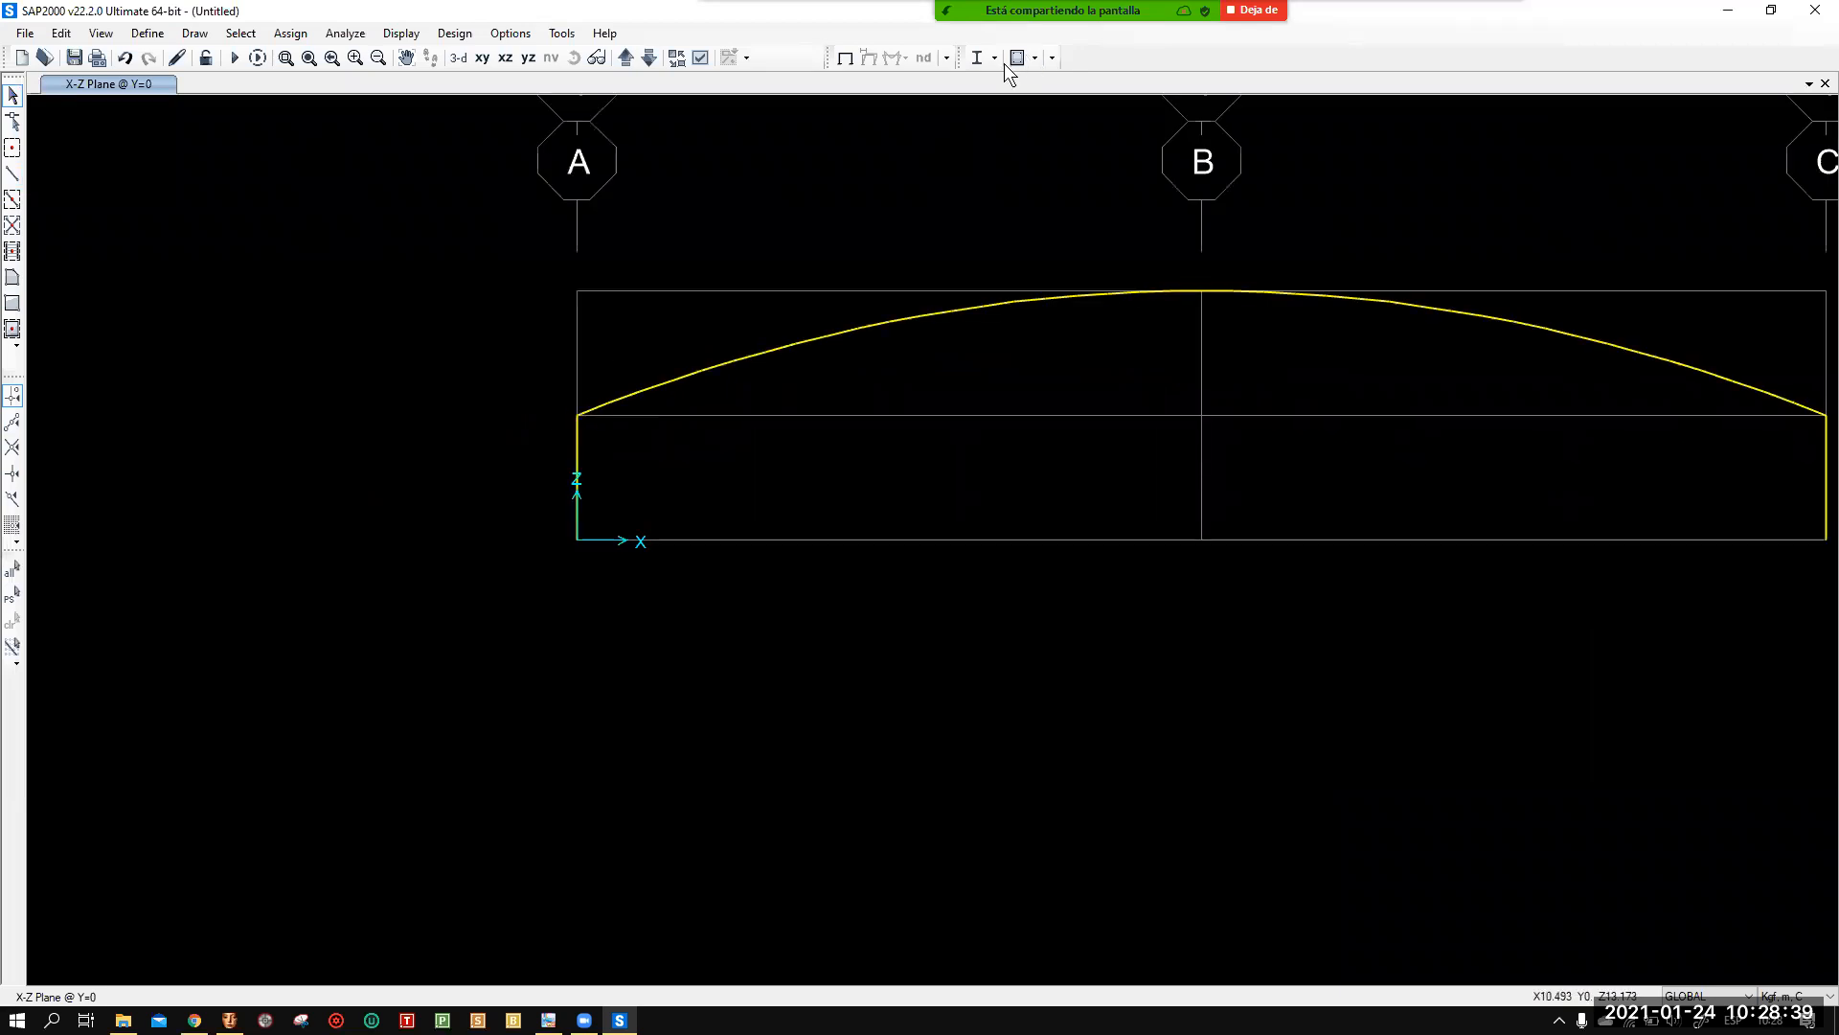
{"action": "scroll", "coordinate": [621, 289], "scroll_direction": "up", "scroll_amount": 2}
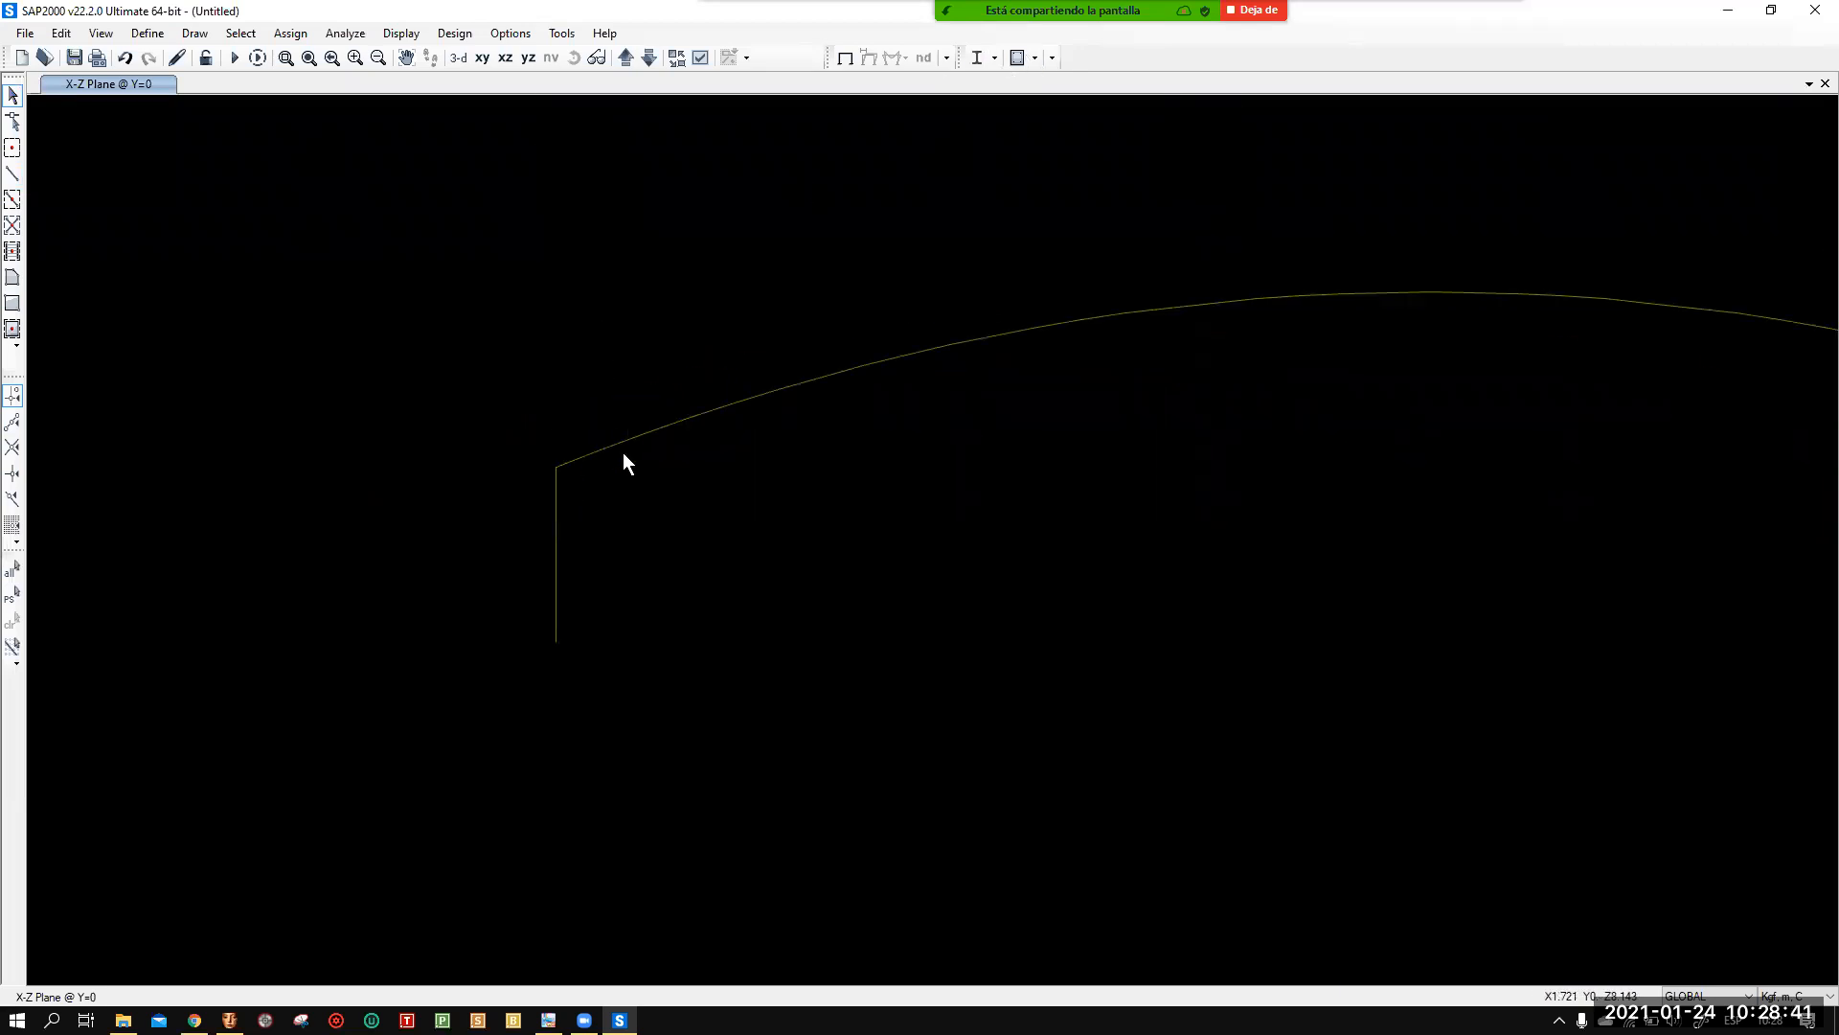
{"action": "scroll", "coordinate": [584, 575], "scroll_direction": "up", "scroll_amount": 4}
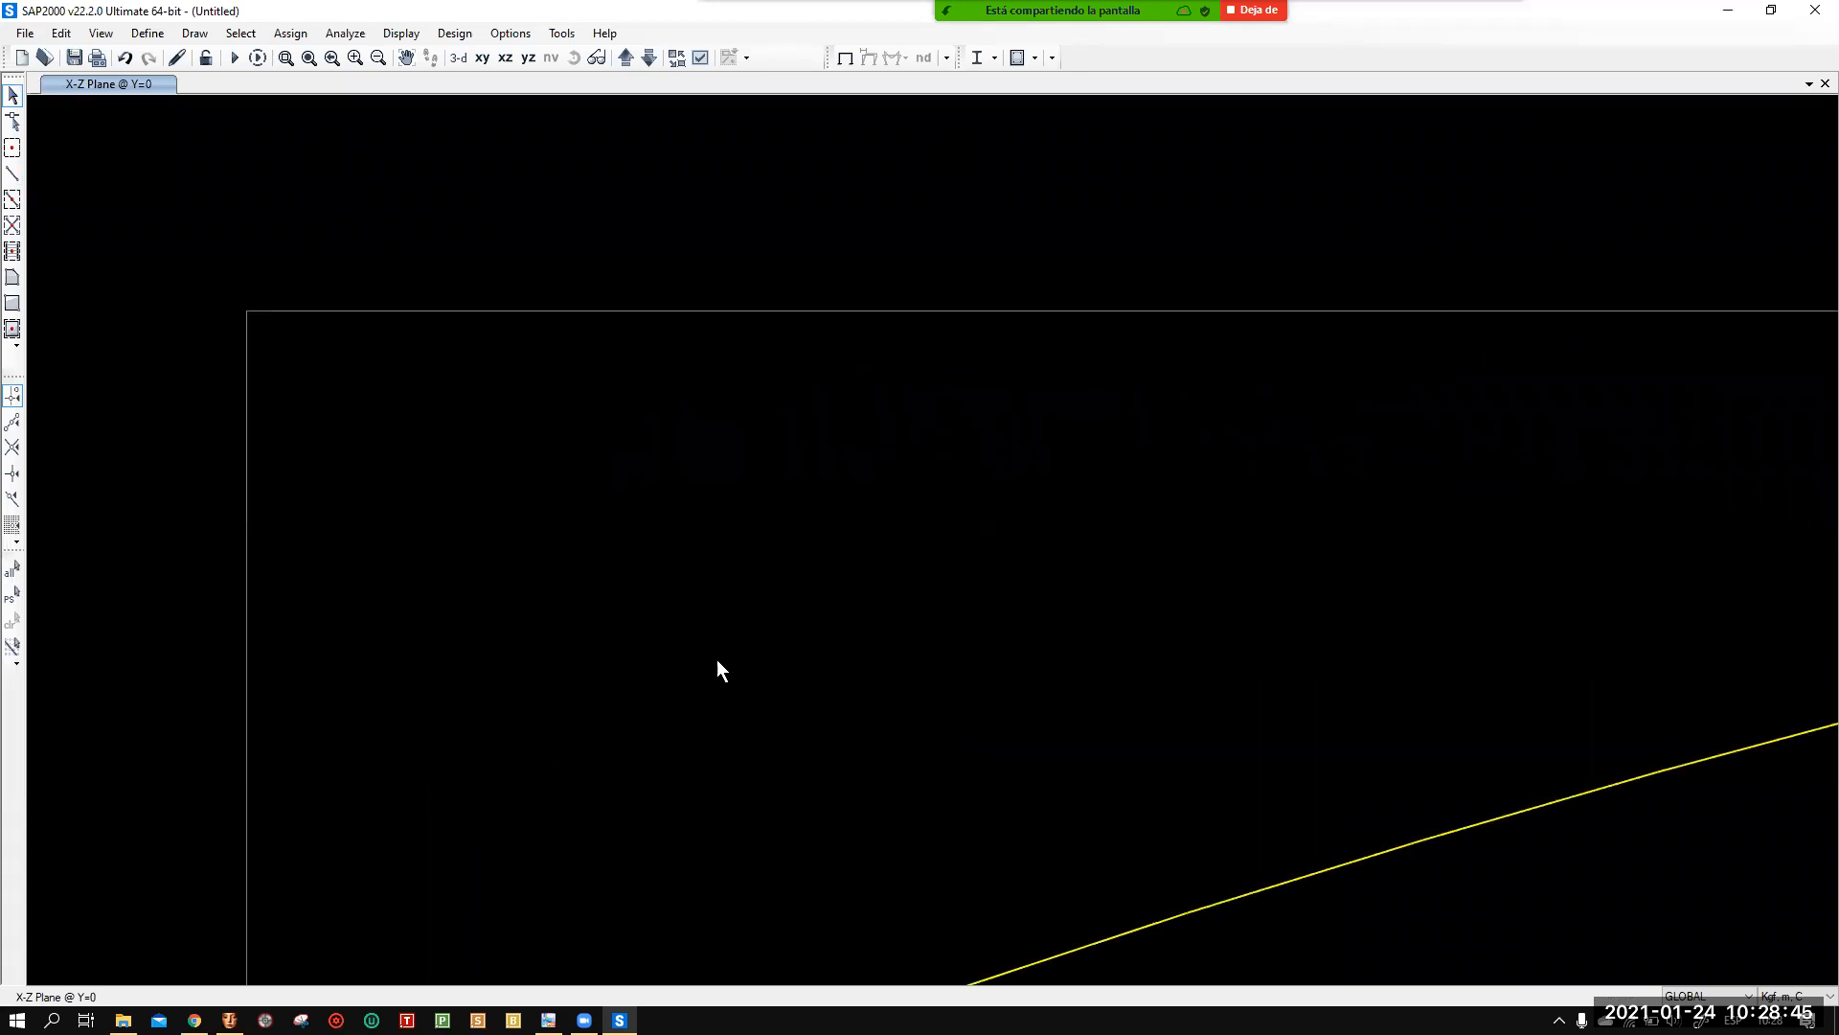
{"action": "scroll", "coordinate": [721, 663], "scroll_direction": "down", "scroll_amount": 2}
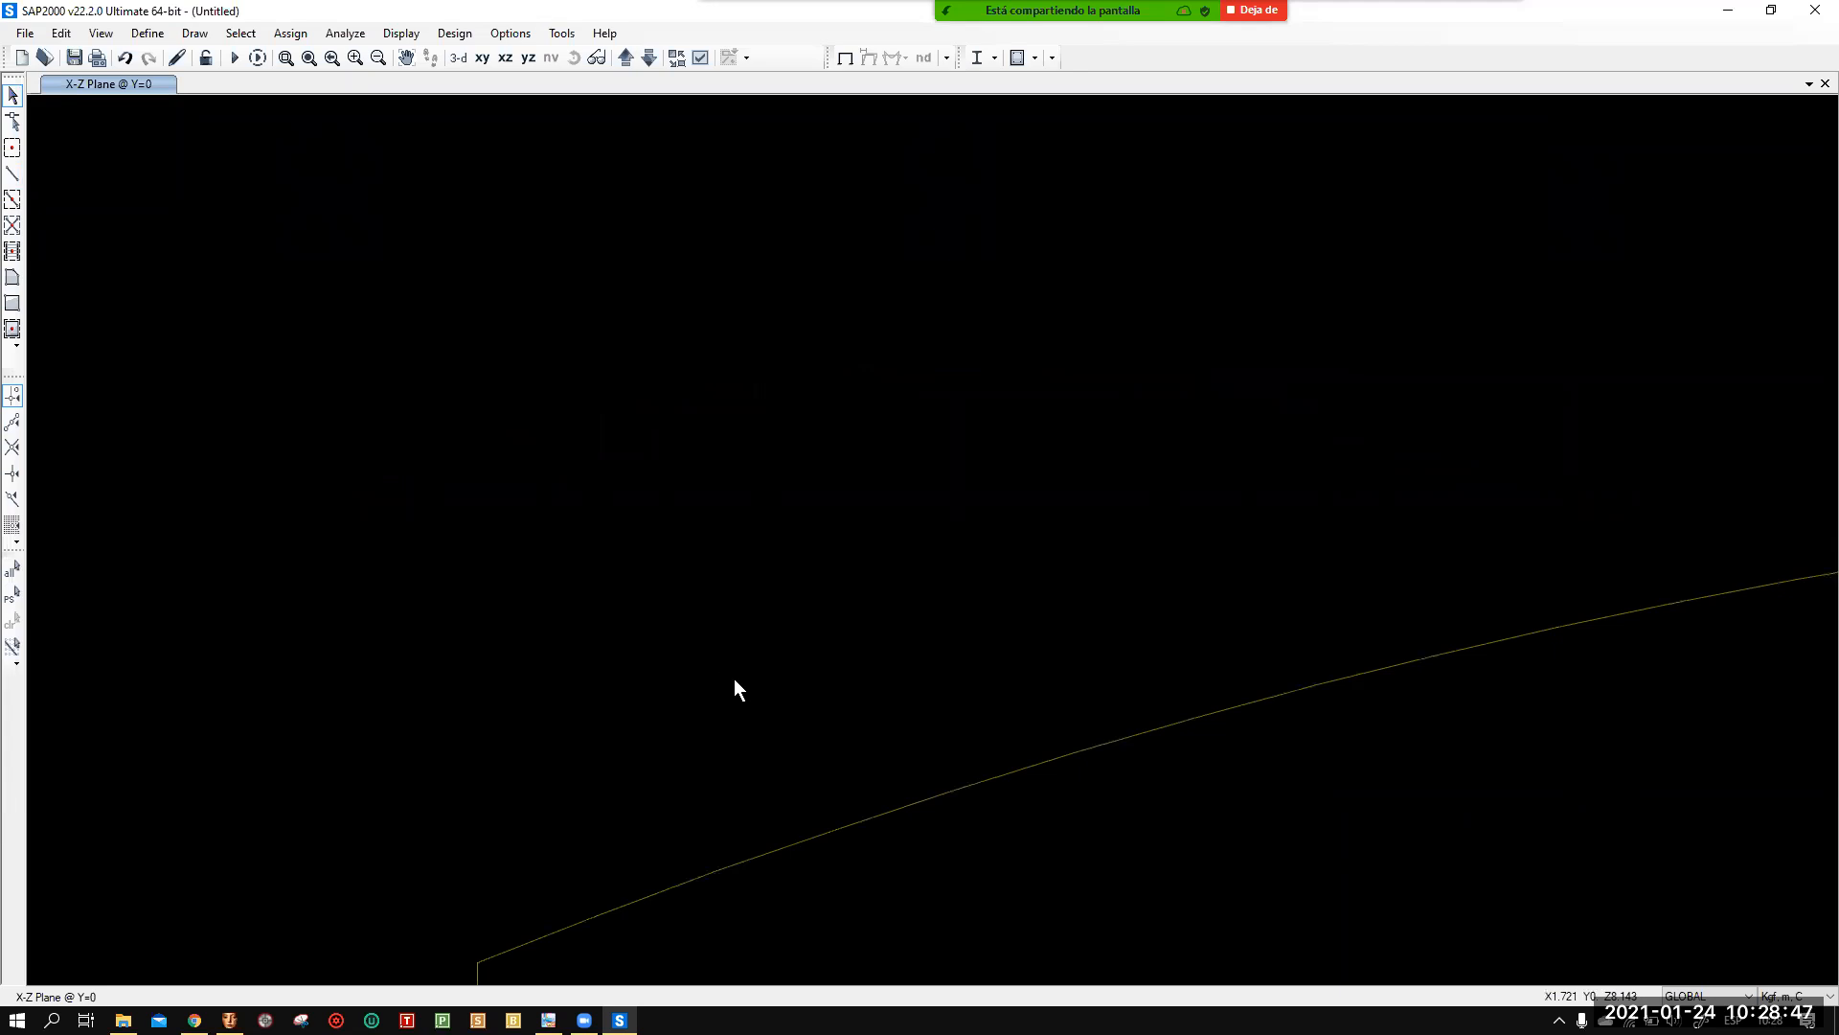
{"action": "middle_click_drag", "start_coordinate": [789, 618], "coordinate": [773, 394]}
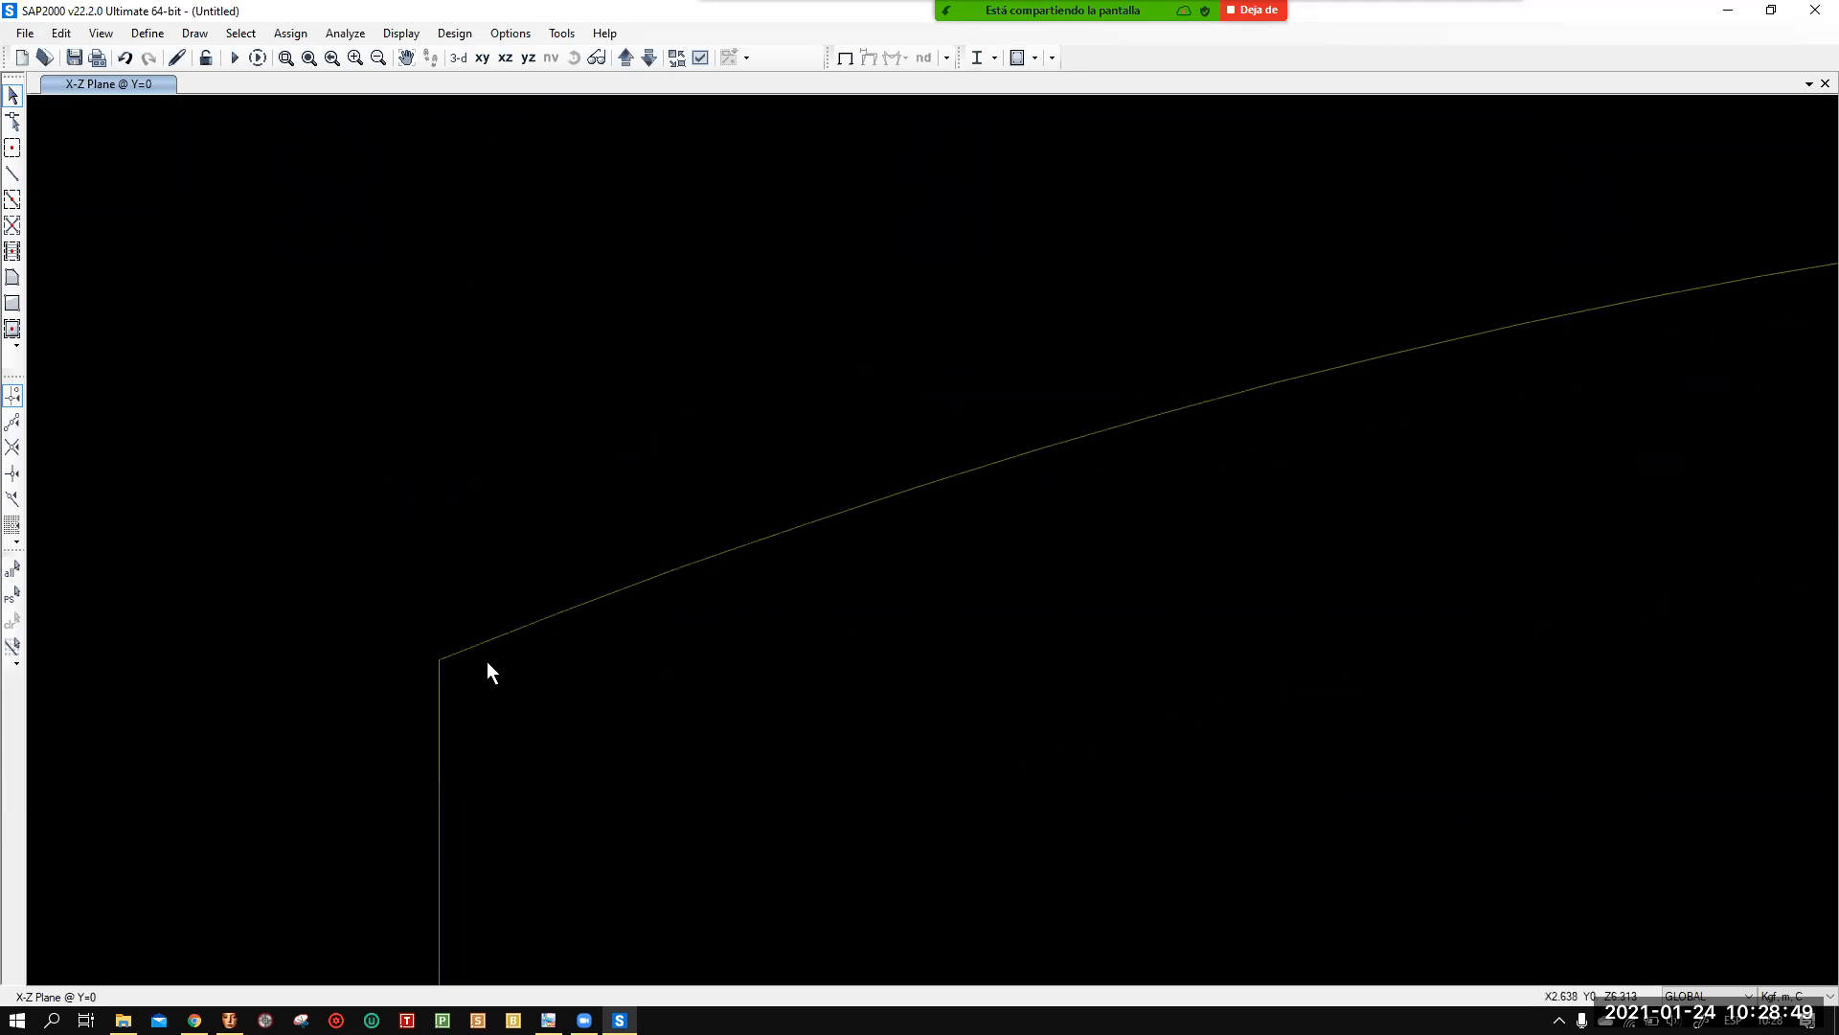
{"action": "left_click", "coordinate": [532, 621]}
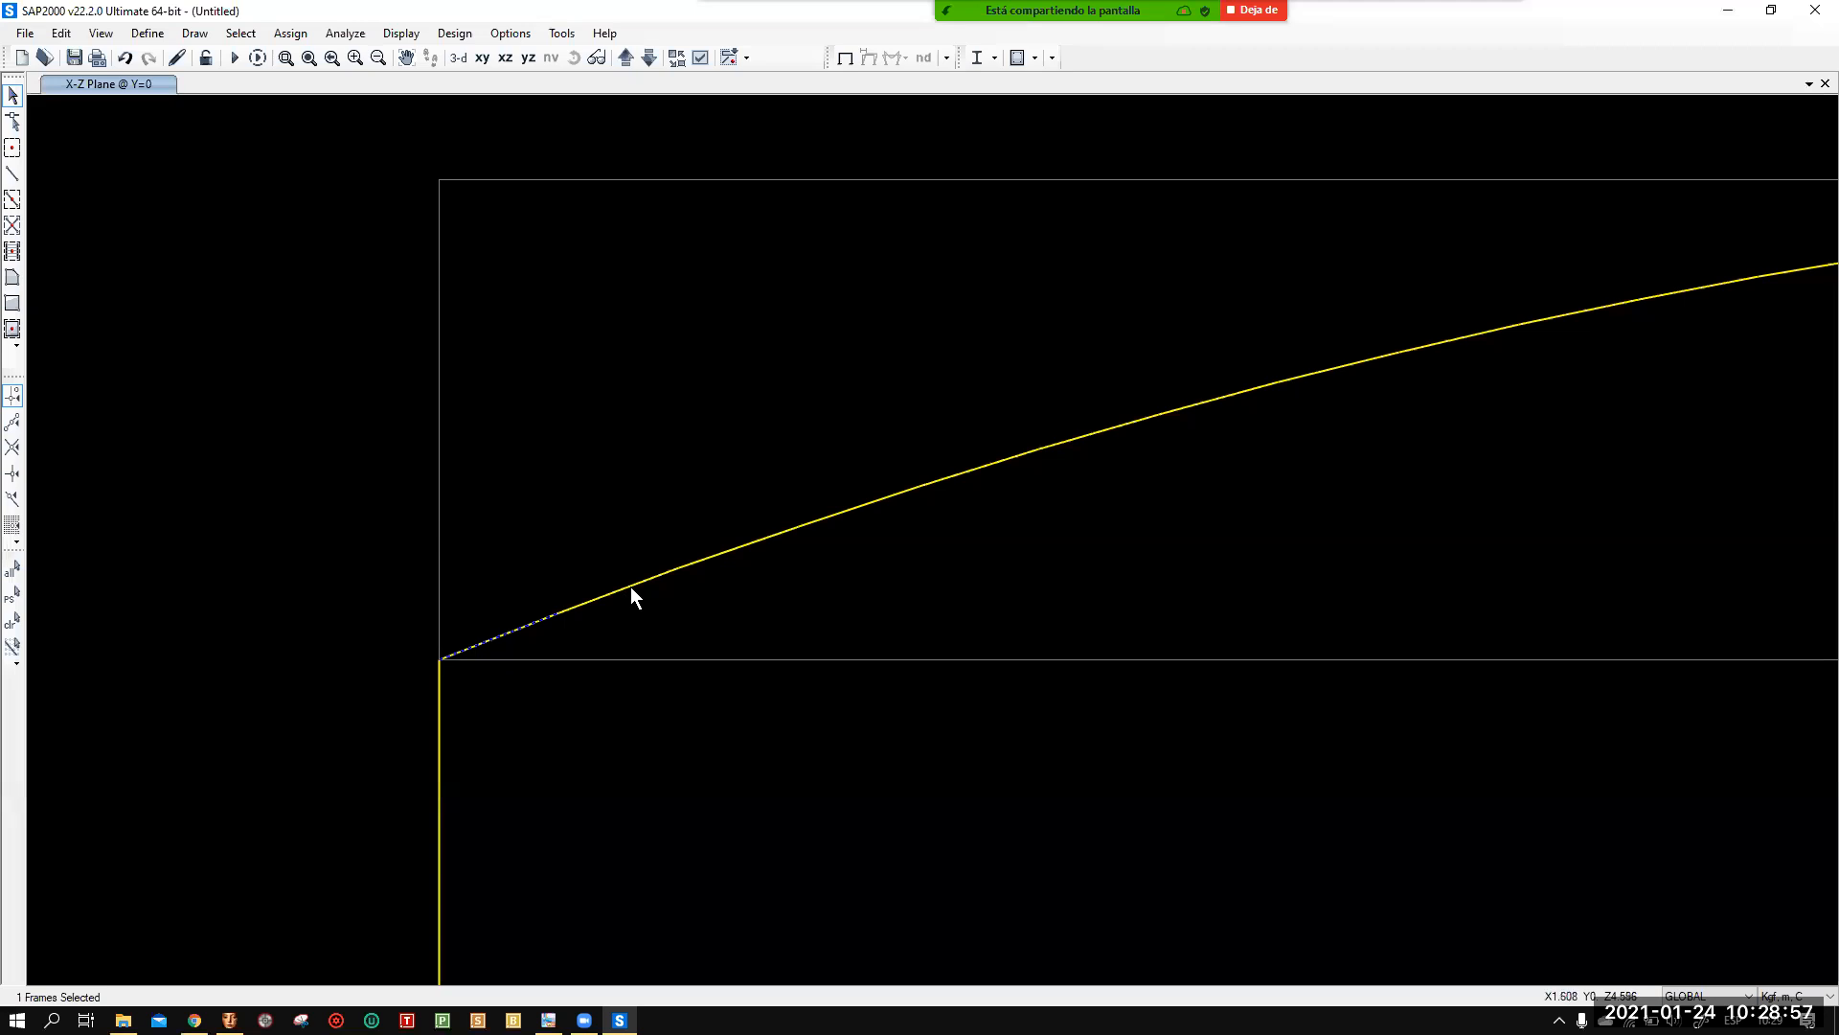
{"action": "left_click", "coordinate": [728, 548]}
{"action": "left_click", "coordinate": [1109, 431]}
{"action": "key", "text": "ctrl+q"}
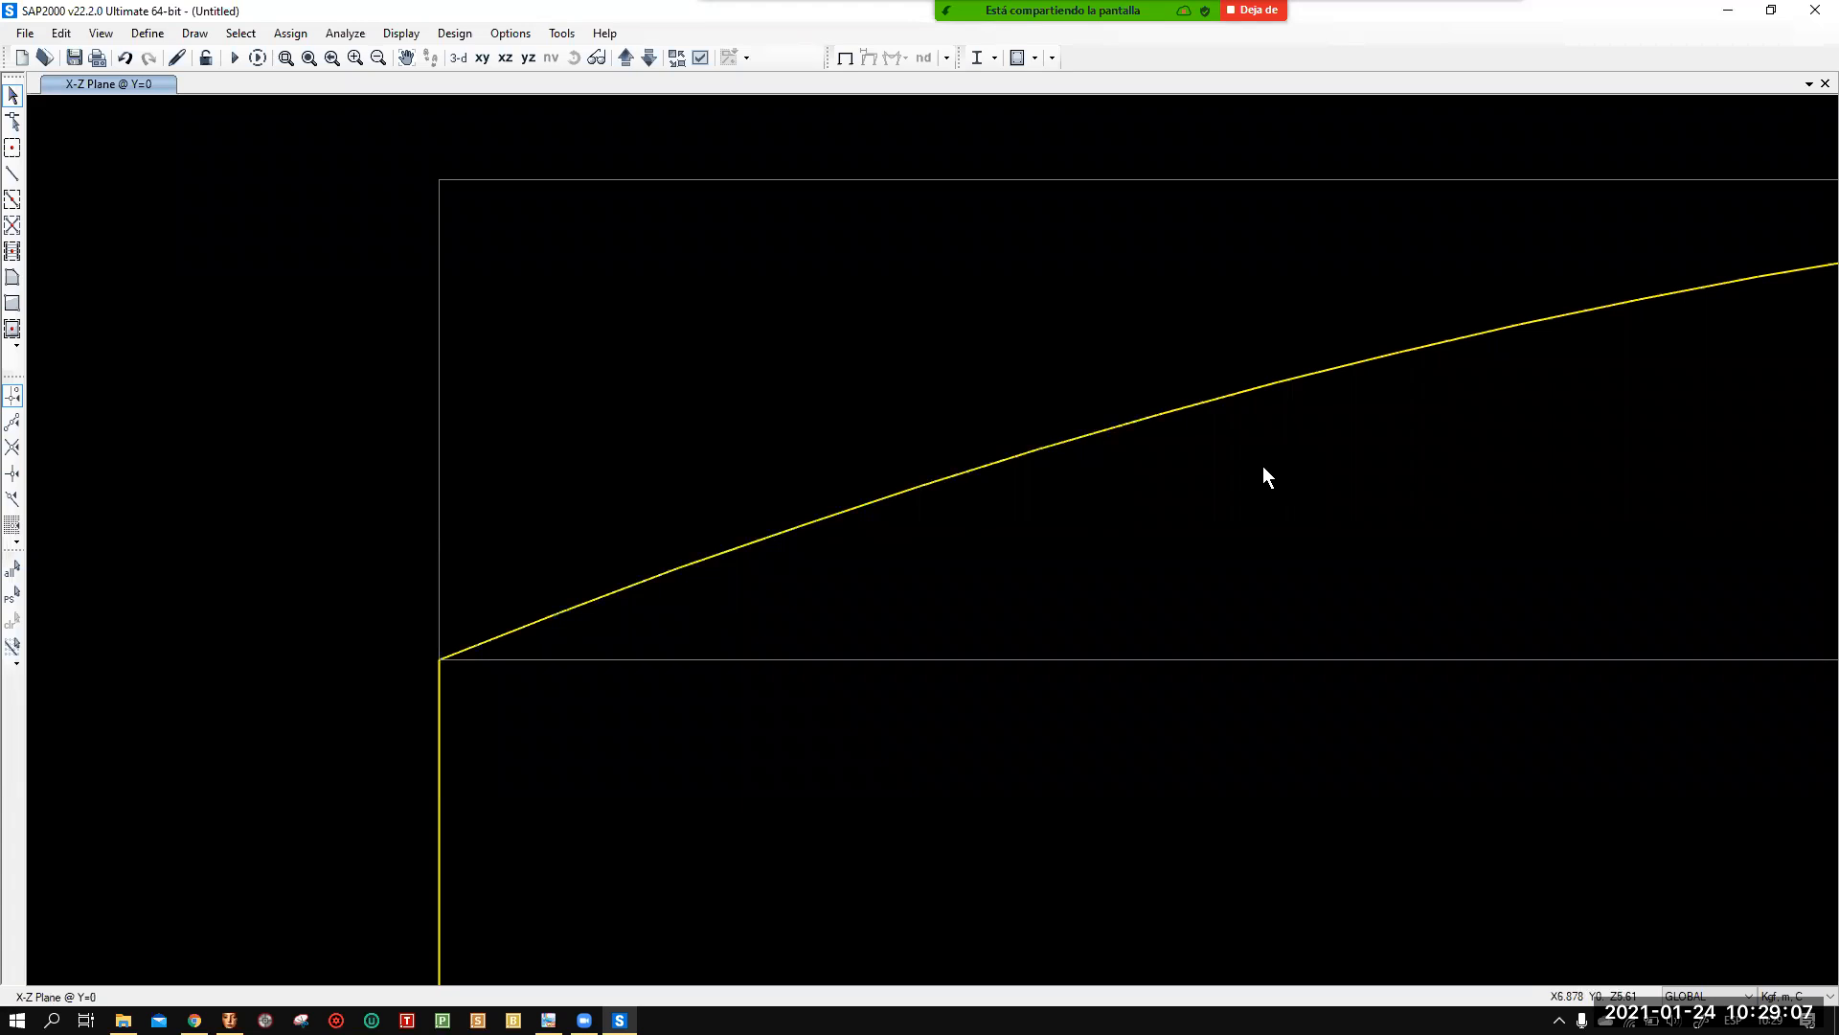
Select the whole model and examine it in the 3-D view around the base of column A.
{"action": "scroll", "coordinate": [1071, 496], "scroll_direction": "down", "scroll_amount": 3}
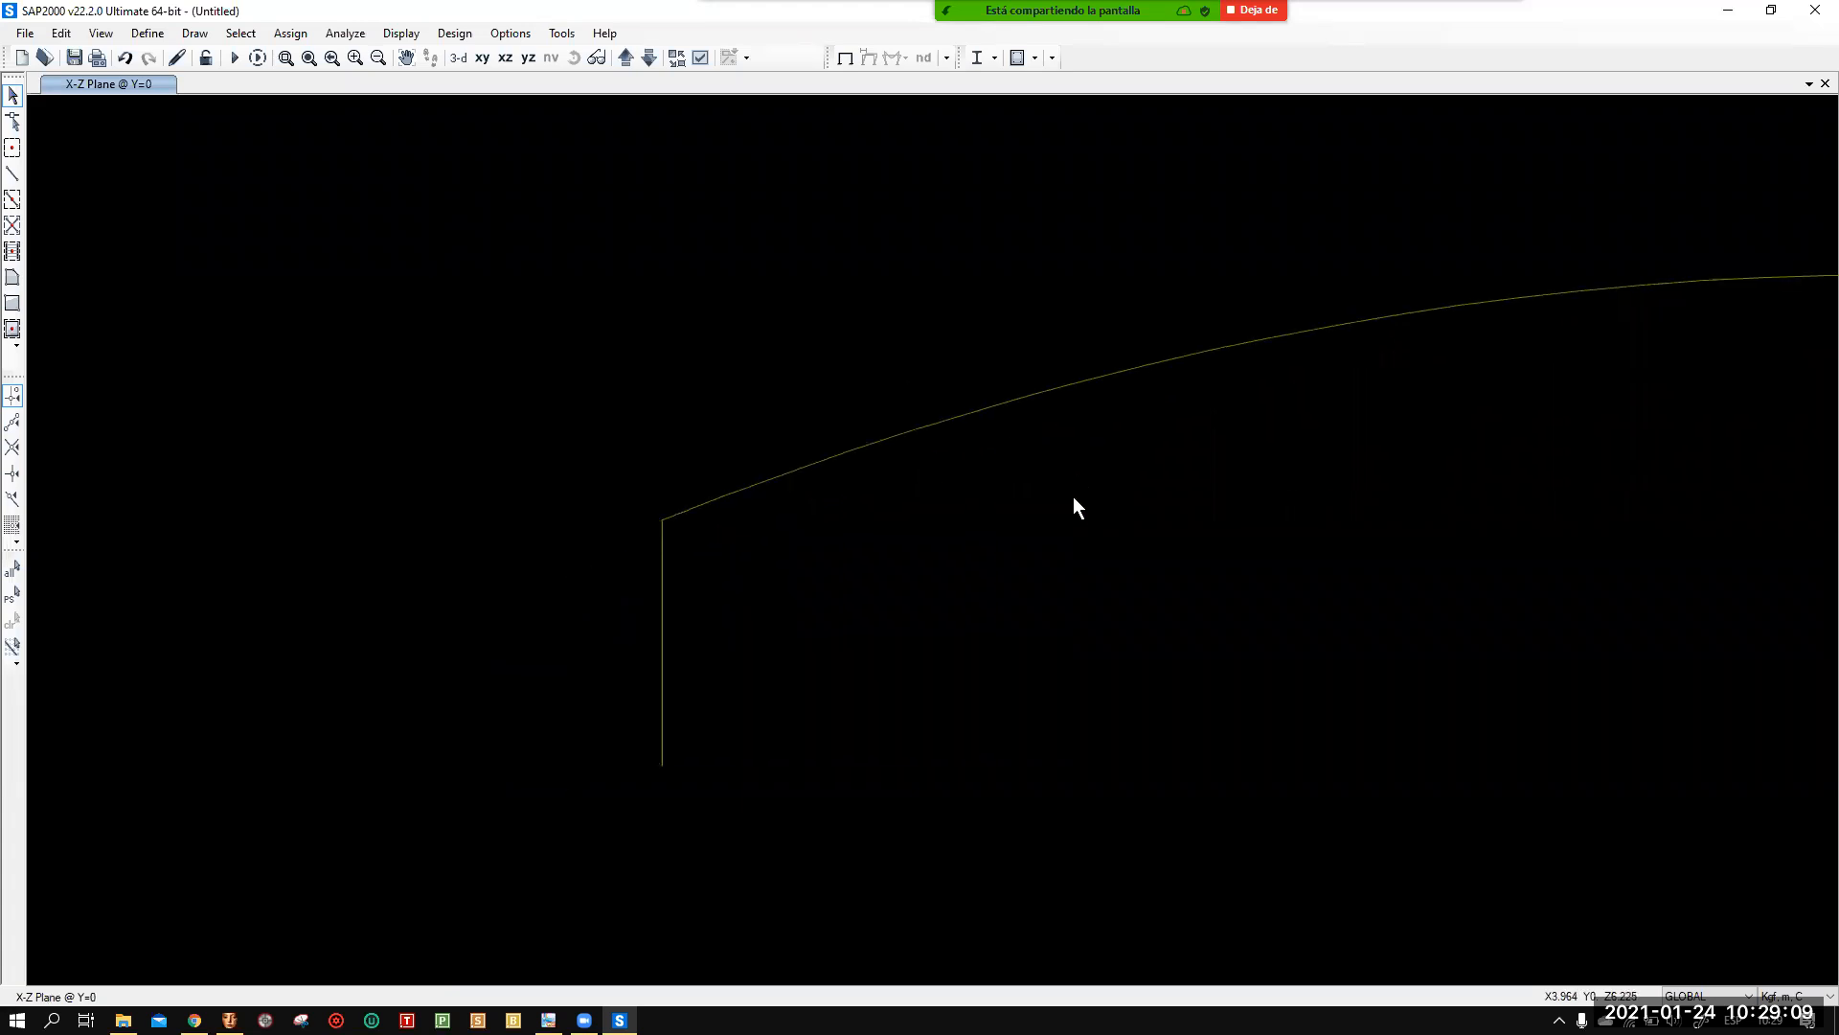
{"action": "scroll", "coordinate": [1105, 498], "scroll_direction": "down", "scroll_amount": 1}
{"action": "scroll", "coordinate": [1130, 555], "scroll_direction": "down", "scroll_amount": 2}
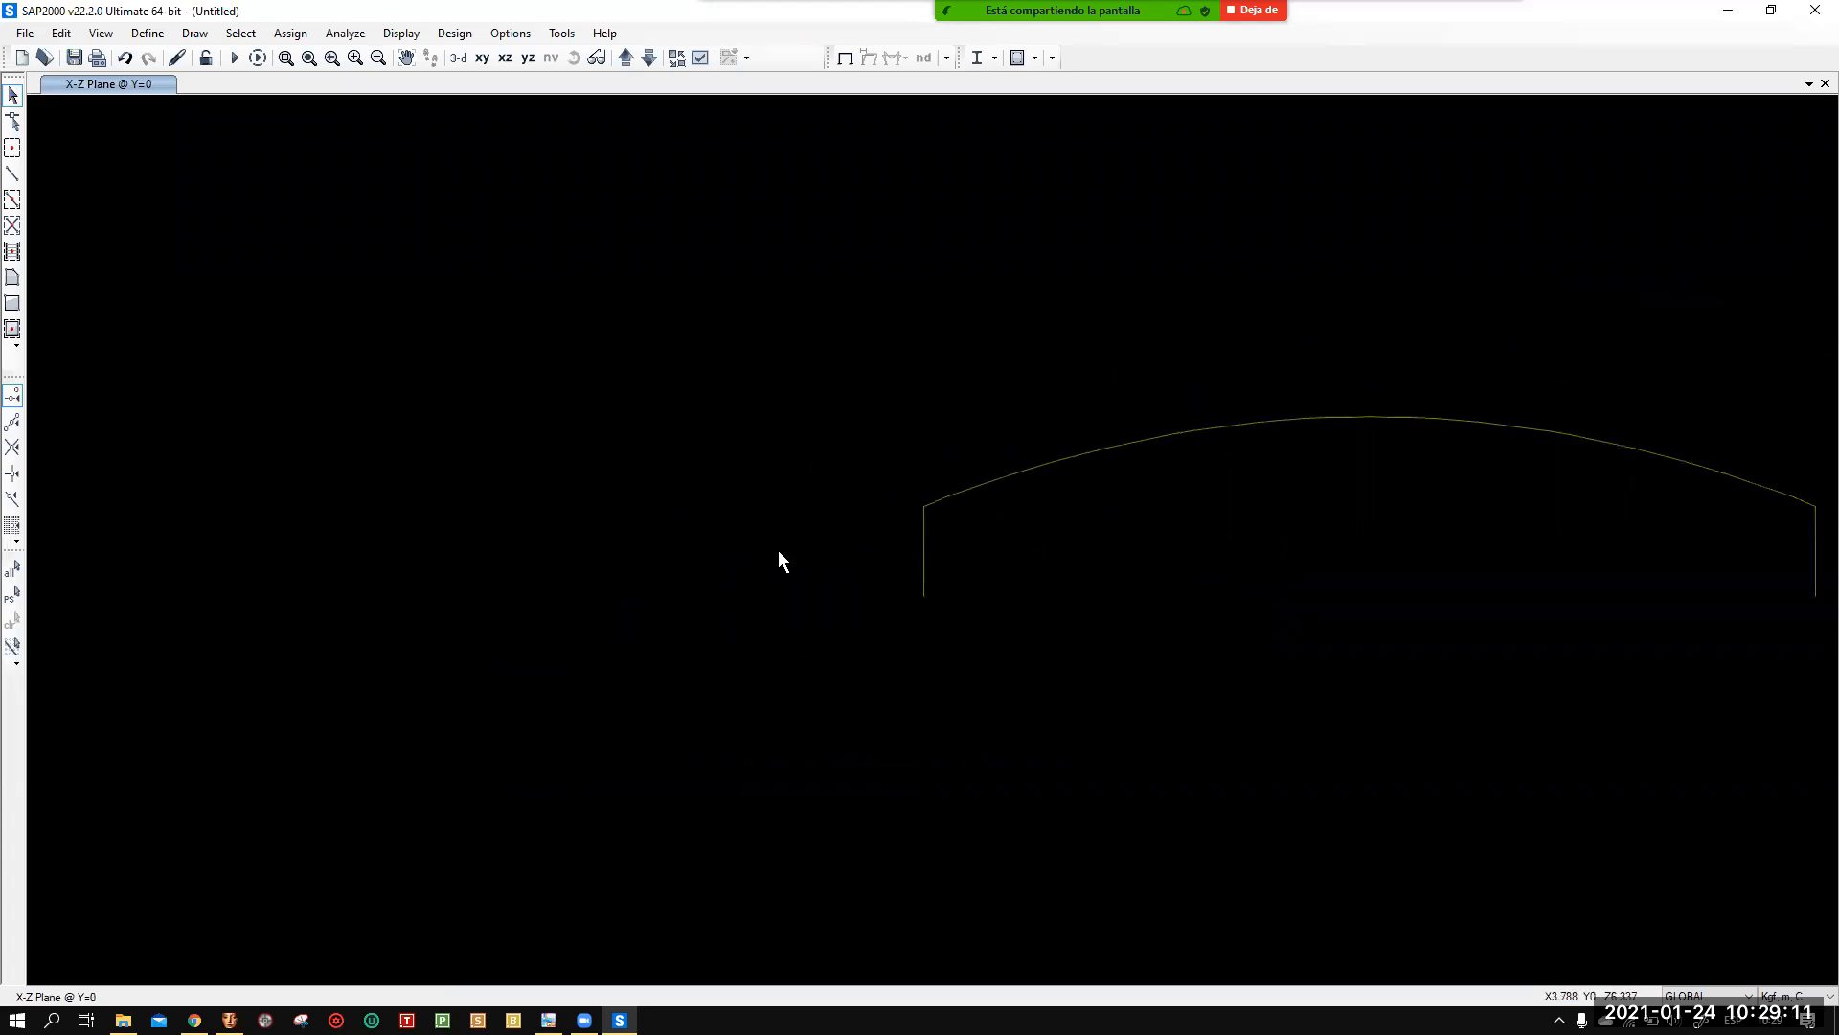
{"action": "middle_click_drag", "start_coordinate": [1291, 547], "coordinate": [949, 559]}
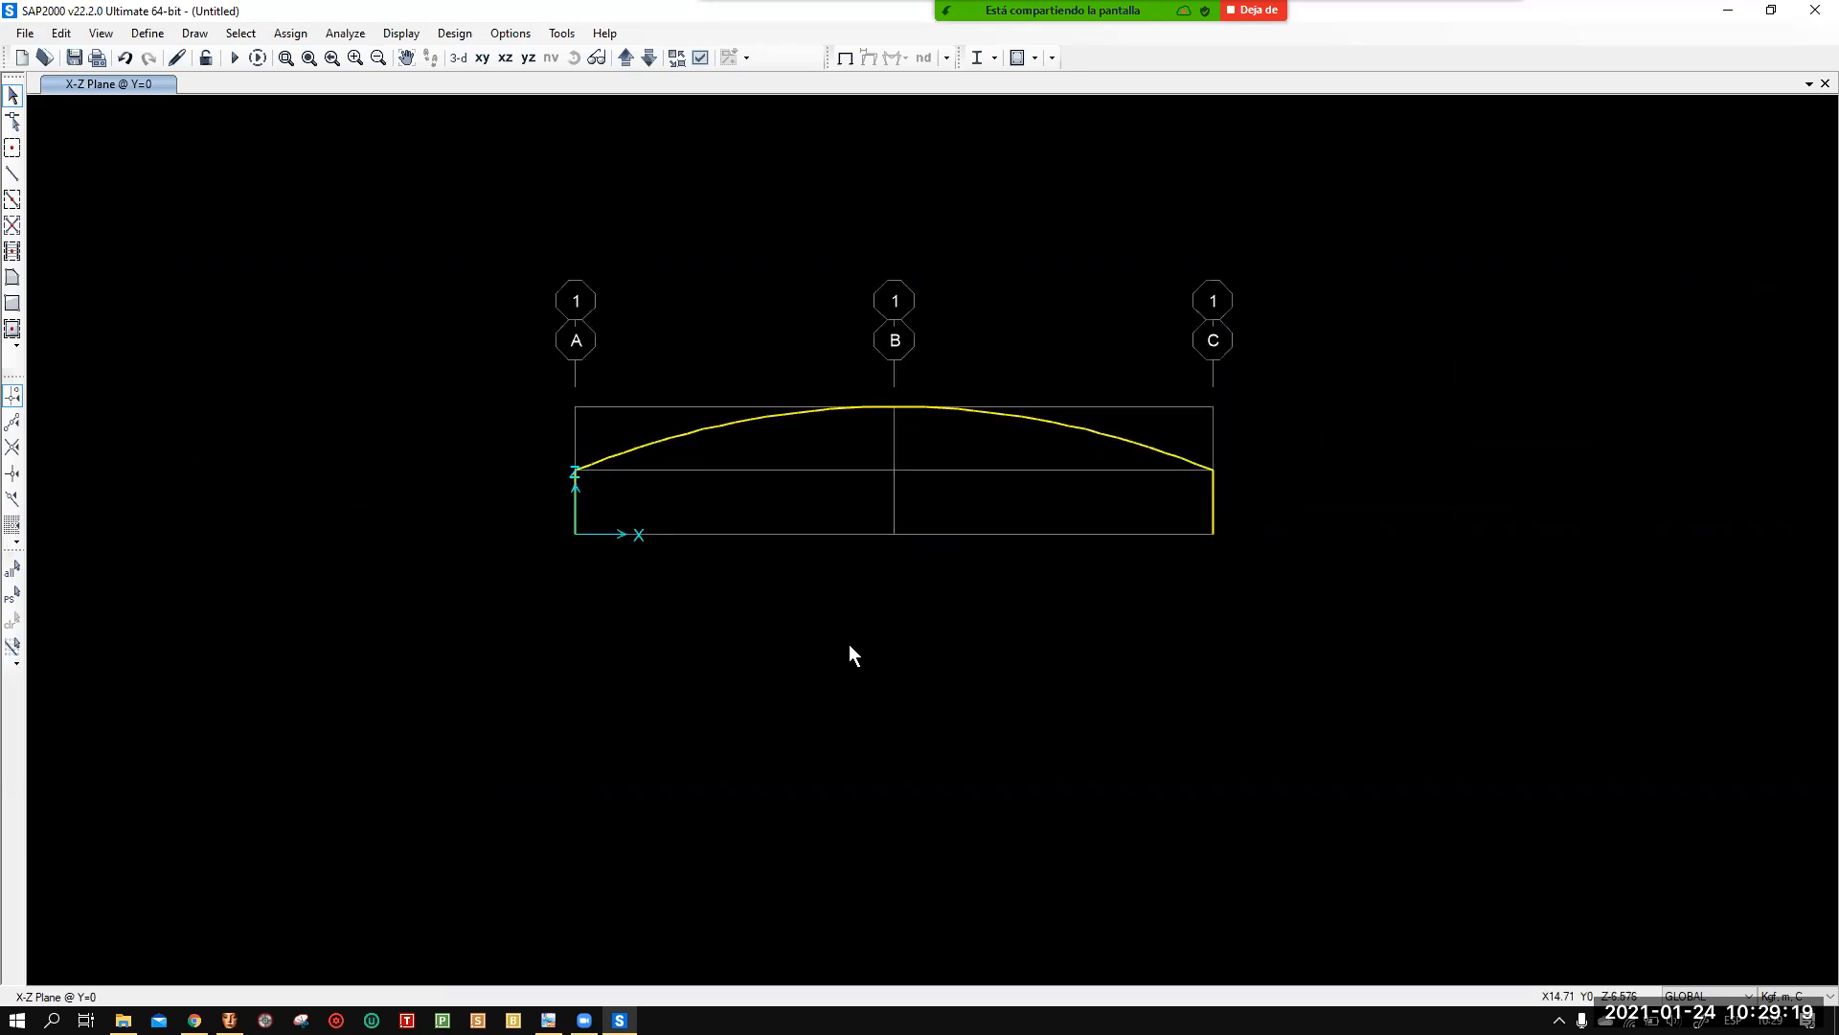
{"action": "middle_click_drag", "start_coordinate": [848, 644], "coordinate": [912, 669]}
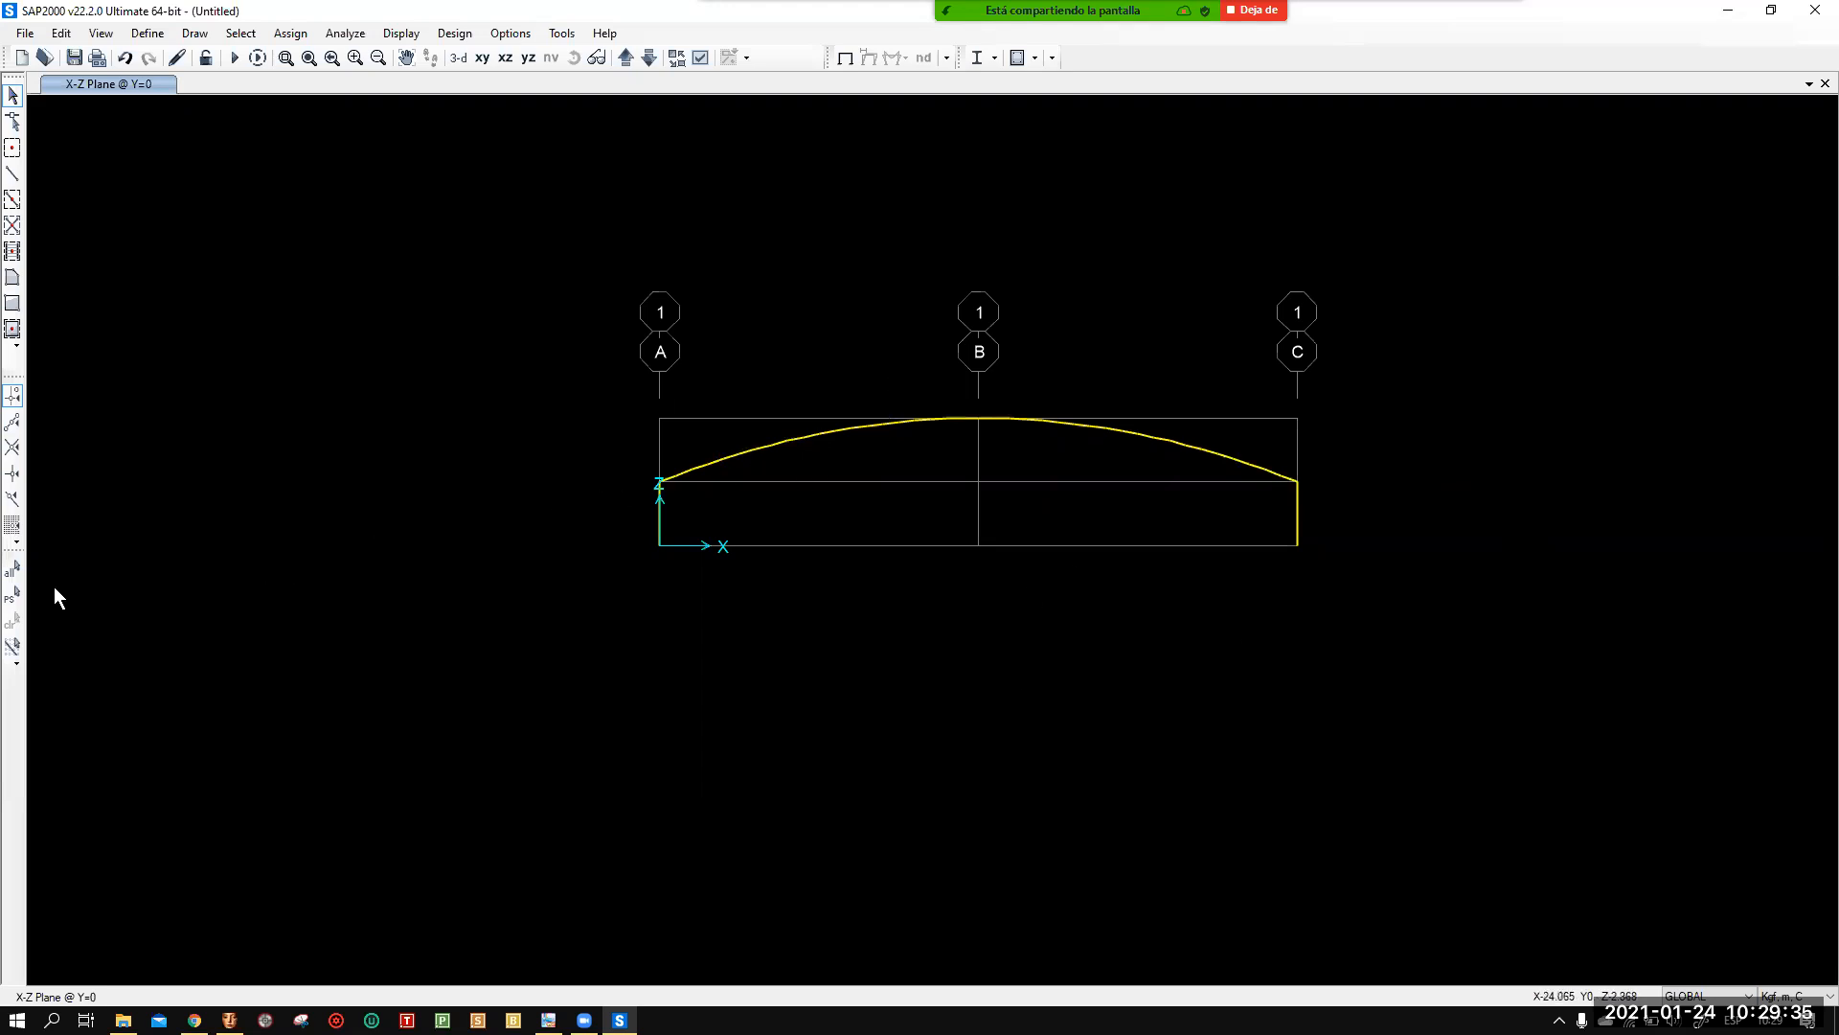
{"action": "left_click", "coordinate": [13, 572]}
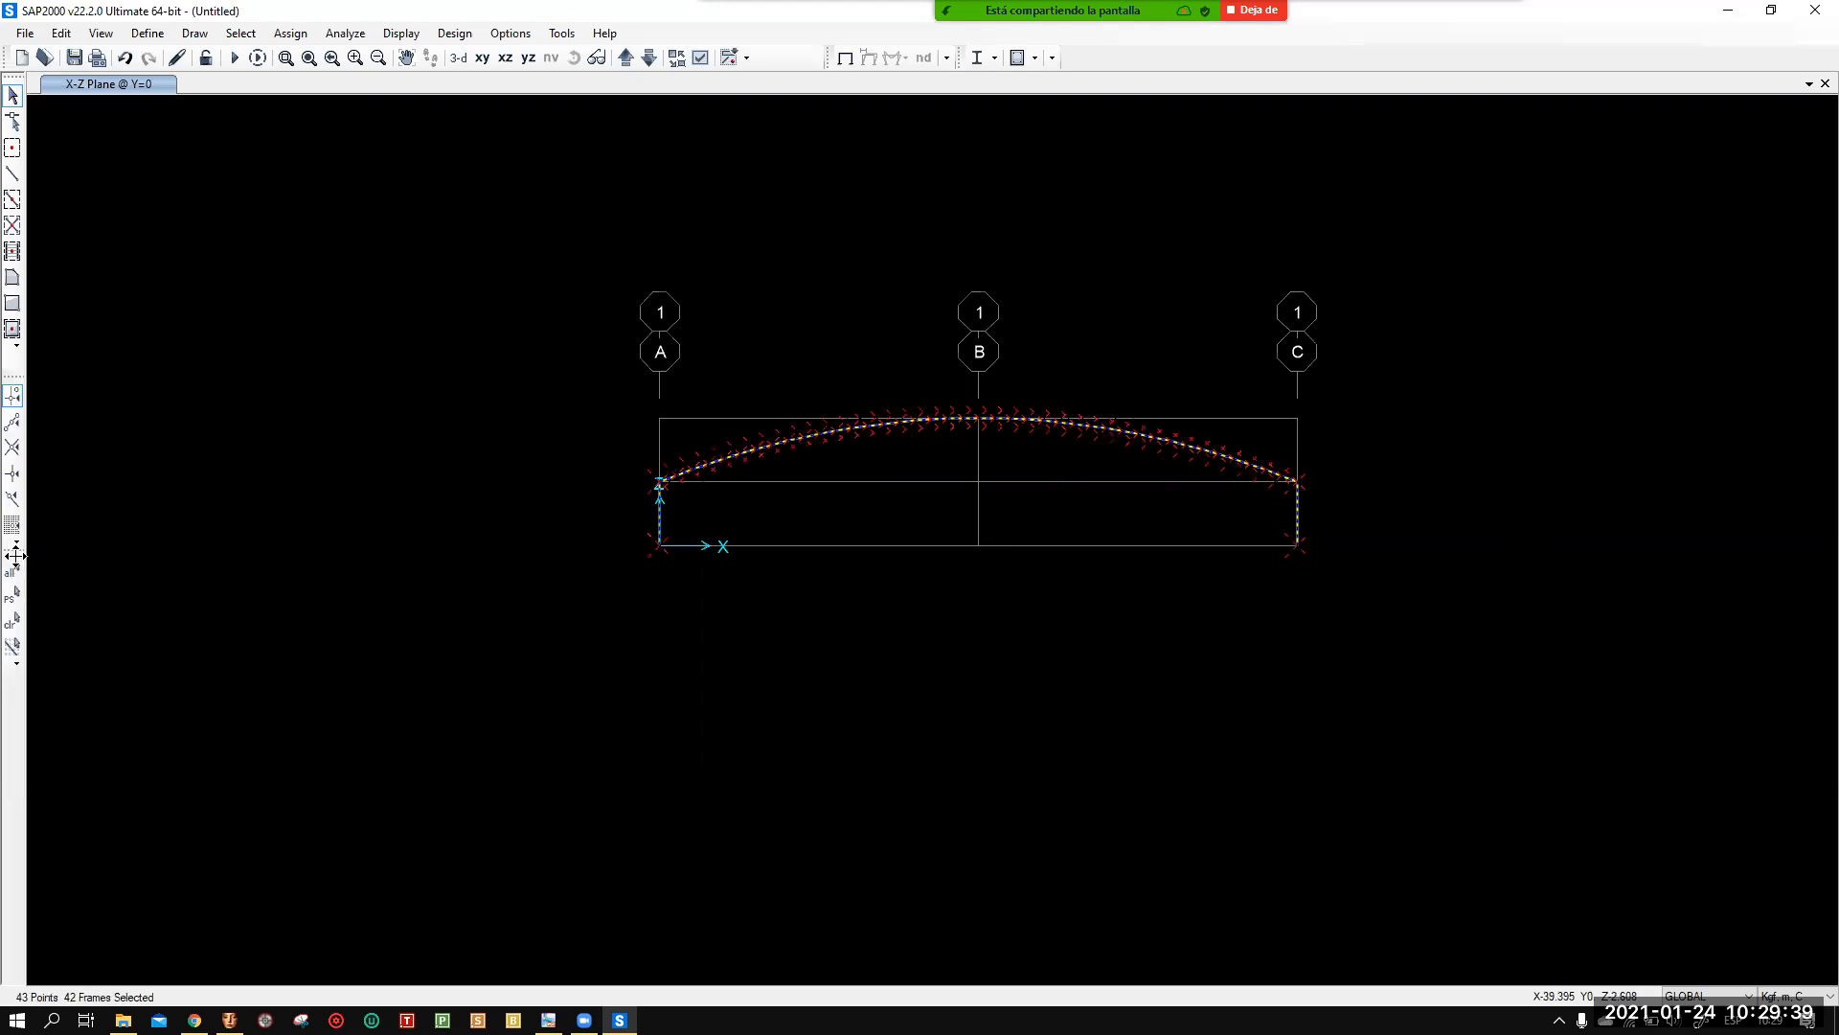
{"action": "left_click", "coordinate": [459, 60]}
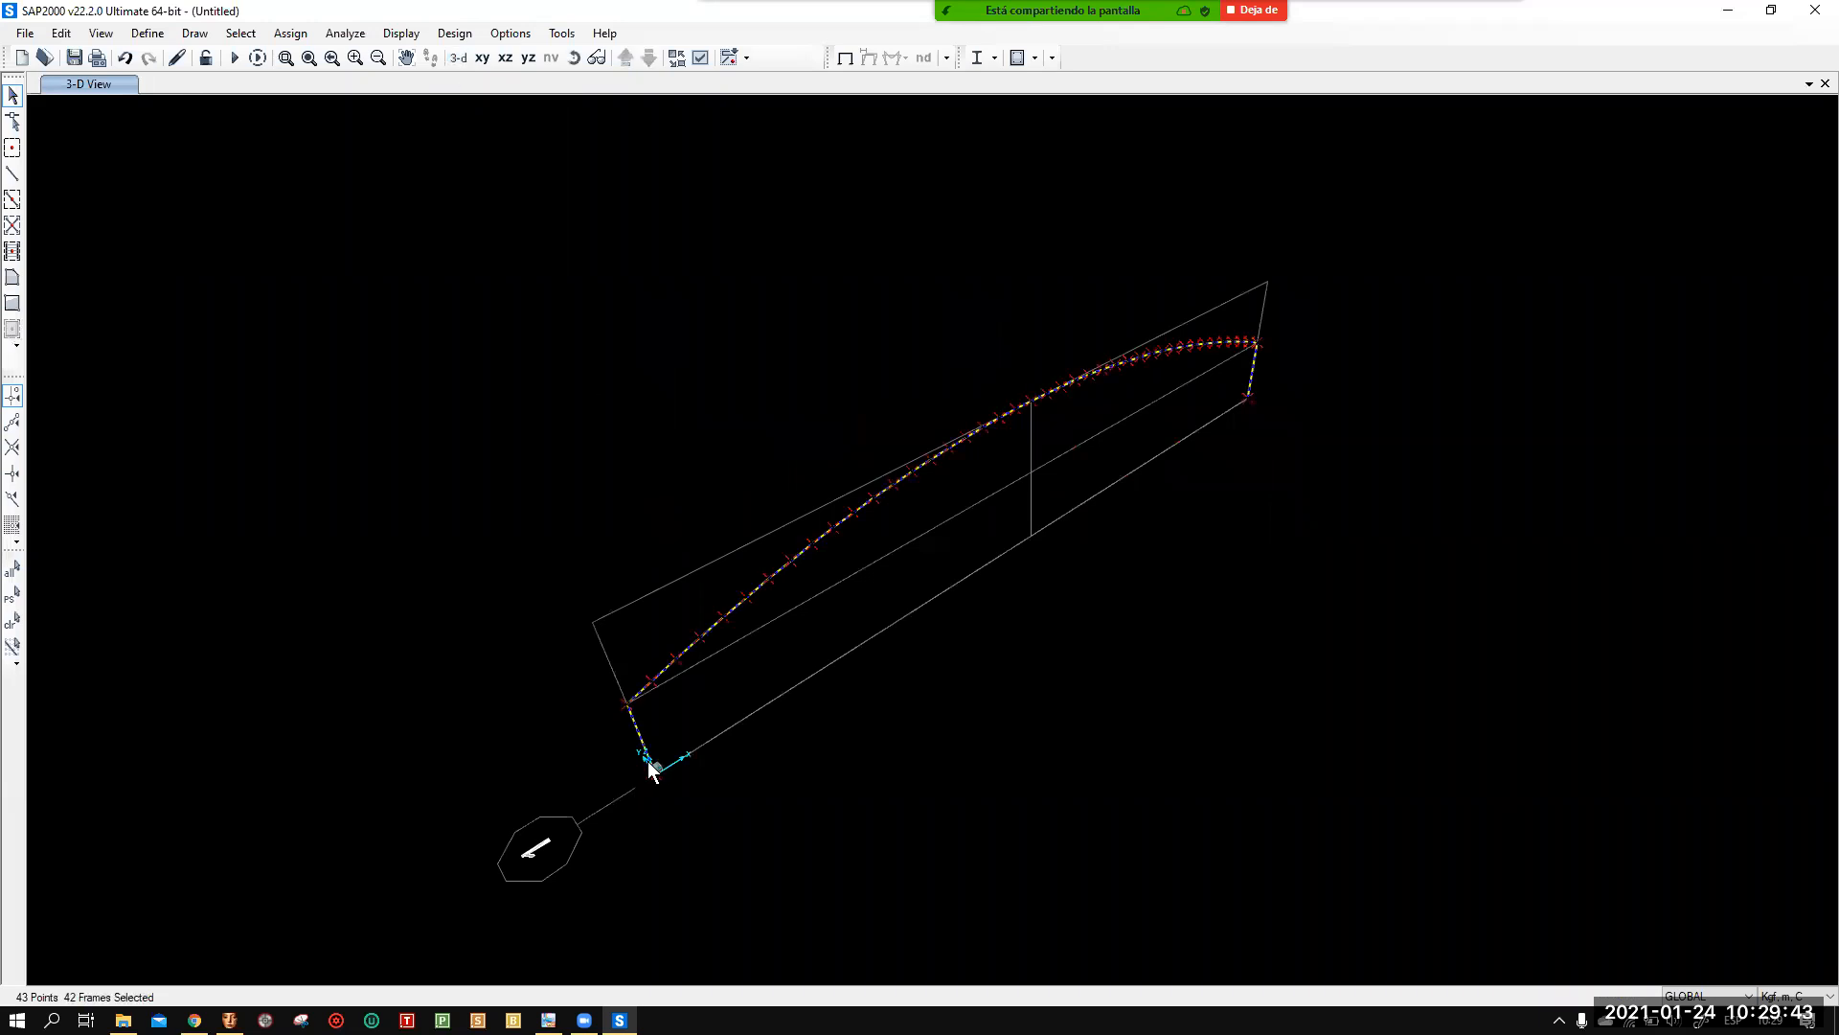
{"action": "scroll", "coordinate": [668, 785], "scroll_direction": "up", "scroll_amount": 5}
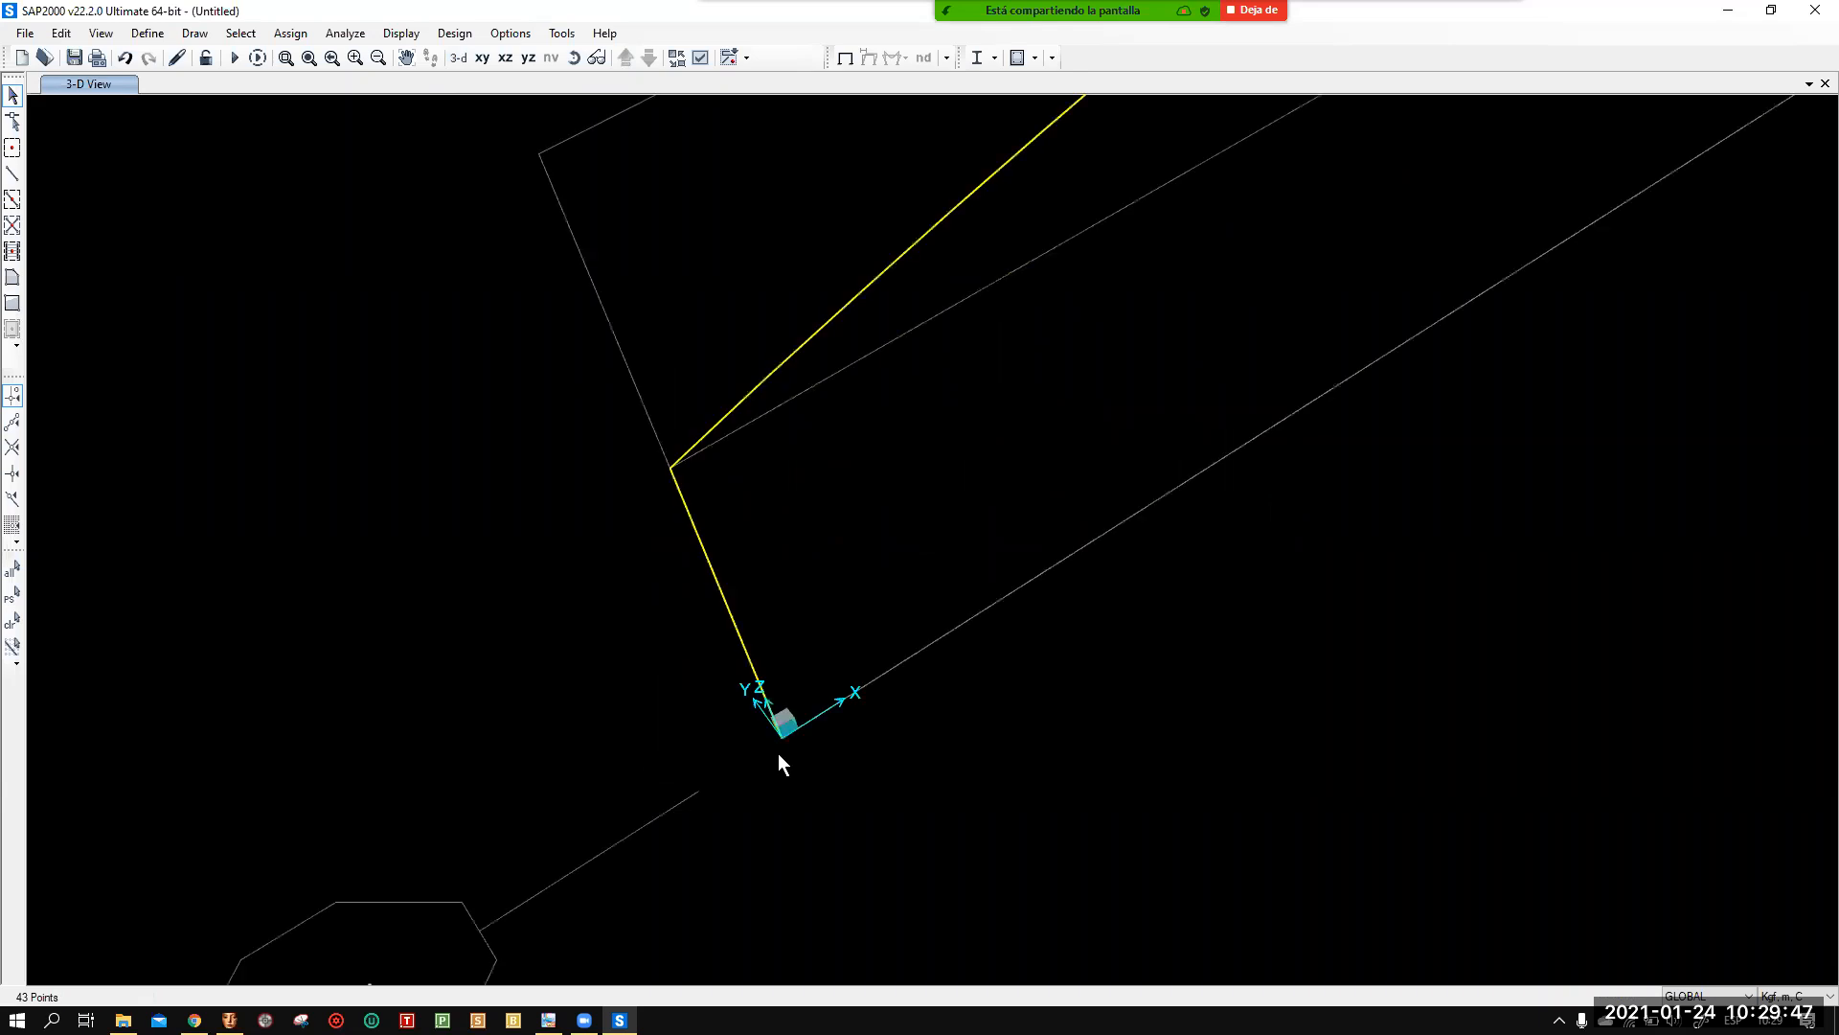
Replicate the whole selected frame linearly with dy = 6 and number 2.
{"action": "scroll", "coordinate": [898, 648], "scroll_direction": "down", "scroll_amount": 3}
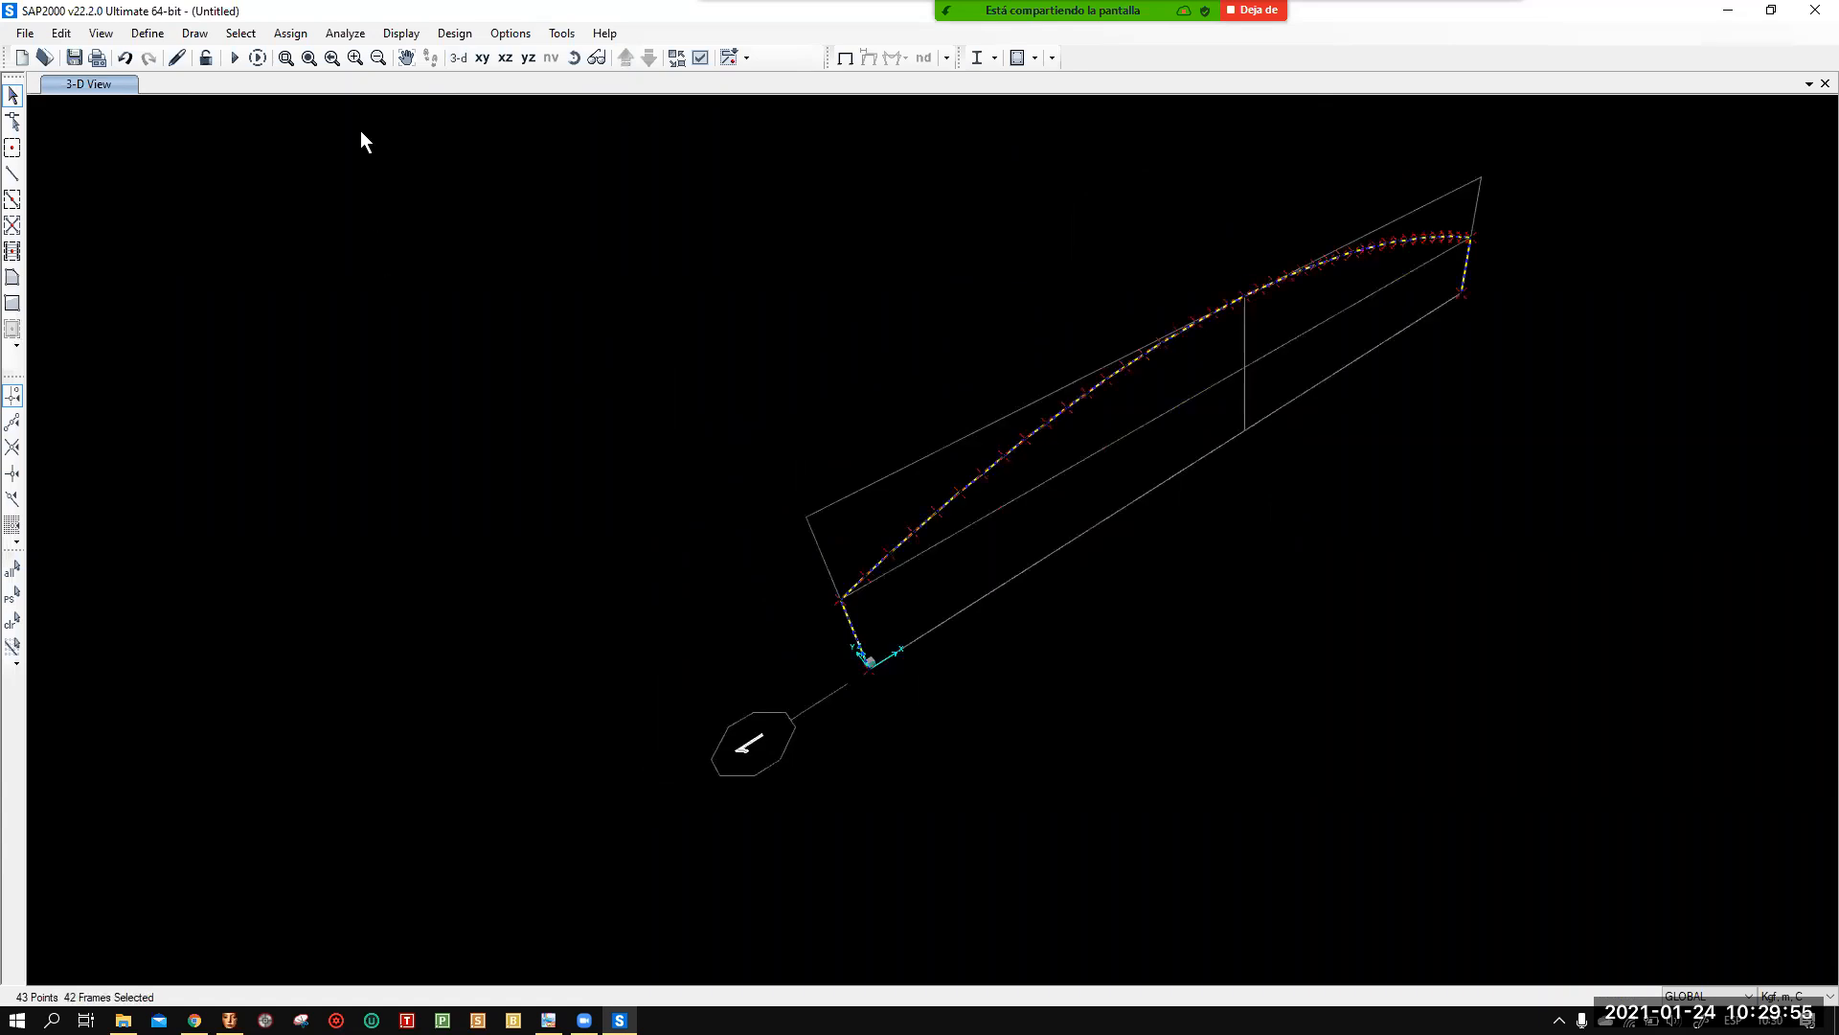
{"action": "left_click", "coordinate": [61, 34]}
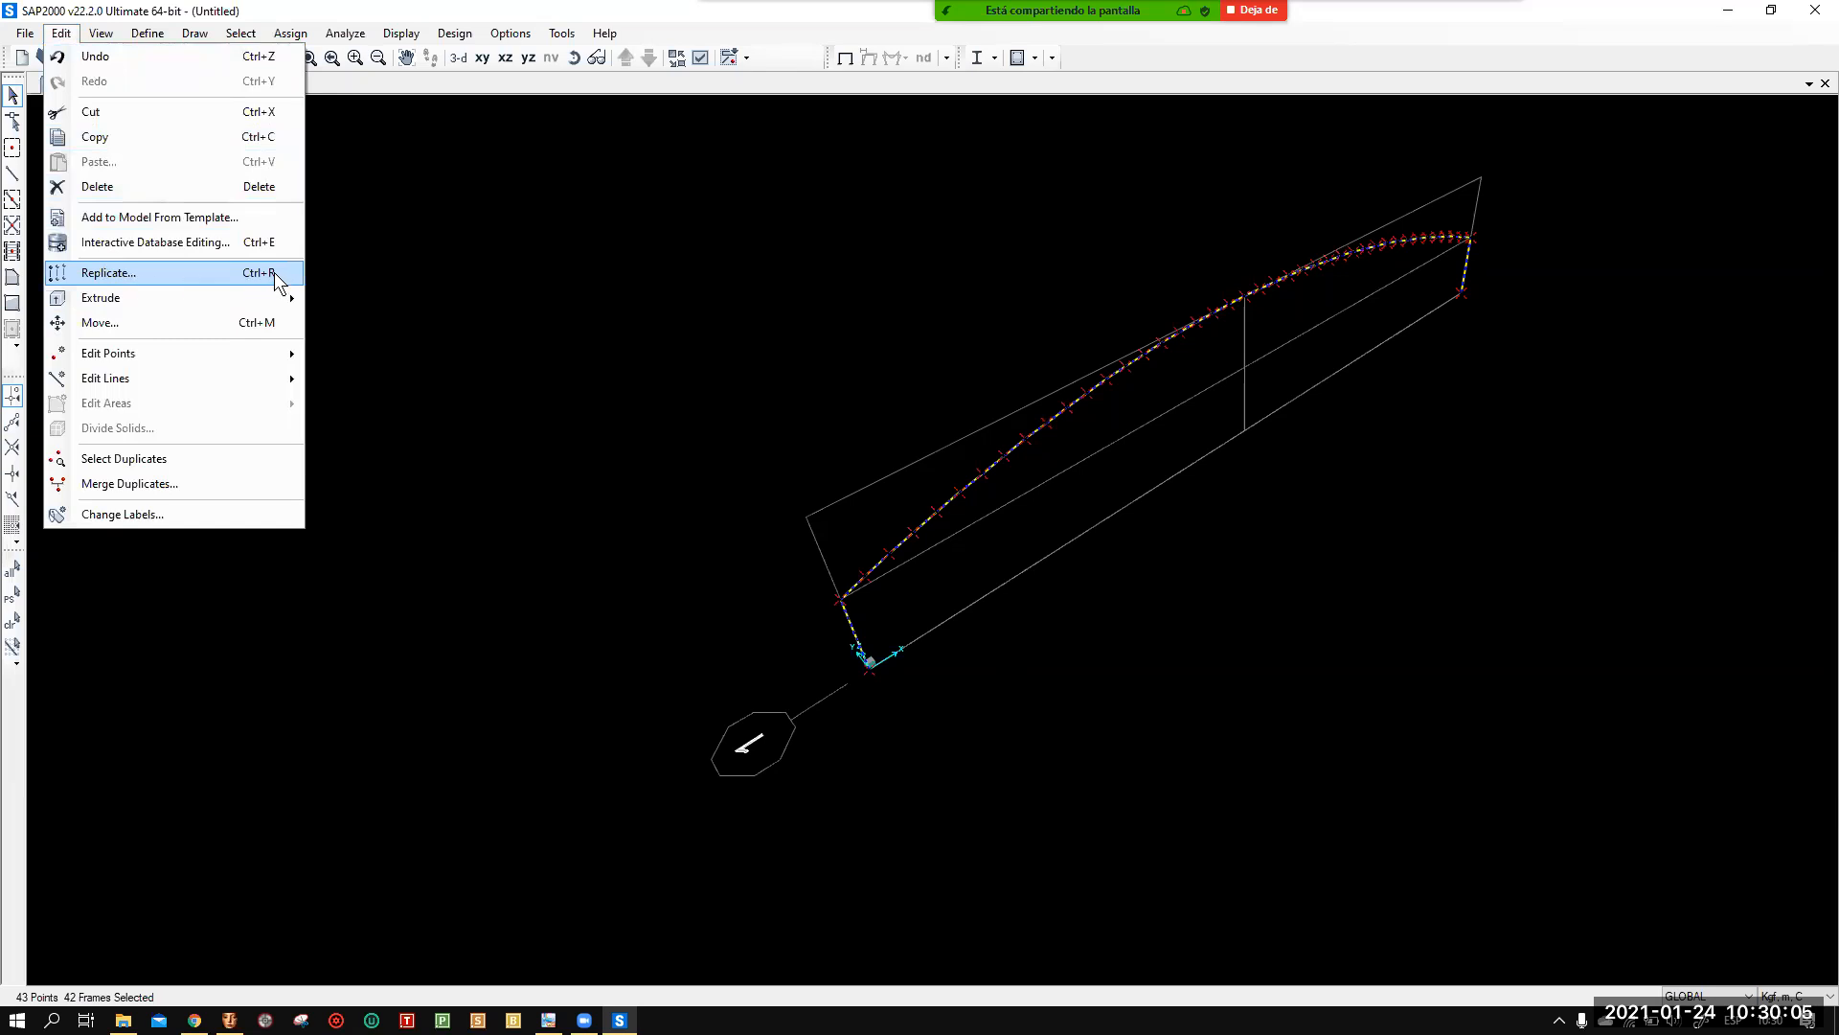
{"action": "left_click", "coordinate": [780, 4]}
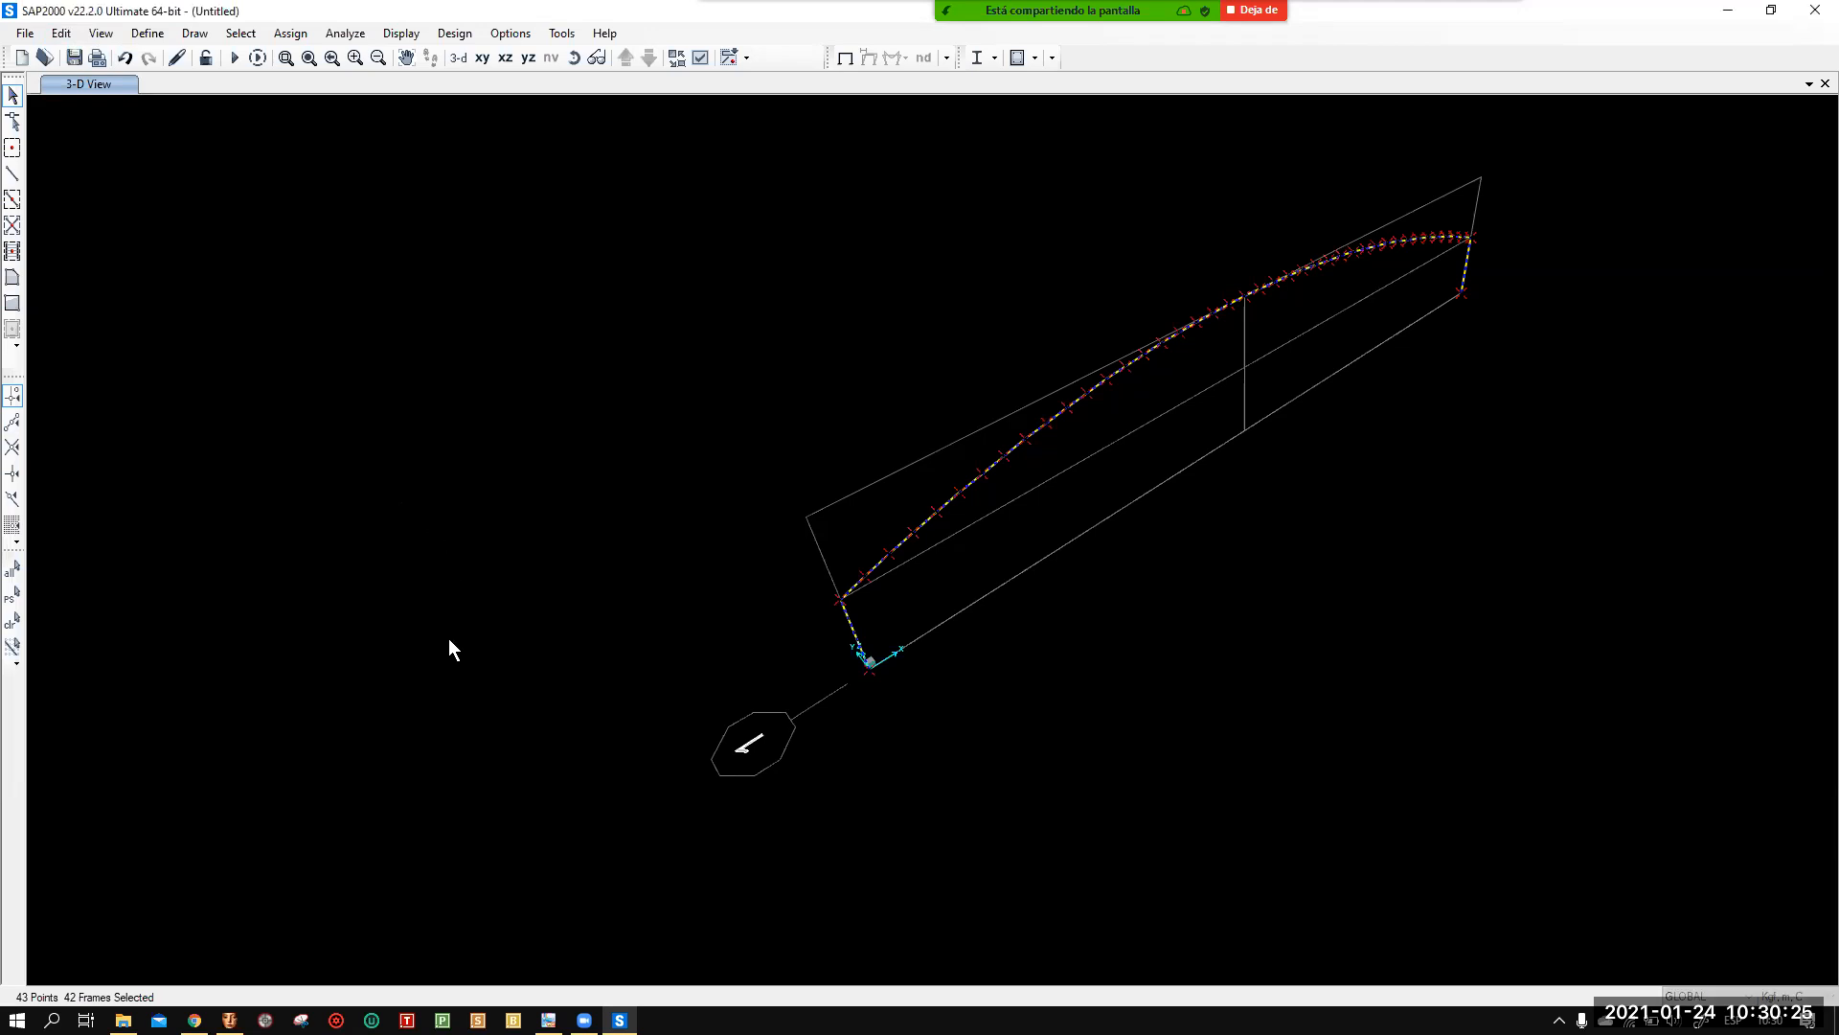
{"action": "key", "text": "ctrl+r"}
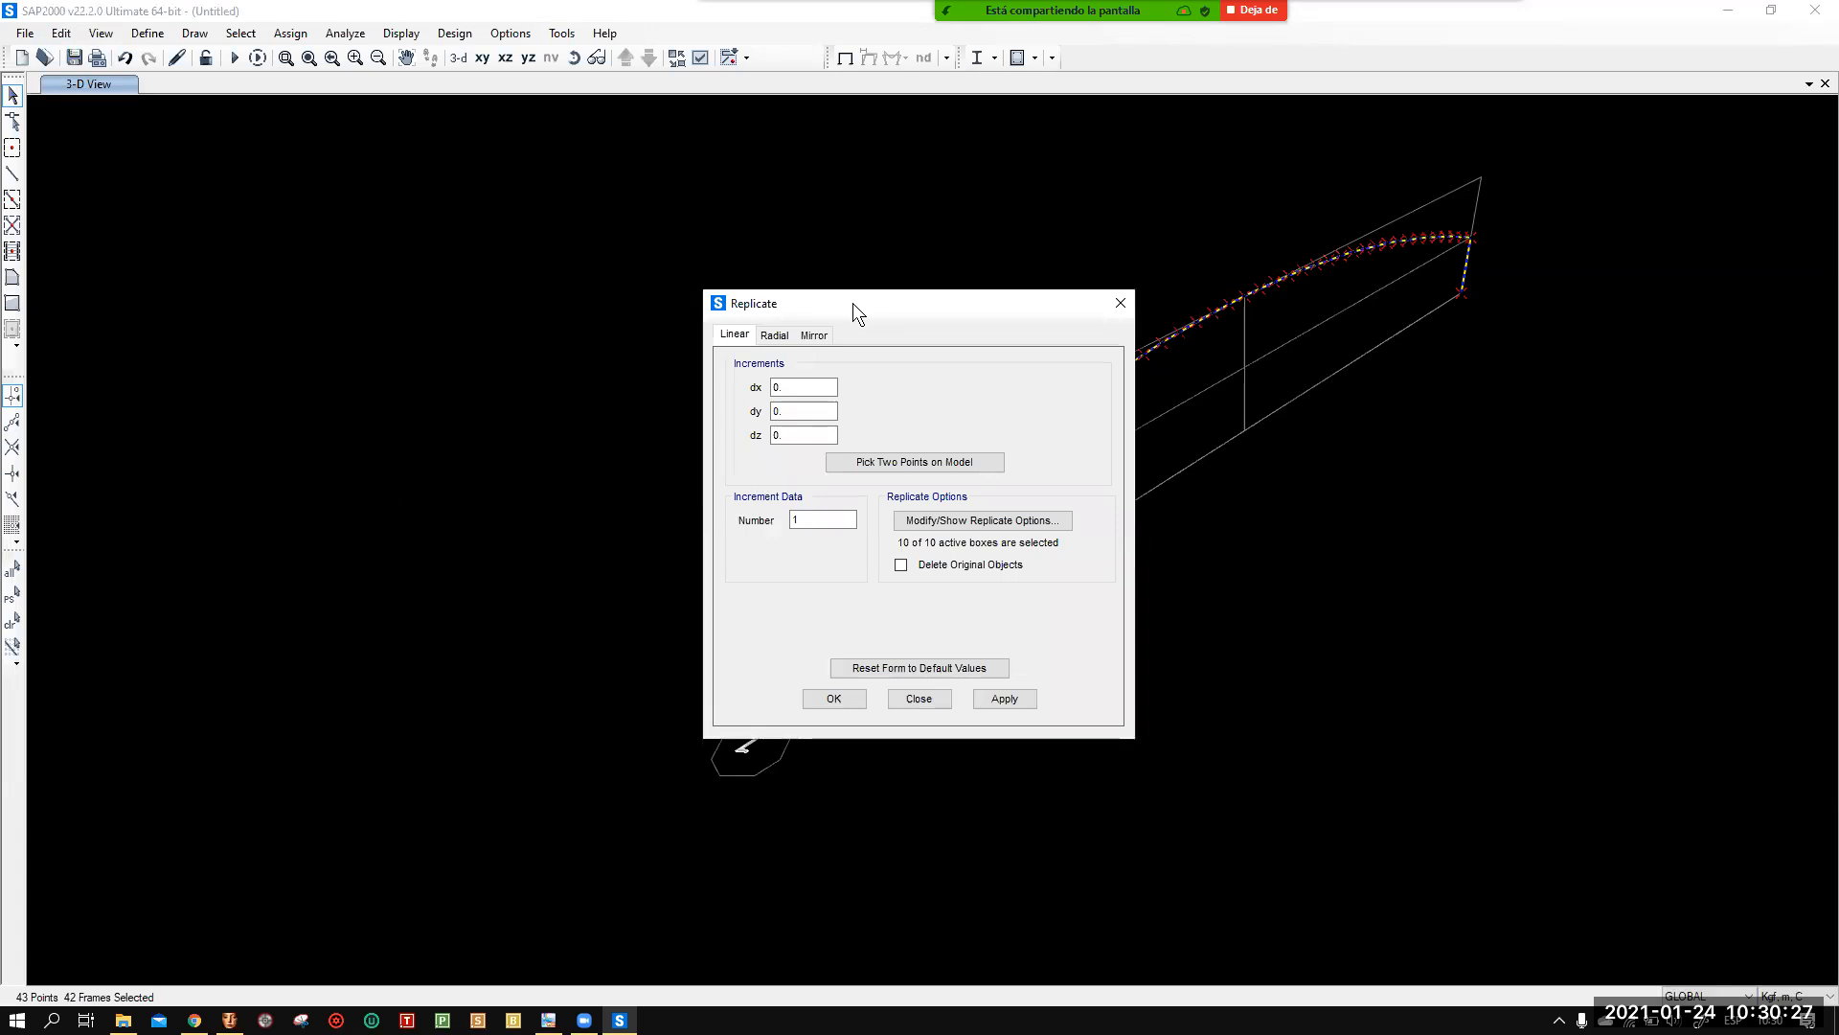
{"action": "left_click_drag", "start_coordinate": [852, 302], "coordinate": [328, 207]}
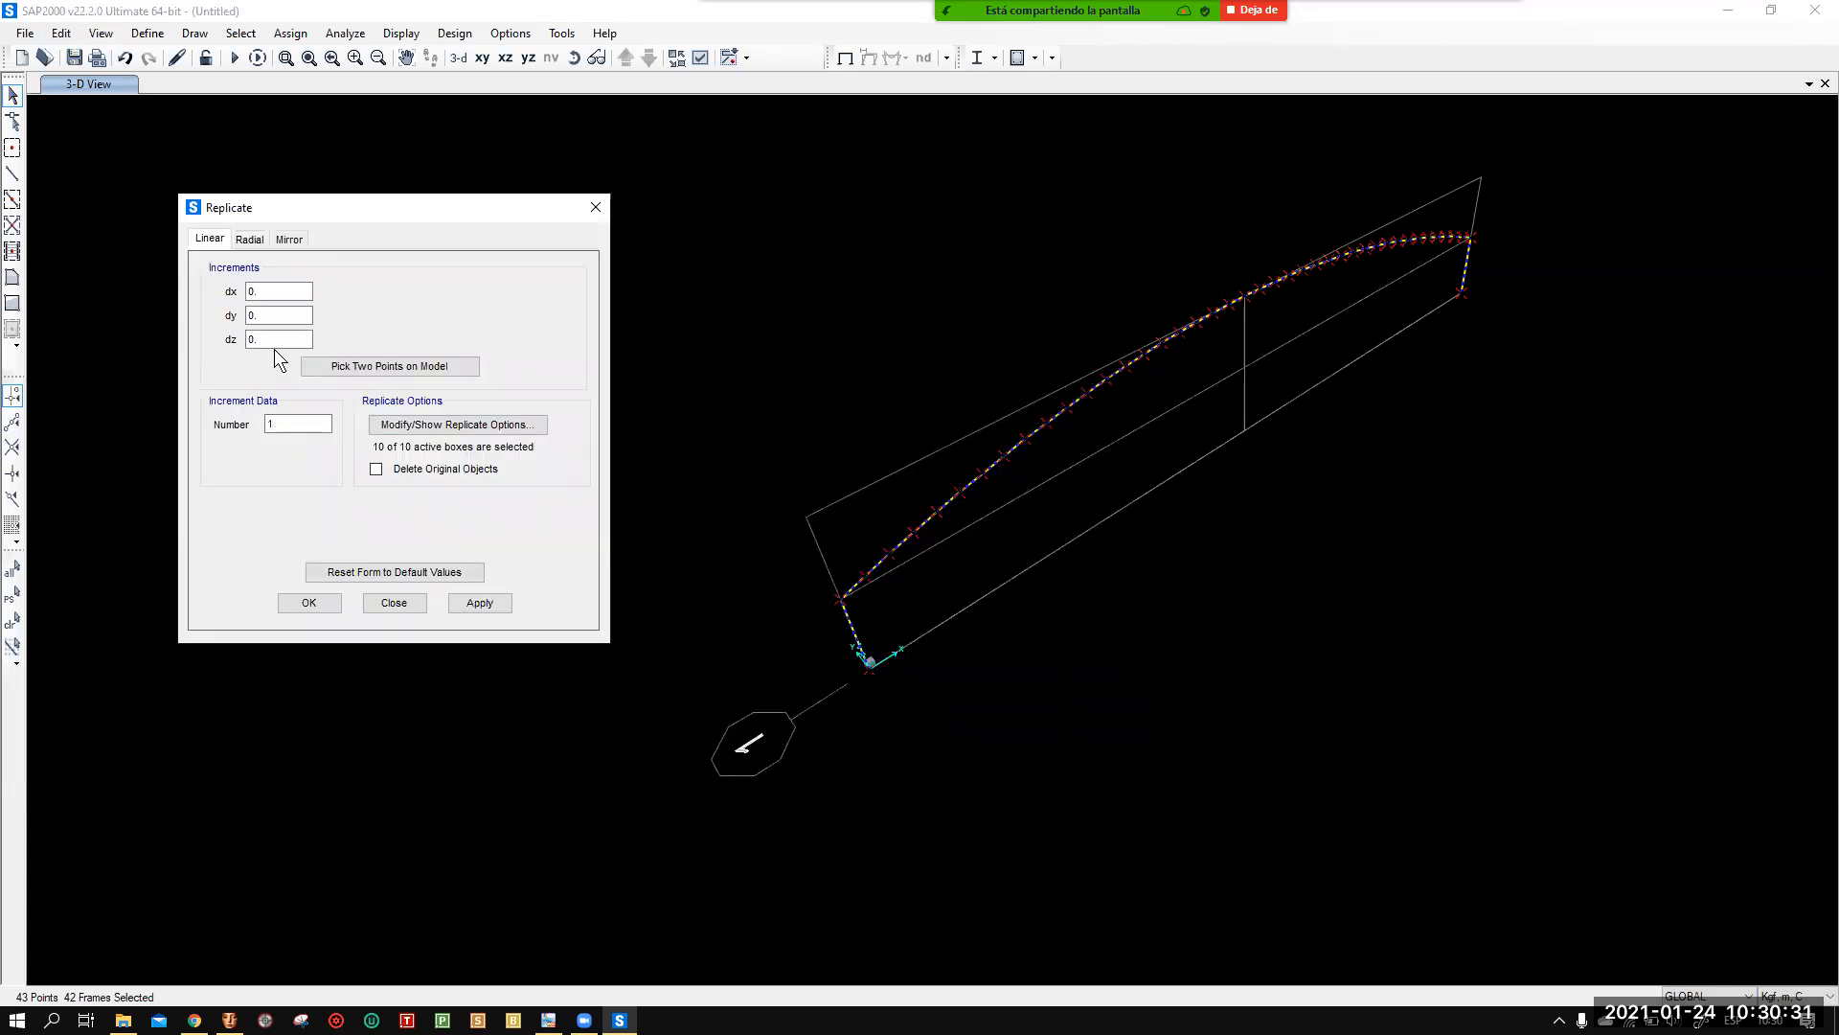
{"action": "left_click", "coordinate": [249, 336]}
{"action": "left_click", "coordinate": [268, 315]}
{"action": "double_click", "coordinate": [278, 315]}
{"action": "type", "text": "6"}
{"action": "double_click", "coordinate": [271, 424]}
{"action": "type", "text": "2"}
{"action": "left_click", "coordinate": [377, 468]}
{"action": "left_click", "coordinate": [329, 607]}
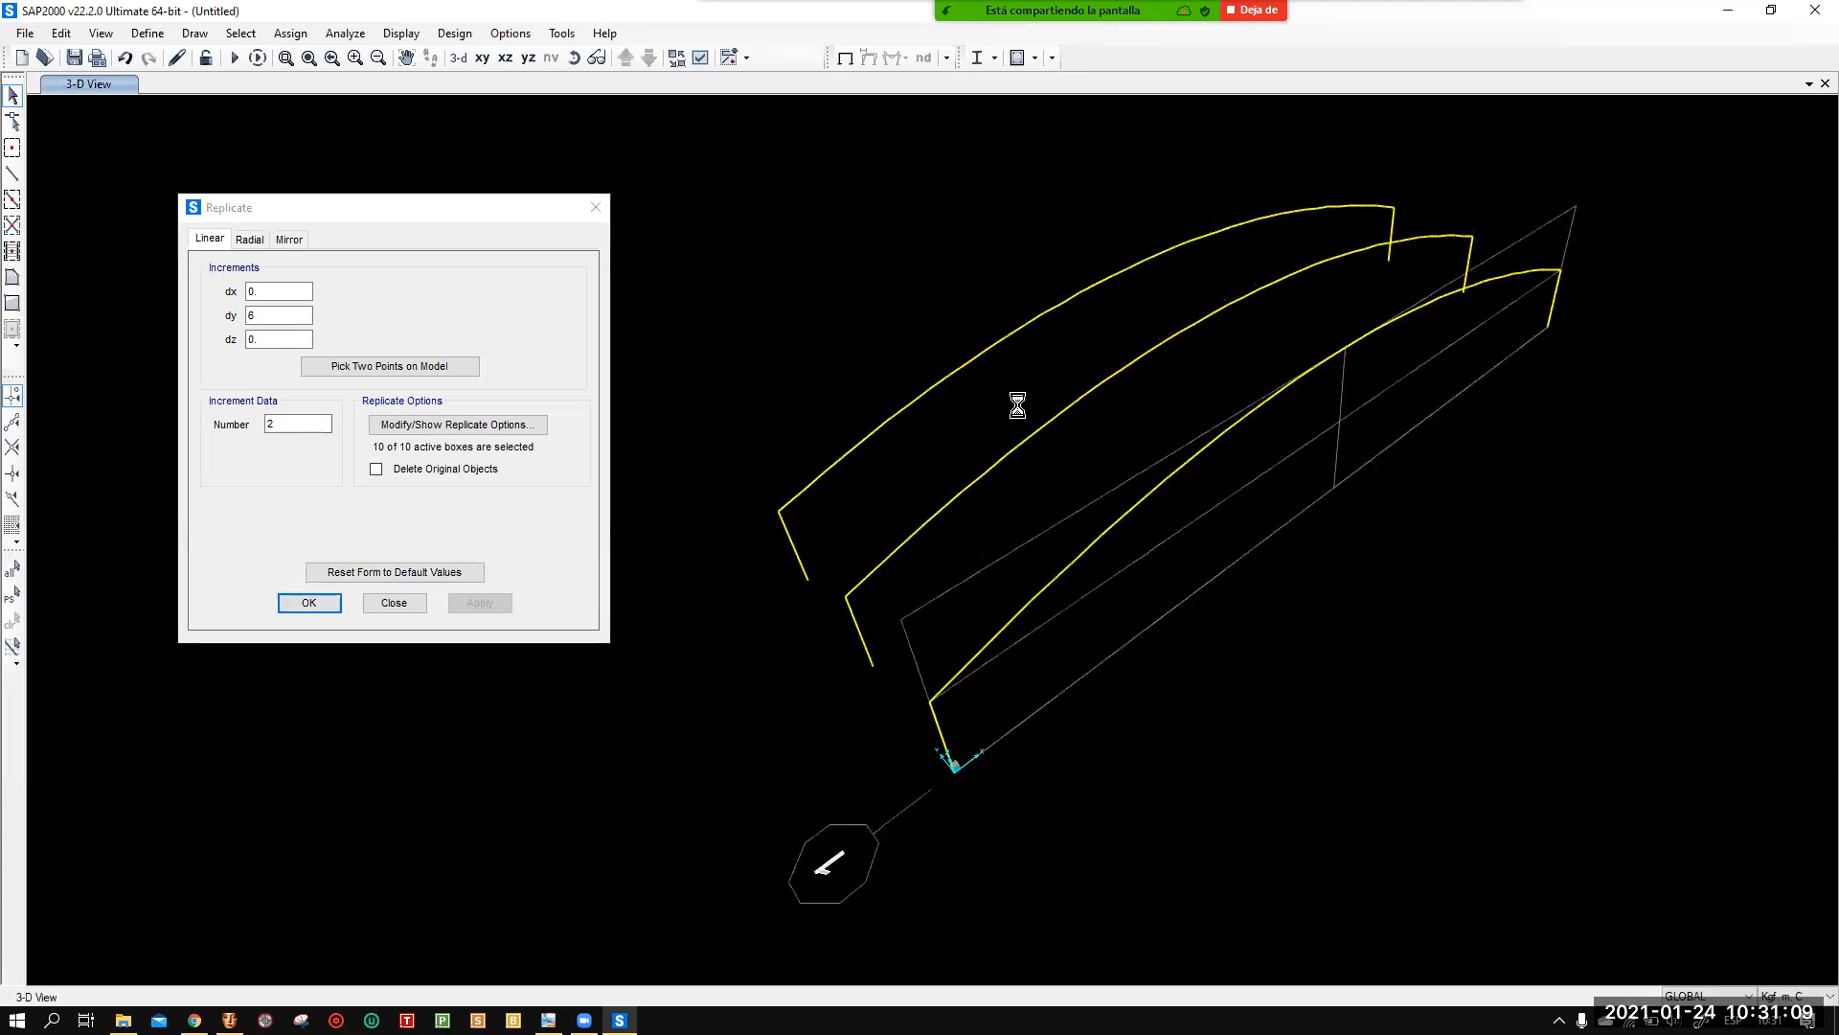
Hide the grid lines in the 3-D view and show the joints by turning off their Invisible display option.
{"action": "middle_click_drag", "start_coordinate": [962, 401], "coordinate": [909, 401]}
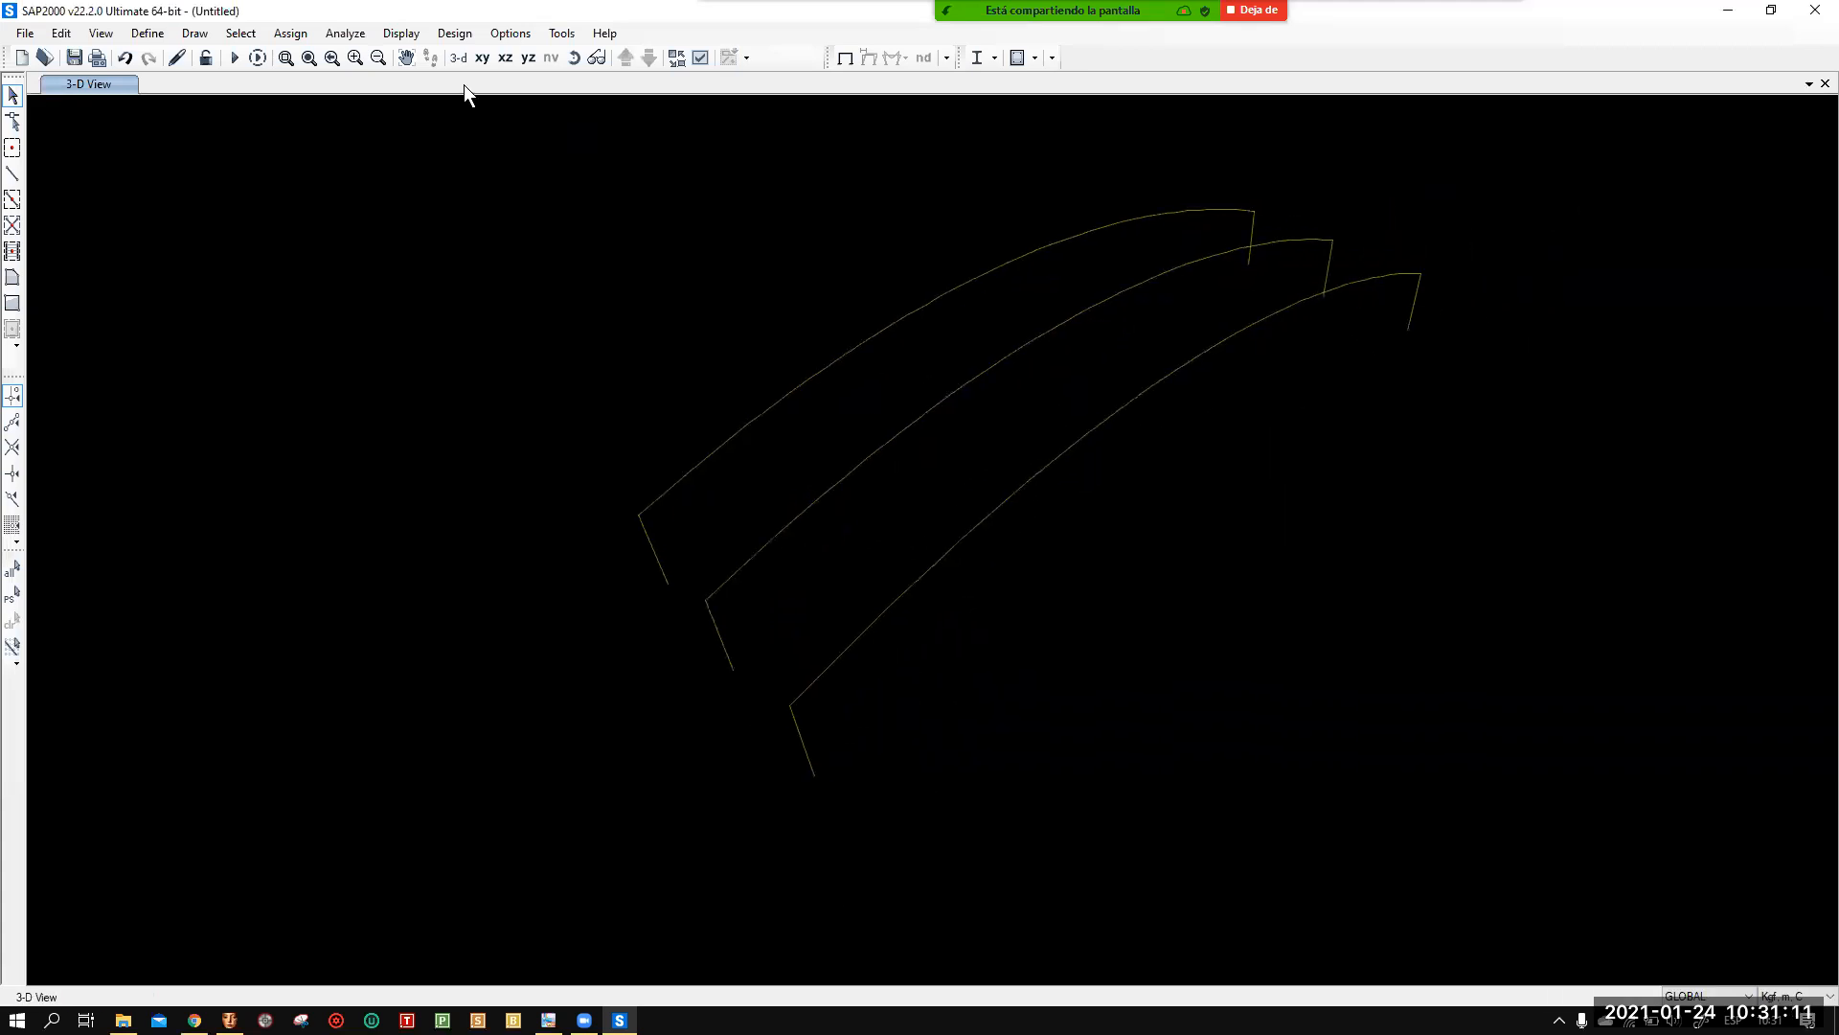
{"action": "left_click", "coordinate": [572, 57]}
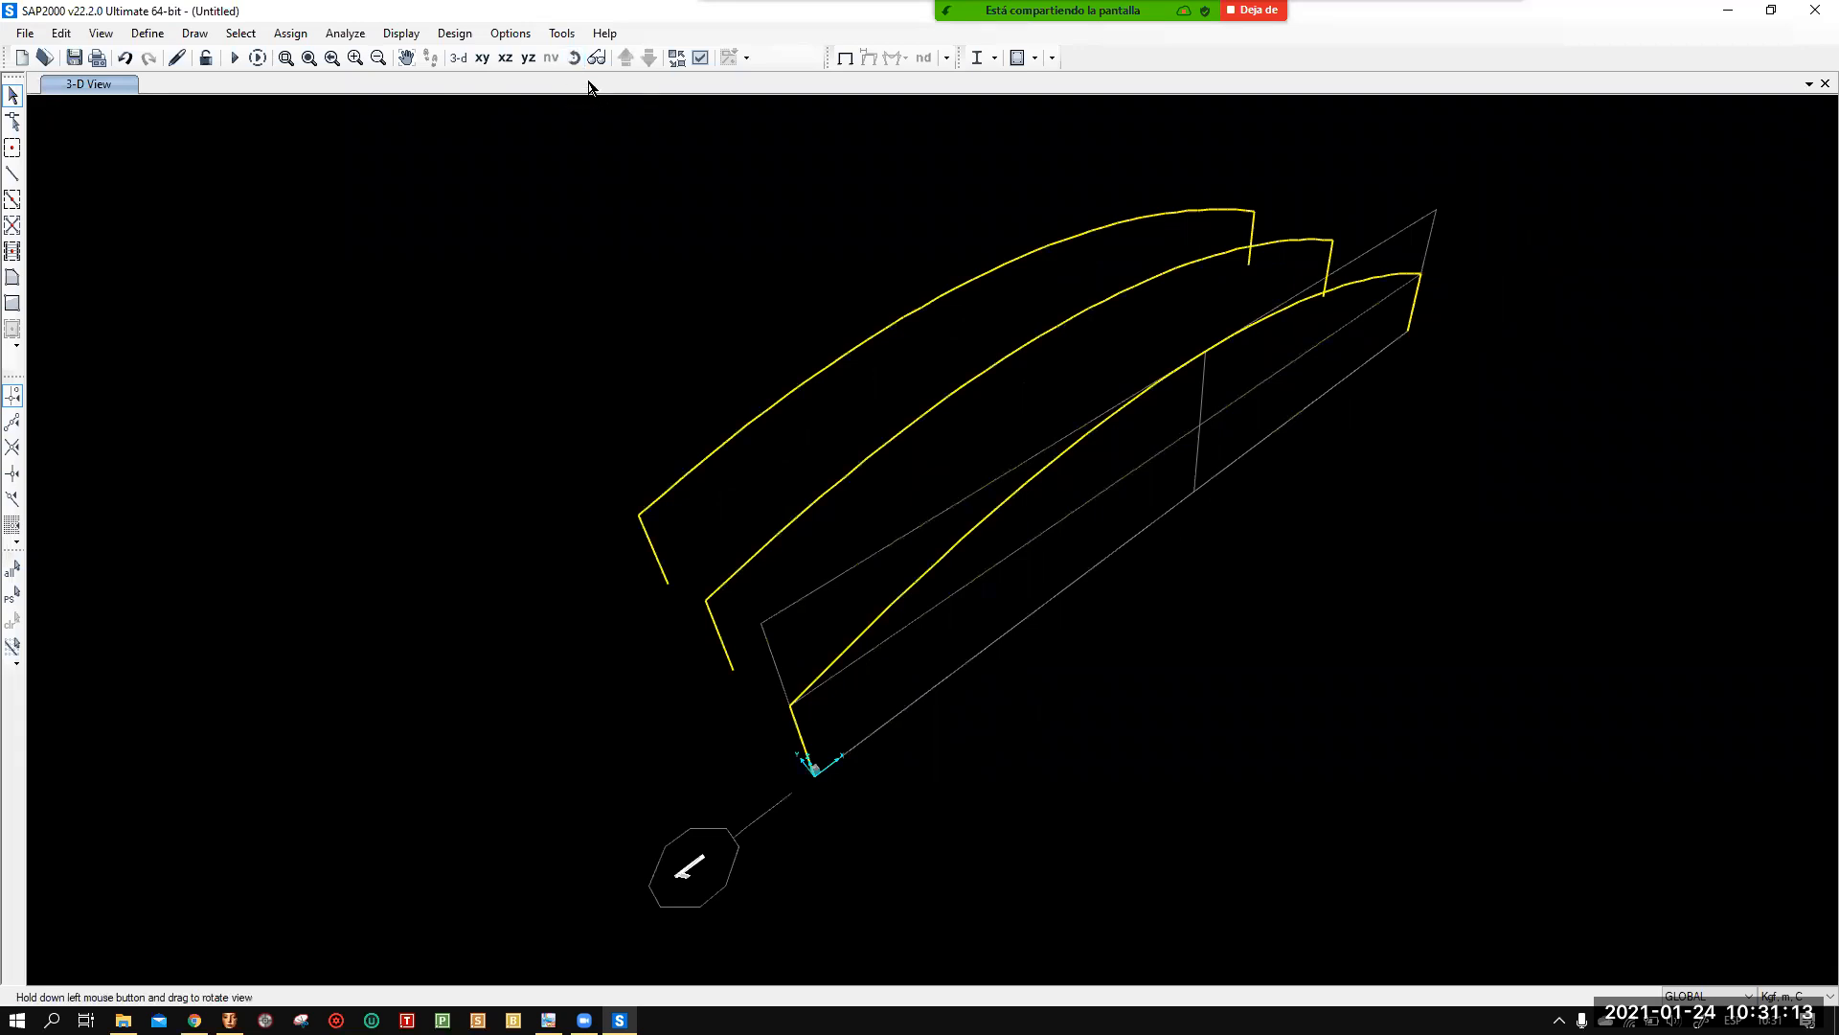
{"action": "left_click_drag", "start_coordinate": [1198, 628], "coordinate": [762, 629]}
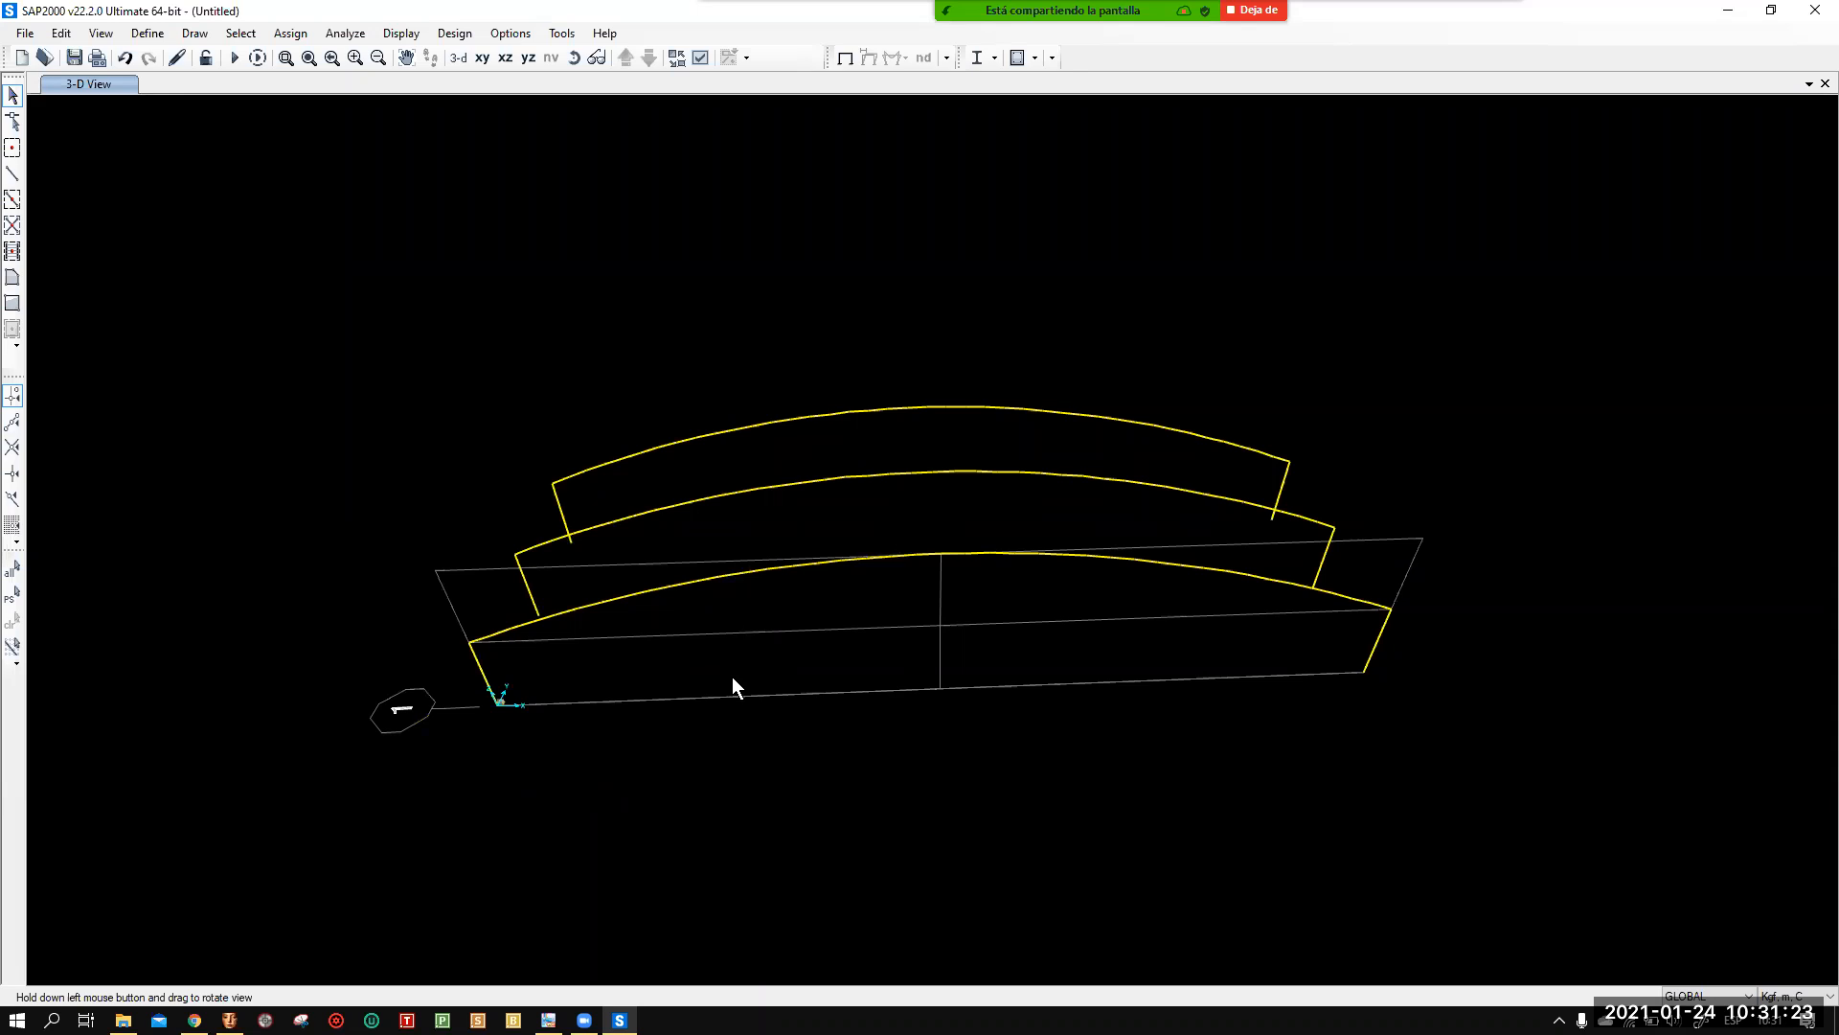
{"action": "key", "text": "ctrl+d"}
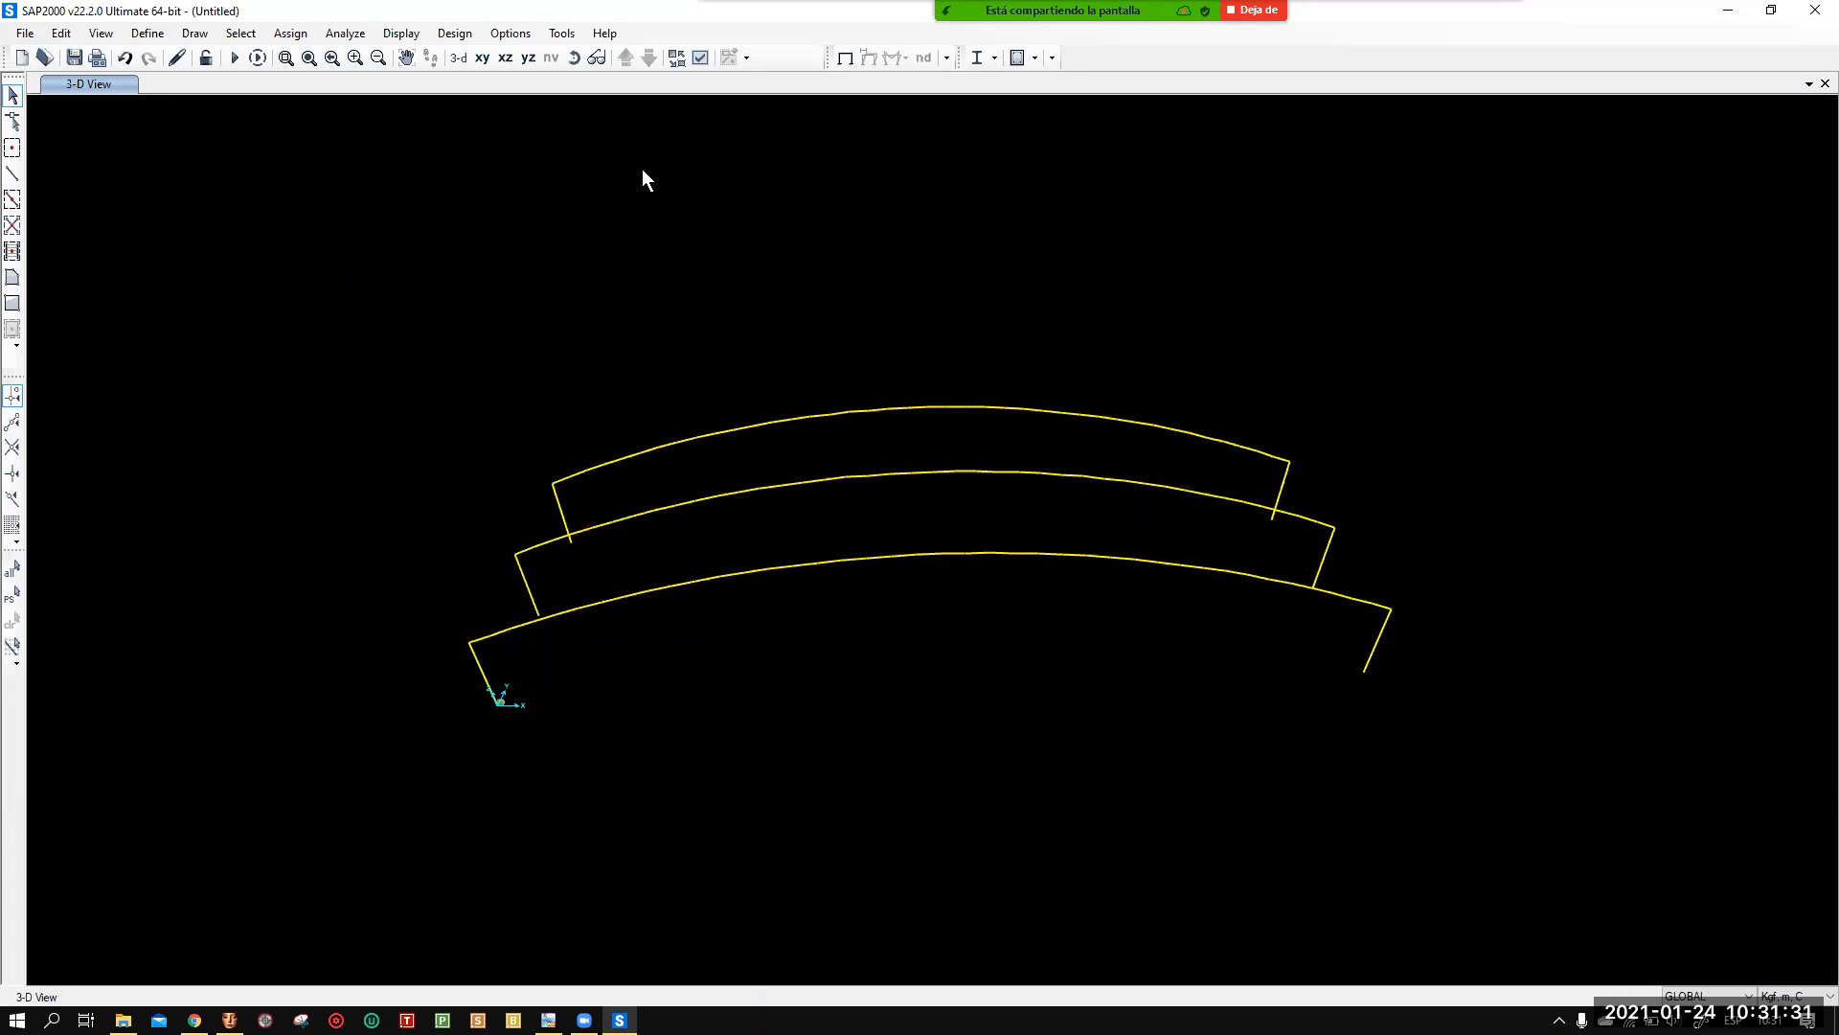
{"action": "left_click", "coordinate": [700, 59]}
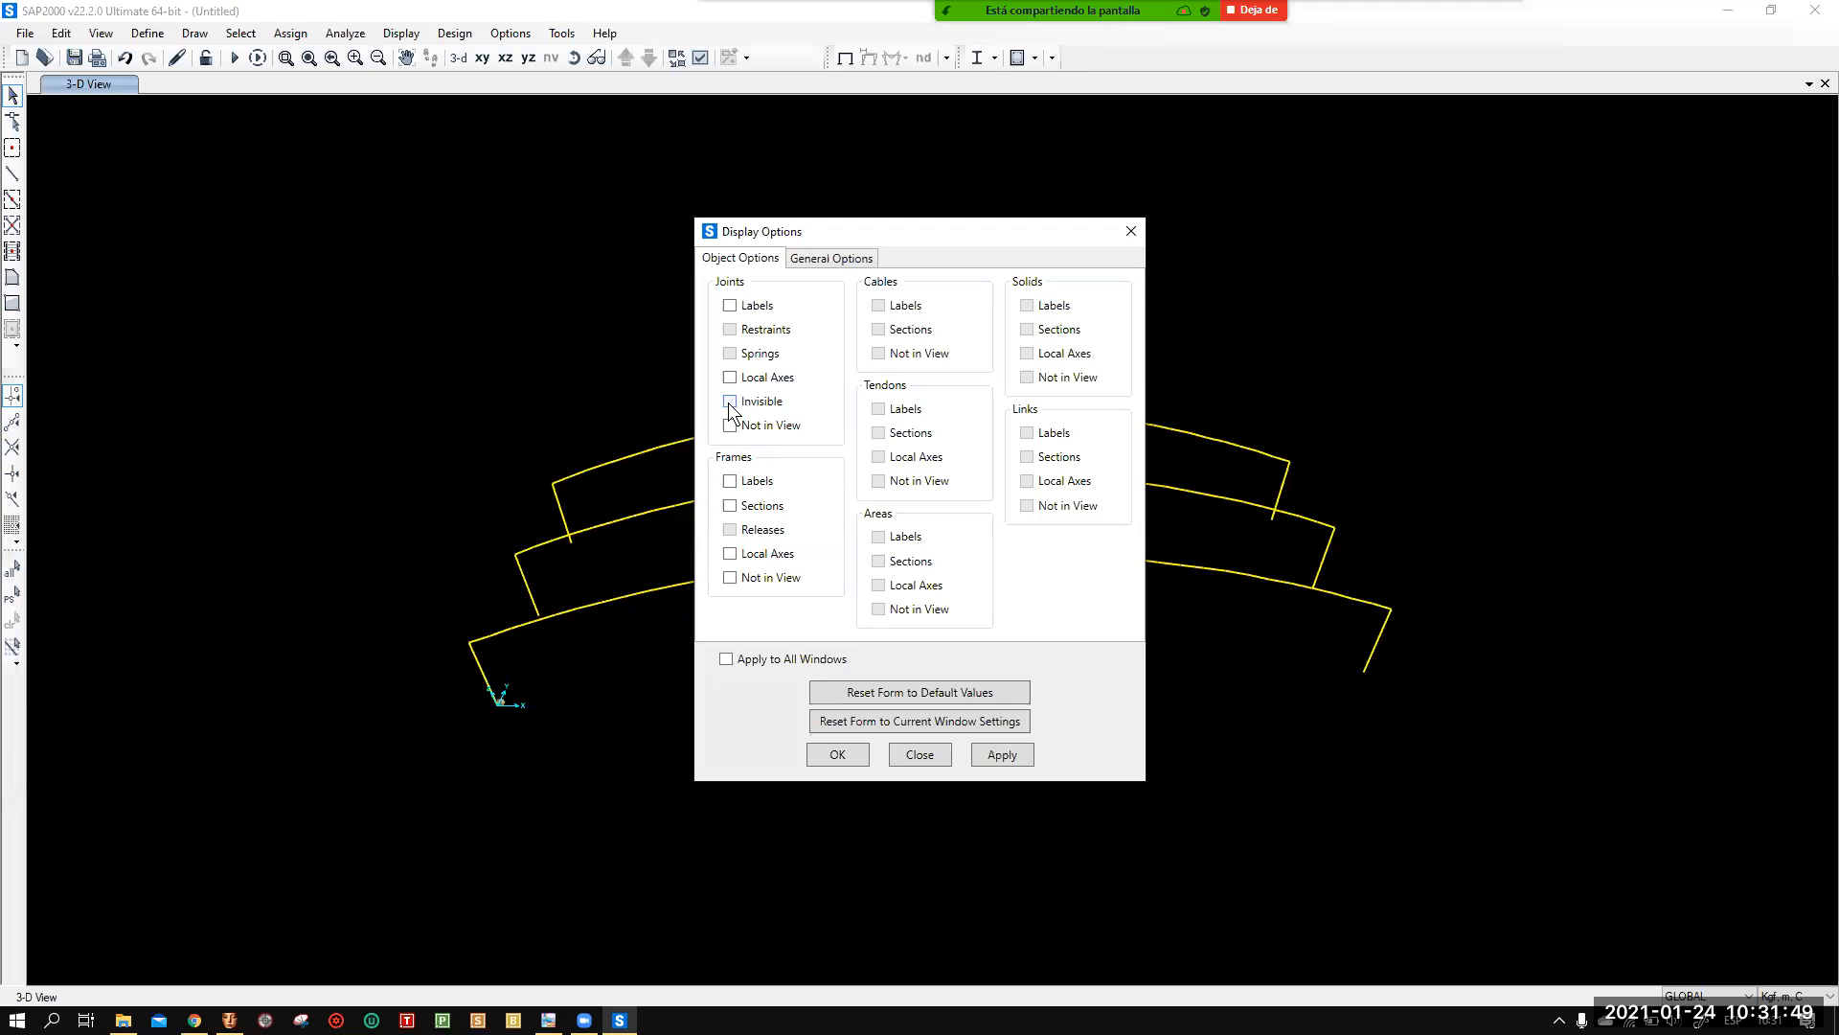
{"action": "left_click", "coordinate": [838, 755]}
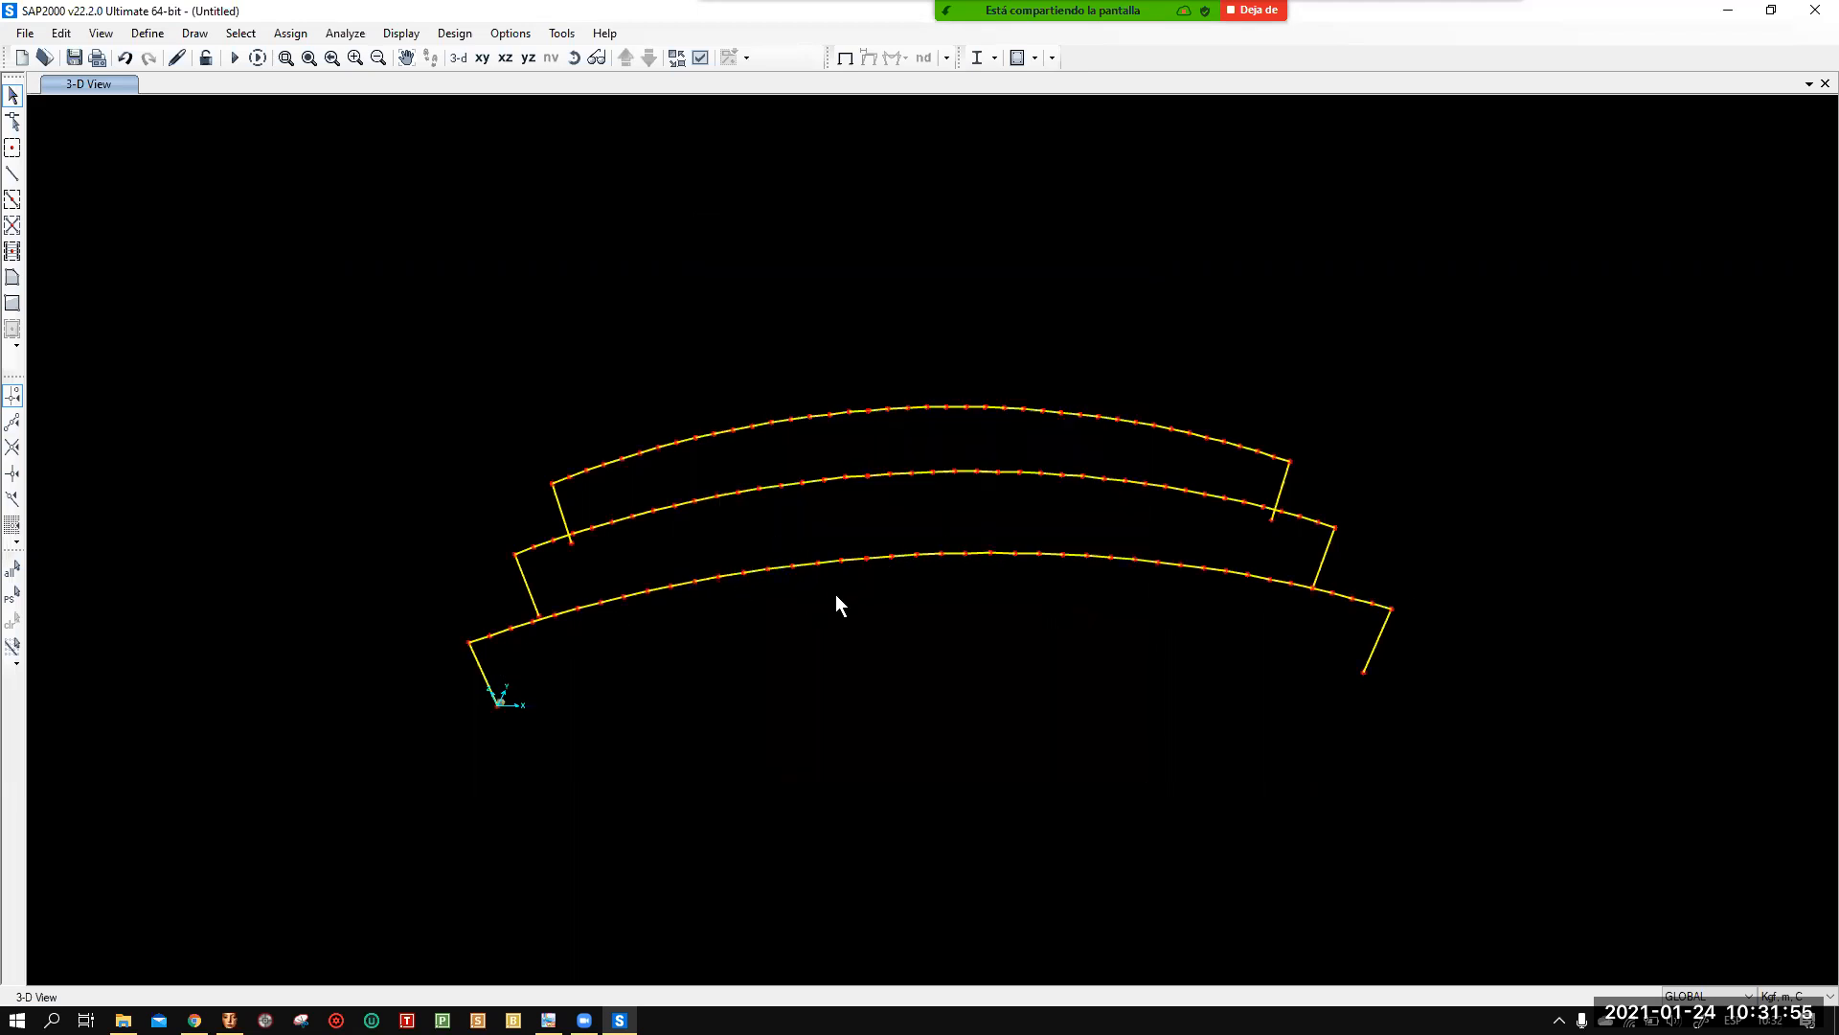
Set the display colour of points to white.
{"action": "scroll", "coordinate": [844, 596], "scroll_direction": "up", "scroll_amount": 3}
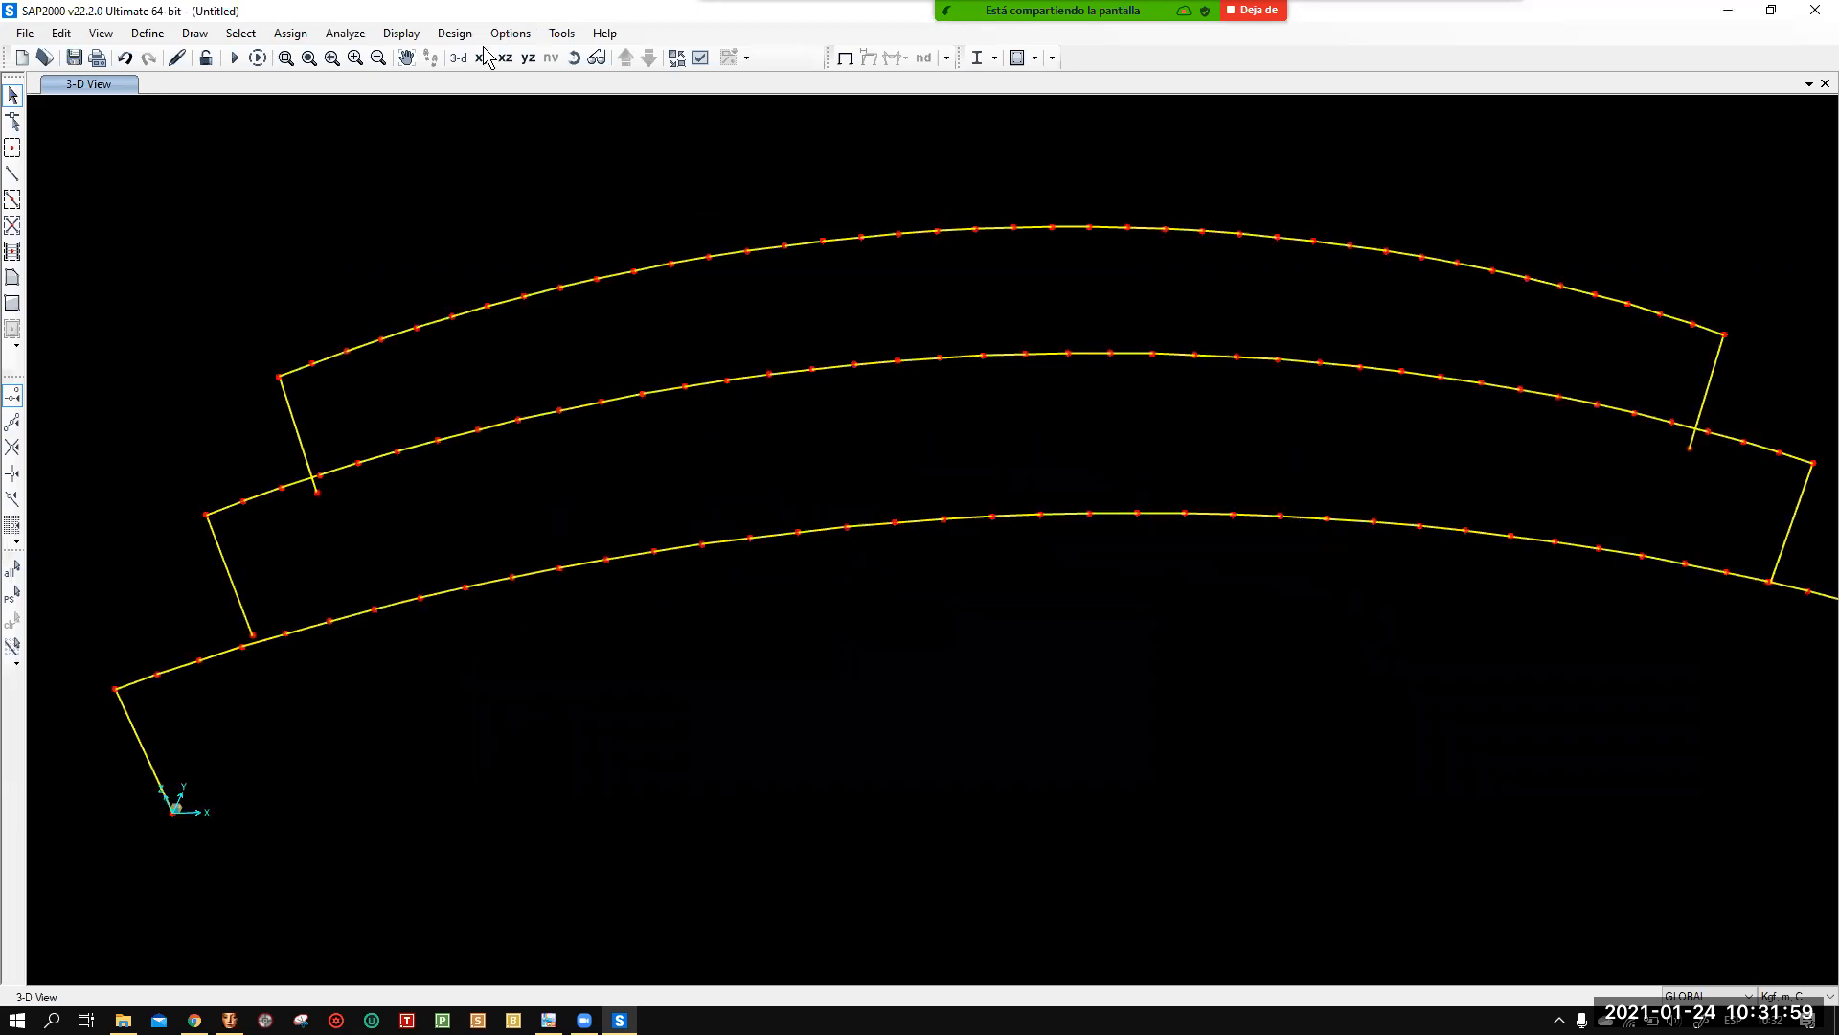
{"action": "middle_click_drag", "start_coordinate": [944, 518], "coordinate": [887, 522]}
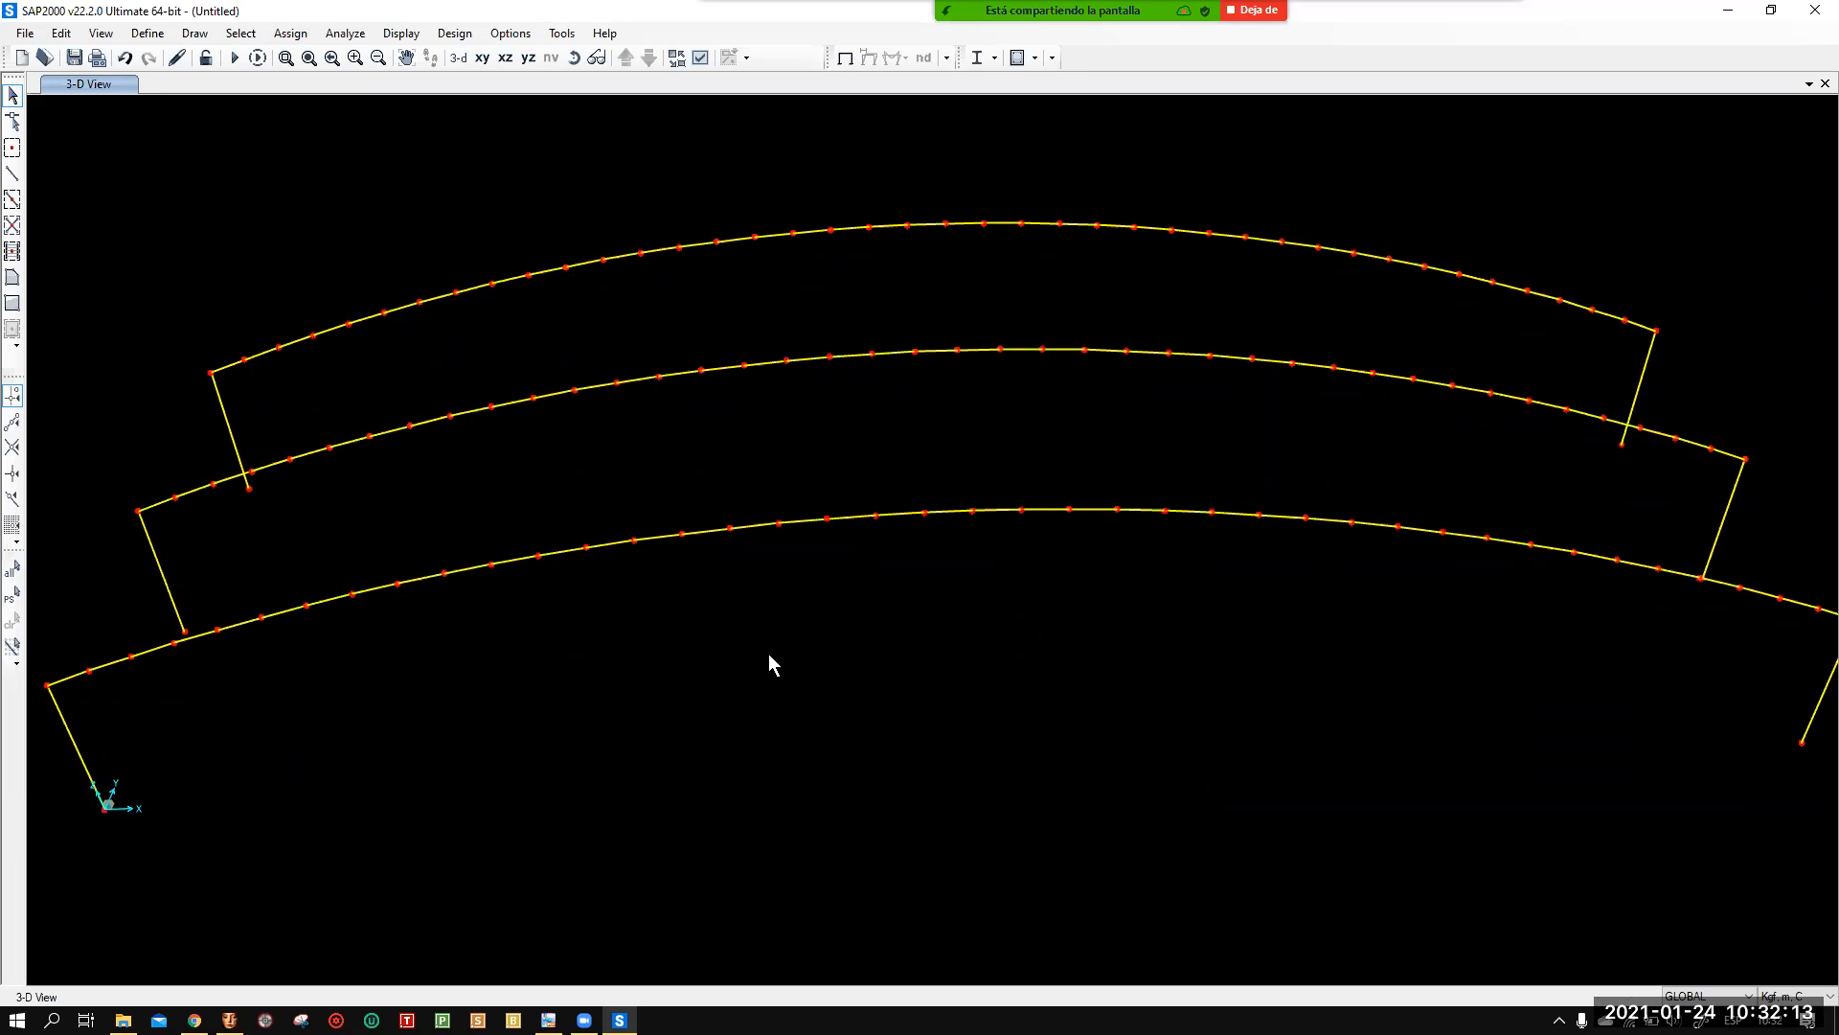
{"action": "middle_click_drag", "start_coordinate": [761, 654], "coordinate": [745, 663]}
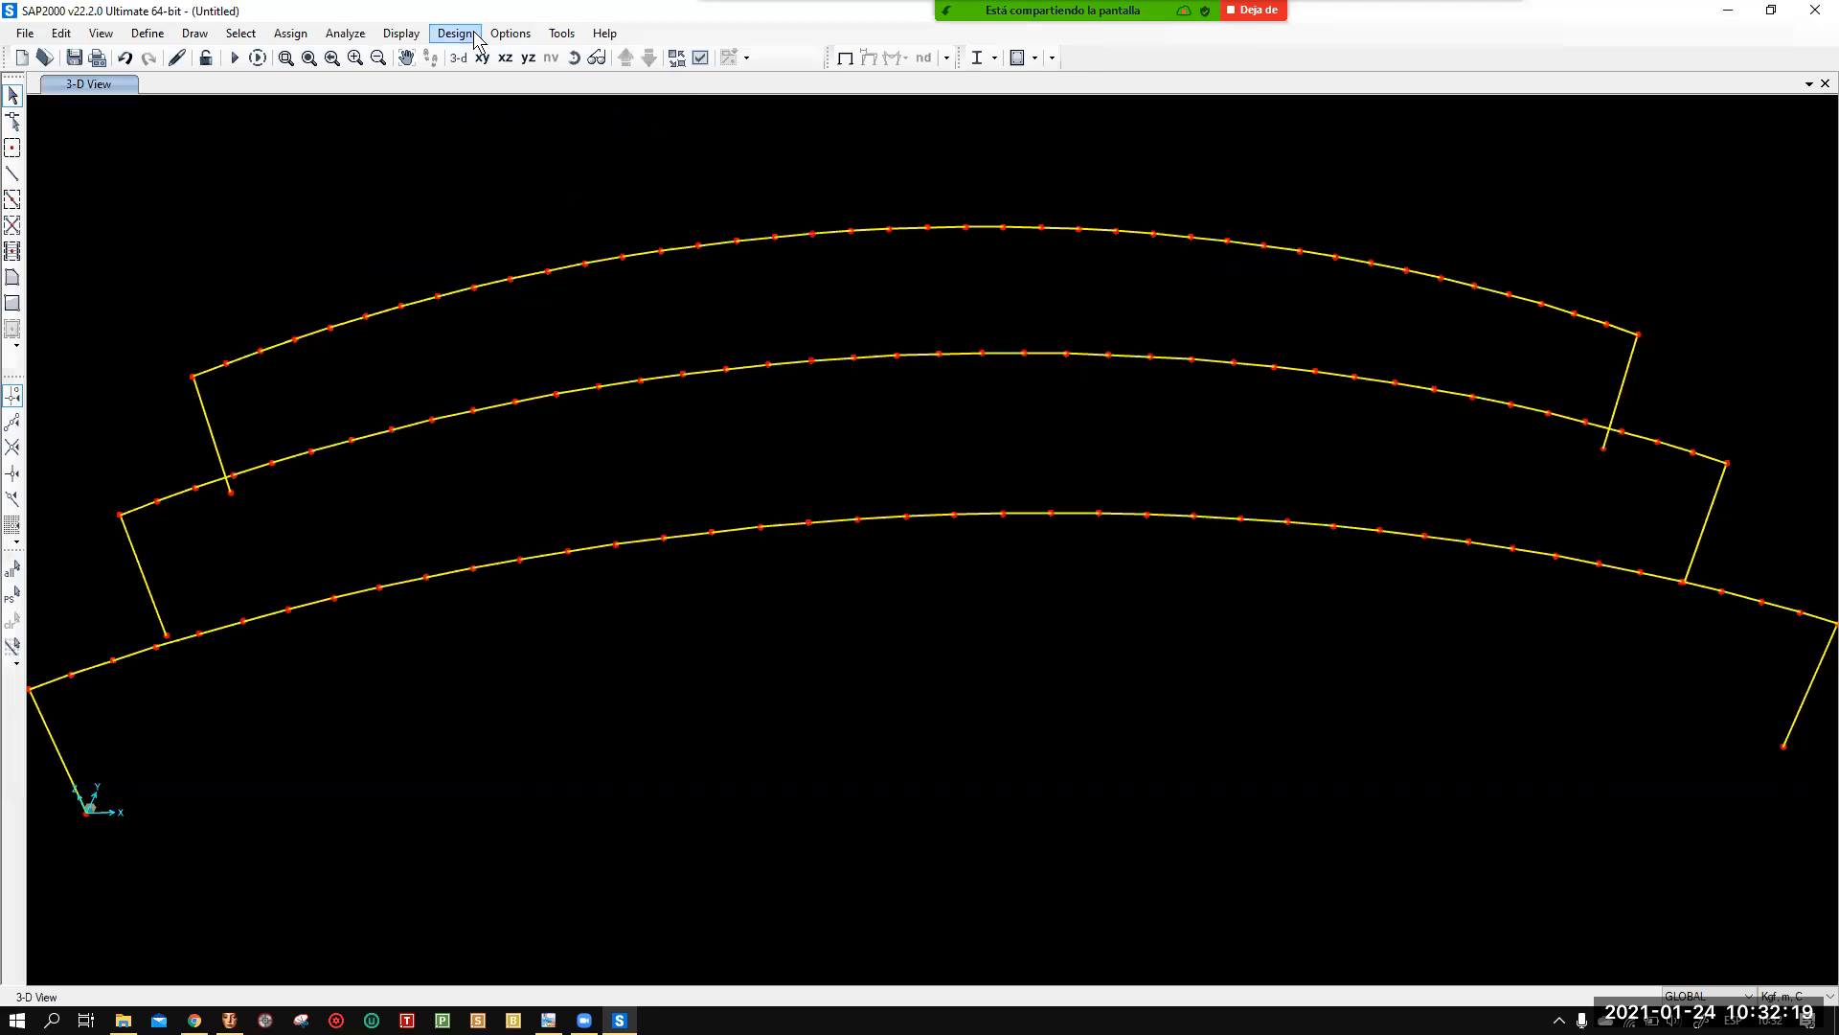
{"action": "left_click", "coordinate": [510, 32]}
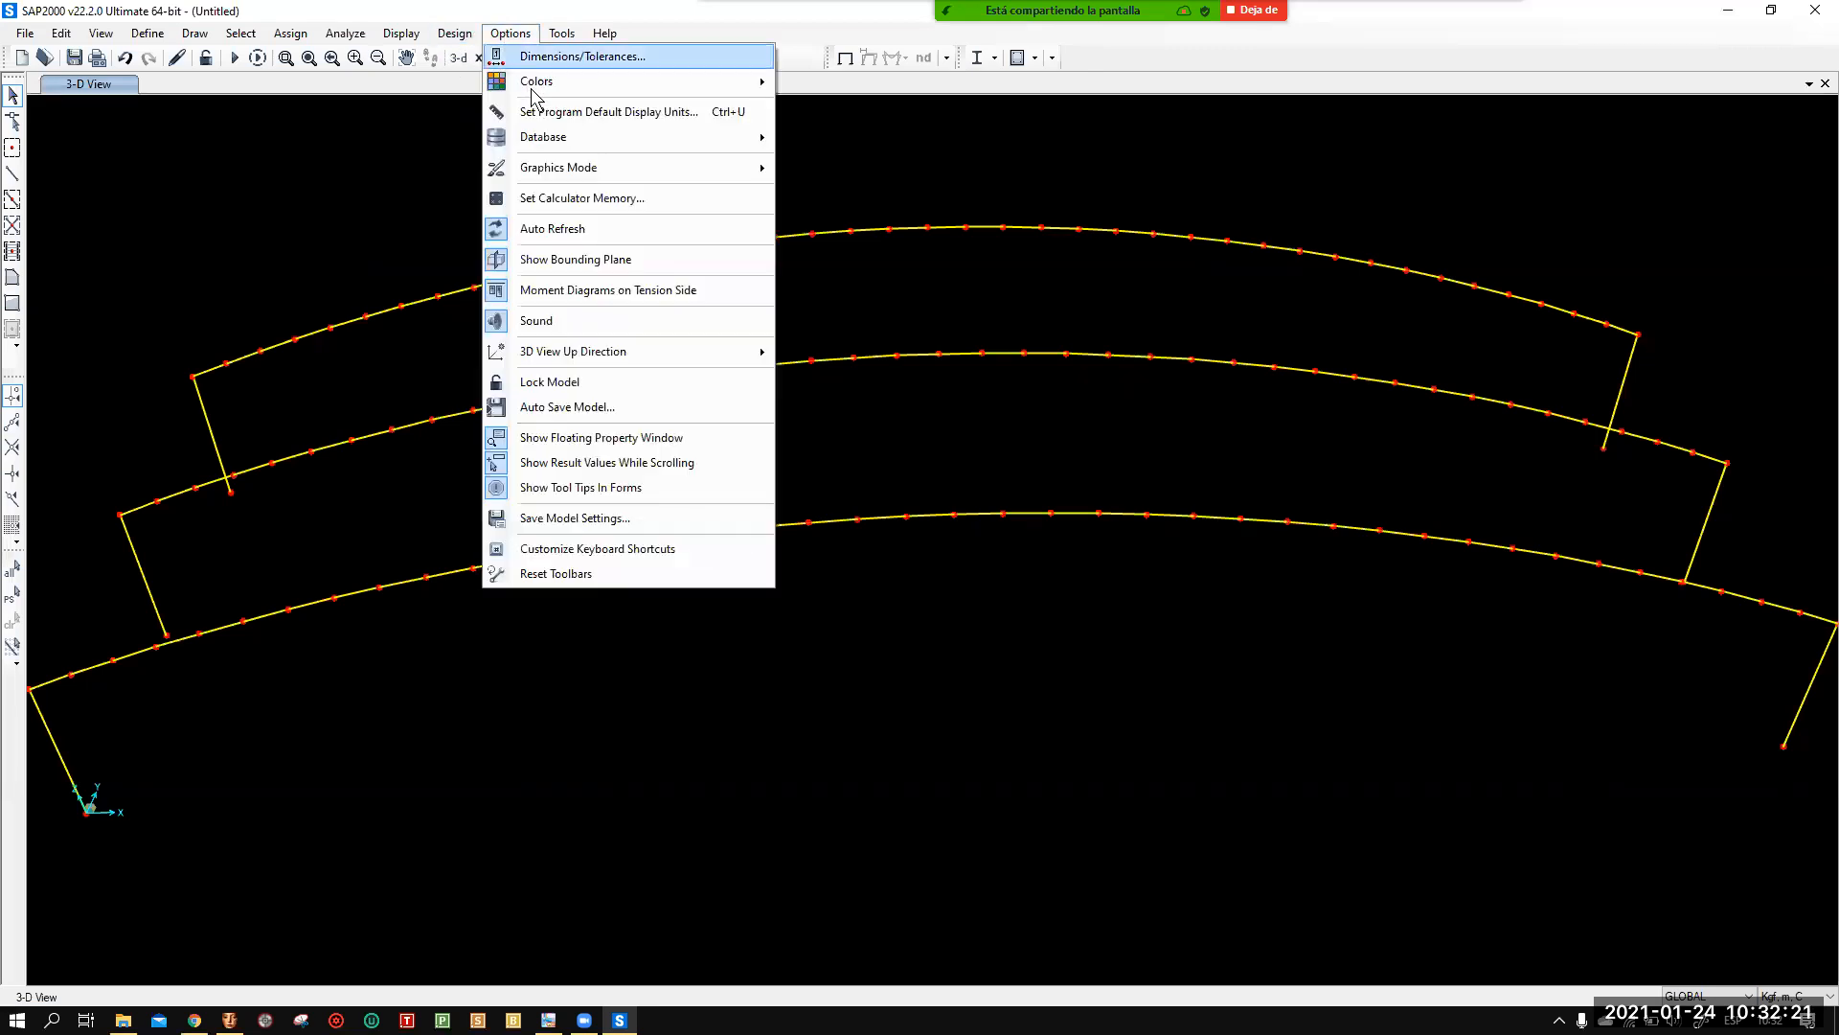
{"action": "mouse_move", "coordinate": [555, 85]}
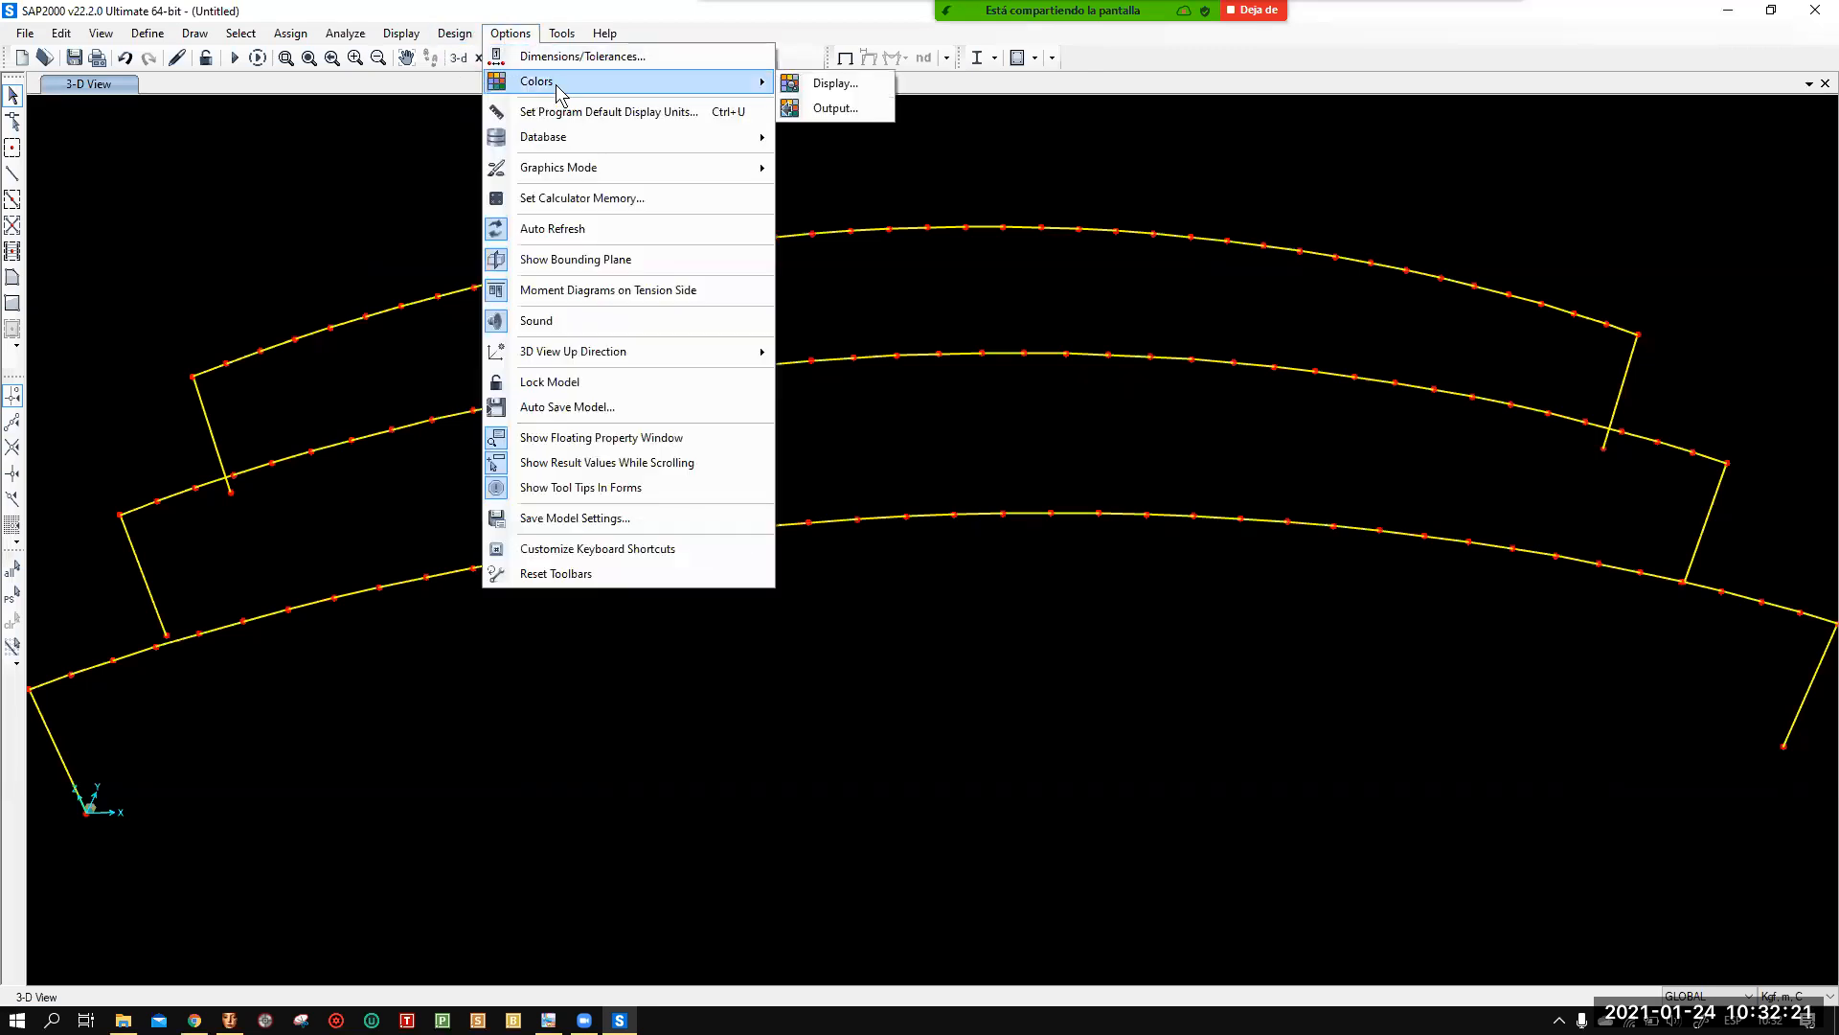
{"action": "left_click", "coordinate": [833, 84]}
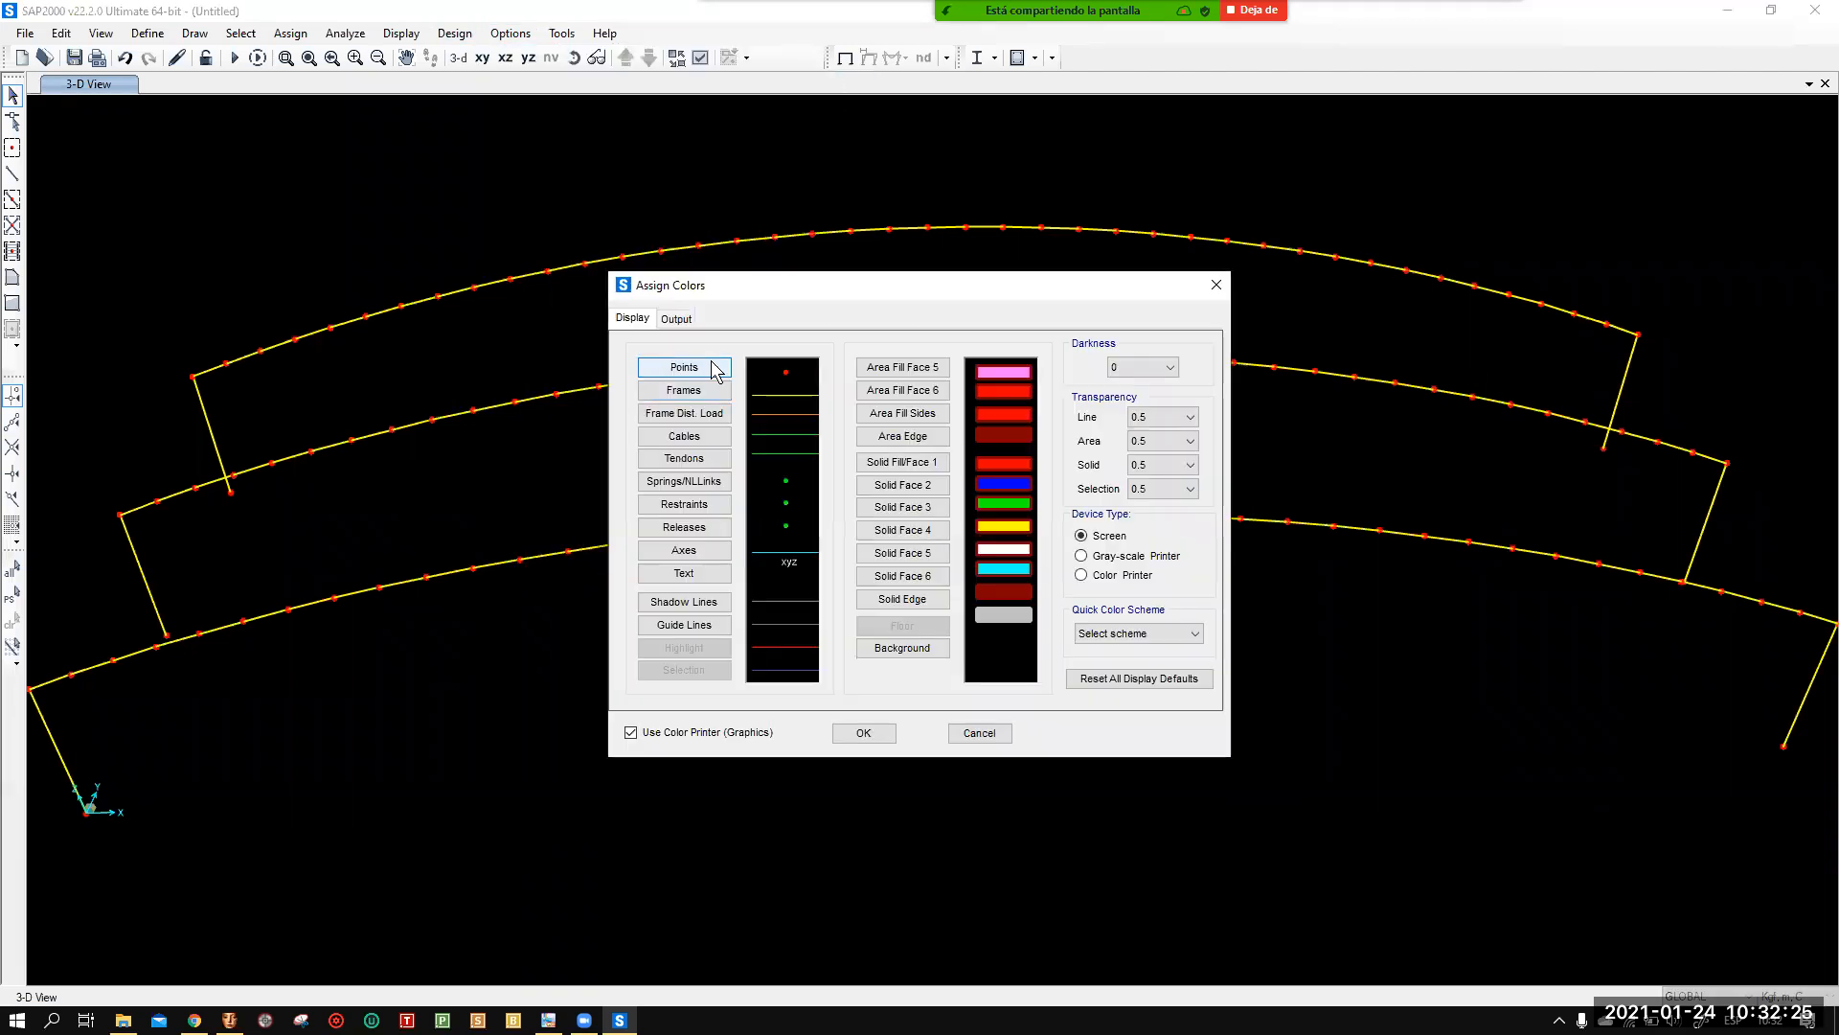
{"action": "left_click", "coordinate": [713, 370]}
{"action": "left_click", "coordinate": [898, 395]}
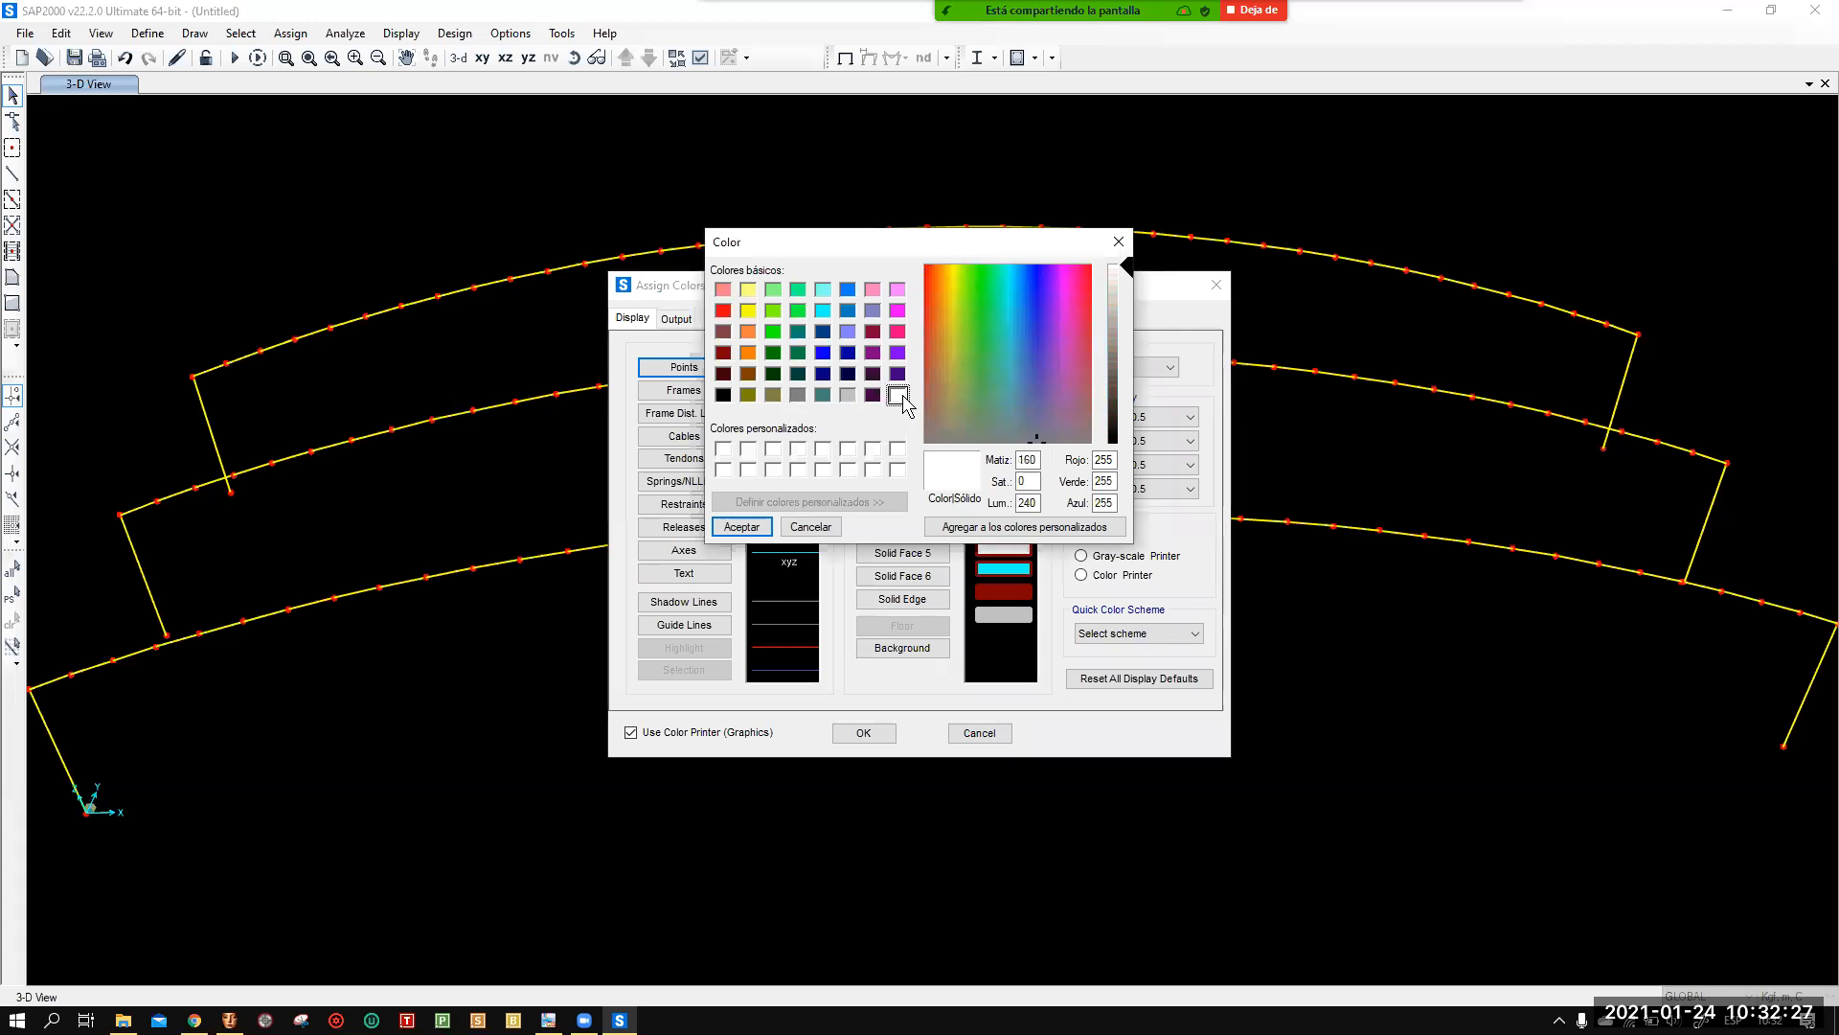
{"action": "left_click", "coordinate": [759, 529]}
{"action": "left_click", "coordinate": [864, 732]}
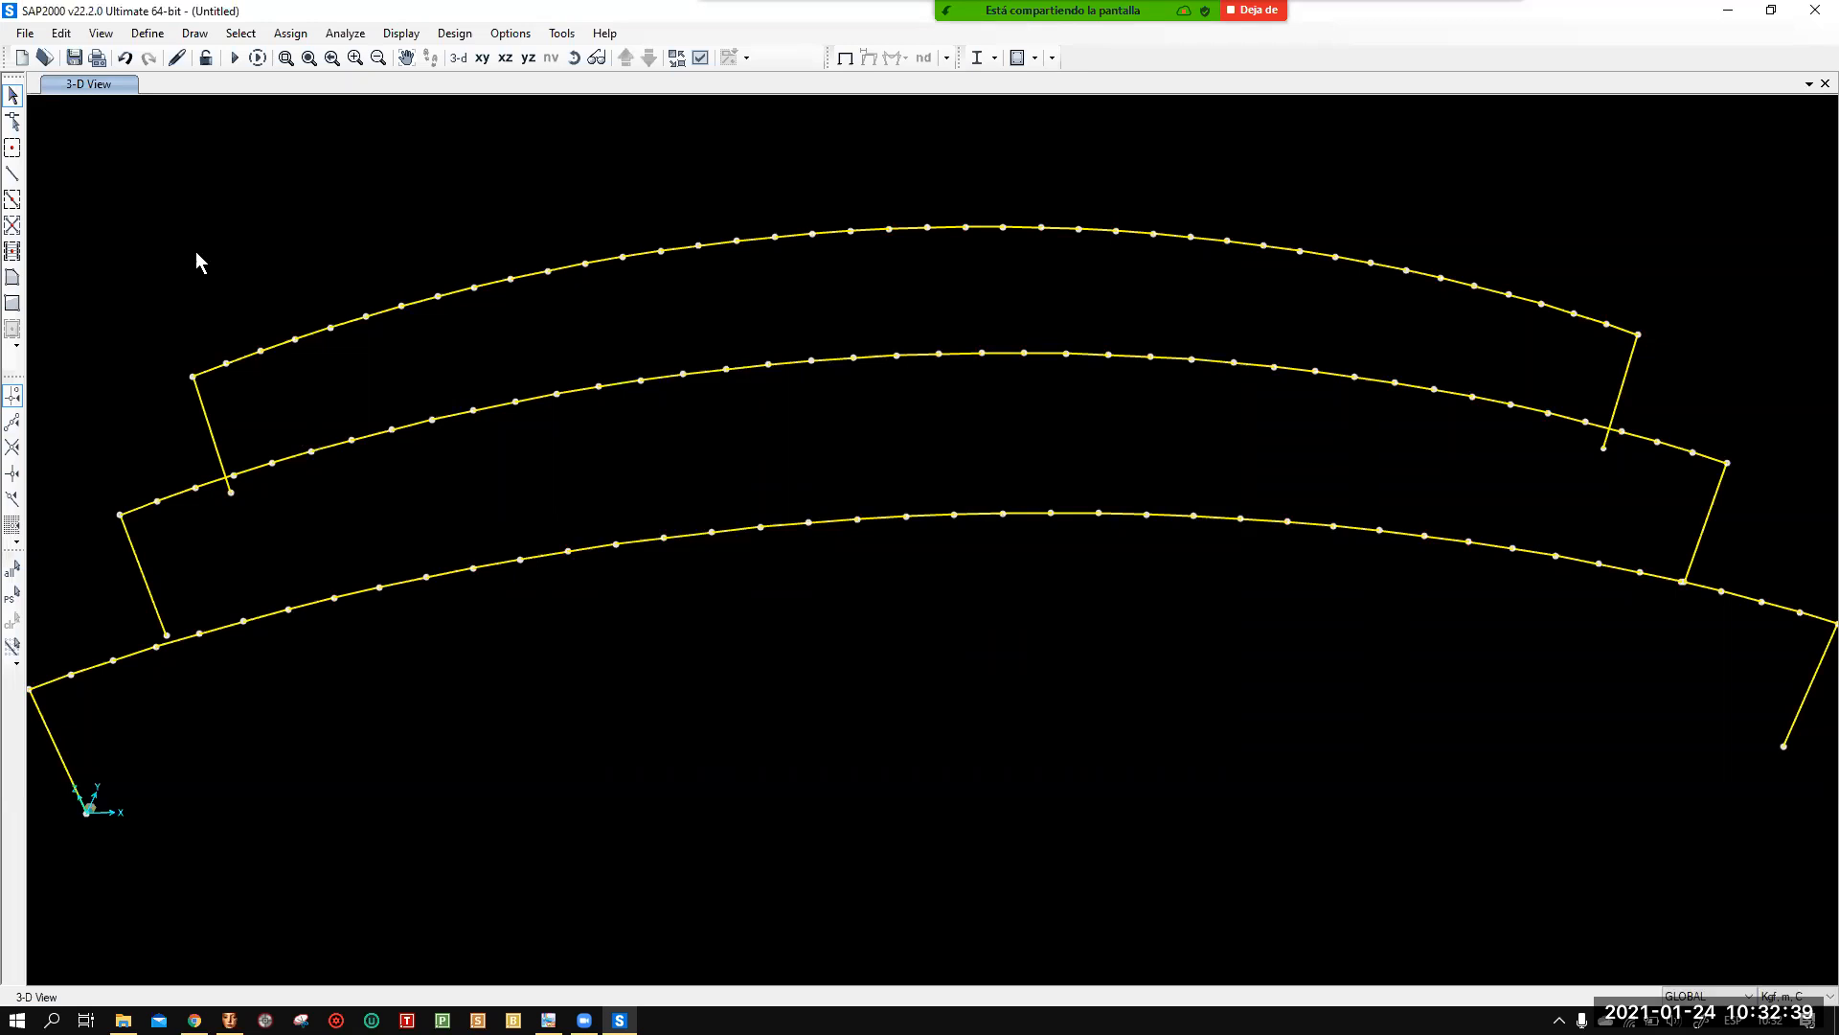
Draw straight frame members linking the three frames across their column tops at the origin end, and delete these members again.
{"action": "left_click", "coordinate": [23, 180]}
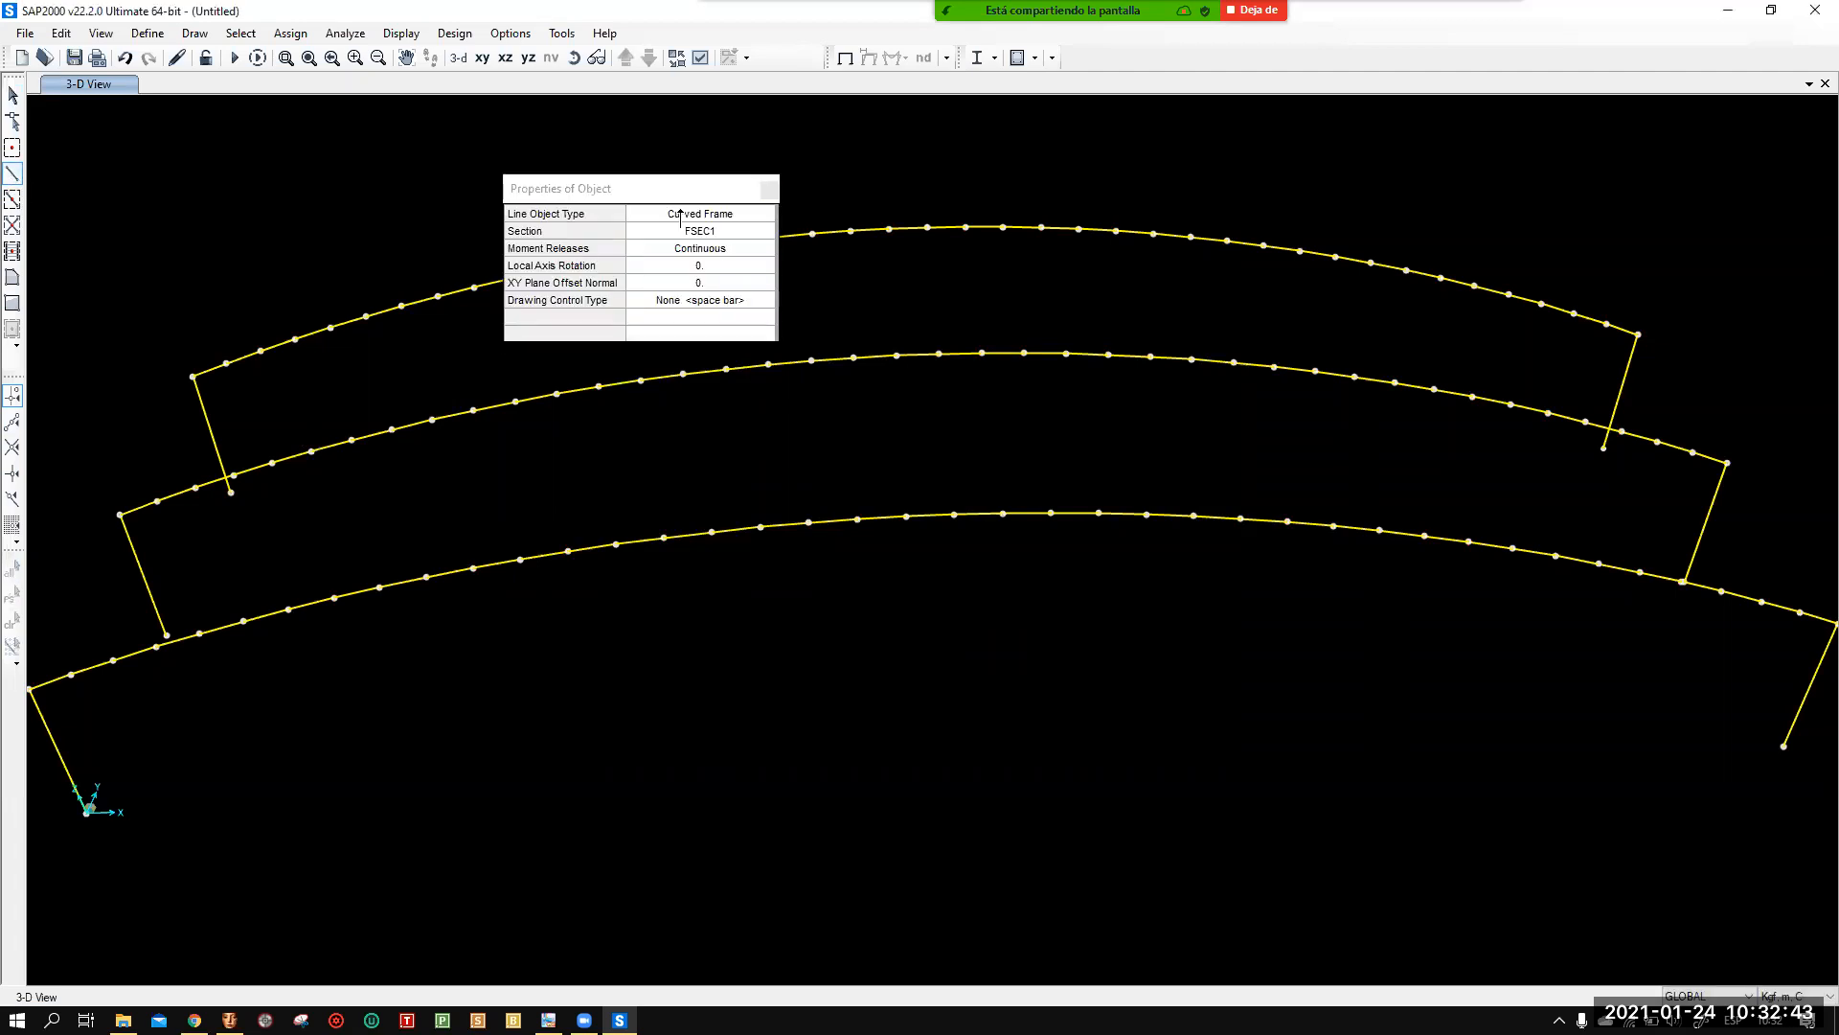
{"action": "left_click", "coordinate": [763, 216]}
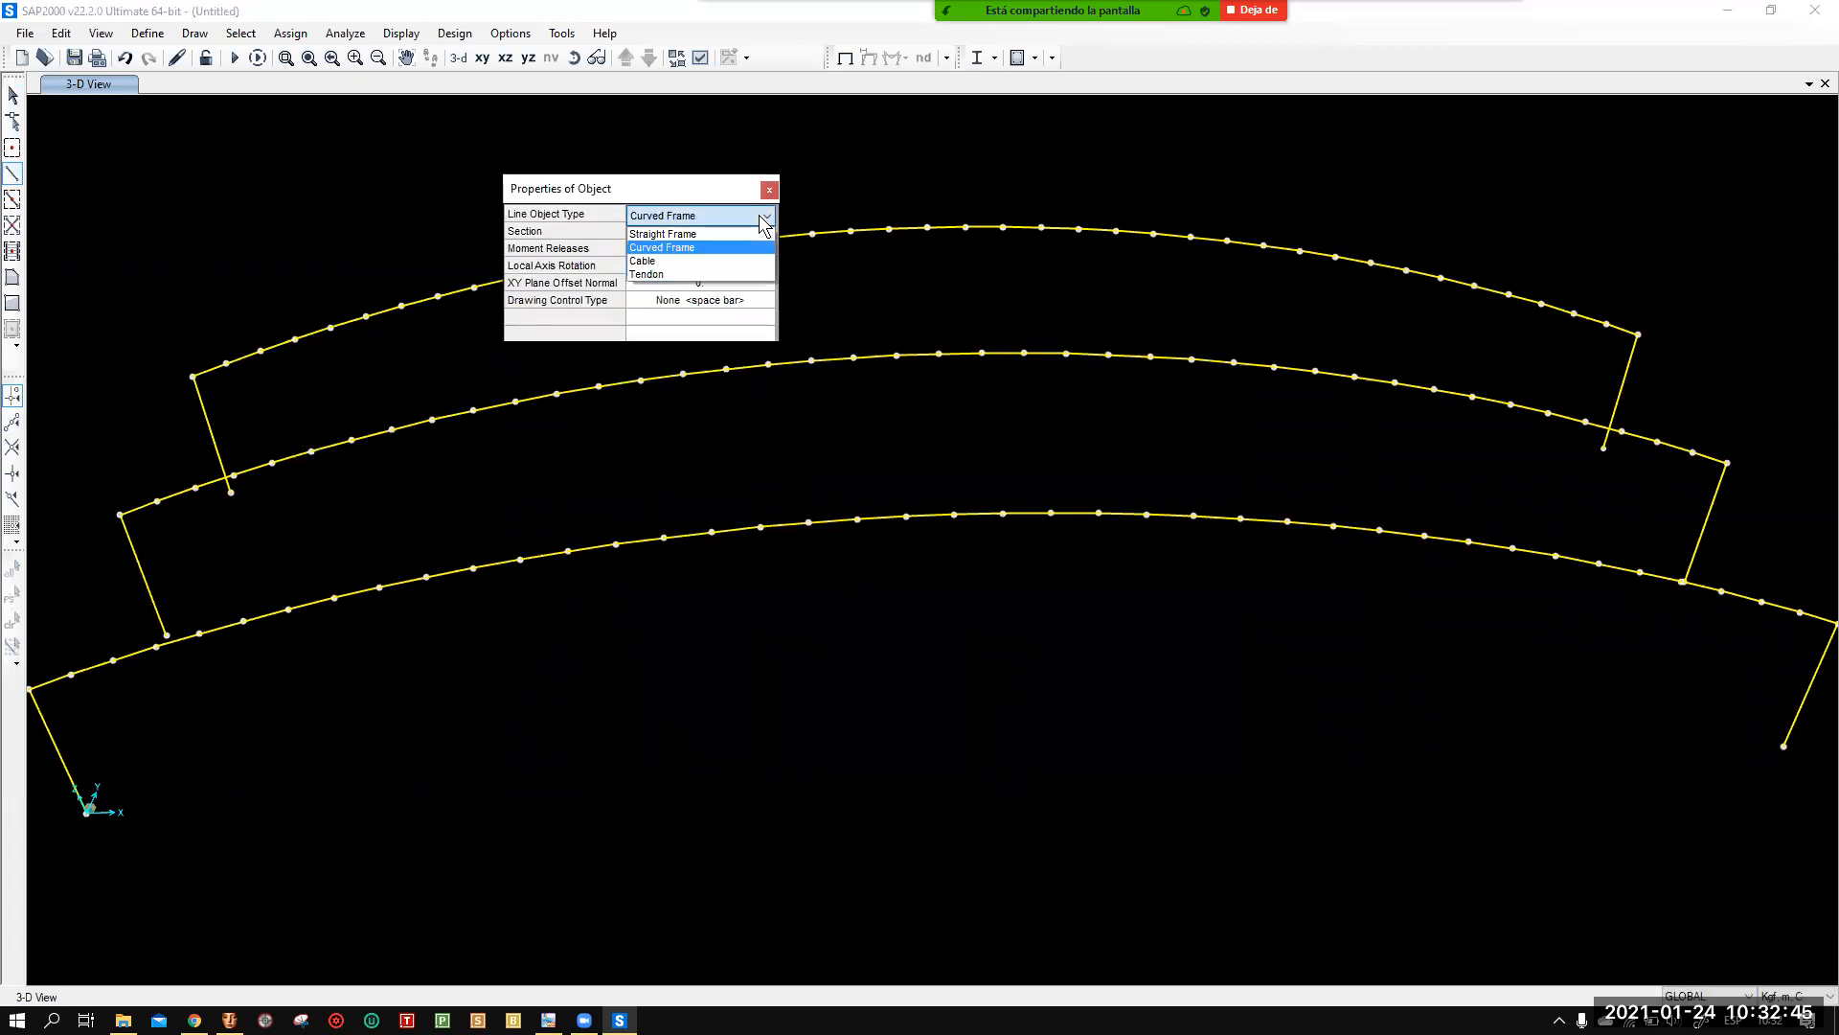
{"action": "left_click", "coordinate": [714, 234]}
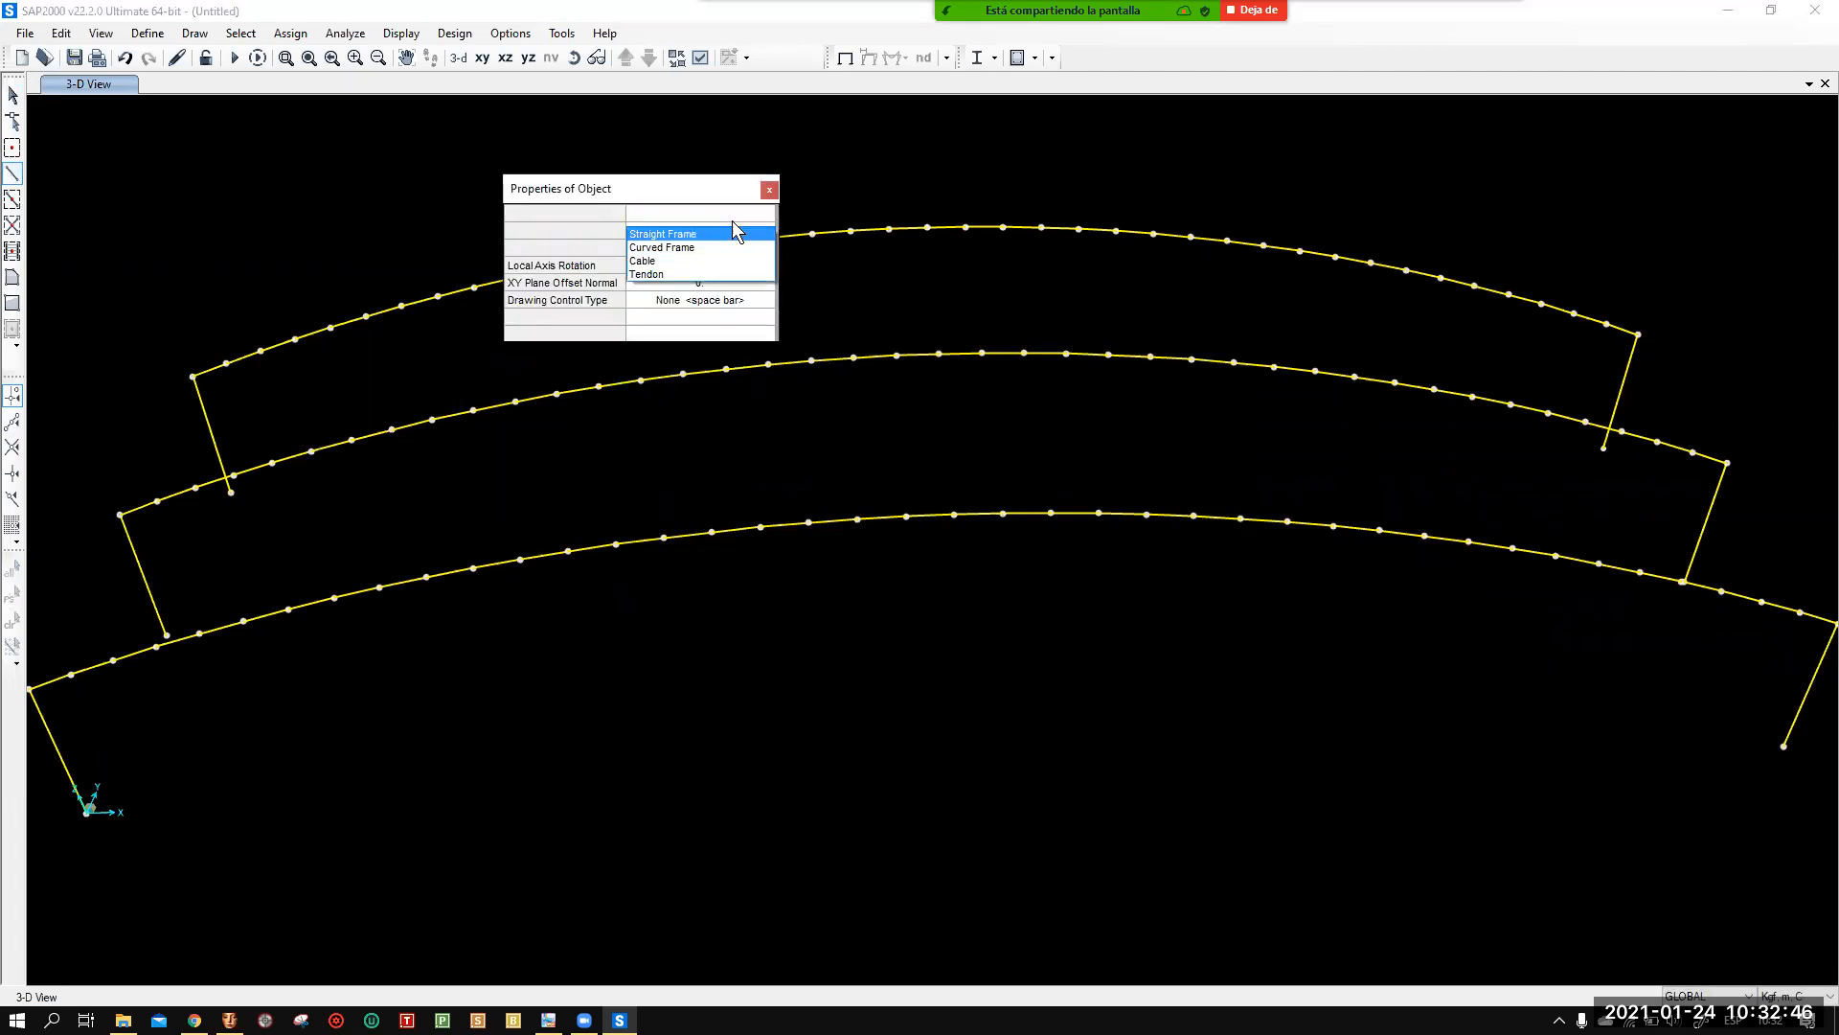
{"action": "left_click", "coordinate": [770, 189]}
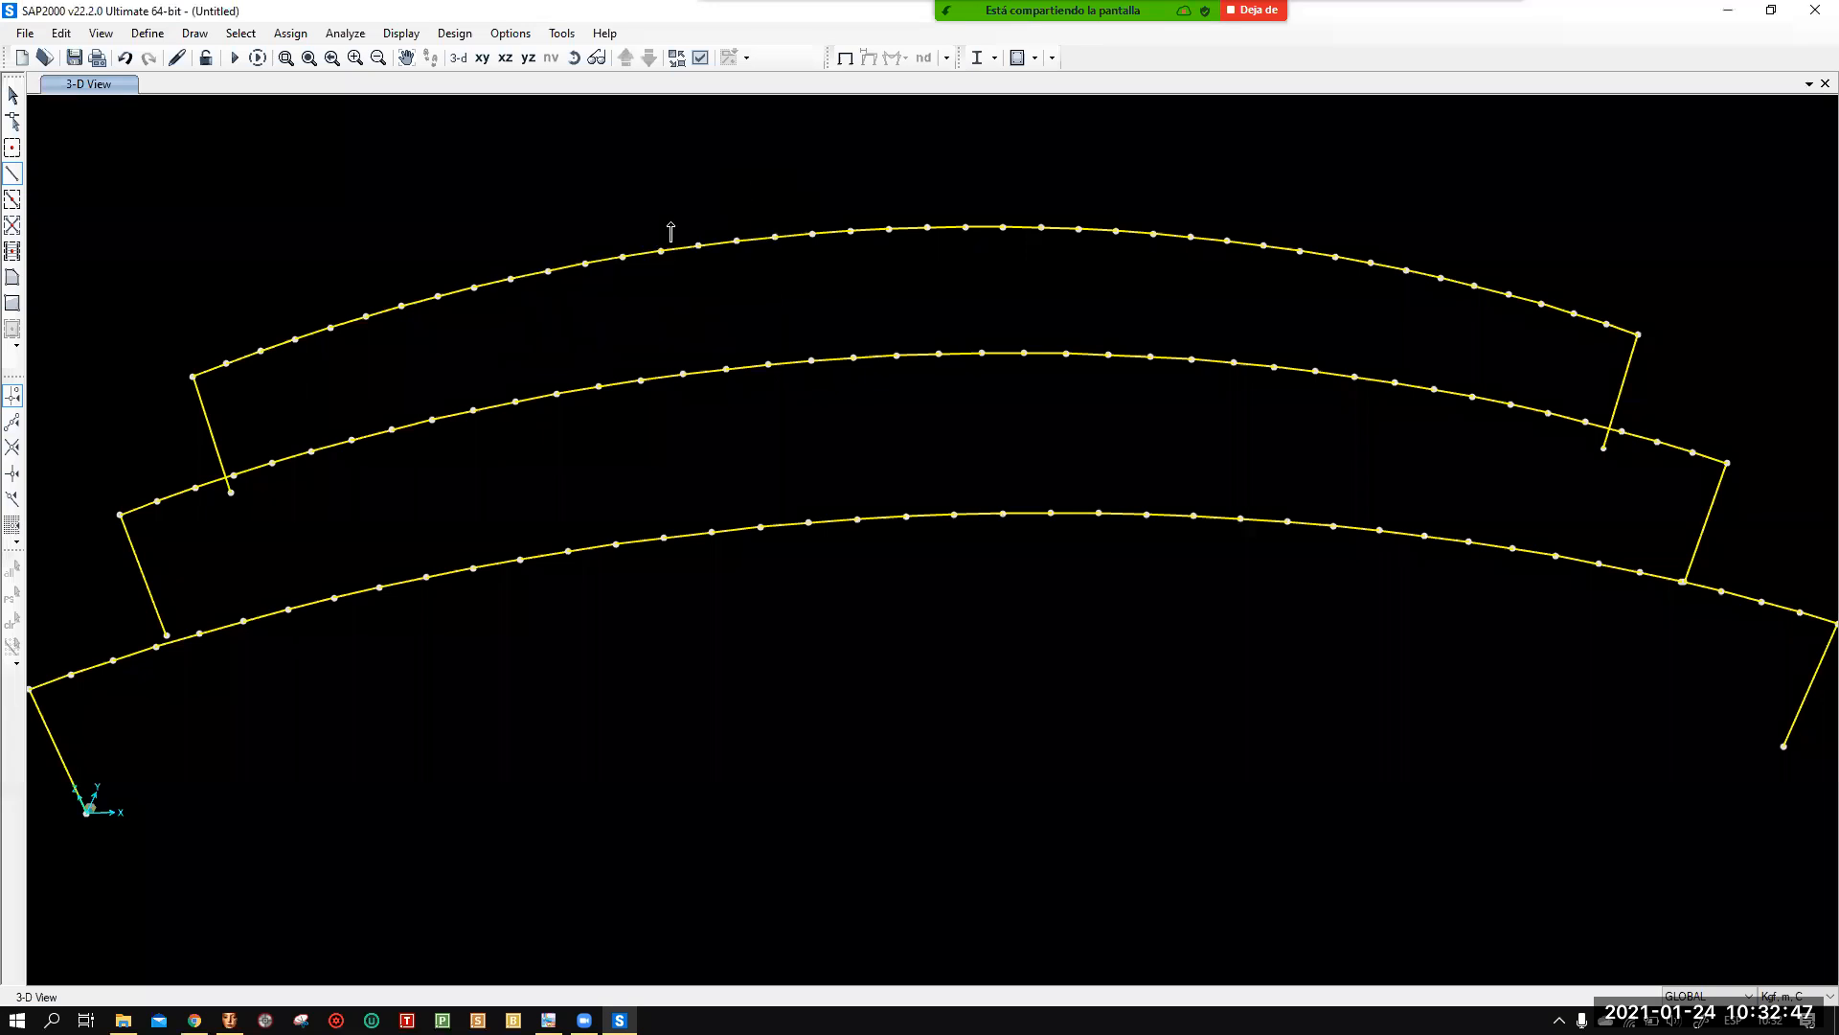
{"action": "left_click", "coordinate": [30, 688]}
{"action": "double_click", "coordinate": [120, 514]}
{"action": "double_click", "coordinate": [193, 376]}
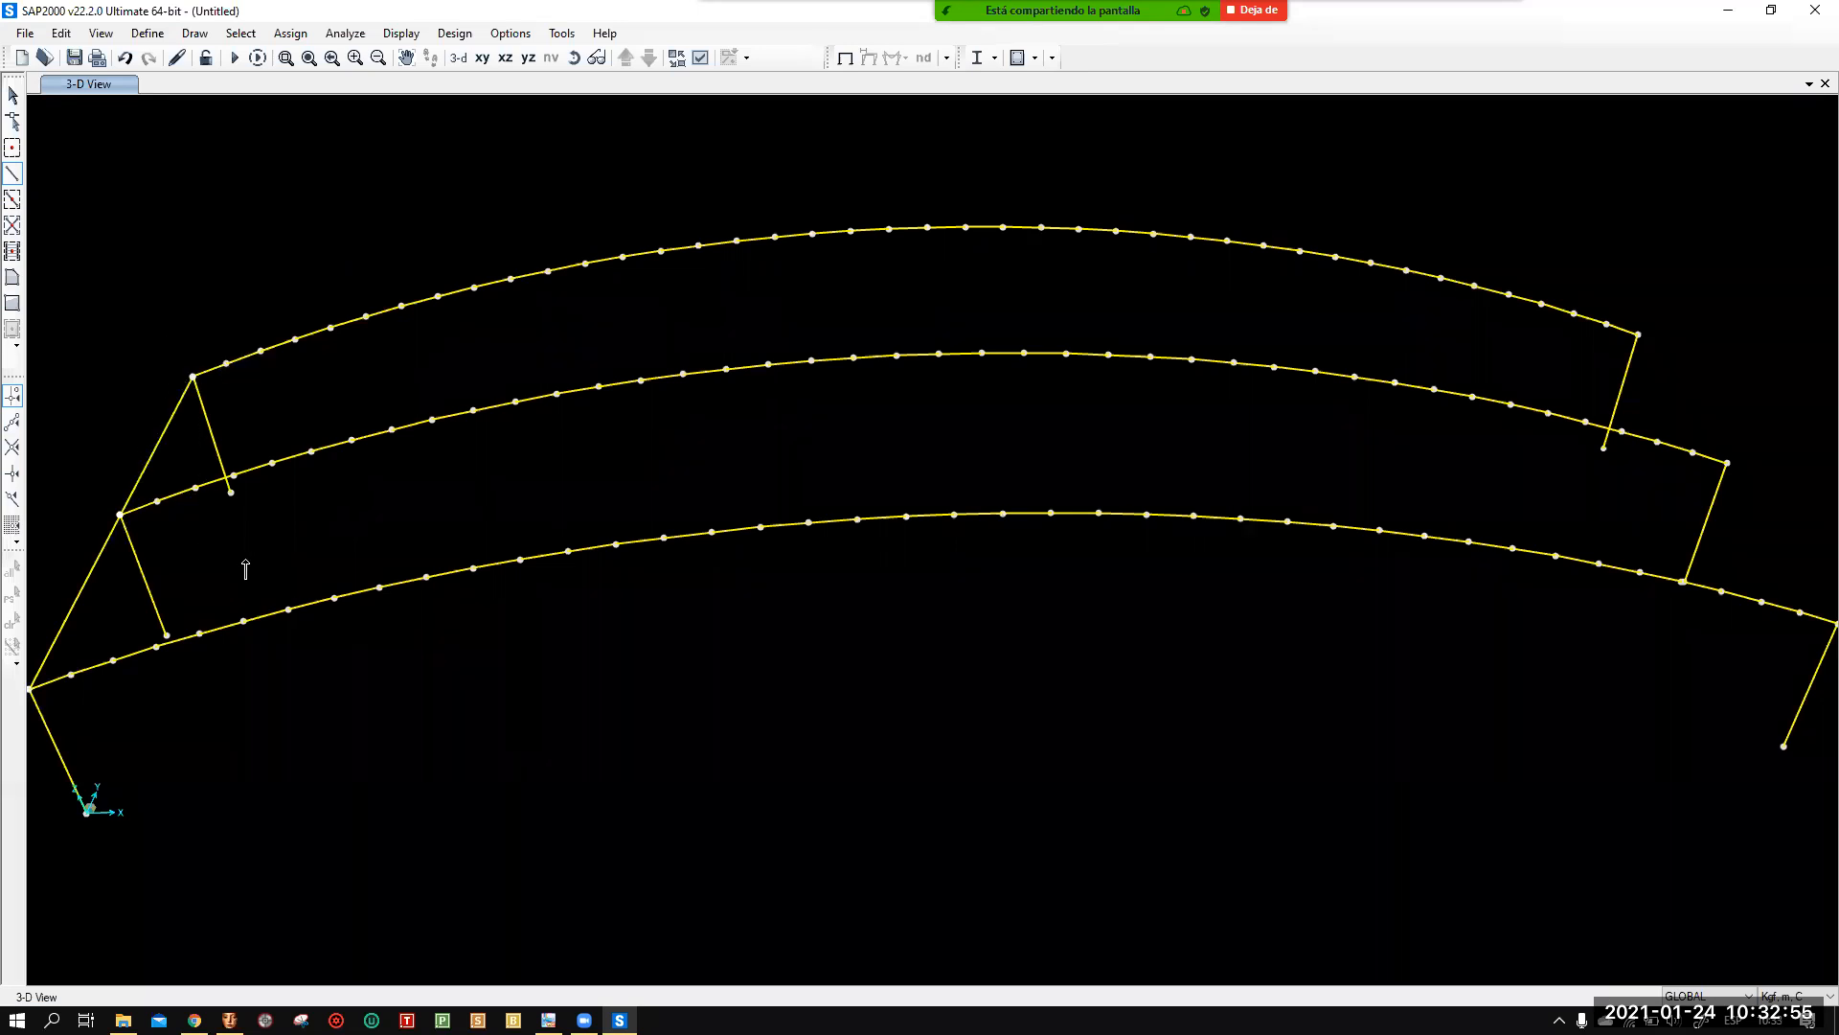
{"action": "key", "text": "Escape"}
{"action": "left_click", "coordinate": [66, 599]}
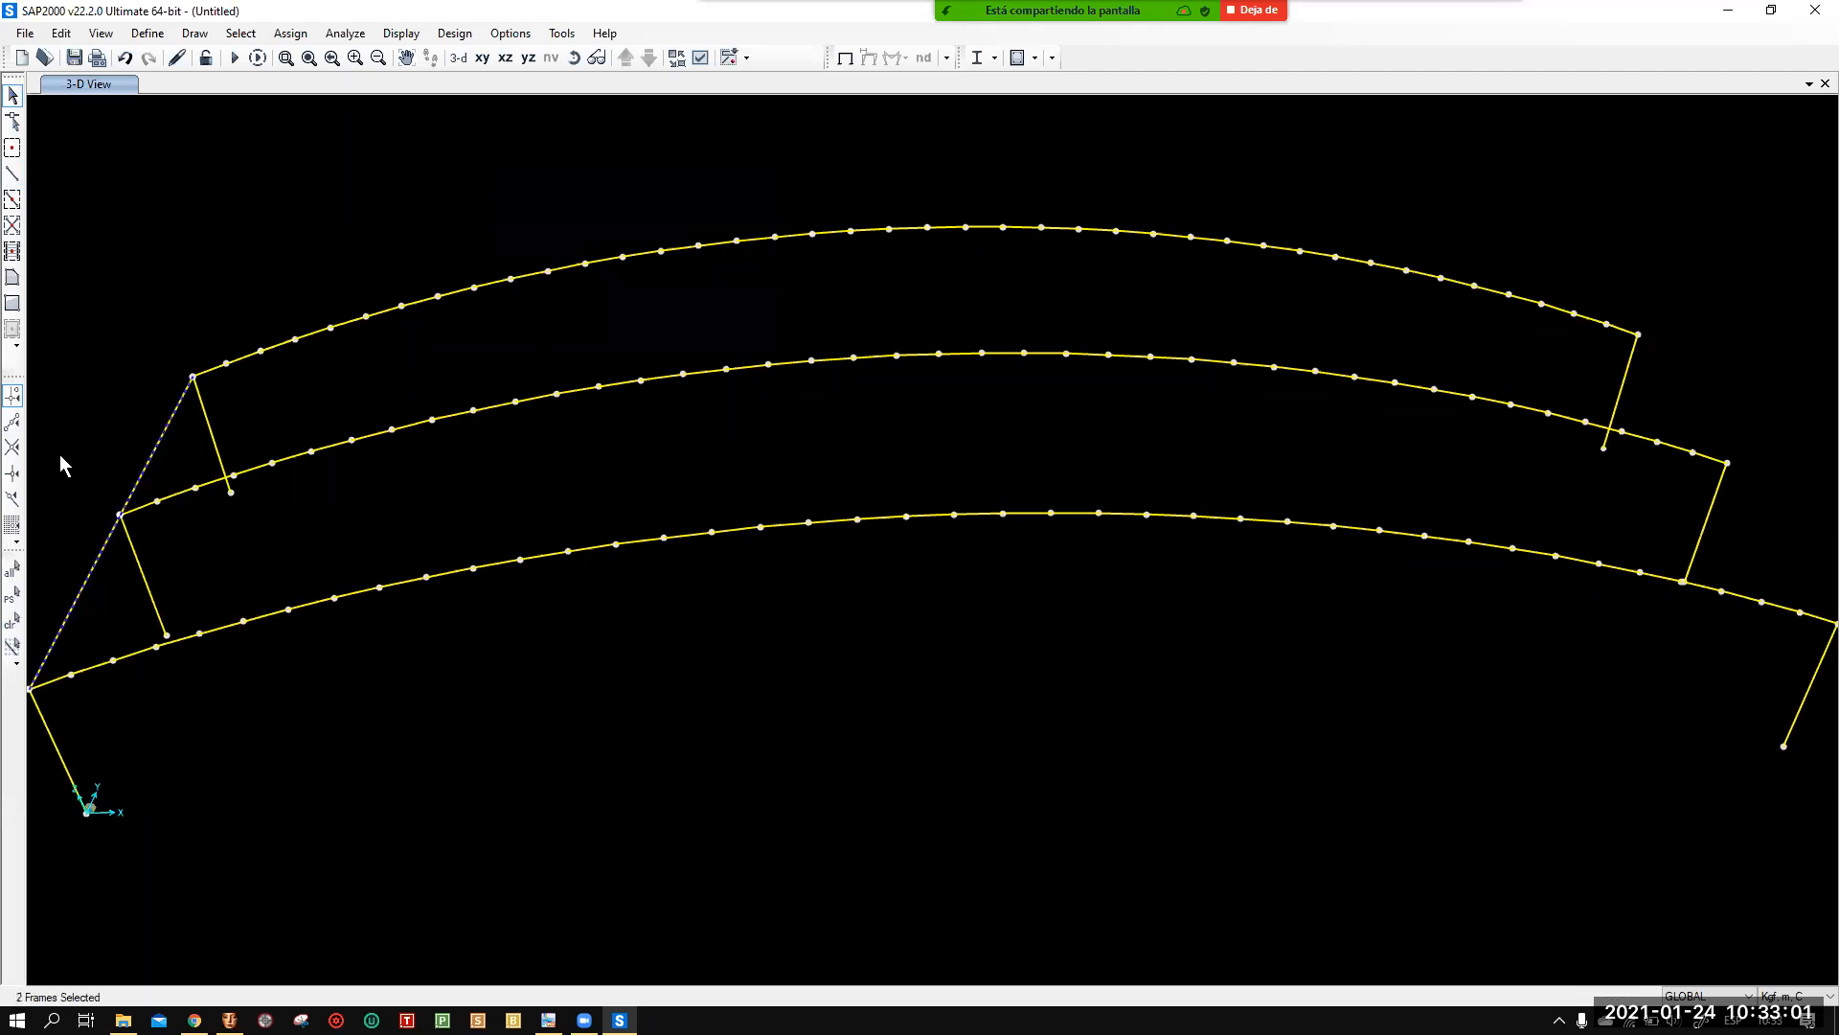
{"action": "key", "text": "Delete"}
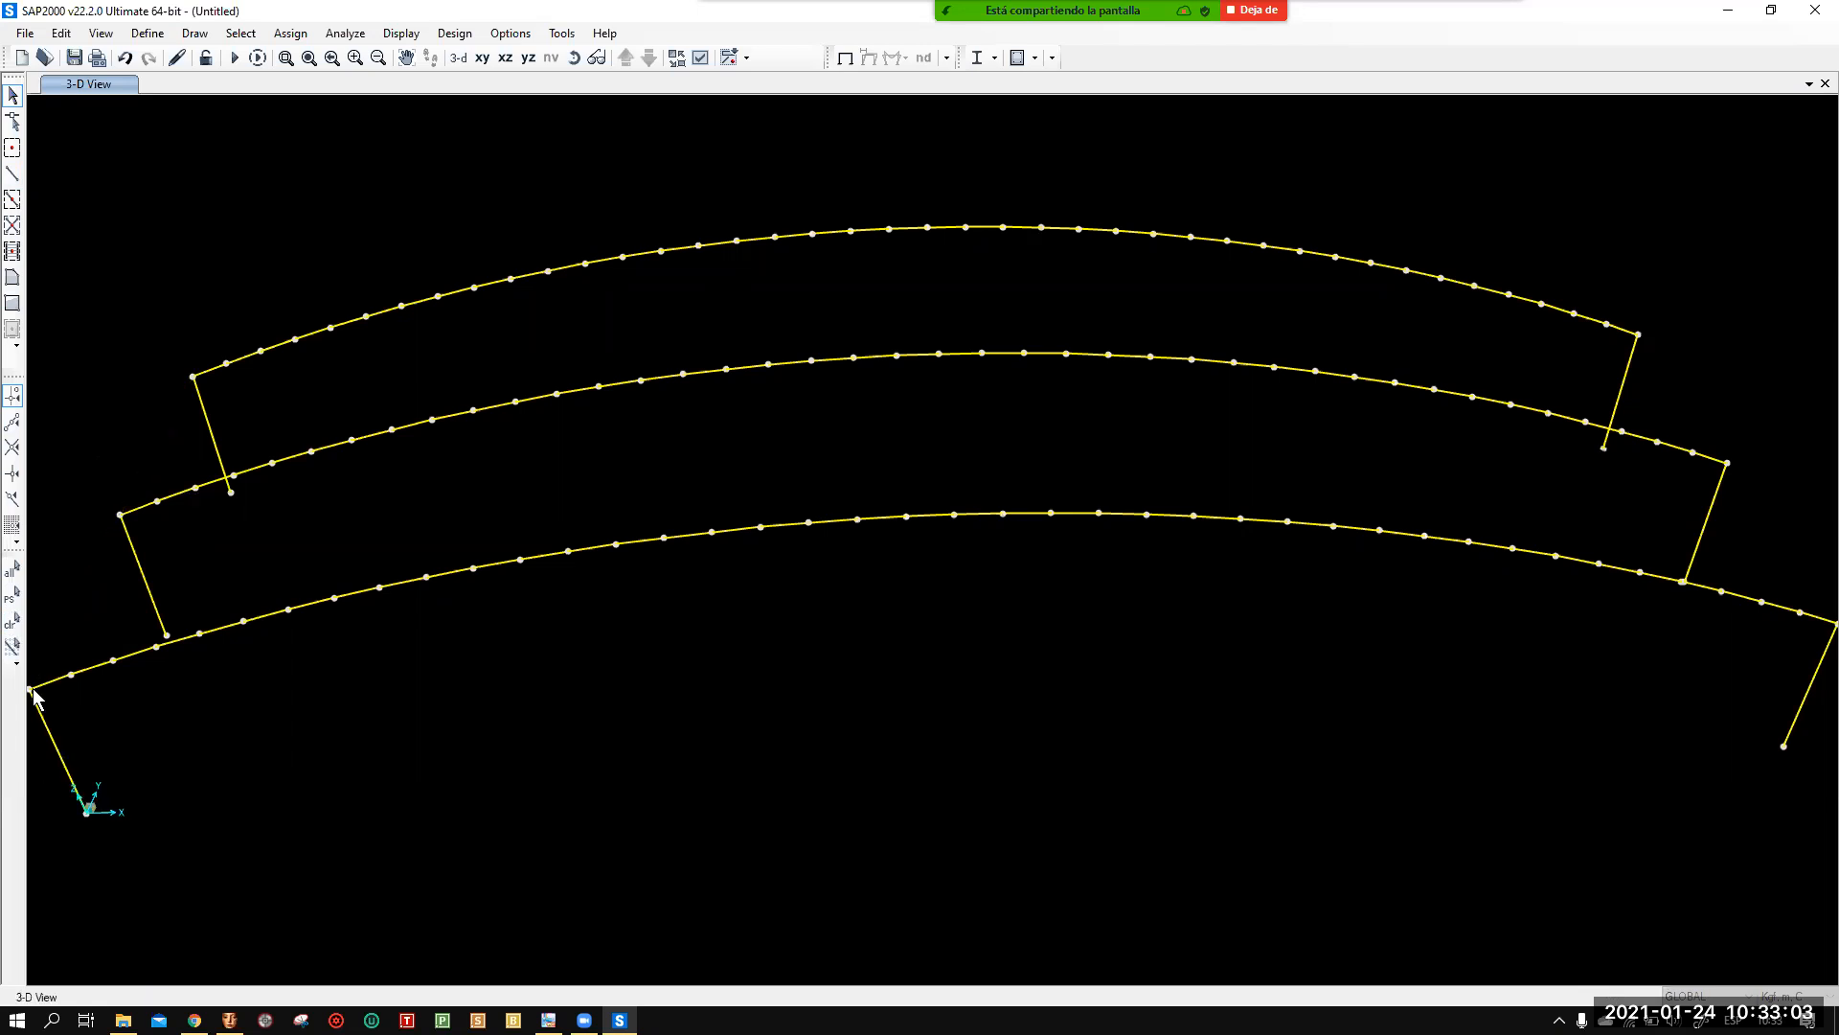
Select all joints along the front curved beam at Y = 0, from one column top to the other.
{"action": "left_click", "coordinate": [32, 687]}
{"action": "left_click", "coordinate": [71, 675]}
{"action": "left_click", "coordinate": [112, 659]}
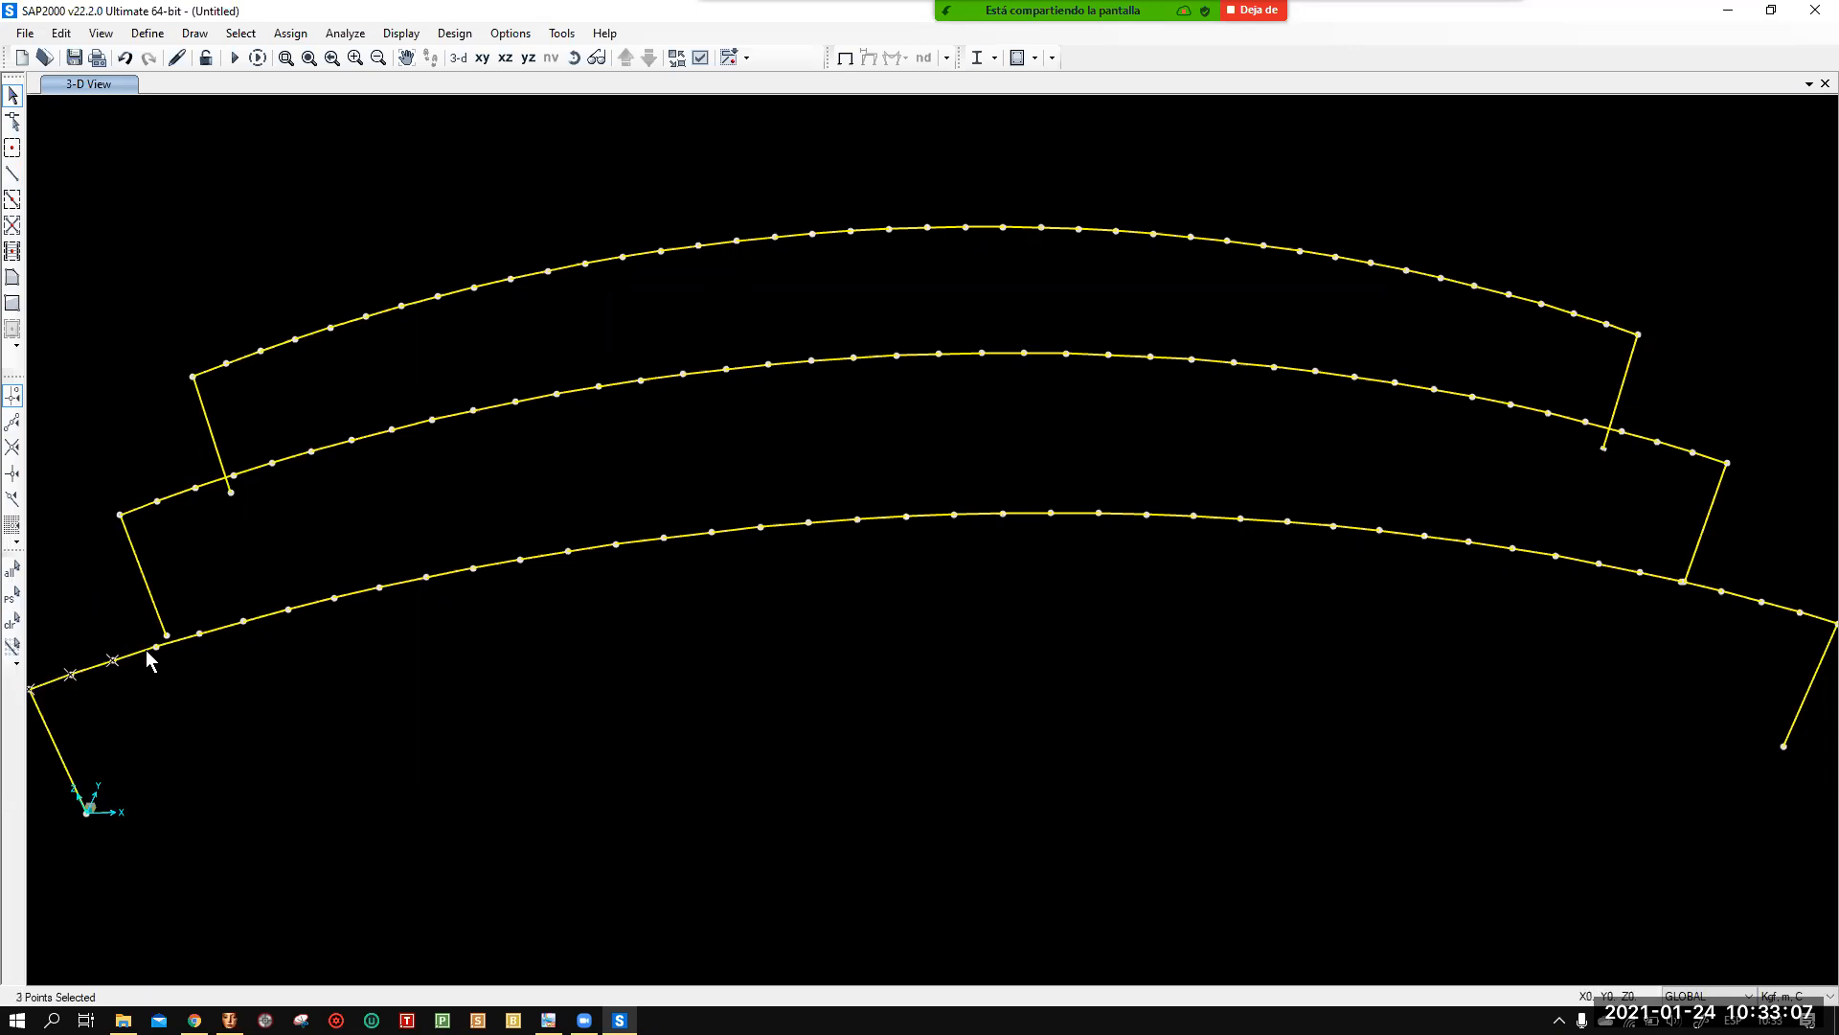
{"action": "left_click", "coordinate": [156, 647]}
{"action": "left_click", "coordinate": [200, 633]}
{"action": "left_click", "coordinate": [289, 611]}
{"action": "left_click", "coordinate": [334, 599]}
{"action": "left_click", "coordinate": [425, 577]}
{"action": "left_click", "coordinate": [474, 567]}
{"action": "left_click", "coordinate": [520, 559]}
{"action": "left_click", "coordinate": [569, 550]}
{"action": "left_click", "coordinate": [615, 545]}
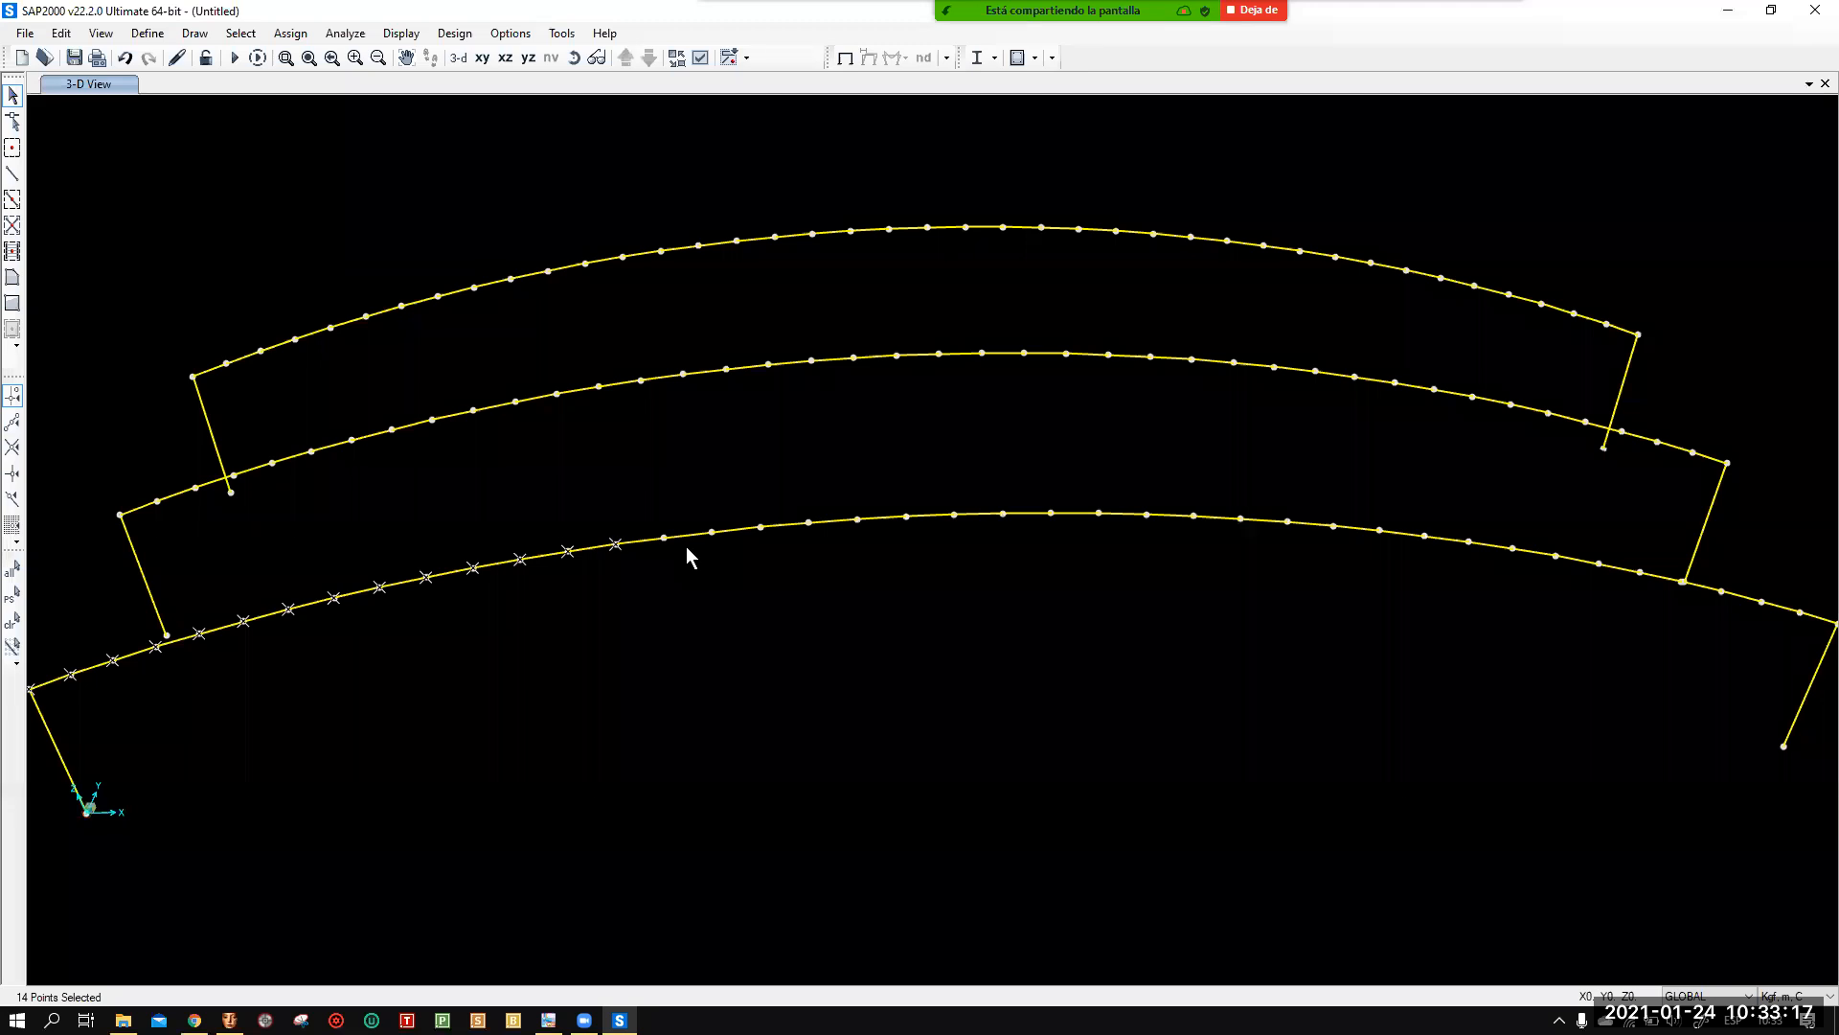
{"action": "left_click", "coordinate": [664, 537]}
{"action": "left_click", "coordinate": [712, 532]}
{"action": "left_click", "coordinate": [765, 527]}
{"action": "left_click", "coordinate": [808, 522]}
{"action": "left_click", "coordinate": [857, 519]}
{"action": "left_click", "coordinate": [906, 518]}
{"action": "left_click", "coordinate": [1001, 513]}
{"action": "left_click", "coordinate": [1052, 513]}
{"action": "left_click", "coordinate": [1100, 513]}
{"action": "left_click", "coordinate": [1194, 517]}
{"action": "left_click", "coordinate": [1241, 519]}
{"action": "left_click", "coordinate": [1287, 522]}
{"action": "left_click", "coordinate": [1334, 526]}
{"action": "left_click", "coordinate": [1380, 529]}
{"action": "left_click", "coordinate": [1425, 536]}
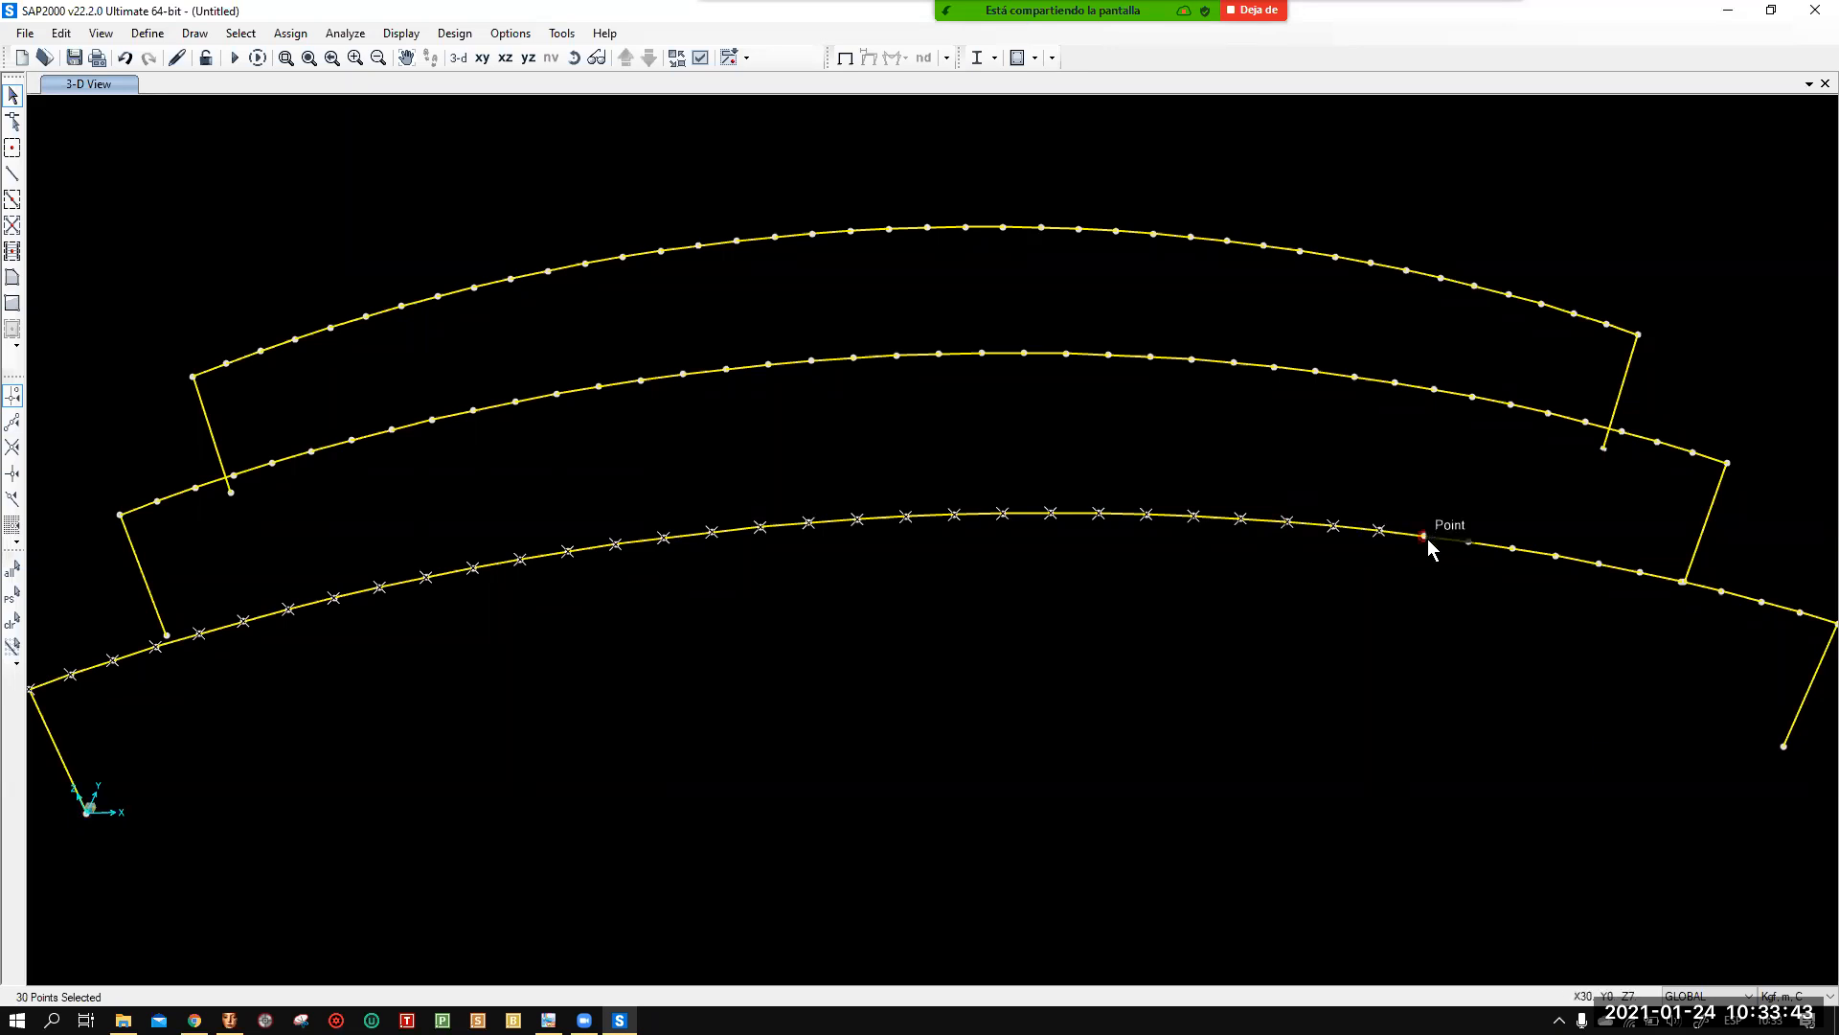
{"action": "left_click", "coordinate": [1466, 541]}
{"action": "left_click", "coordinate": [1512, 548]}
{"action": "left_click", "coordinate": [1556, 554]}
{"action": "left_click", "coordinate": [1599, 563]}
{"action": "left_click", "coordinate": [1640, 572]}
{"action": "left_click", "coordinate": [1683, 582]}
{"action": "left_click", "coordinate": [1724, 590]}
{"action": "left_click", "coordinate": [1762, 601]}
{"action": "left_click", "coordinate": [1800, 611]}
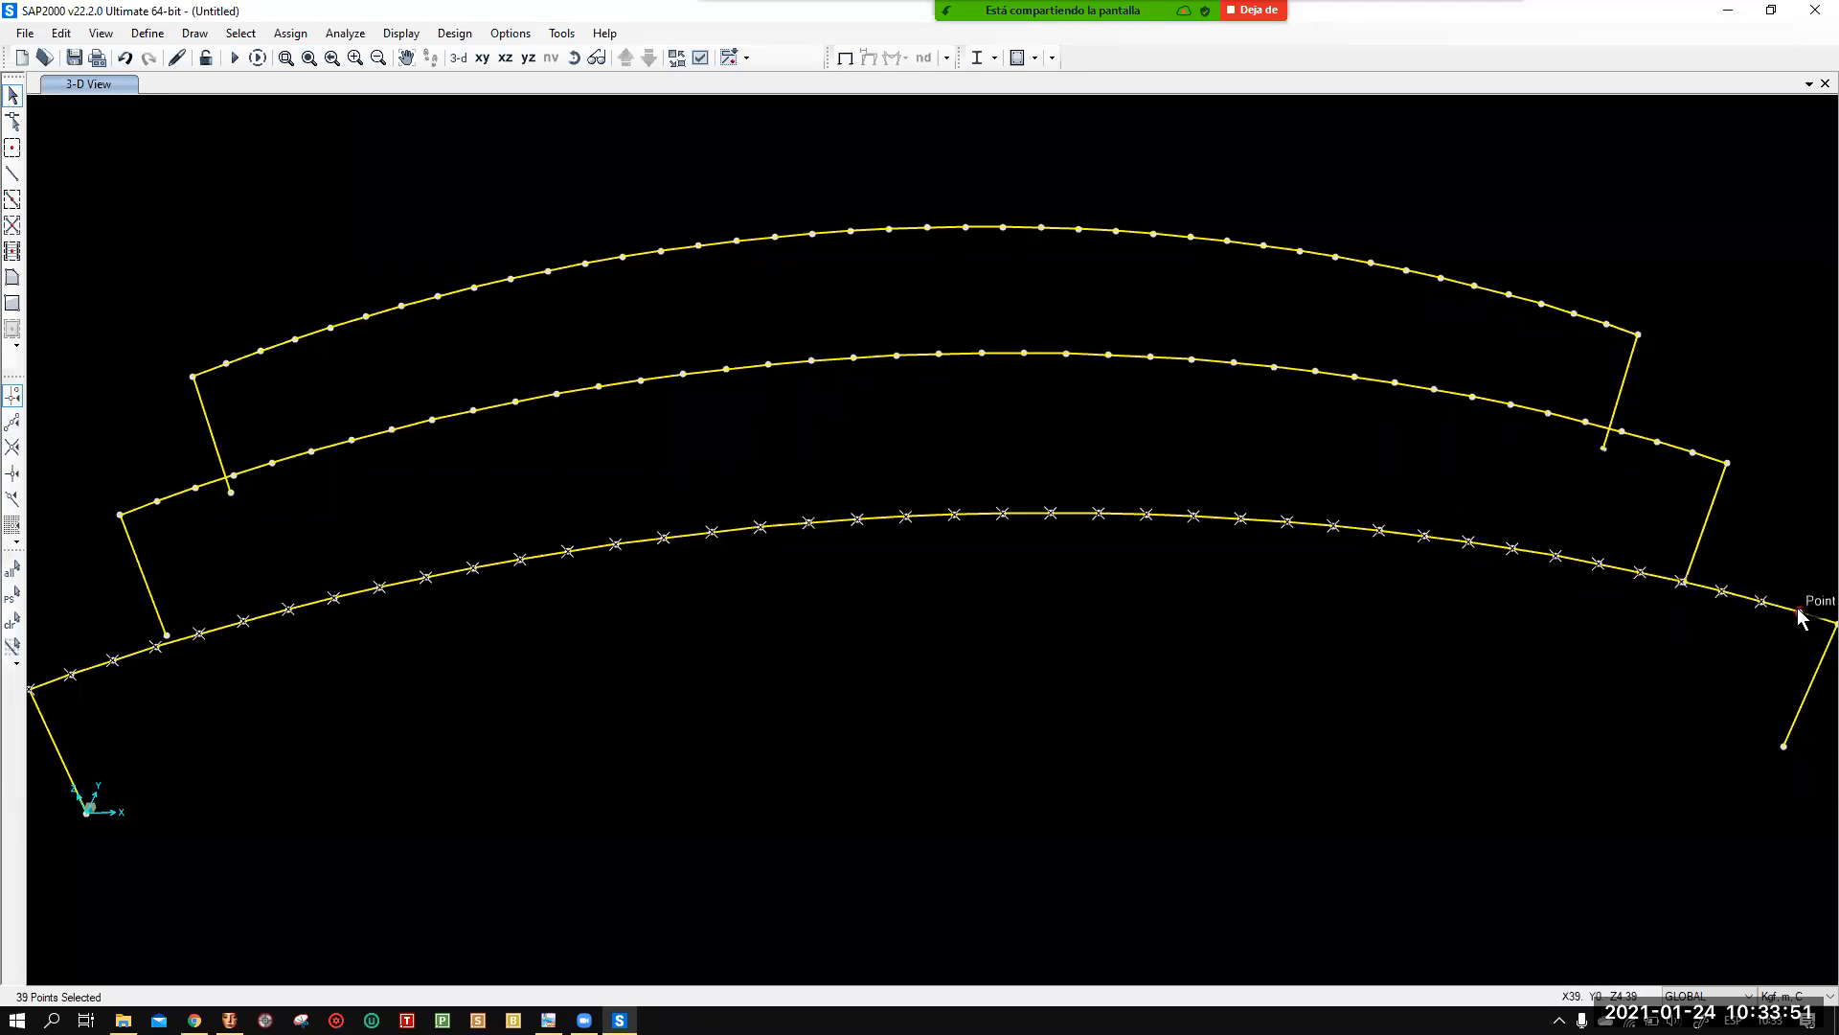
{"action": "left_click", "coordinate": [1813, 626]}
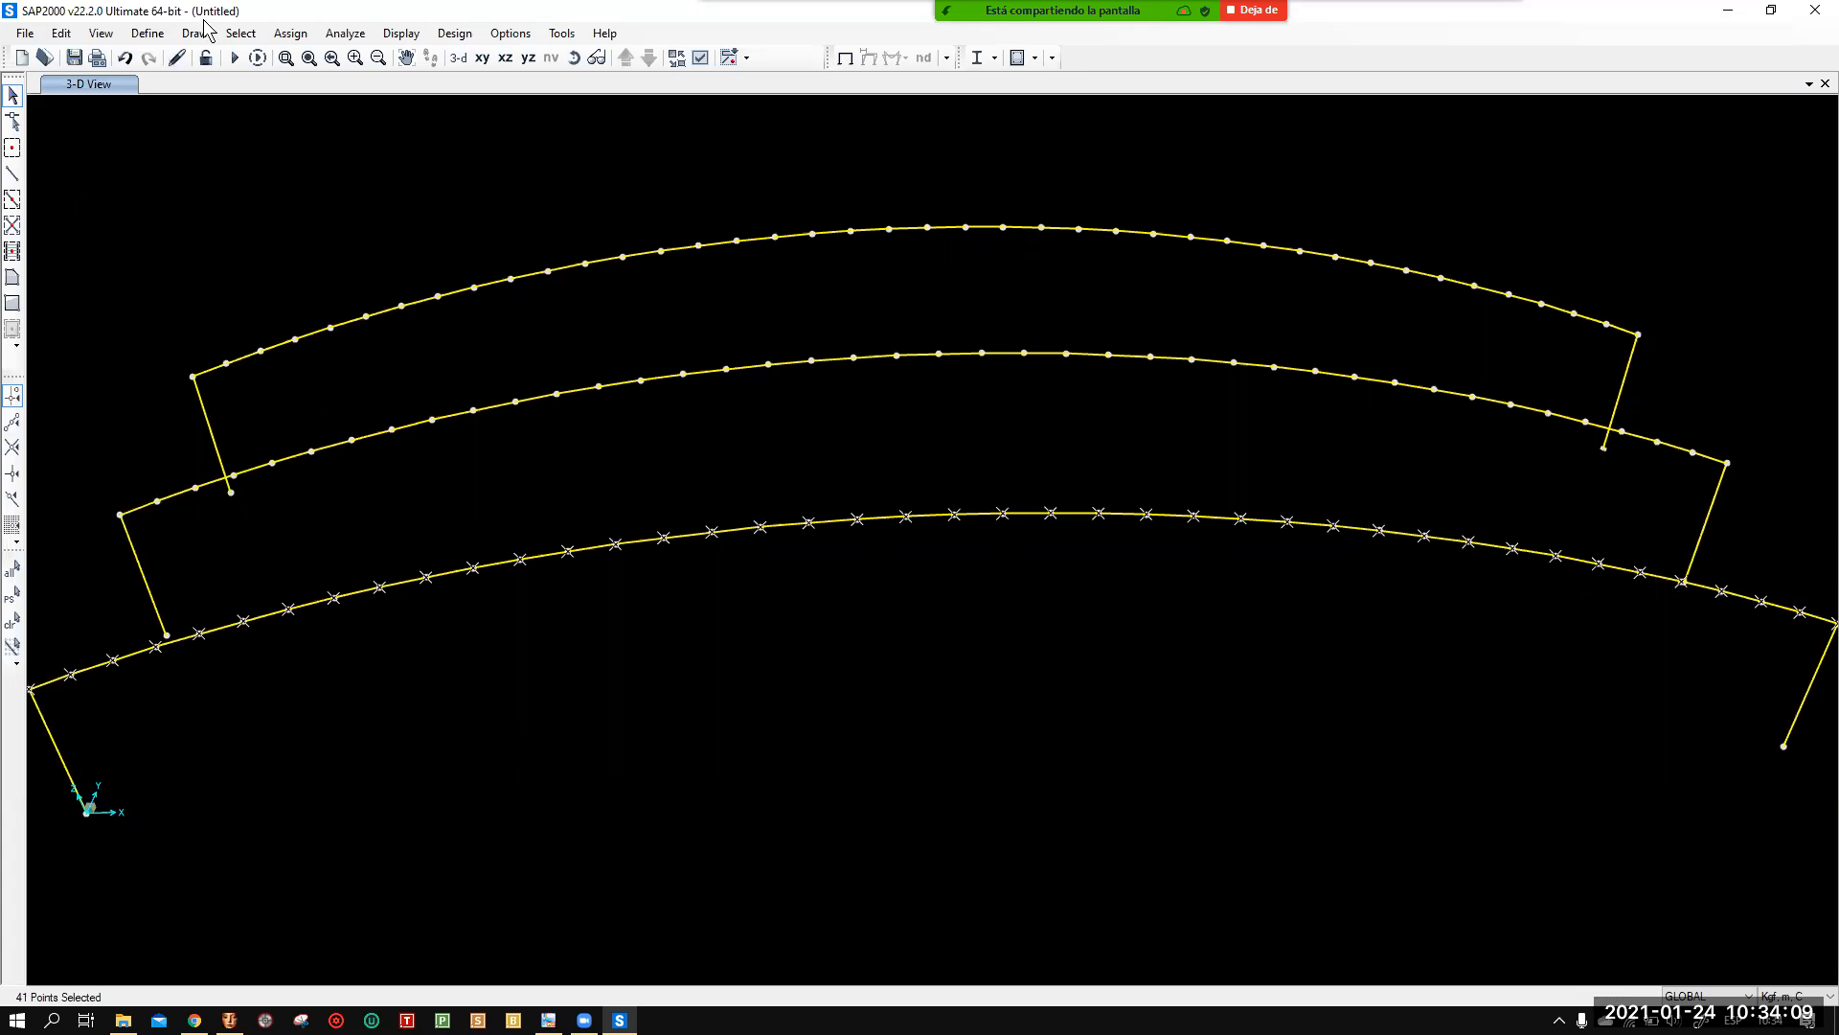
Extrude the selected front-beam joints into frame members along Y, with dy 6 and 2 repetitions.
{"action": "left_click", "coordinate": [62, 35]}
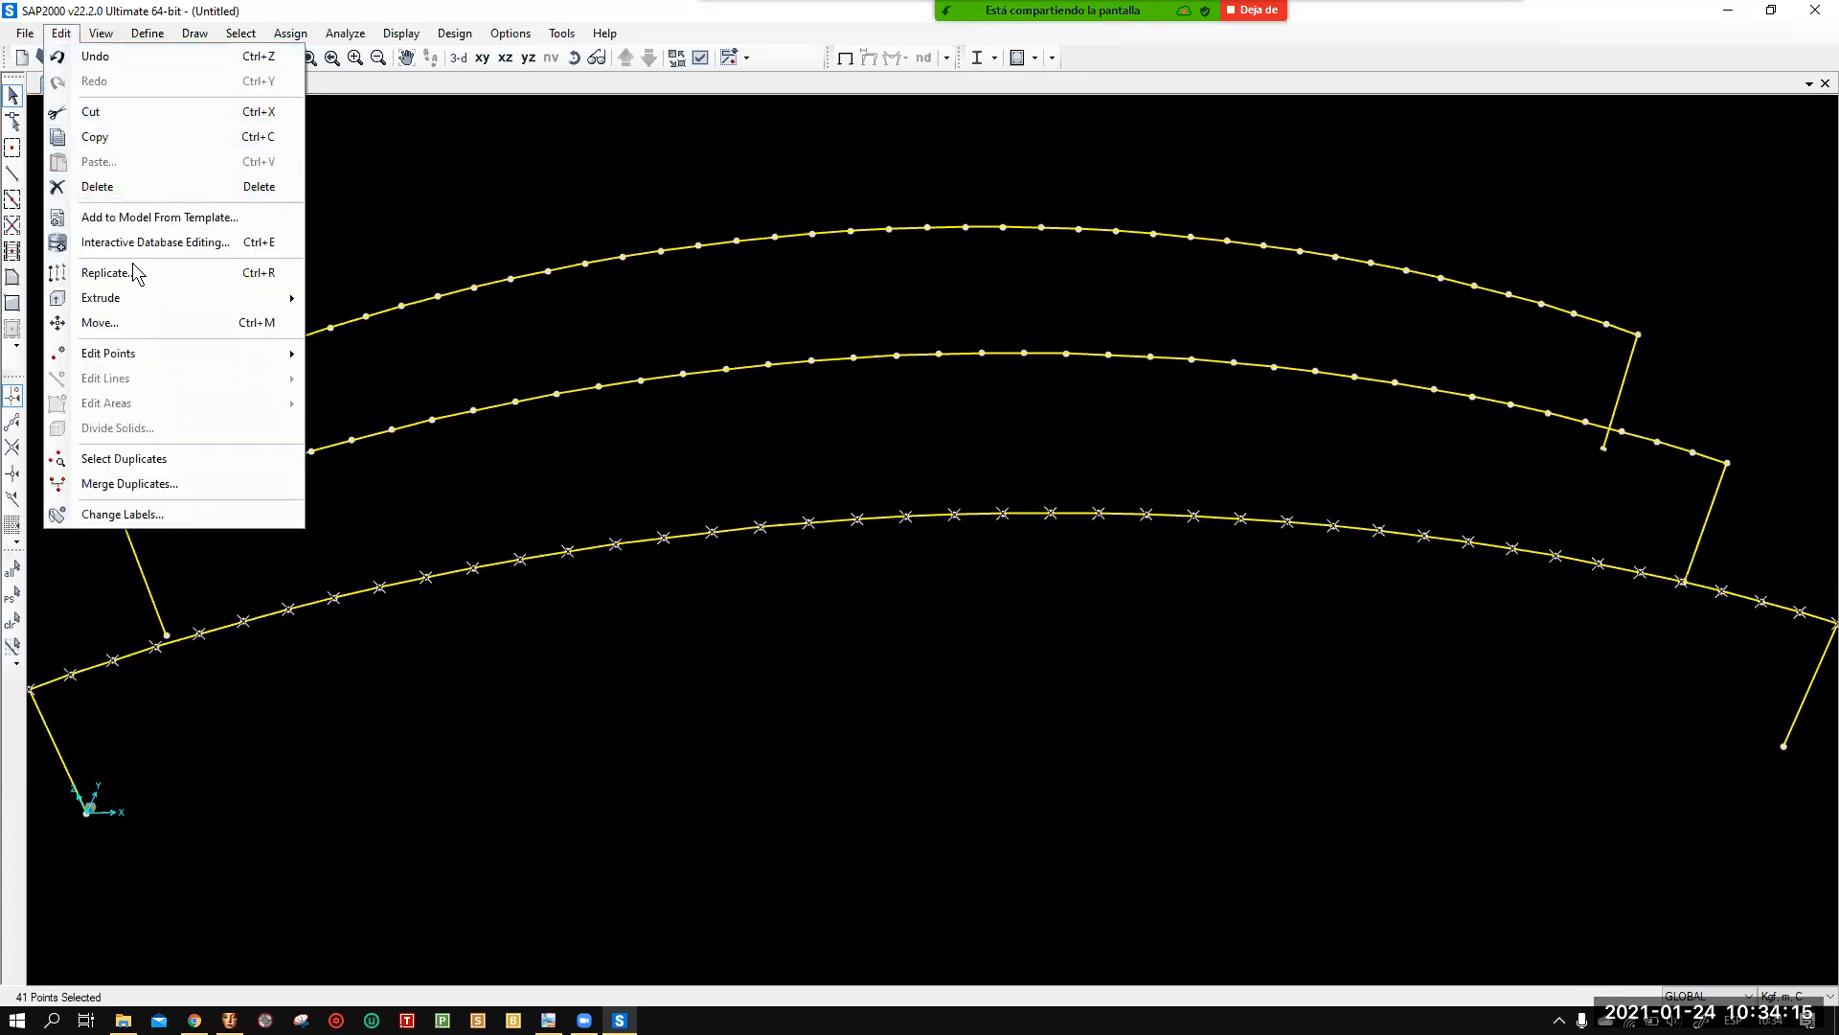
{"action": "mouse_move", "coordinate": [180, 297]}
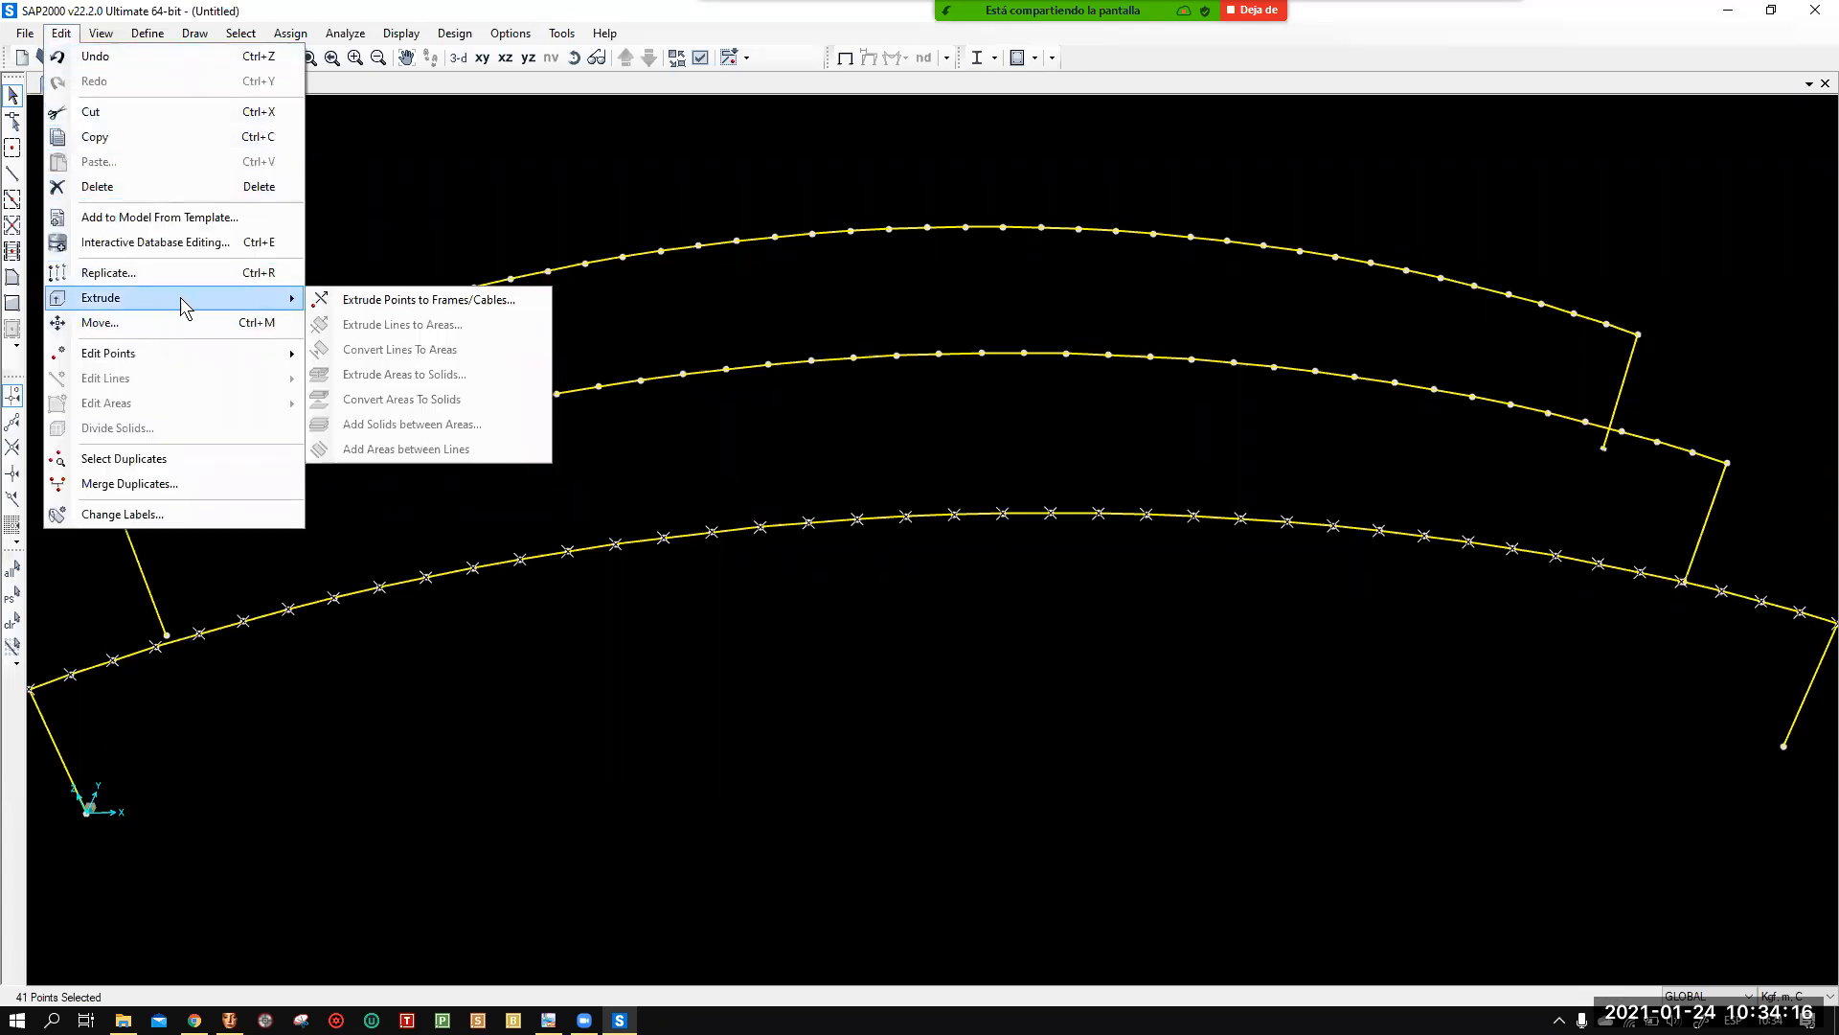
{"action": "left_click", "coordinate": [383, 300]}
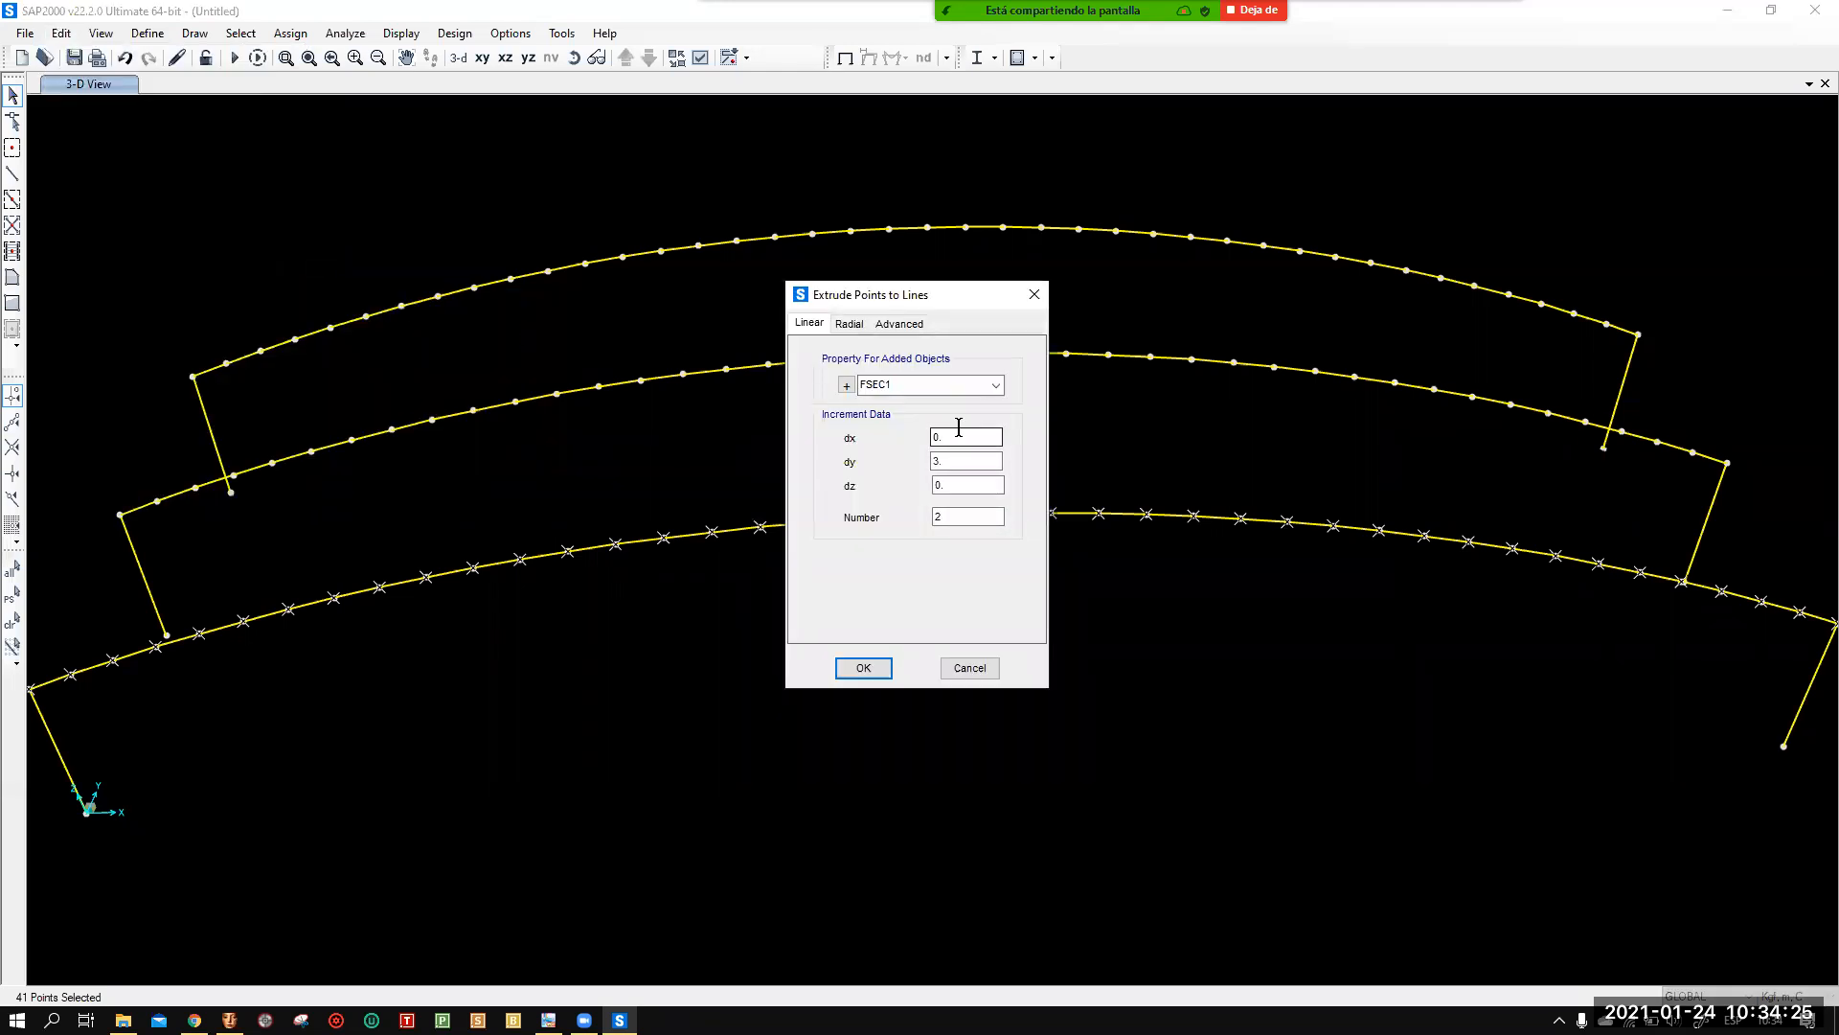
{"action": "left_click", "coordinate": [997, 385]}
{"action": "left_click", "coordinate": [957, 399]}
{"action": "key", "text": "Tab"}
{"action": "key", "text": "Tab"}
{"action": "type", "text": "6"}
{"action": "left_click", "coordinate": [884, 663]}
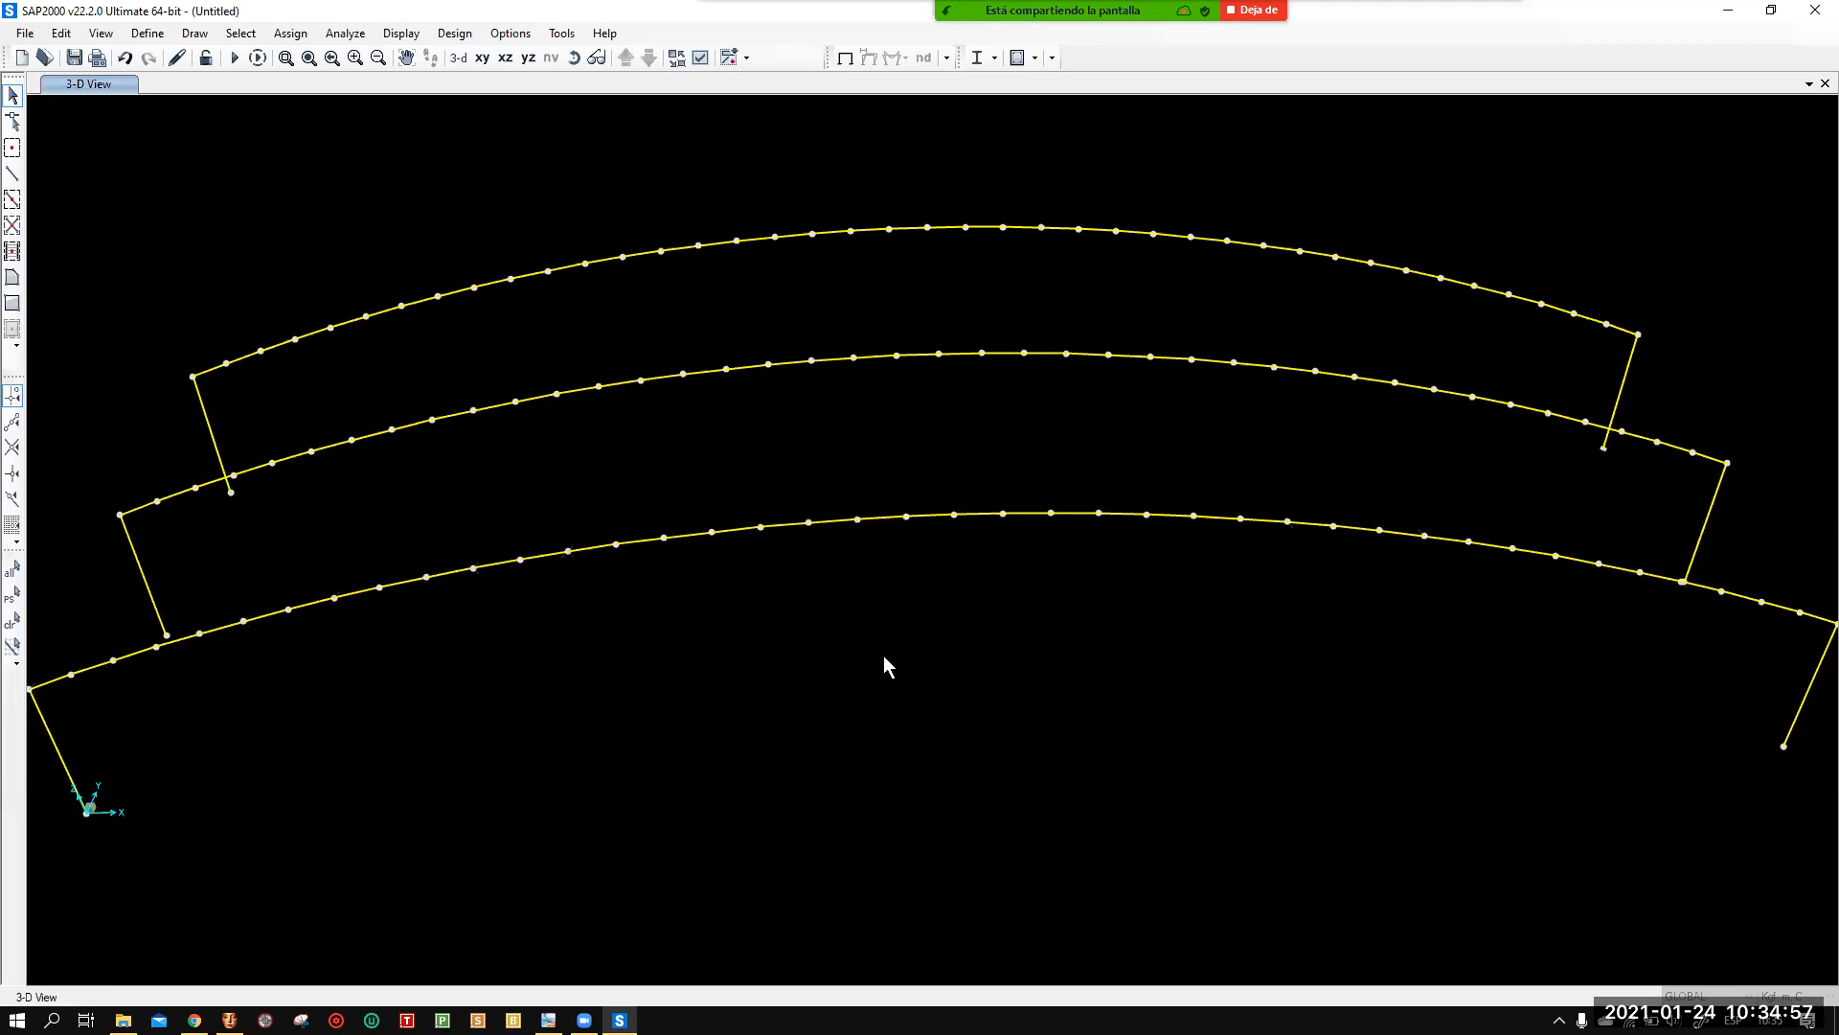
{"action": "left_click", "coordinate": [459, 59]}
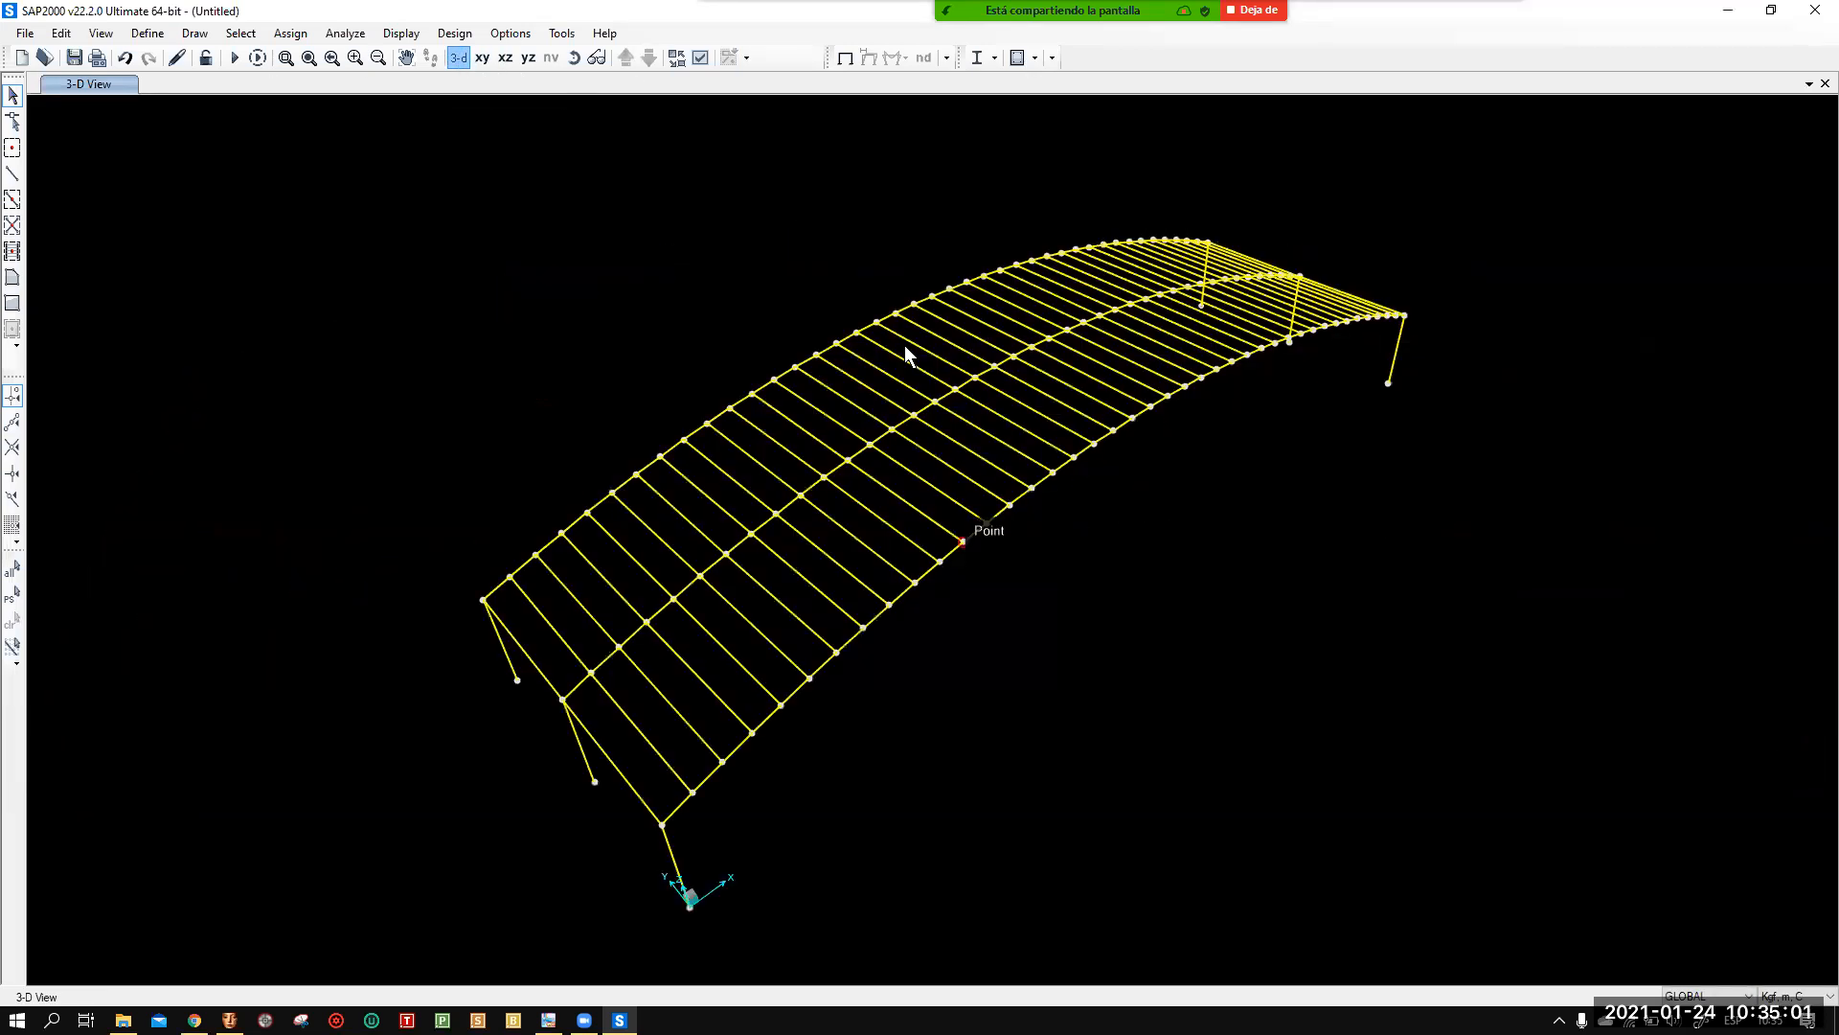
{"action": "left_click", "coordinate": [575, 59]}
{"action": "mouse_move", "coordinate": [1318, 534]}
{"action": "left_mouse_down"}
{"action": "mouse_move", "coordinate": [1446, 440]}
{"action": "mouse_move", "coordinate": [1503, 328]}
{"action": "mouse_move", "coordinate": [1146, 550]}
{"action": "mouse_move", "coordinate": [879, 587]}
{"action": "mouse_move", "coordinate": [659, 552]}
{"action": "mouse_move", "coordinate": [444, 575]}
{"action": "mouse_move", "coordinate": [690, 587]}
{"action": "mouse_move", "coordinate": [940, 493]}
{"action": "mouse_move", "coordinate": [1345, 456]}
{"action": "left_mouse_up"}
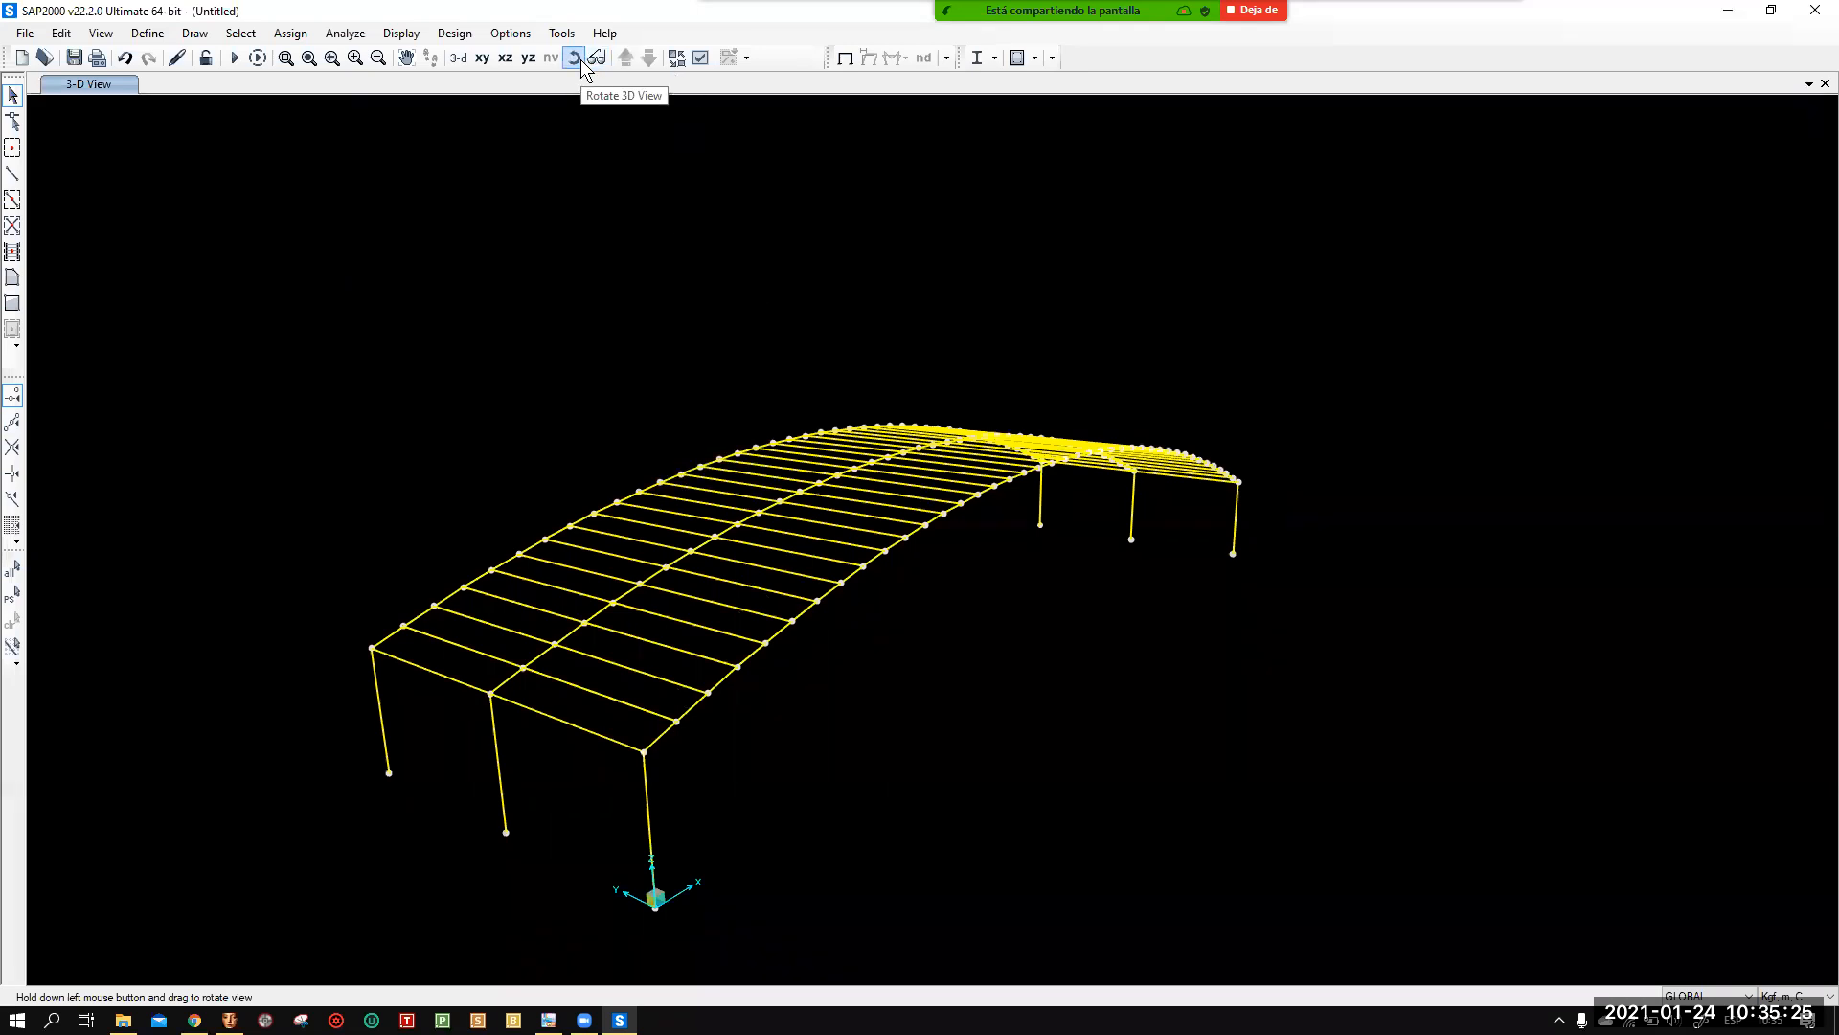
{"action": "left_click_drag", "start_coordinate": [1457, 484], "coordinate": [867, 525]}
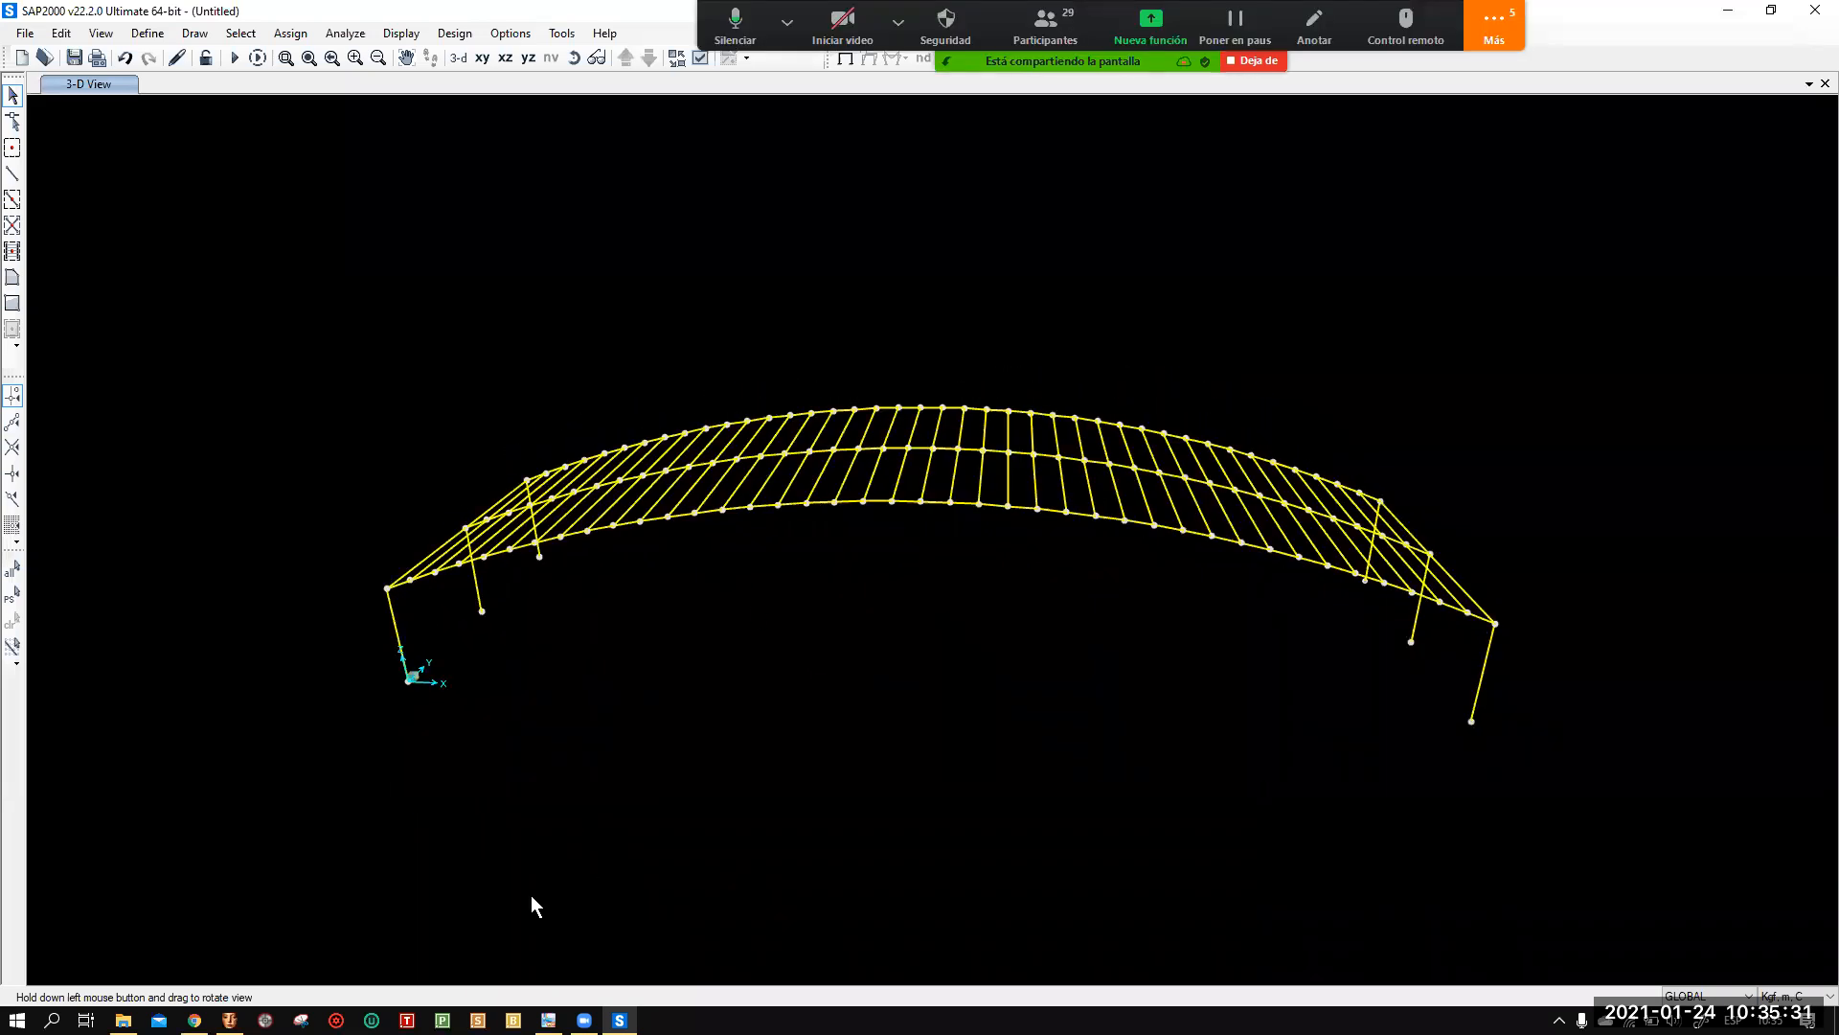
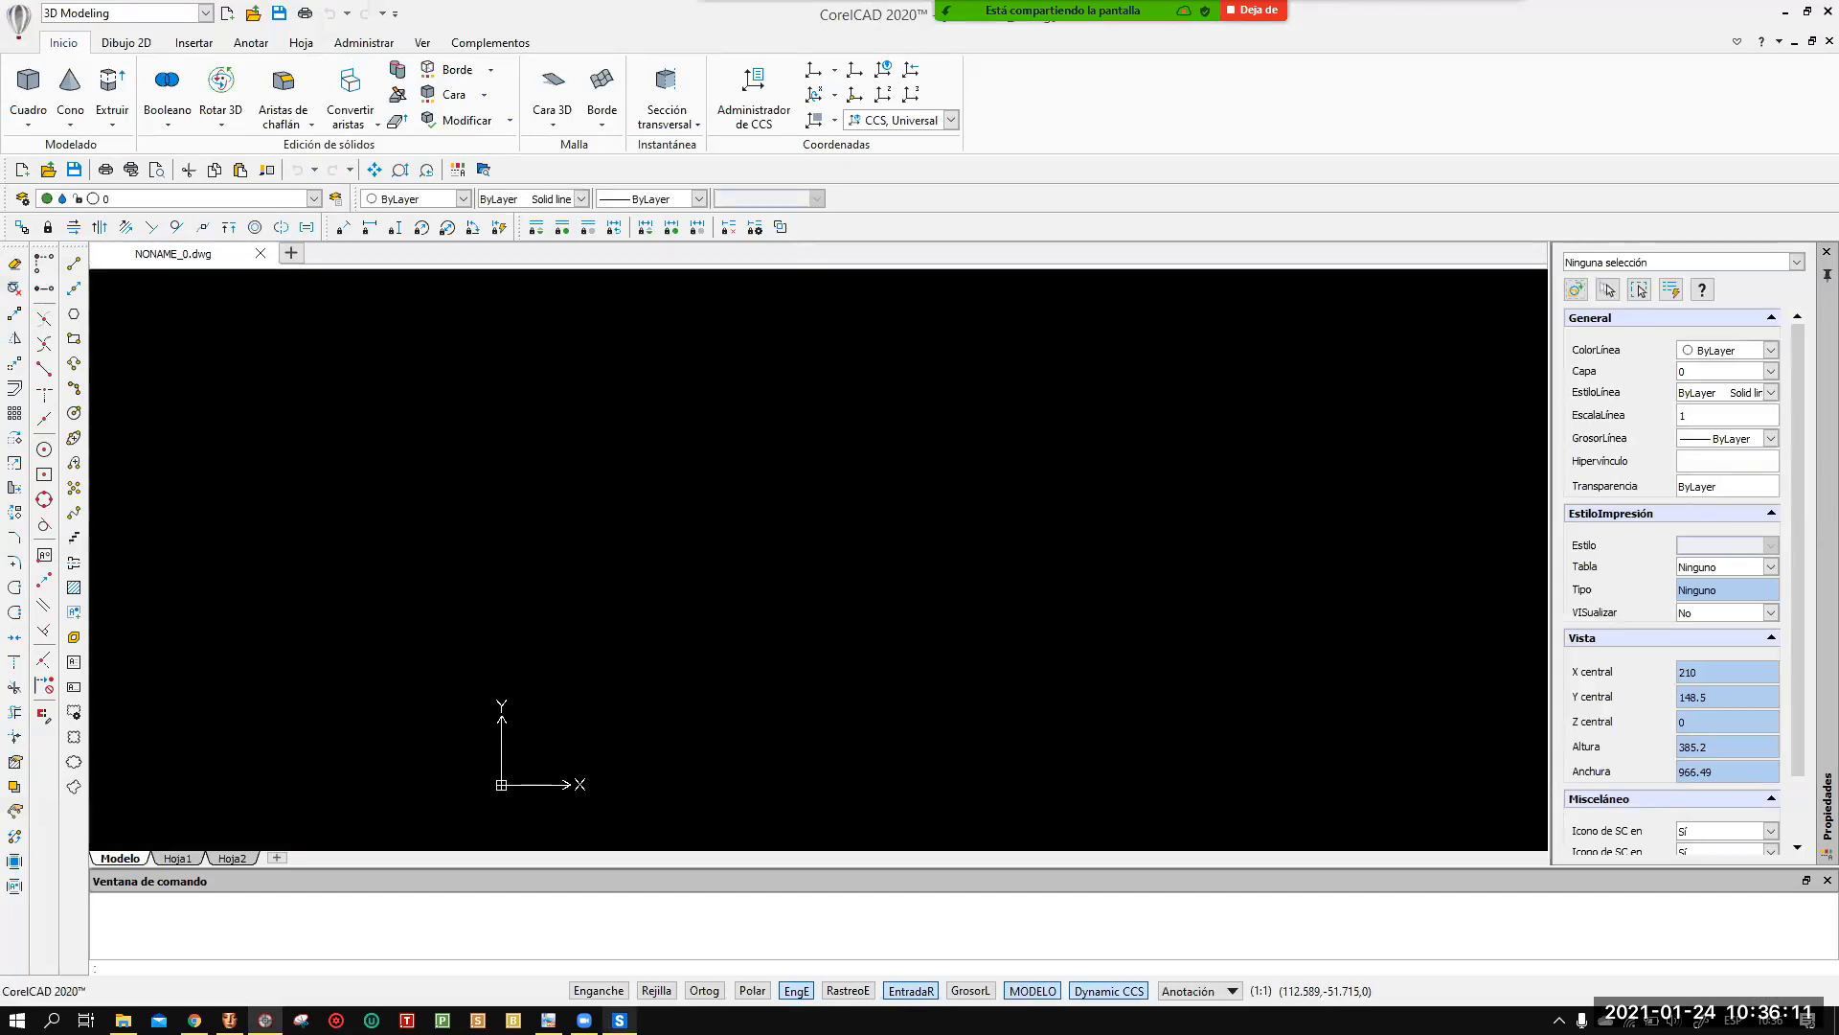
Switch back to SAP2000 and add a United States steel material with standard ASTM A36, Grade 36.
{"action": "mouse_move", "coordinate": [620, 1020]}
{"action": "left_click", "coordinate": [618, 937]}
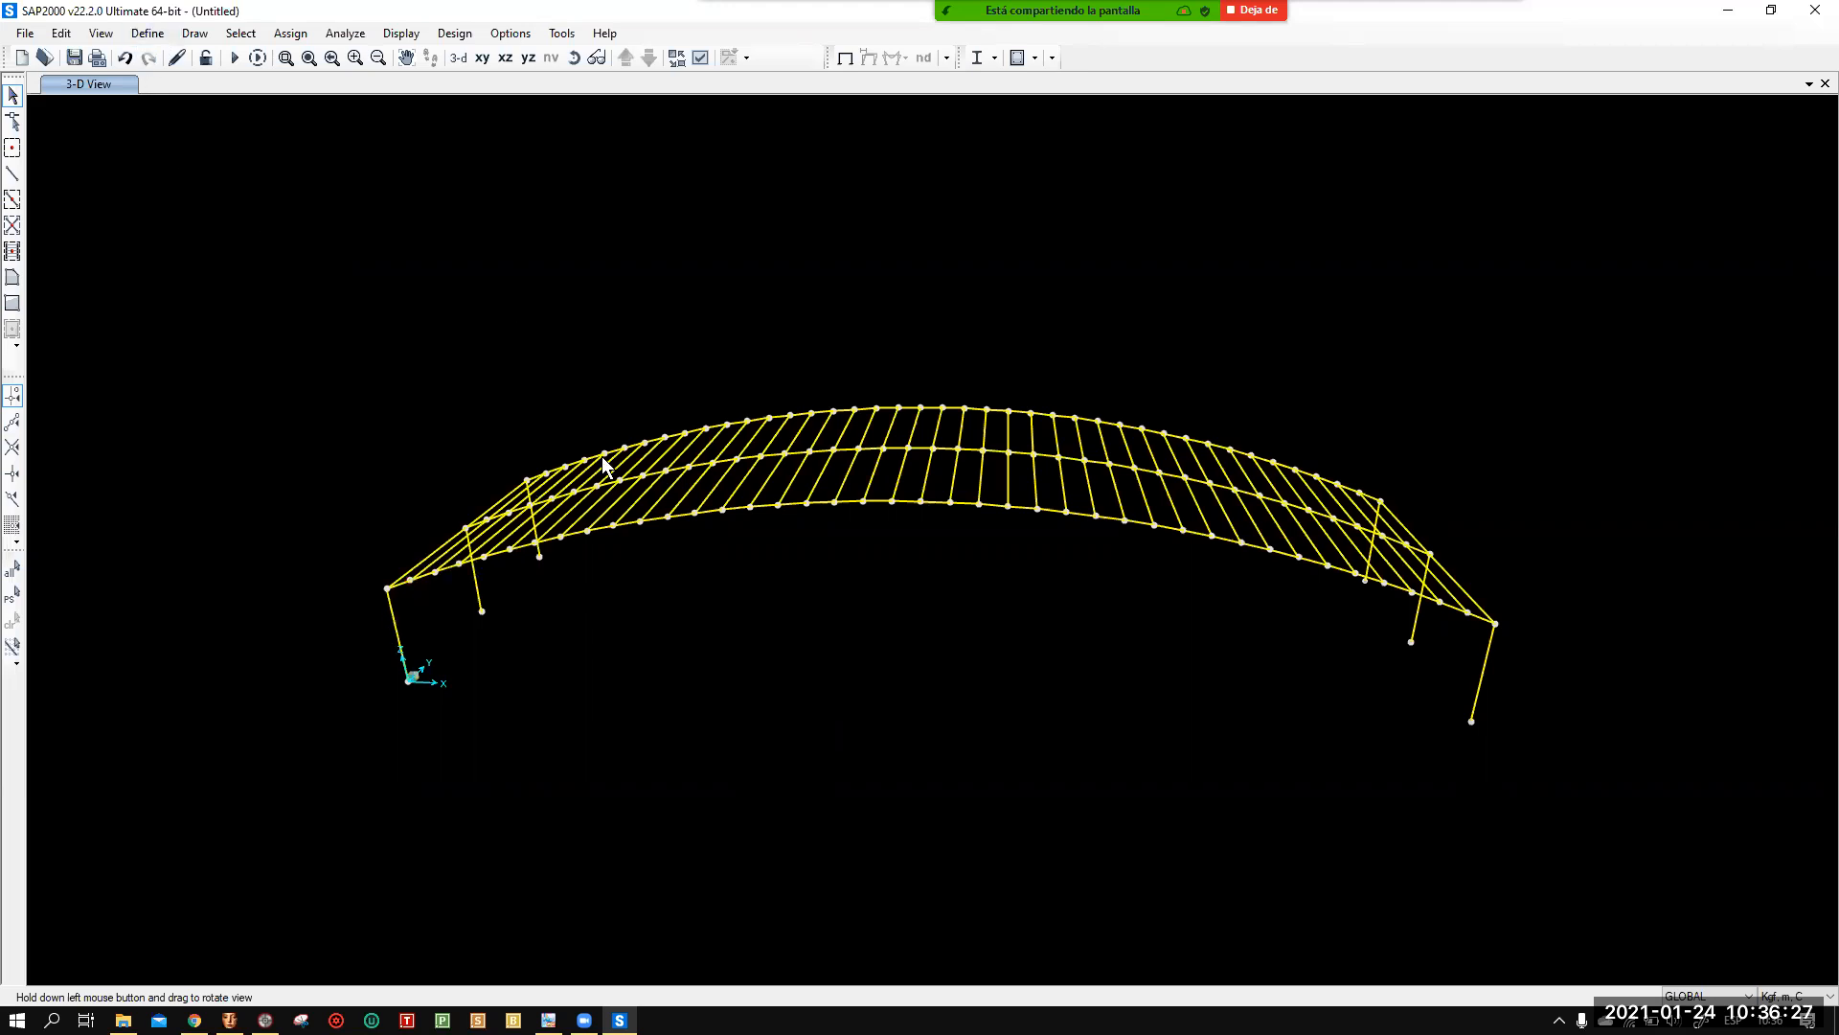
{"action": "left_click", "coordinate": [152, 36]}
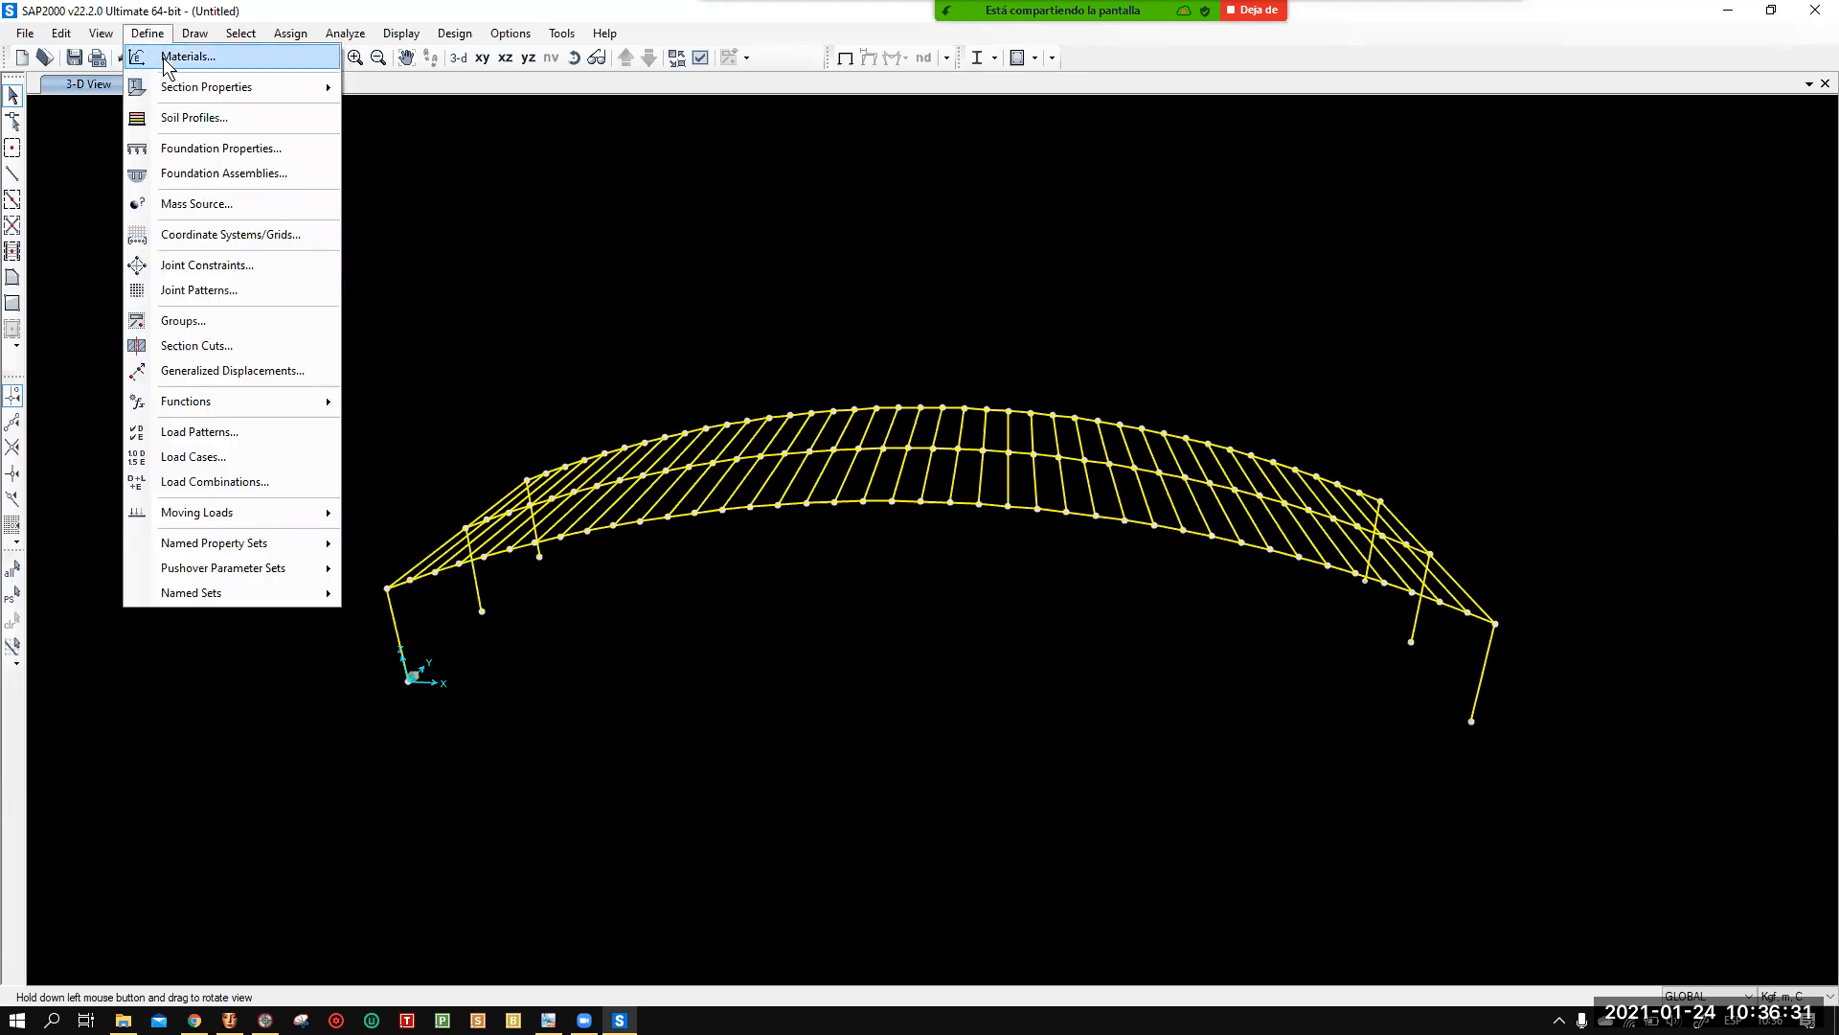
{"action": "left_click", "coordinate": [172, 58]}
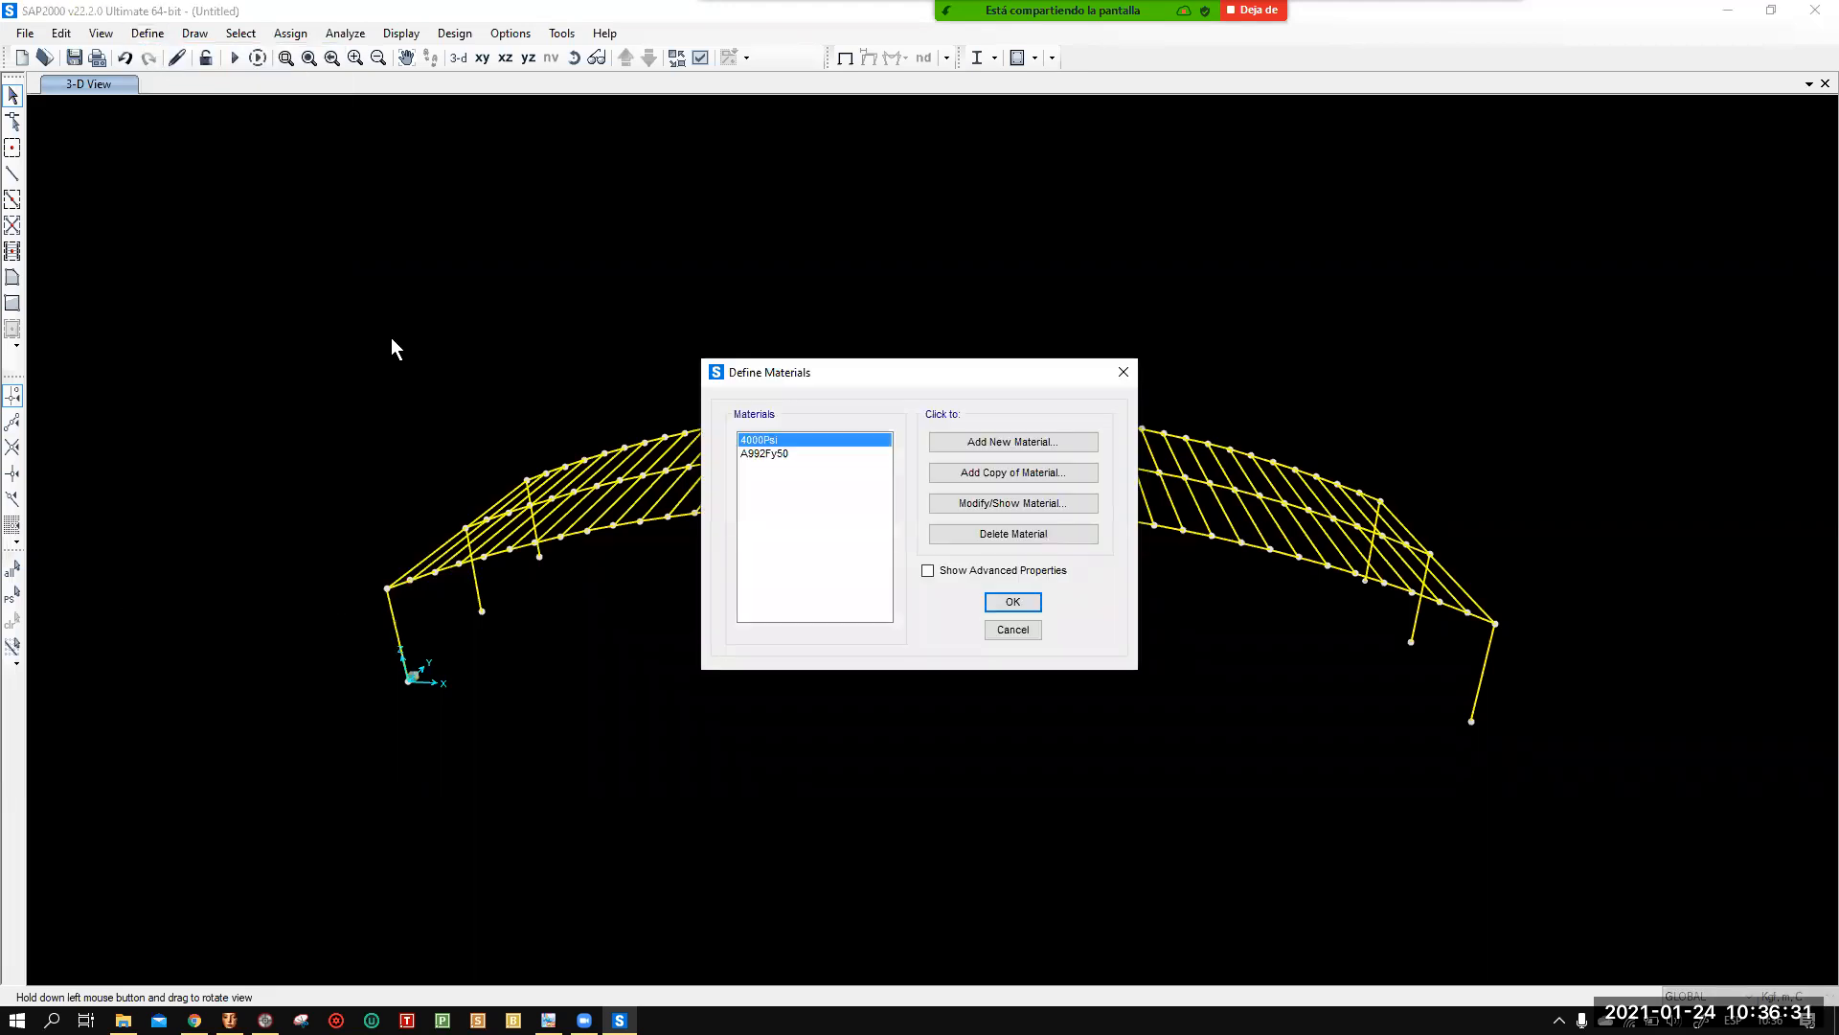
{"action": "left_click", "coordinate": [1020, 441]}
{"action": "left_click", "coordinate": [941, 530]}
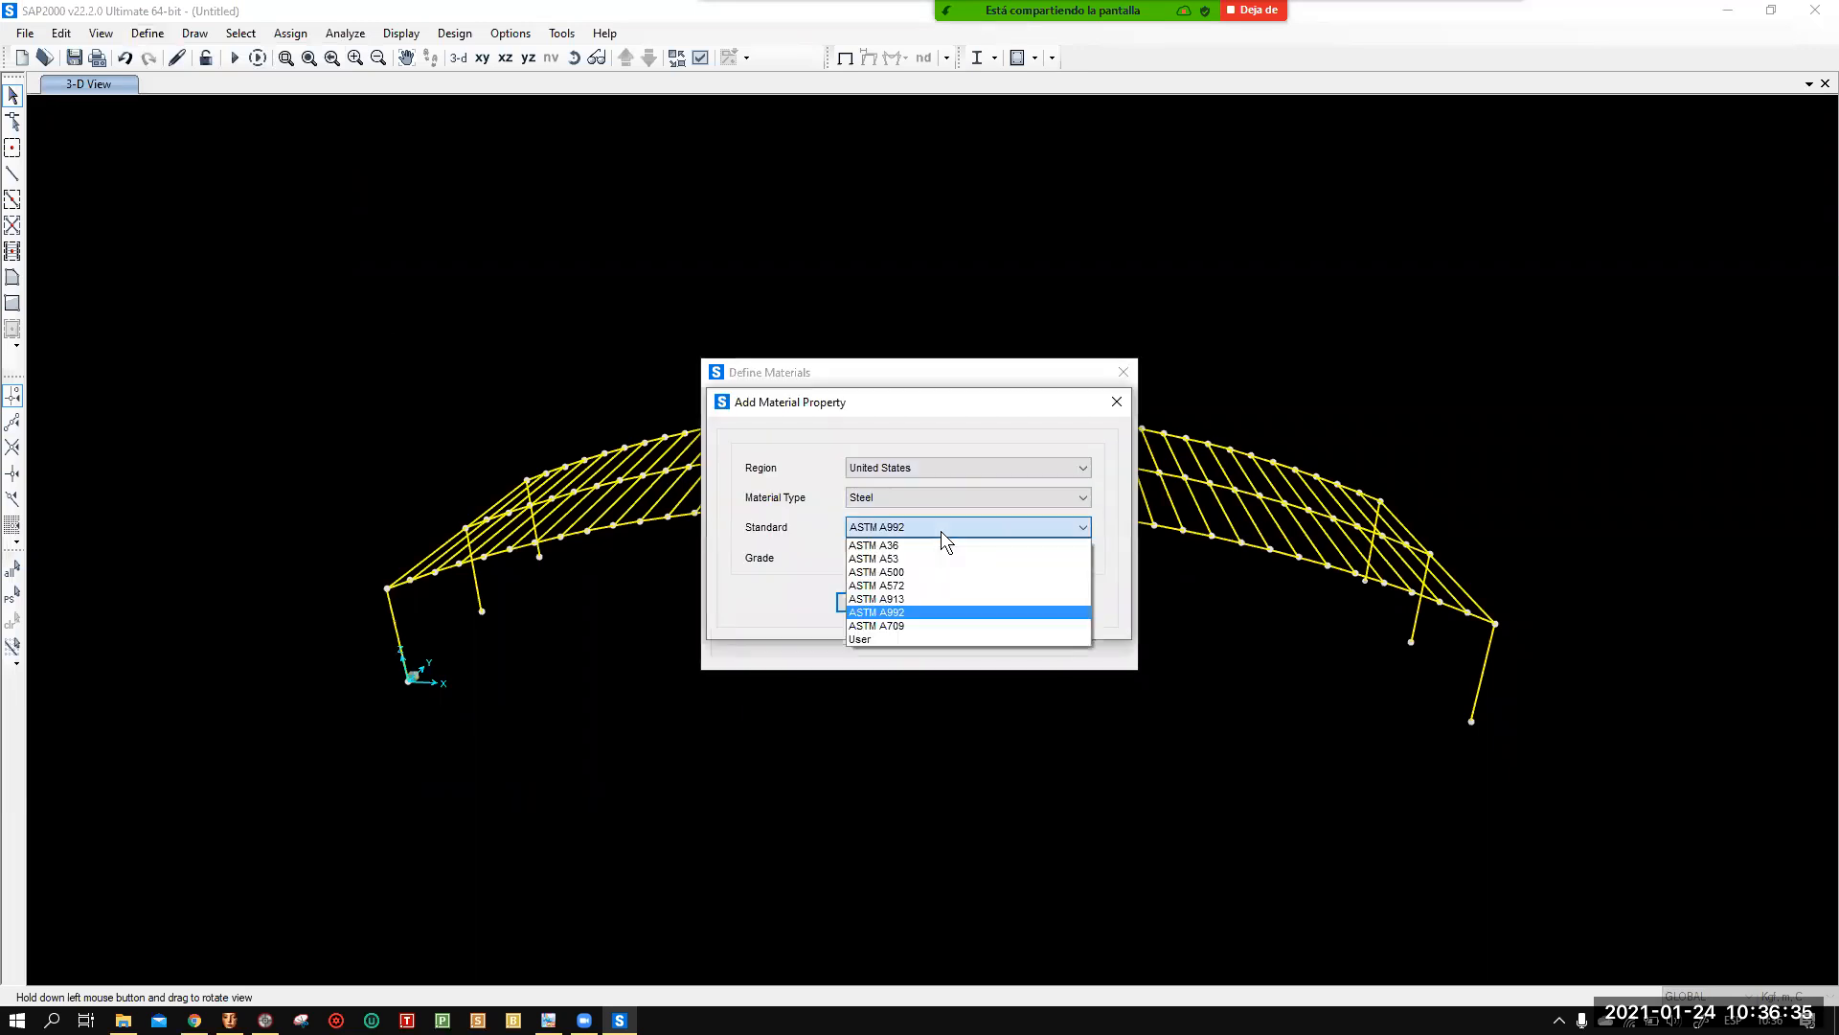
{"action": "left_click", "coordinate": [910, 546]}
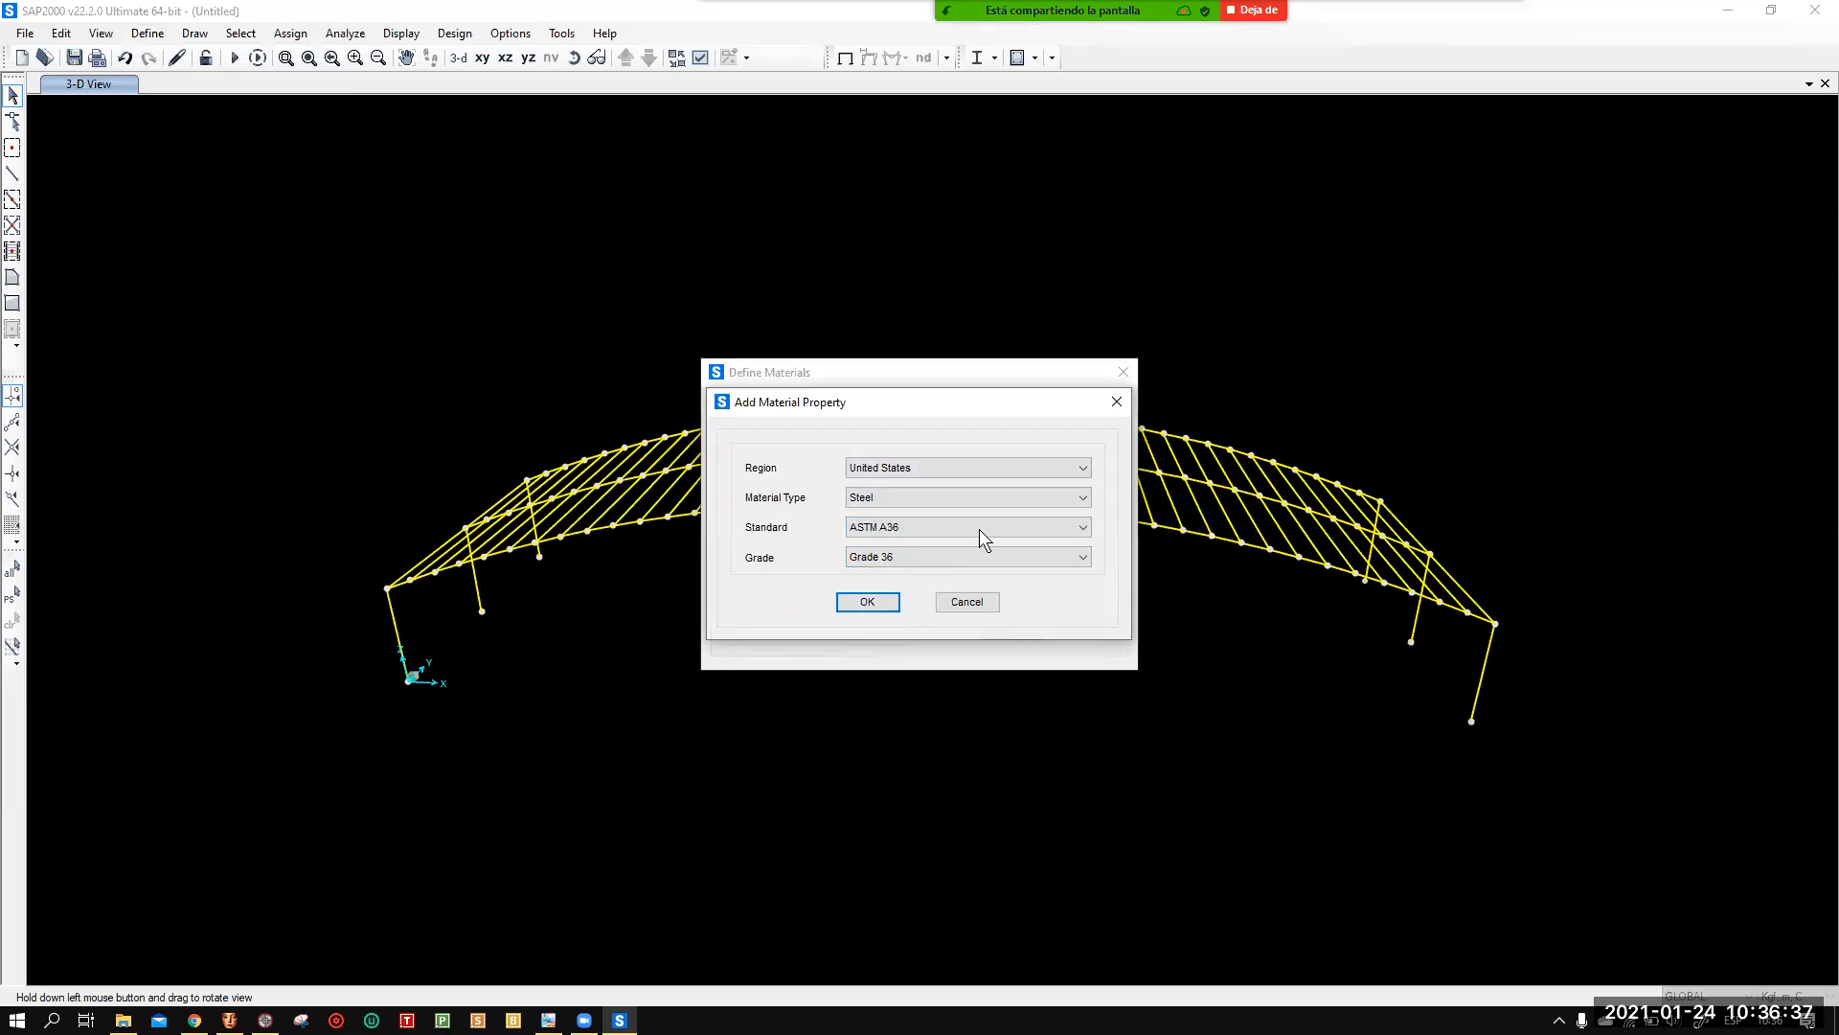
{"action": "left_click", "coordinate": [867, 601]}
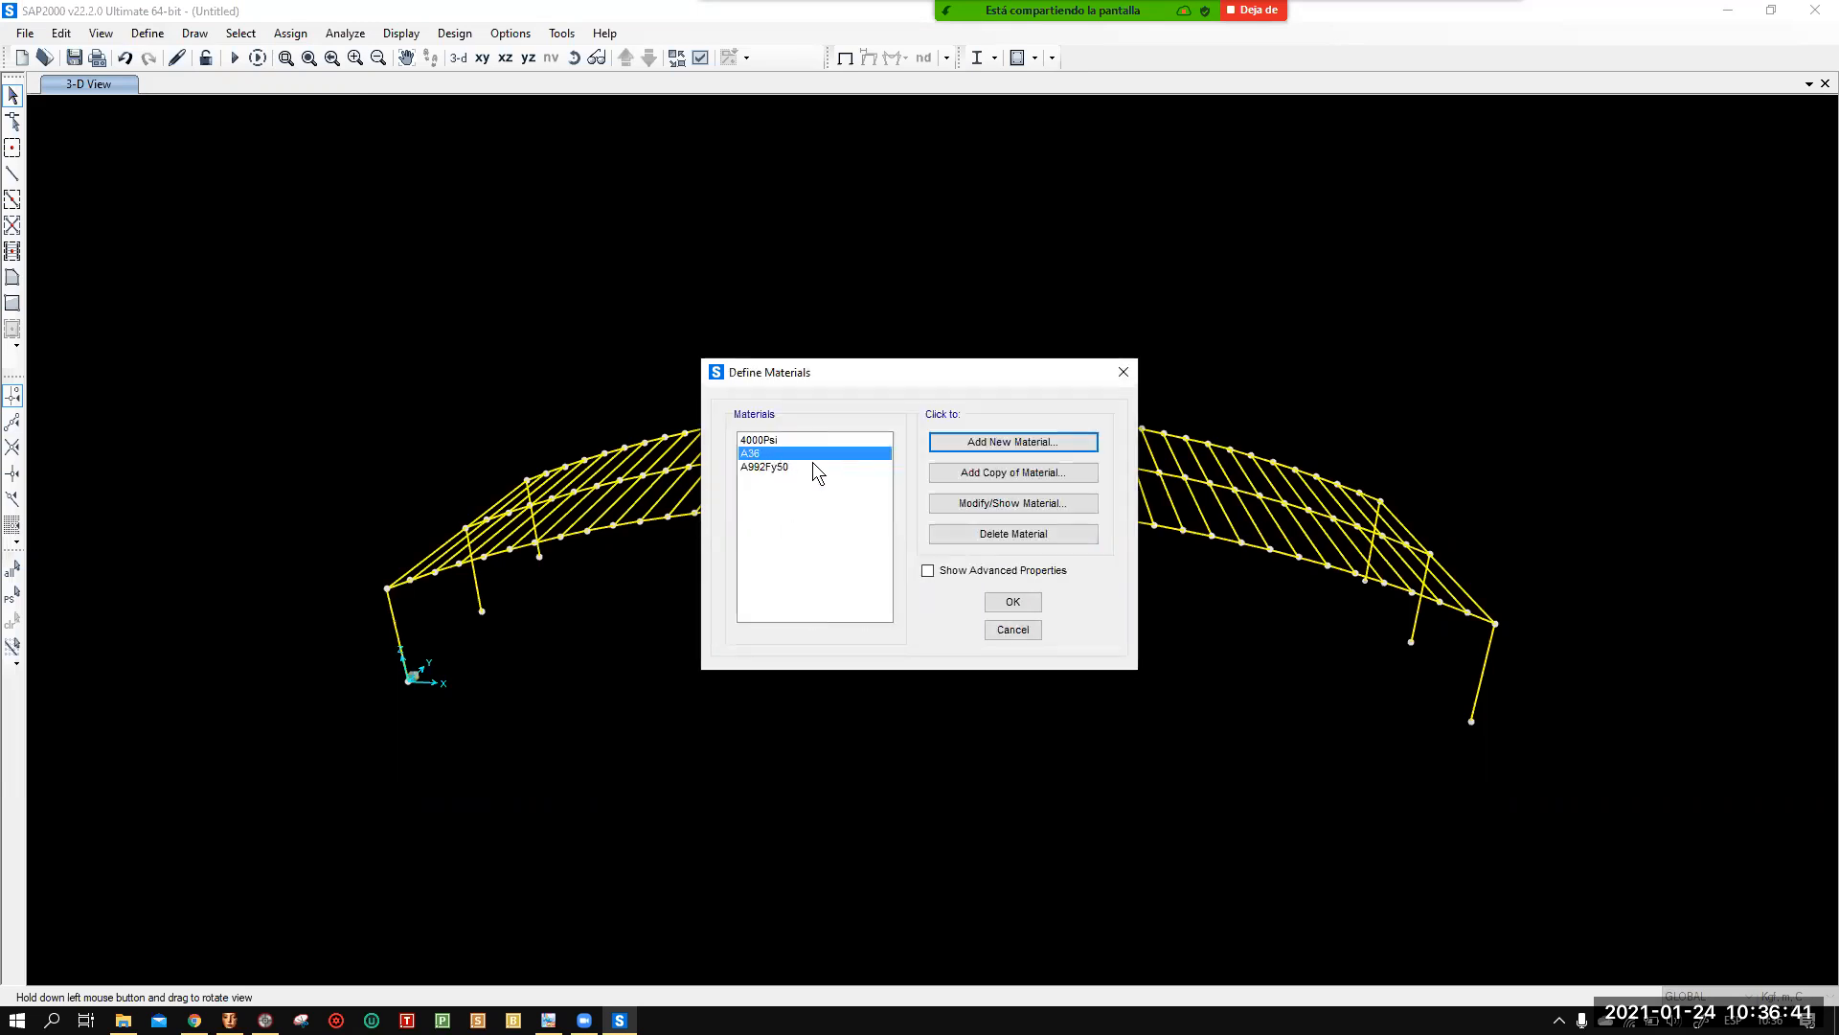
Set the A36 material's weight per unit volume to 7850 in Kgf, m, C units.
{"action": "left_click", "coordinate": [1022, 506]}
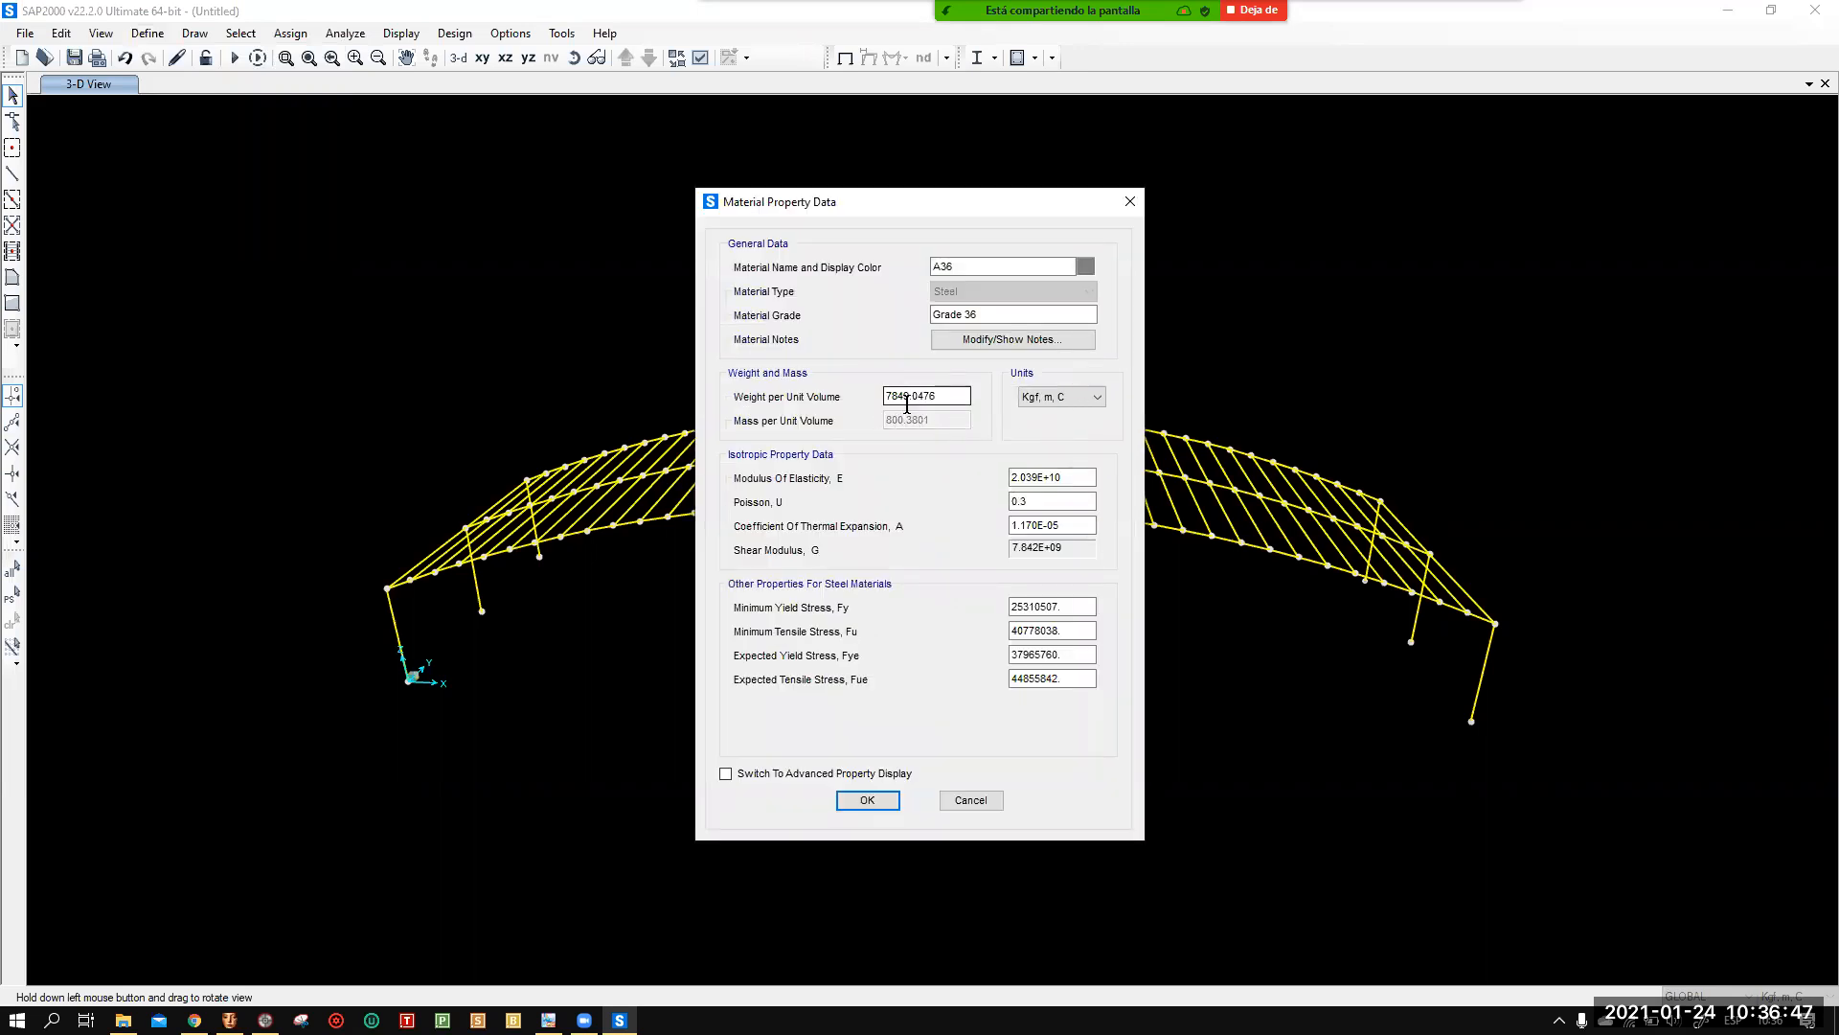
{"action": "double_click", "coordinate": [951, 398]}
{"action": "type", "text": "7850"}
{"action": "left_click", "coordinate": [1033, 506]}
{"action": "left_click_drag", "start_coordinate": [896, 211], "coordinate": [653, 168]}
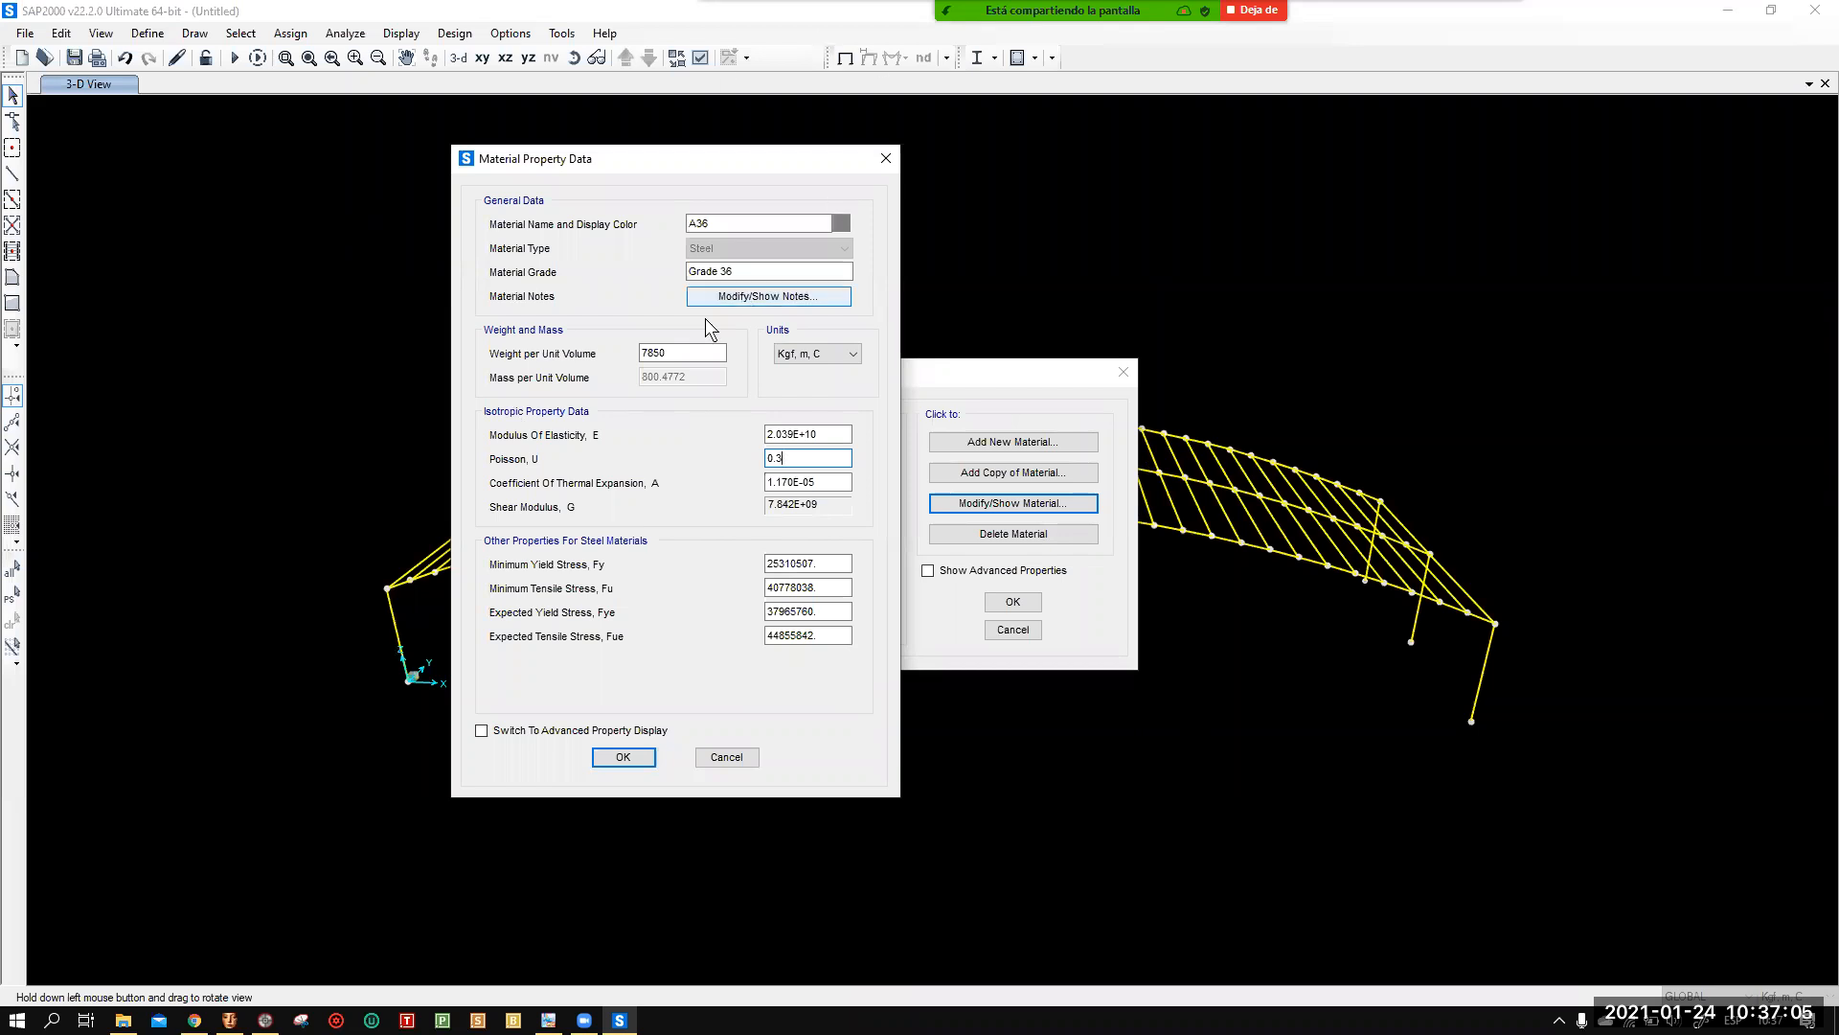
{"action": "left_click", "coordinate": [625, 758]}
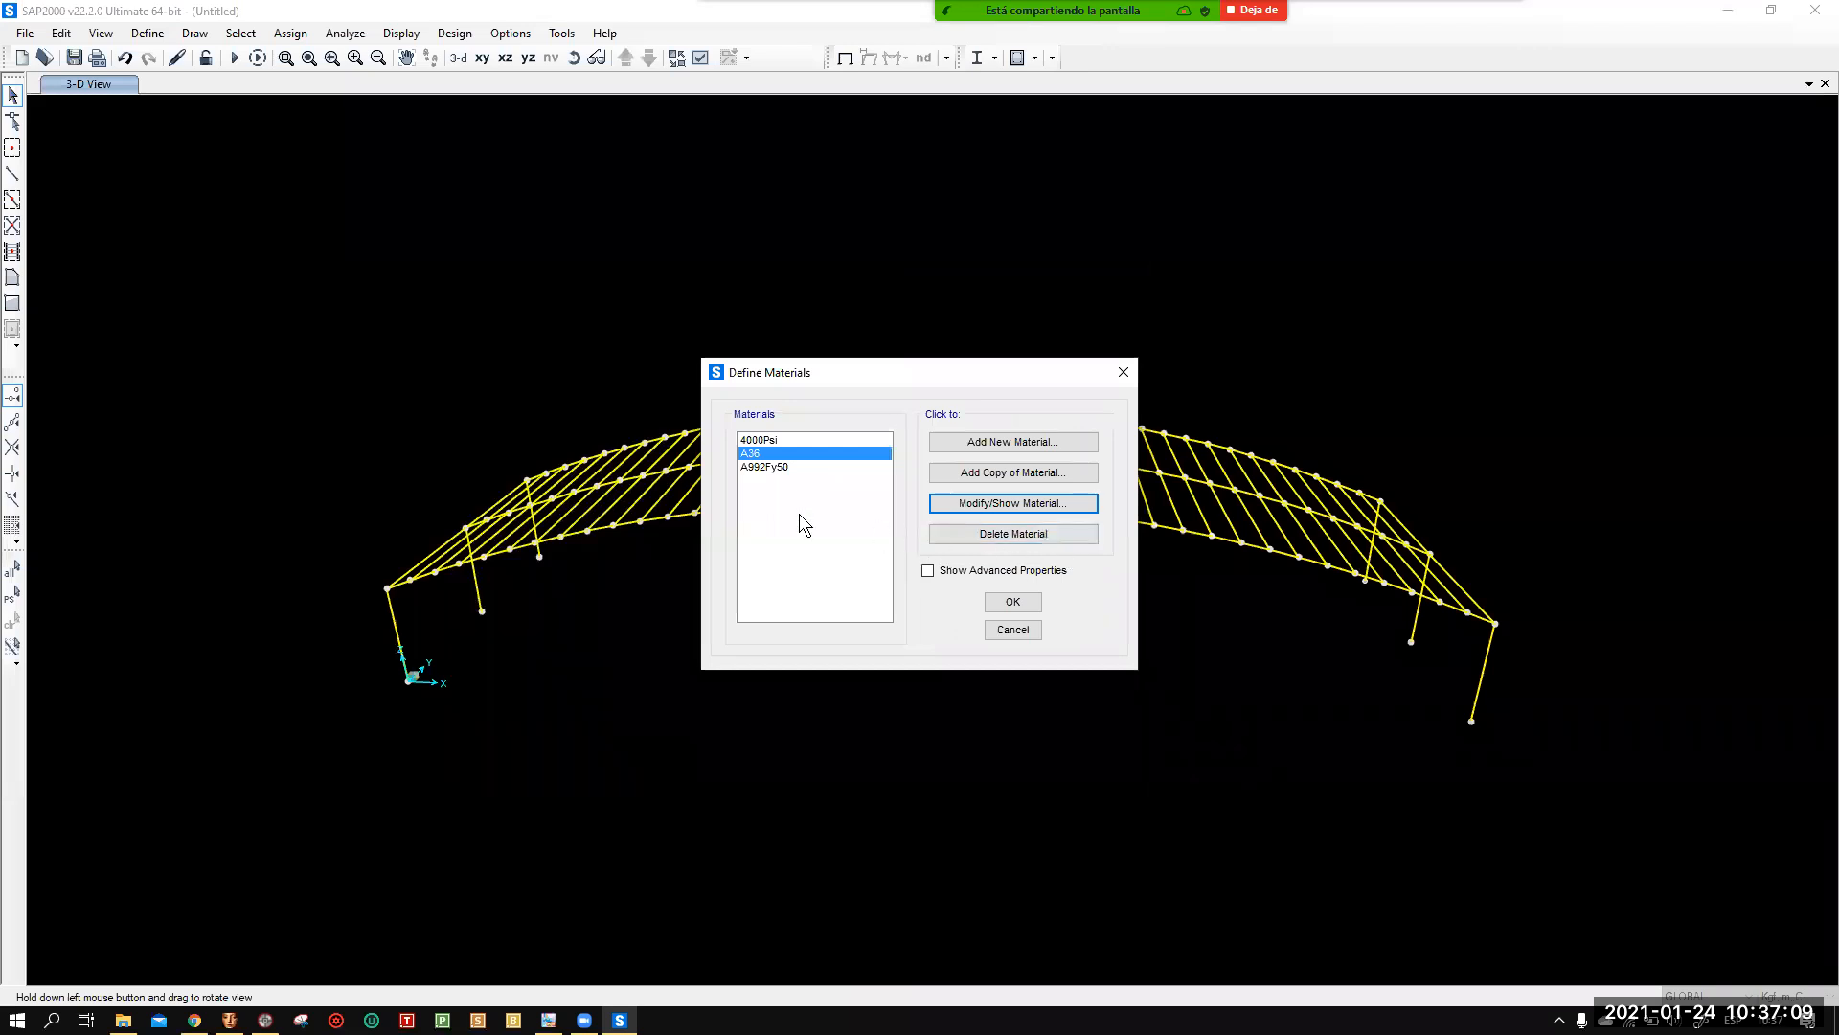
Review the A36 material's property data, including its notes and unit options.
{"action": "left_click", "coordinate": [1012, 506]}
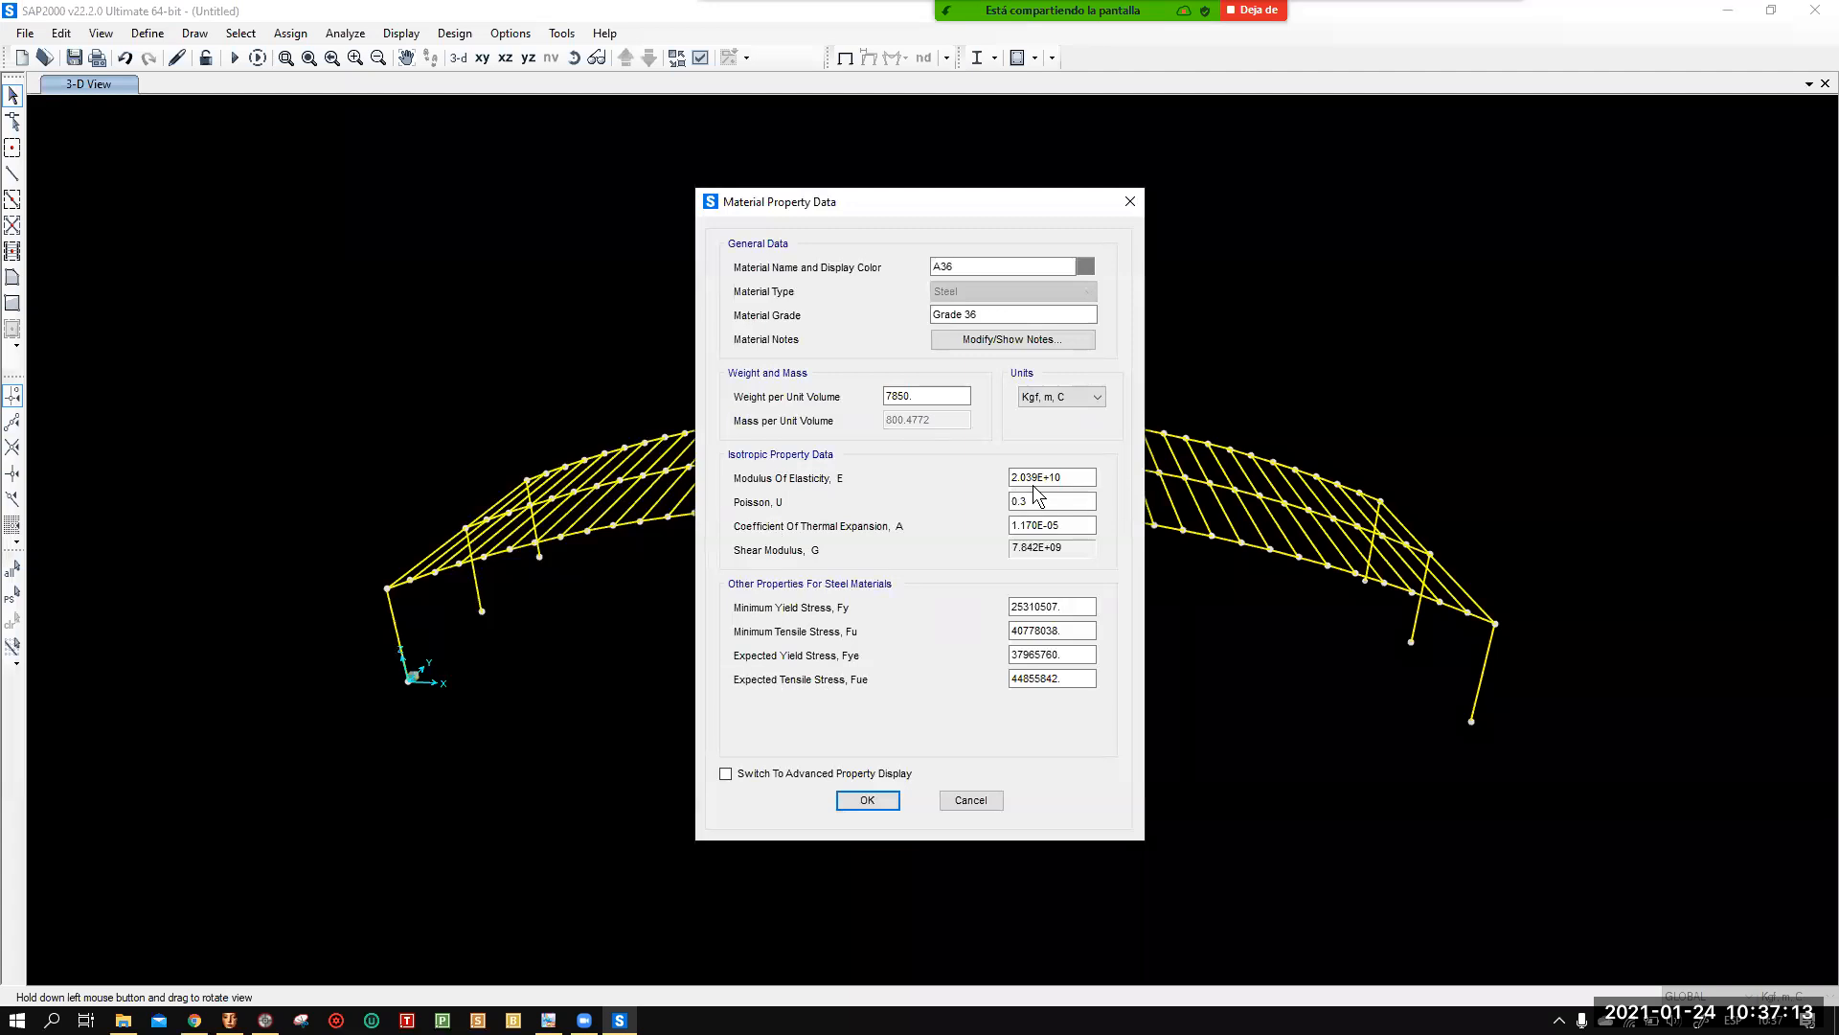
{"action": "left_click", "coordinate": [1035, 343]}
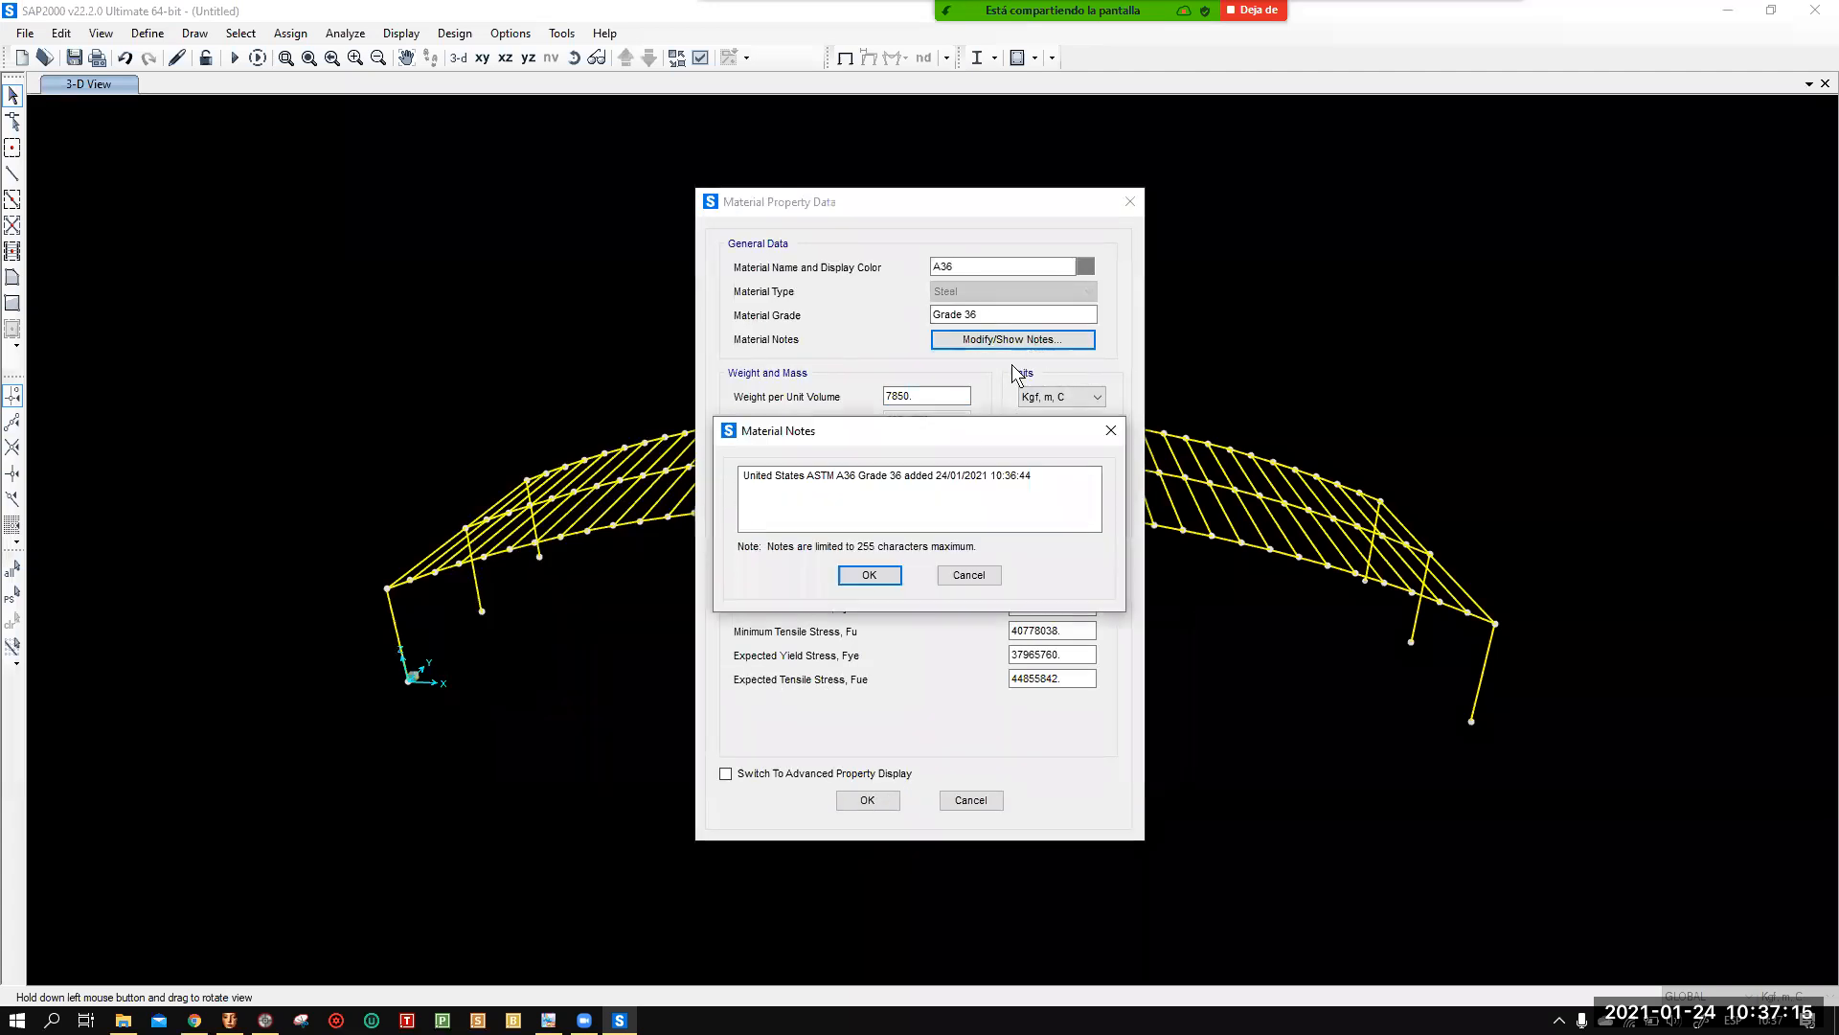
{"action": "left_click", "coordinate": [966, 574]}
{"action": "left_click", "coordinate": [1099, 399]}
{"action": "left_click", "coordinate": [1099, 399]}
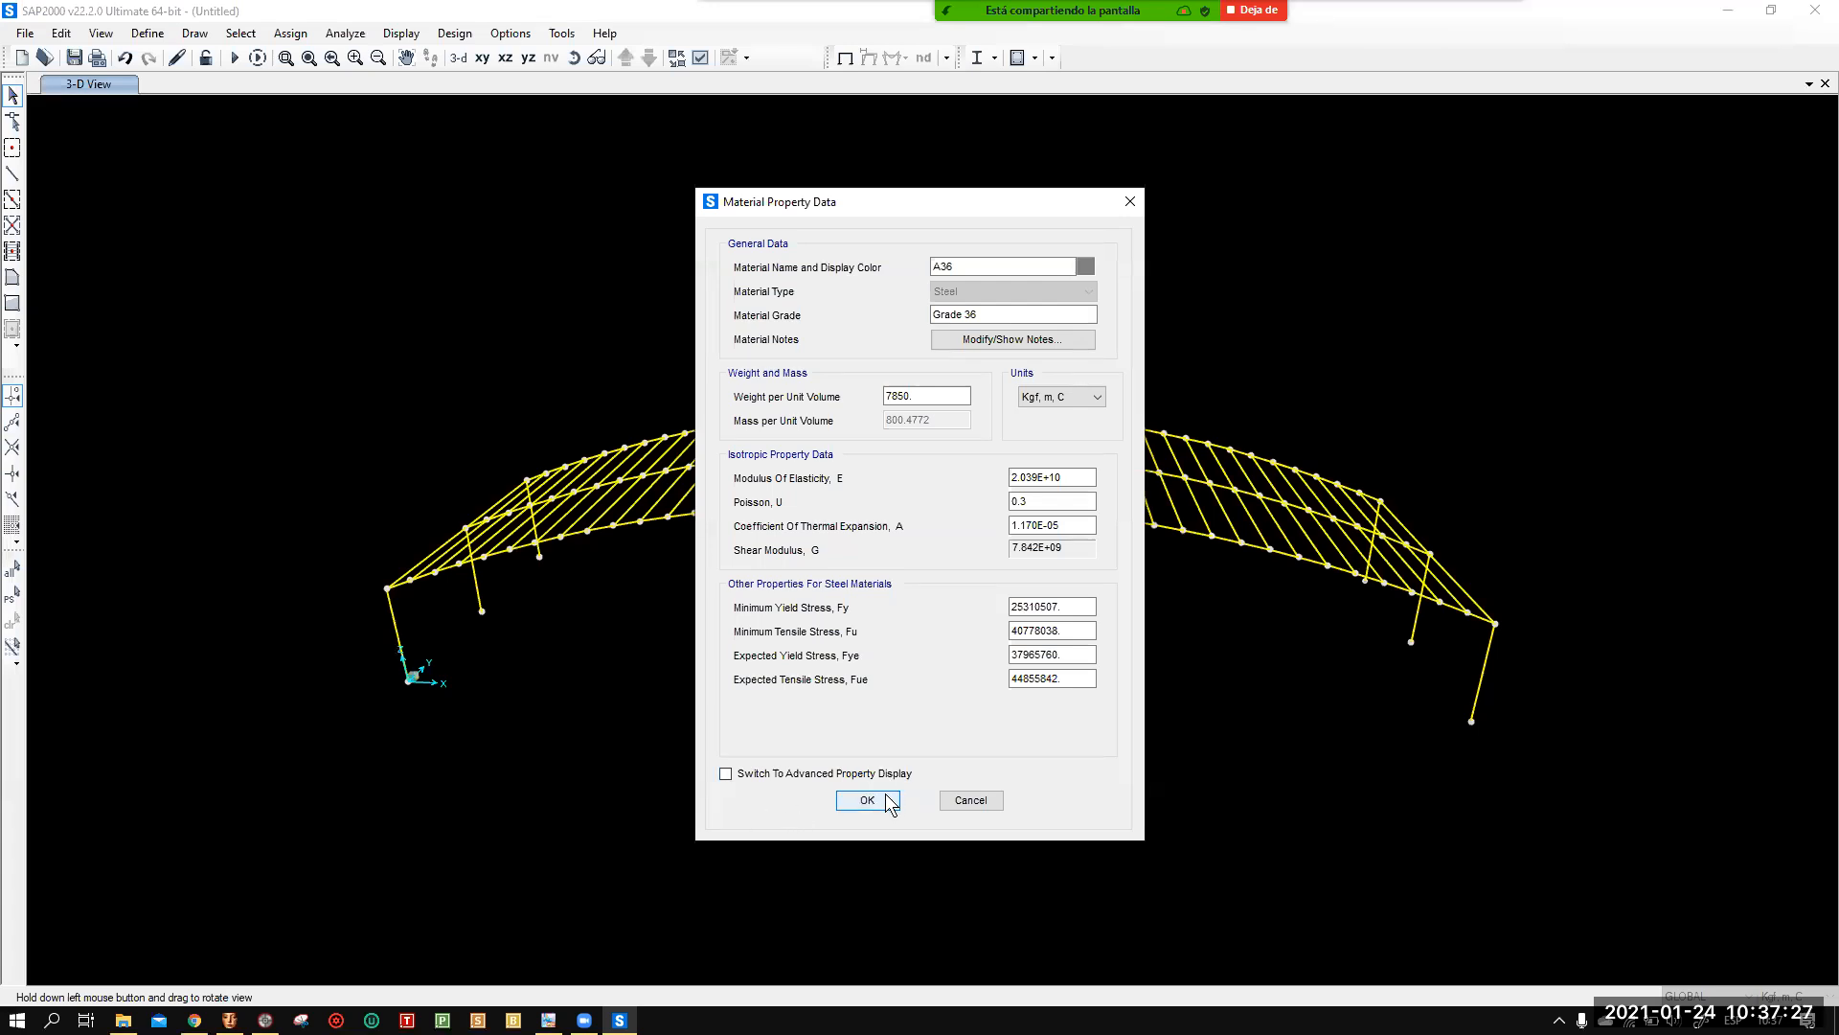
Switch A36 to the advanced property display, keep Isotropic as its directional symmetry type, and open its detailed material properties.
{"action": "left_click", "coordinate": [726, 774]}
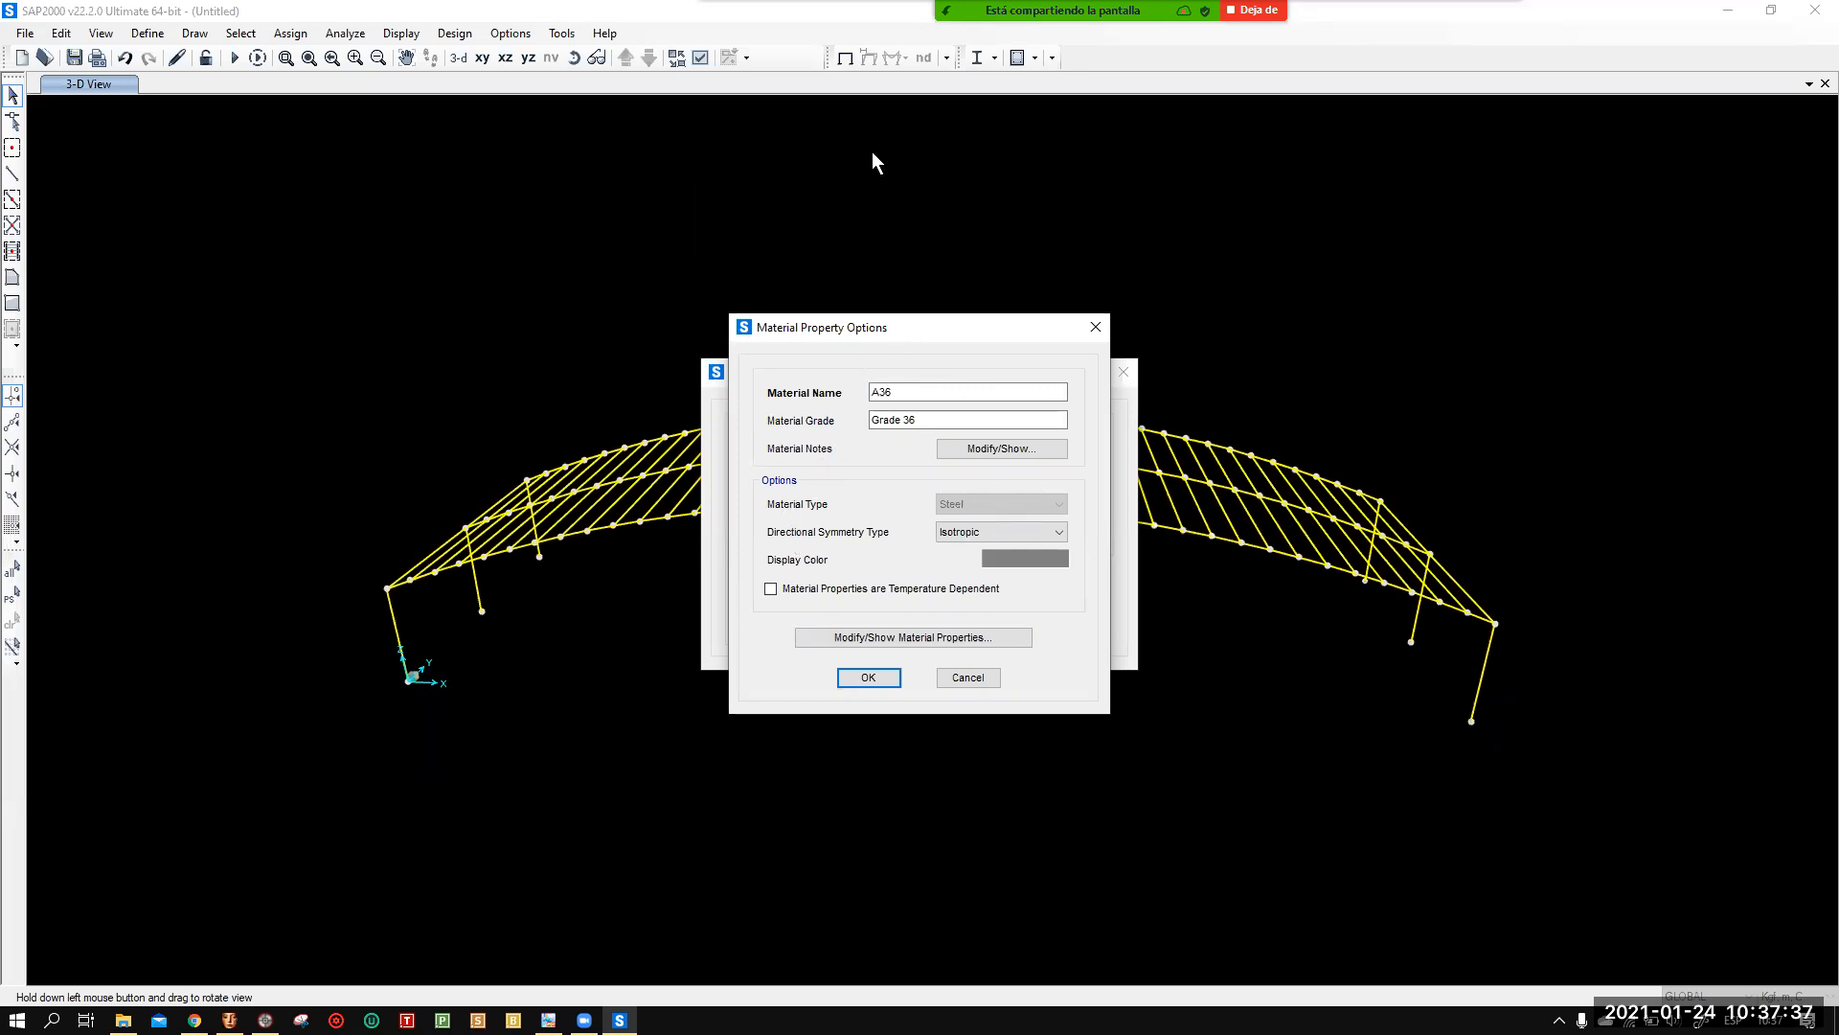
{"action": "left_click_drag", "start_coordinate": [899, 316], "coordinate": [869, 143]}
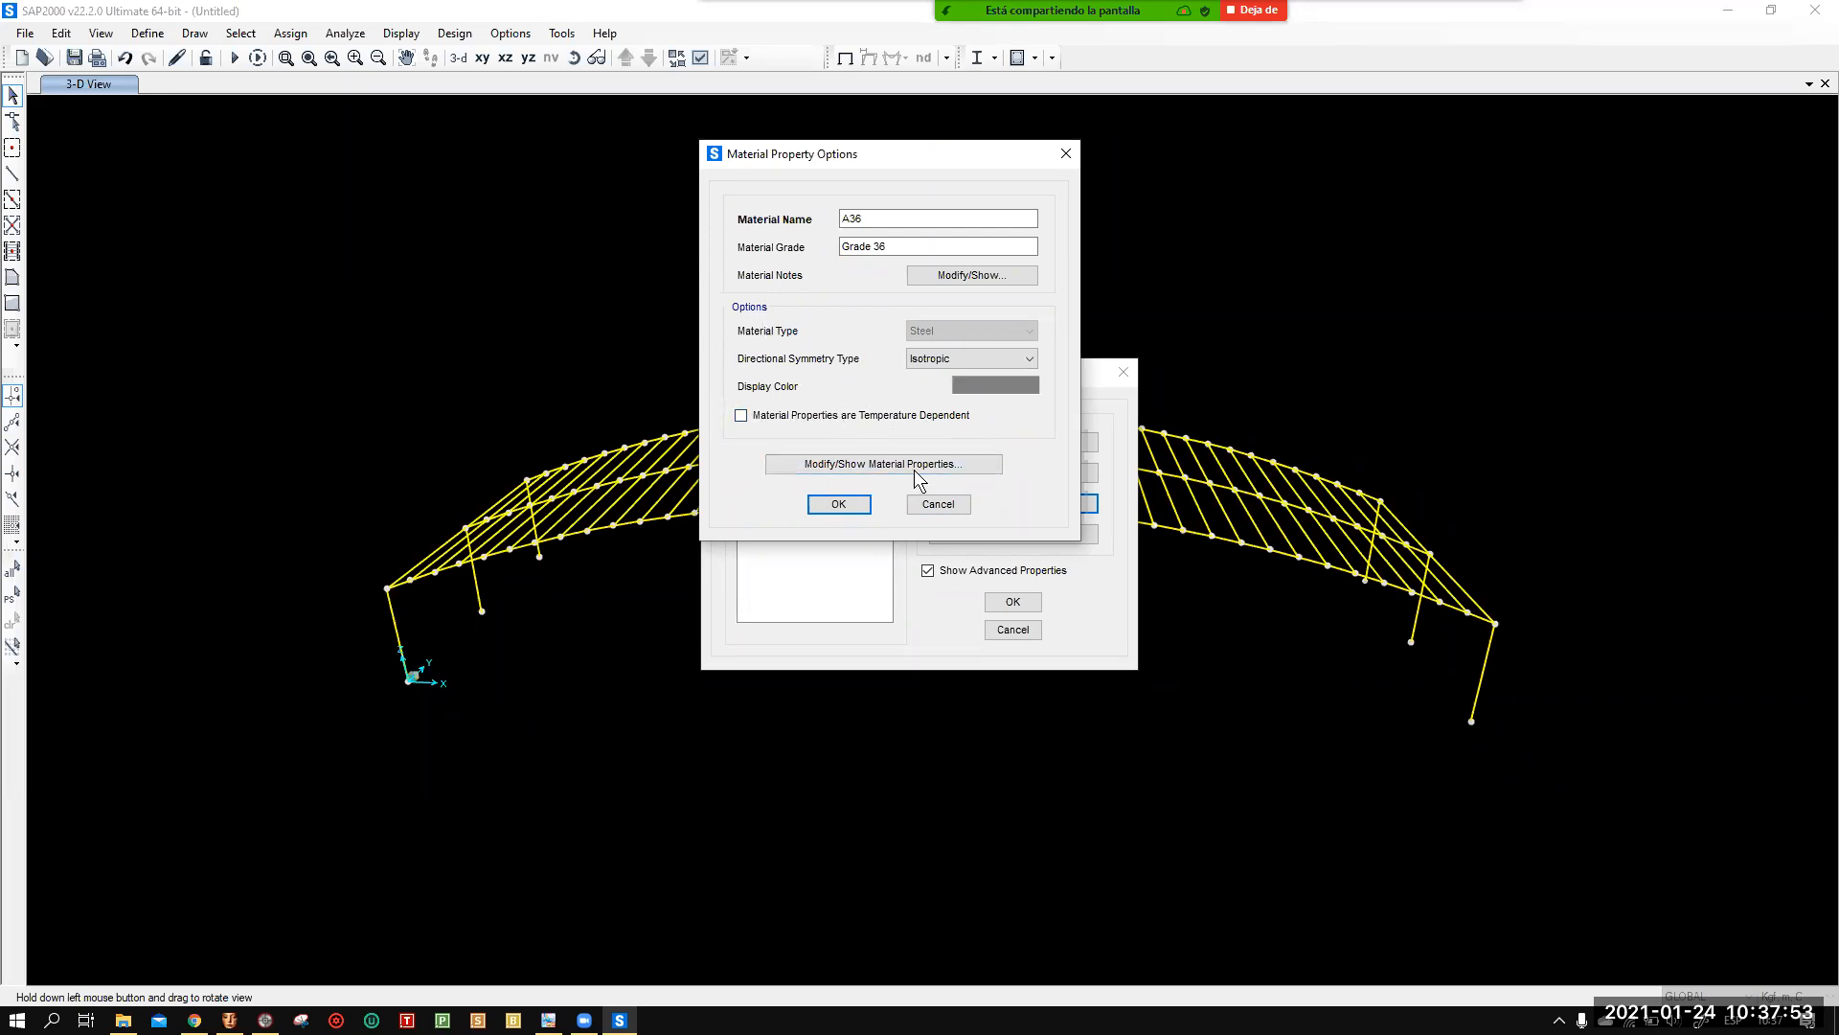
{"action": "left_click", "coordinate": [955, 356]}
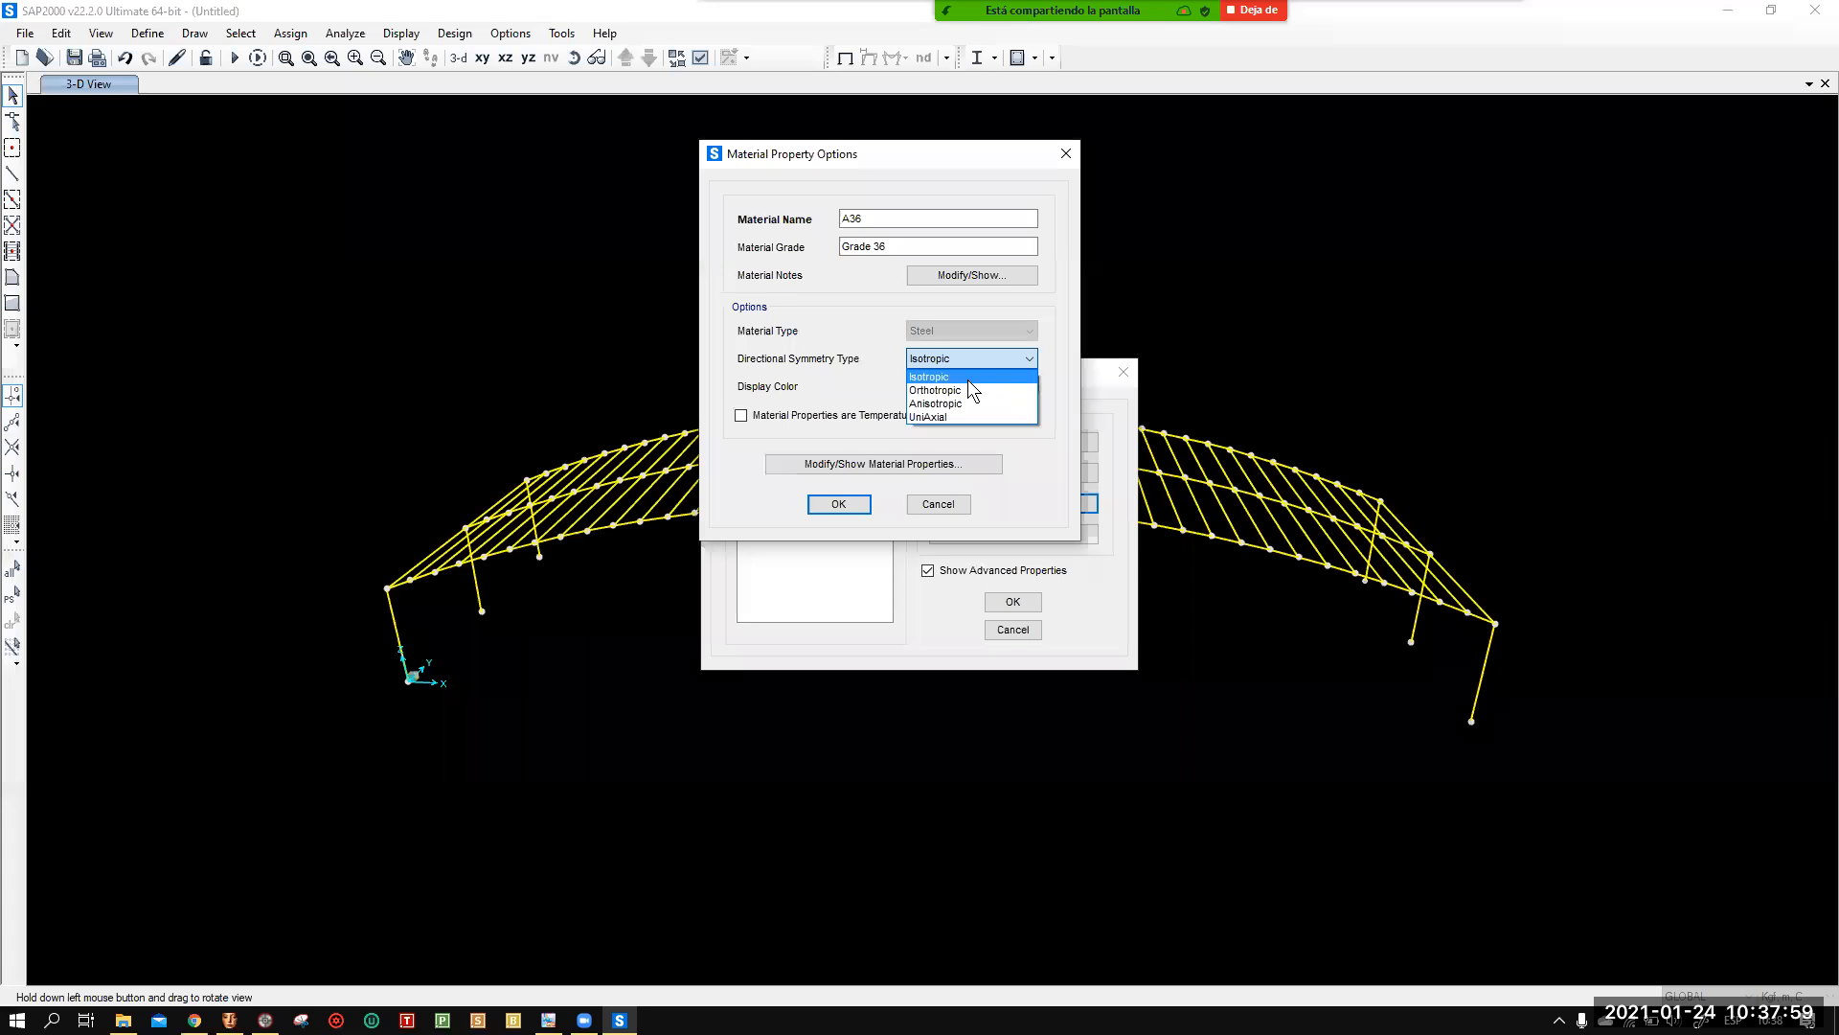
{"action": "left_click", "coordinate": [972, 377]}
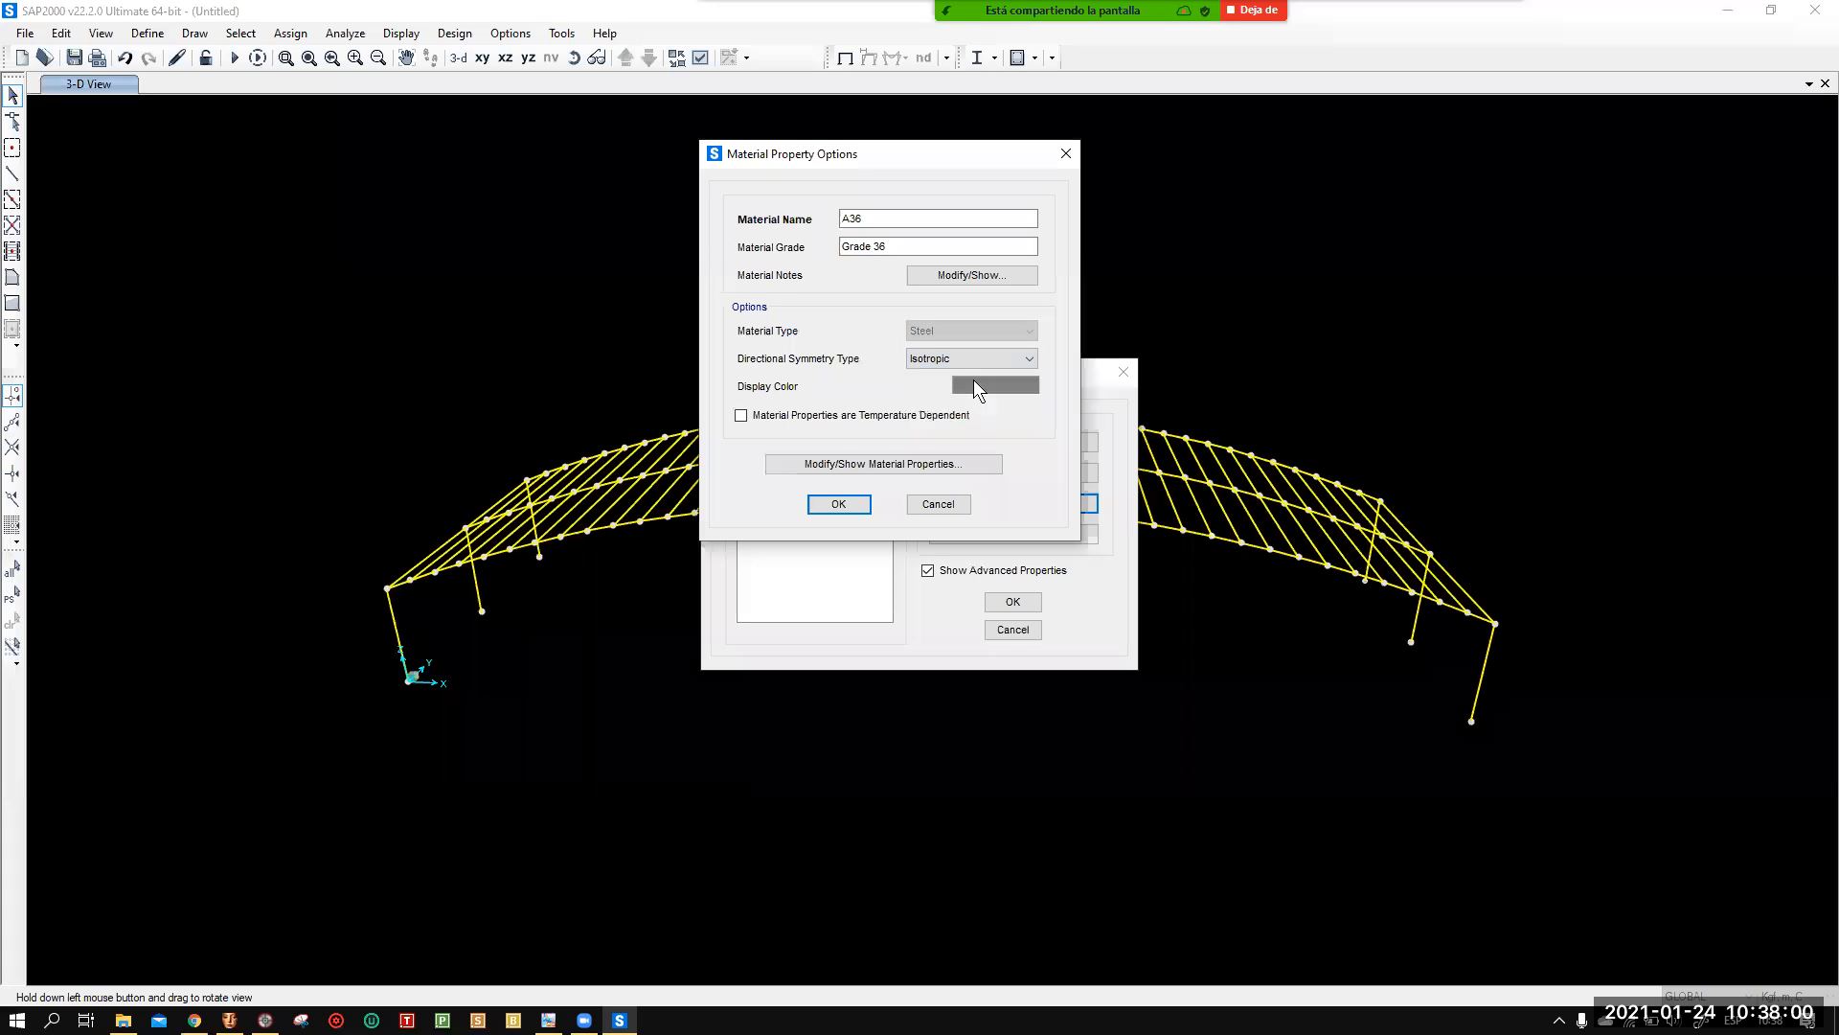
{"action": "left_click", "coordinate": [900, 470]}
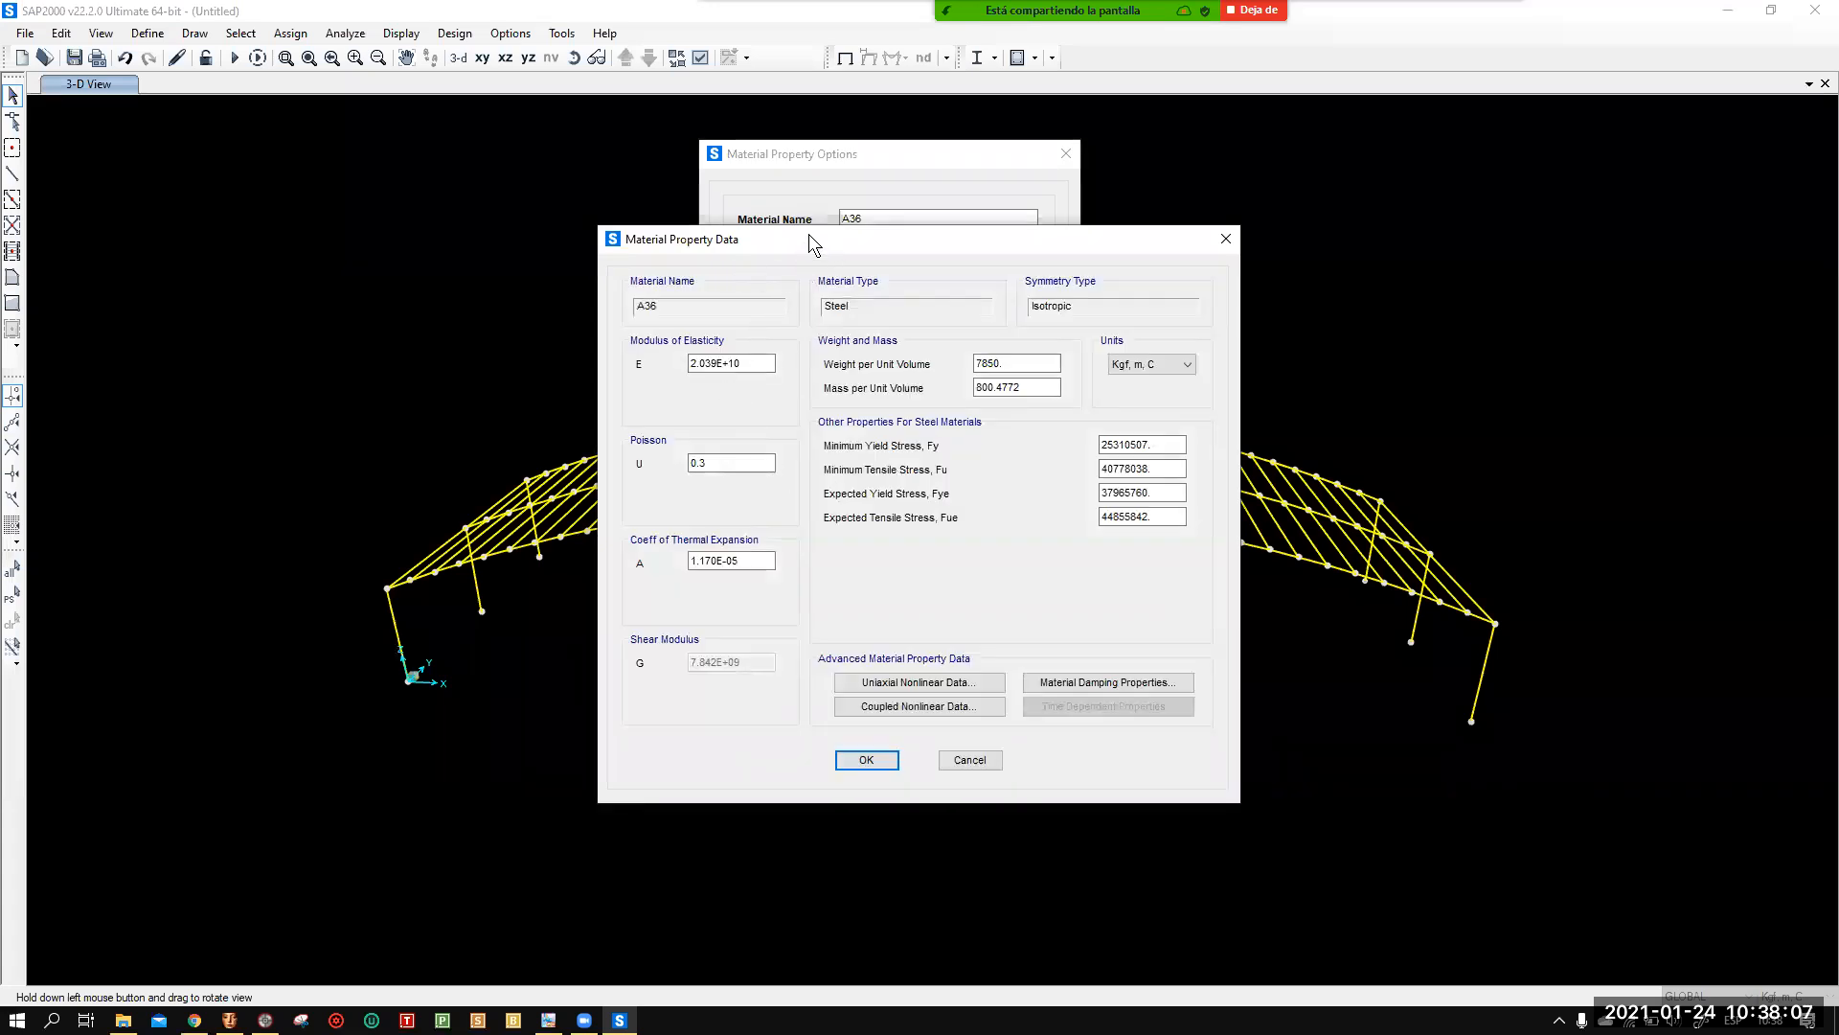
{"action": "left_click_drag", "start_coordinate": [808, 234], "coordinate": [524, 177]}
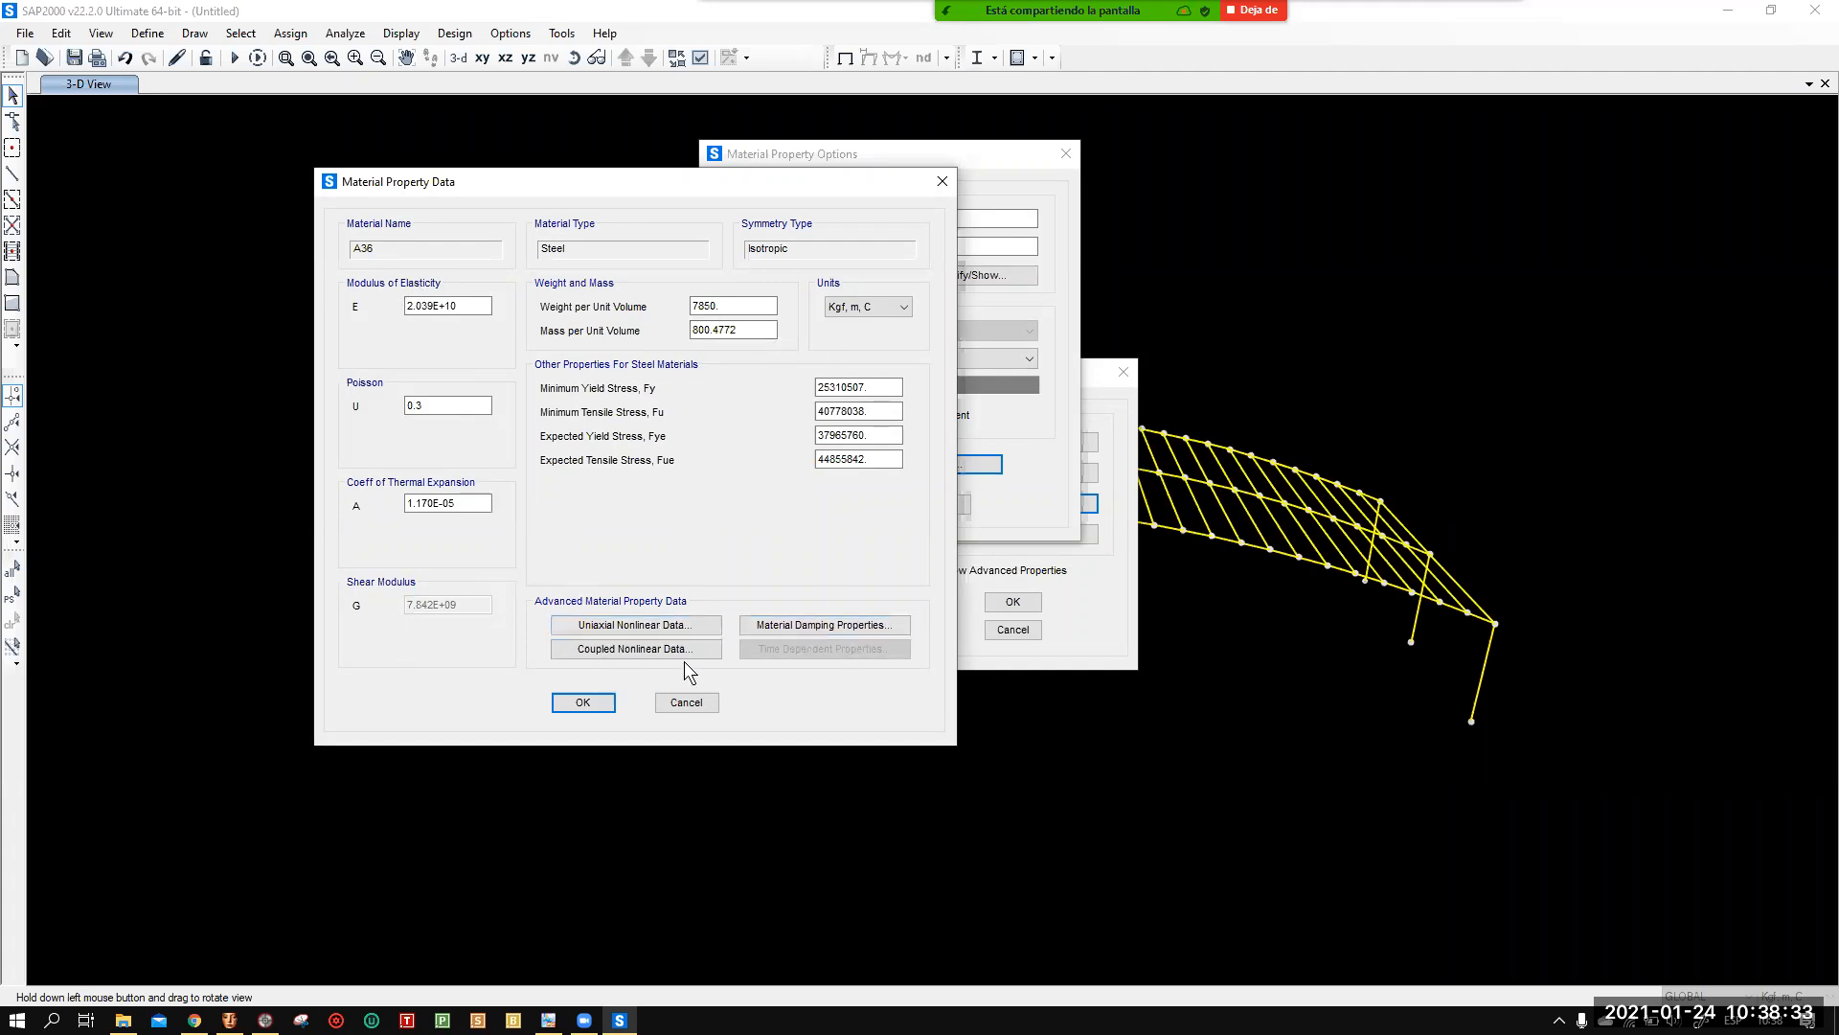
Examine the hysteresis types in A36's uniaxial nonlinear data and the options in its coupled nonlinear data, without saving changes.
{"action": "left_click", "coordinate": [655, 625]}
{"action": "left_click", "coordinate": [736, 351]}
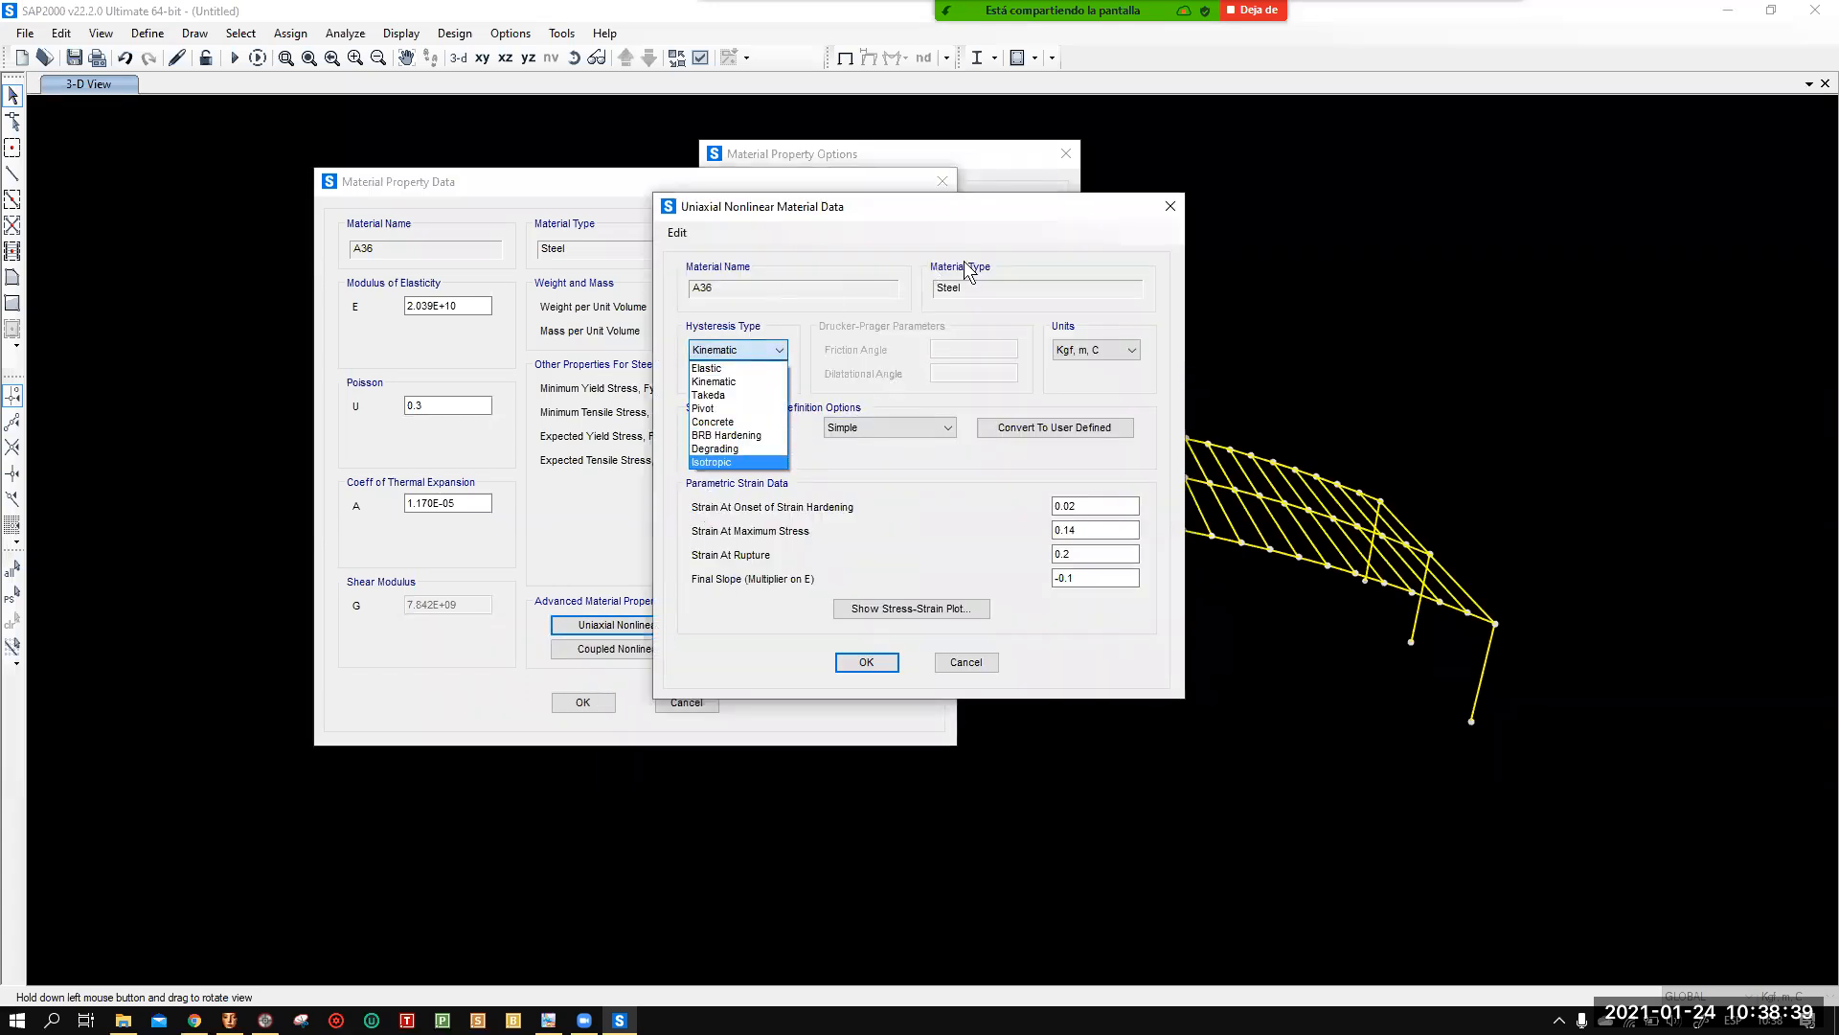
{"action": "left_click", "coordinate": [1148, 209]}
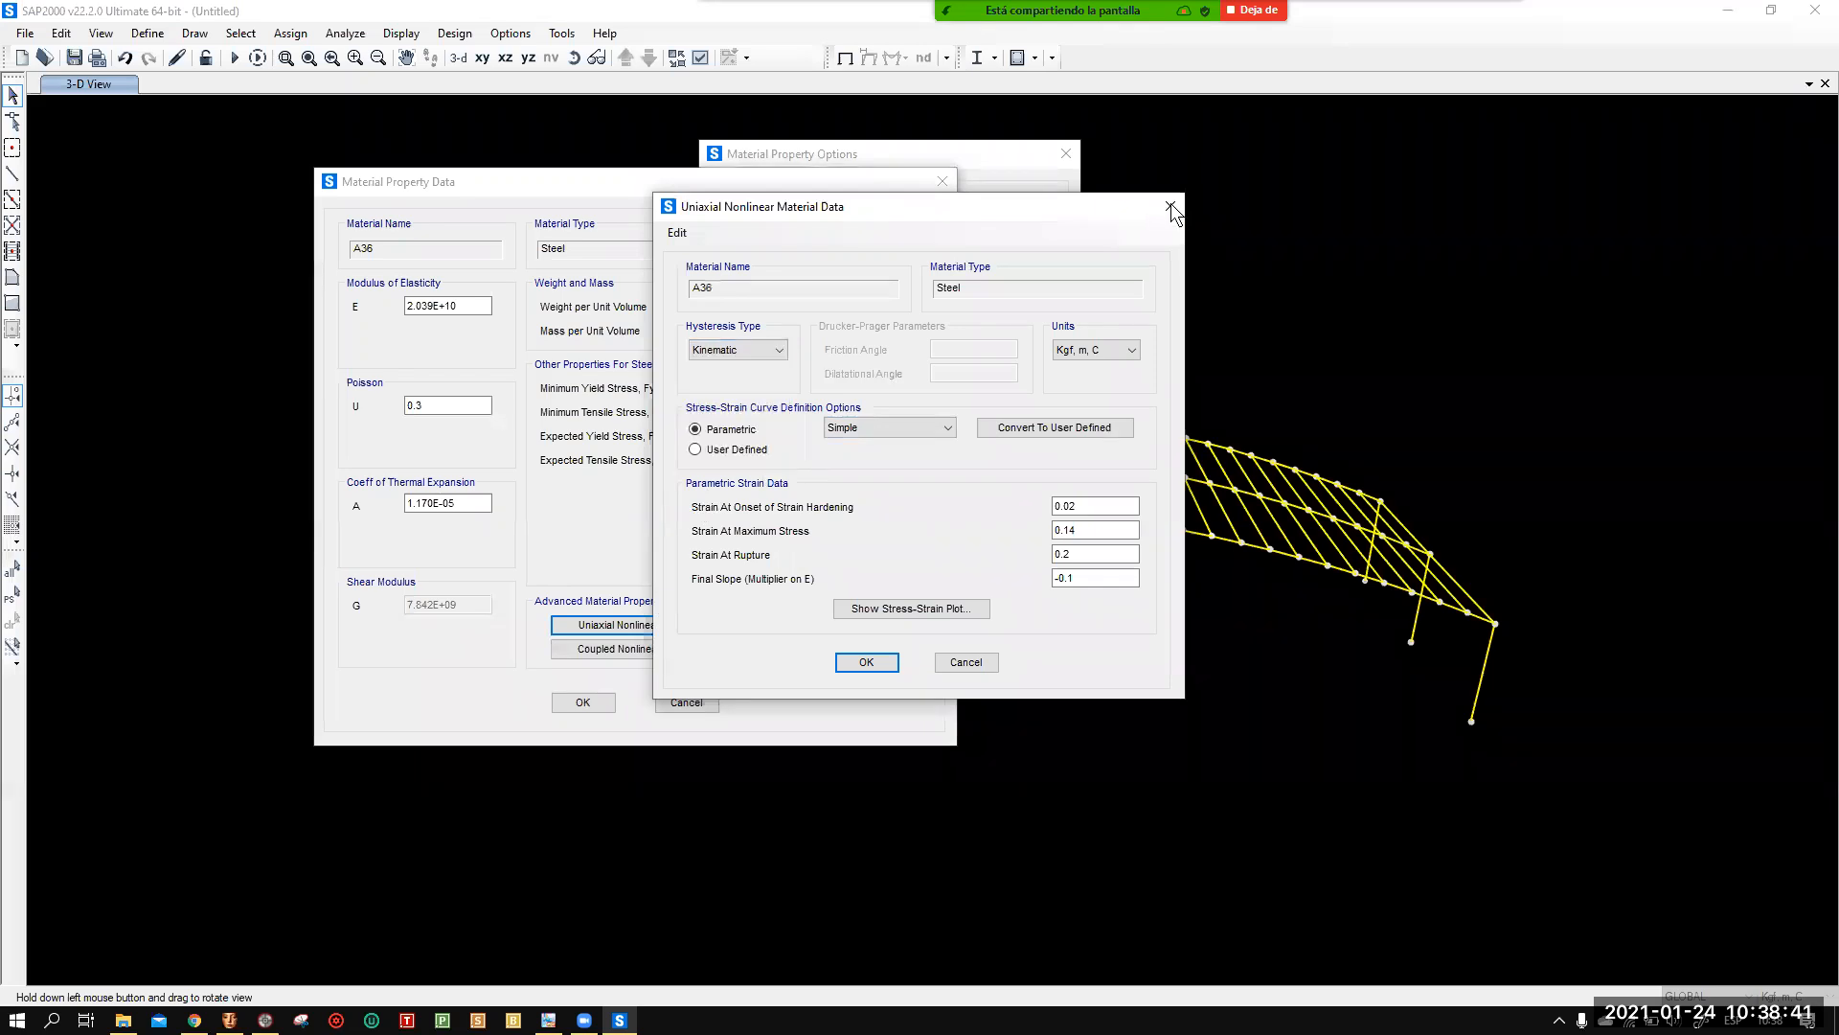
{"action": "left_click", "coordinate": [1170, 206]}
{"action": "left_click", "coordinate": [631, 651]}
{"action": "left_click", "coordinate": [839, 502]}
{"action": "left_click", "coordinate": [788, 551]}
{"action": "left_click", "coordinate": [792, 601]}
{"action": "left_click", "coordinate": [966, 733]}
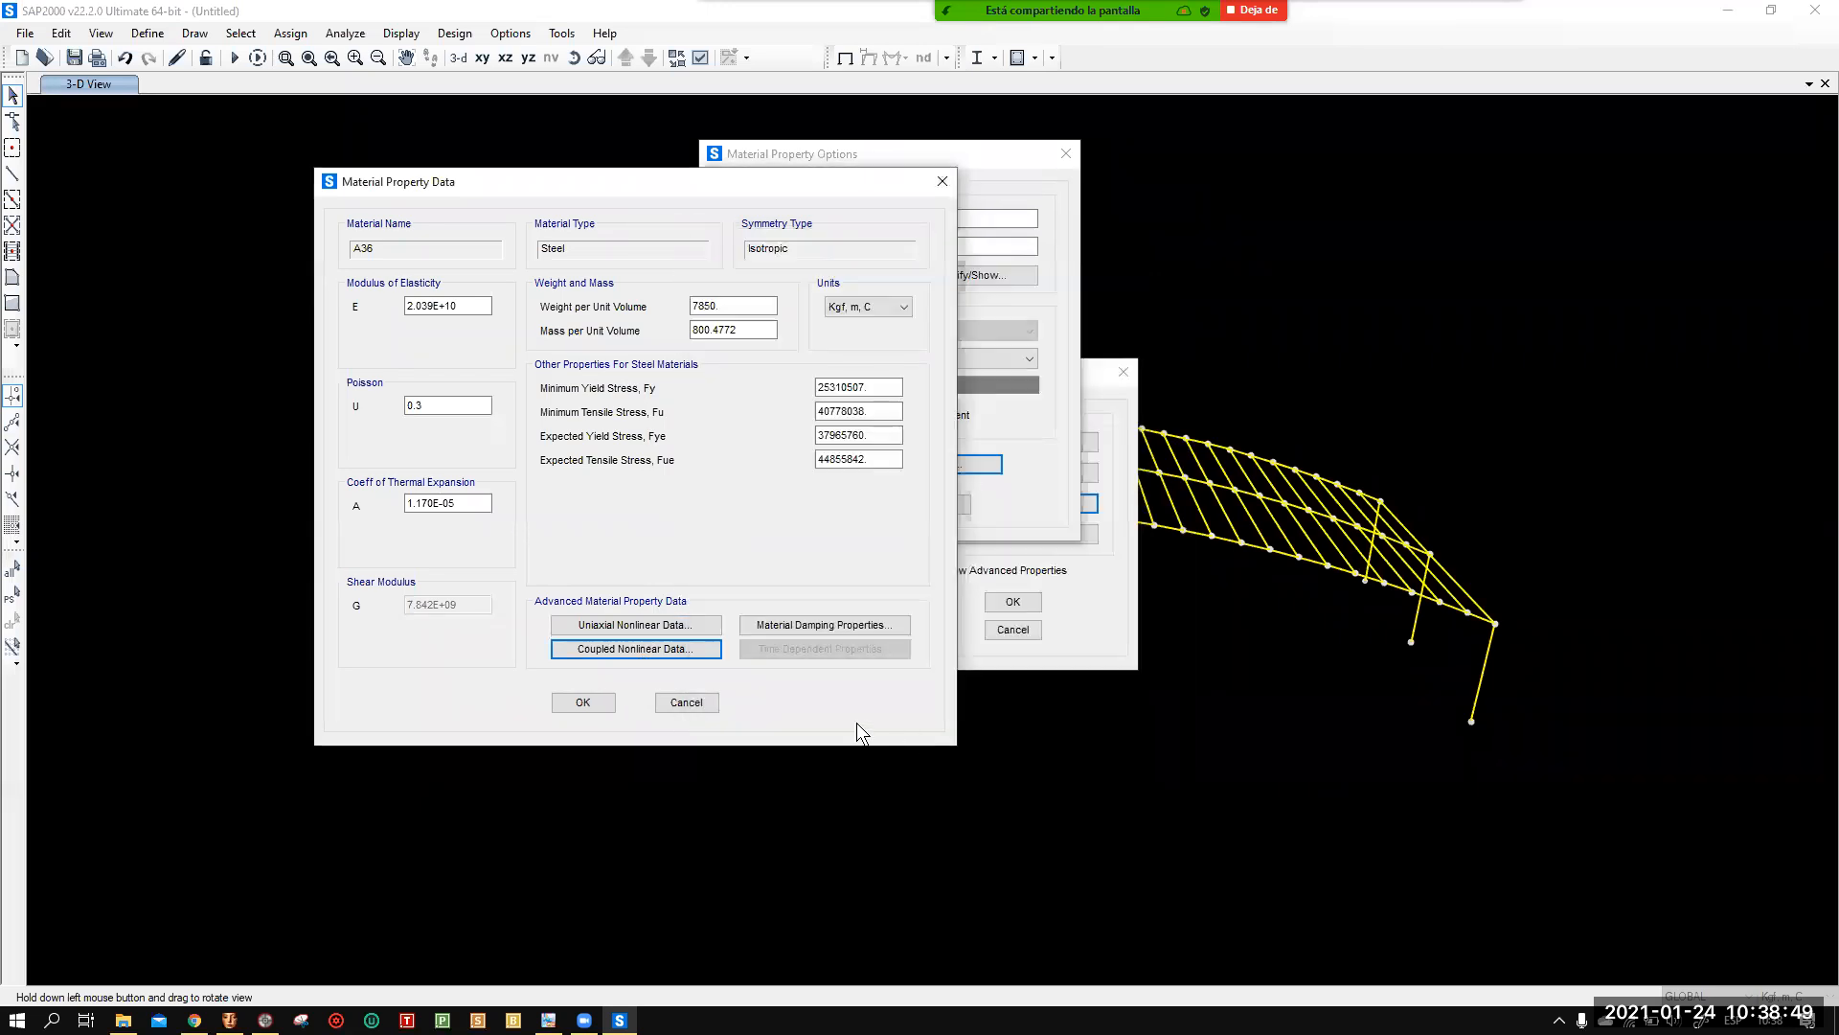
Examine A36's additional material damping settings and the damping conversion options for modal, viscous and hysteretic damping, without saving changes.
{"action": "left_click", "coordinate": [821, 623]}
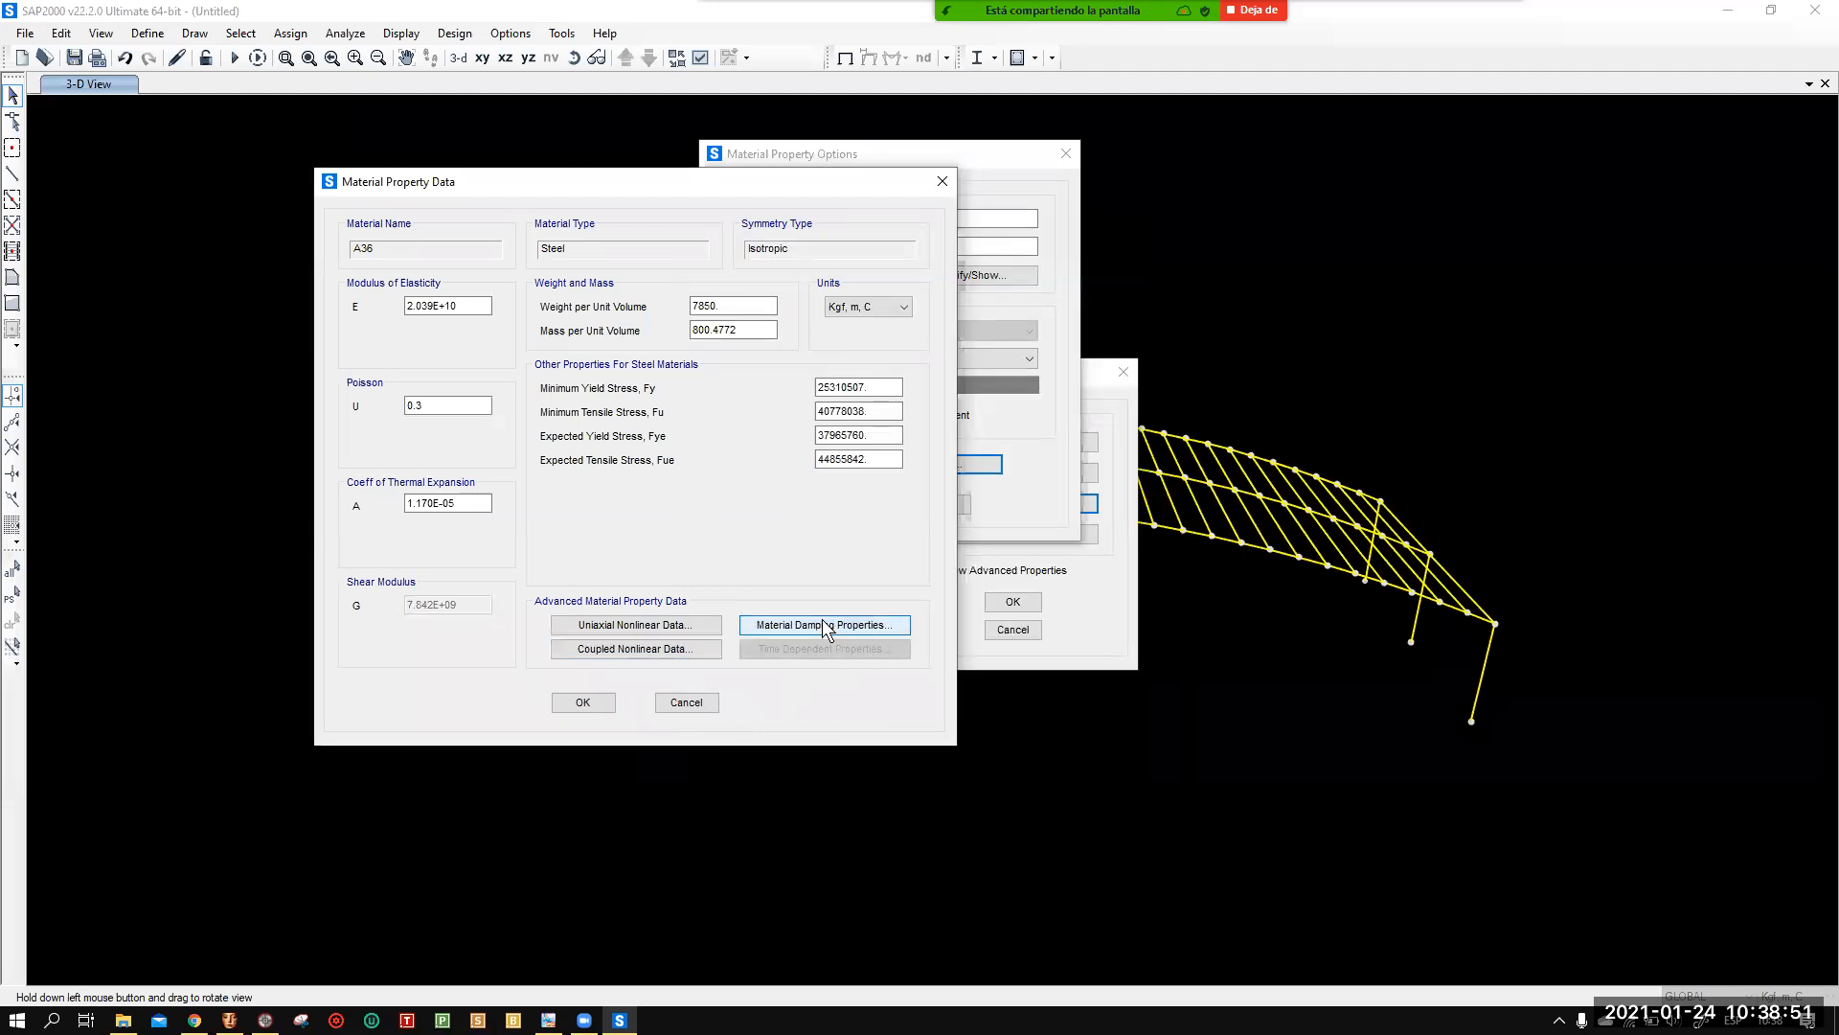
{"action": "left_click", "coordinate": [1031, 387]}
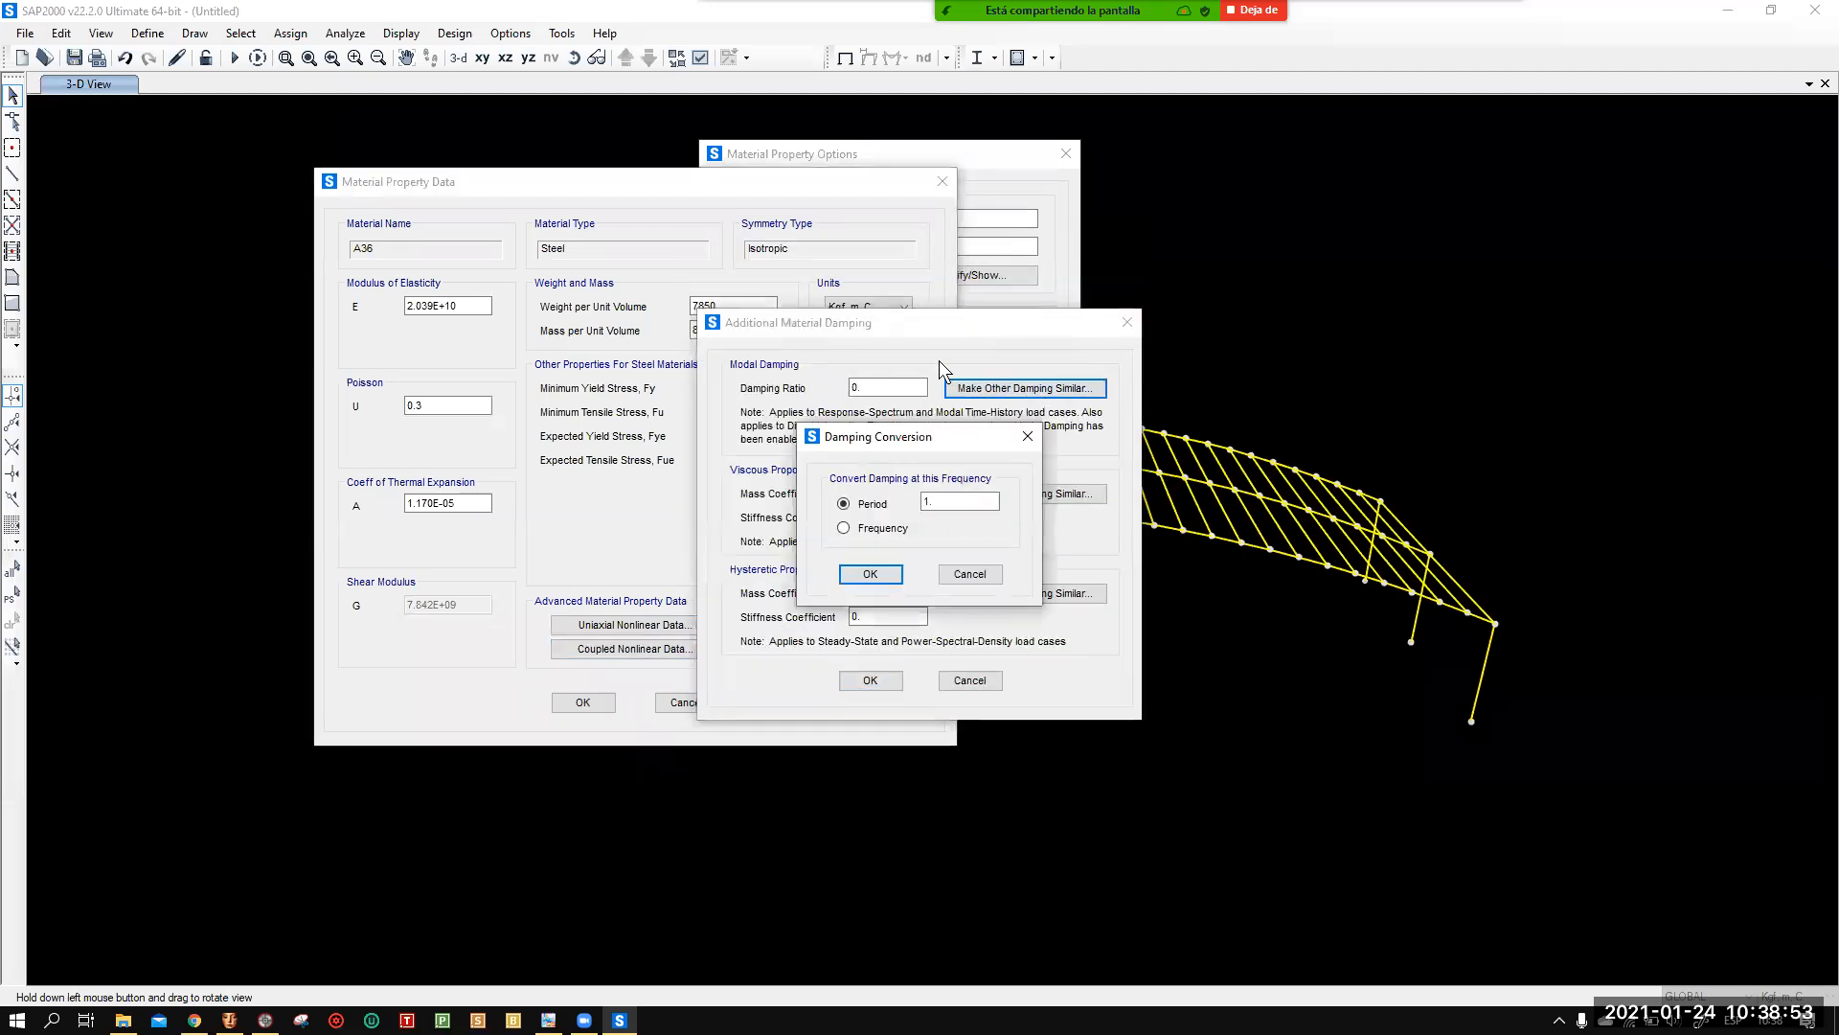
{"action": "left_click", "coordinate": [876, 531]}
{"action": "left_click", "coordinate": [883, 508]}
{"action": "left_click", "coordinate": [969, 575]}
{"action": "left_click", "coordinate": [1007, 485]}
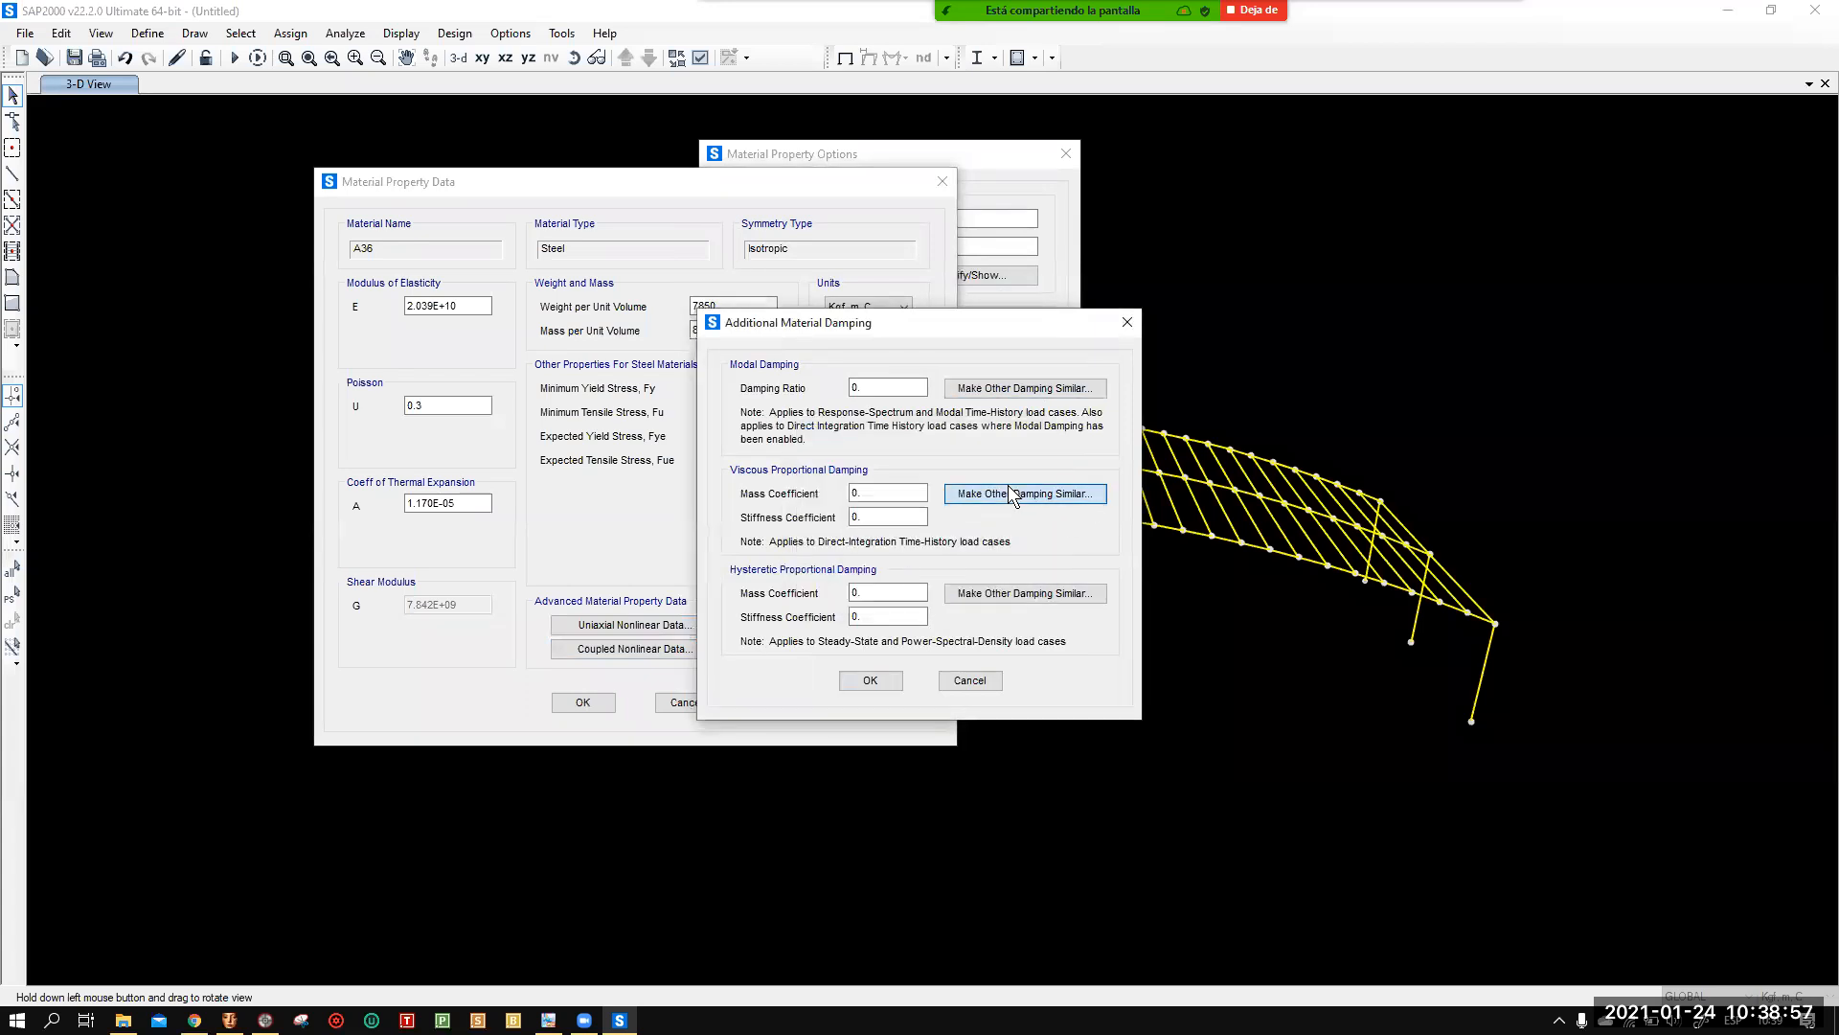
{"action": "key", "text": "Escape"}
{"action": "left_click", "coordinate": [1016, 600]}
{"action": "left_click", "coordinate": [991, 575]}
{"action": "left_click", "coordinate": [966, 680]}
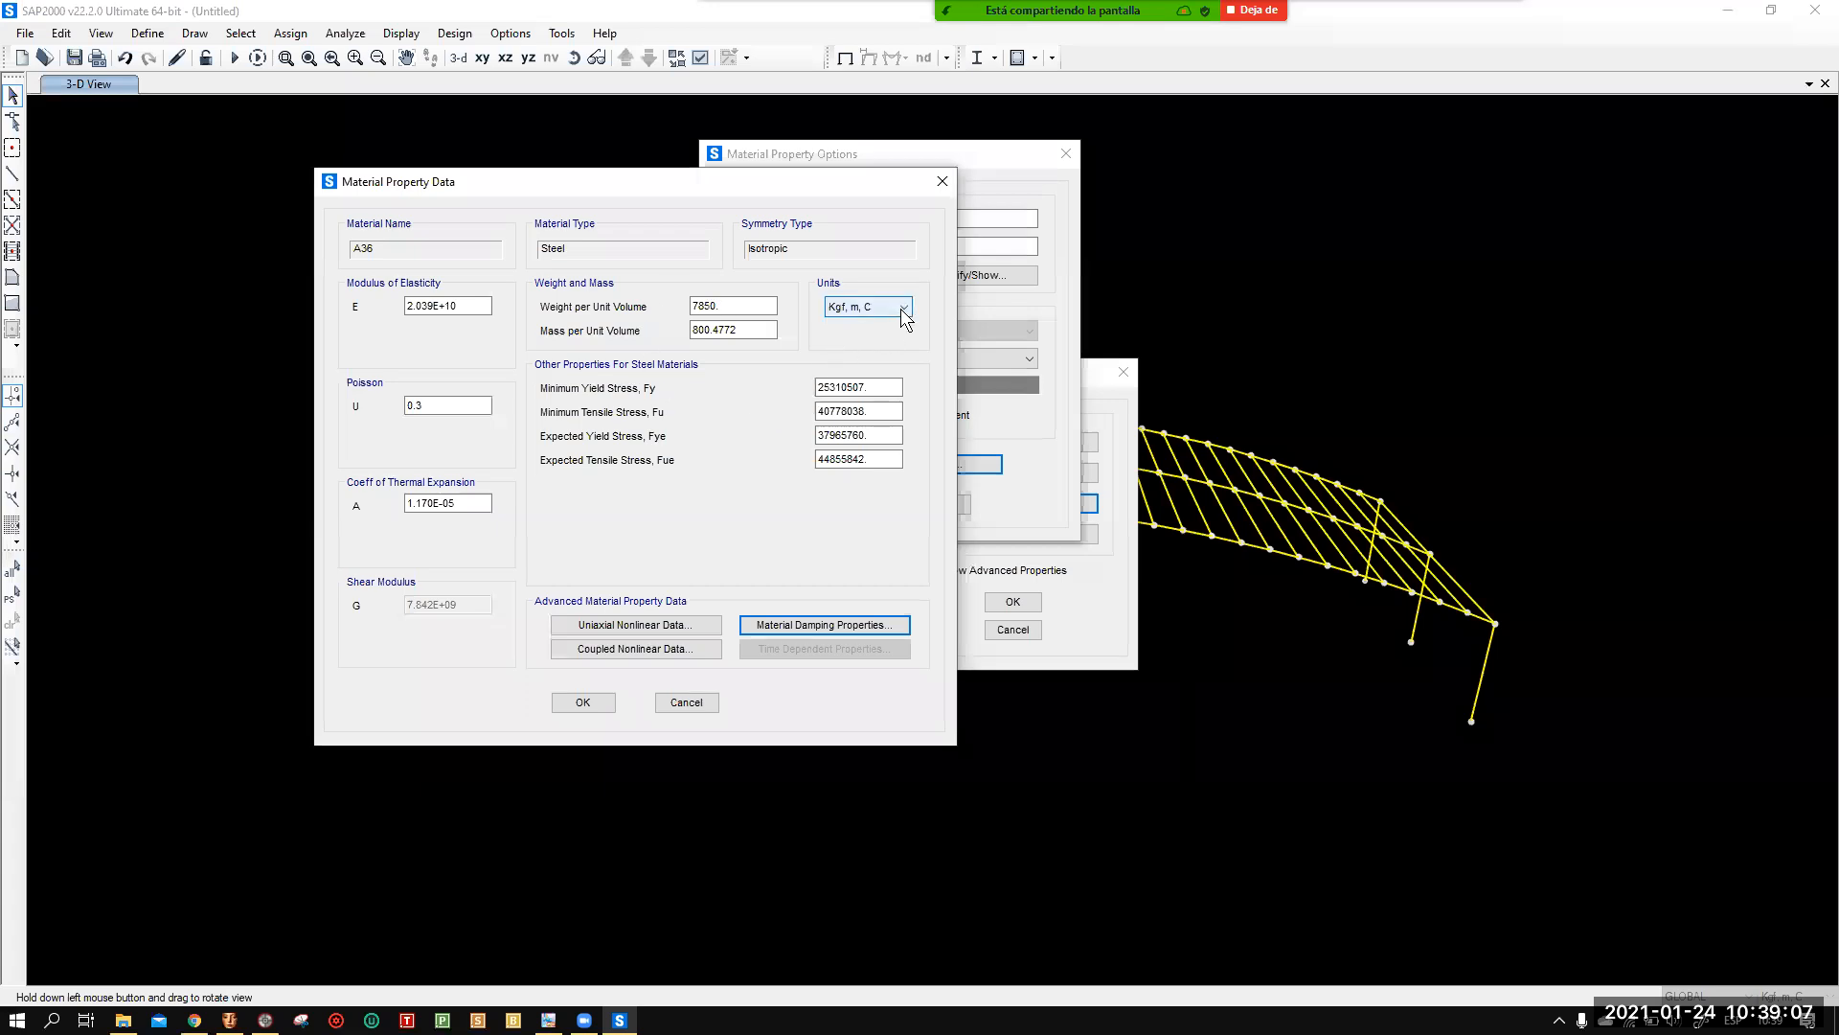
Make A36's properties temperature dependent, try Orthotropic as its directional symmetry type, and open its temperature-dependent properties.
{"action": "left_click", "coordinate": [941, 182]}
{"action": "left_click", "coordinate": [918, 417]}
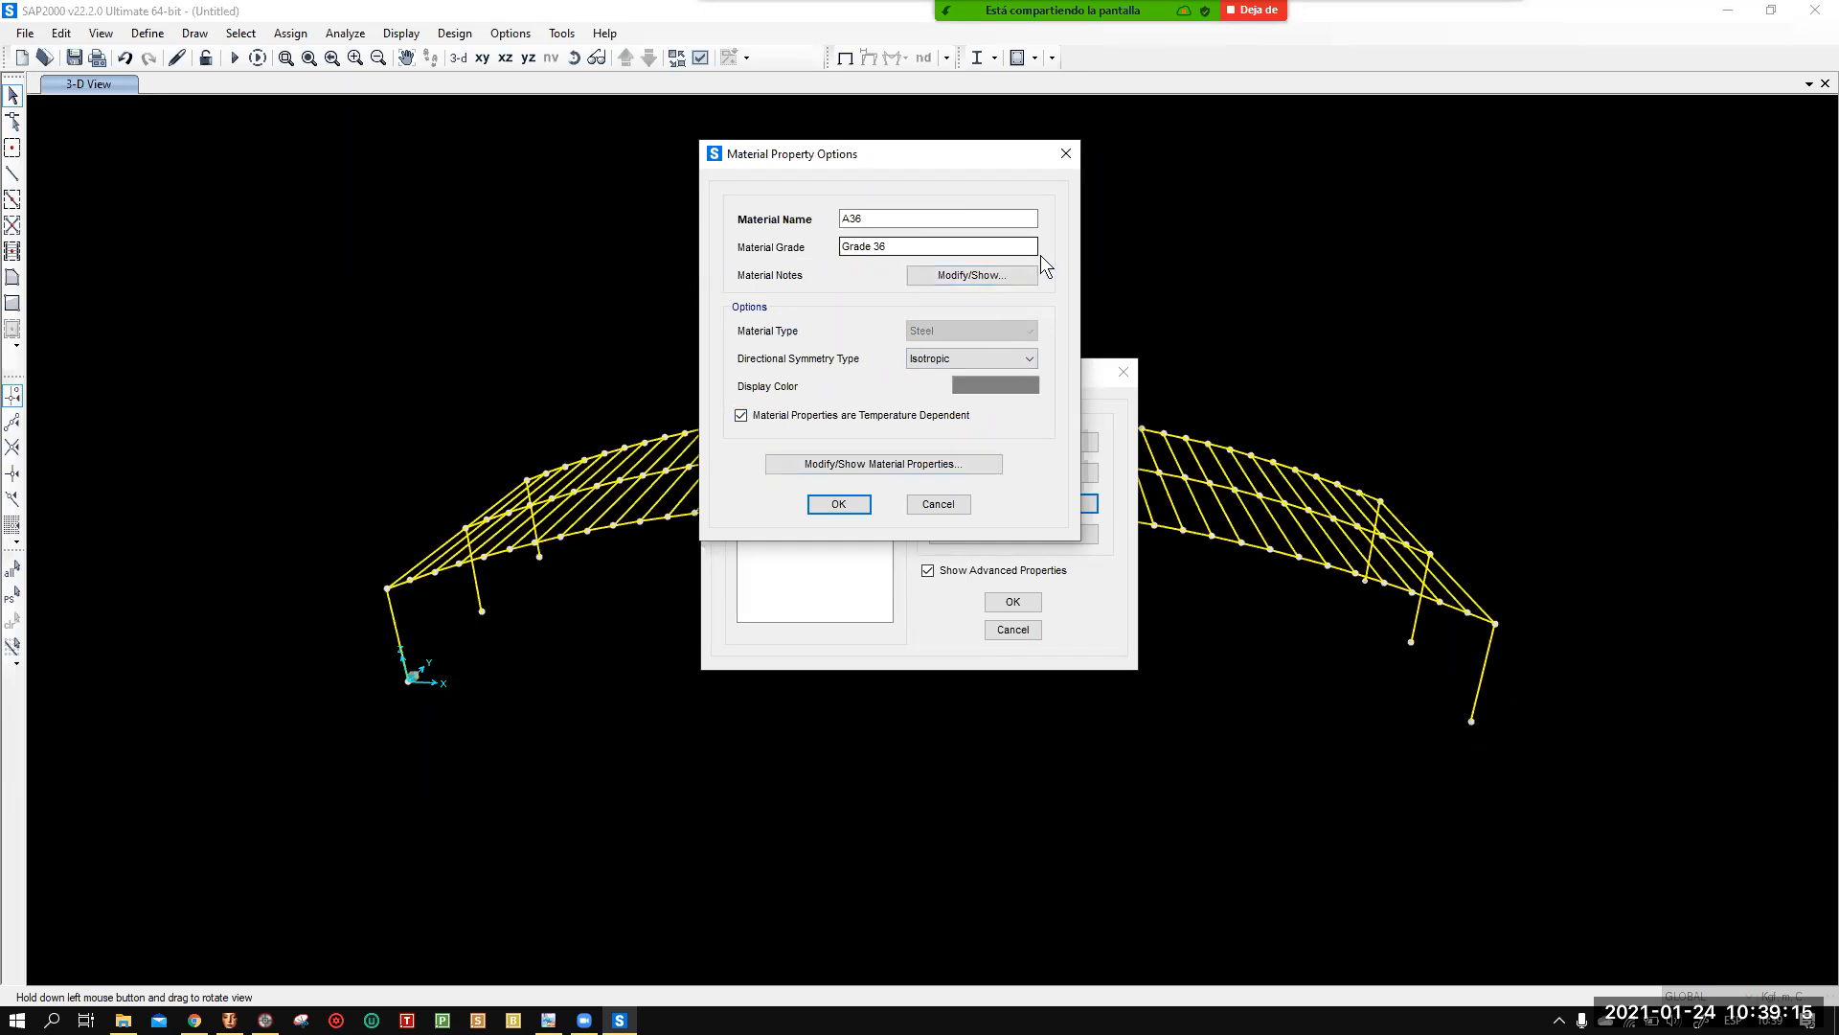
{"action": "left_click", "coordinate": [983, 362]}
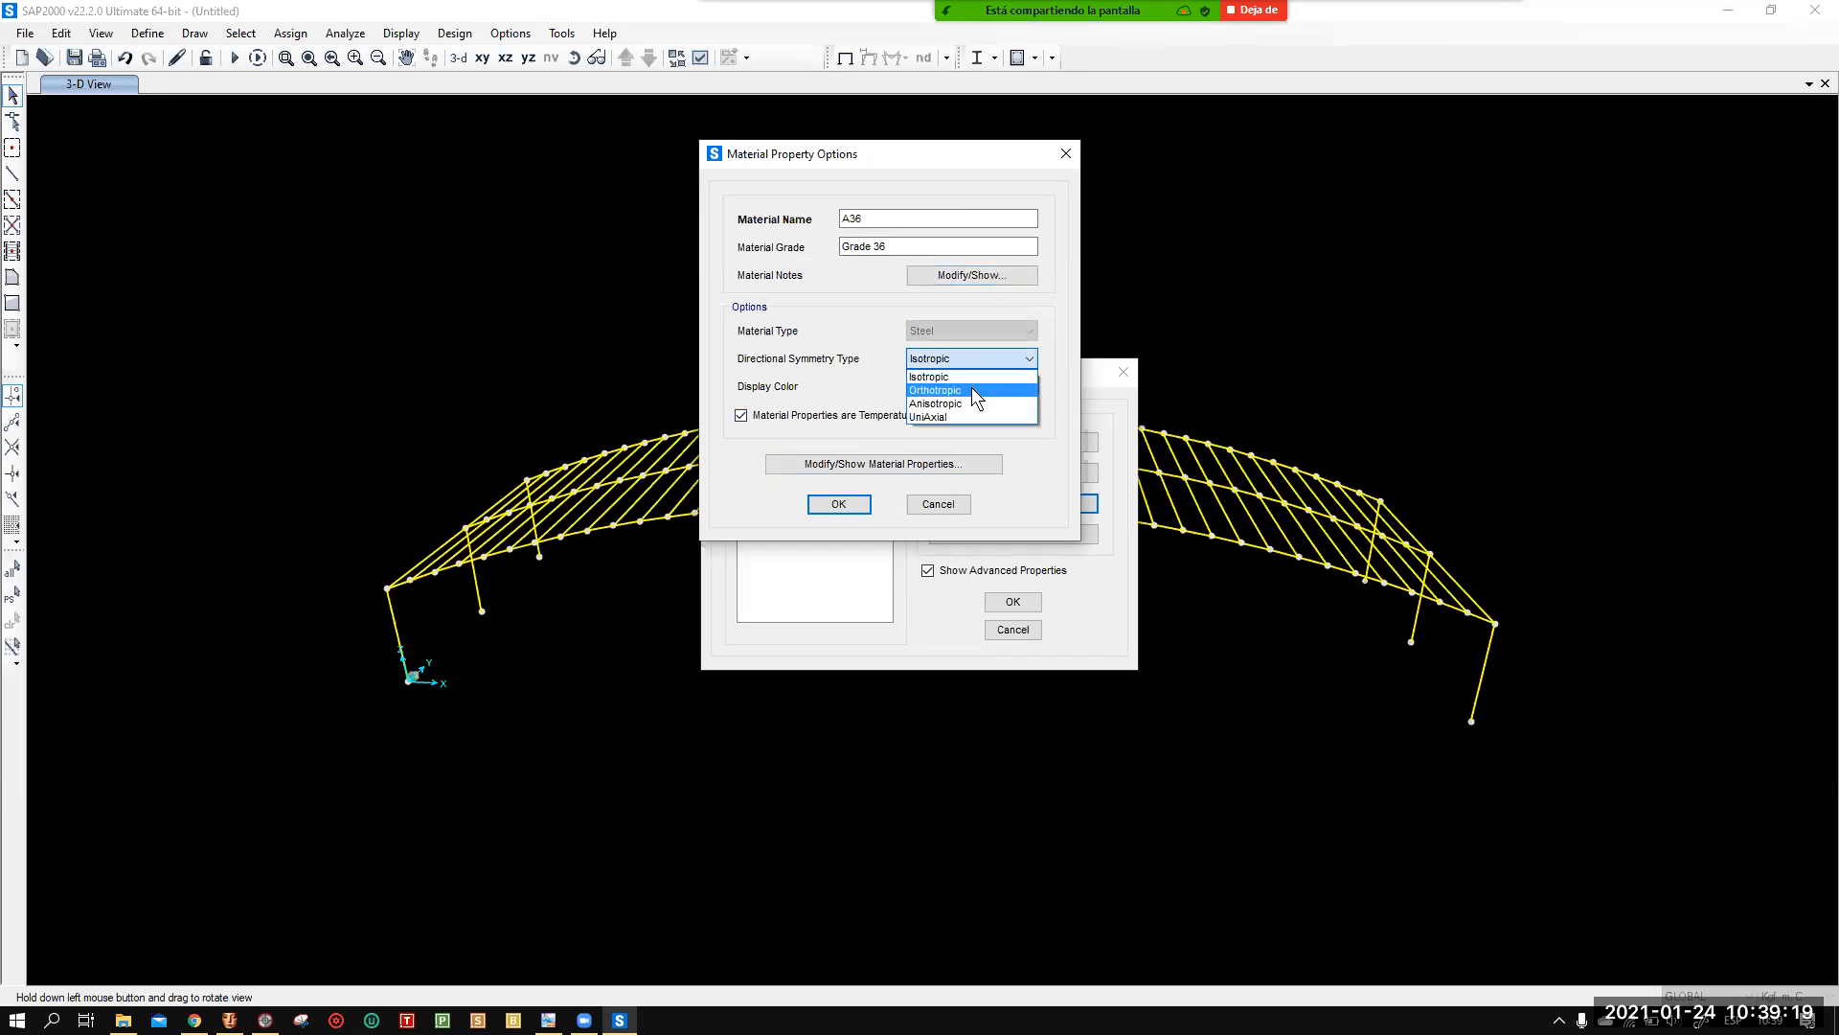
{"action": "left_click", "coordinate": [972, 389]}
{"action": "left_click", "coordinate": [893, 463]}
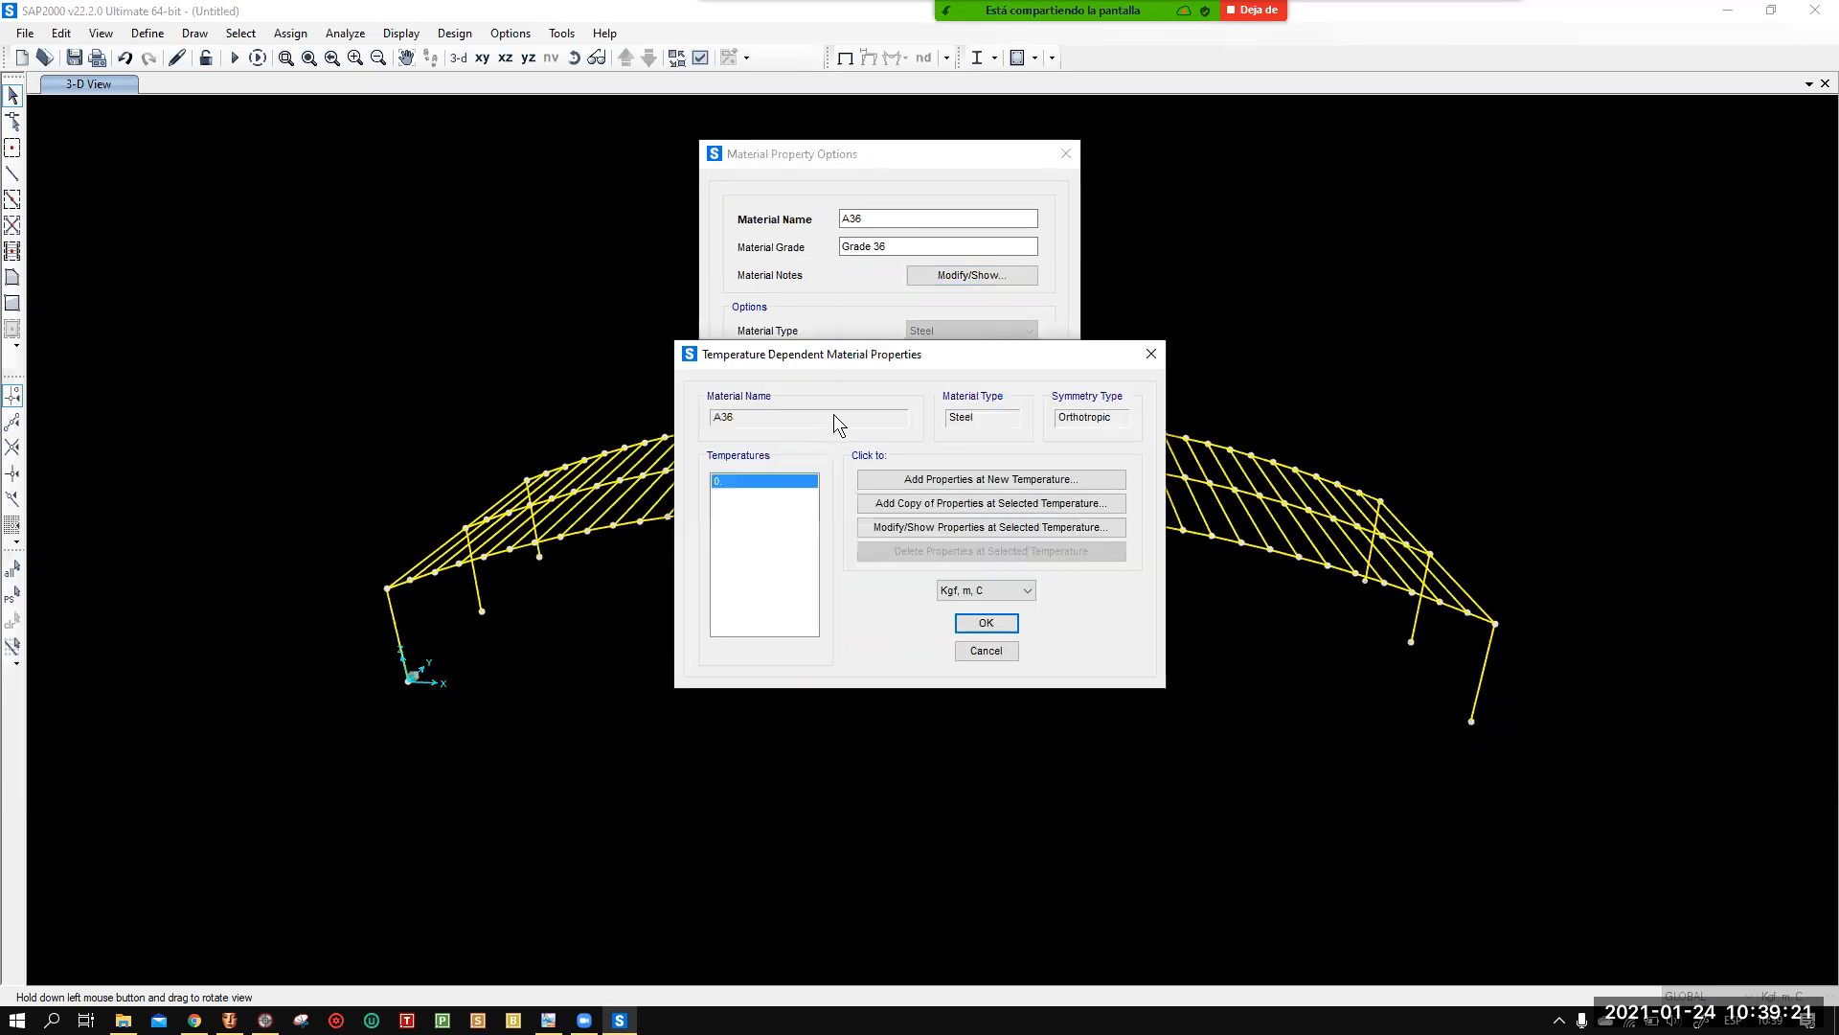
Try adding orthotropic A36 properties at 200 °C and copying the properties at the selected temperature, discarding both.
{"action": "left_click", "coordinate": [969, 482]}
{"action": "left_click_drag", "start_coordinate": [950, 242], "coordinate": [543, 176]}
{"action": "double_click", "coordinate": [711, 239]}
{"action": "type", "text": "200"}
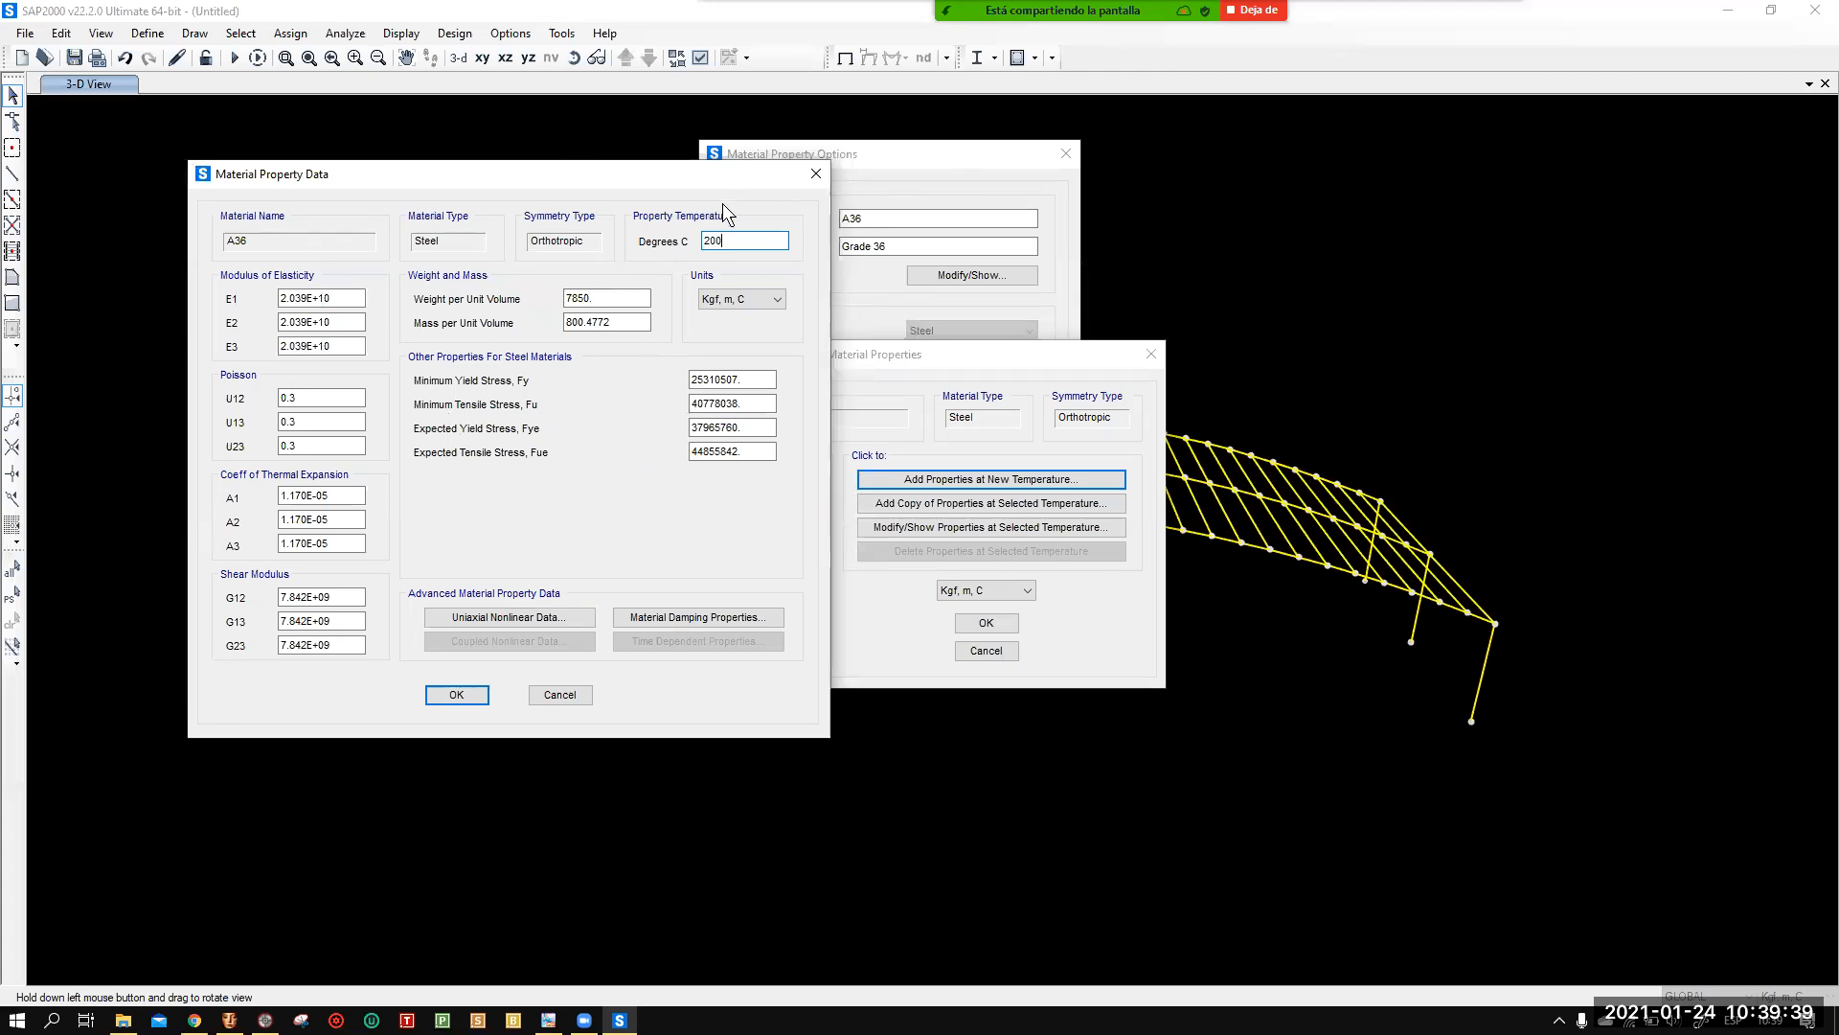
{"action": "left_click", "coordinate": [582, 692]}
{"action": "left_click", "coordinate": [950, 503]}
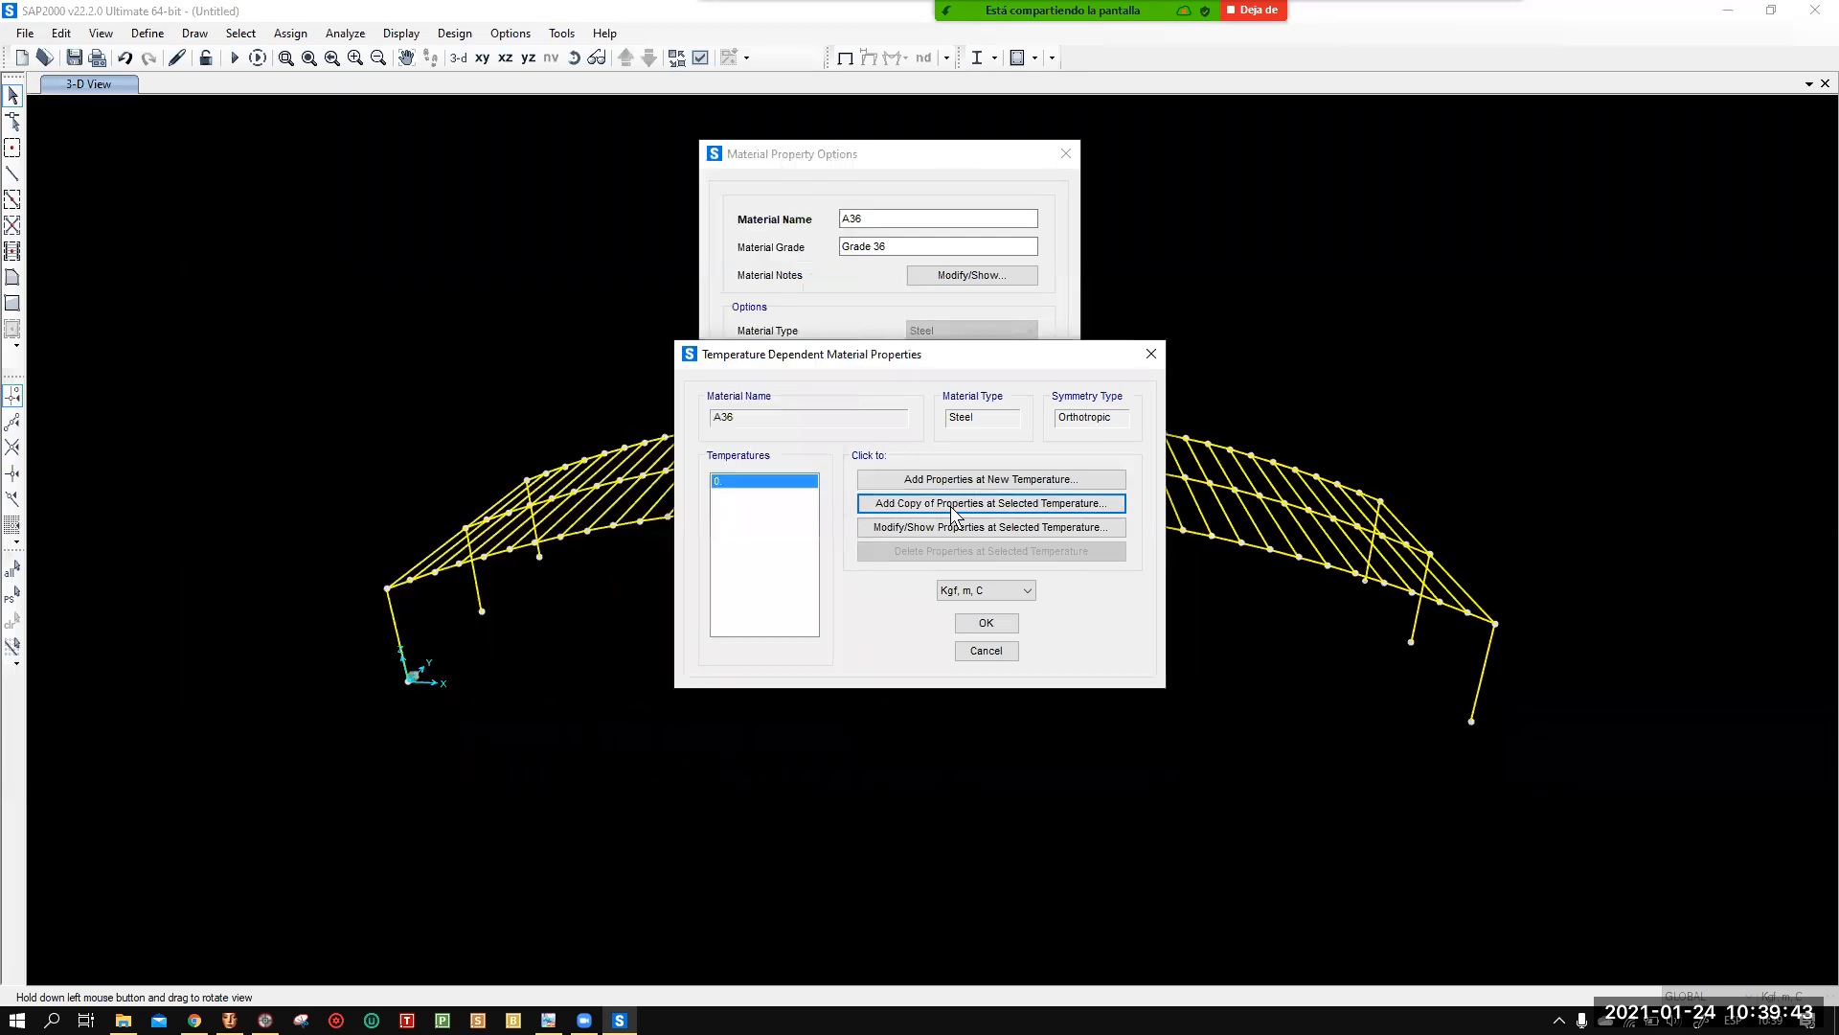
{"action": "left_click", "coordinate": [1226, 239]}
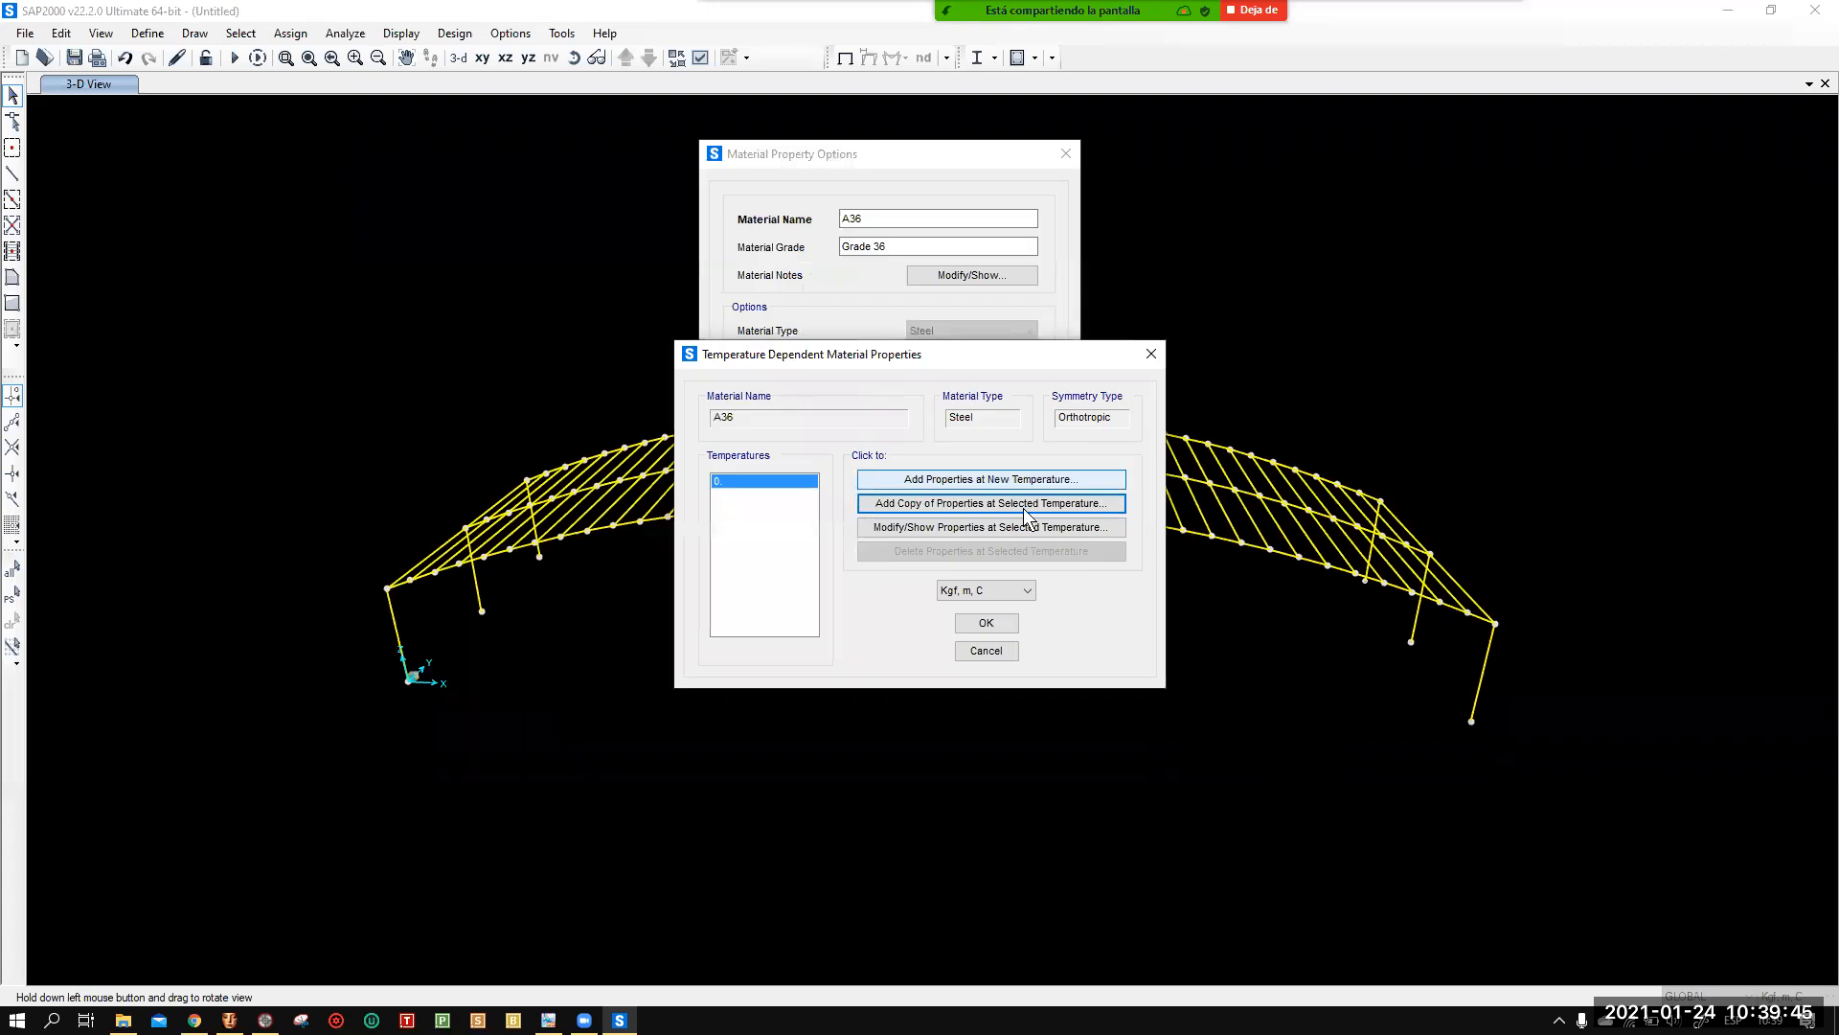
{"action": "left_click", "coordinate": [1156, 355]}
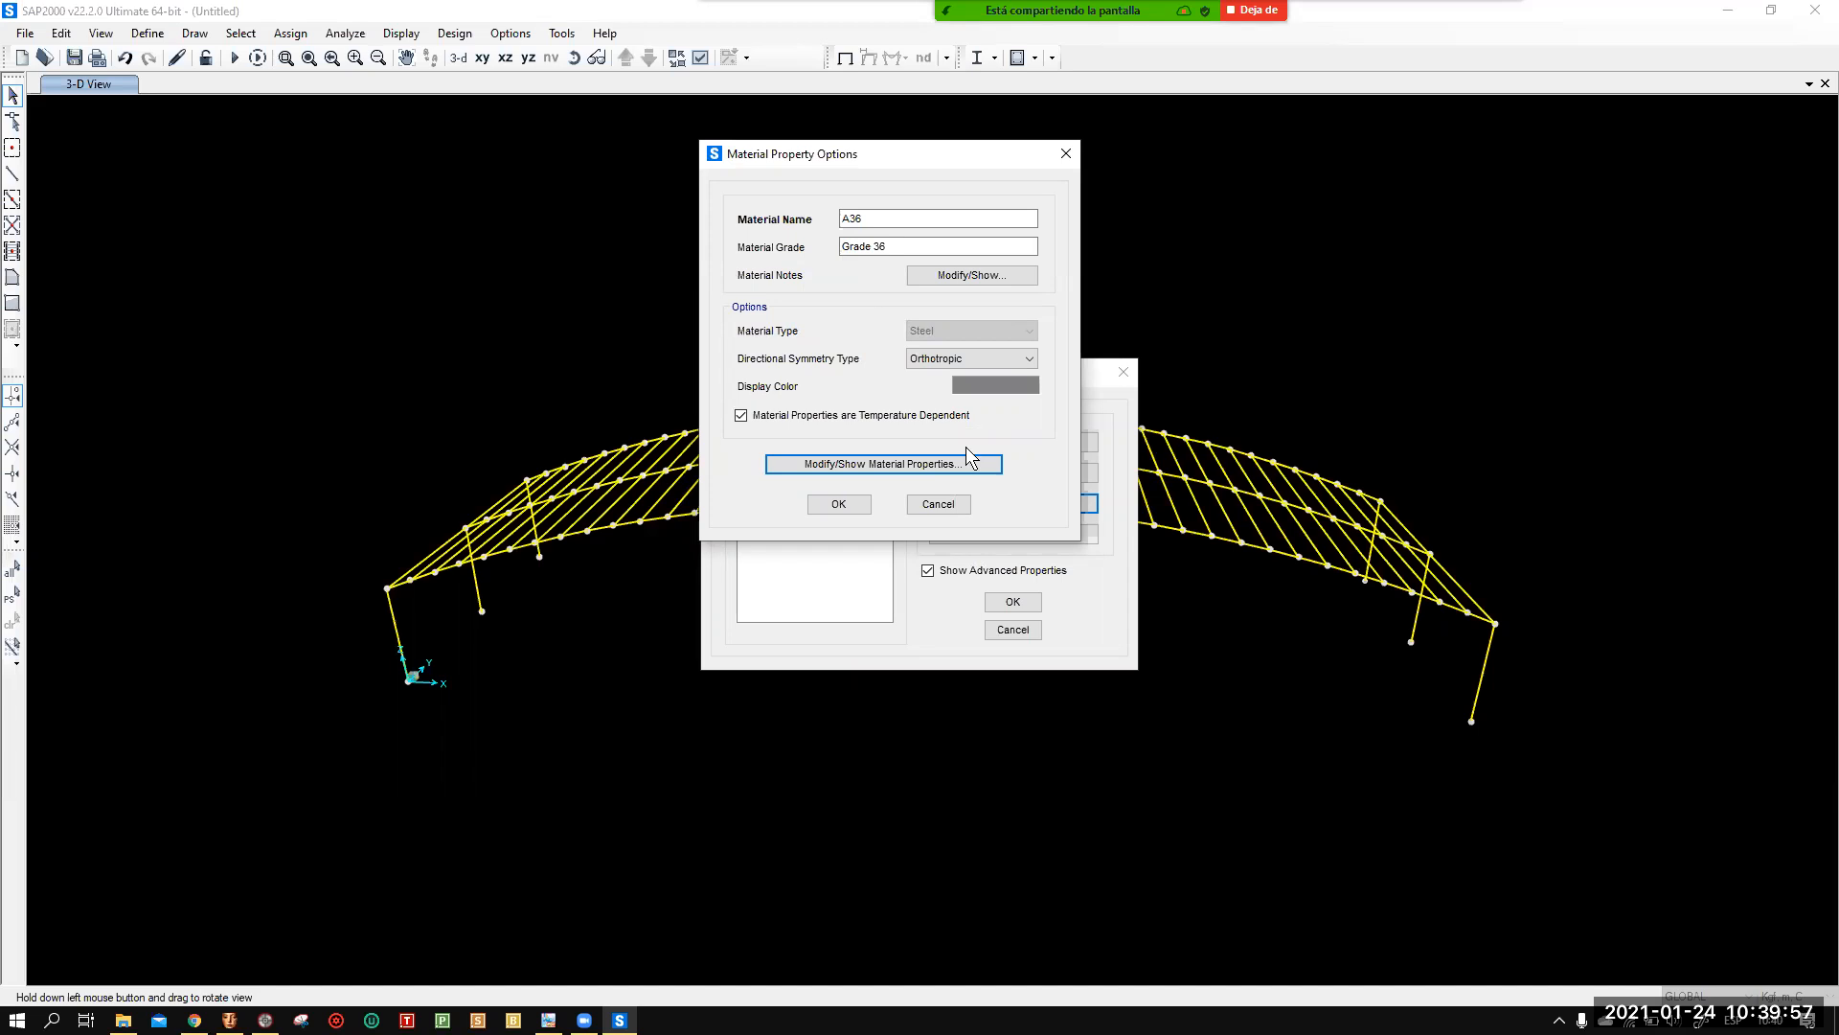
Try Anisotropic as A36's directional symmetry type and return it to Isotropic.
{"action": "left_click", "coordinate": [1002, 364]}
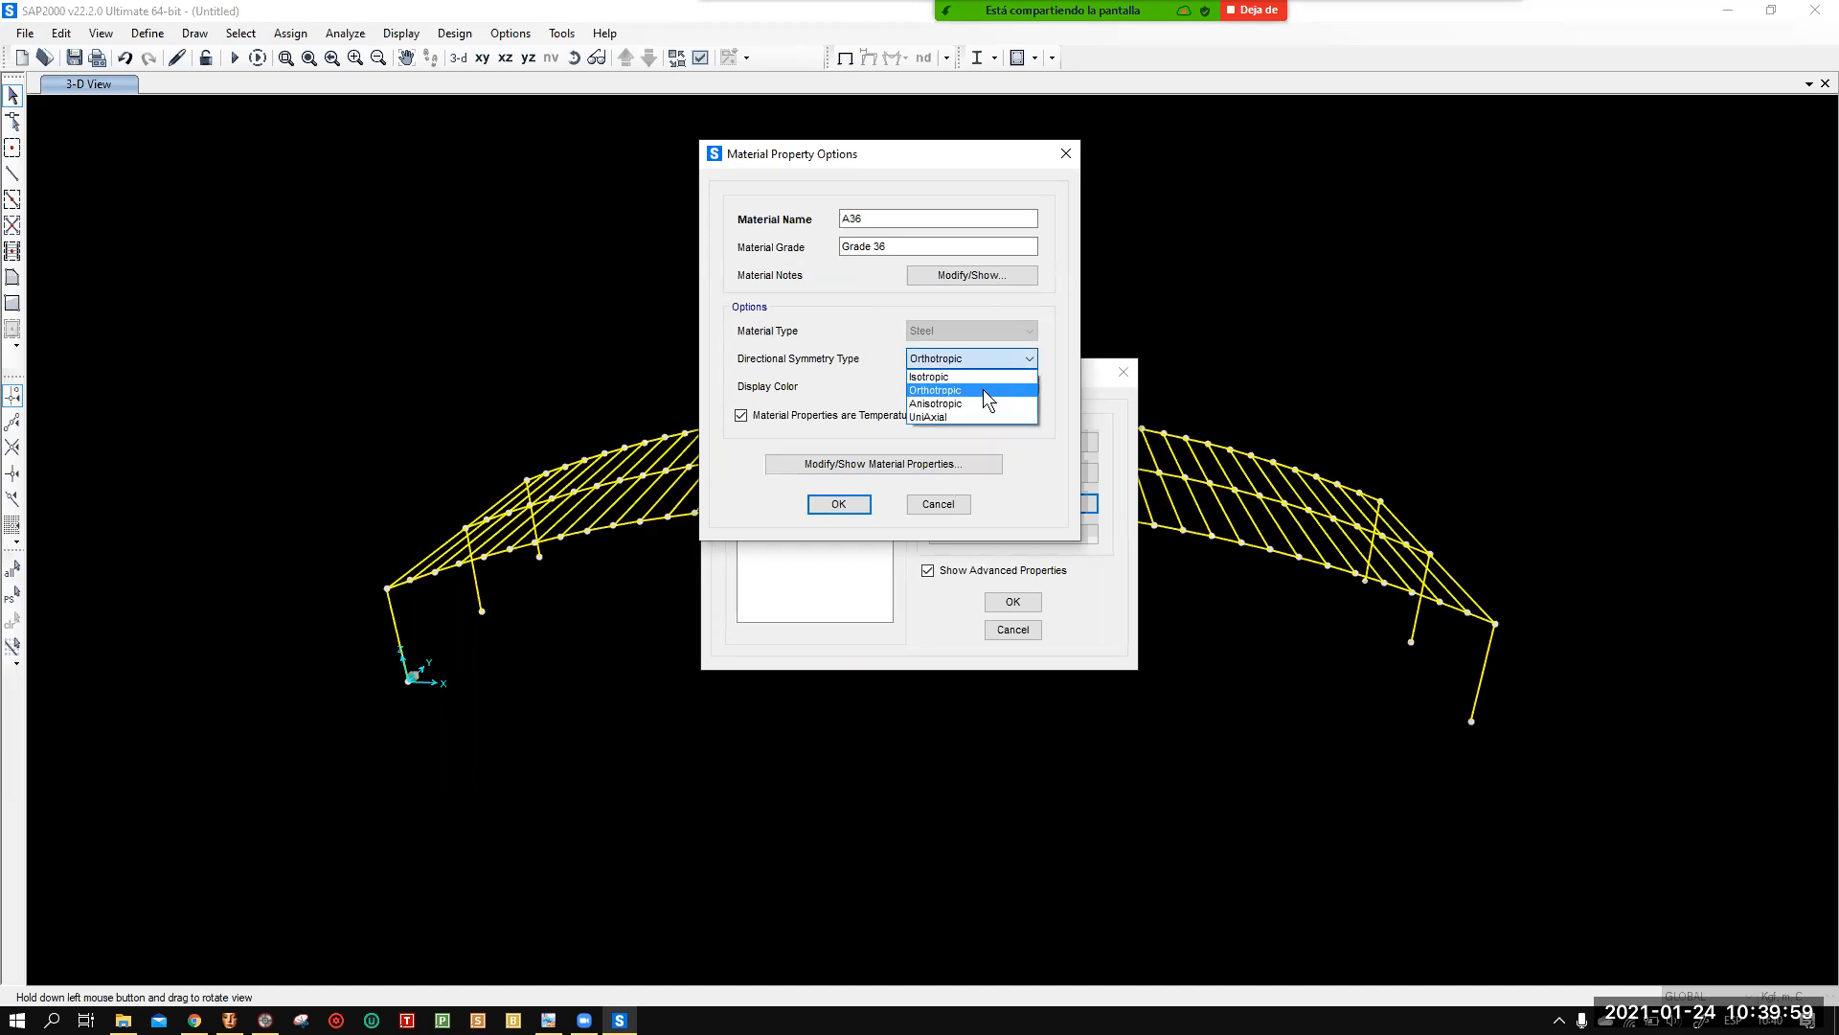
{"action": "left_click", "coordinate": [983, 402]}
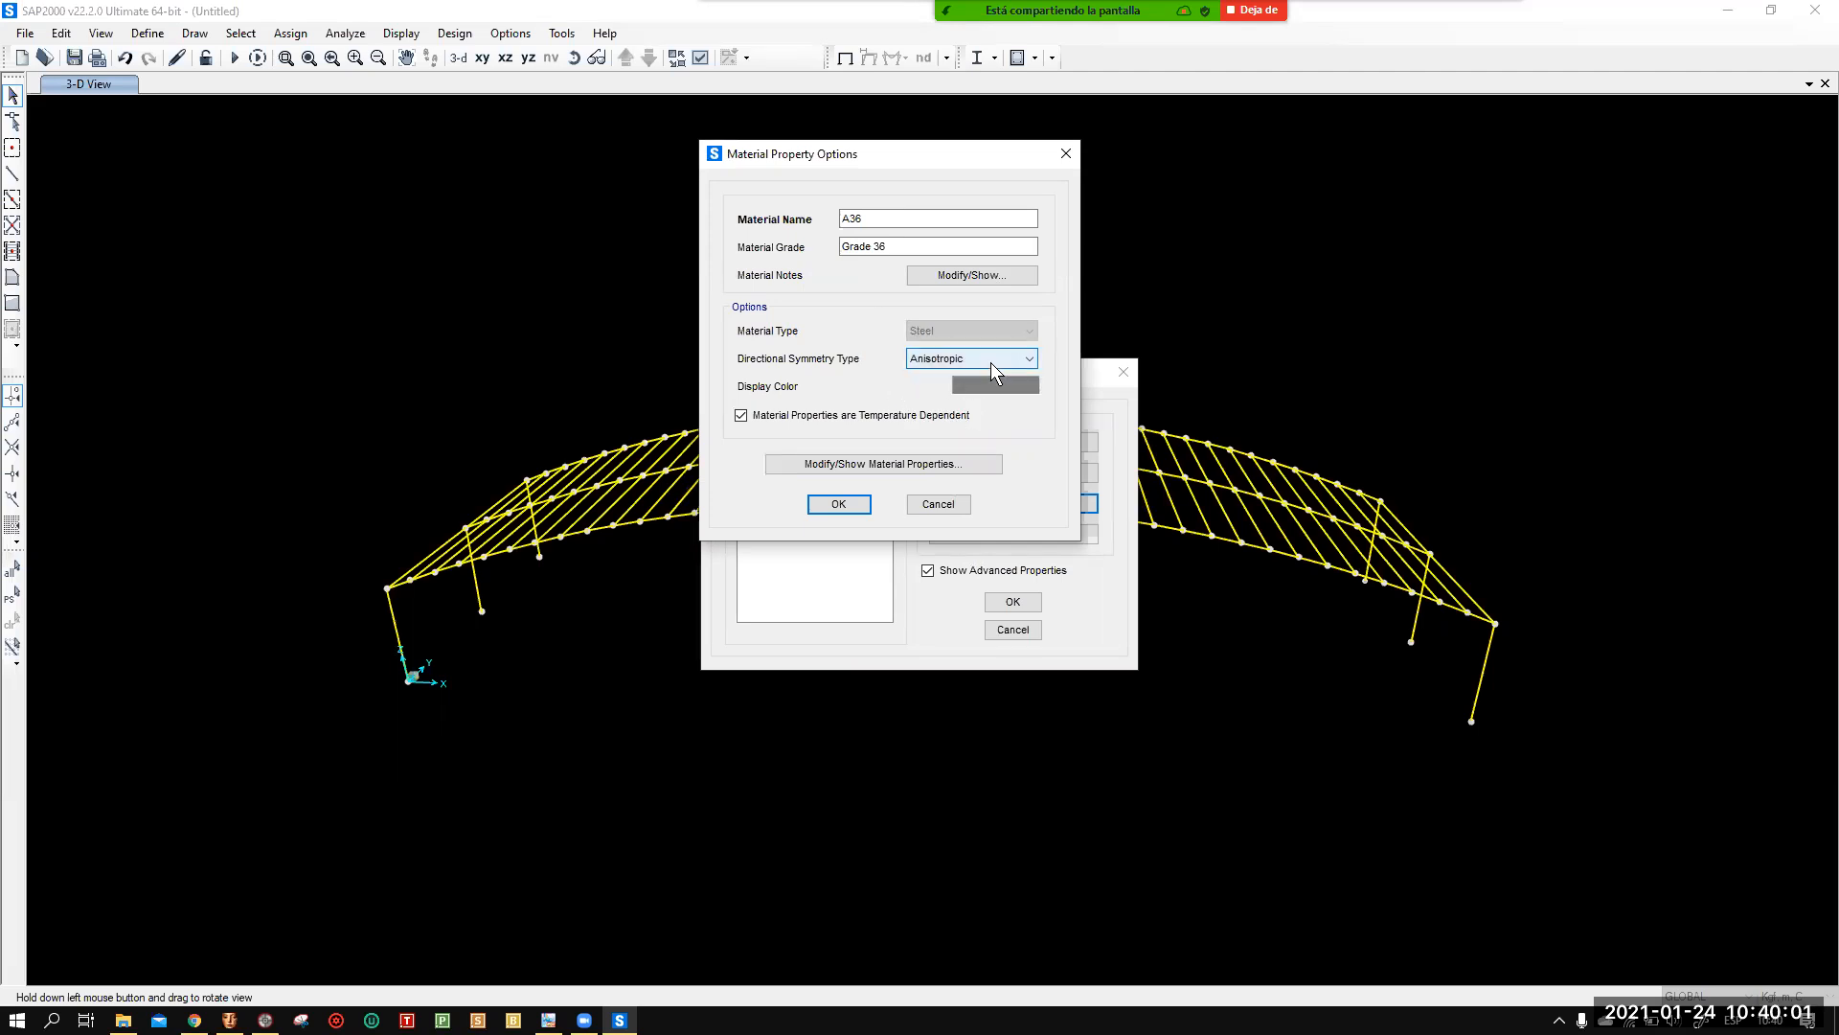
{"action": "left_click", "coordinate": [990, 362]}
{"action": "left_click", "coordinate": [985, 373]}
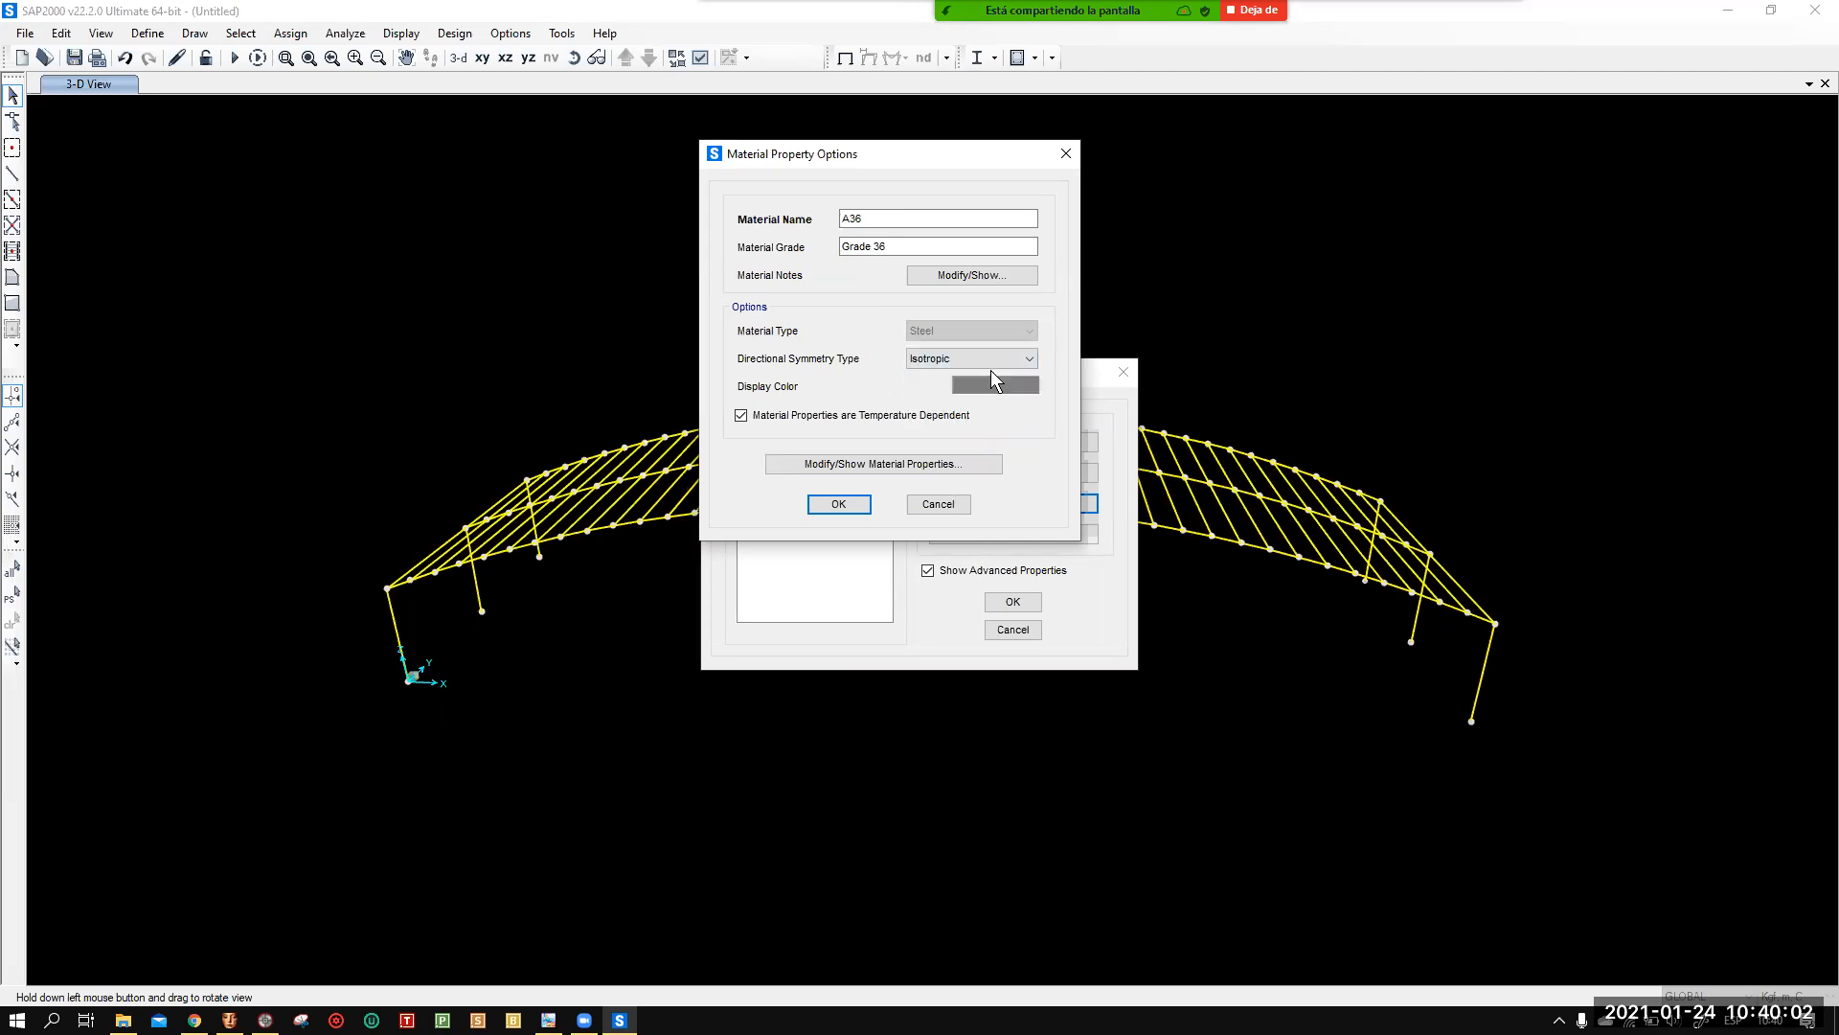
Try adding isotropic A36 properties at a temperature of 100 °C and leave the material definitions without saving.
{"action": "left_click", "coordinate": [908, 465]}
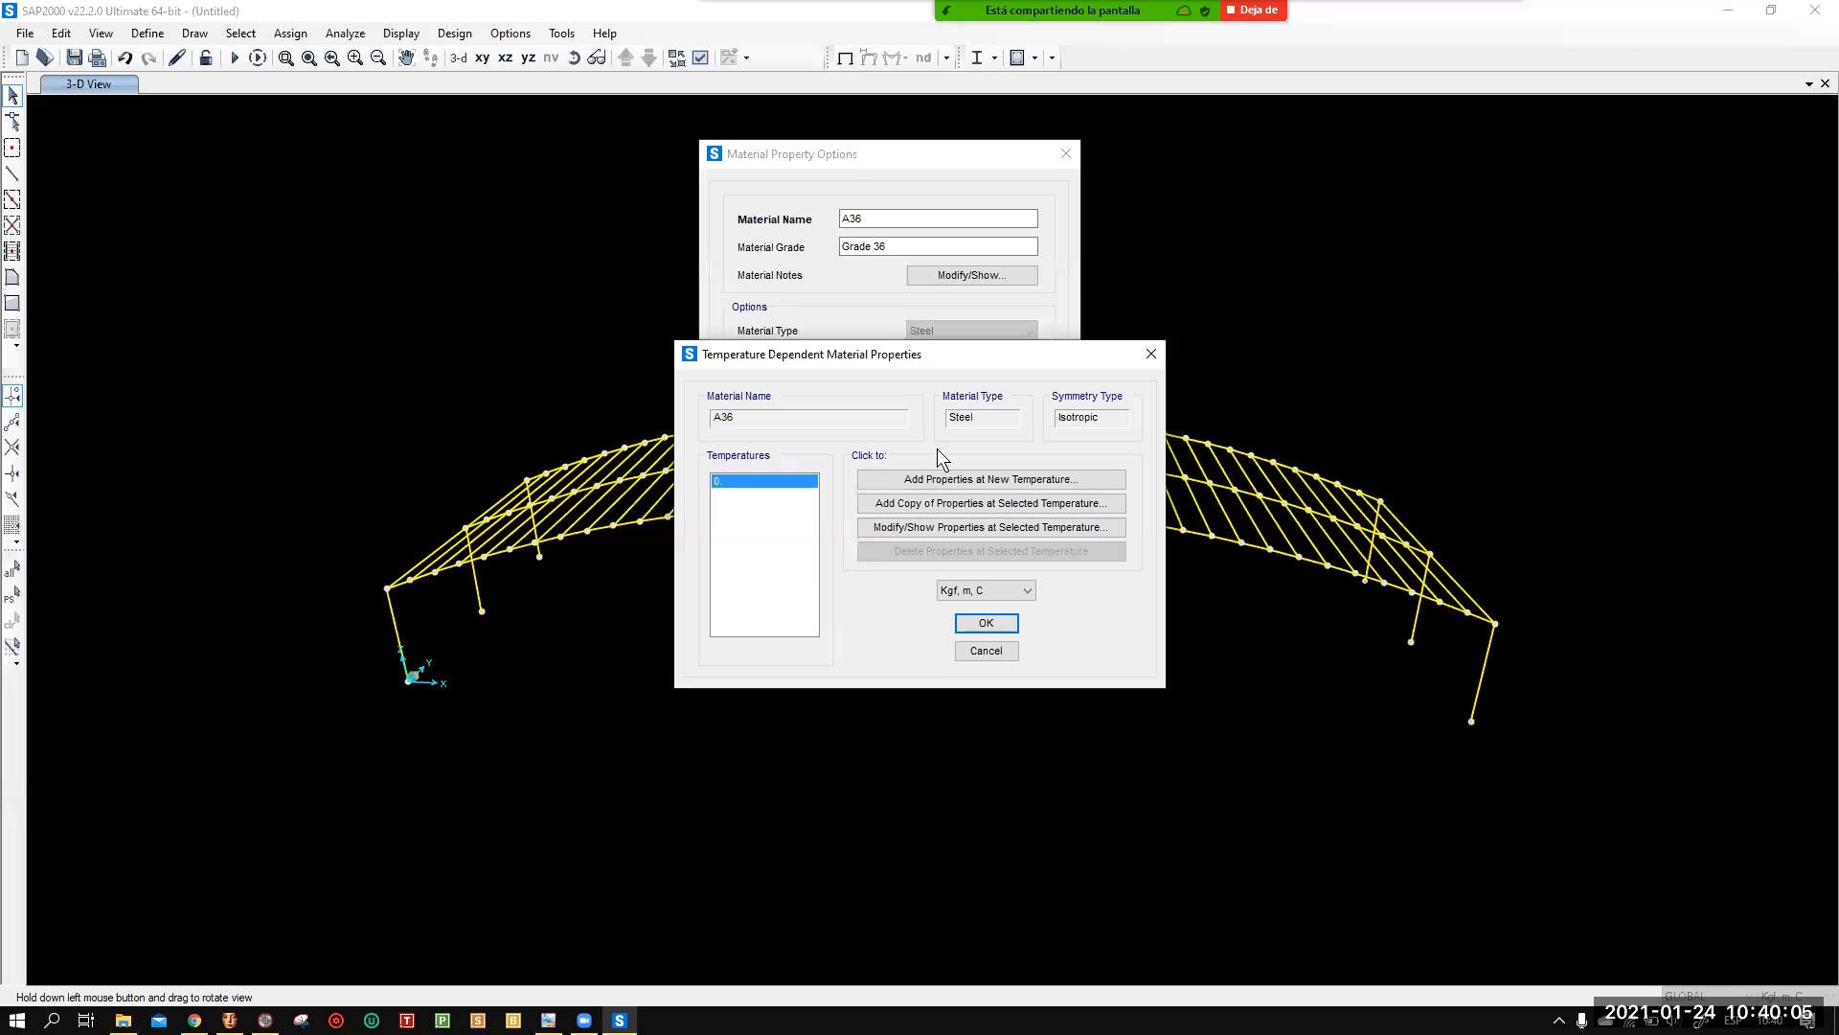
{"action": "left_click", "coordinate": [938, 474]}
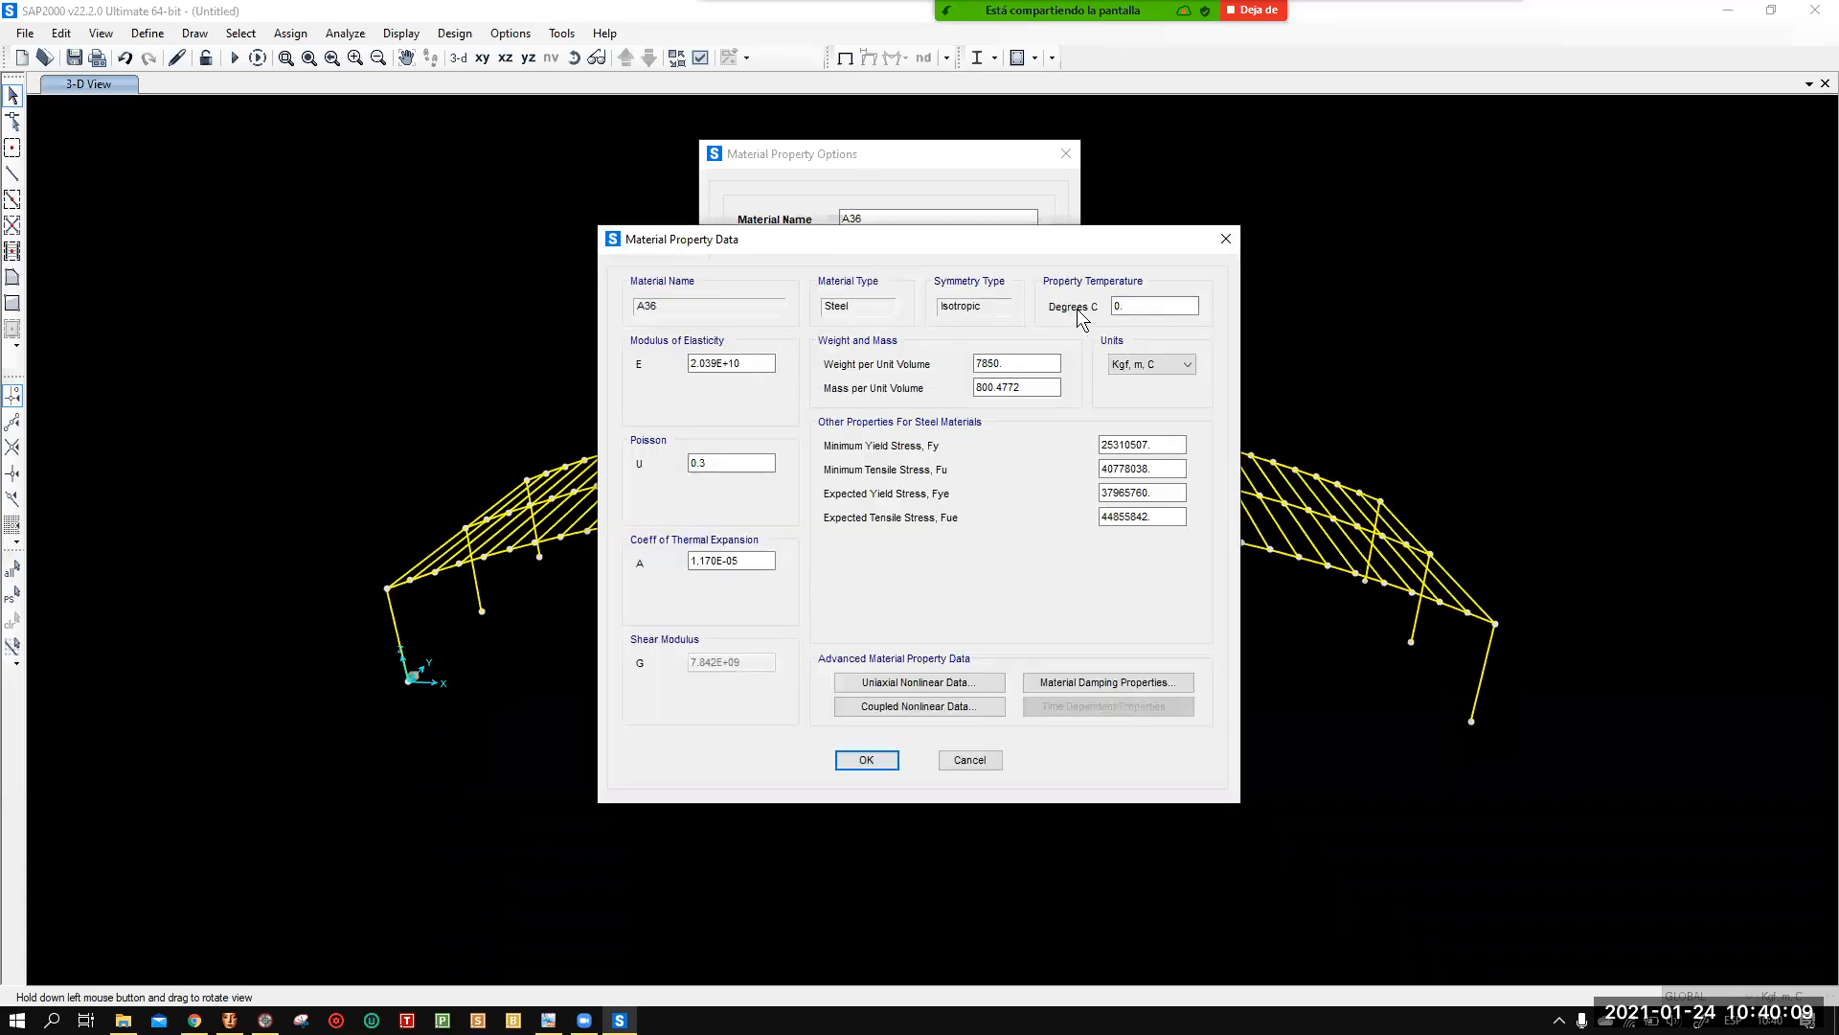
{"action": "left_click", "coordinate": [1129, 302]}
{"action": "type", "text": "100"}
{"action": "left_click_drag", "start_coordinate": [1164, 306], "coordinate": [1061, 306]}
{"action": "left_click", "coordinate": [985, 764]}
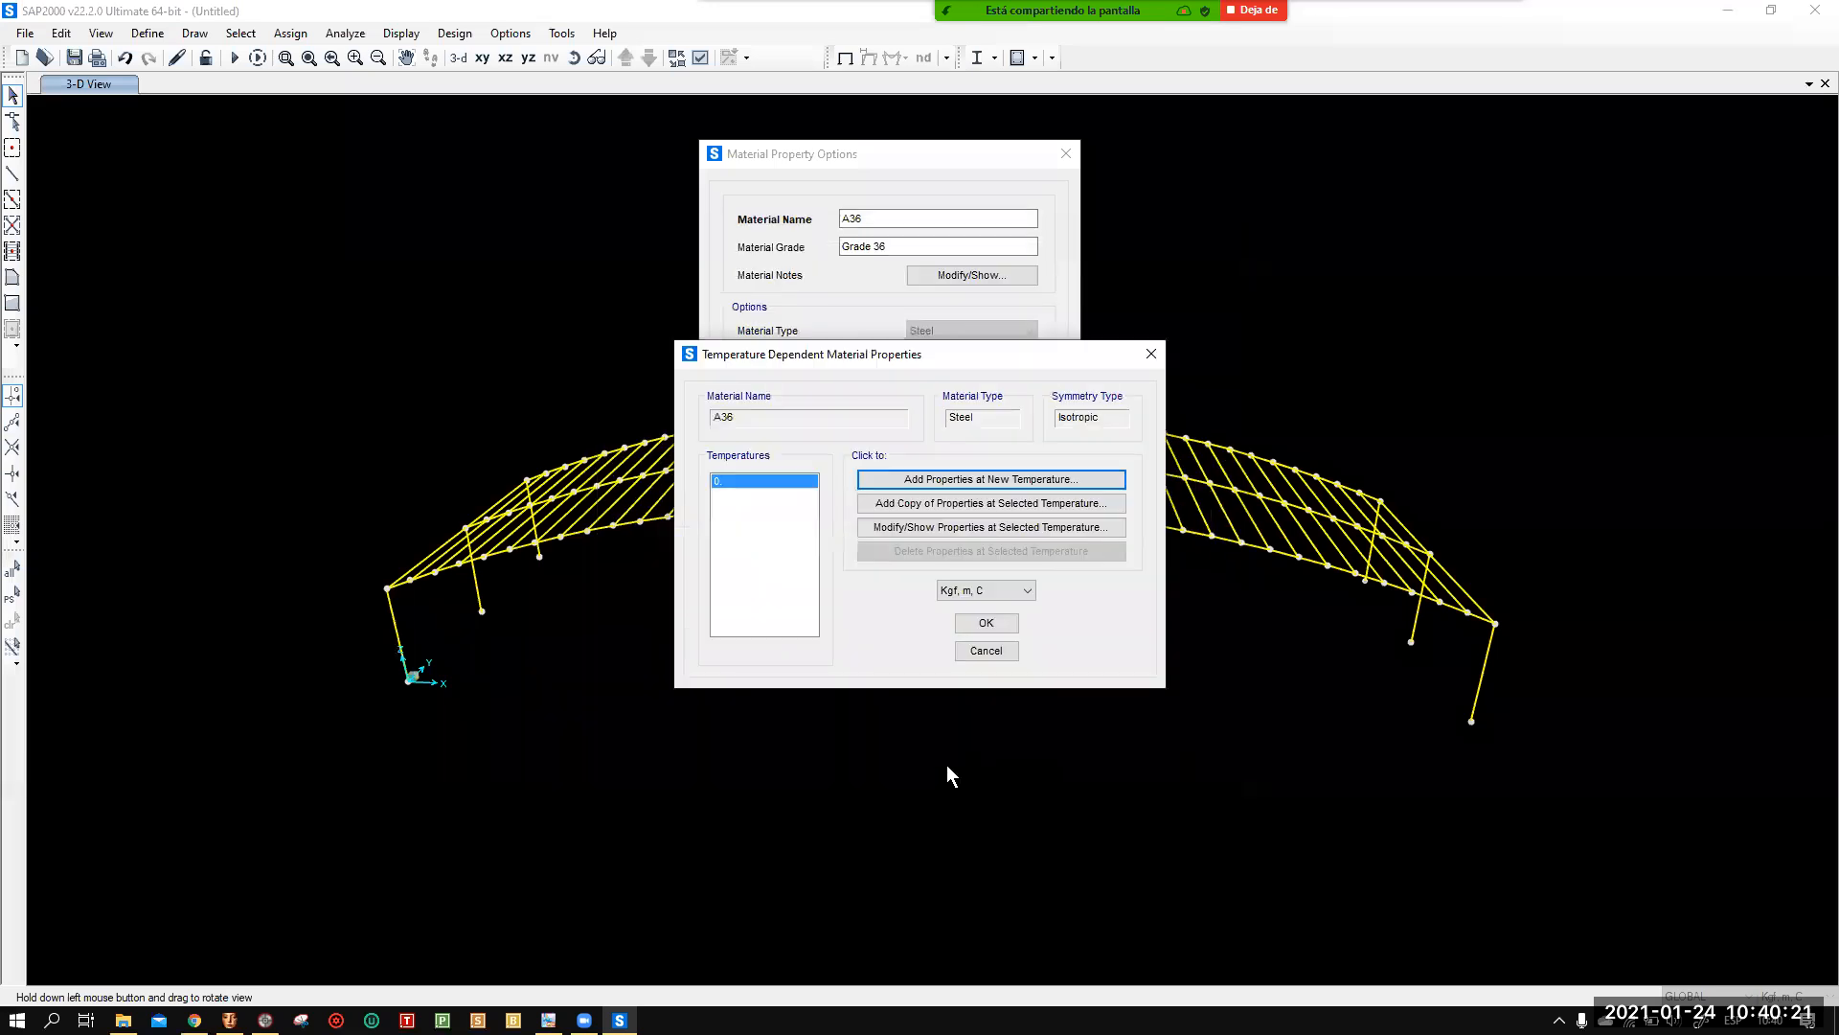
{"action": "left_click", "coordinate": [996, 654]}
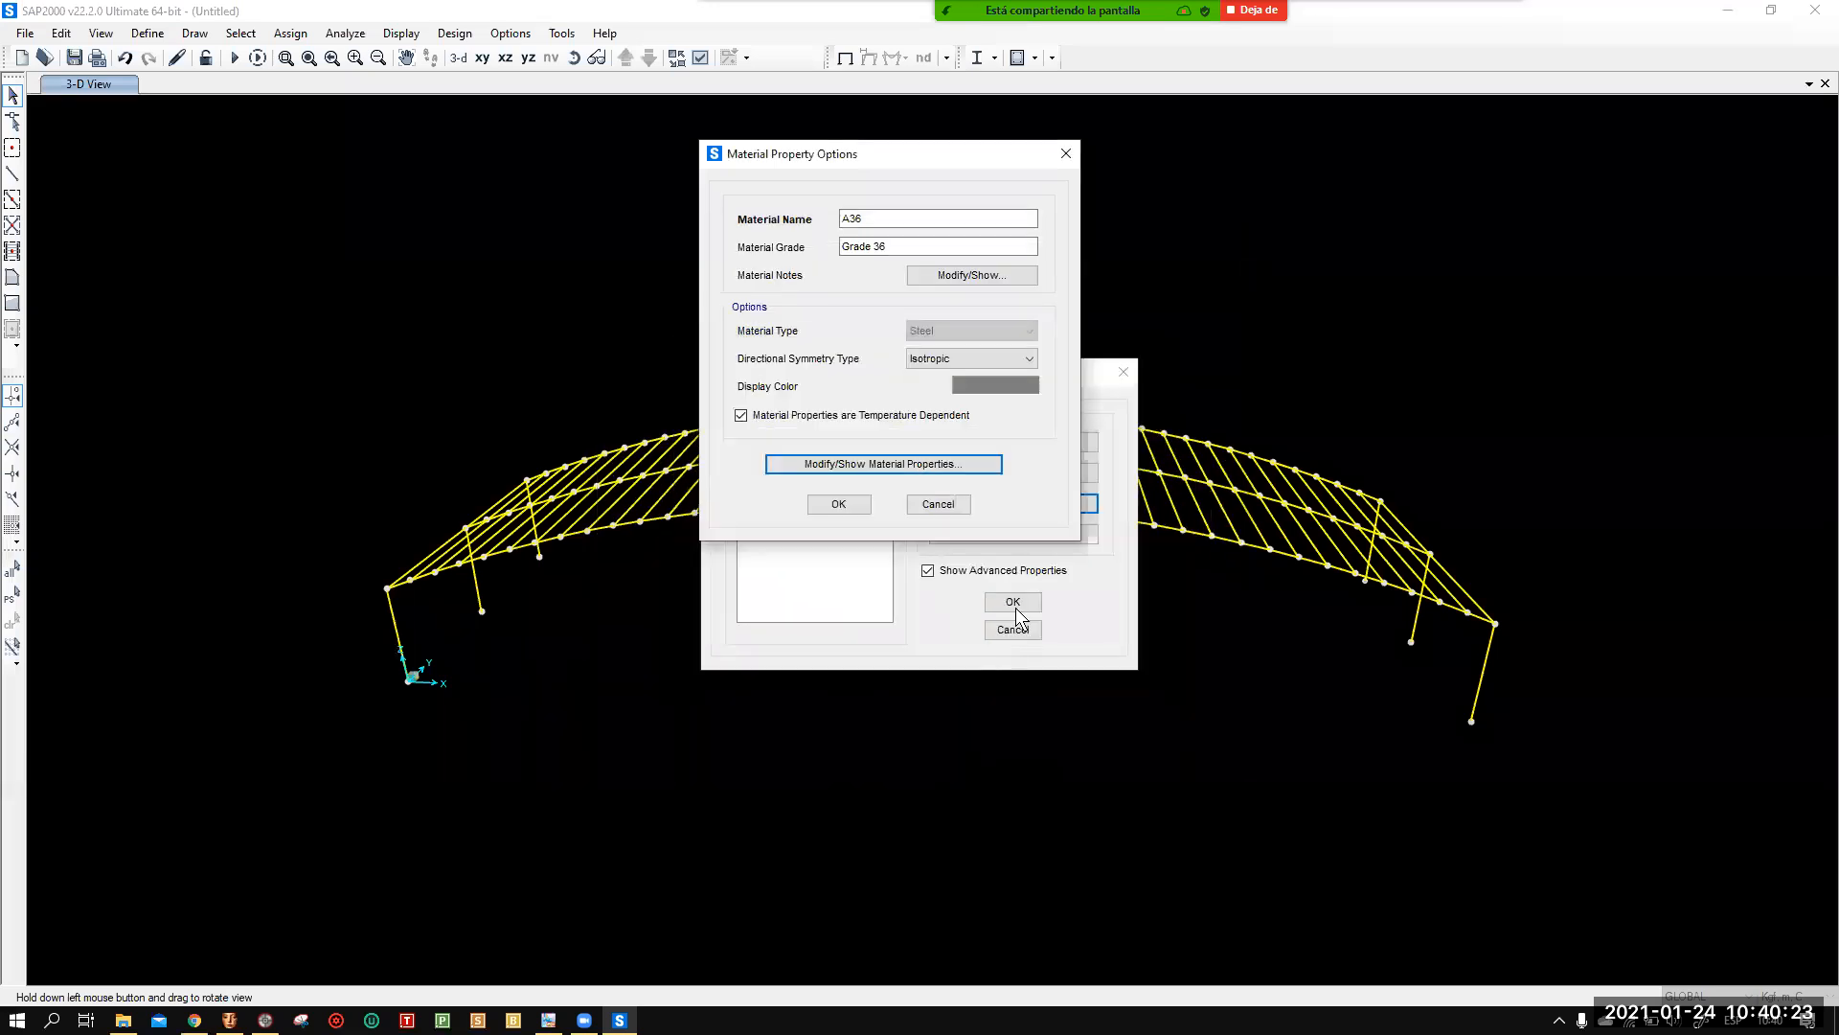
{"action": "left_click", "coordinate": [945, 514]}
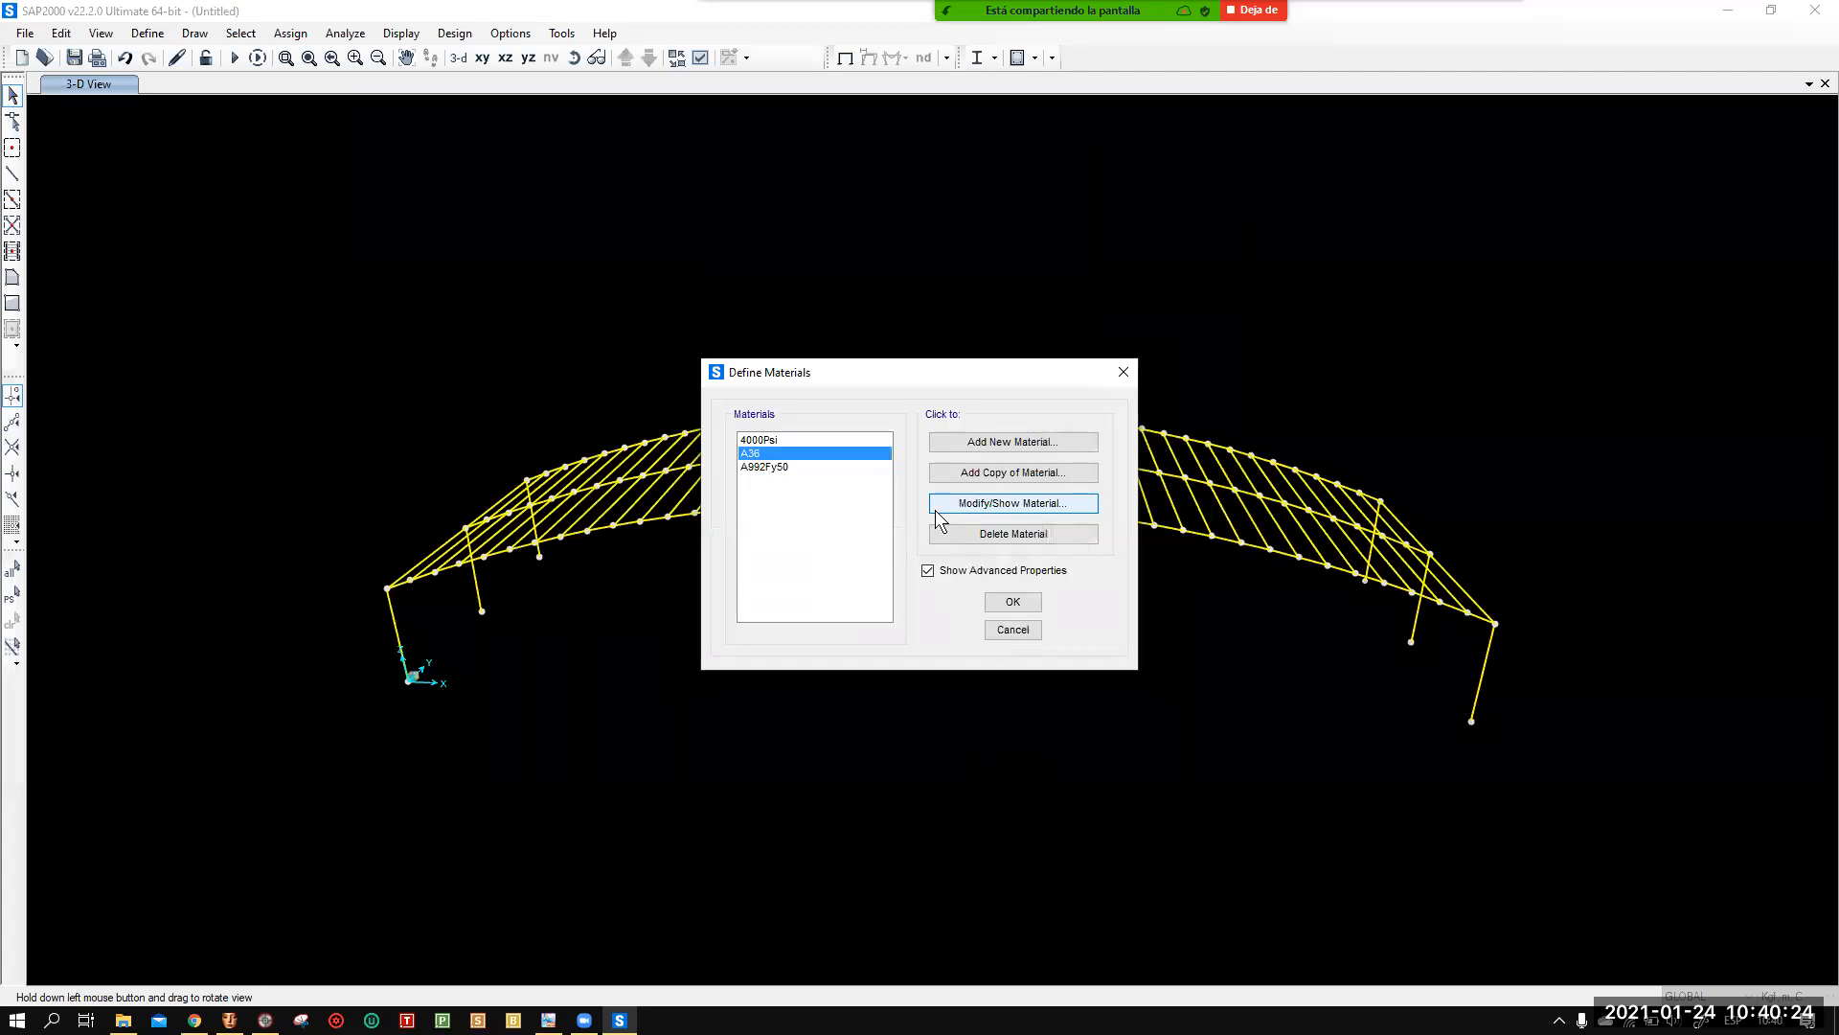
{"action": "left_click", "coordinate": [1025, 628]}
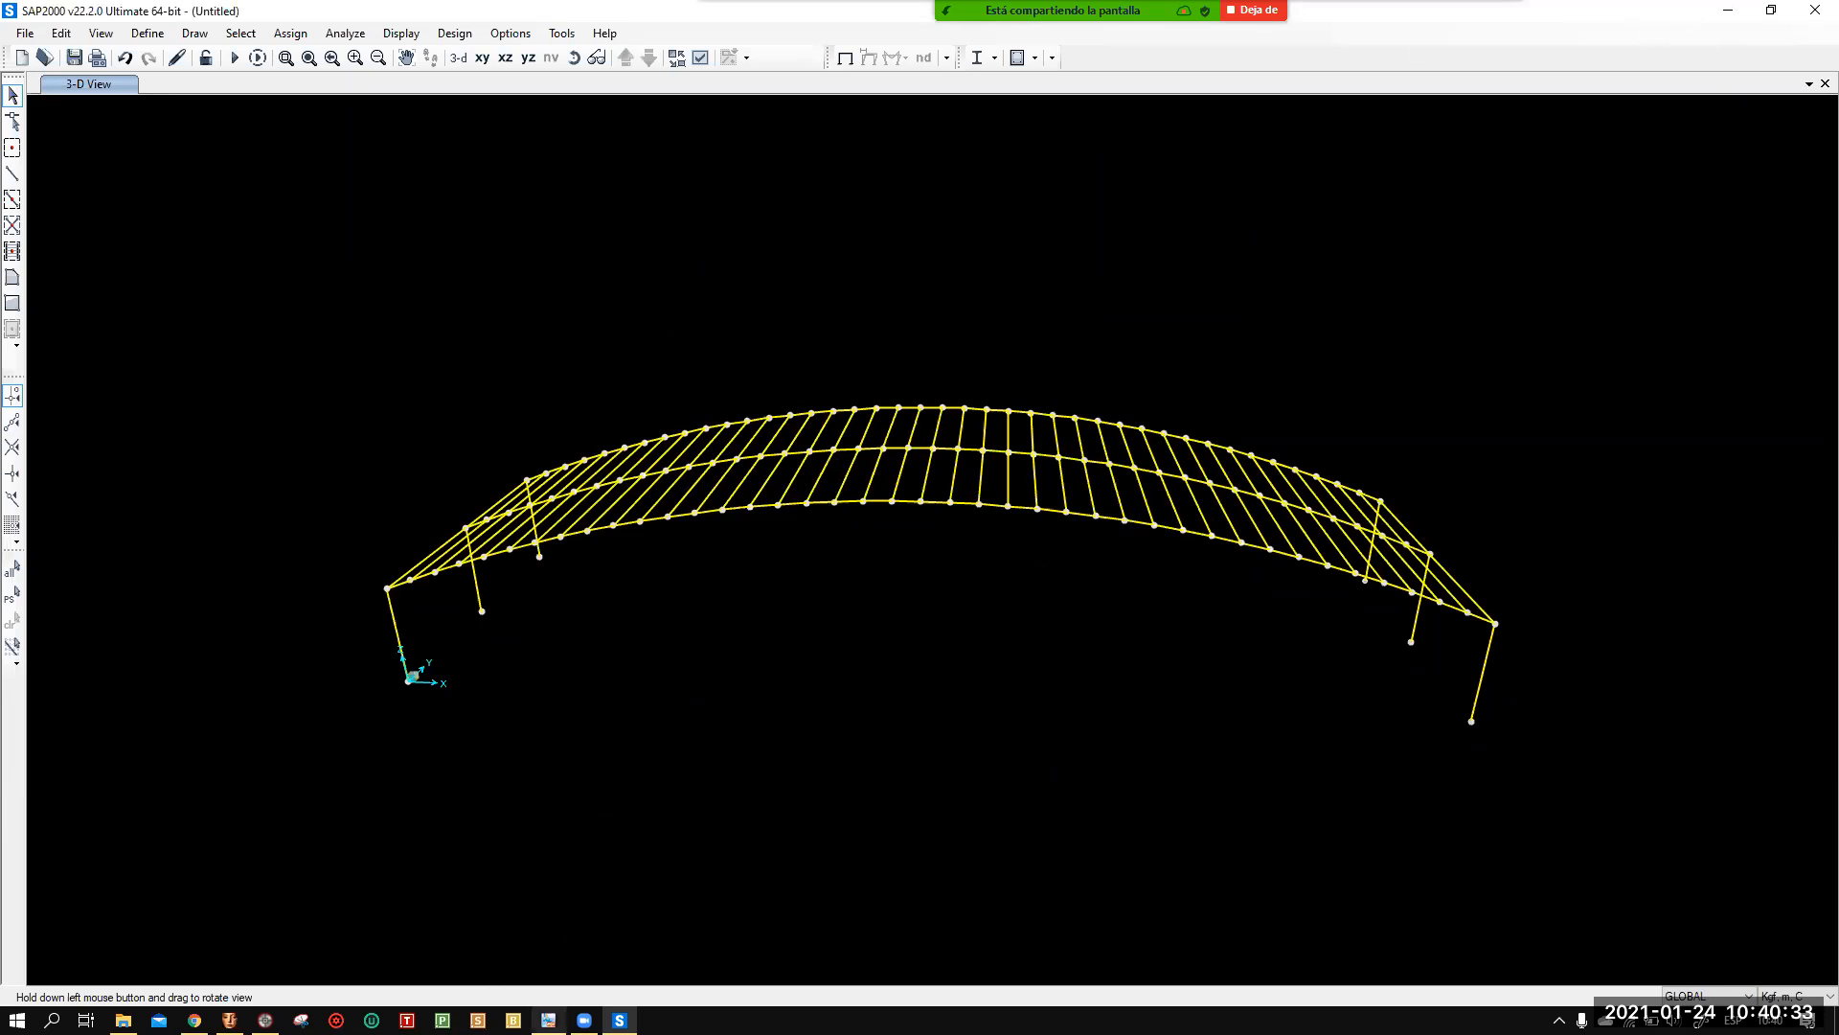
{"action": "left_click", "coordinate": [266, 1020]}
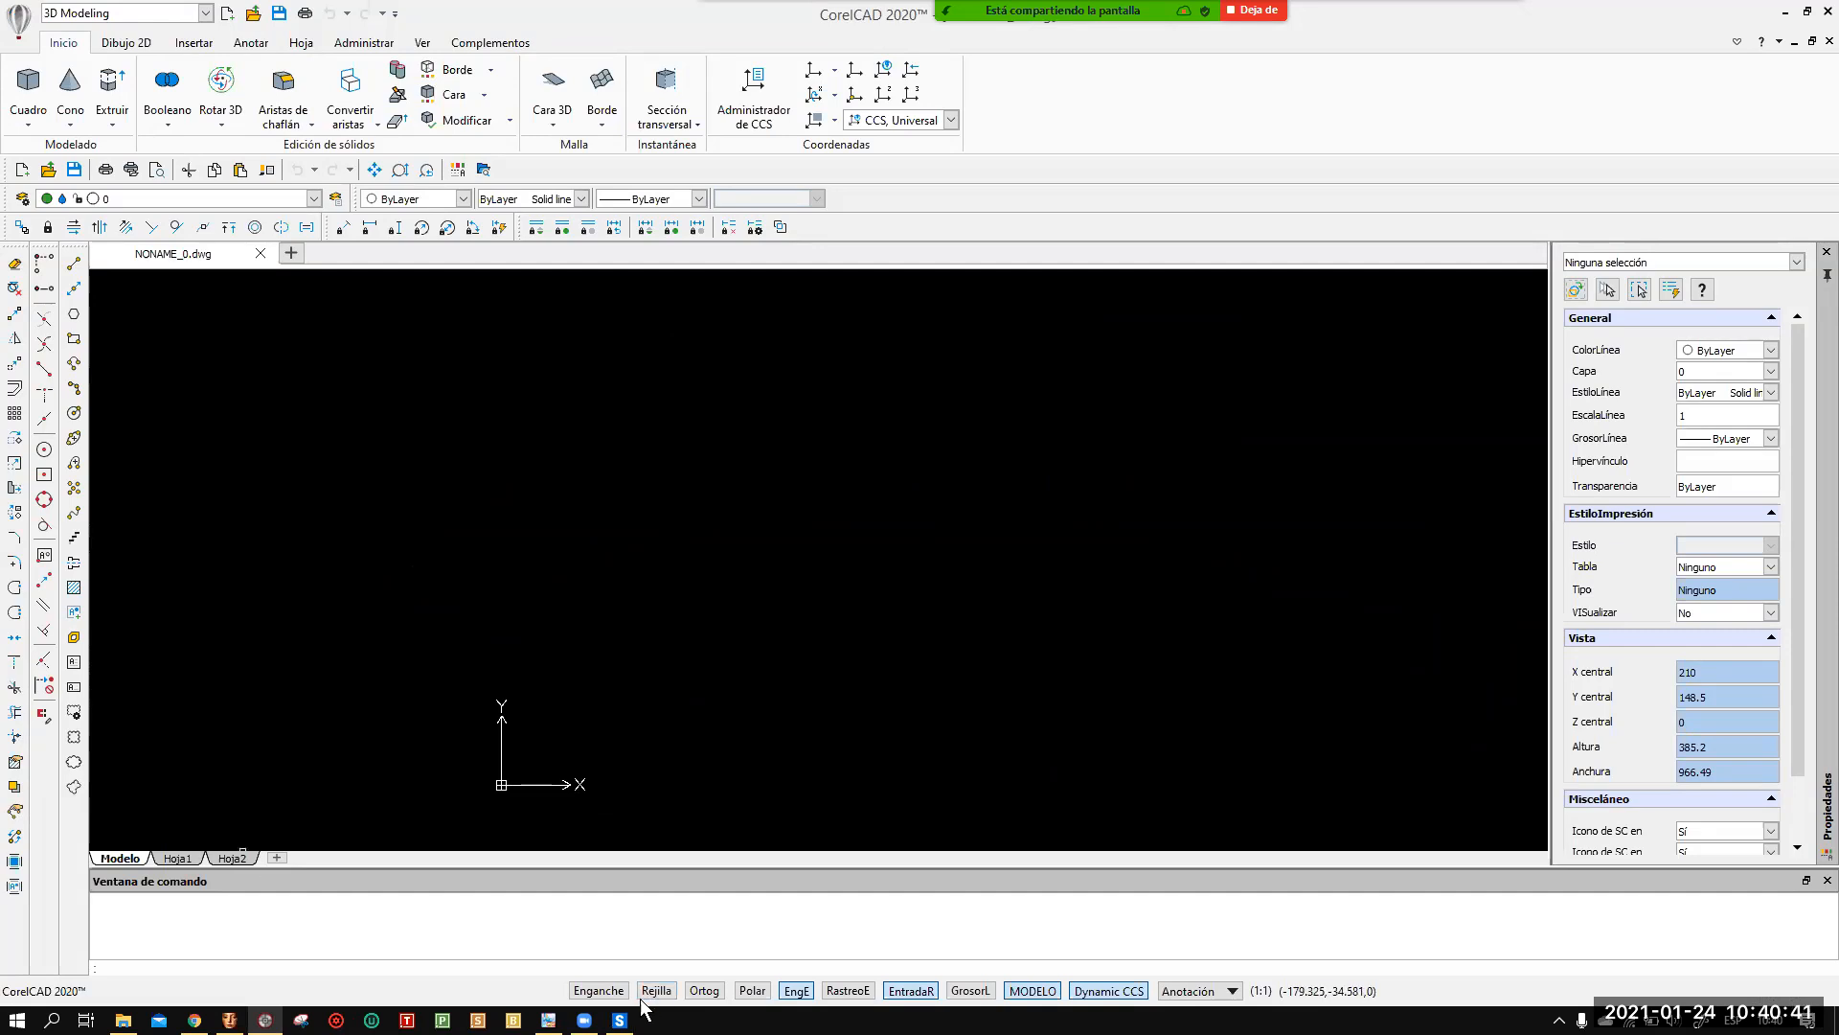
{"action": "left_click", "coordinate": [619, 1019]}
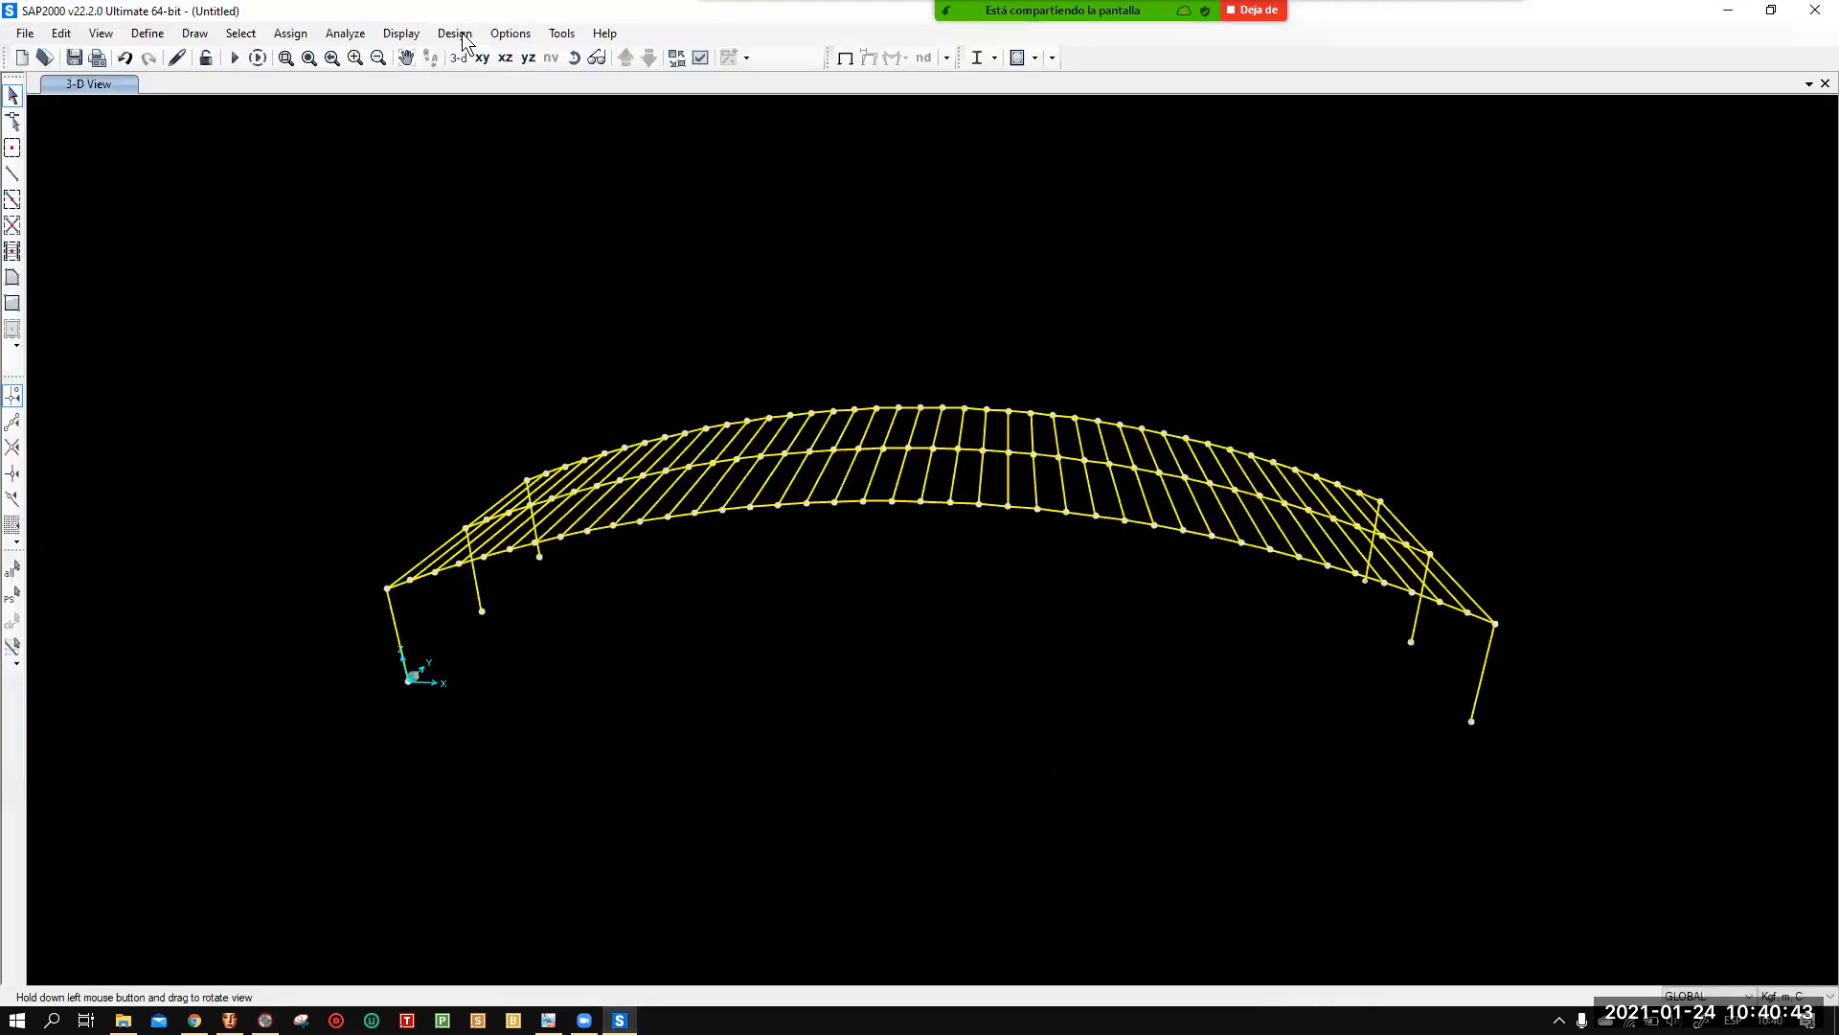
{"action": "left_click_drag", "start_coordinate": [866, 657], "coordinate": [967, 718]}
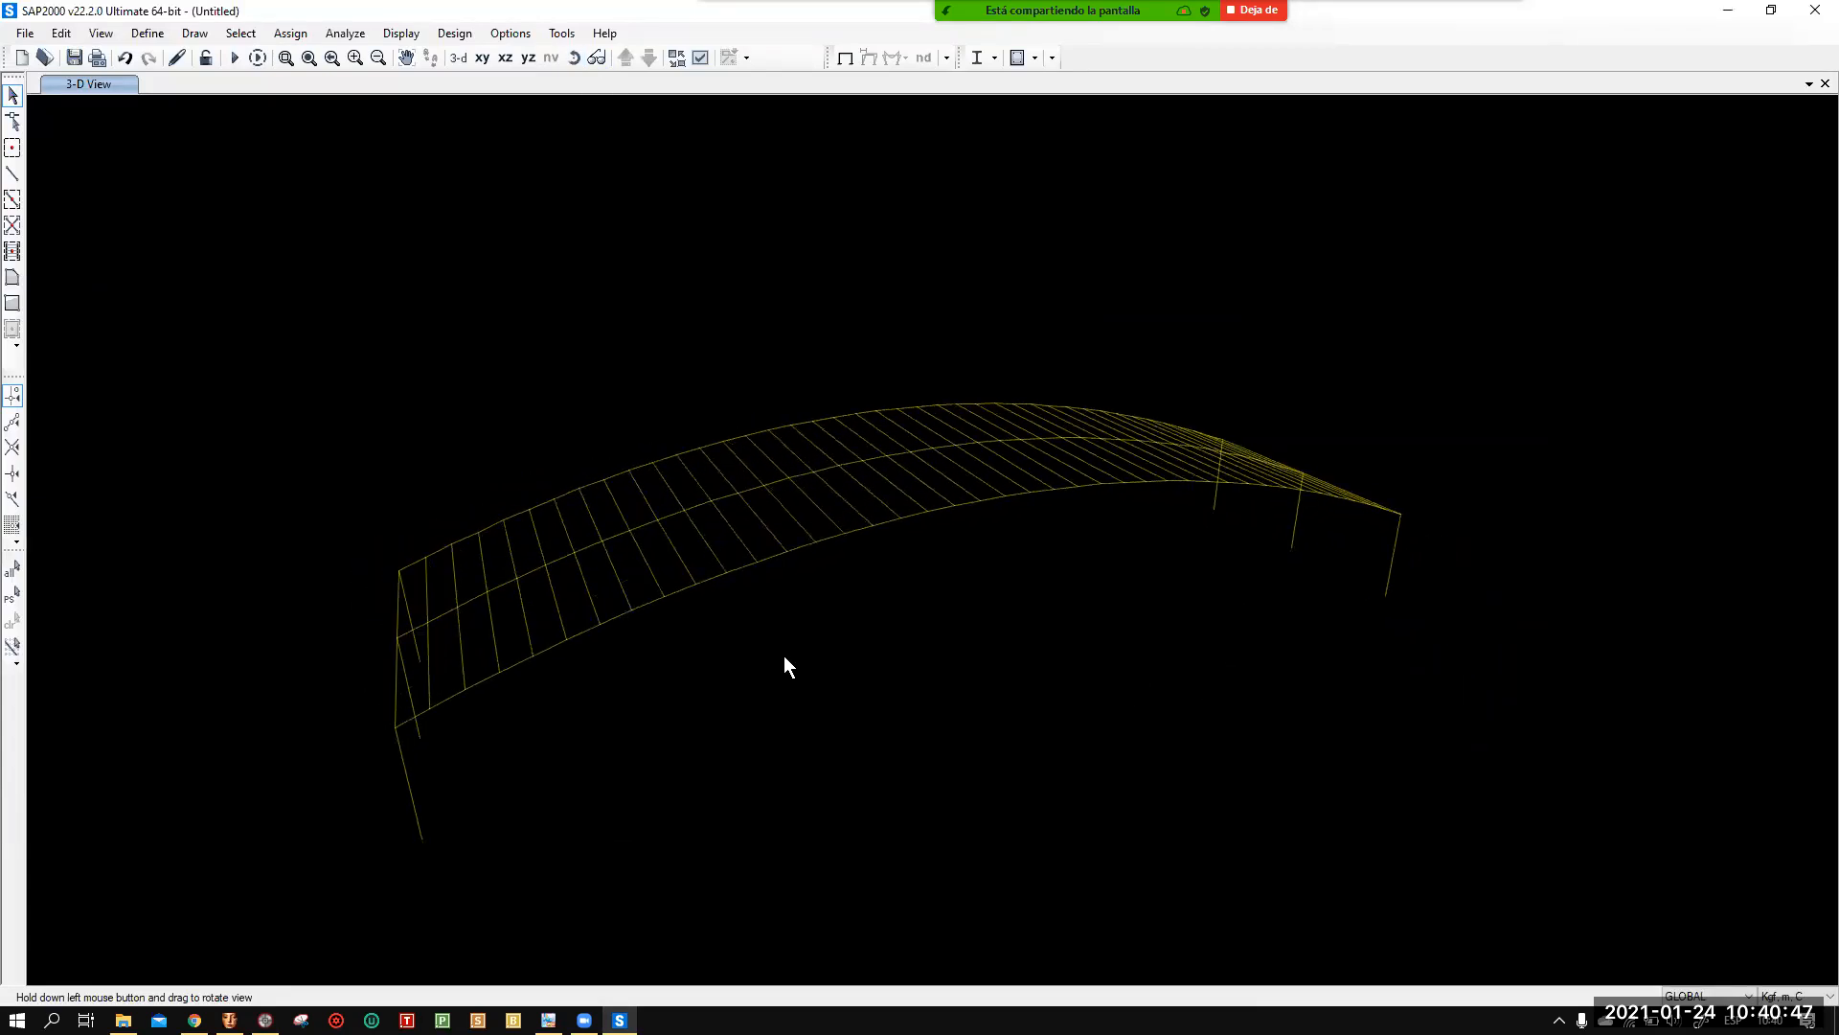
{"action": "left_click_drag", "start_coordinate": [783, 655], "coordinate": [858, 575]}
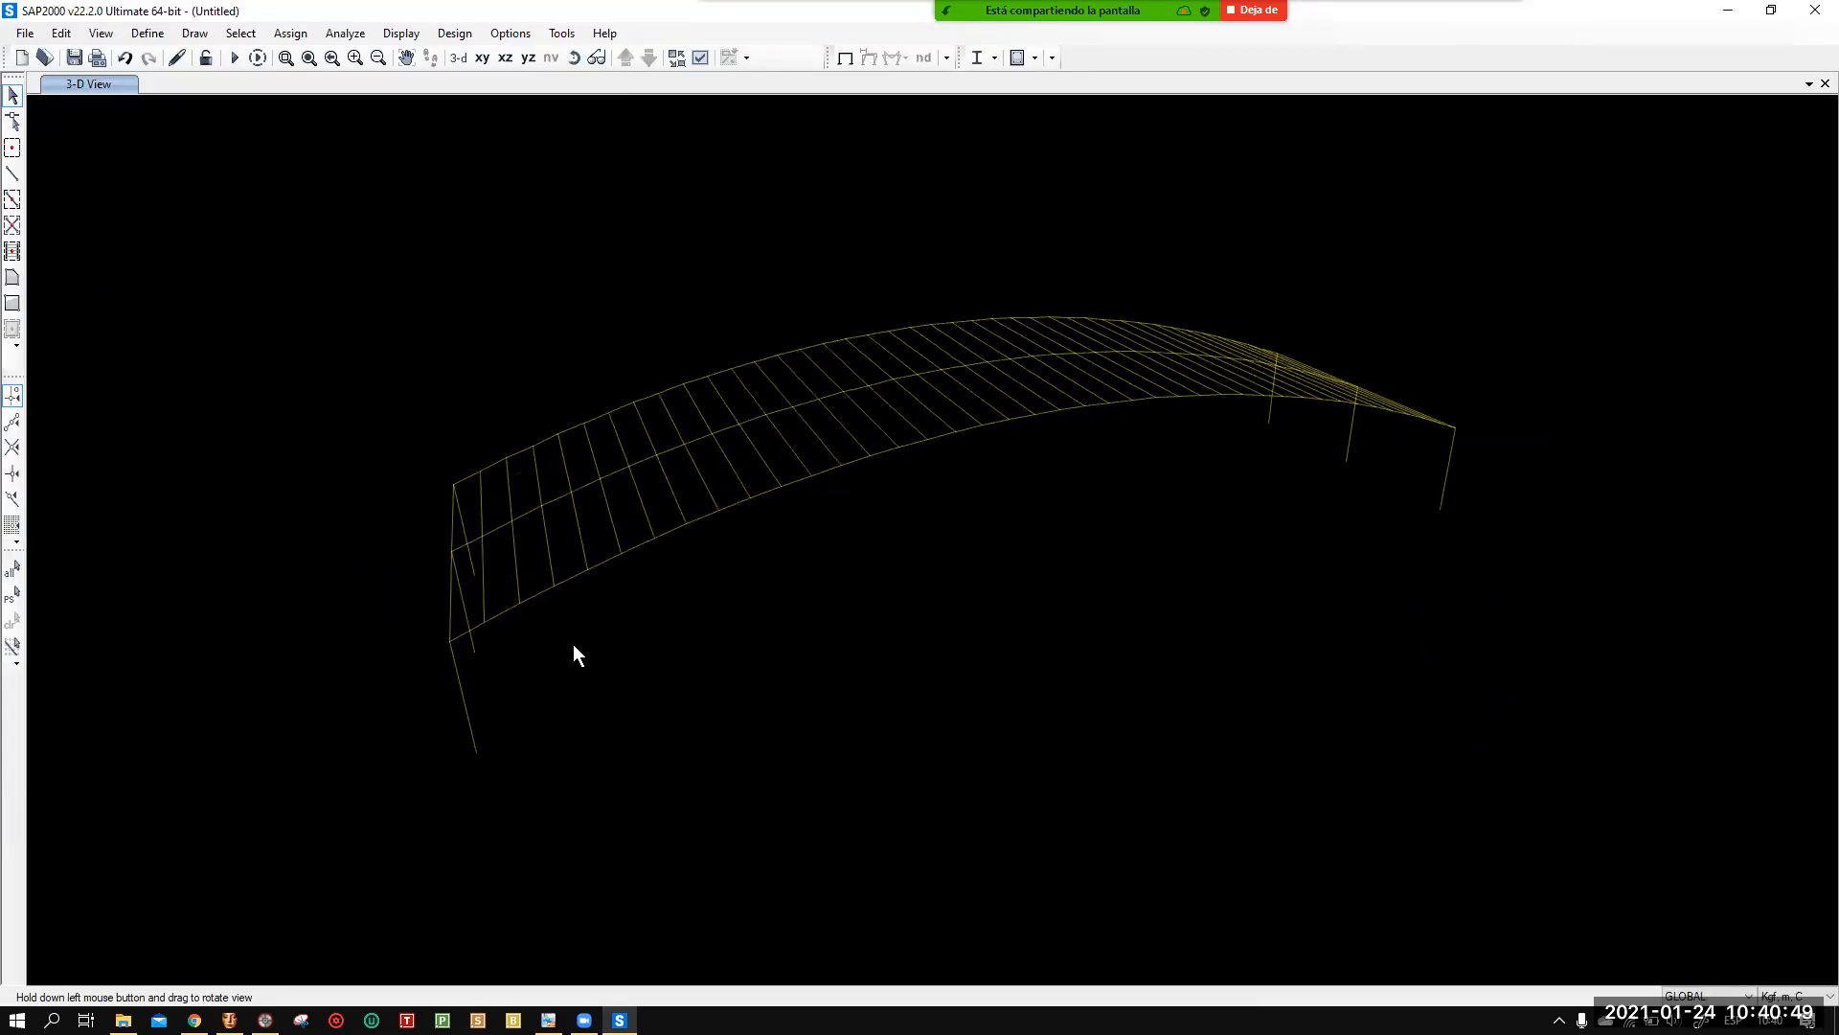
{"action": "key", "text": "Escape"}
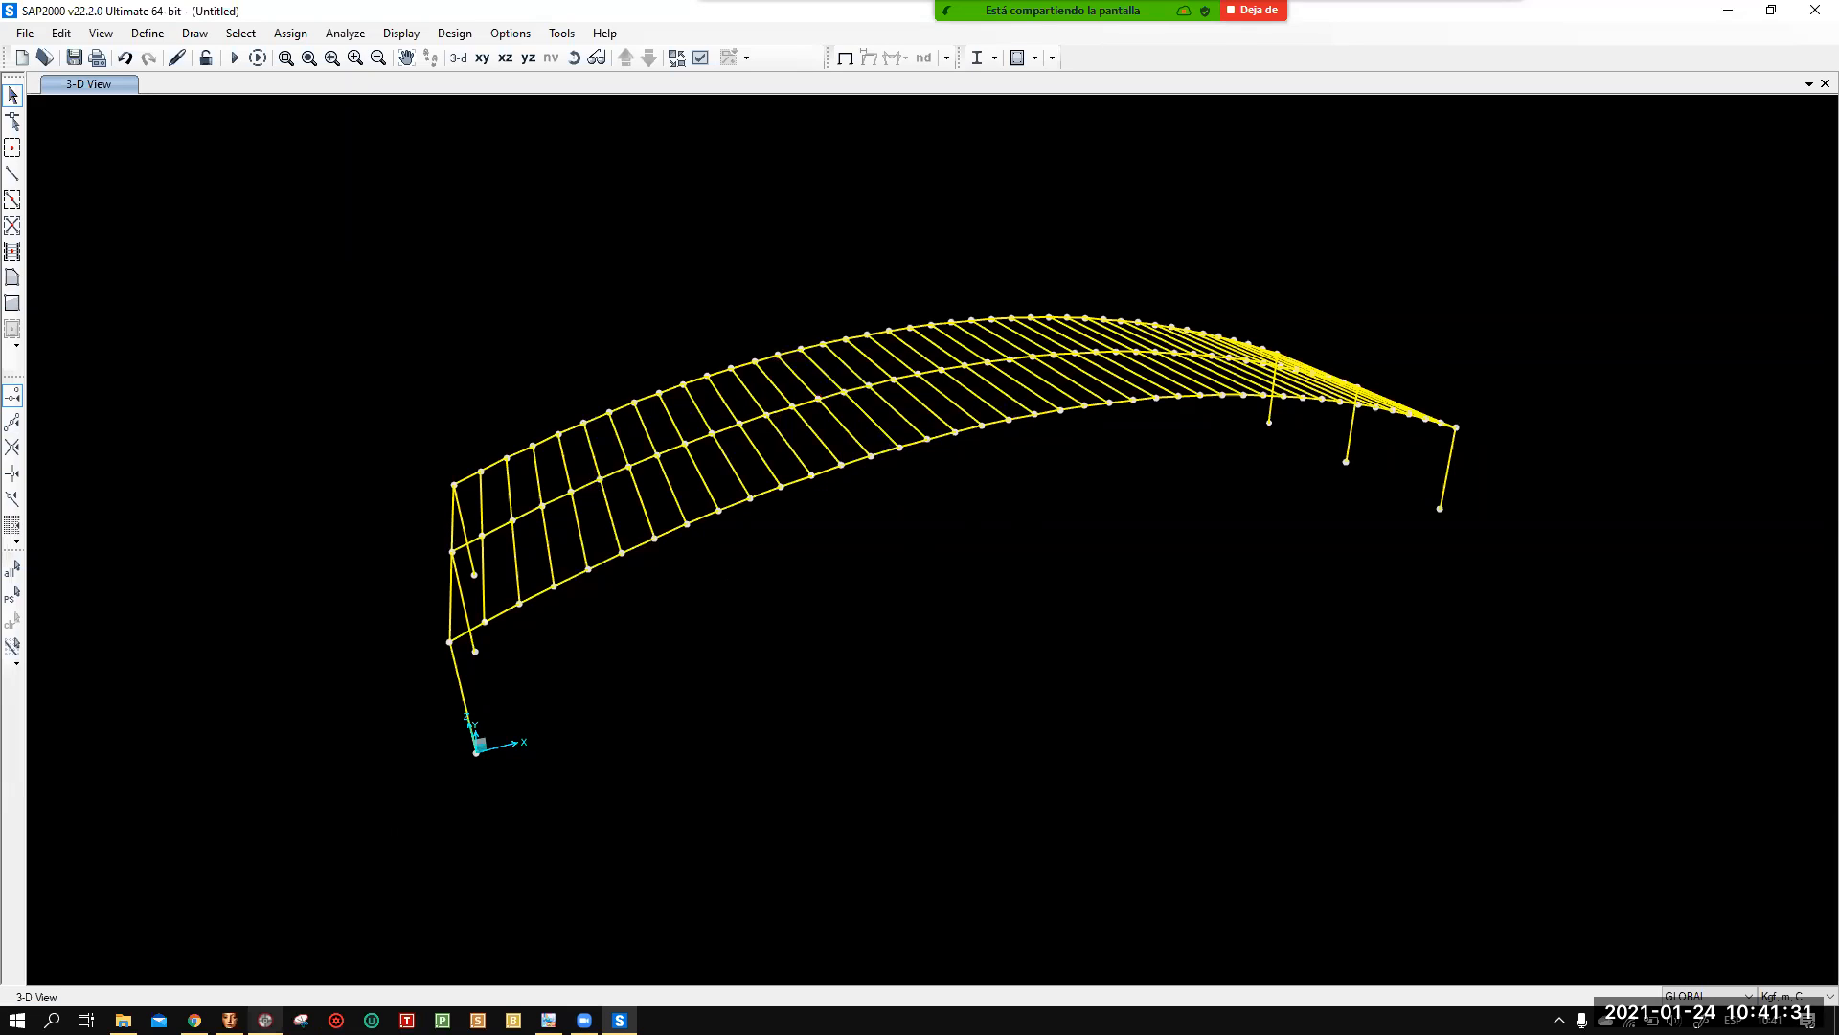
Switch to the empty NONAME_0.dwg drawing in CorelCAD and add a new layer with the default name.
{"action": "left_click", "coordinate": [265, 1020]}
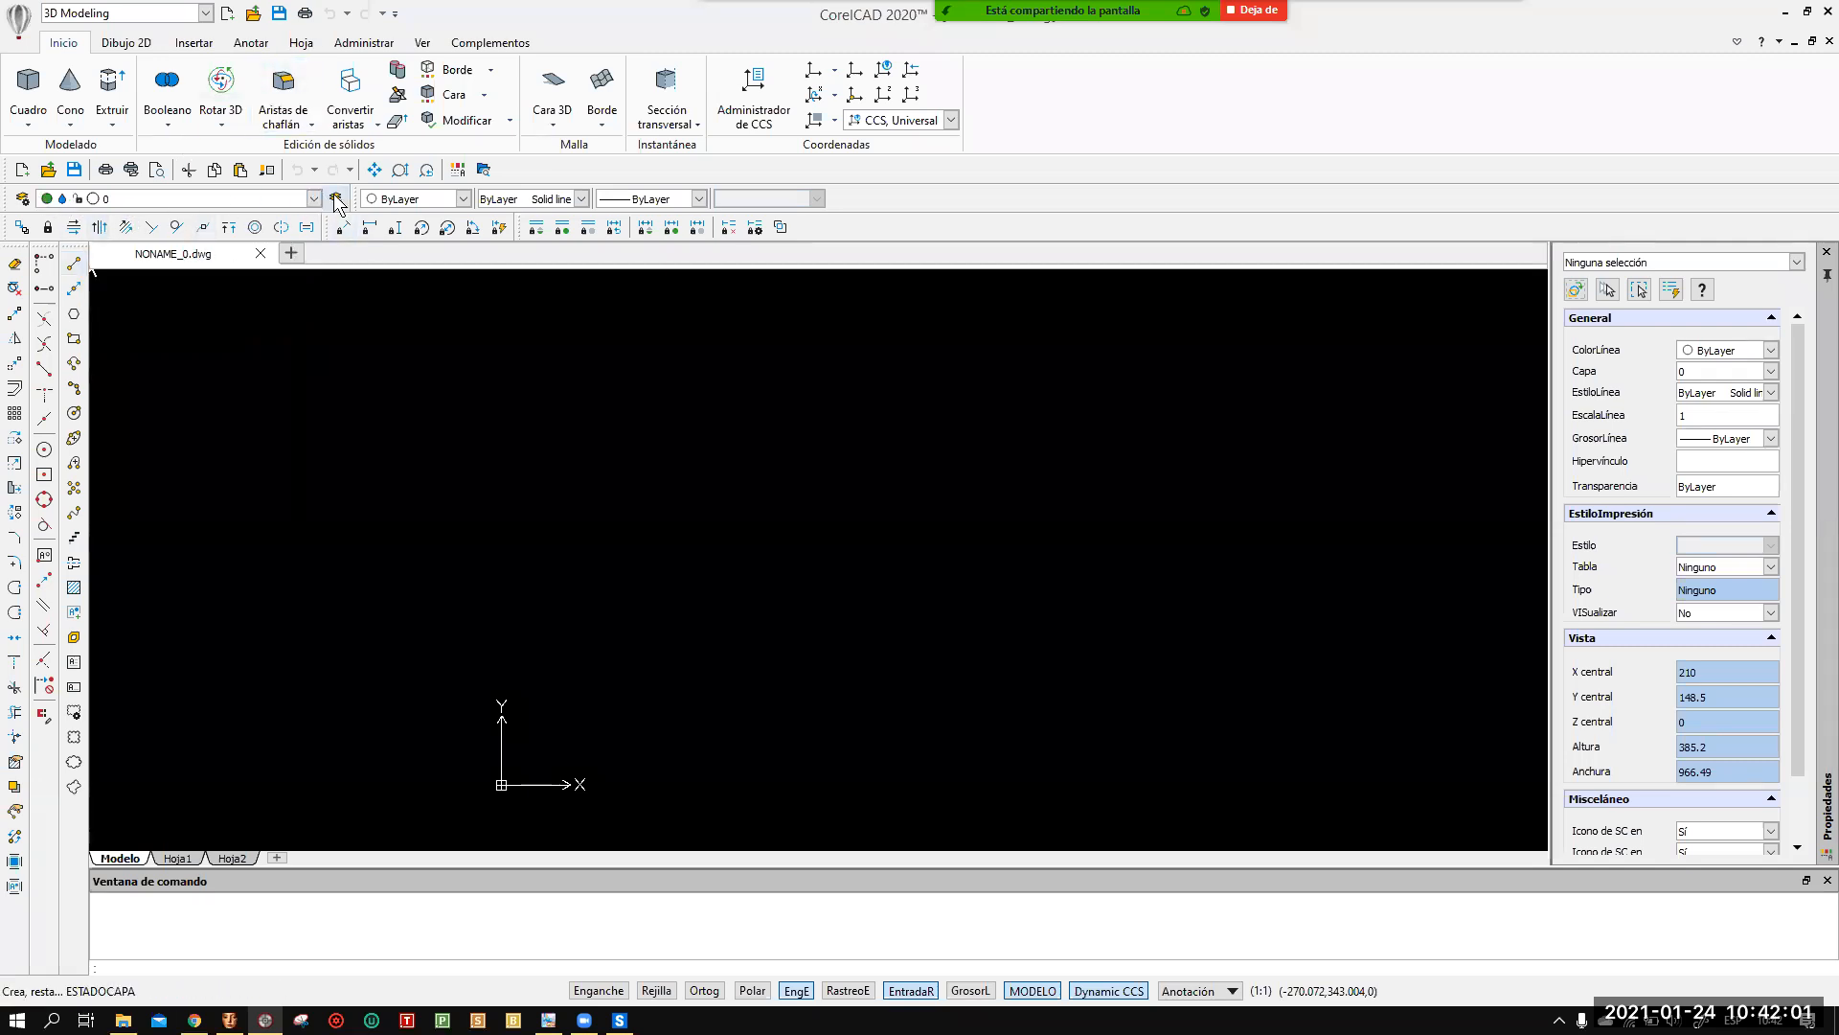
{"action": "left_click", "coordinate": [22, 199]}
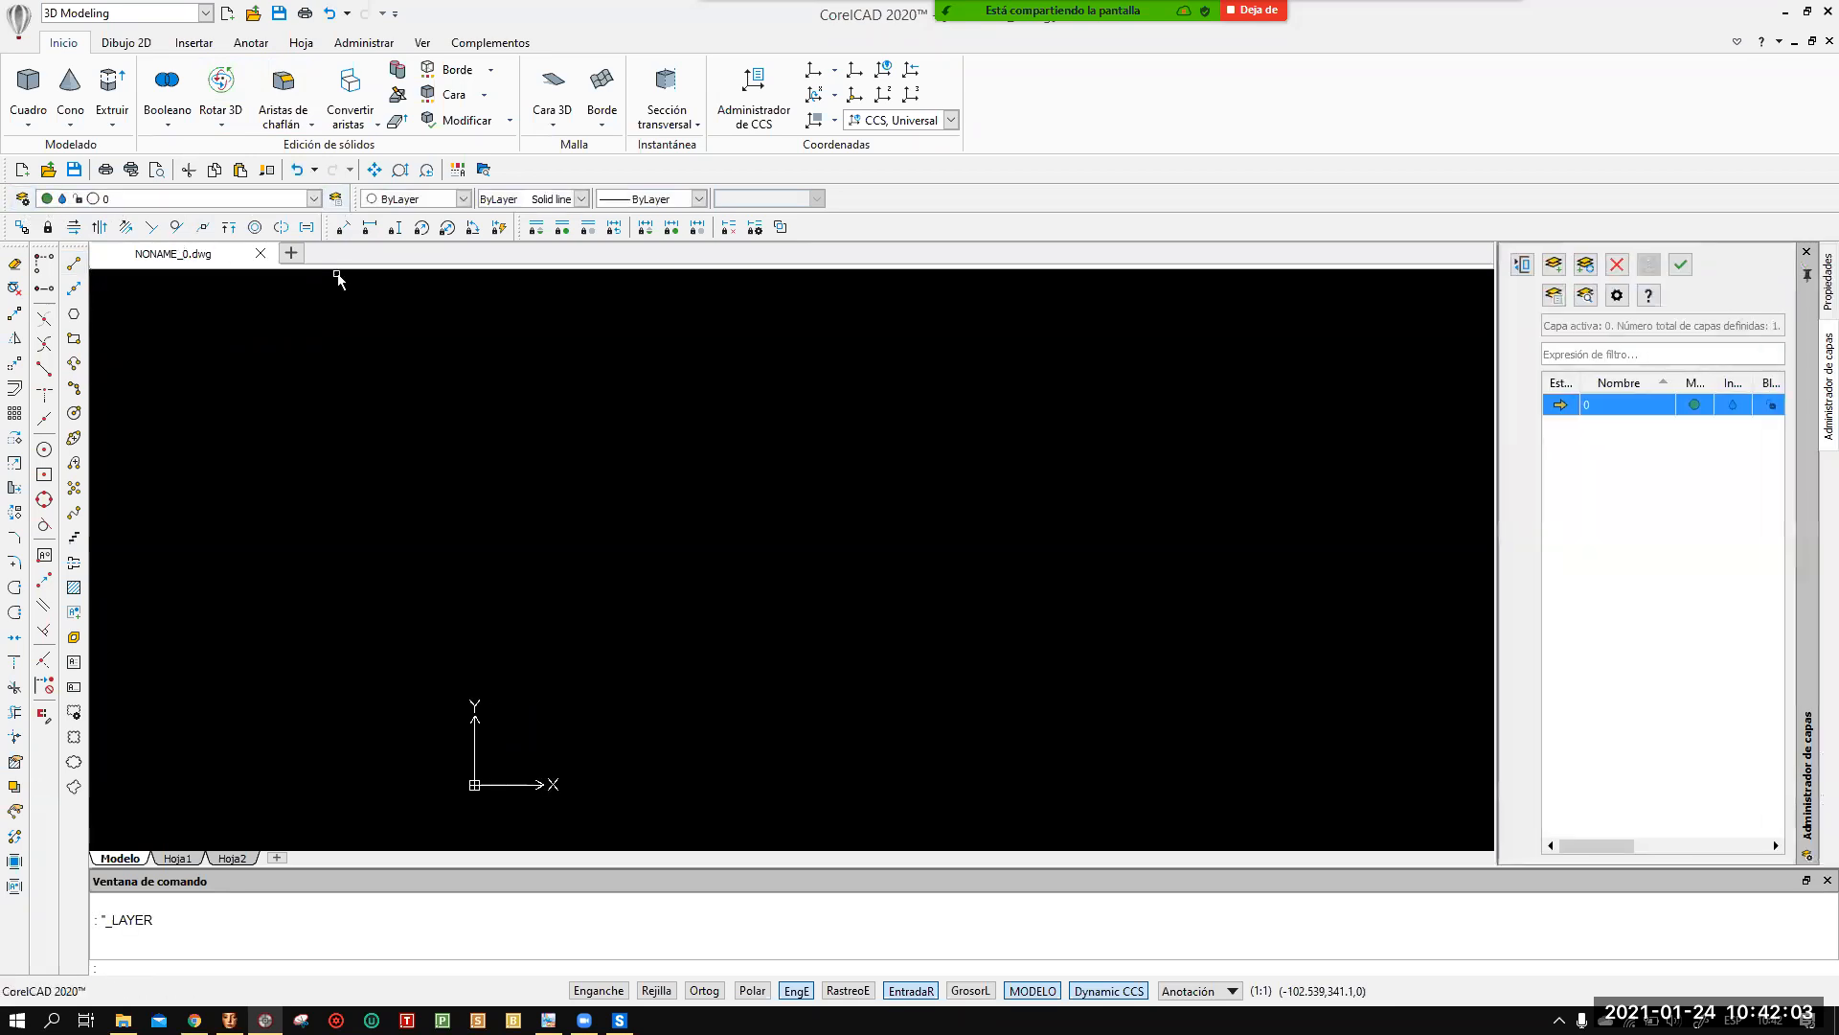
{"action": "left_click", "coordinate": [1554, 264]}
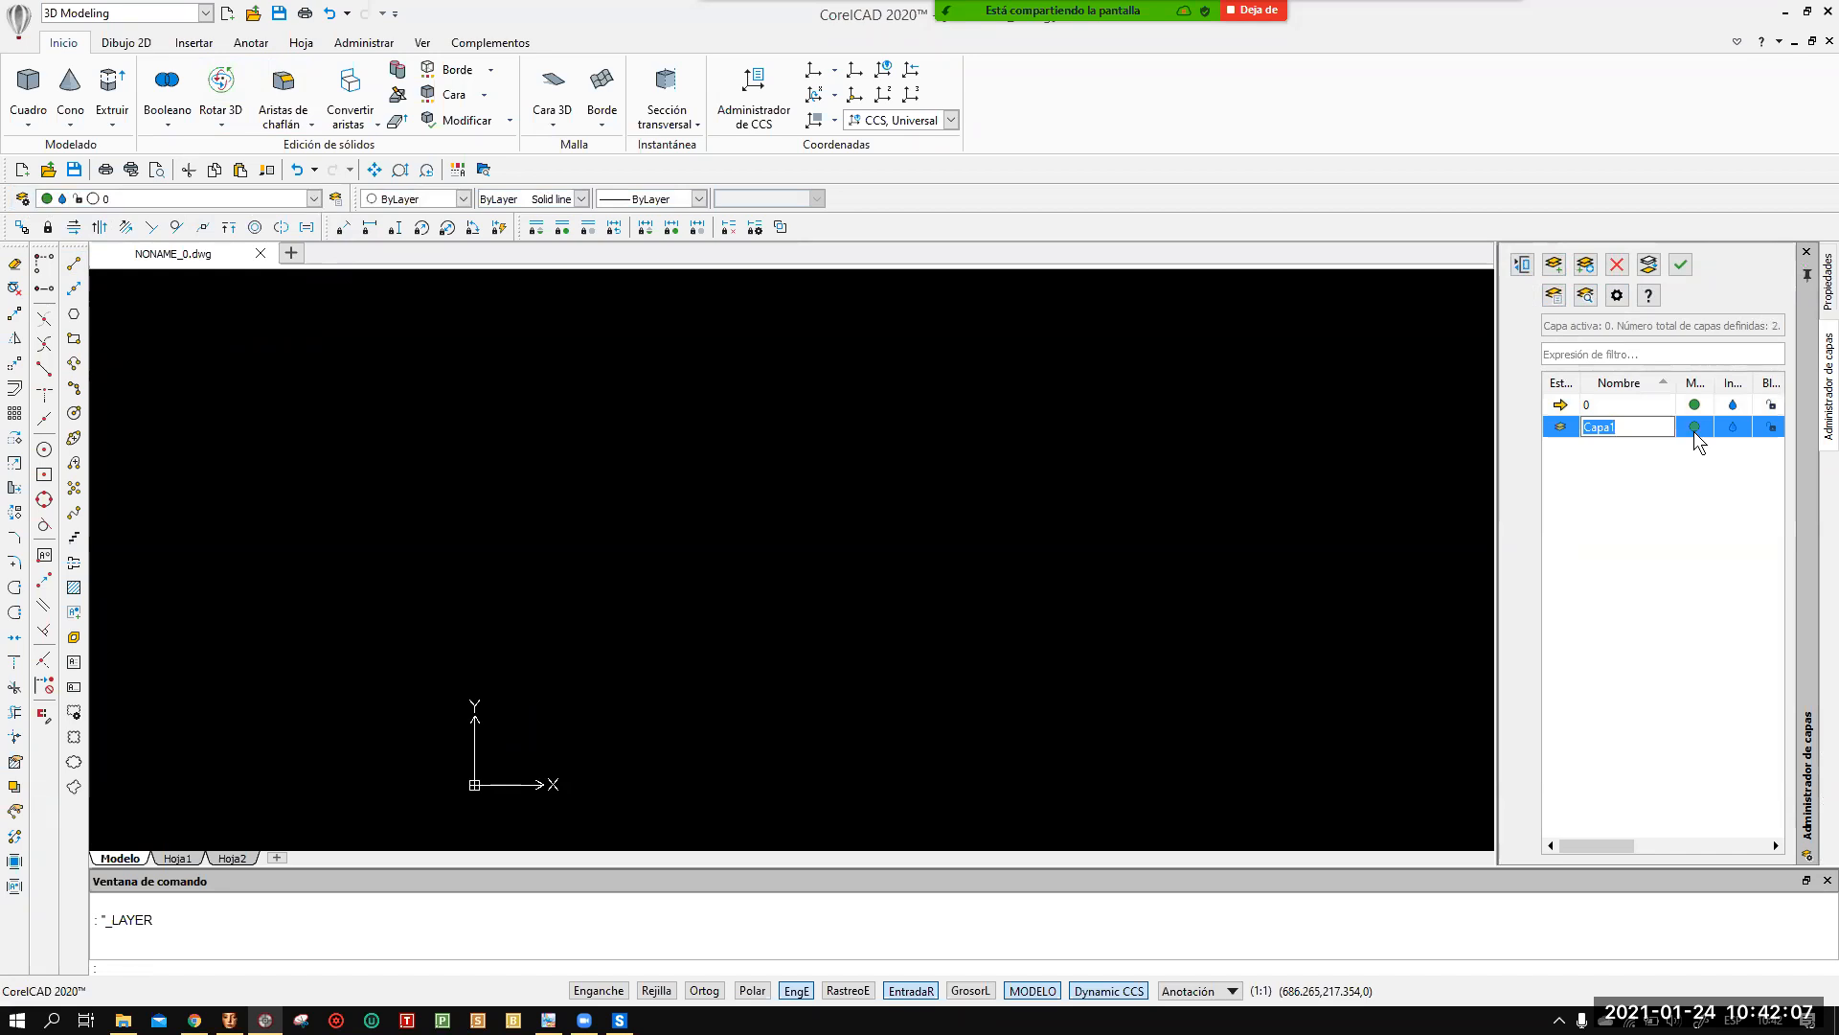
{"action": "key", "text": "Return"}
{"action": "left_click", "coordinate": [1730, 433]}
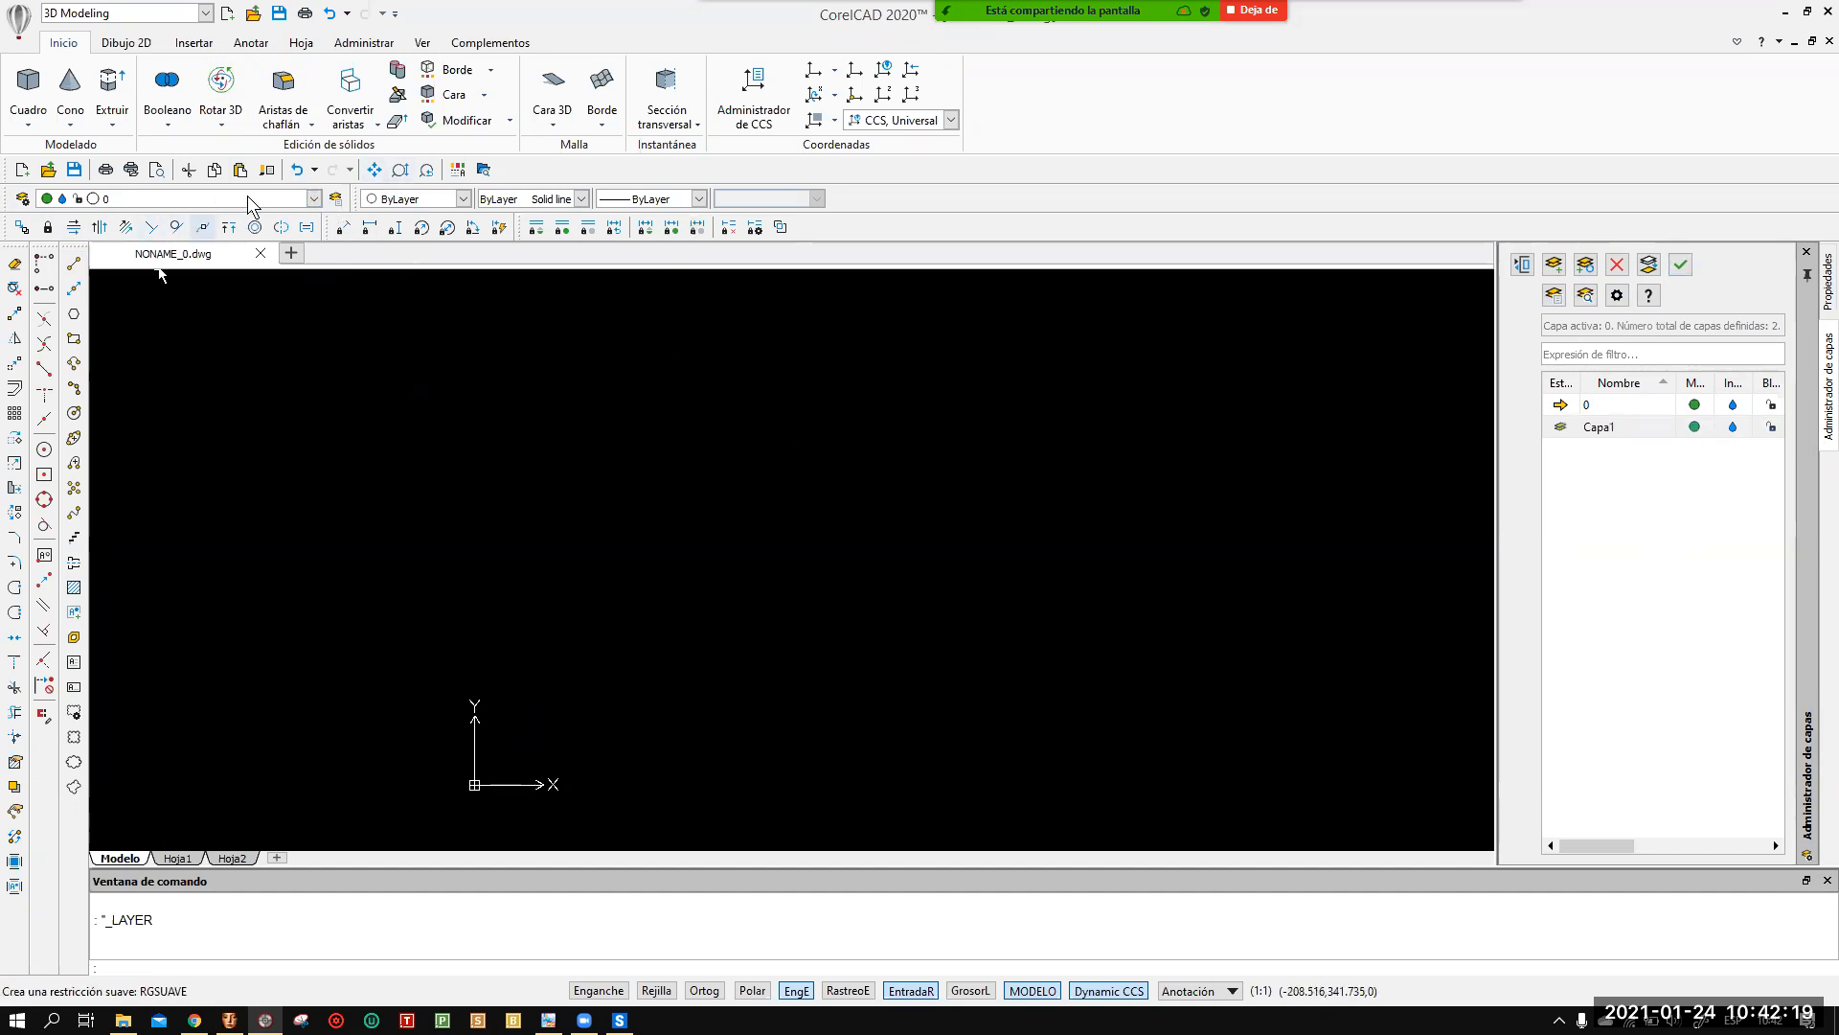
Make the new layer active and set the current line colour to Verde.
{"action": "left_click", "coordinate": [305, 199]}
{"action": "left_click", "coordinate": [223, 235]}
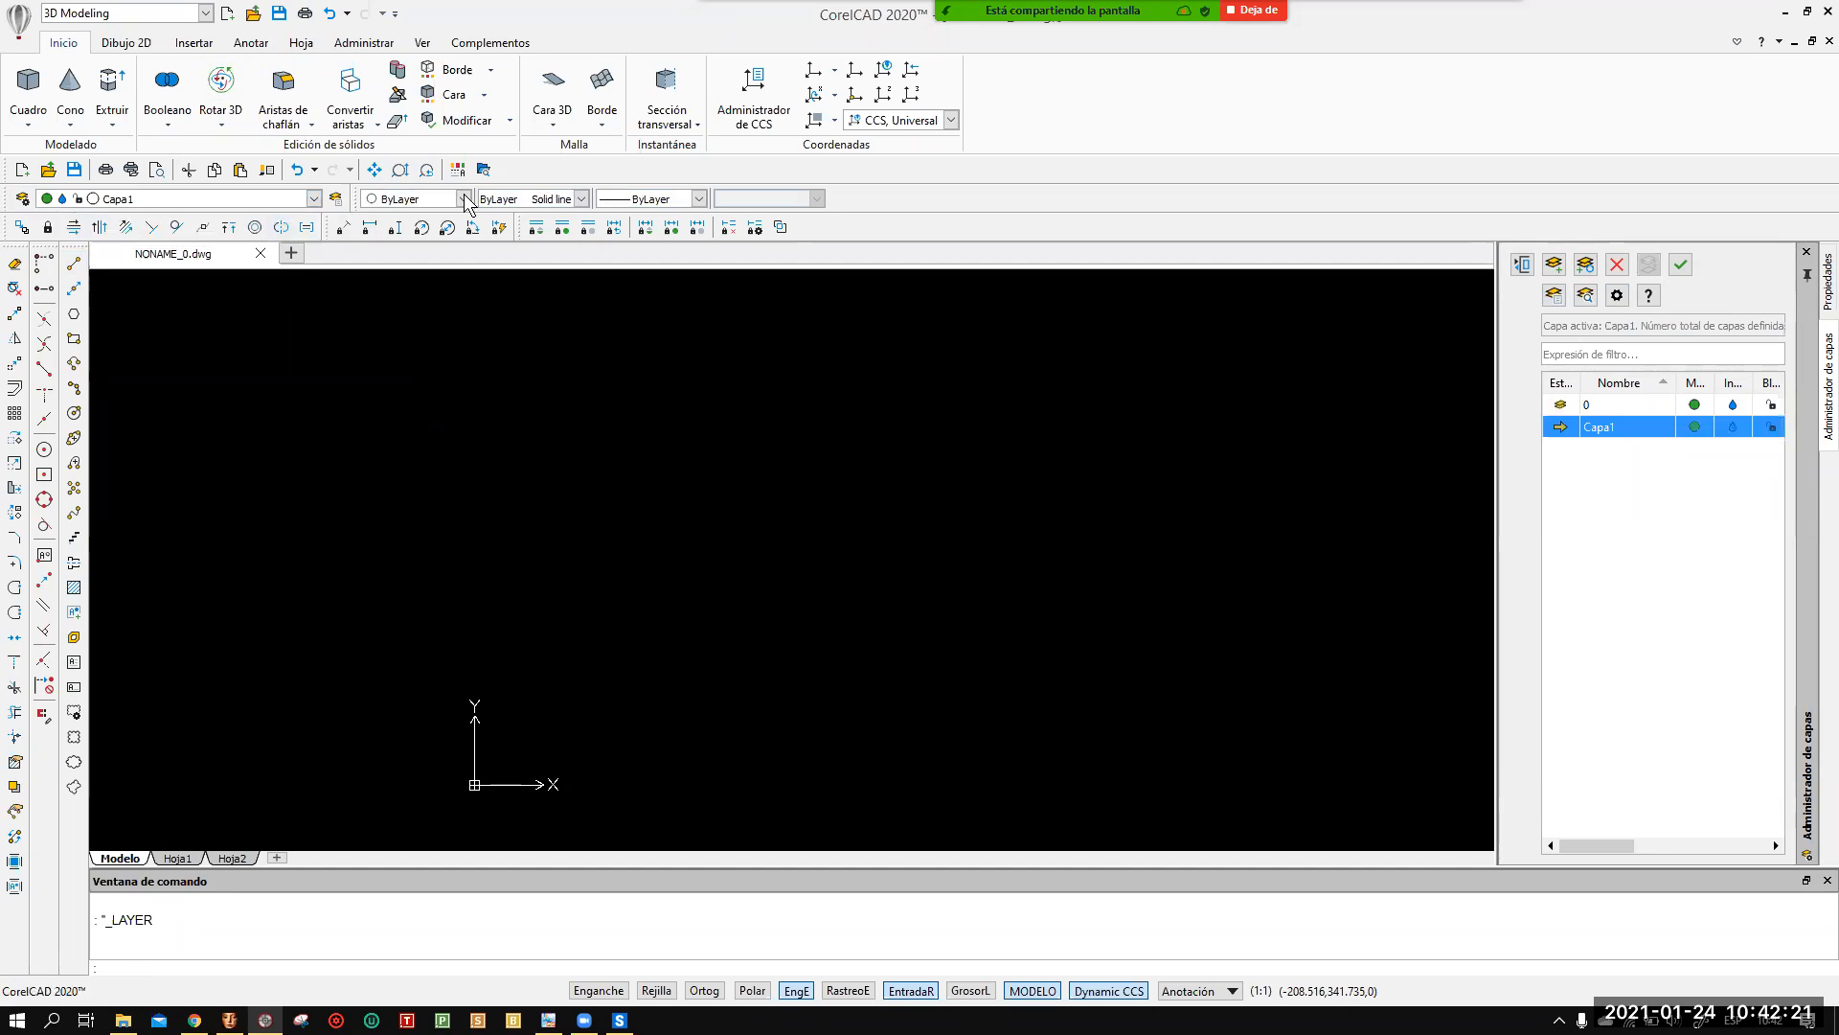
{"action": "left_click", "coordinate": [463, 199]}
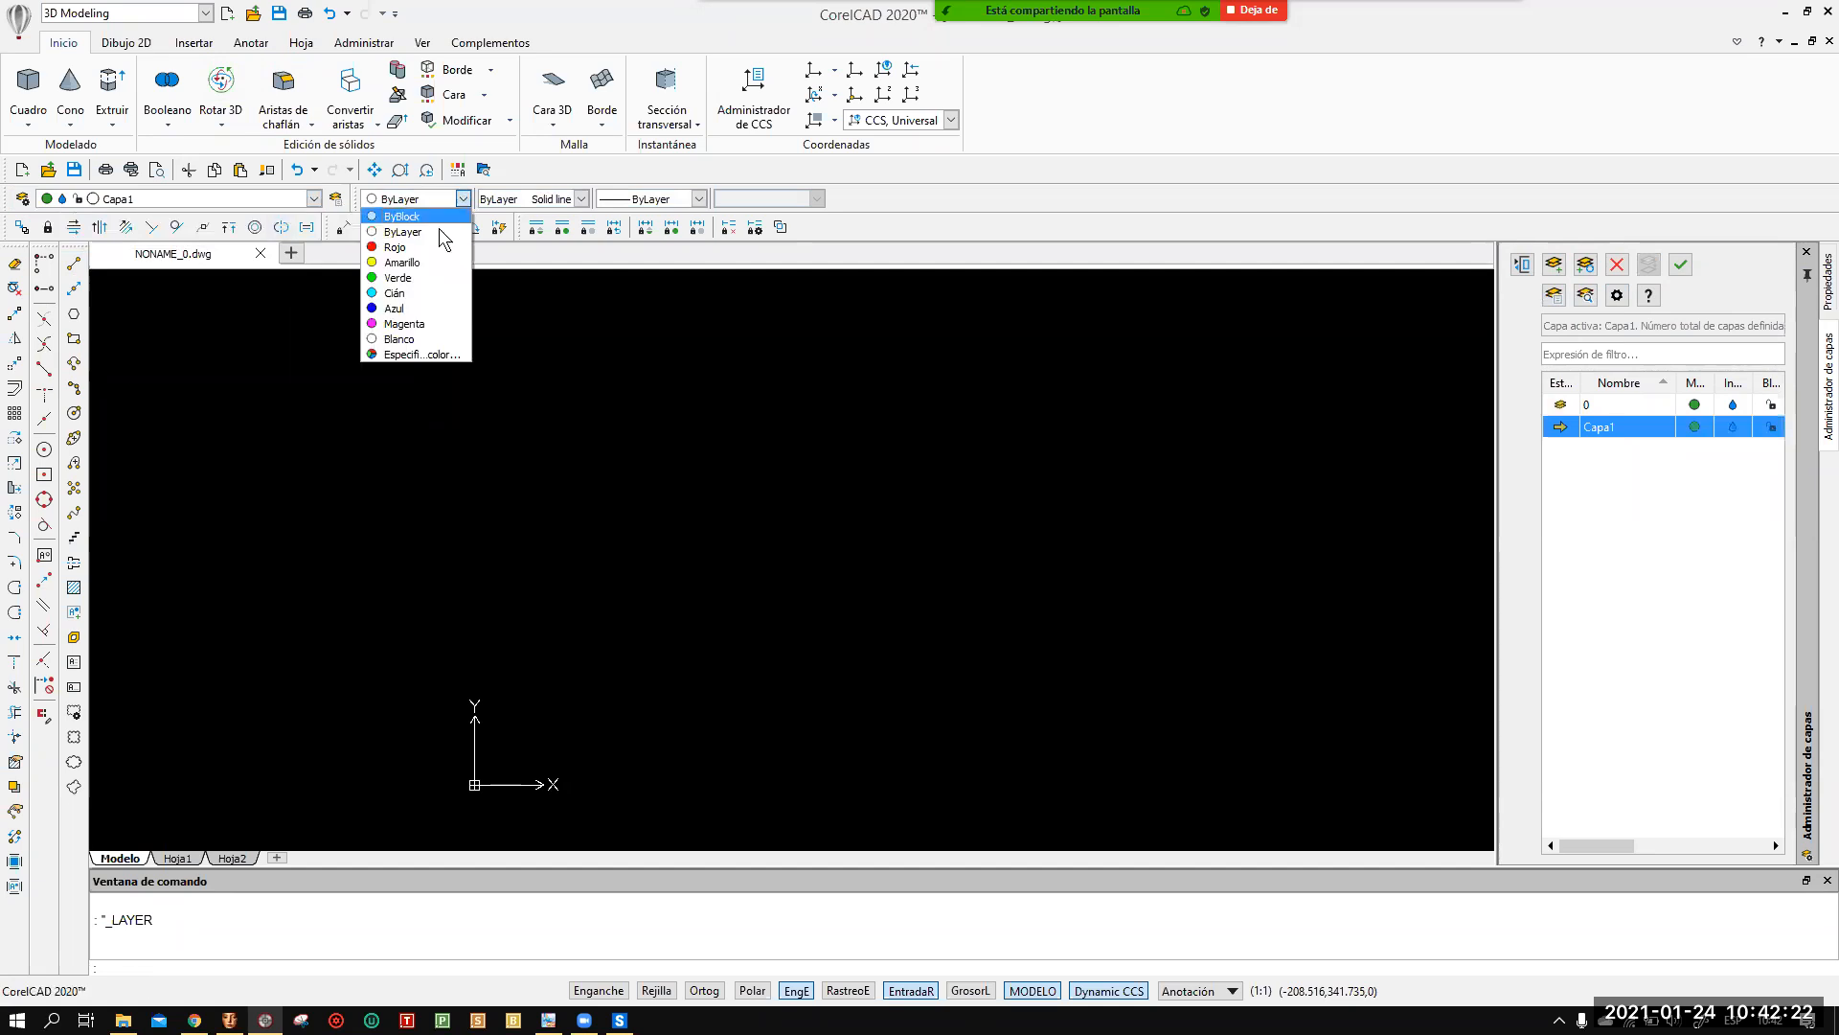
{"action": "left_click", "coordinate": [406, 277]}
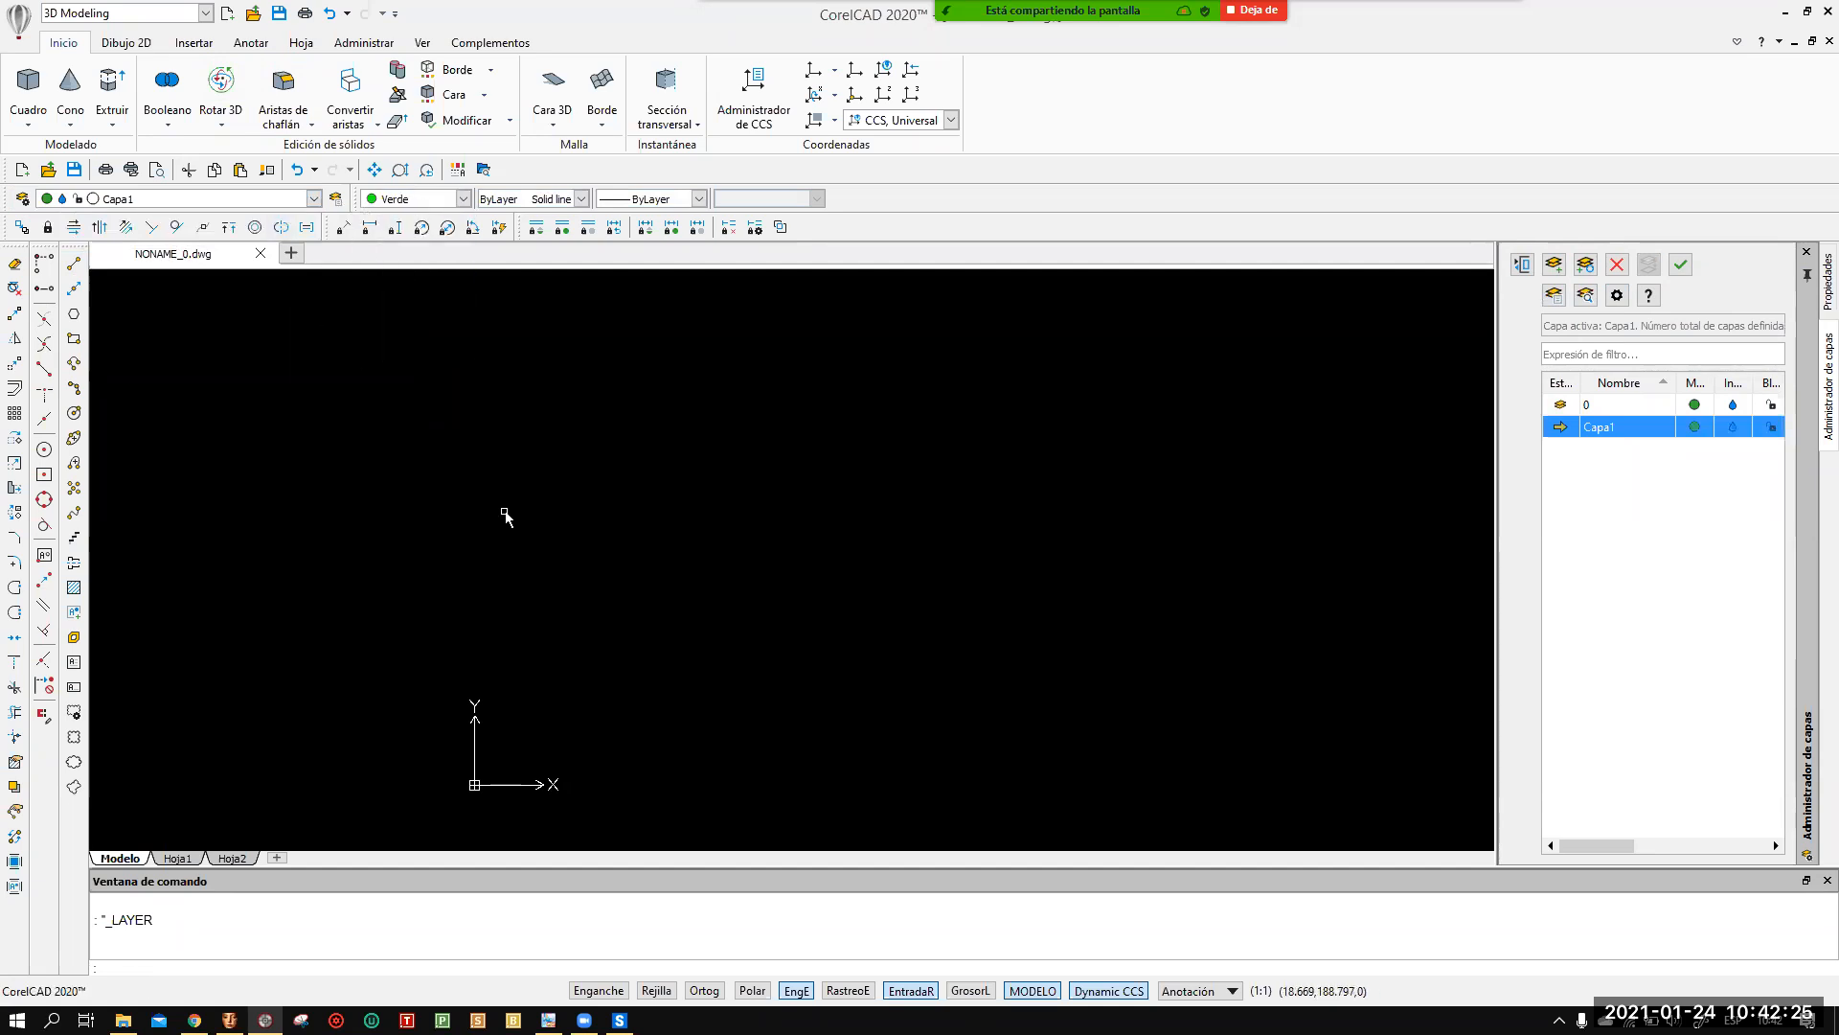
With orthogonal mode and snap enabled, draw a vertical line 10 units upward from the origin.
{"action": "left_click", "coordinate": [74, 265]}
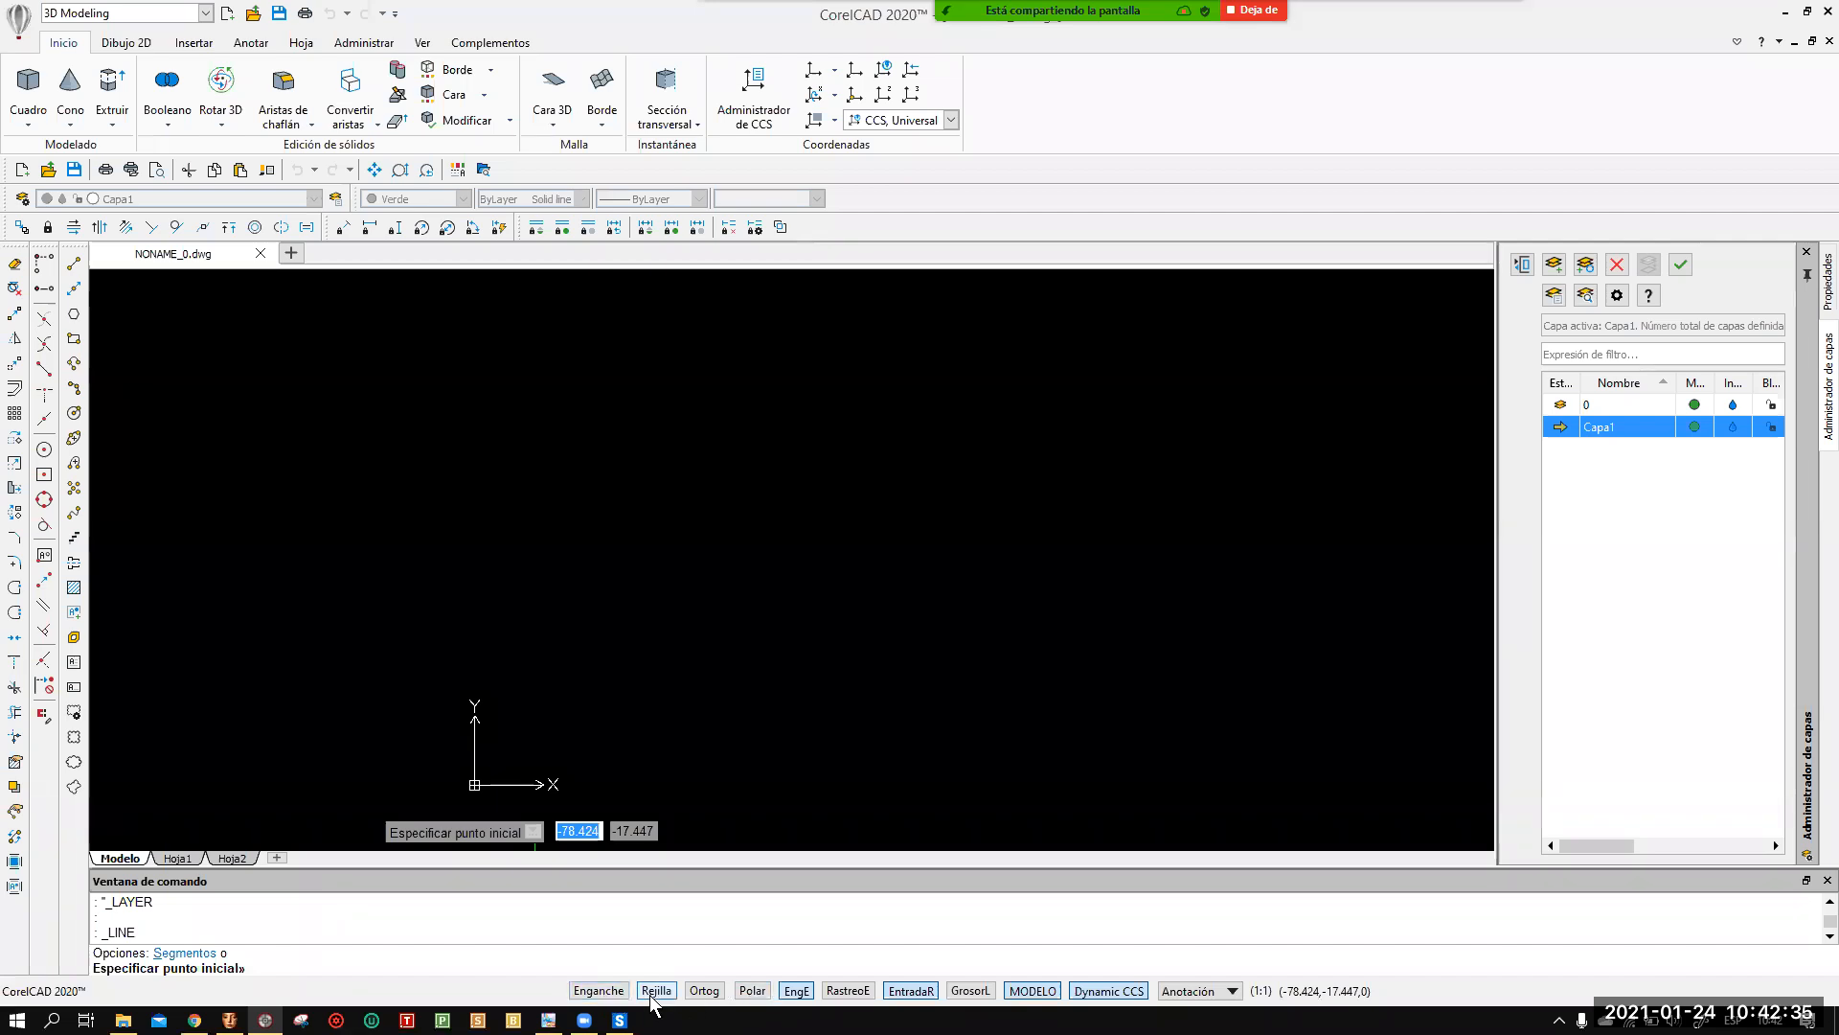
{"action": "left_click", "coordinate": [705, 992]}
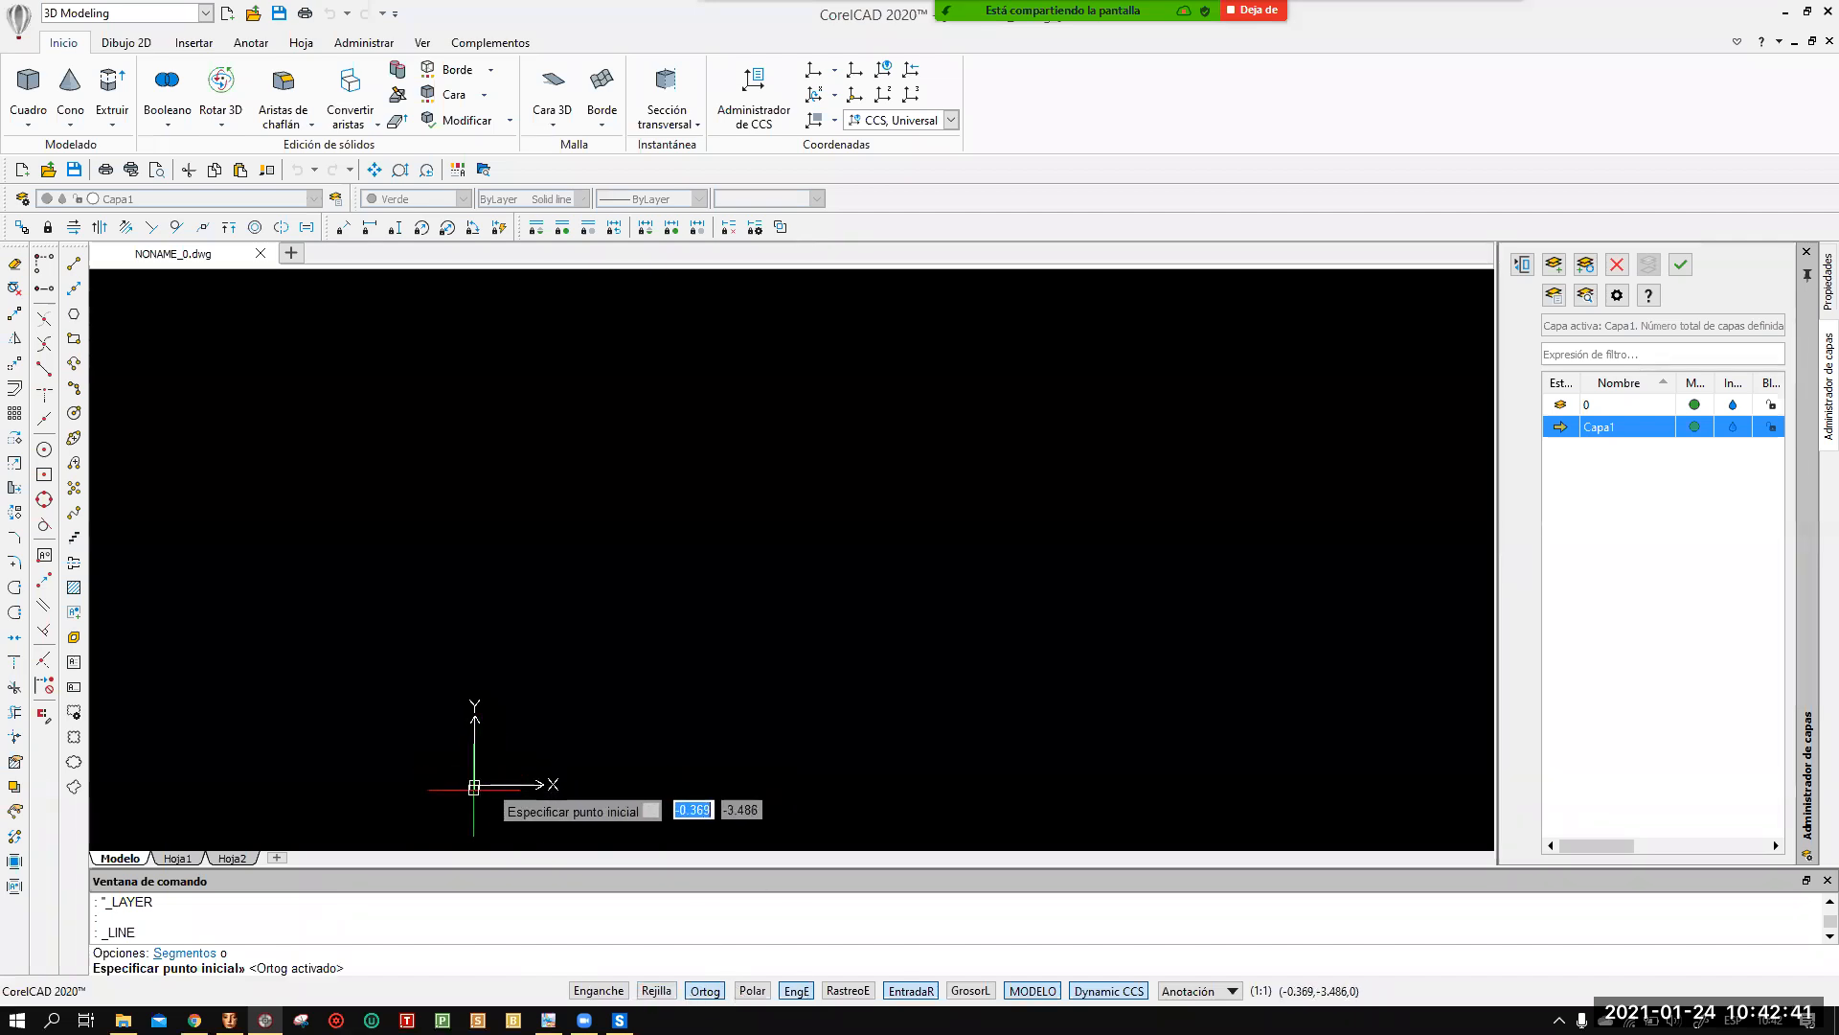
{"action": "left_click", "coordinate": [599, 990]}
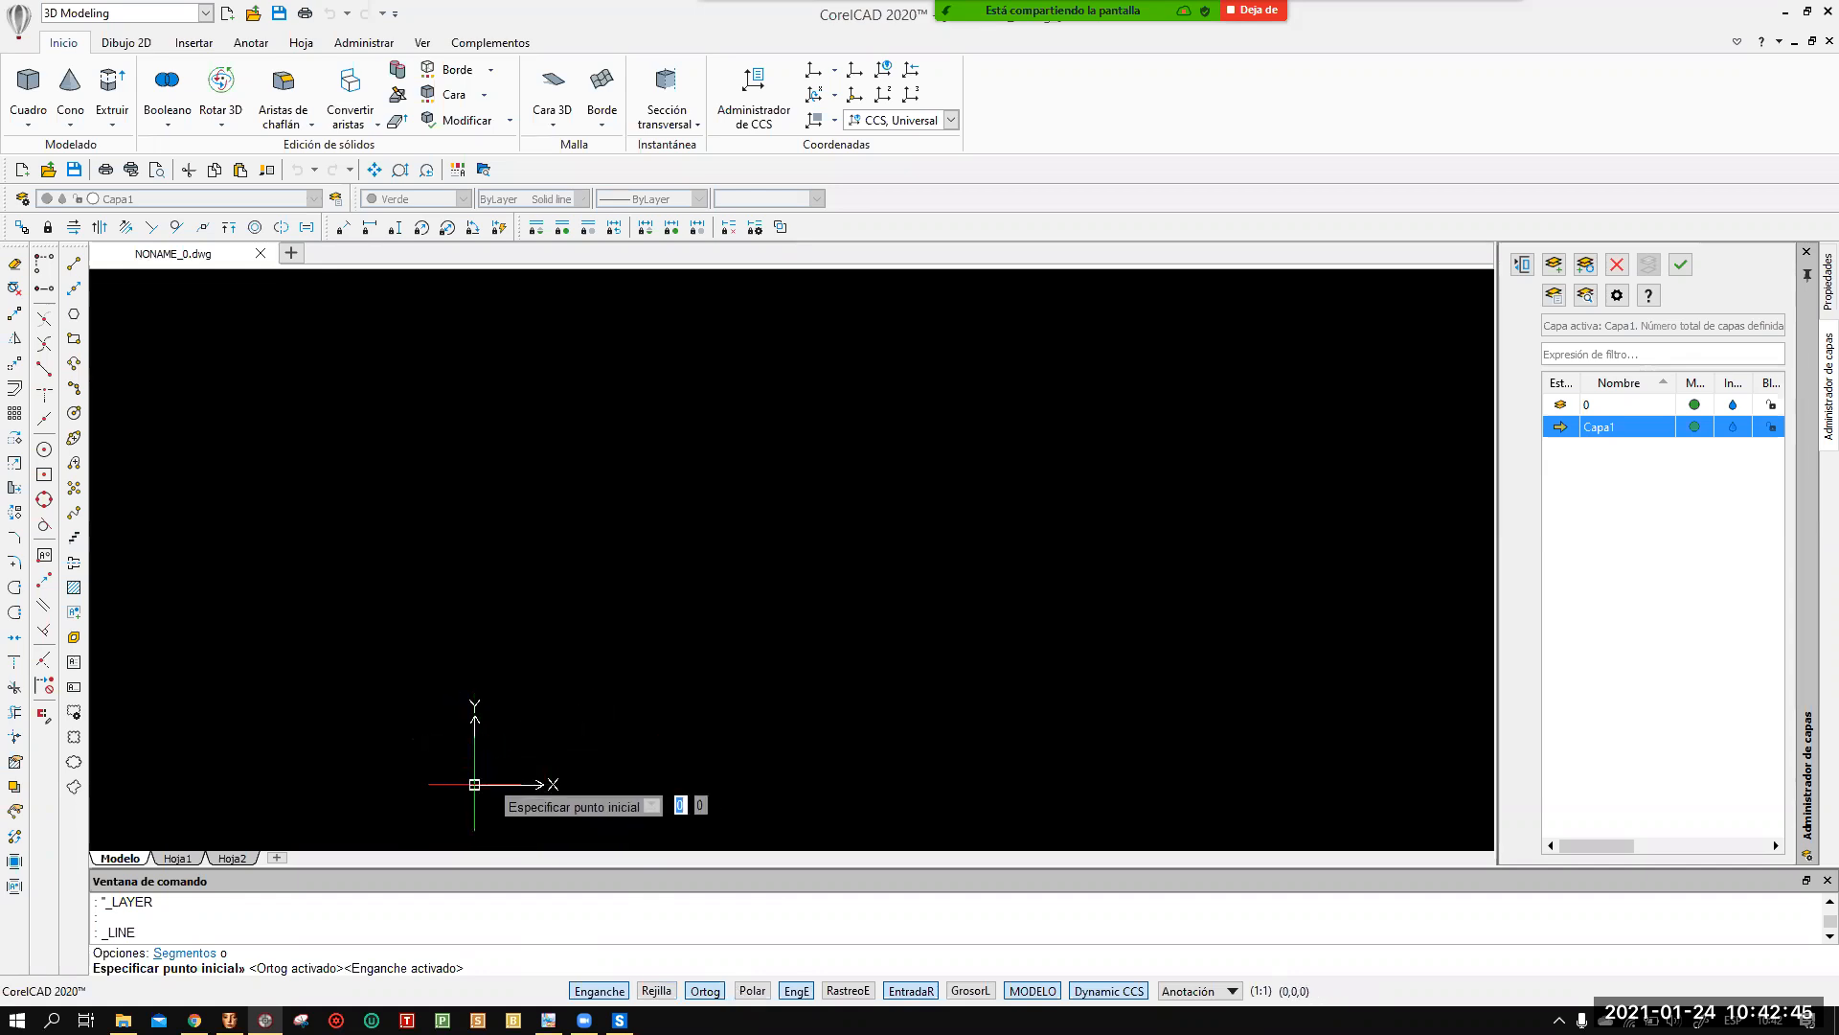
{"action": "left_click", "coordinate": [474, 784]}
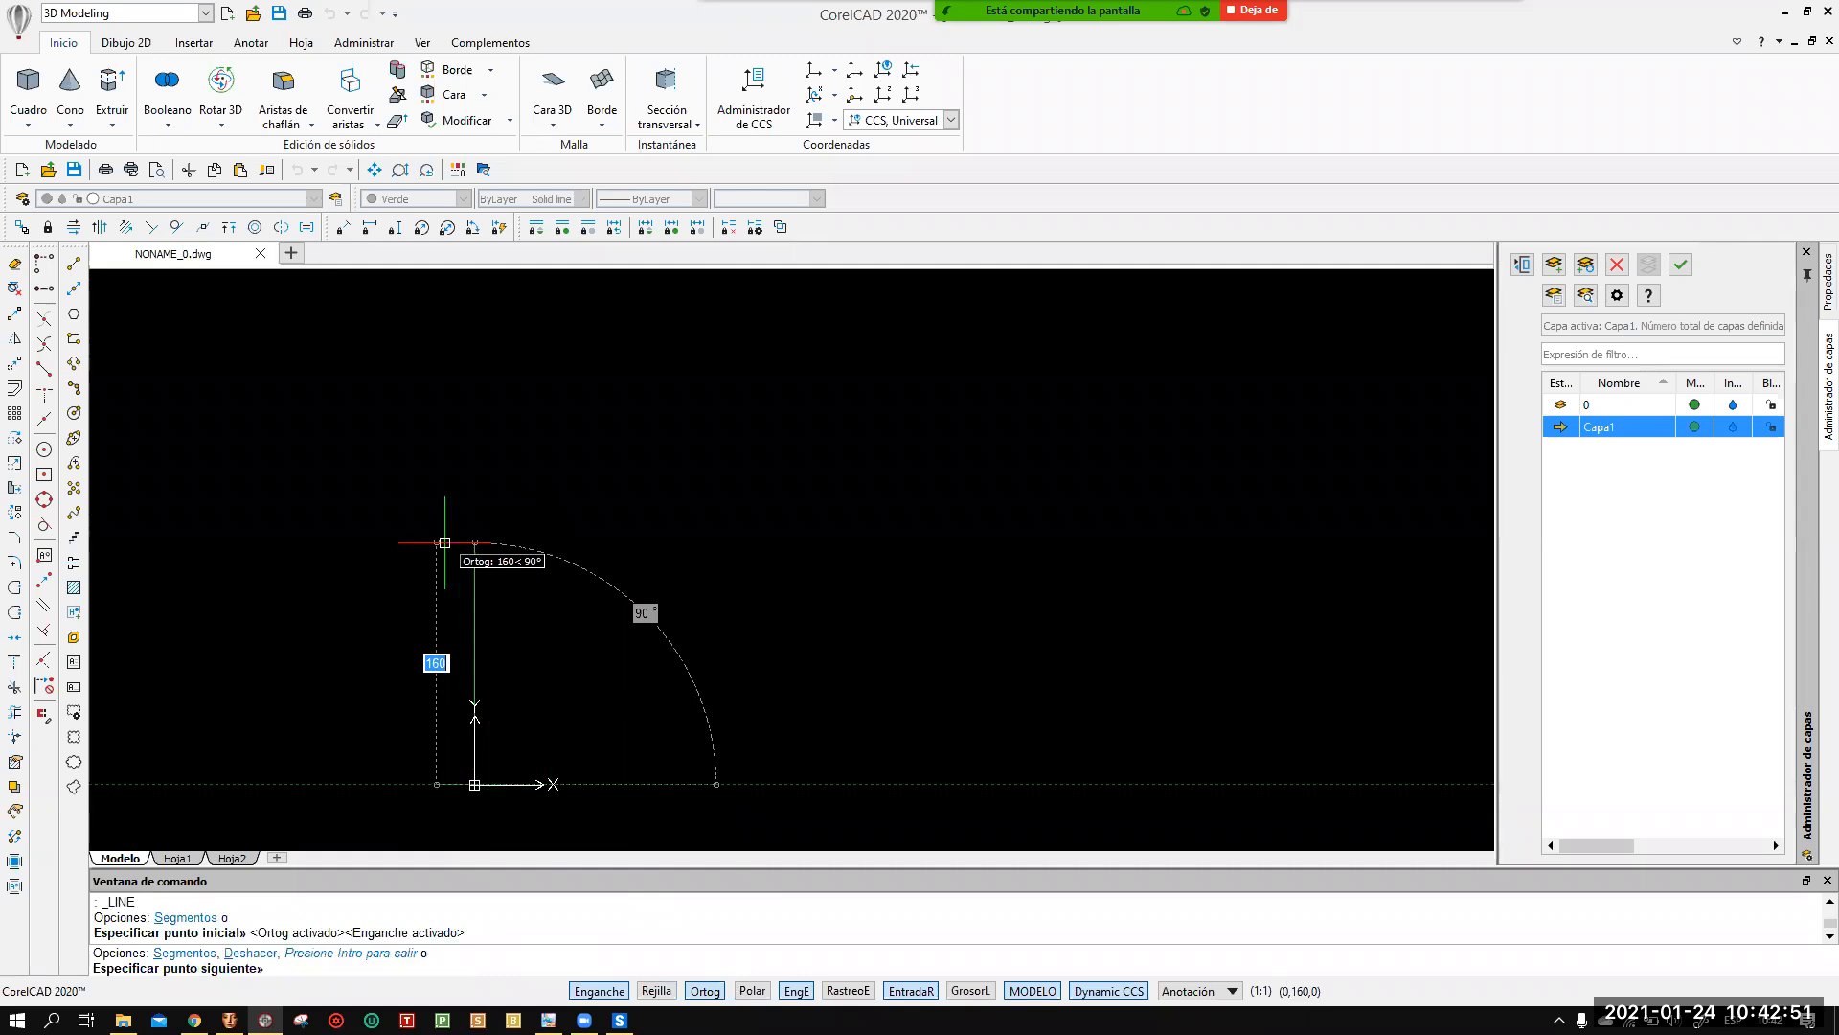
{"action": "type", "text": "10"}
{"action": "key", "text": "Return"}
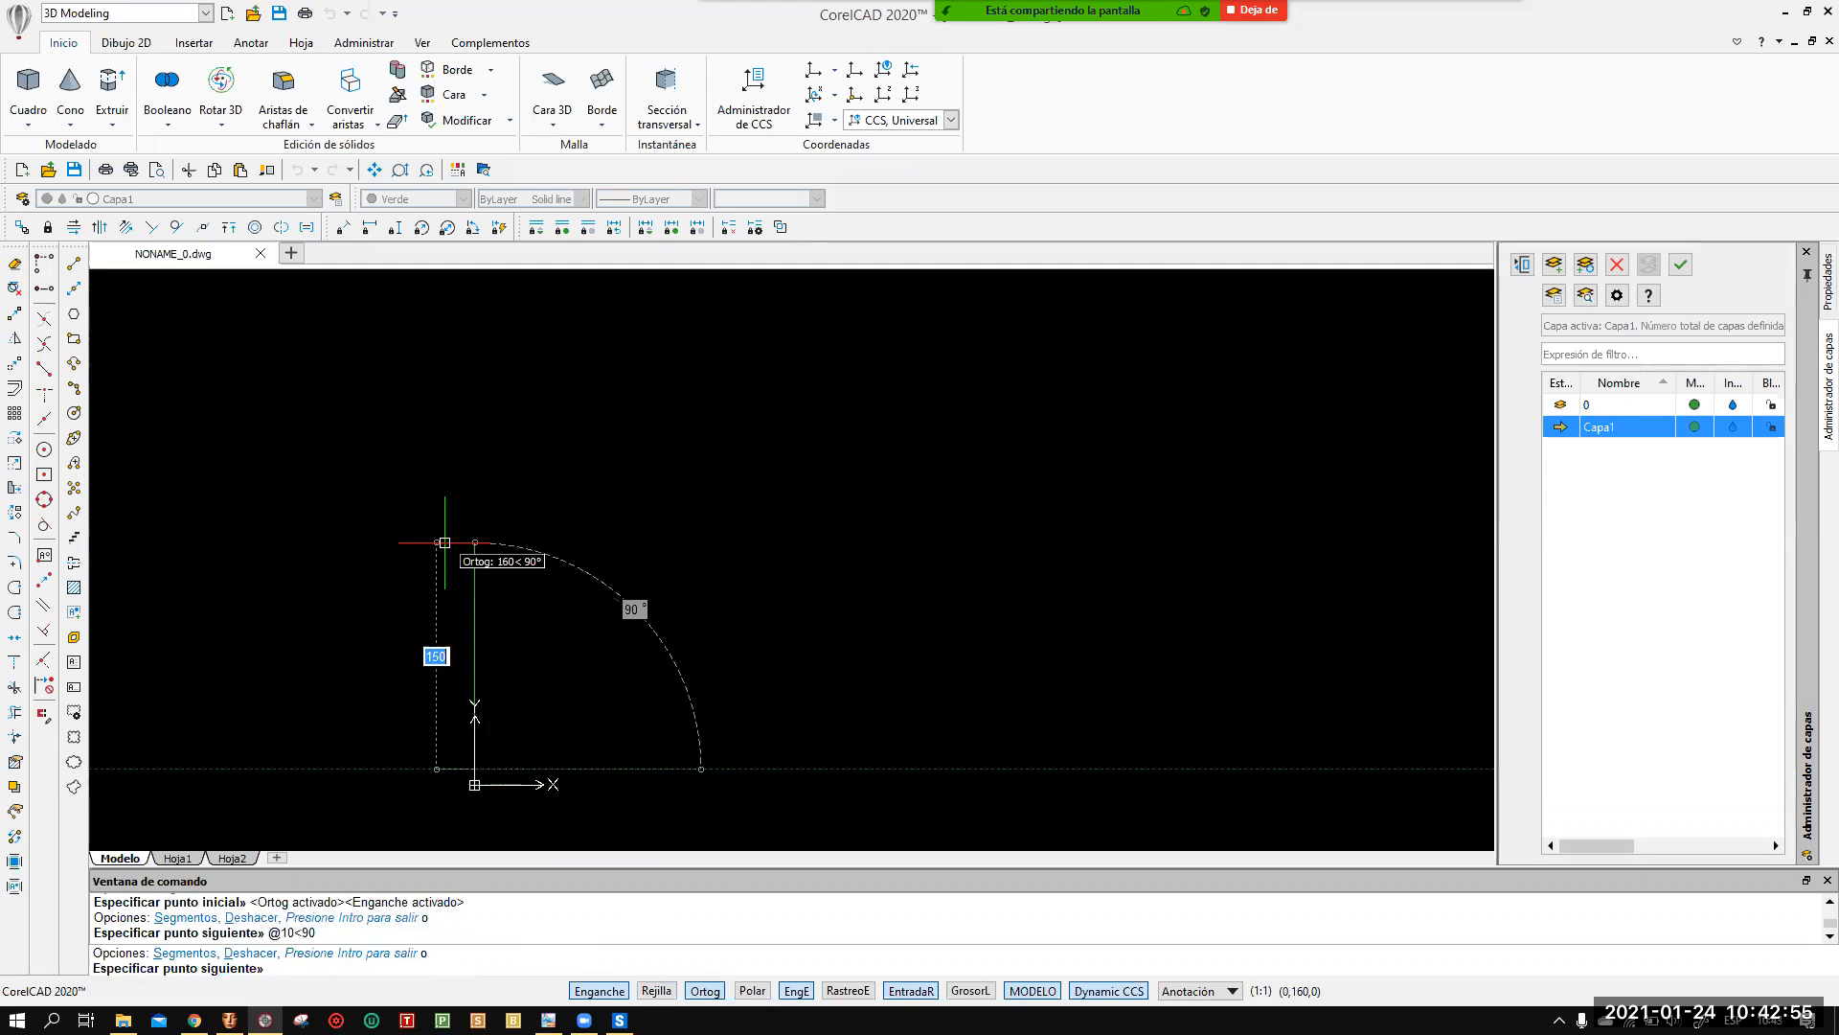
Continue the line 15 units horizontally in +X and 4 units vertically upward, and end the Line command.
{"action": "scroll", "coordinate": [487, 810], "scroll_direction": "up", "scroll_amount": 3}
{"action": "middle_click_drag", "start_coordinate": [535, 733], "coordinate": [566, 438]}
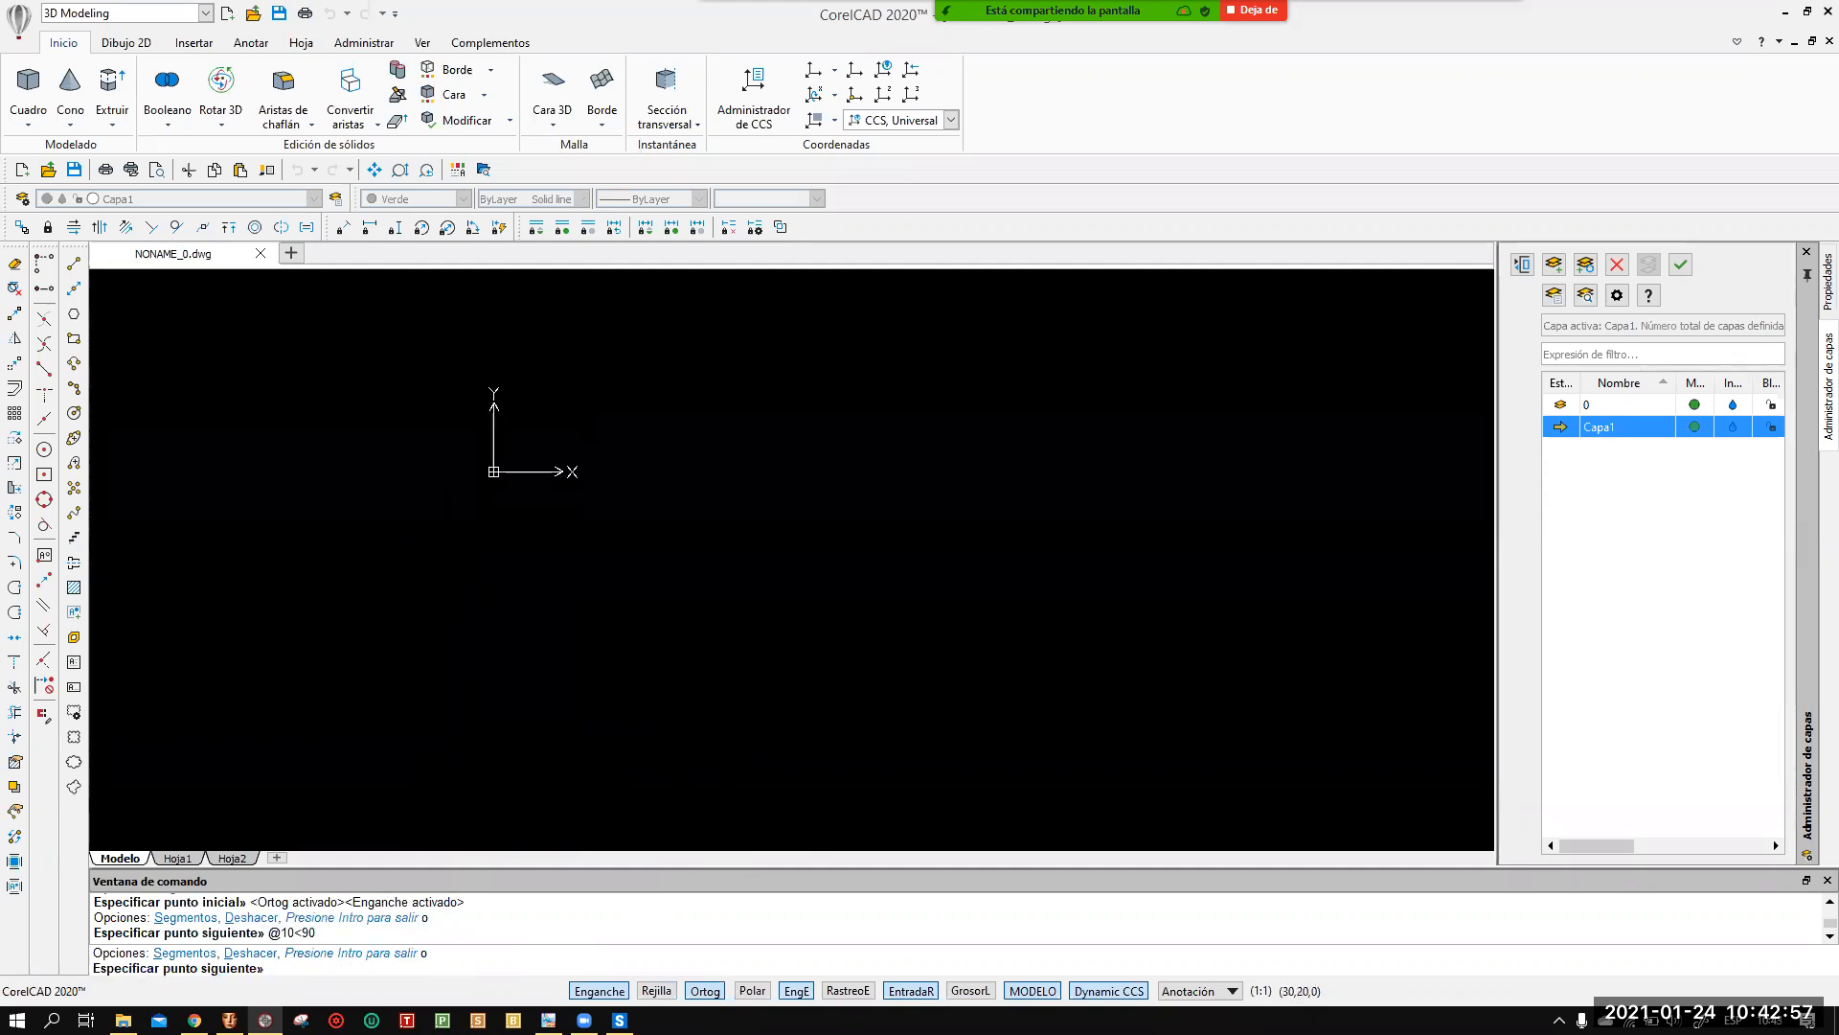
{"action": "middle_click_drag", "start_coordinate": [758, 508], "coordinate": [729, 616]}
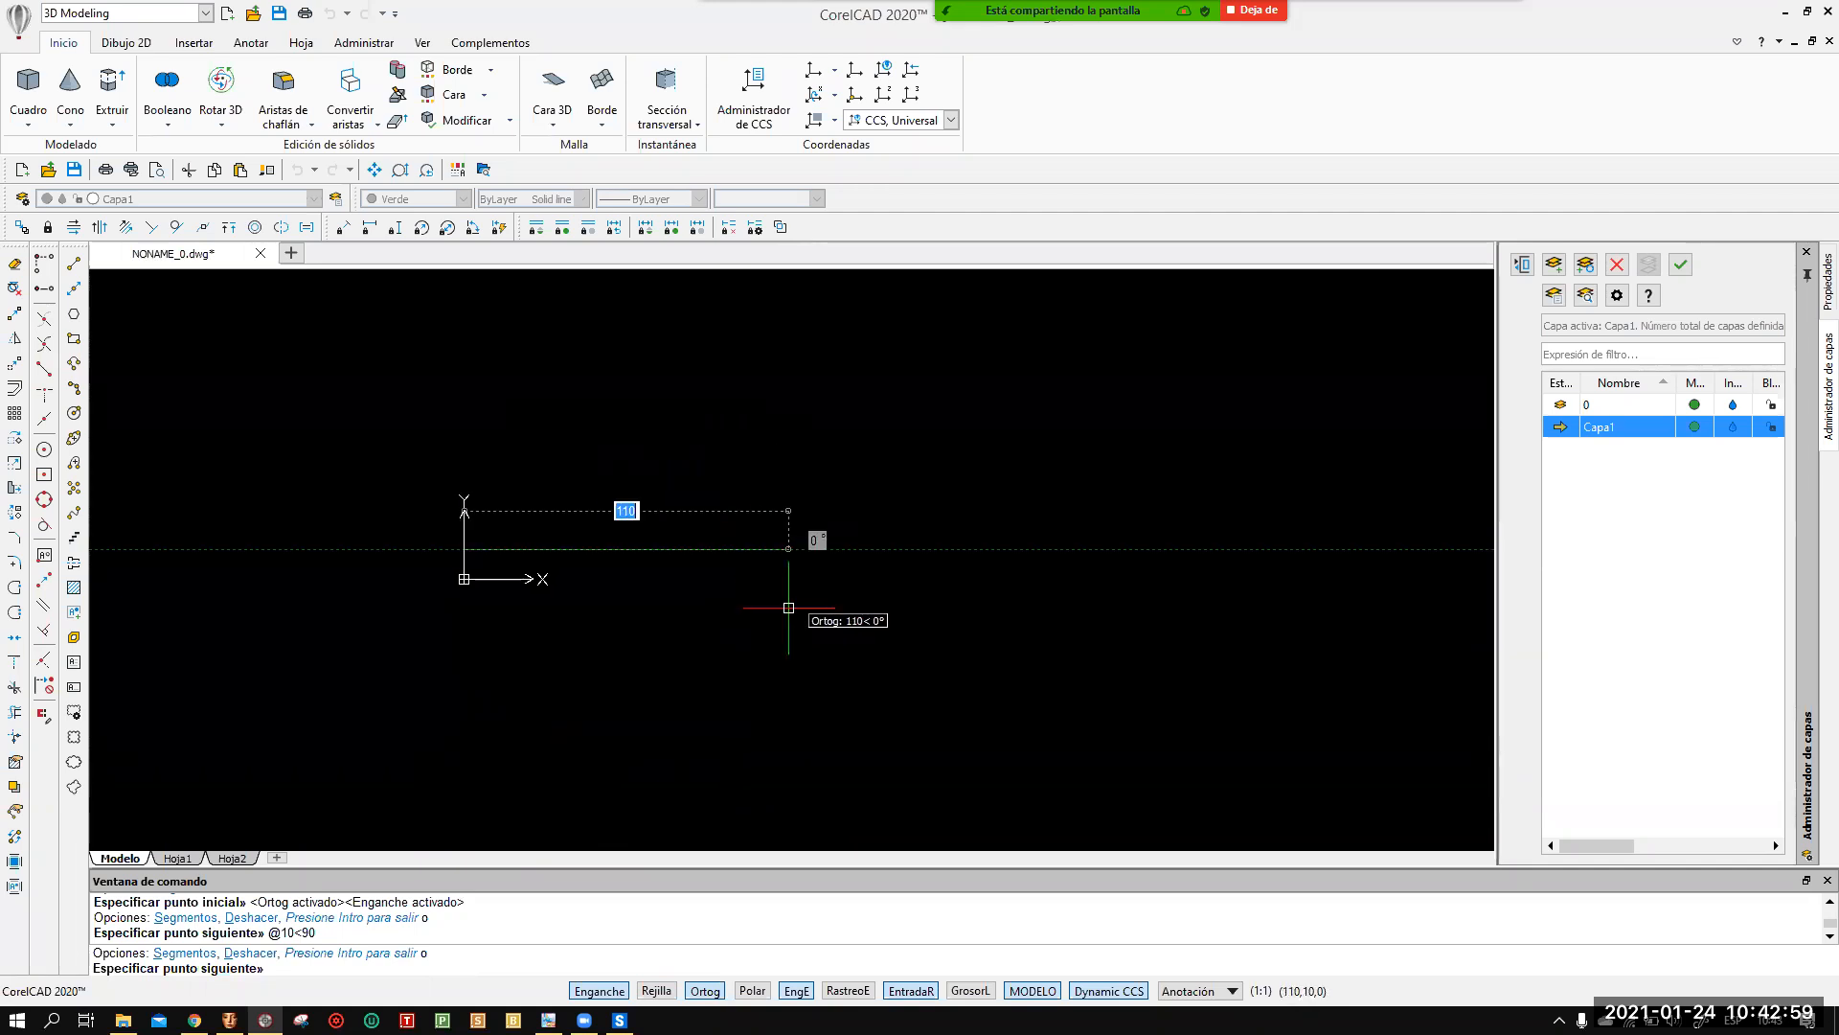
{"action": "type", "text": "15"}
{"action": "key", "text": "Return"}
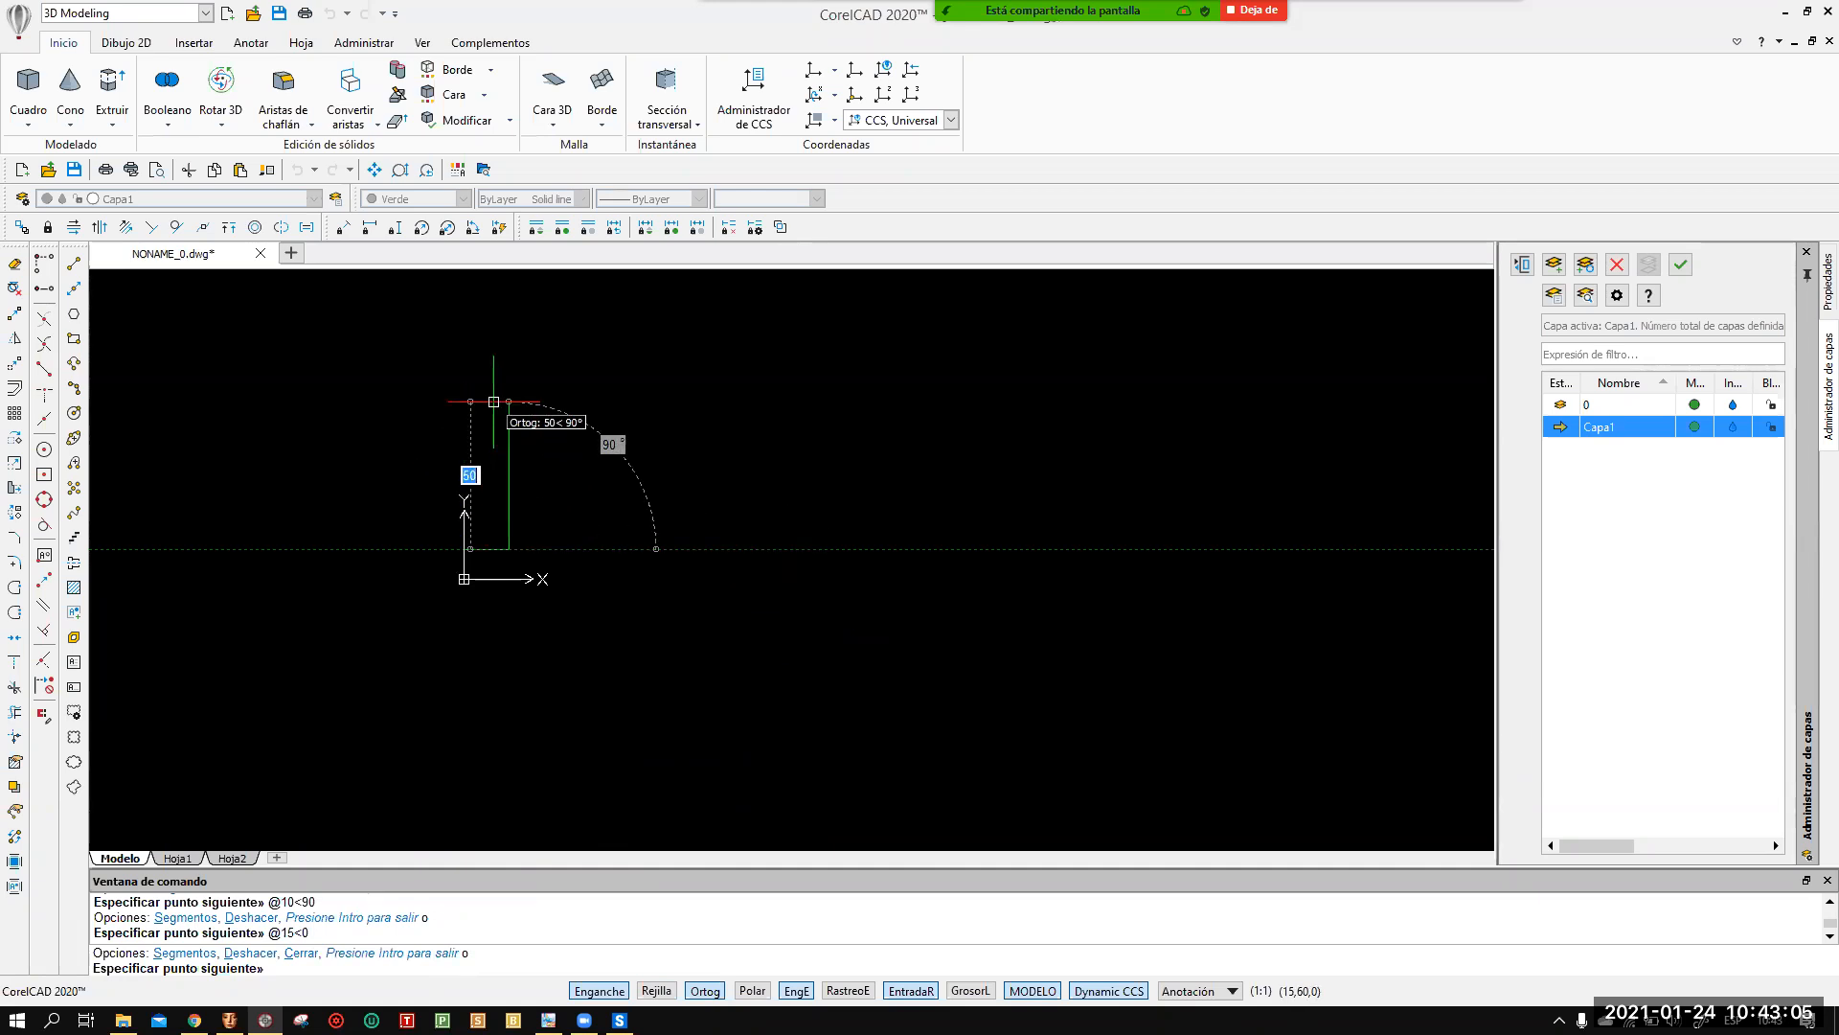
{"action": "type", "text": "4"}
{"action": "key", "text": "Return"}
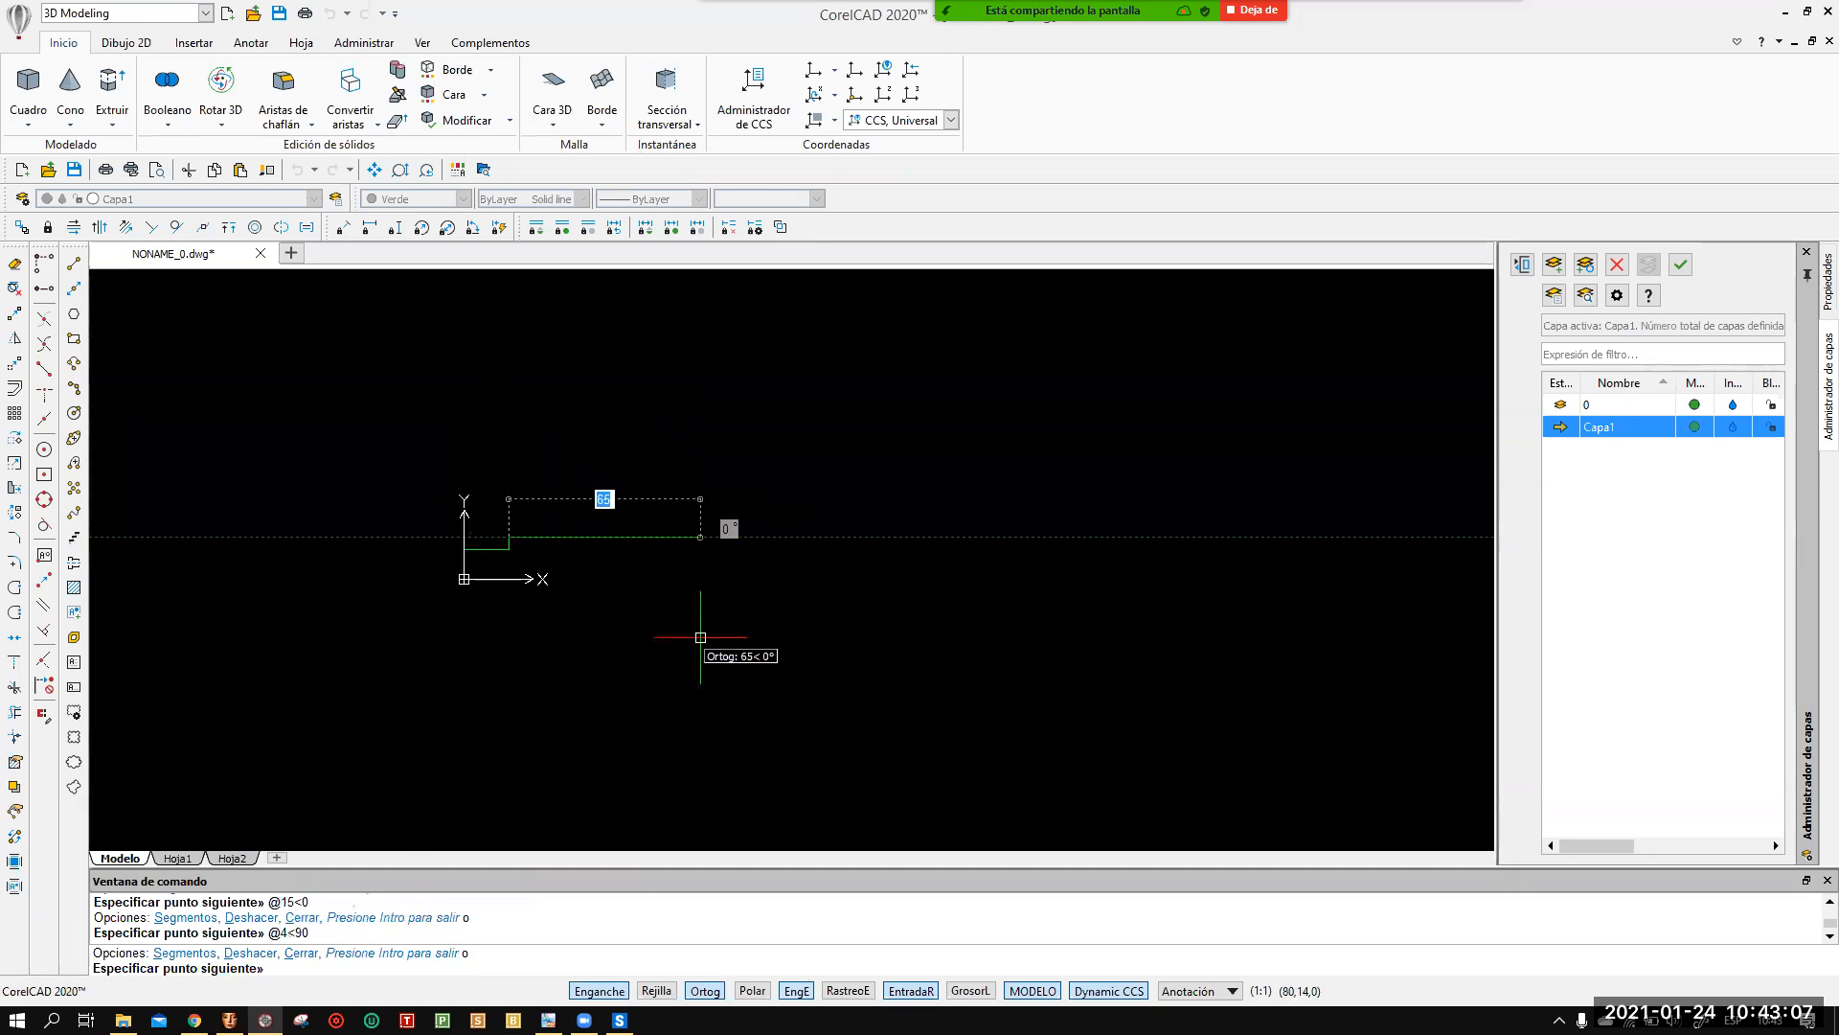
{"action": "key", "text": "Escape"}
{"action": "scroll", "coordinate": [418, 508], "scroll_direction": "up", "scroll_amount": 3}
{"action": "scroll", "coordinate": [378, 419], "scroll_direction": "up", "scroll_amount": 1}
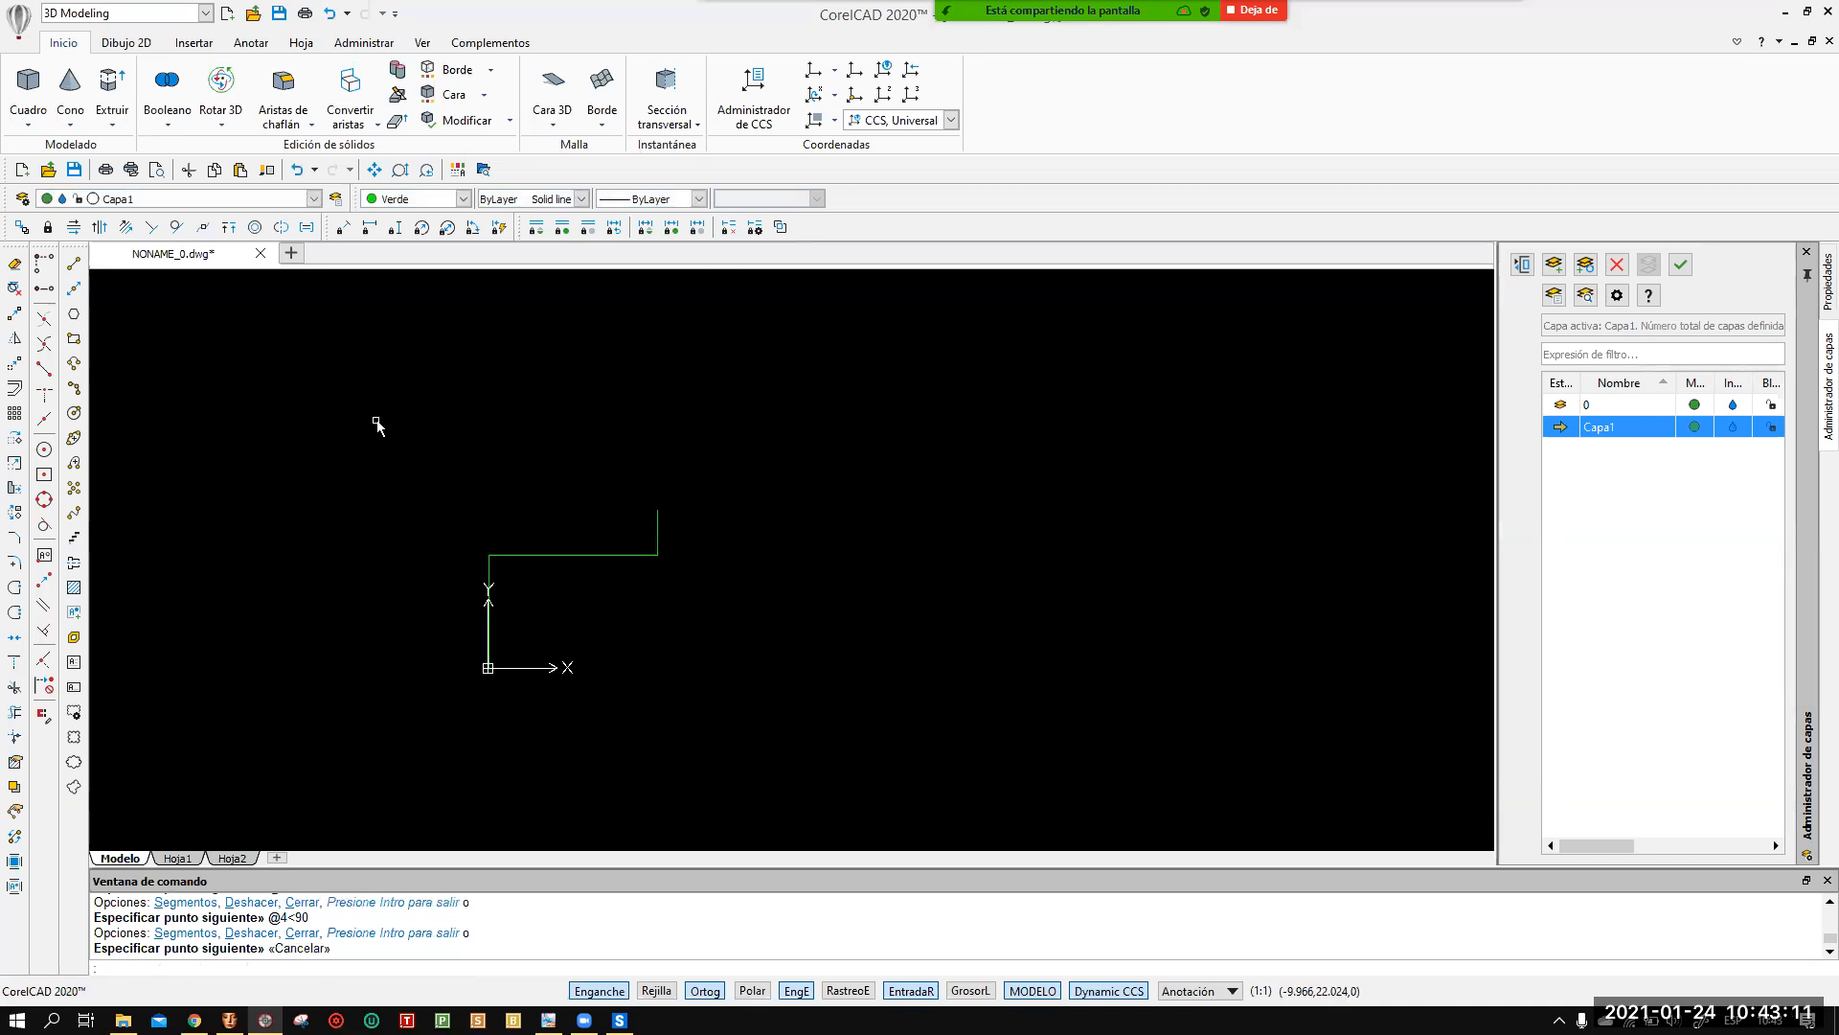
Draw a line from the base of the 4-unit vertical 15 units in +X, followed by 10 units downward.
{"action": "left_click", "coordinate": [67, 274]}
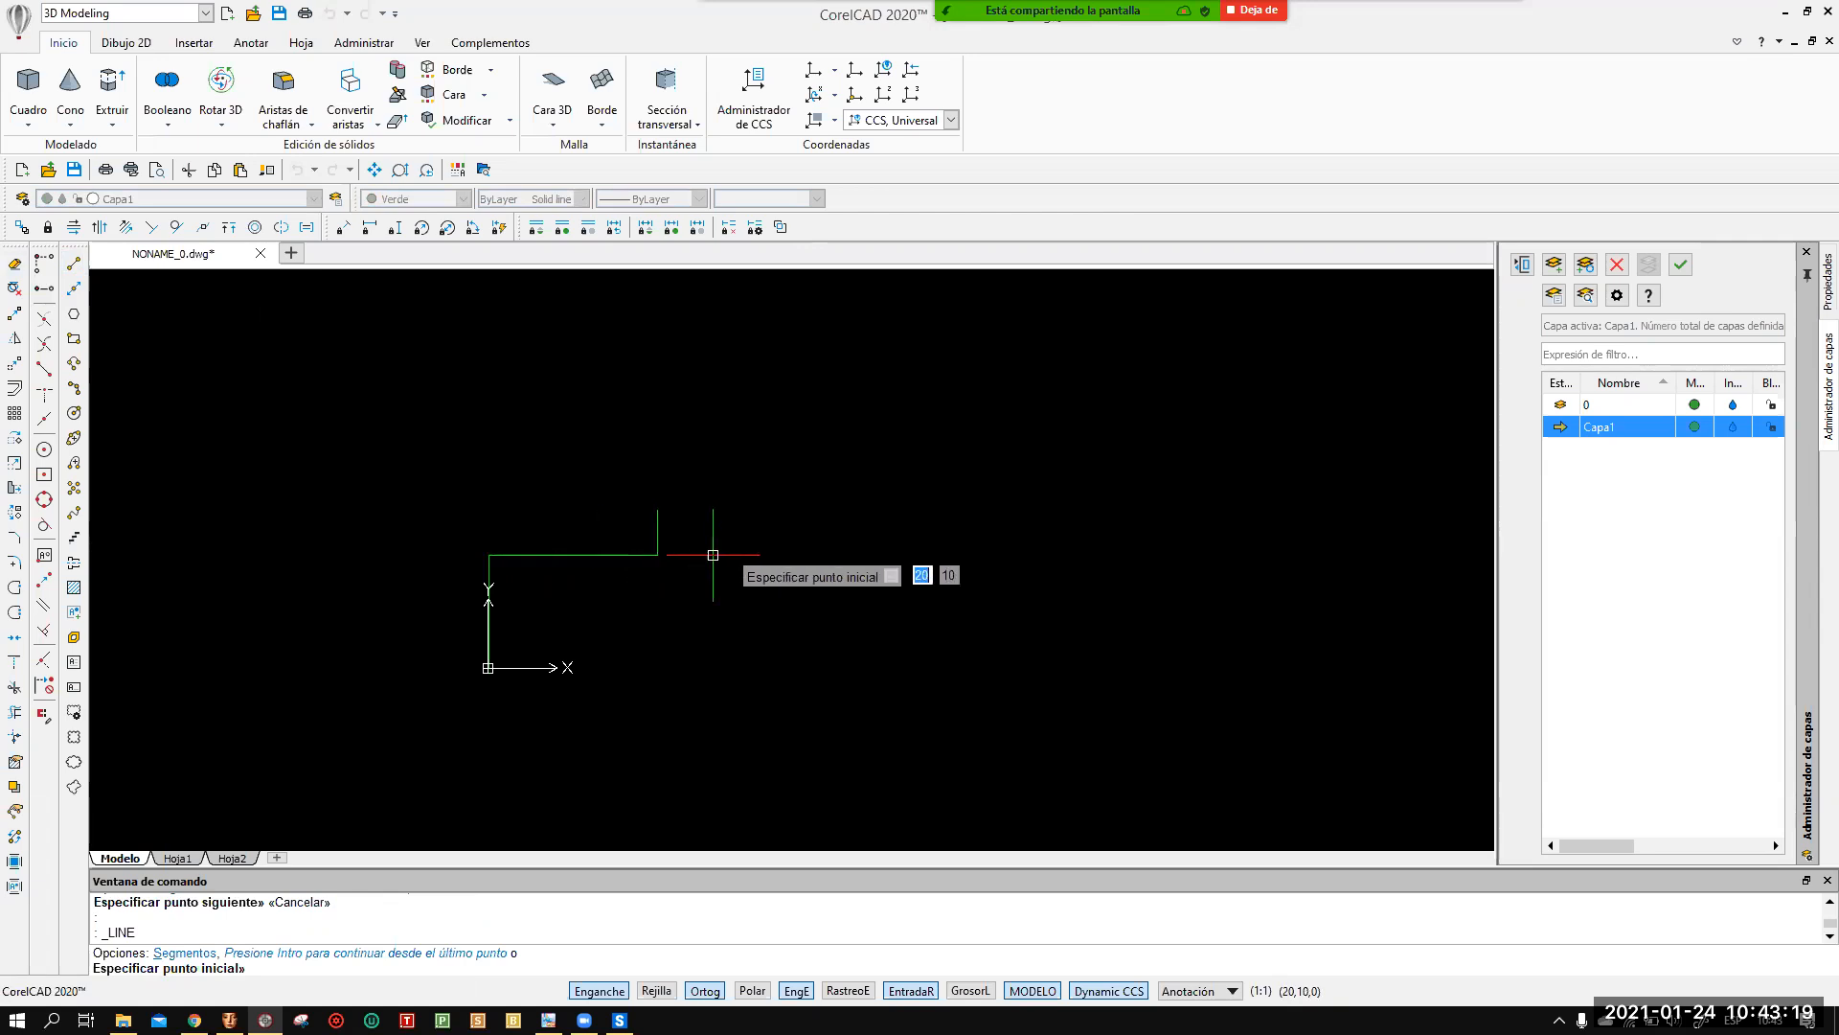
{"action": "left_click", "coordinate": [656, 554]}
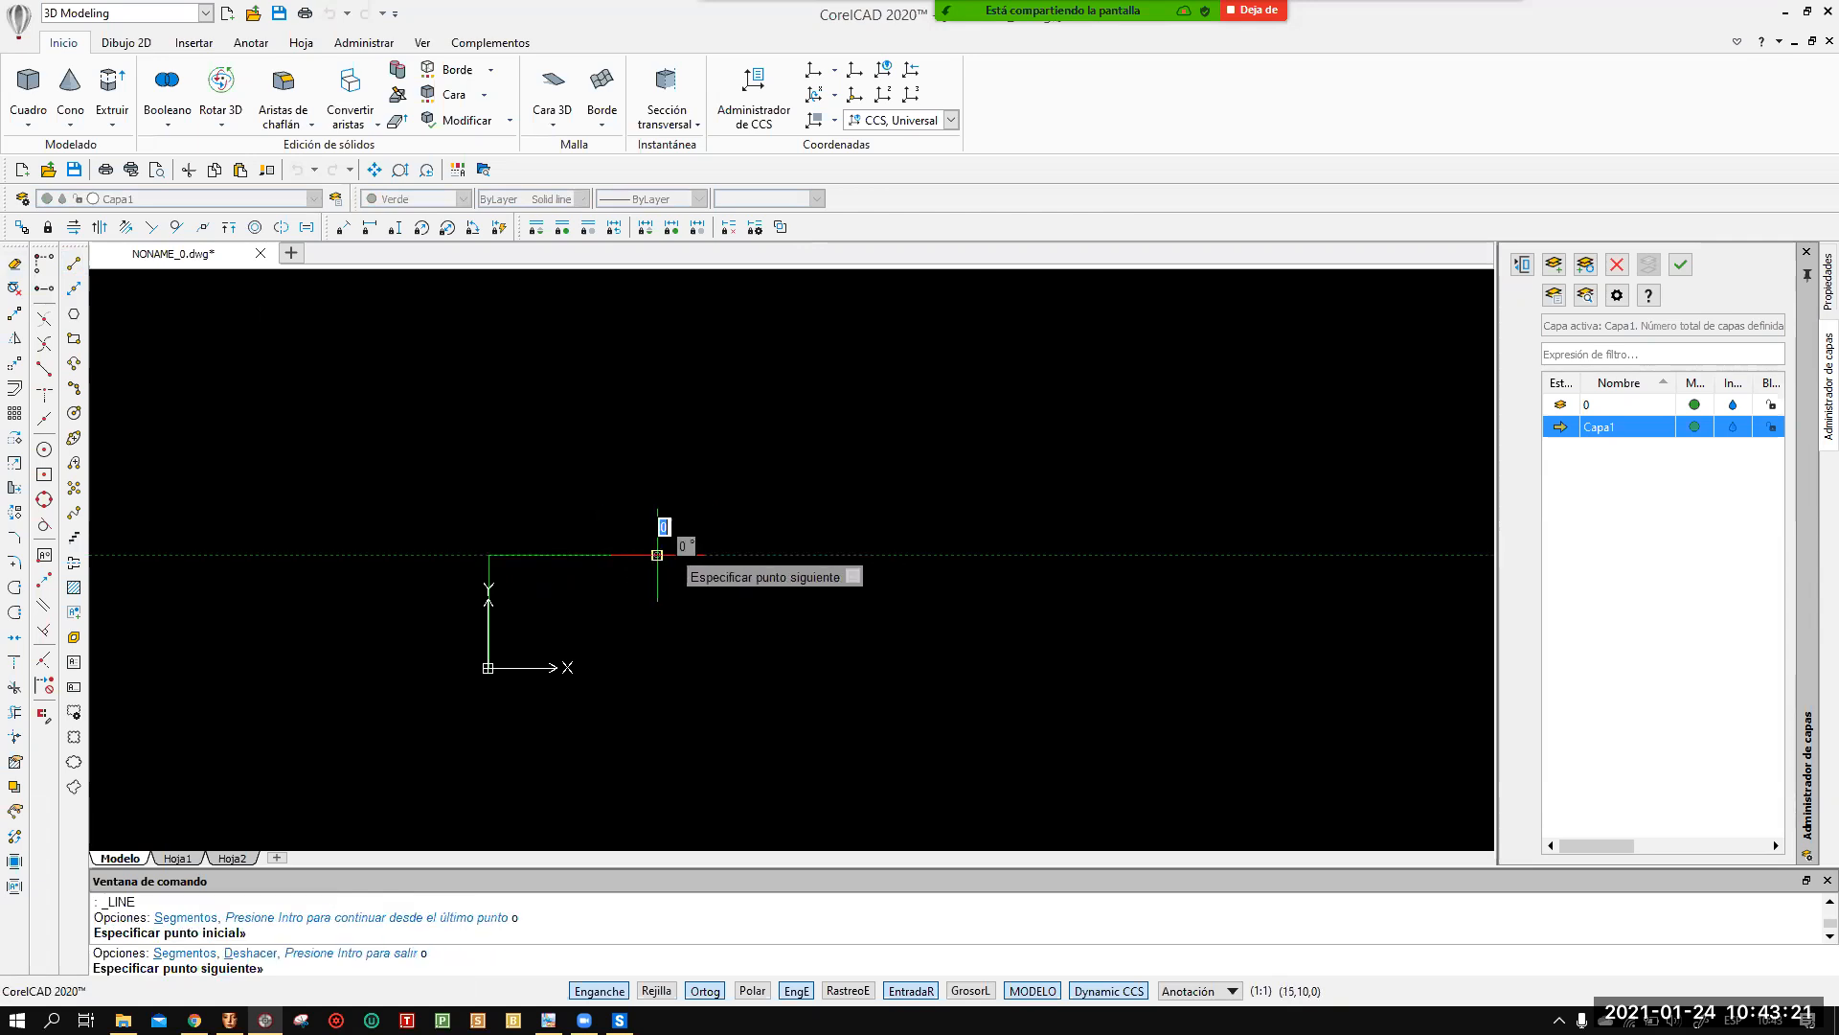
{"action": "type", "text": "15"}
{"action": "key", "text": "Return"}
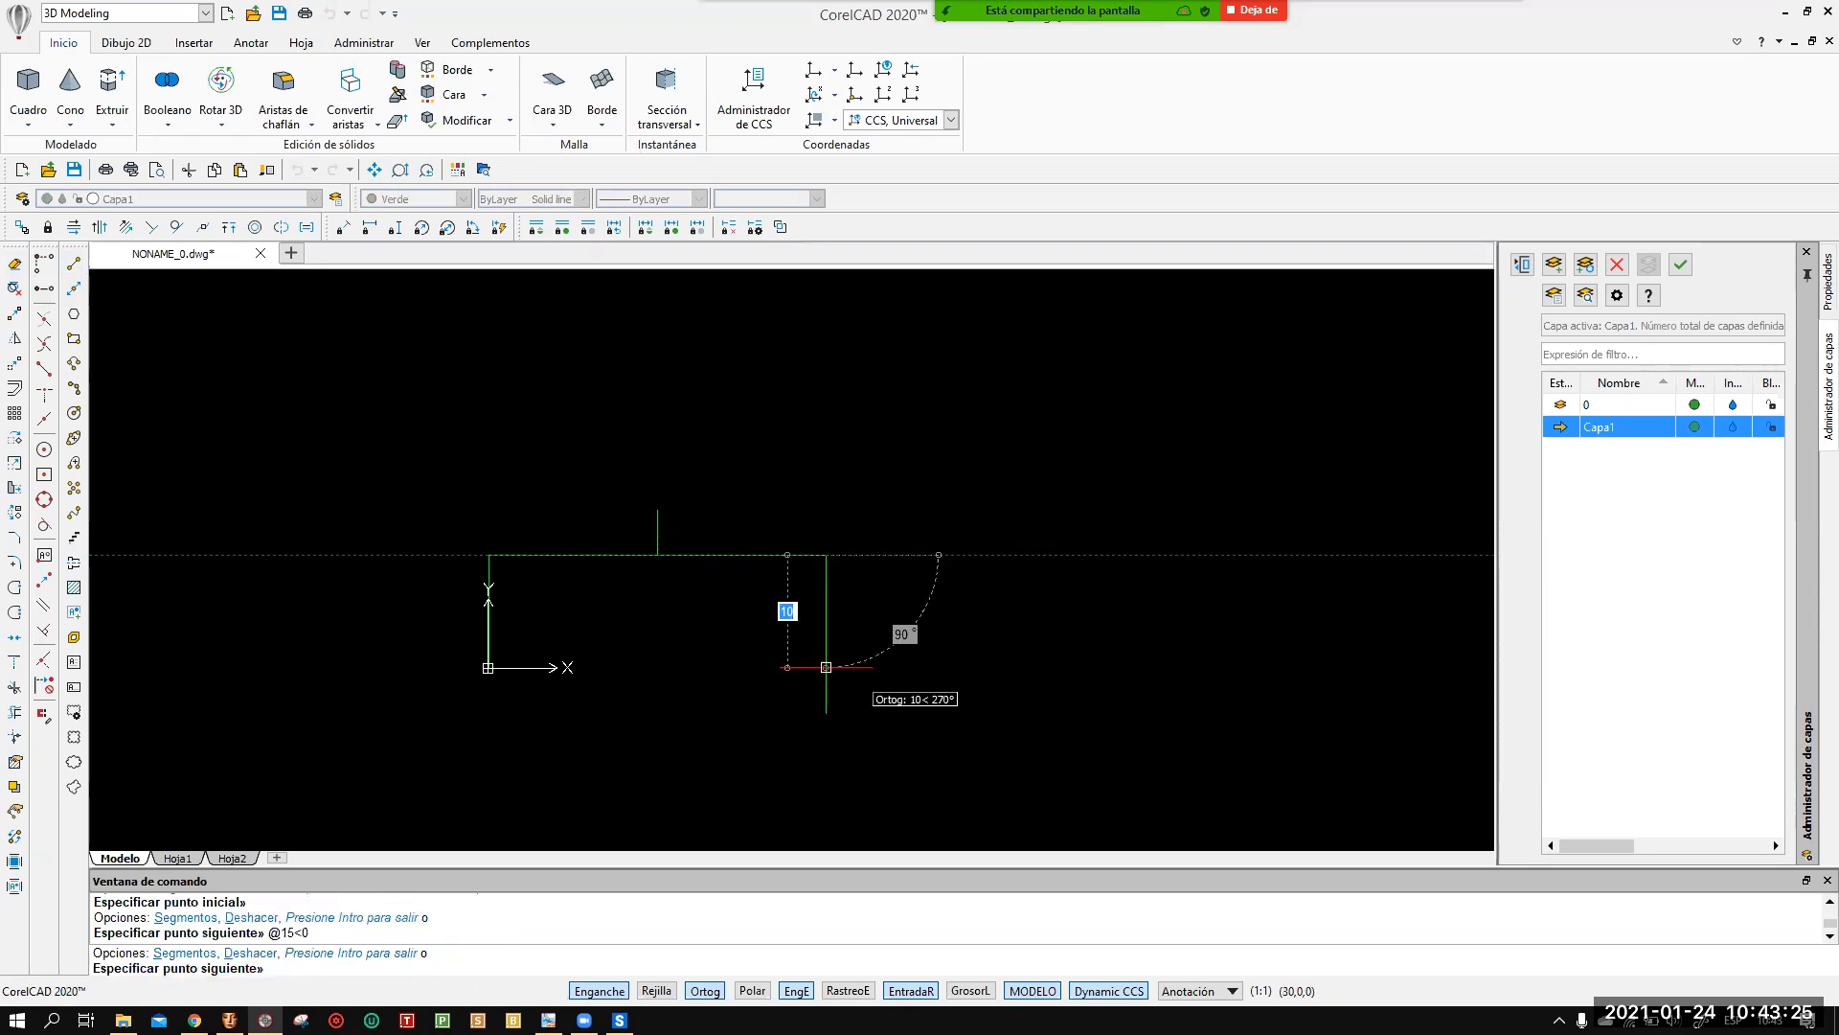
{"action": "type", "text": "10"}
{"action": "key", "text": "Return"}
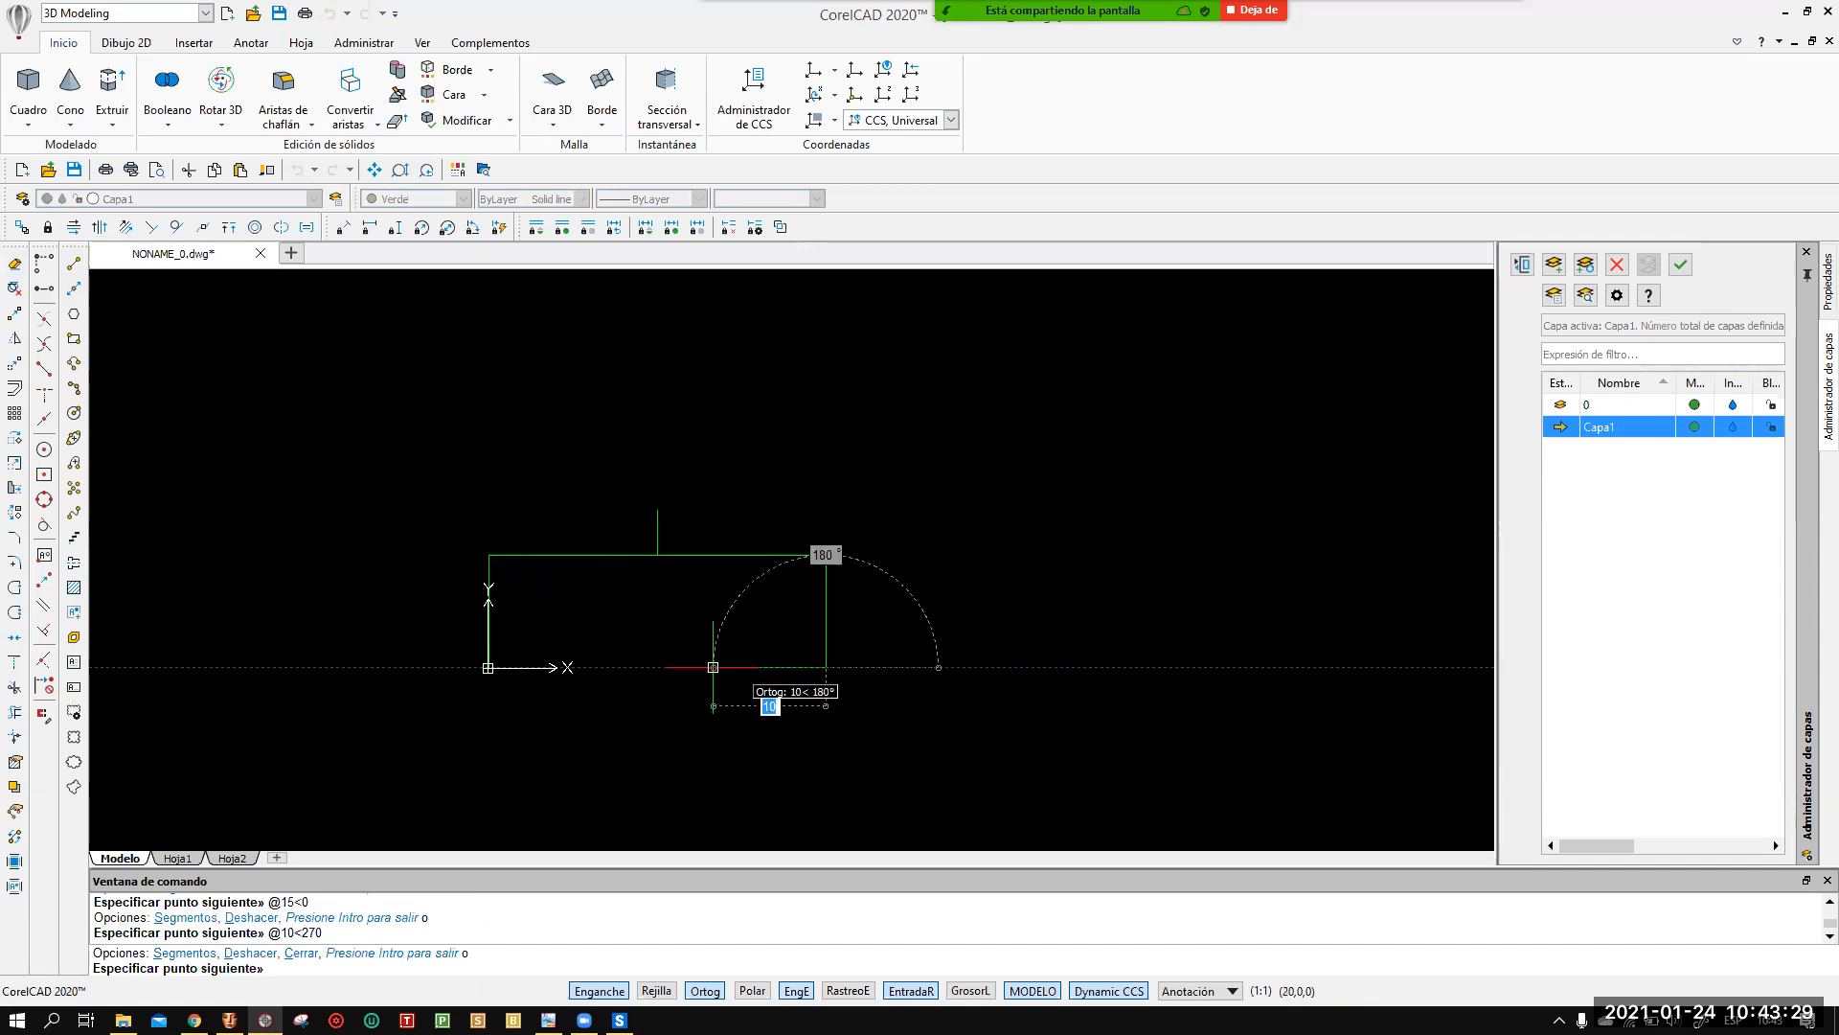
{"action": "key", "text": "Escape"}
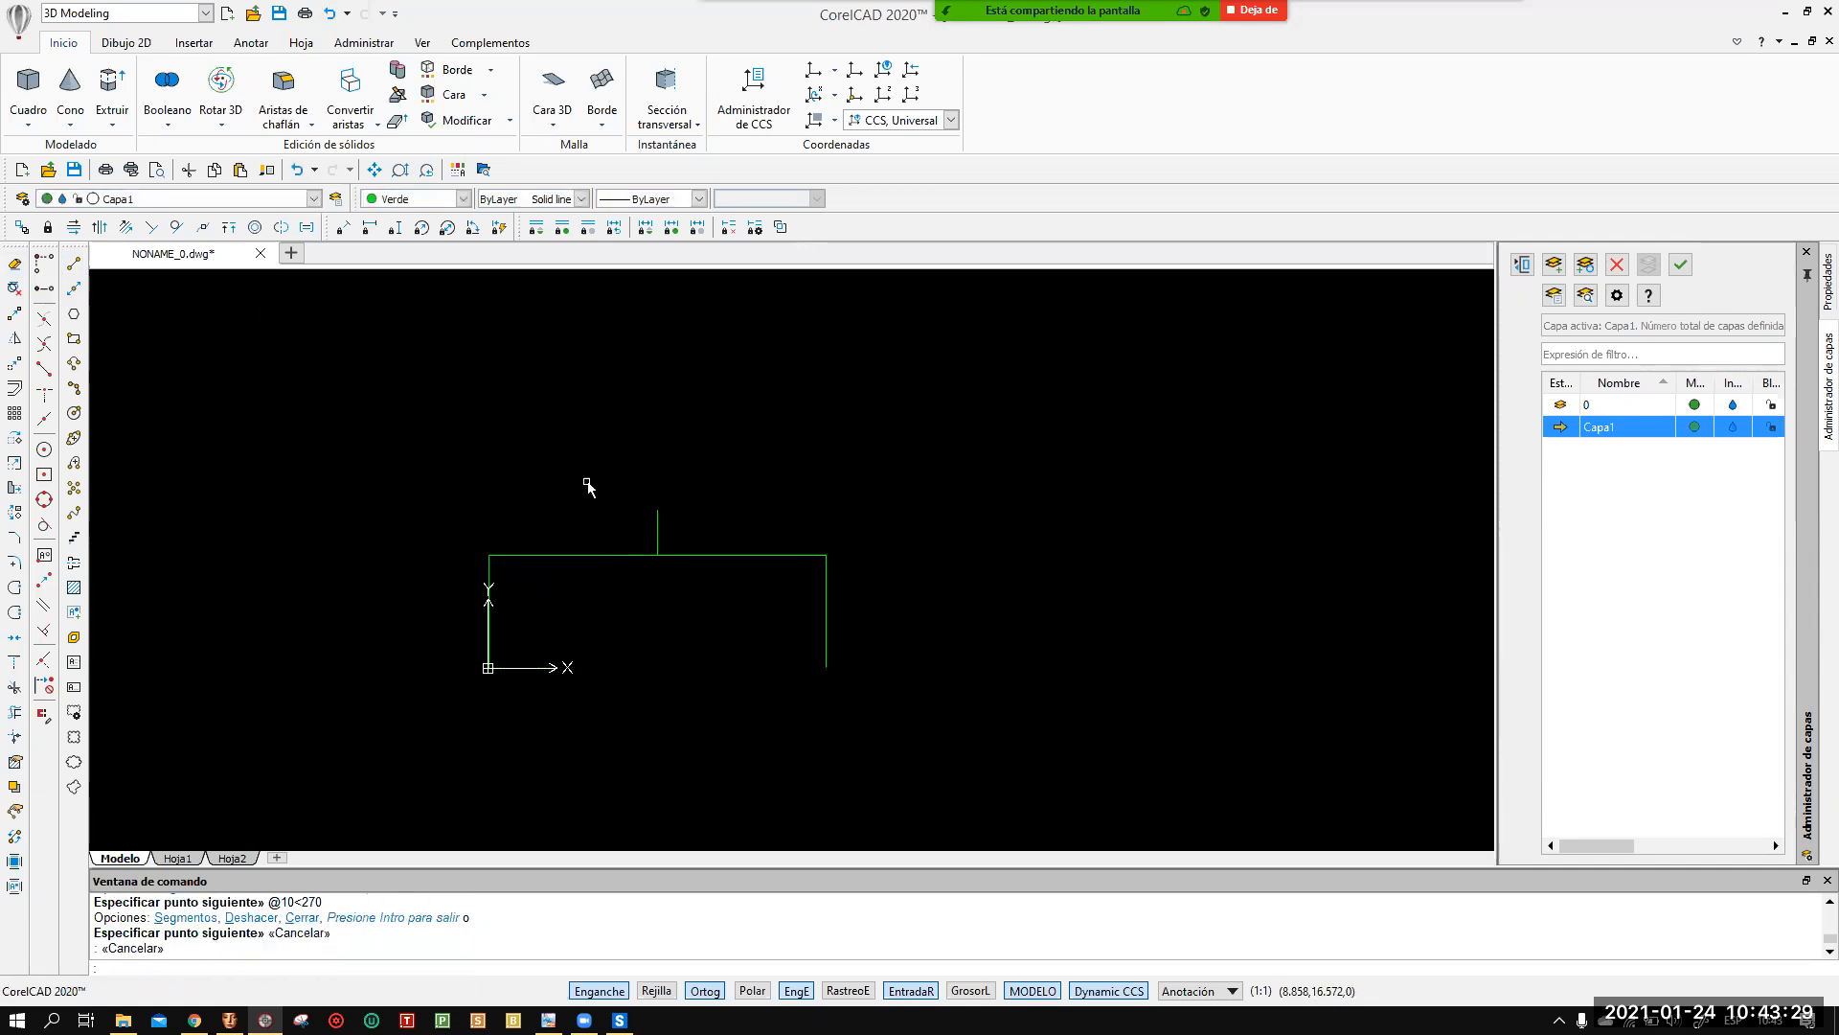
{"action": "left_click", "coordinate": [74, 262]}
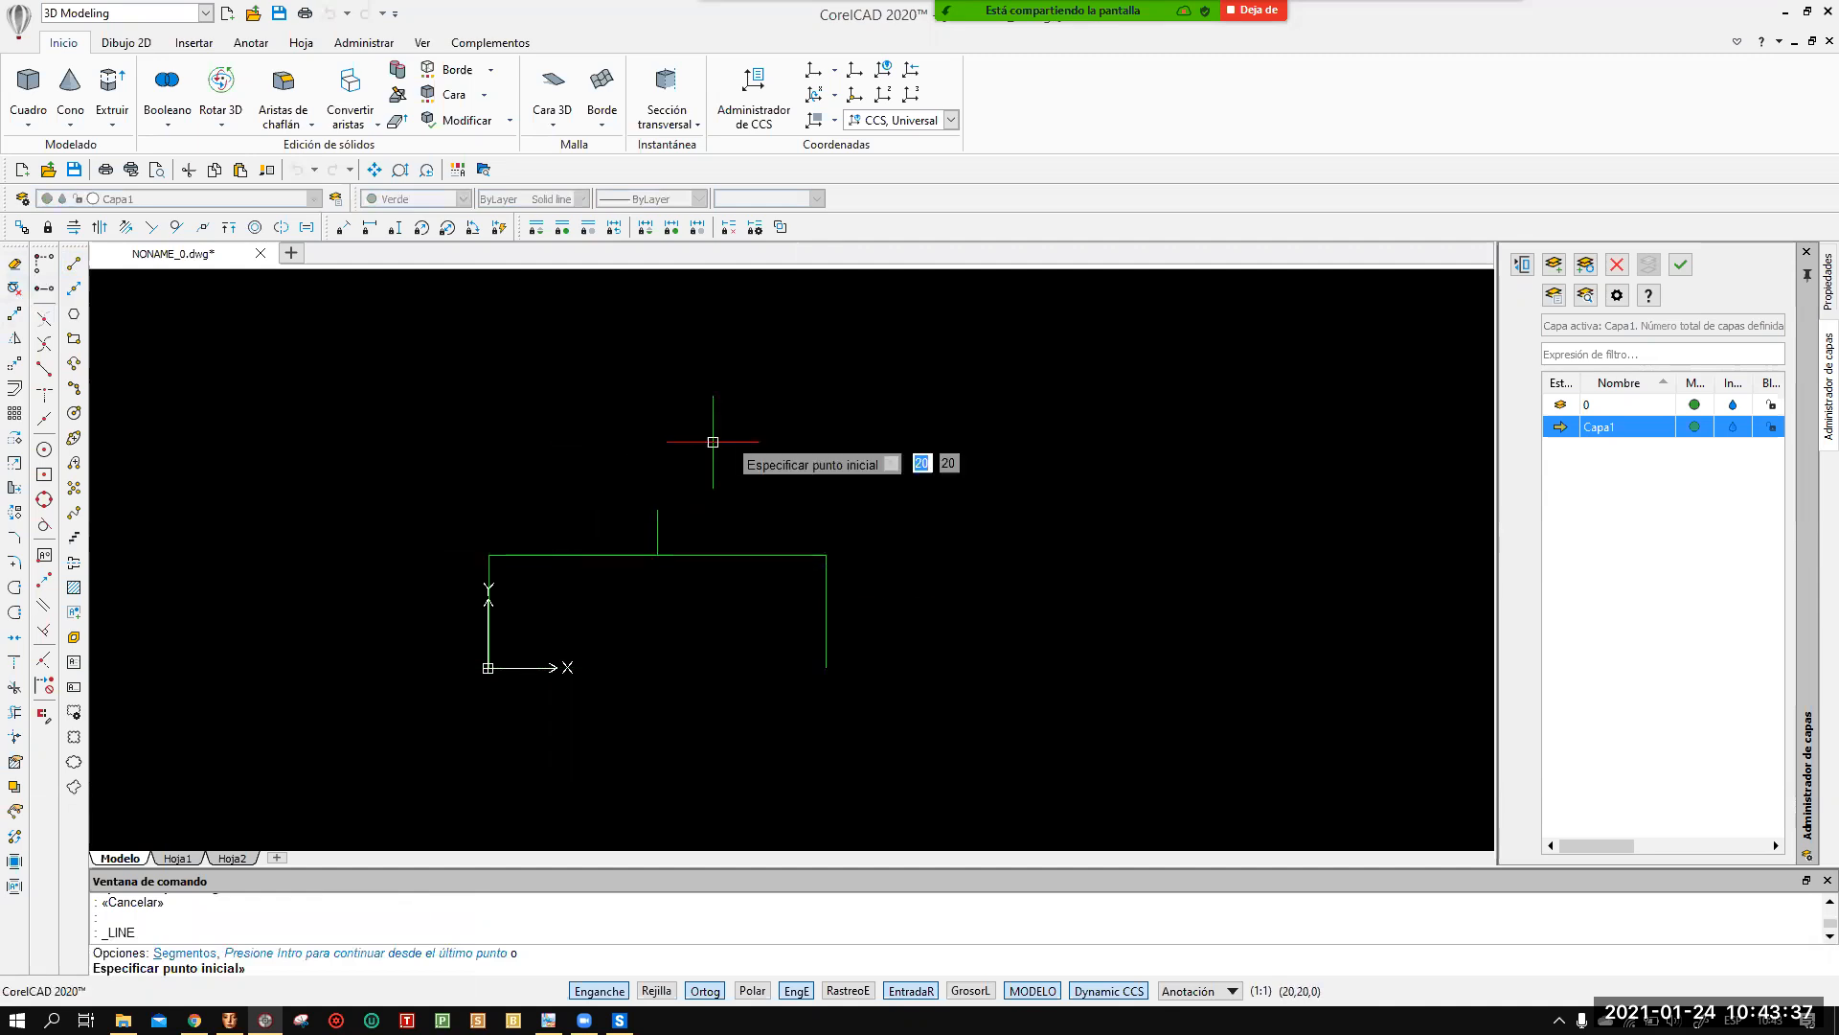
{"action": "left_click", "coordinate": [657, 510]}
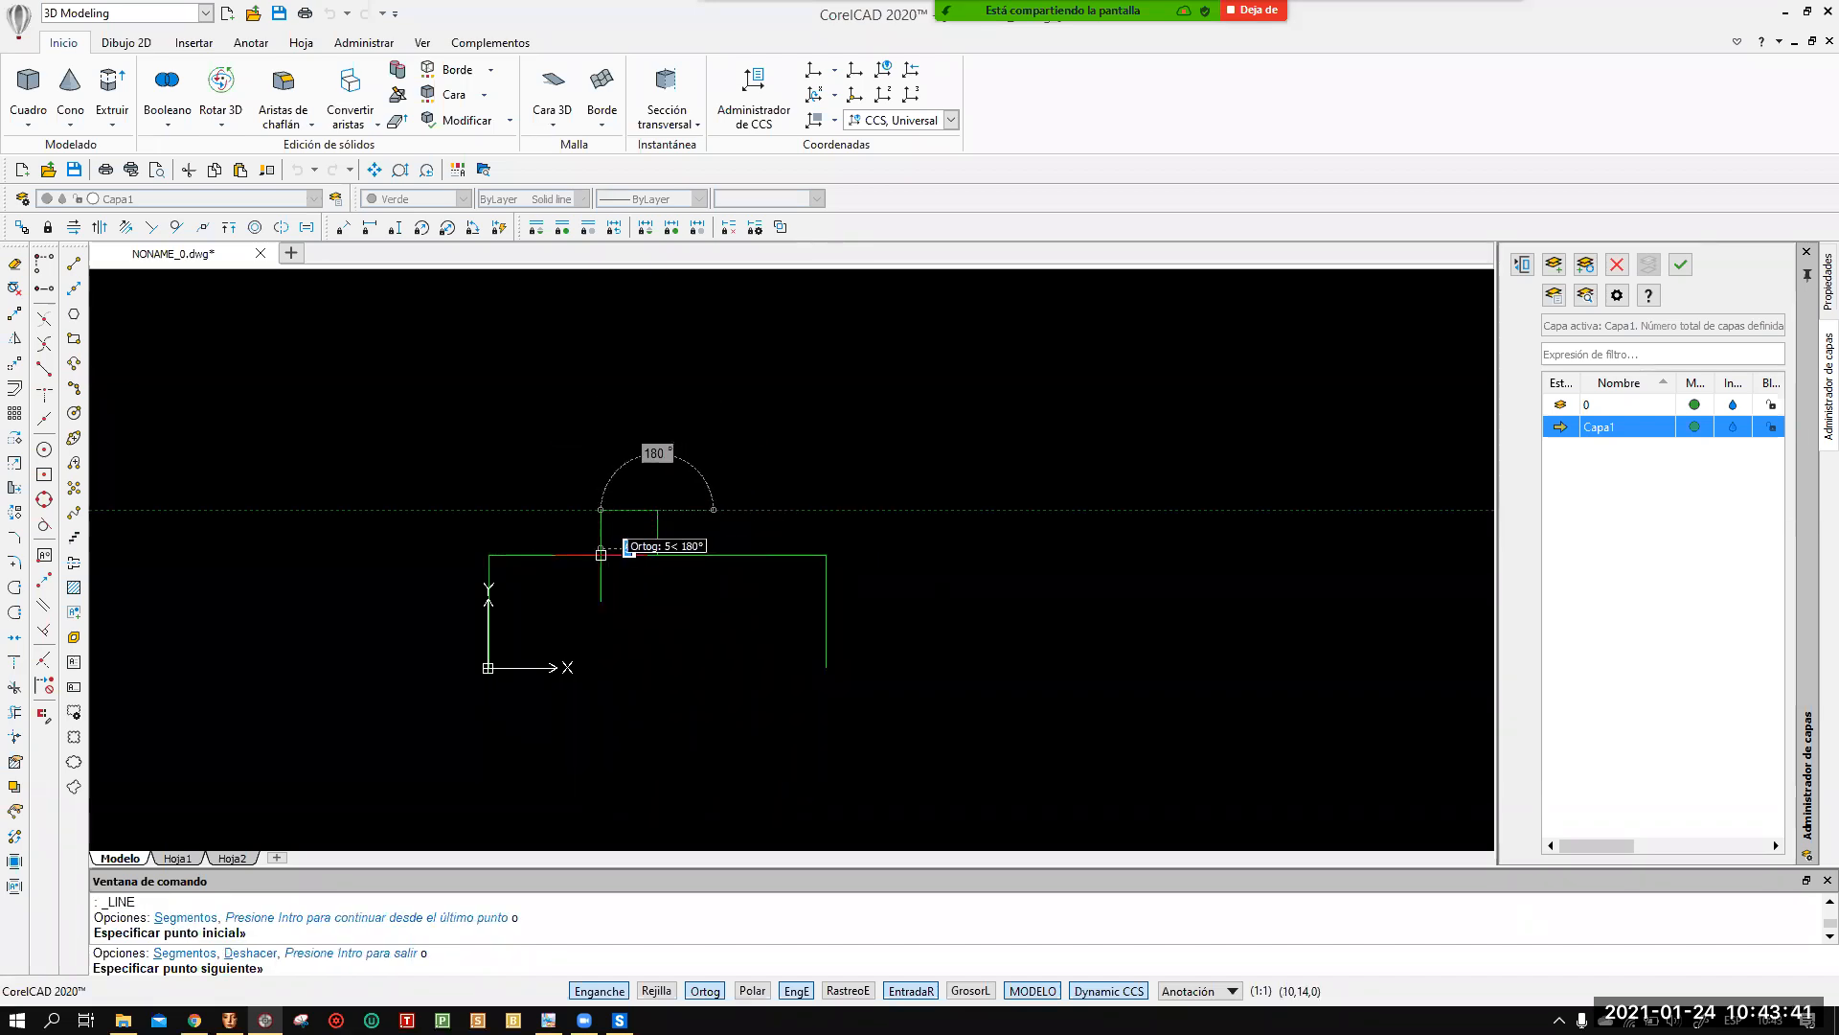
{"action": "key", "text": "Escape"}
{"action": "key", "text": "Escape"}
With orthogonal mode off, draw the two sloping roof lines from the left column's top through the apex to the right column's top.
{"action": "left_click", "coordinate": [75, 265]}
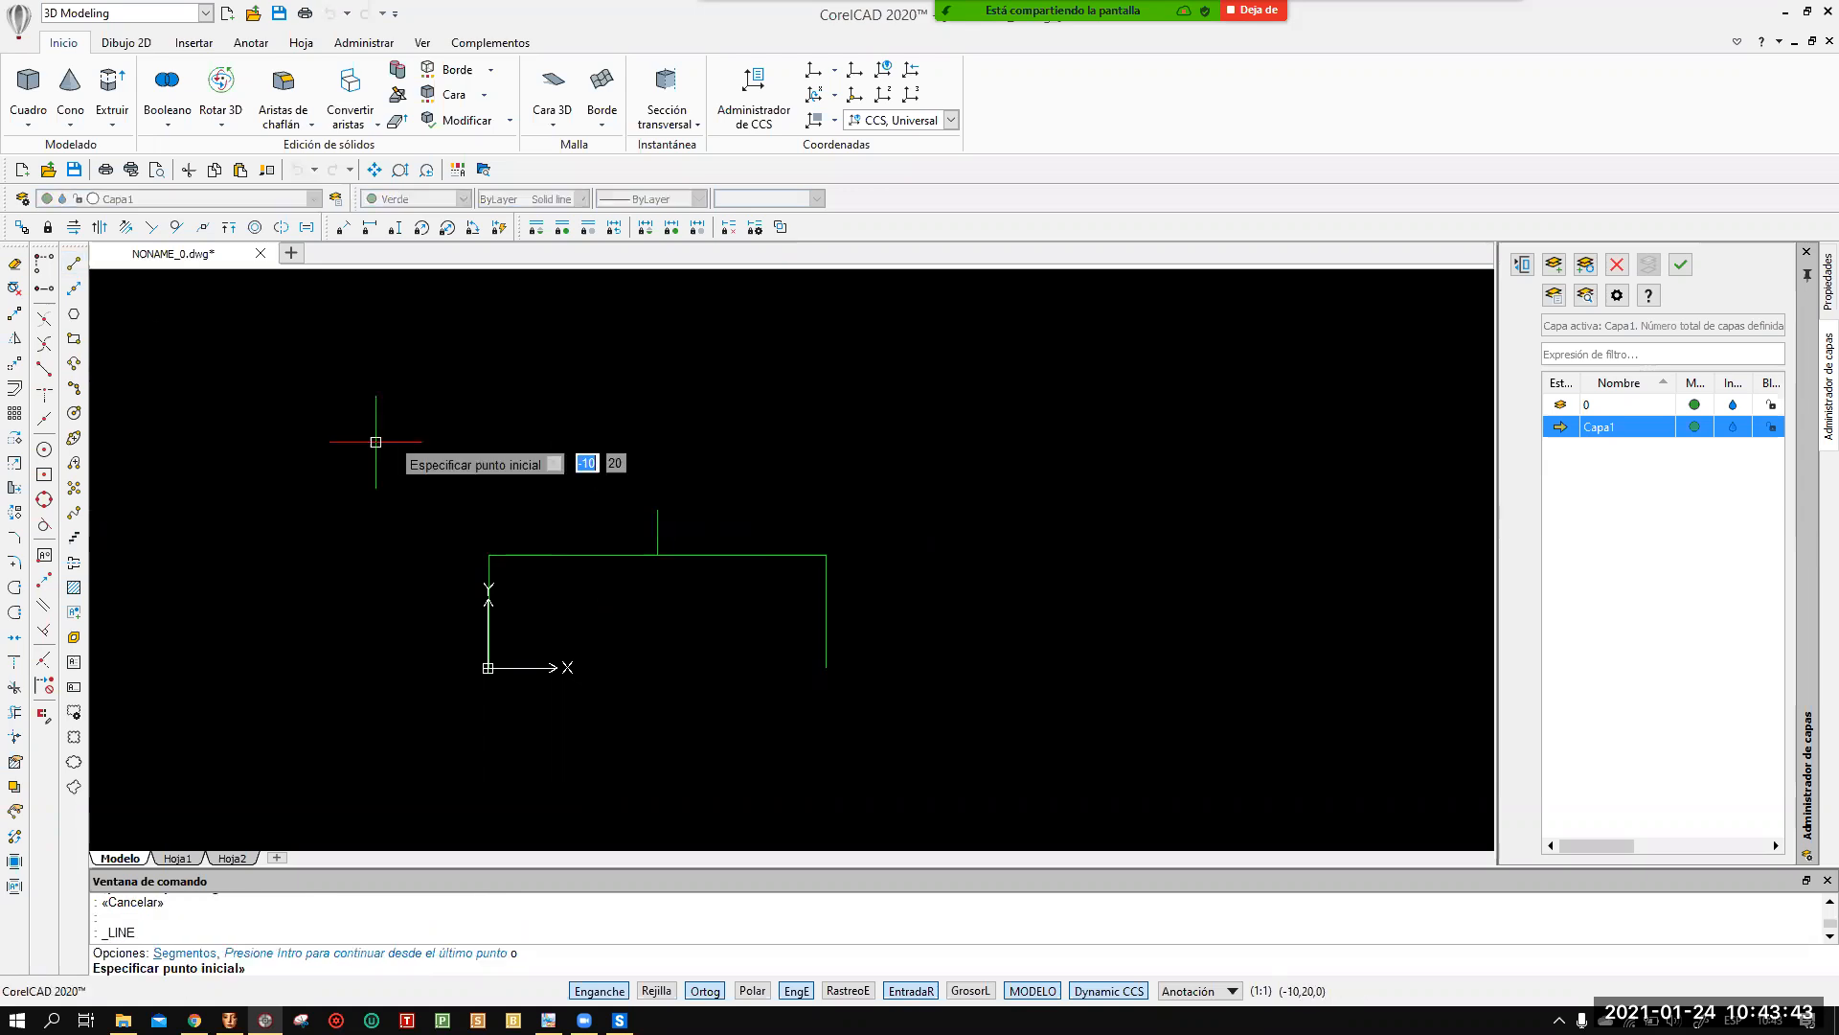
{"action": "left_click", "coordinate": [489, 554]}
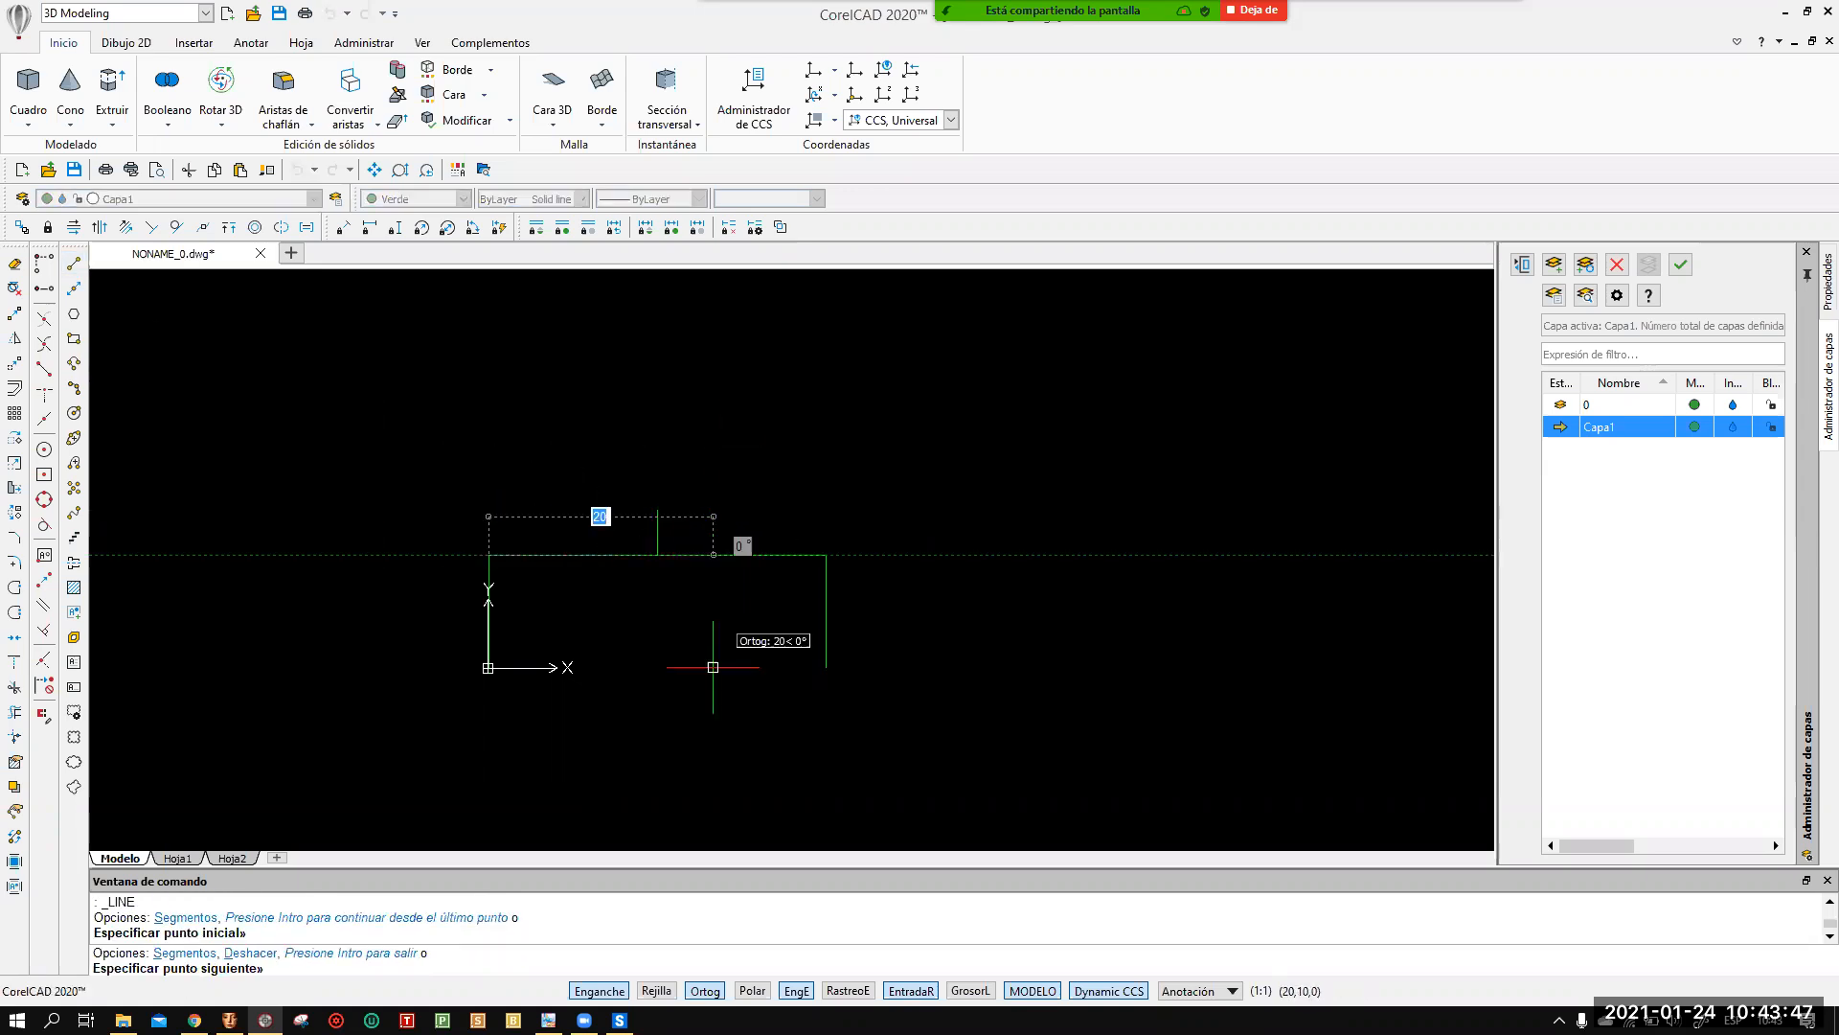
{"action": "key", "text": "F8"}
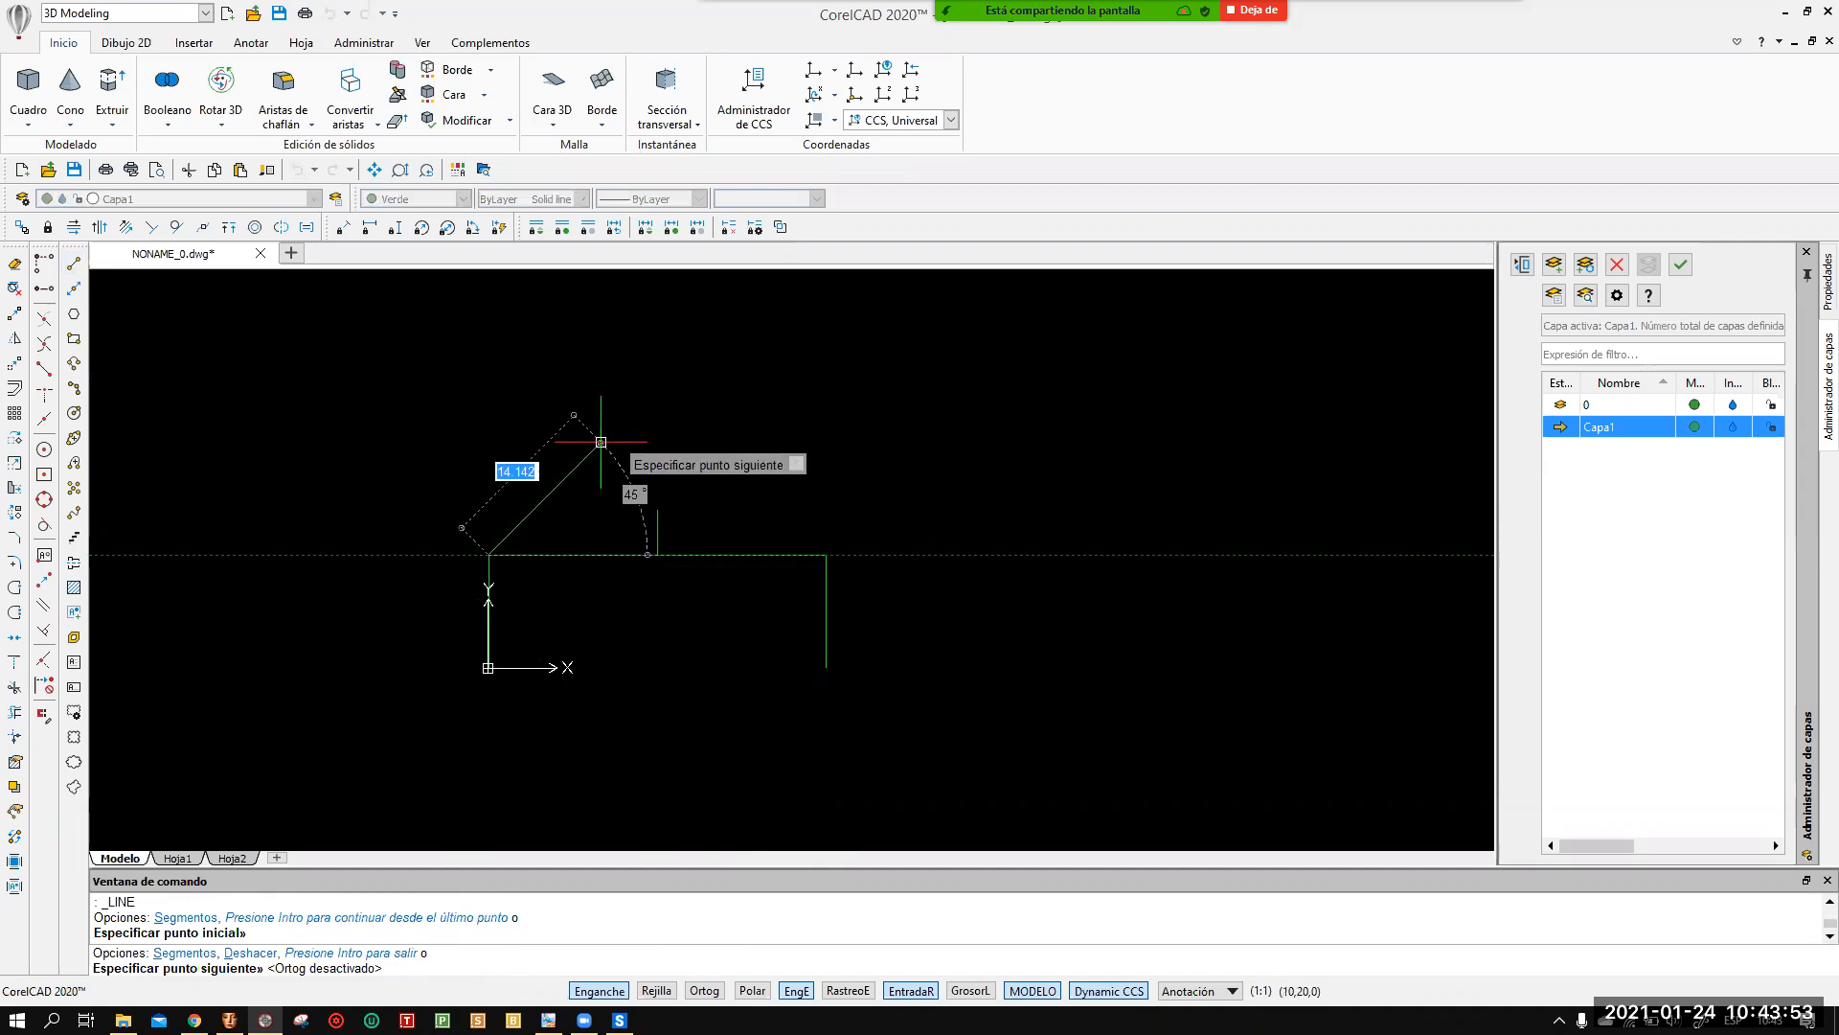
{"action": "left_click", "coordinate": [657, 509]}
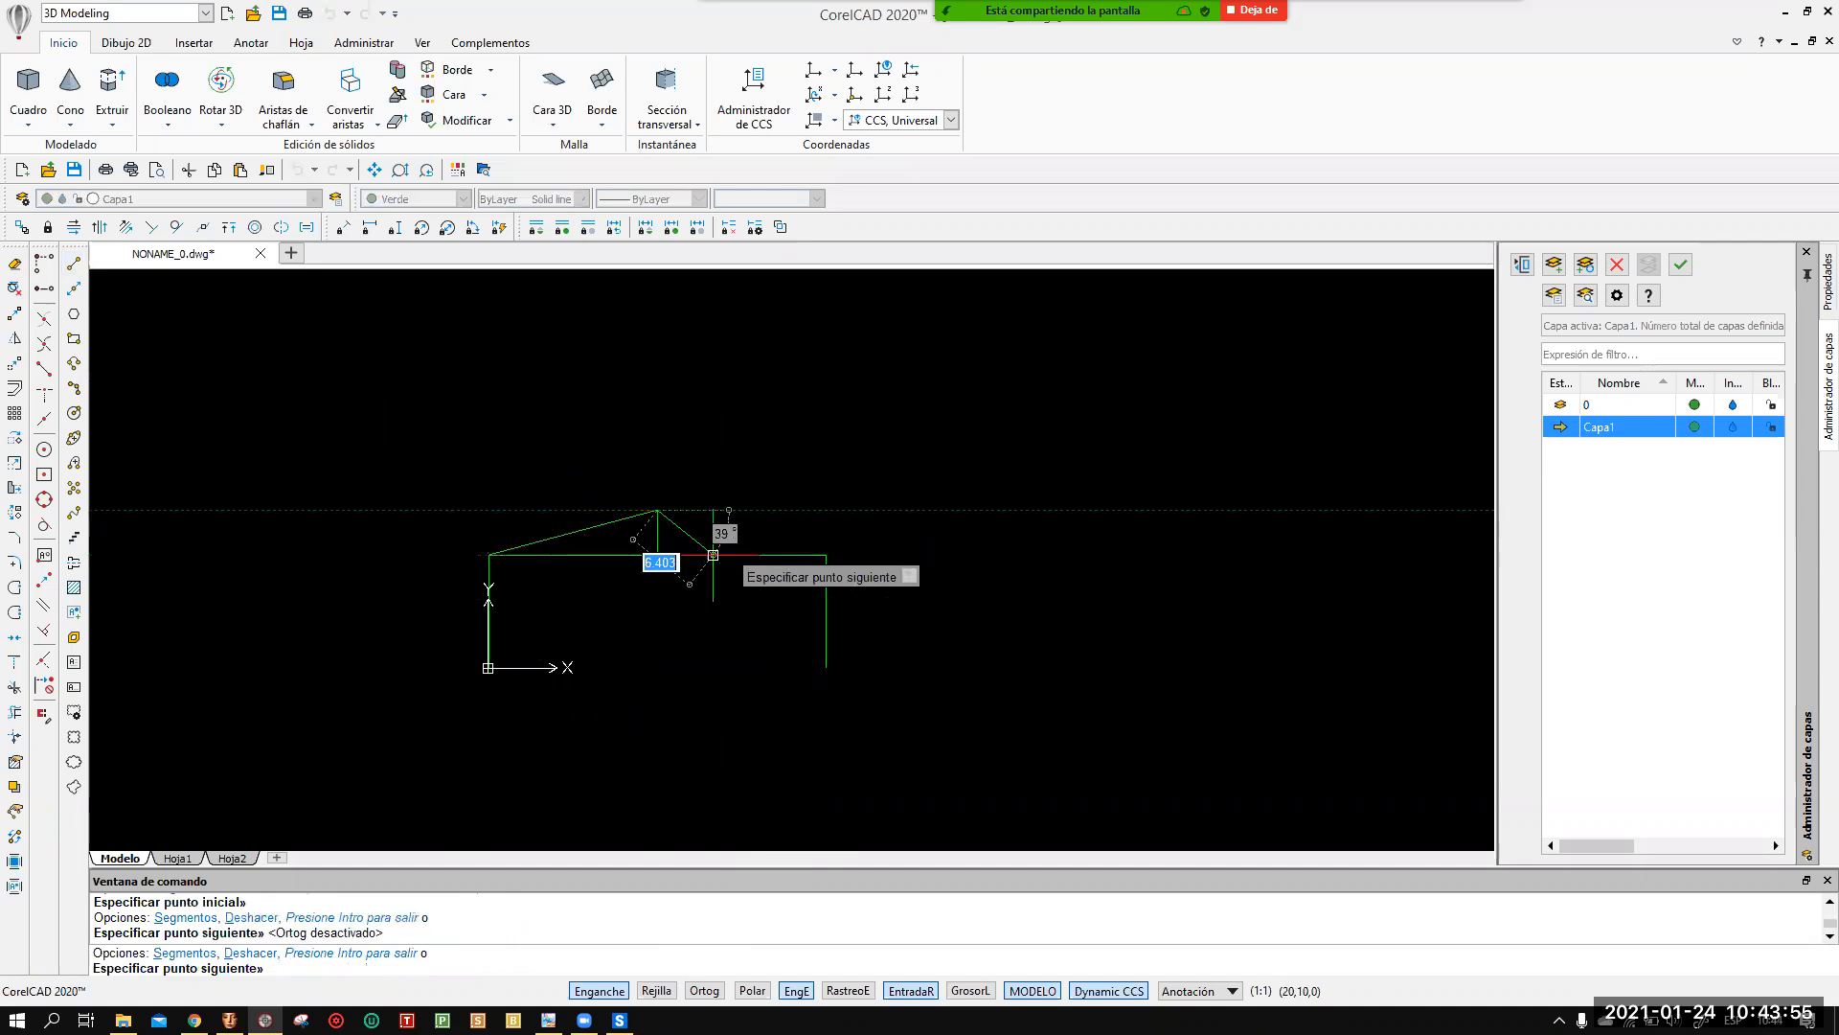
{"action": "left_click", "coordinate": [826, 555]}
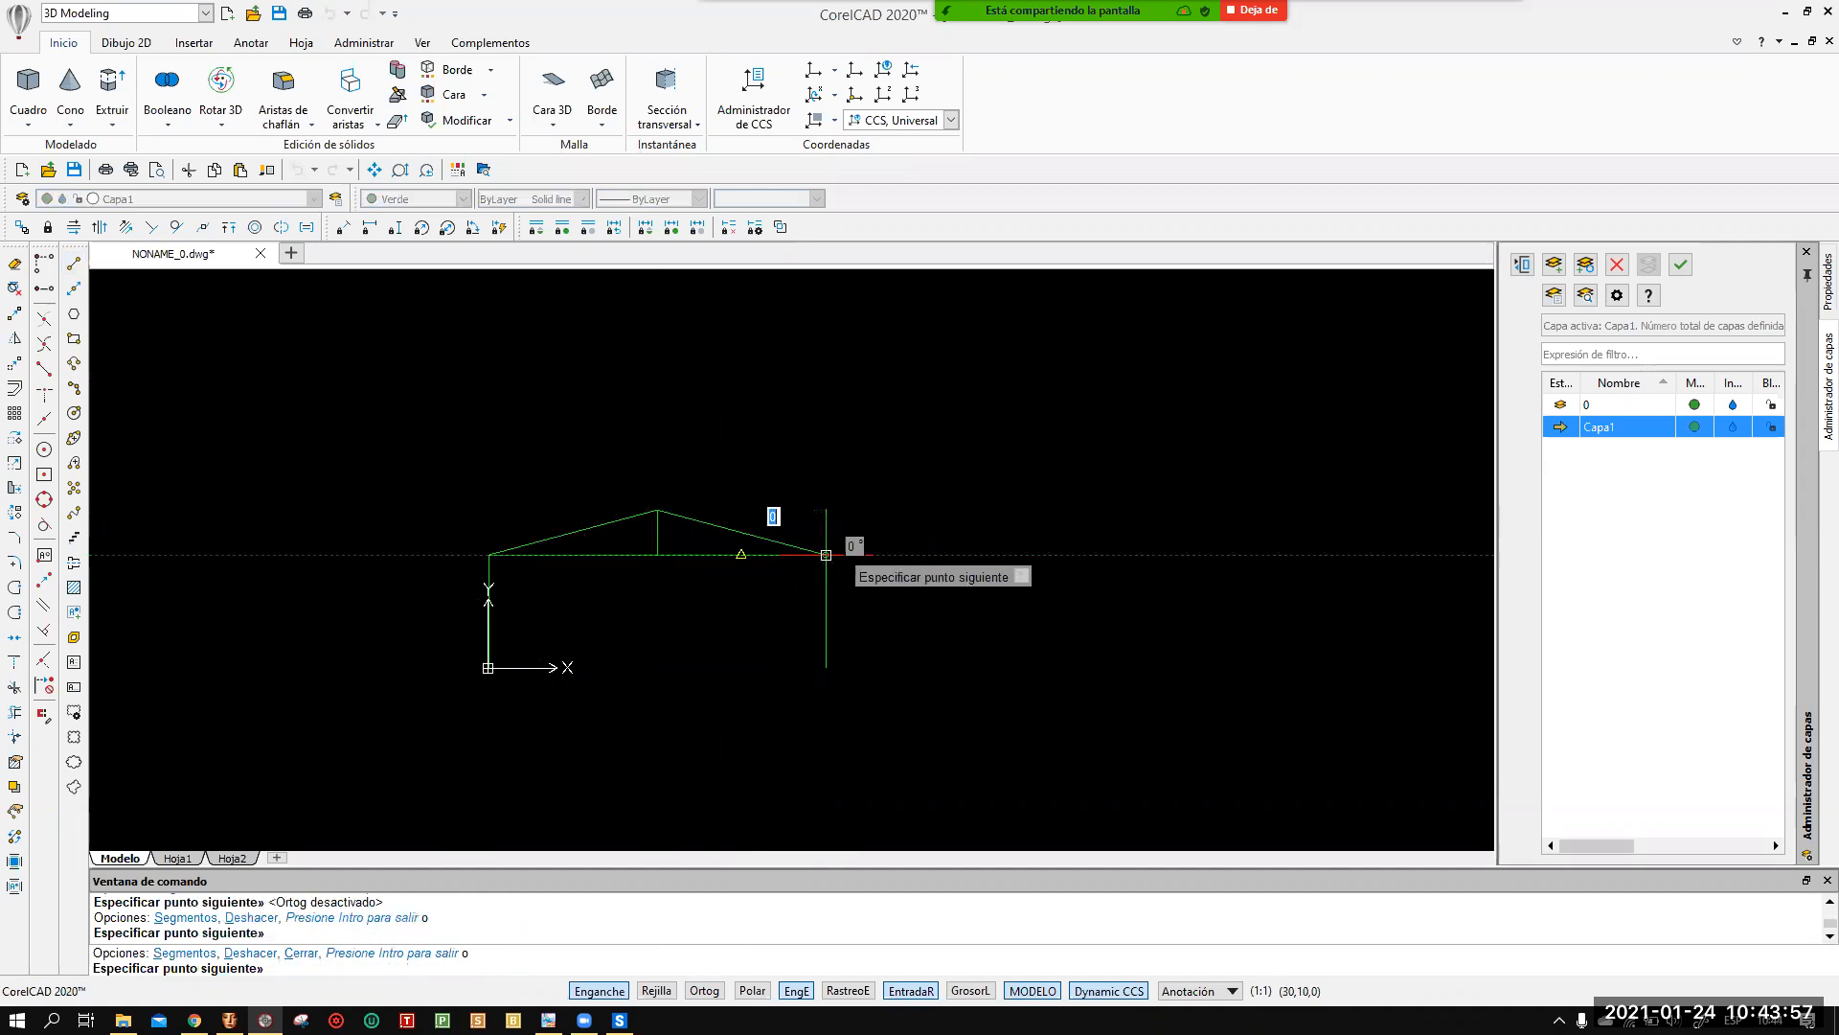
{"action": "key", "text": "Escape"}
{"action": "key", "text": "Escape"}
{"action": "scroll", "coordinate": [621, 655], "scroll_direction": "up", "scroll_amount": 4}
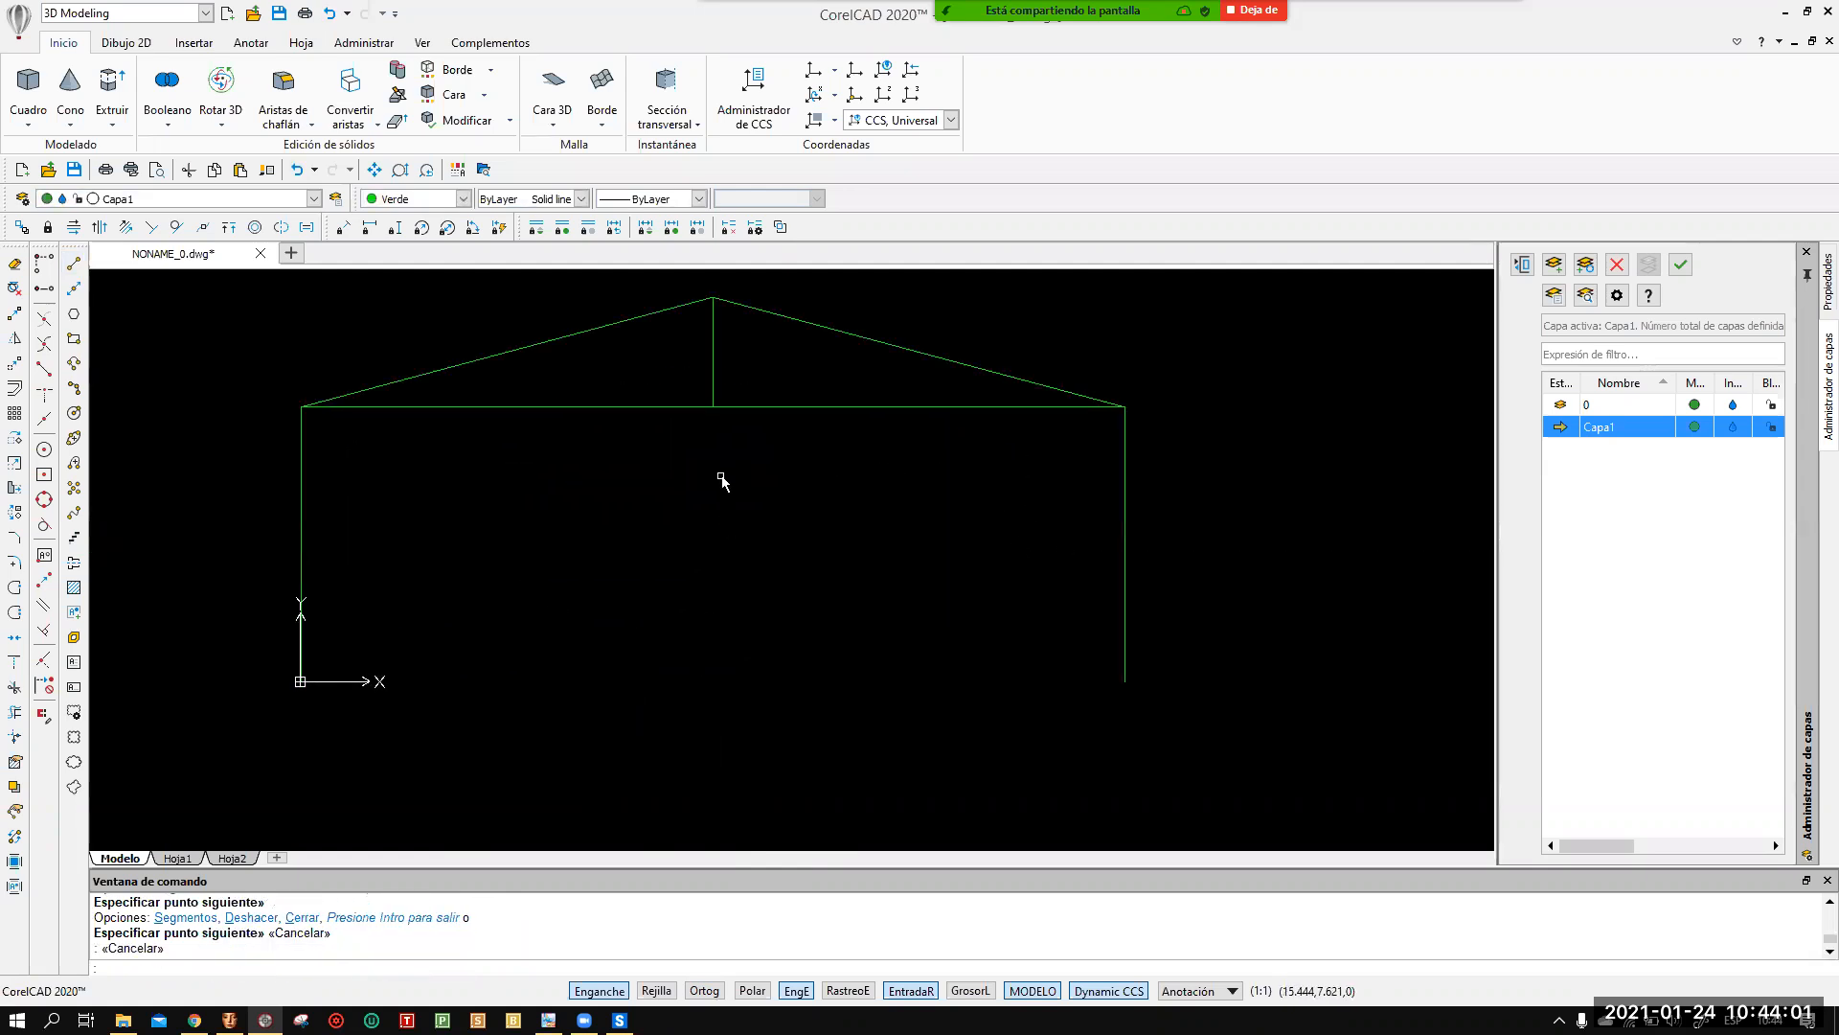
{"action": "scroll", "coordinate": [764, 596], "scroll_direction": "down", "scroll_amount": 1}
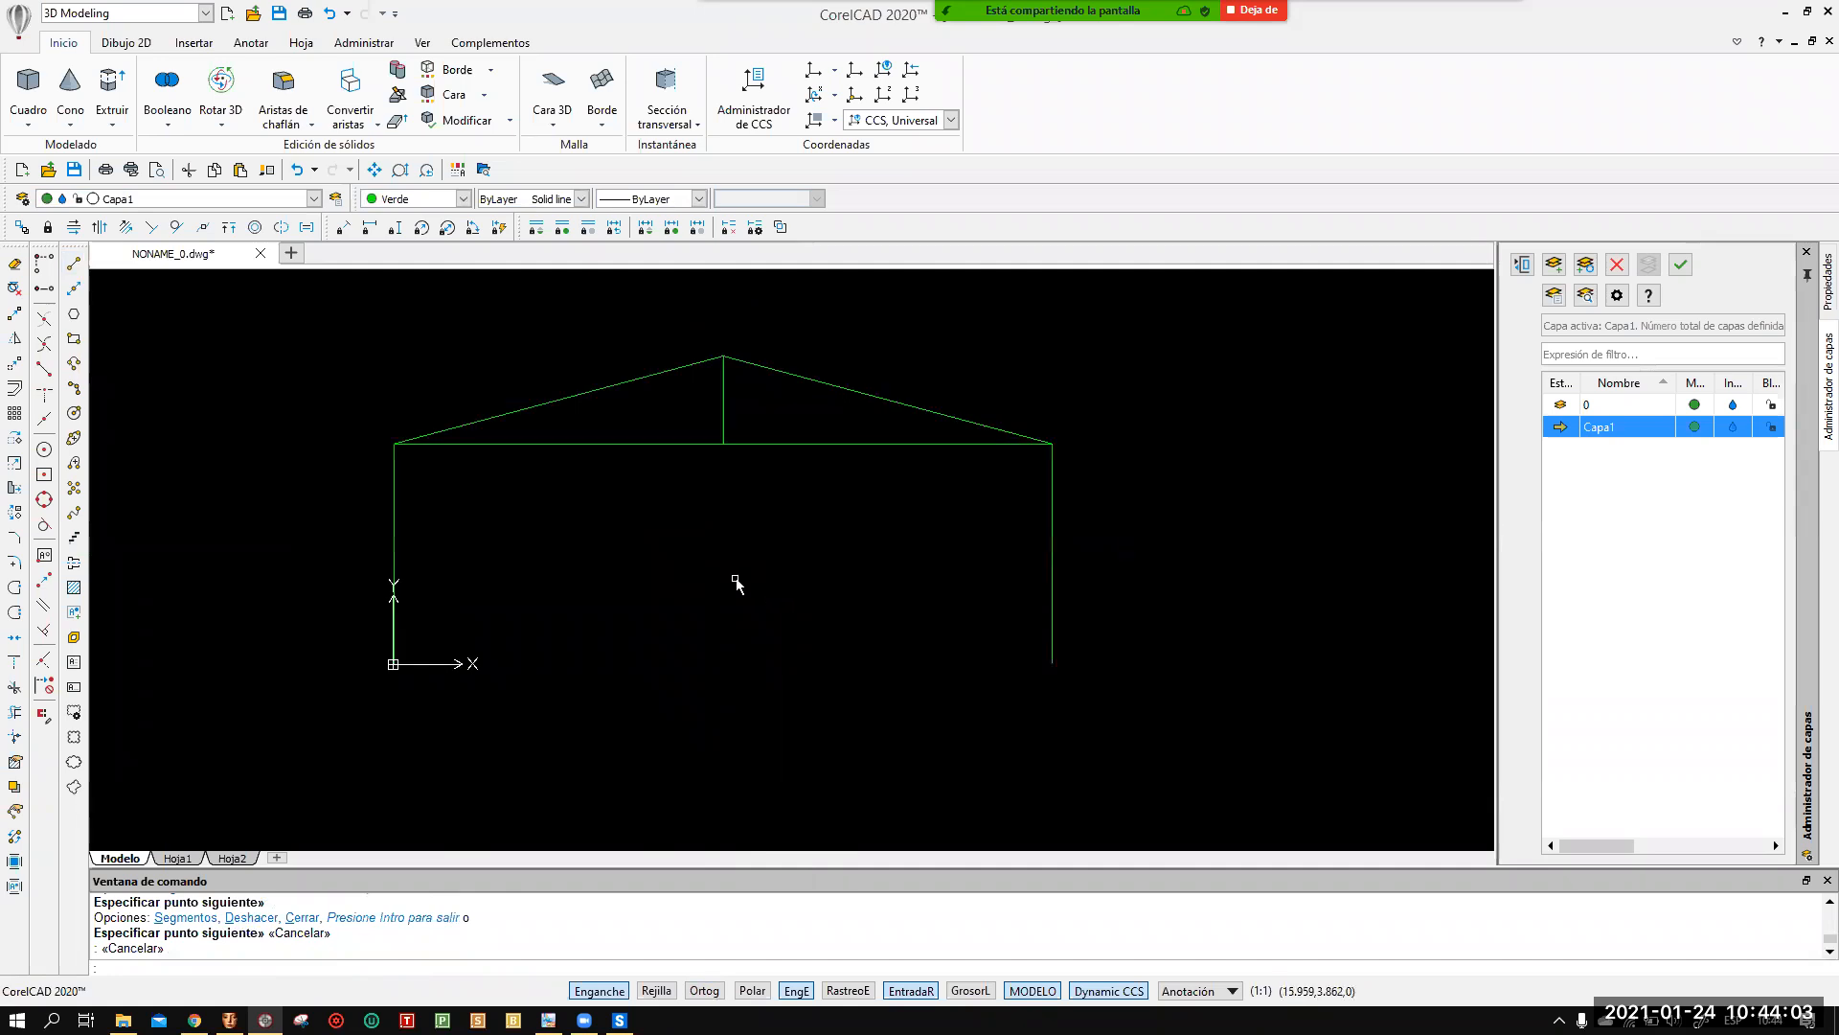
{"action": "scroll", "coordinate": [607, 383], "scroll_direction": "up", "scroll_amount": 1}
{"action": "scroll", "coordinate": [690, 431], "scroll_direction": "up", "scroll_amount": 1}
{"action": "mouse_move", "coordinate": [862, 498]}
{"action": "middle_mouse_down"}
{"action": "mouse_move", "coordinate": [887, 517]}
{"action": "mouse_move", "coordinate": [644, 526]}
{"action": "mouse_move", "coordinate": [756, 517]}
{"action": "mouse_move", "coordinate": [1006, 587]}
{"action": "mouse_move", "coordinate": [1034, 624]}
{"action": "middle_mouse_up"}
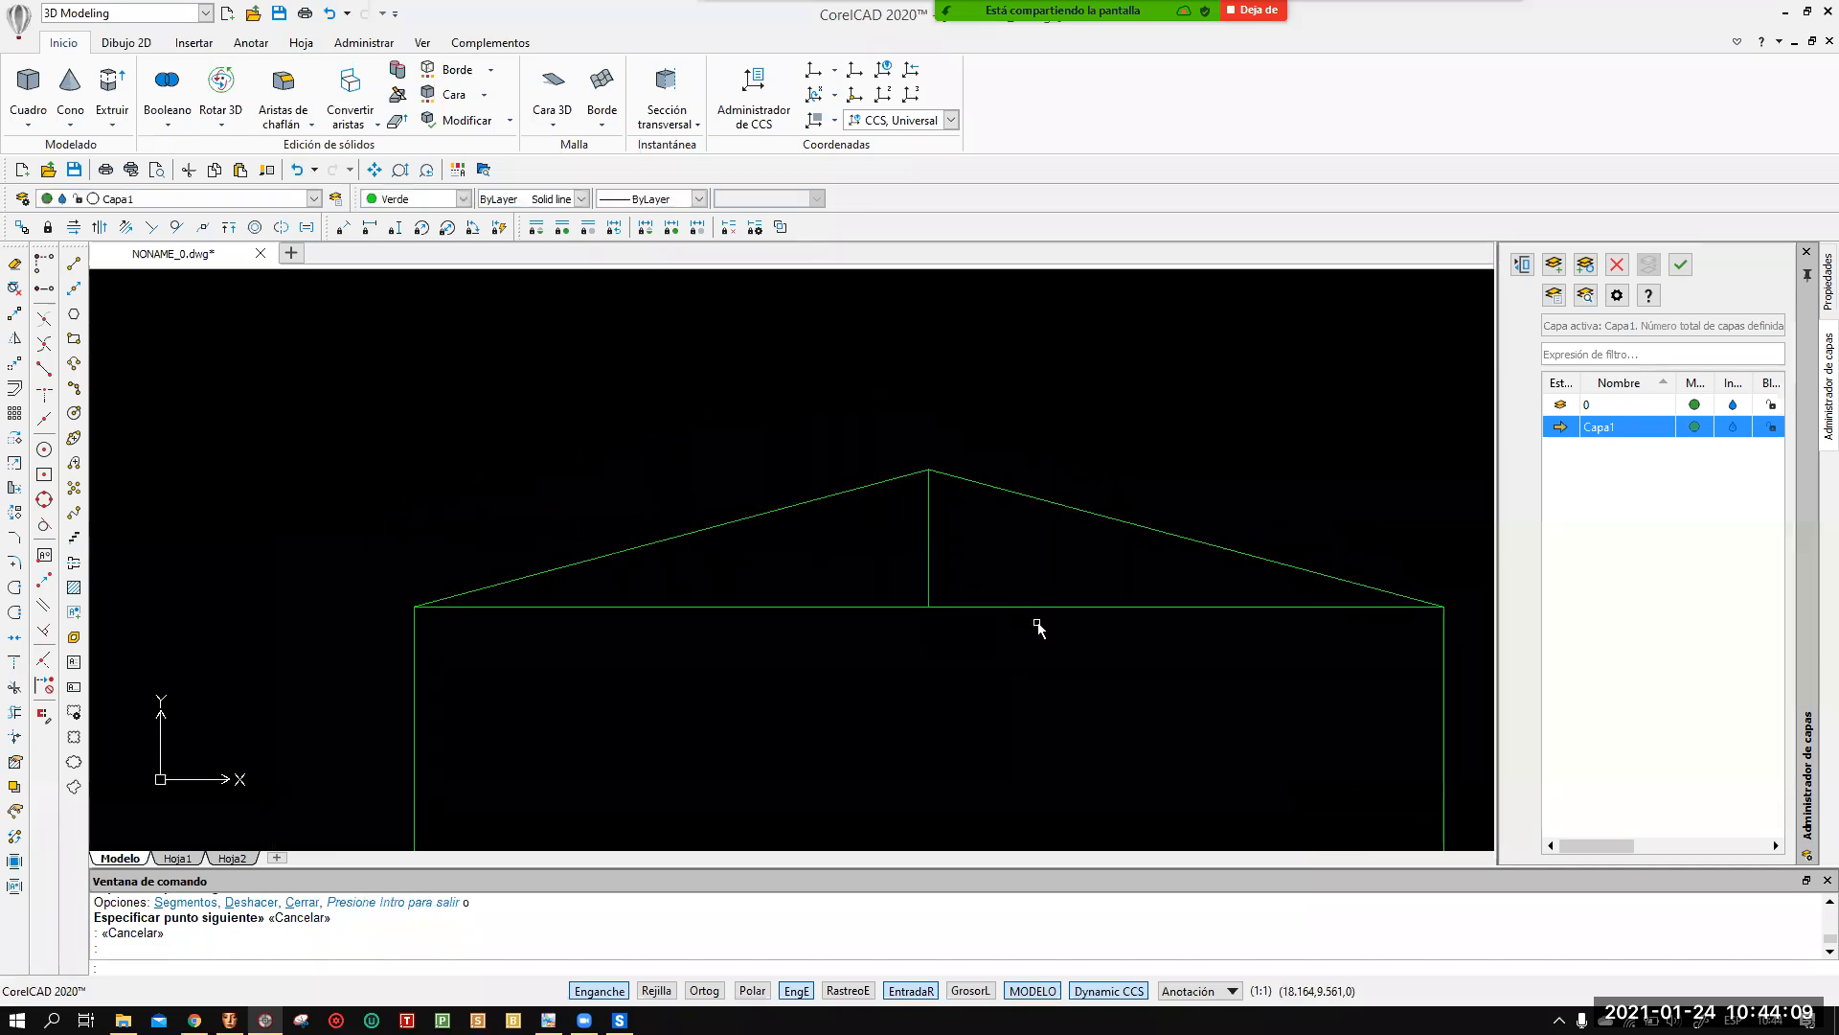
{"action": "scroll", "coordinate": [931, 476], "scroll_direction": "down", "scroll_amount": 5}
{"action": "scroll", "coordinate": [951, 546], "scroll_direction": "up", "scroll_amount": 5}
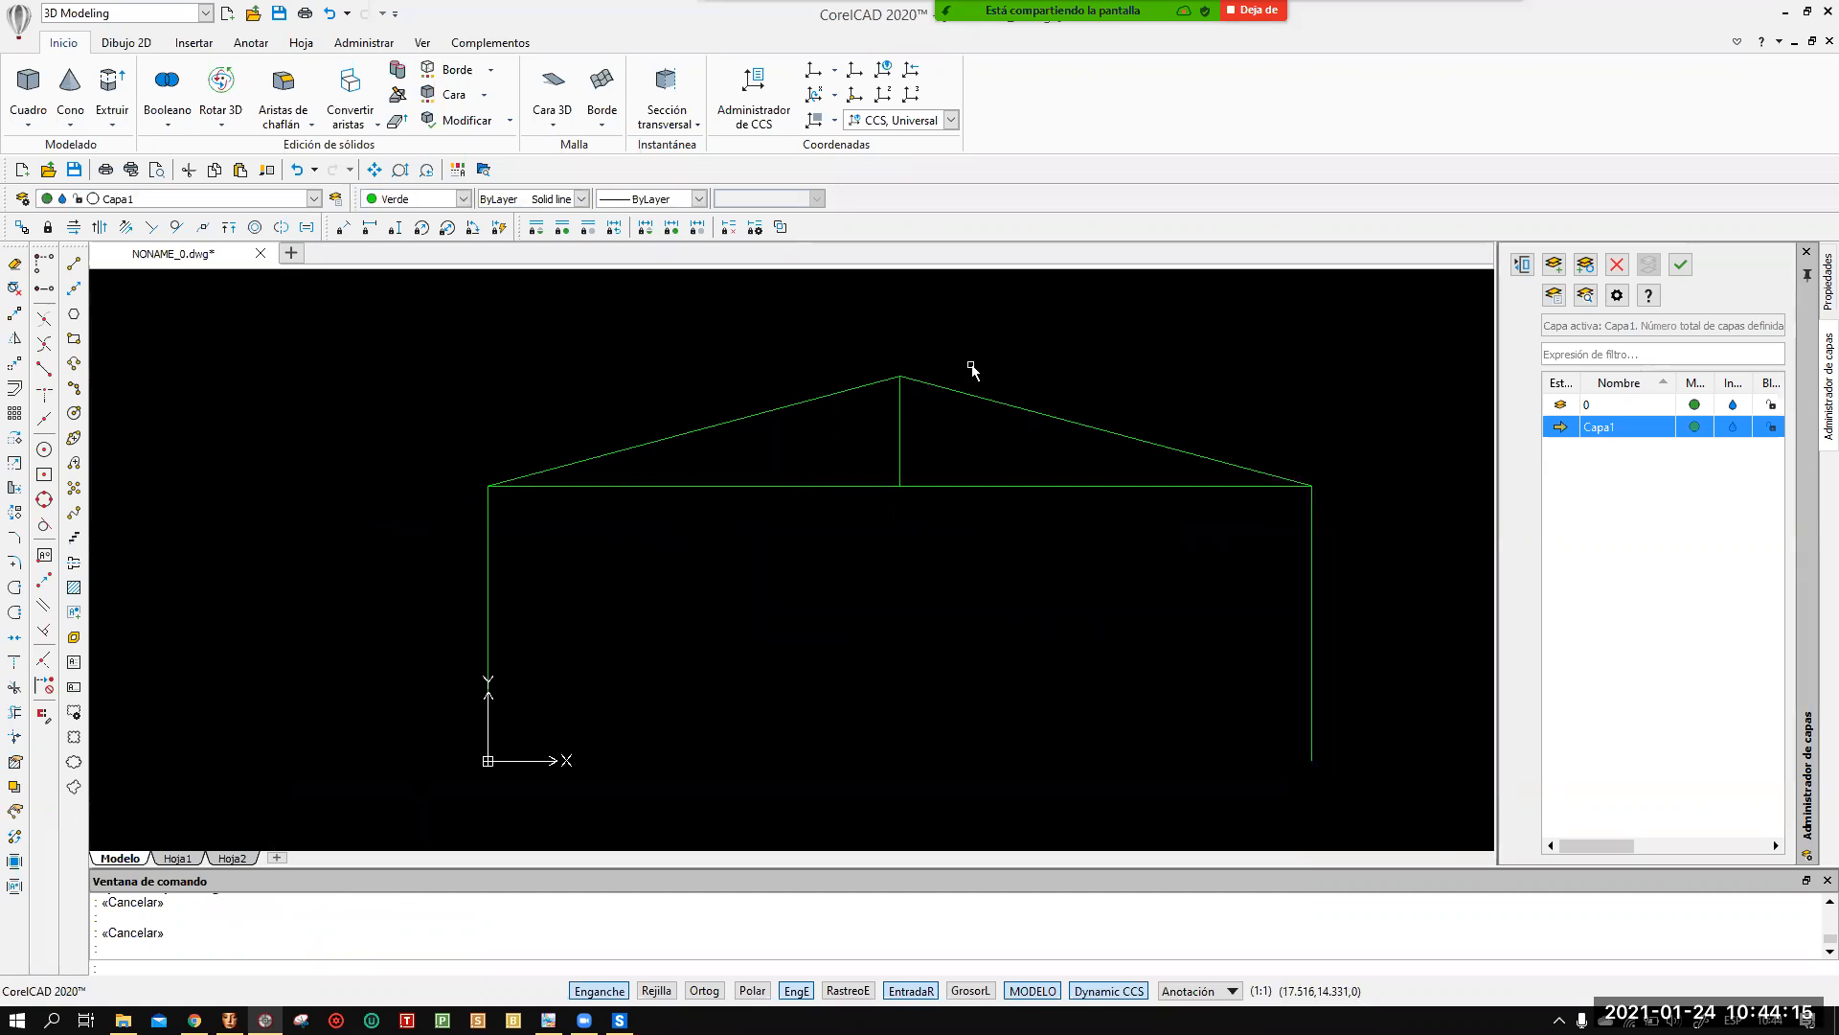
{"action": "left_click_drag", "start_coordinate": [832, 379], "coordinate": [762, 485]}
{"action": "key", "text": "Escape"}
{"action": "key", "text": "Escape"}
Divide the right sloping roof line and the right half of the horizontal beam into 5 segments each with the DIVIDE command.
{"action": "left_click_drag", "start_coordinate": [1133, 386], "coordinate": [1037, 485]}
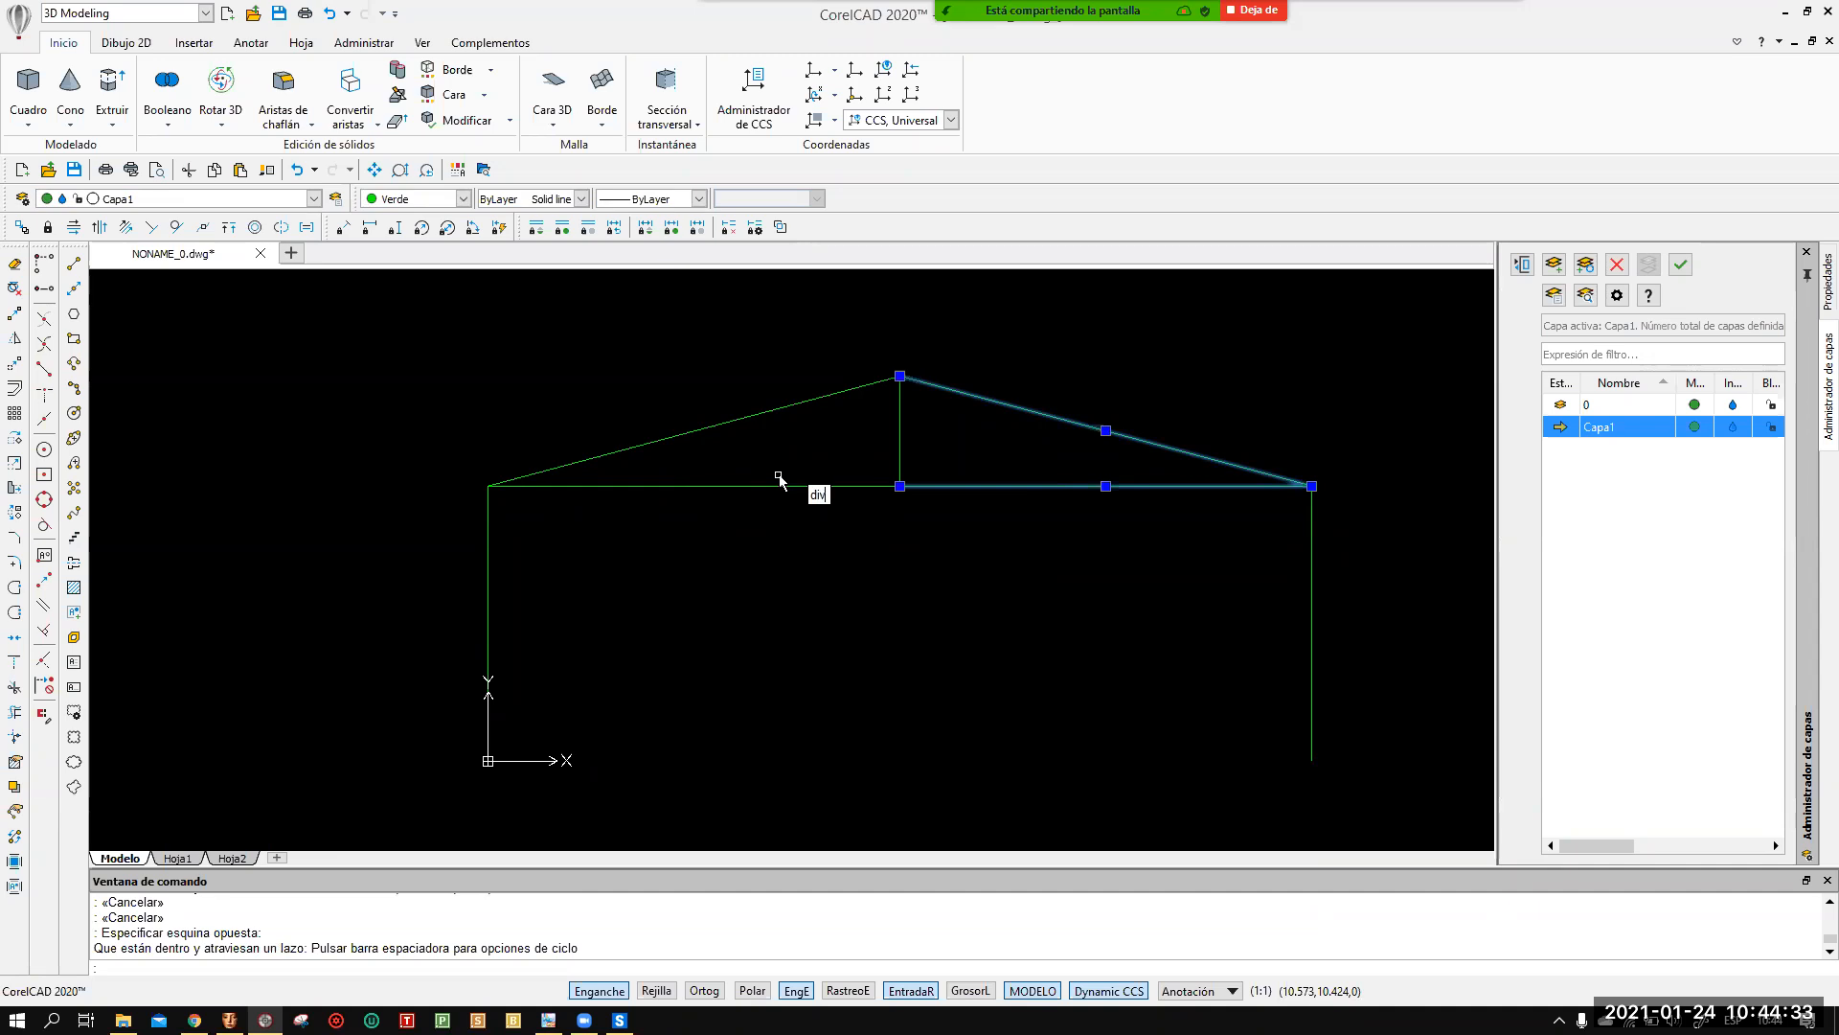
{"action": "type", "text": "e"}
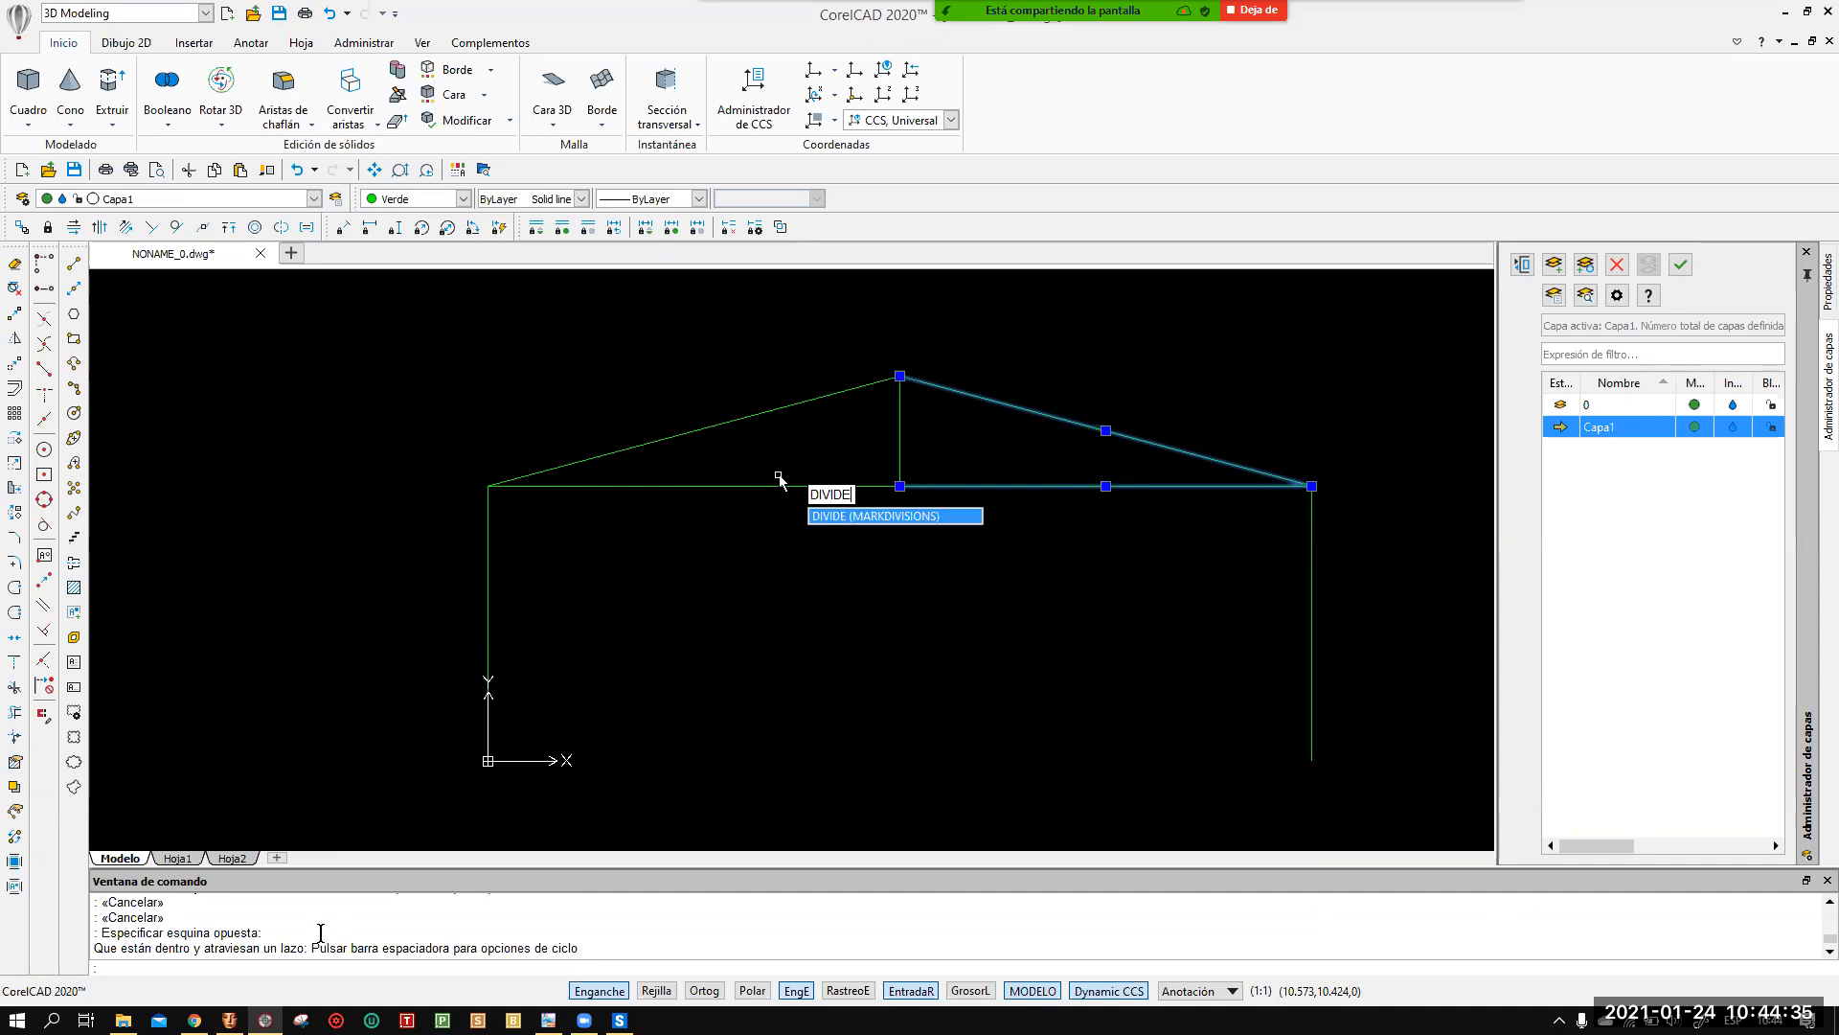
{"action": "key", "text": "Return"}
{"action": "type", "text": "divide"}
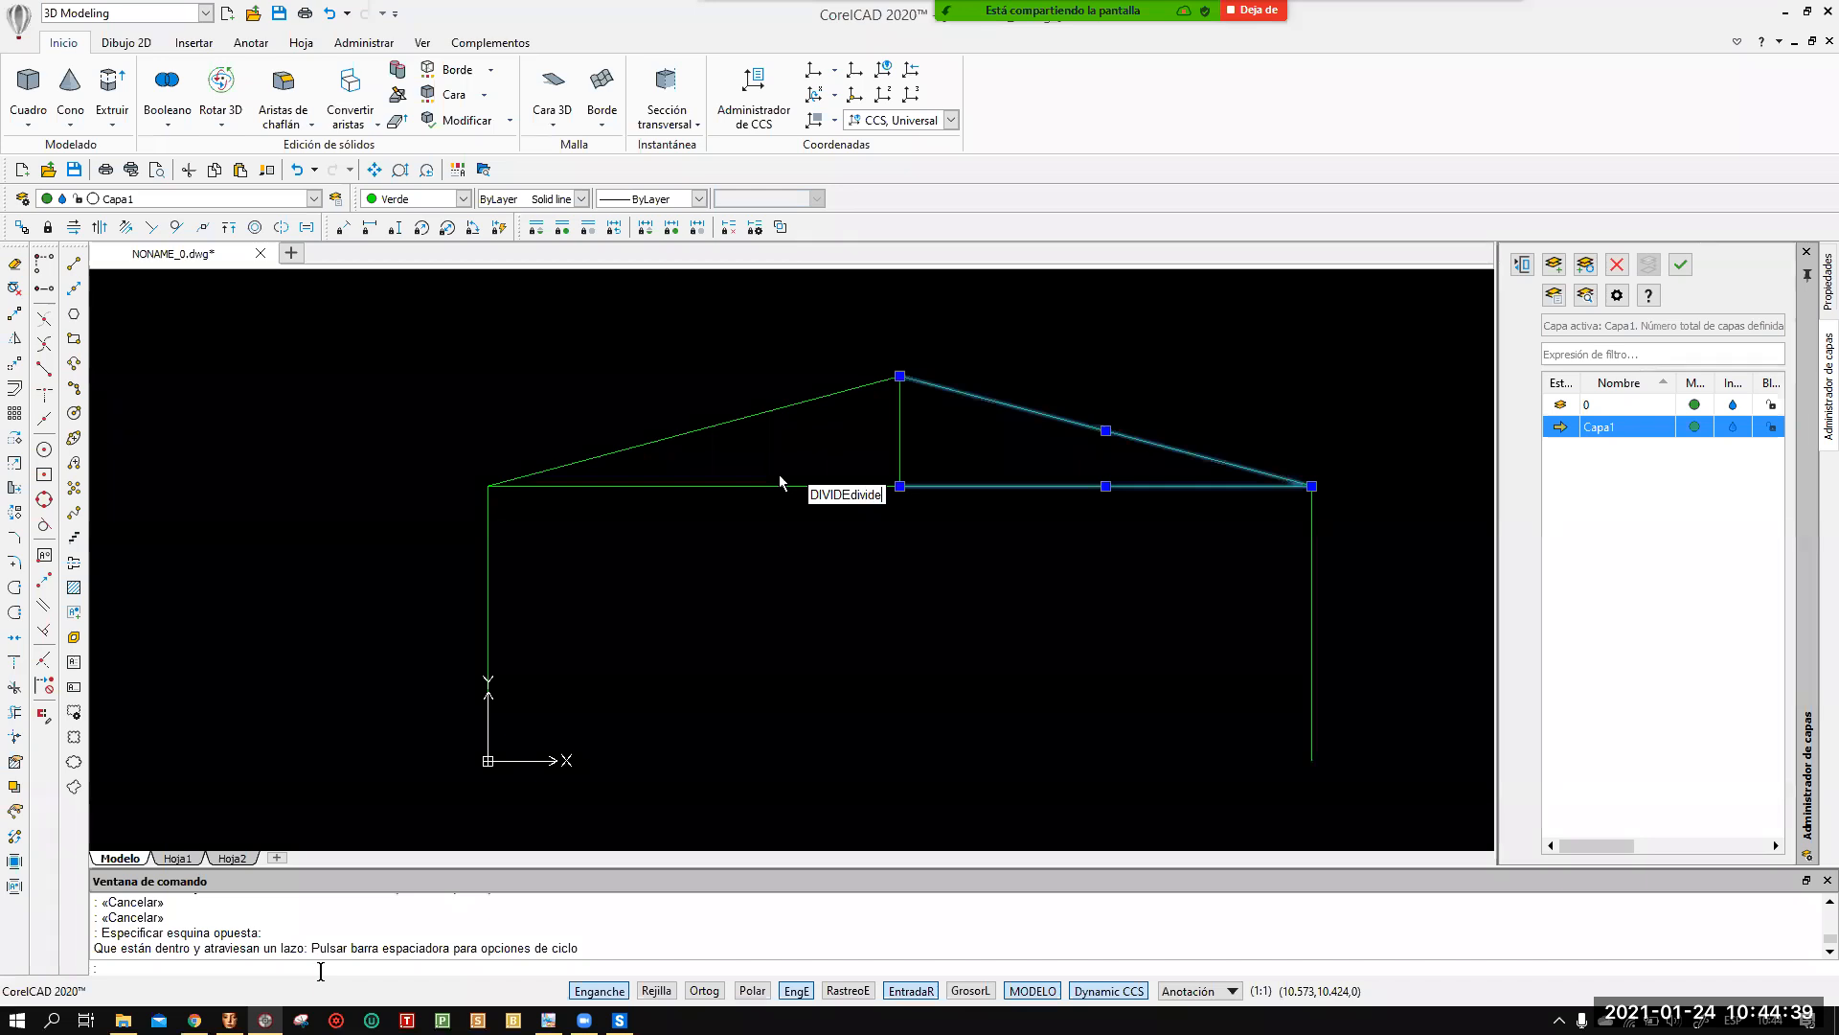
{"action": "type", "text": "di"}
{"action": "key", "text": "BackSpace"}
{"action": "key", "text": "BackSpace"}
{"action": "key", "text": "BackSpace"}
{"action": "key", "text": "BackSpace"}
{"action": "key", "text": "BackSpace"}
{"action": "key", "text": "BackSpace"}
{"action": "key", "text": "BackSpace"}
{"action": "key", "text": "BackSpace"}
{"action": "key", "text": "BackSpace"}
{"action": "key", "text": "BackSpace"}
{"action": "key", "text": "BackSpace"}
{"action": "key", "text": "BackSpace"}
{"action": "key", "text": "BackSpace"}
{"action": "key", "text": "BackSpace"}
{"action": "type", "text": "DIVIDE"}
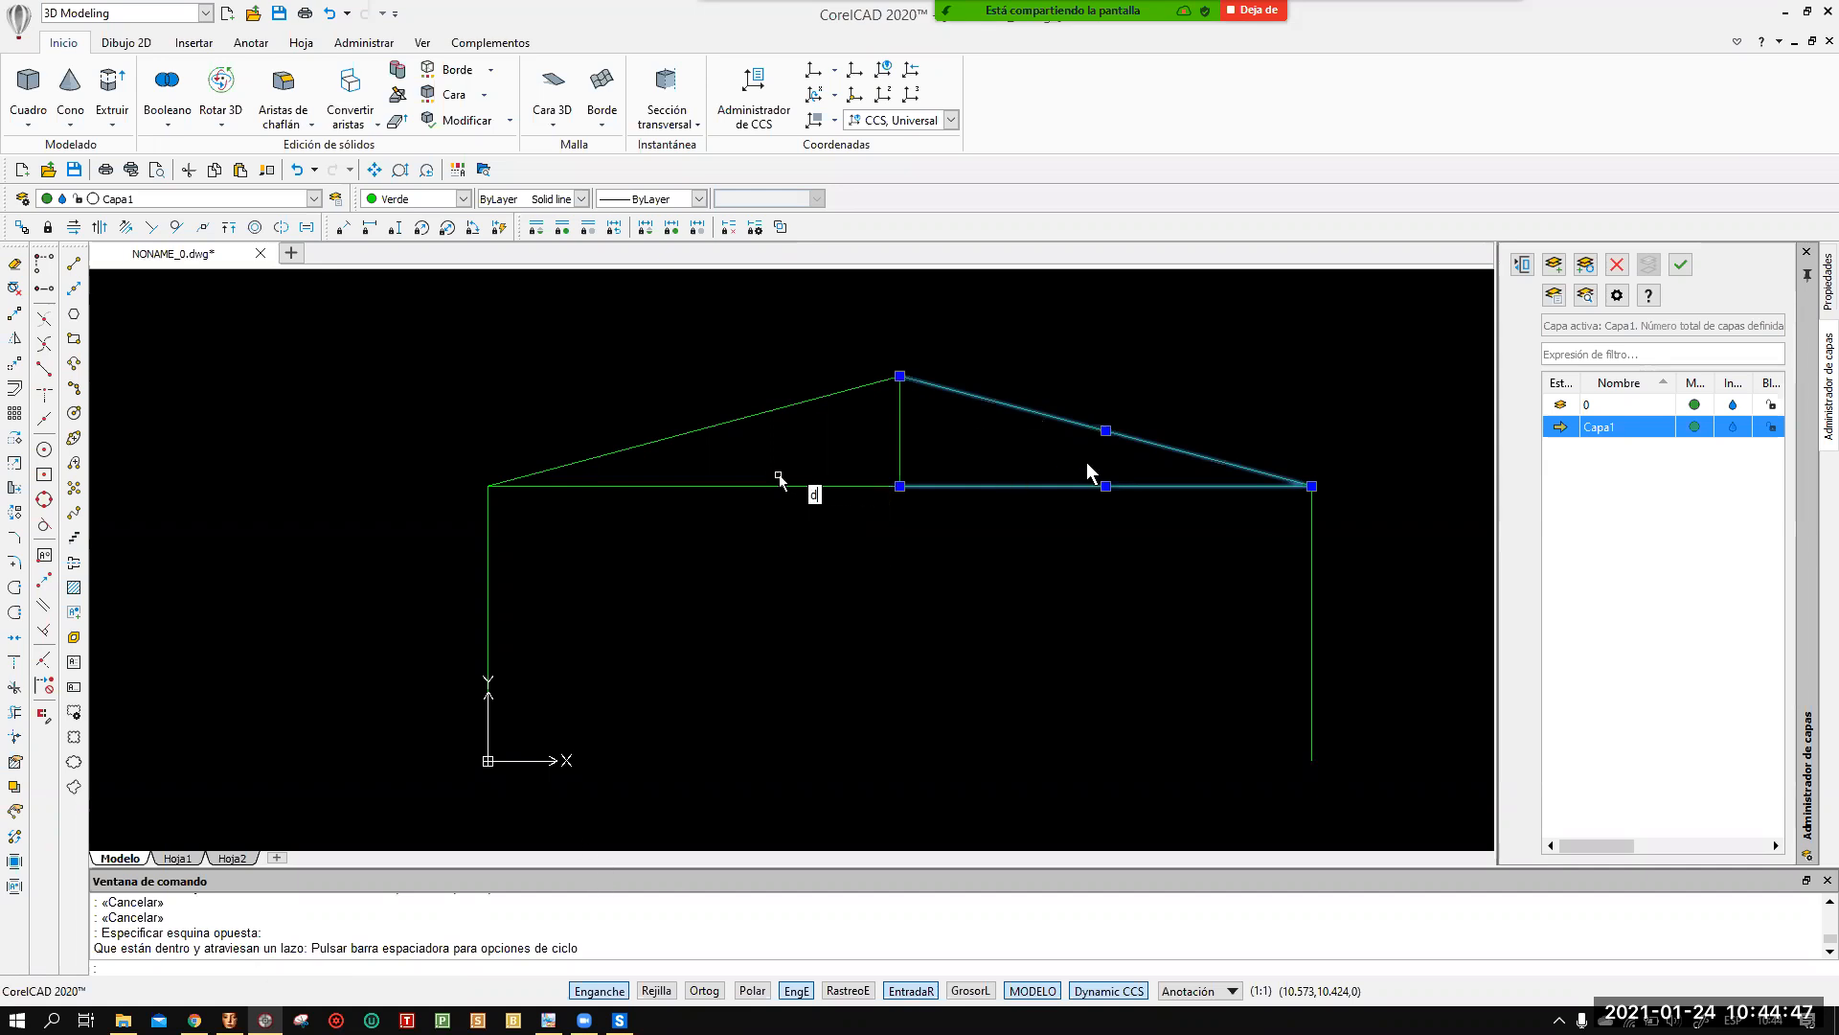
{"action": "key", "text": "Return"}
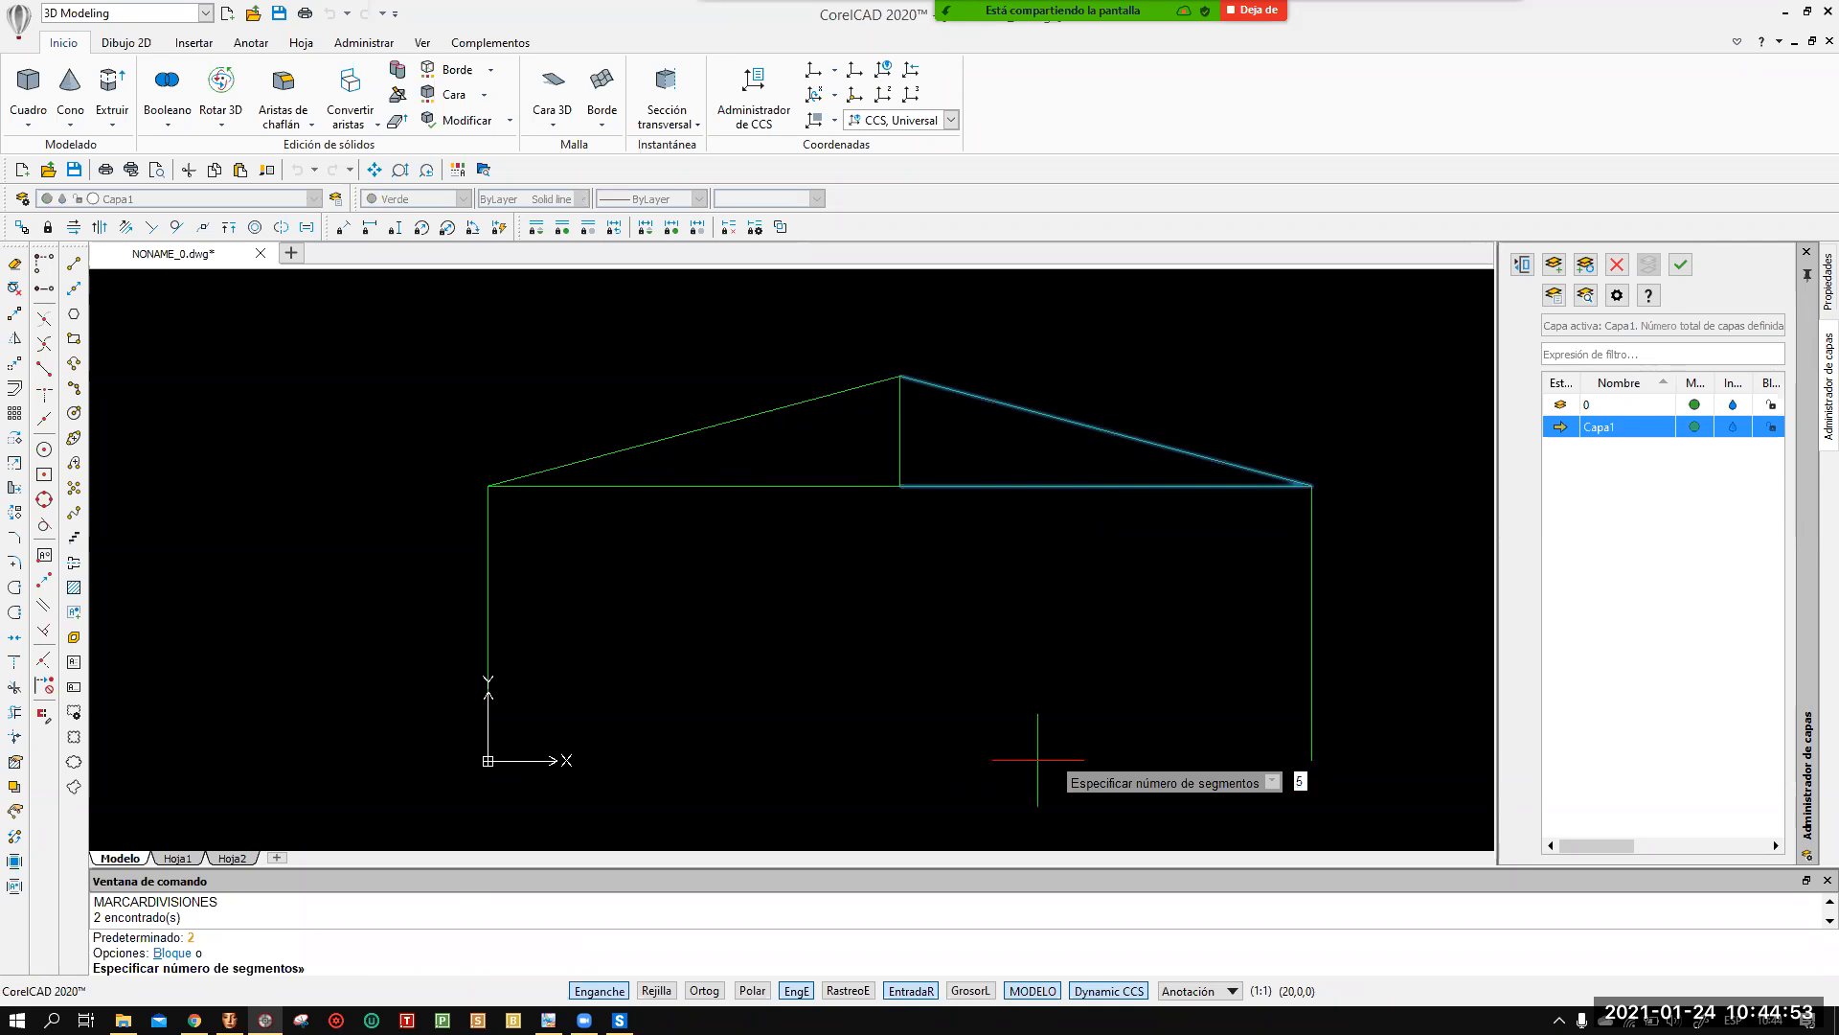
{"action": "key", "text": "Return"}
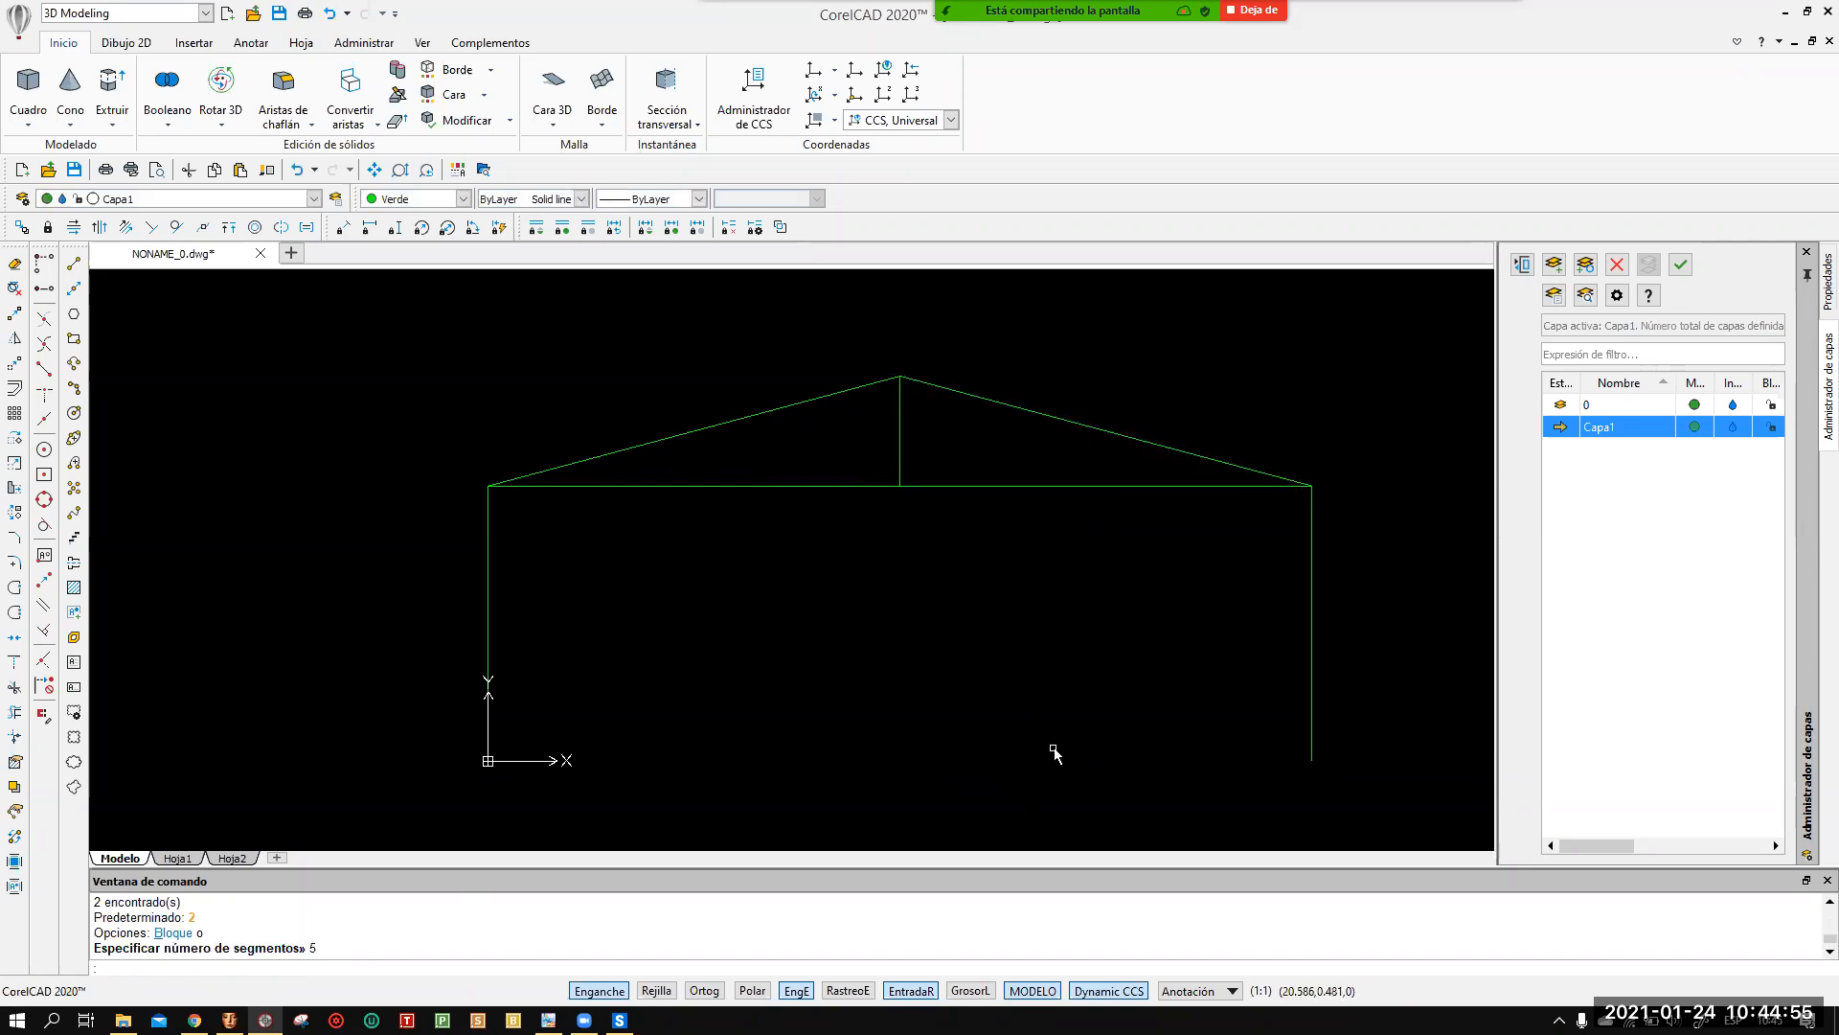
Inspect the right sloping roof line and the right half of the horizontal beam individually for their divisions.
{"action": "left_click", "coordinate": [1041, 414]}
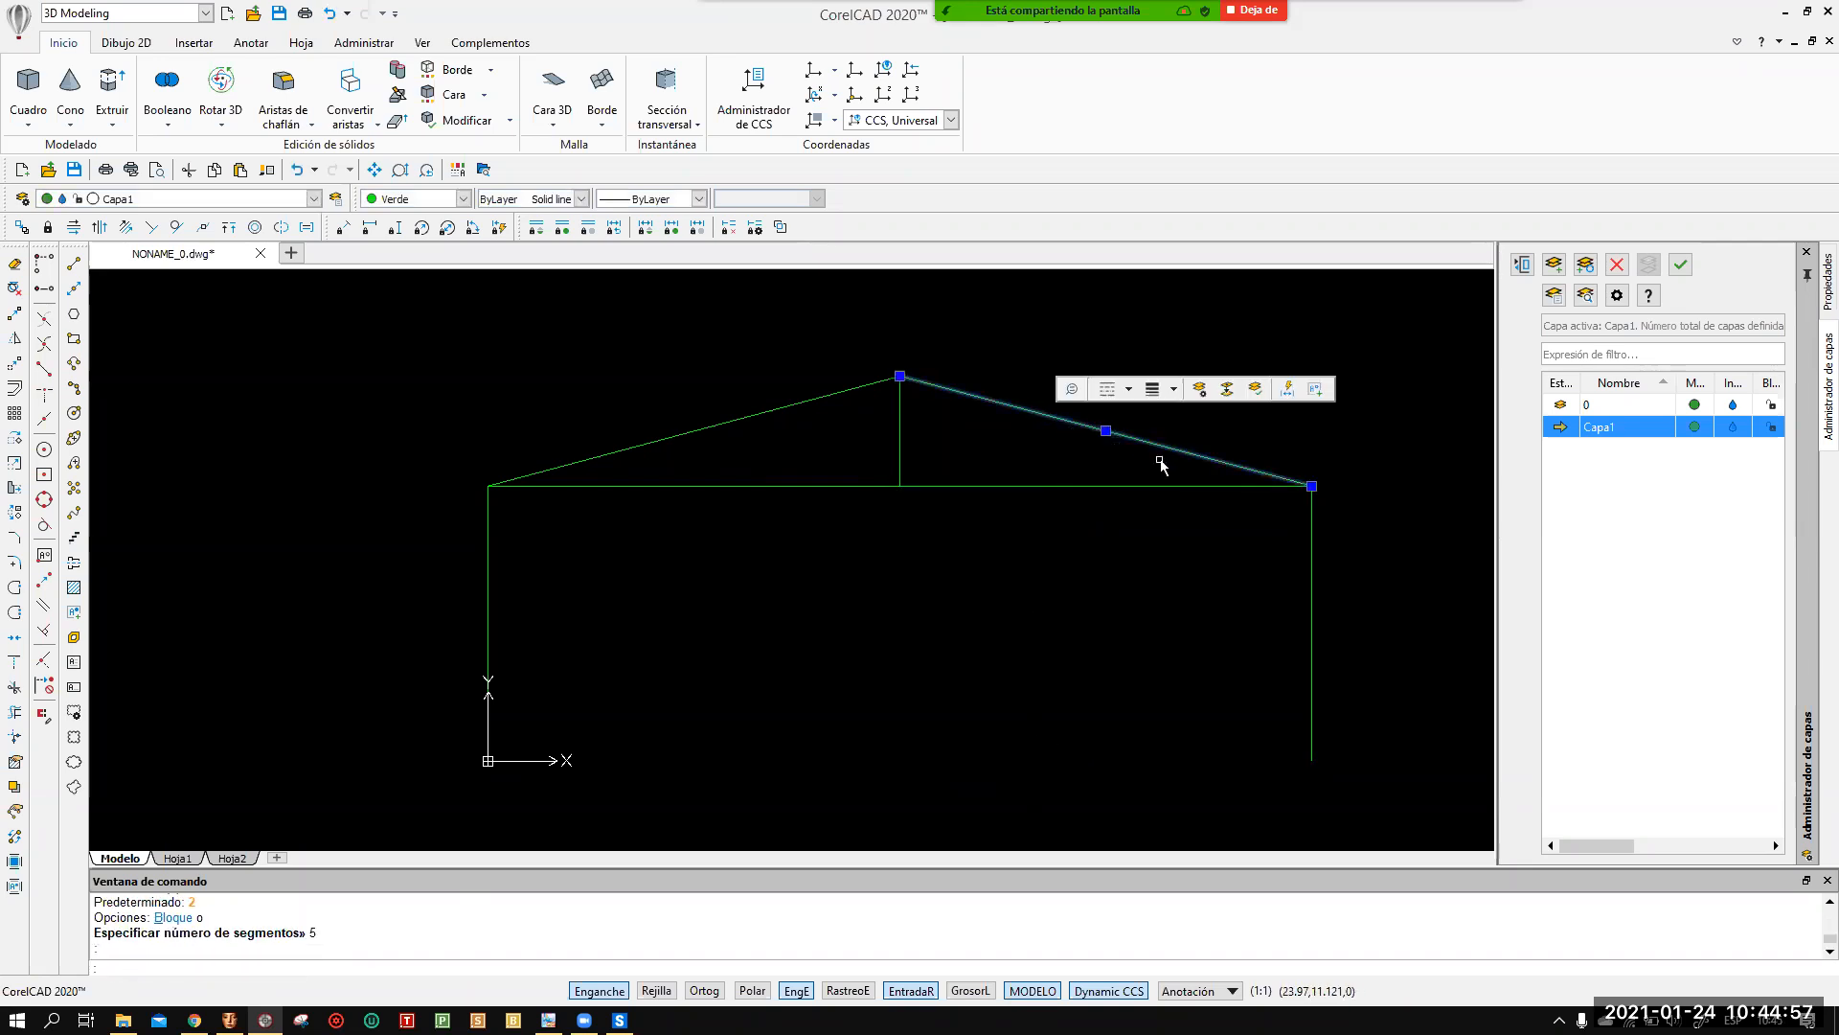
{"action": "key", "text": "Escape"}
{"action": "left_click", "coordinate": [1109, 487]}
{"action": "key", "text": "Escape"}
{"action": "key", "text": "Escape"}
{"action": "key", "text": "Escape"}
{"action": "key", "text": "Escape"}
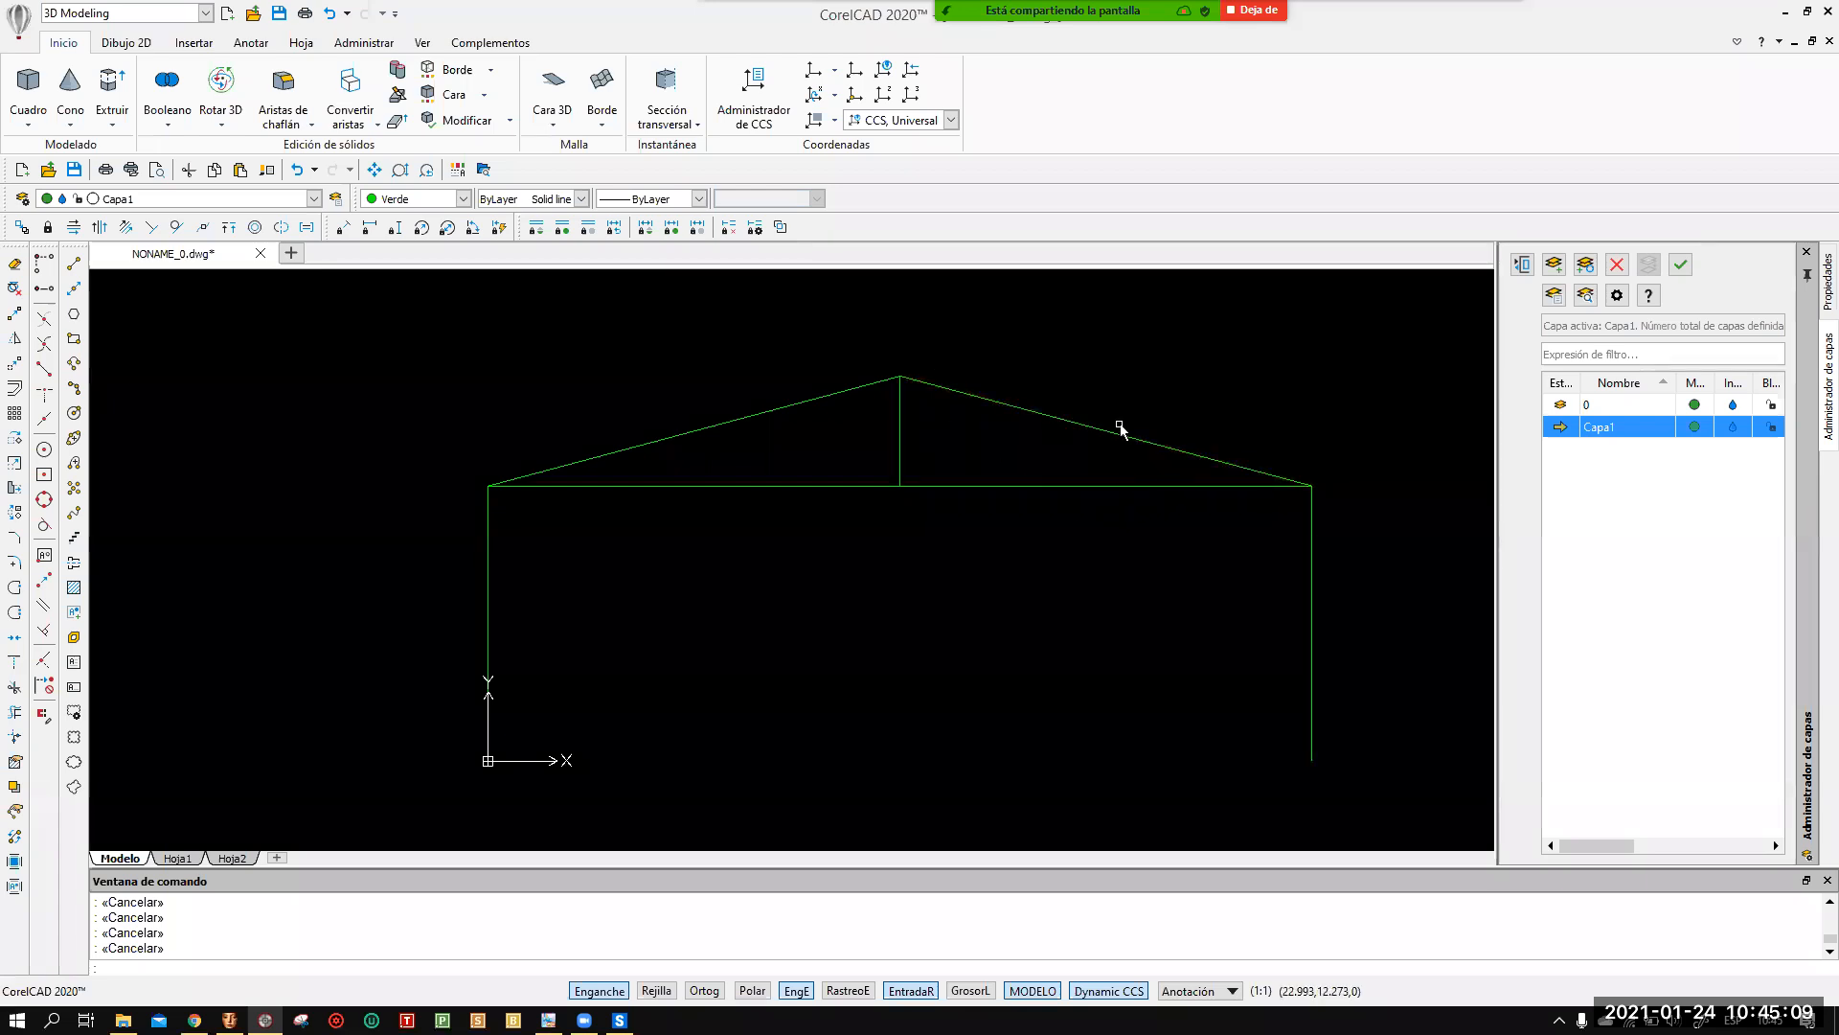
{"action": "scroll", "coordinate": [694, 530], "scroll_direction": "down", "scroll_amount": 2}
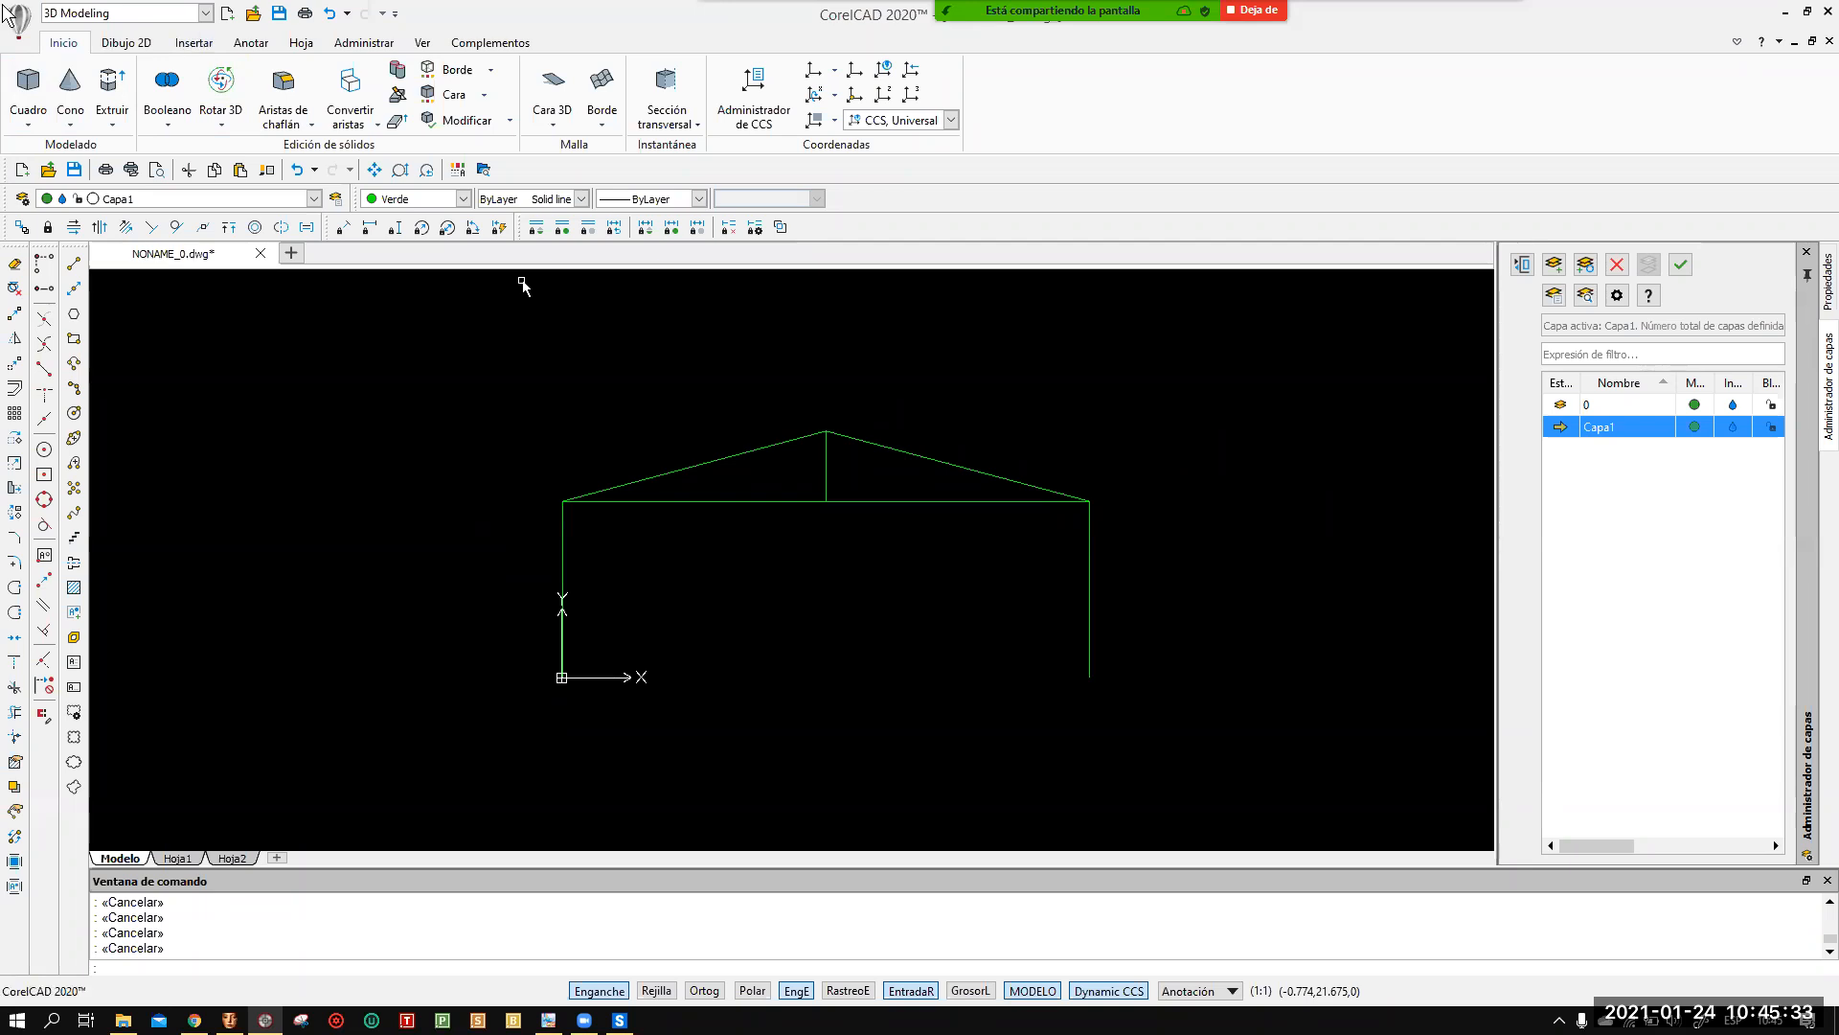
Save the drawing to the desktop as Pórtico in the ASCII R2018 DXF format.
{"action": "left_click", "coordinate": [206, 14]}
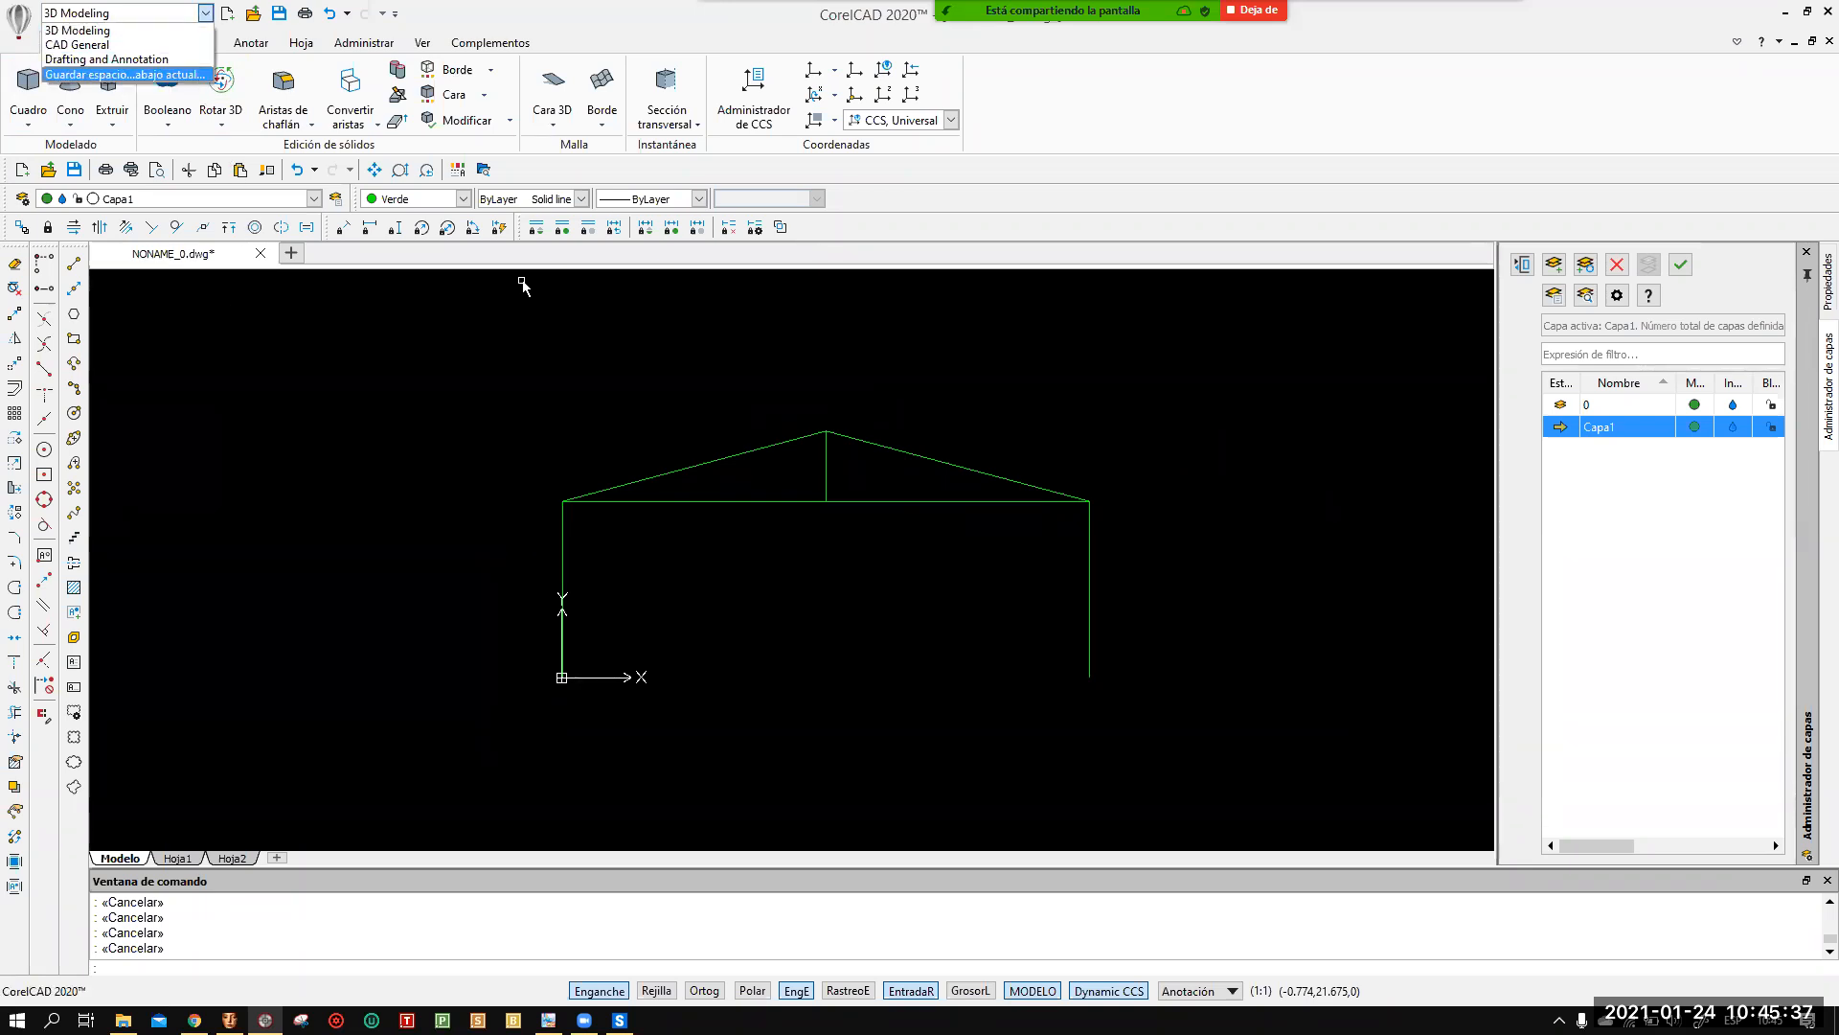
{"action": "left_click", "coordinate": [549, 296]}
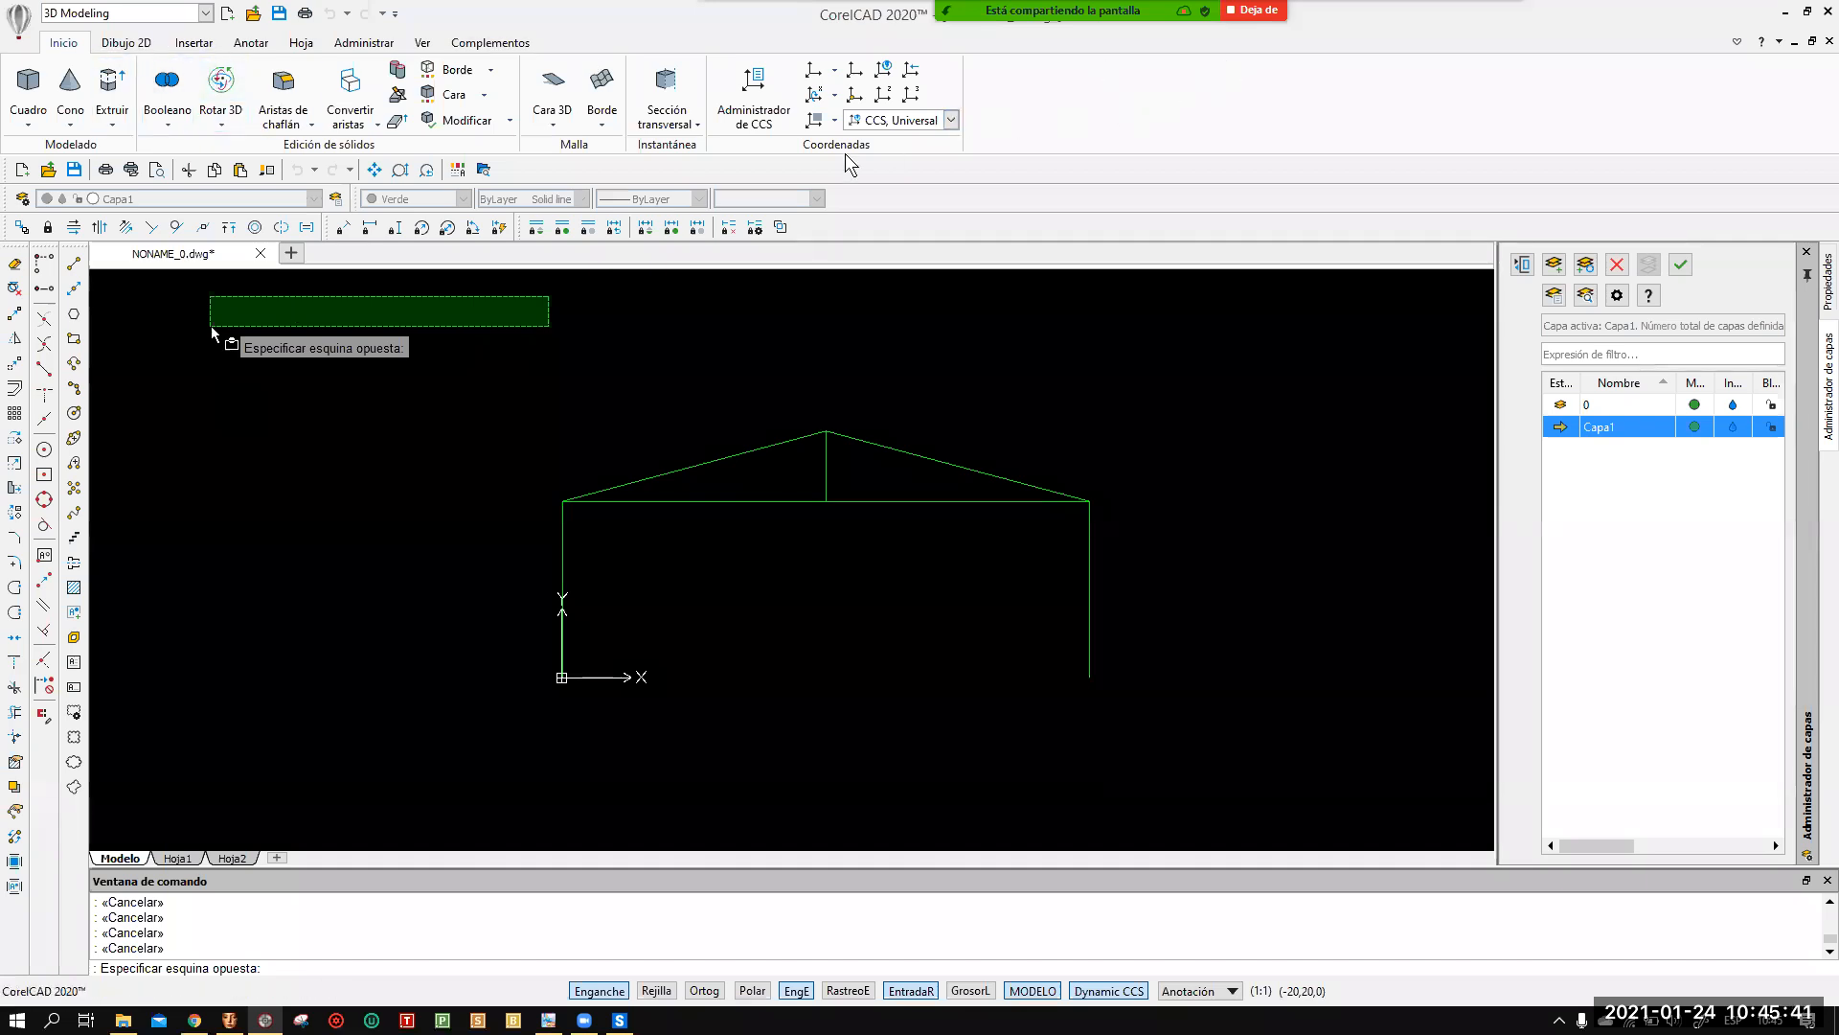
{"action": "left_click", "coordinate": [284, 15]}
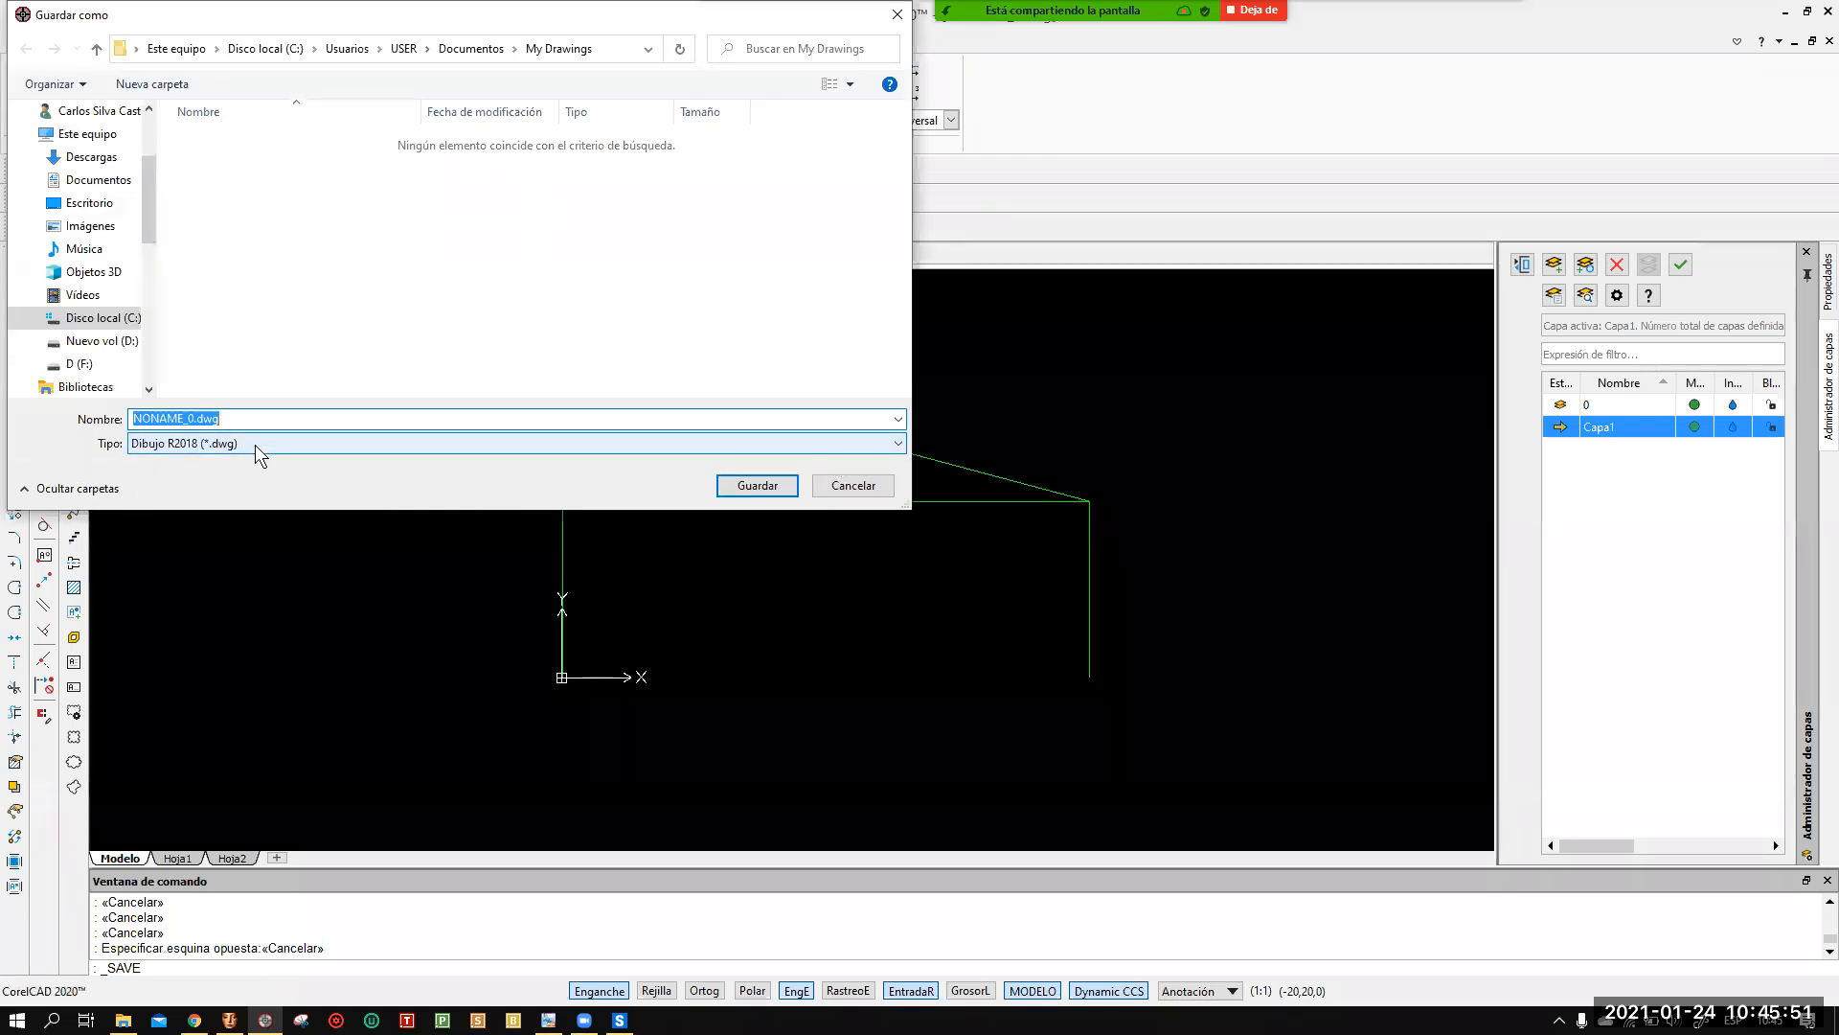
{"action": "left_click", "coordinate": [849, 445]}
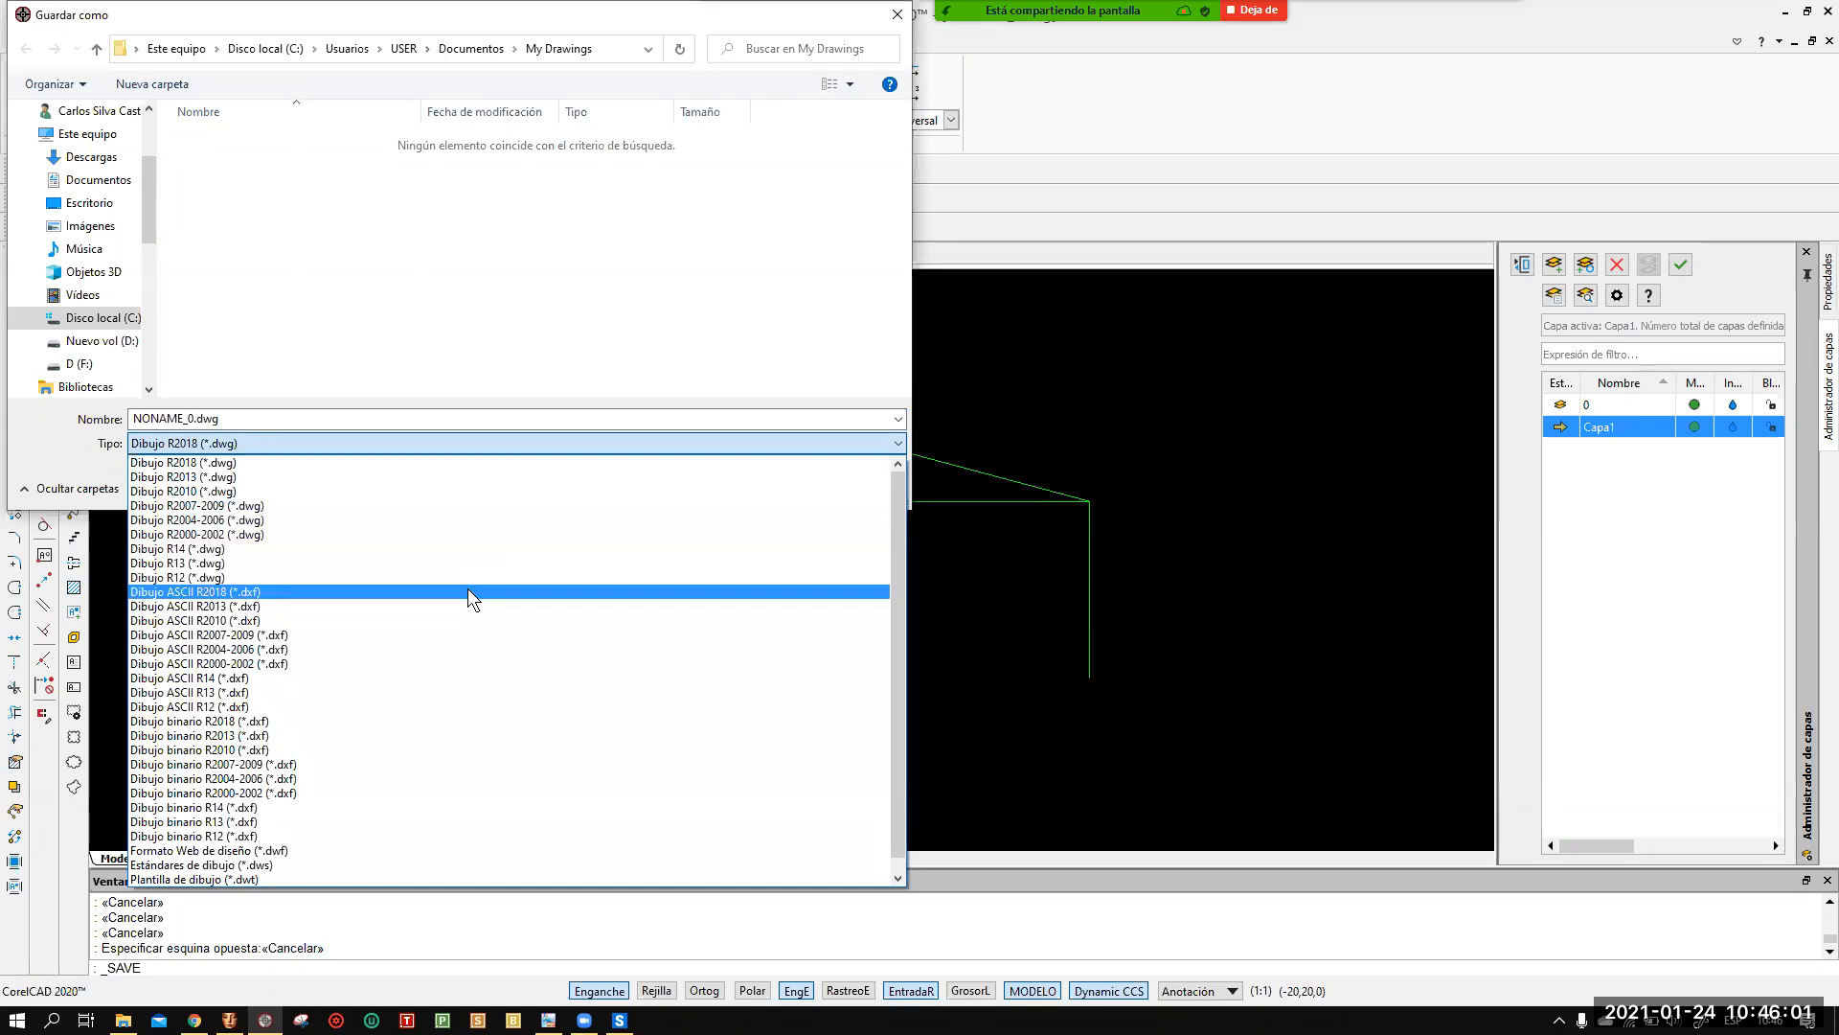
{"action": "left_click", "coordinate": [470, 592]}
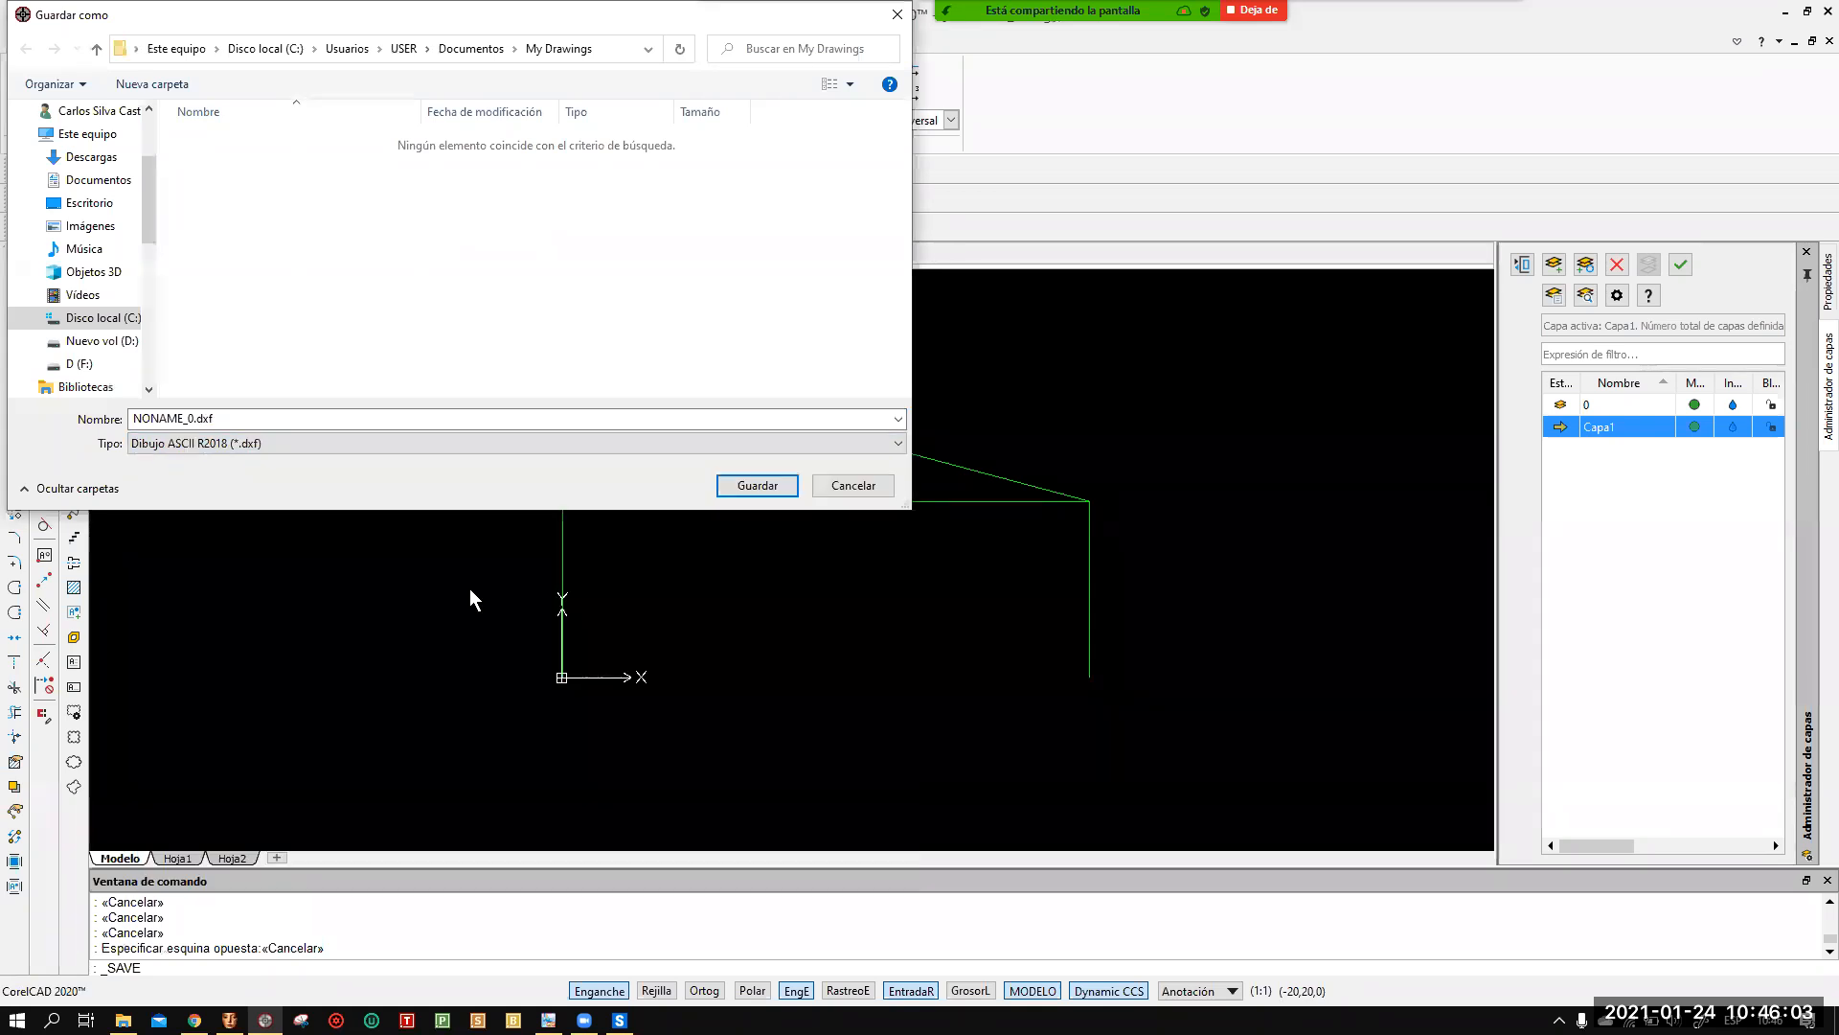
{"action": "double_click", "coordinate": [238, 417]}
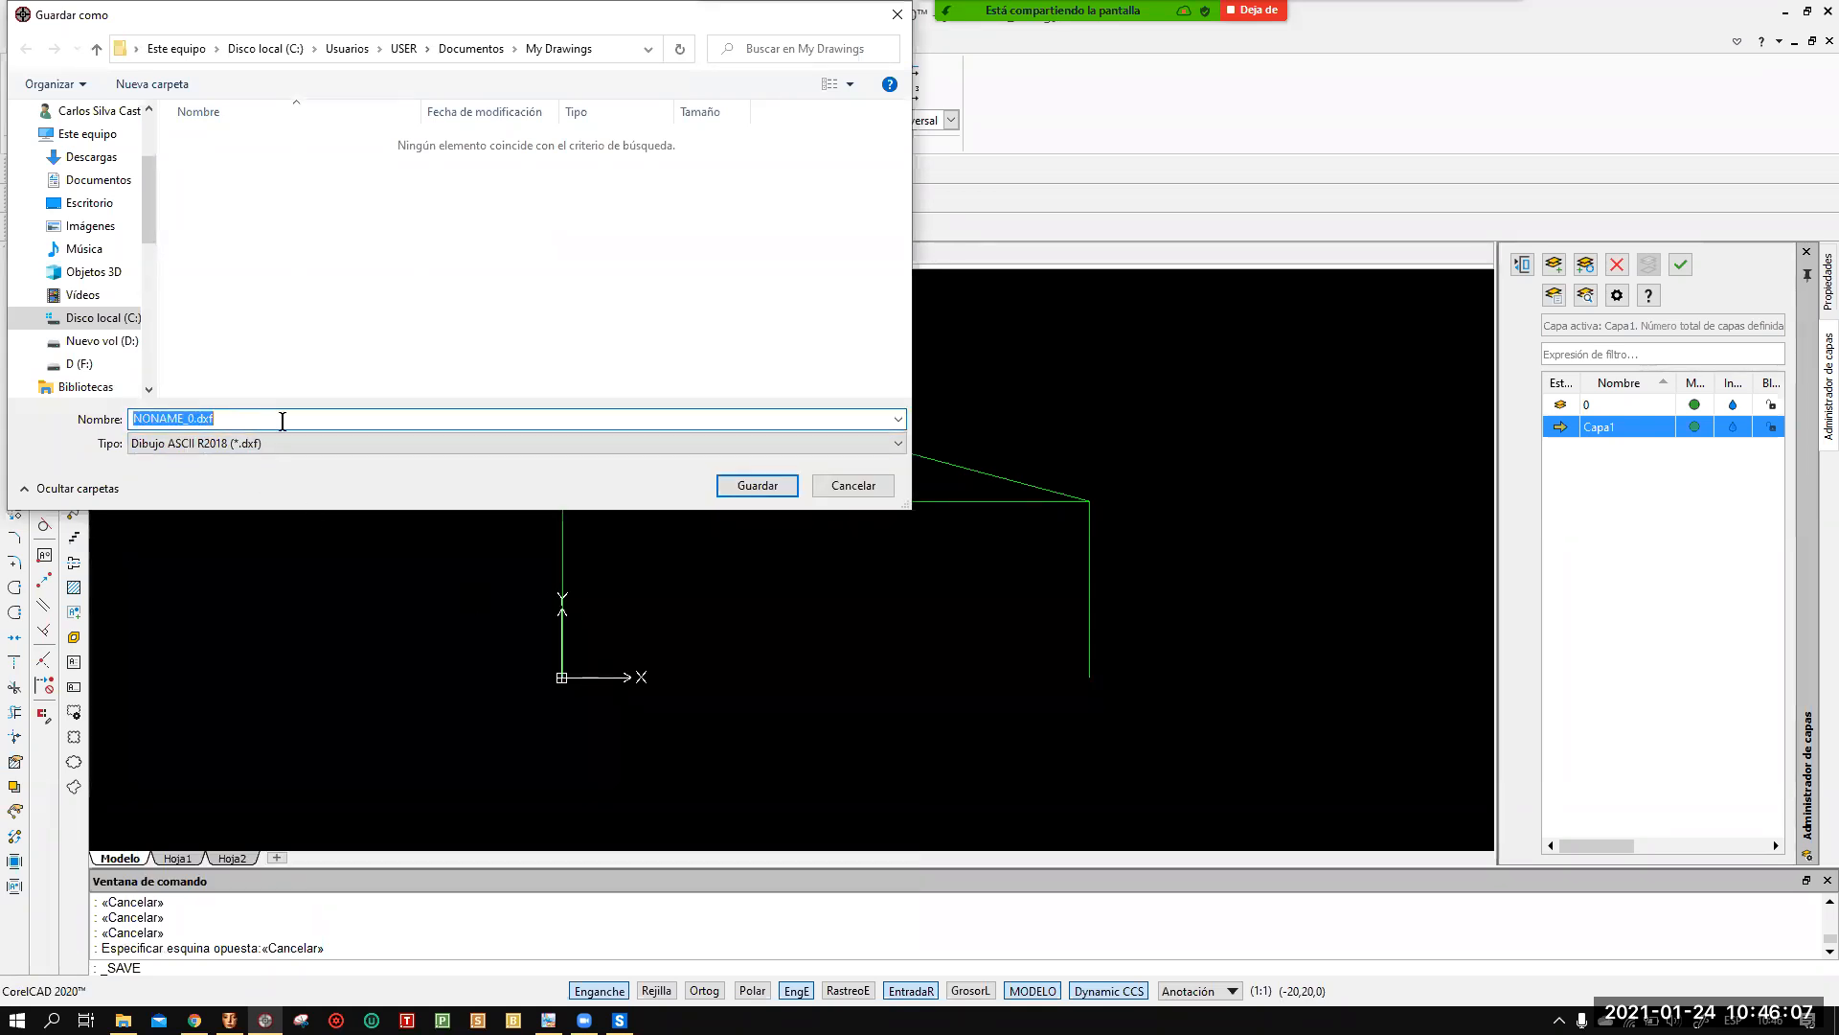
{"action": "type", "text": "Pórtico"}
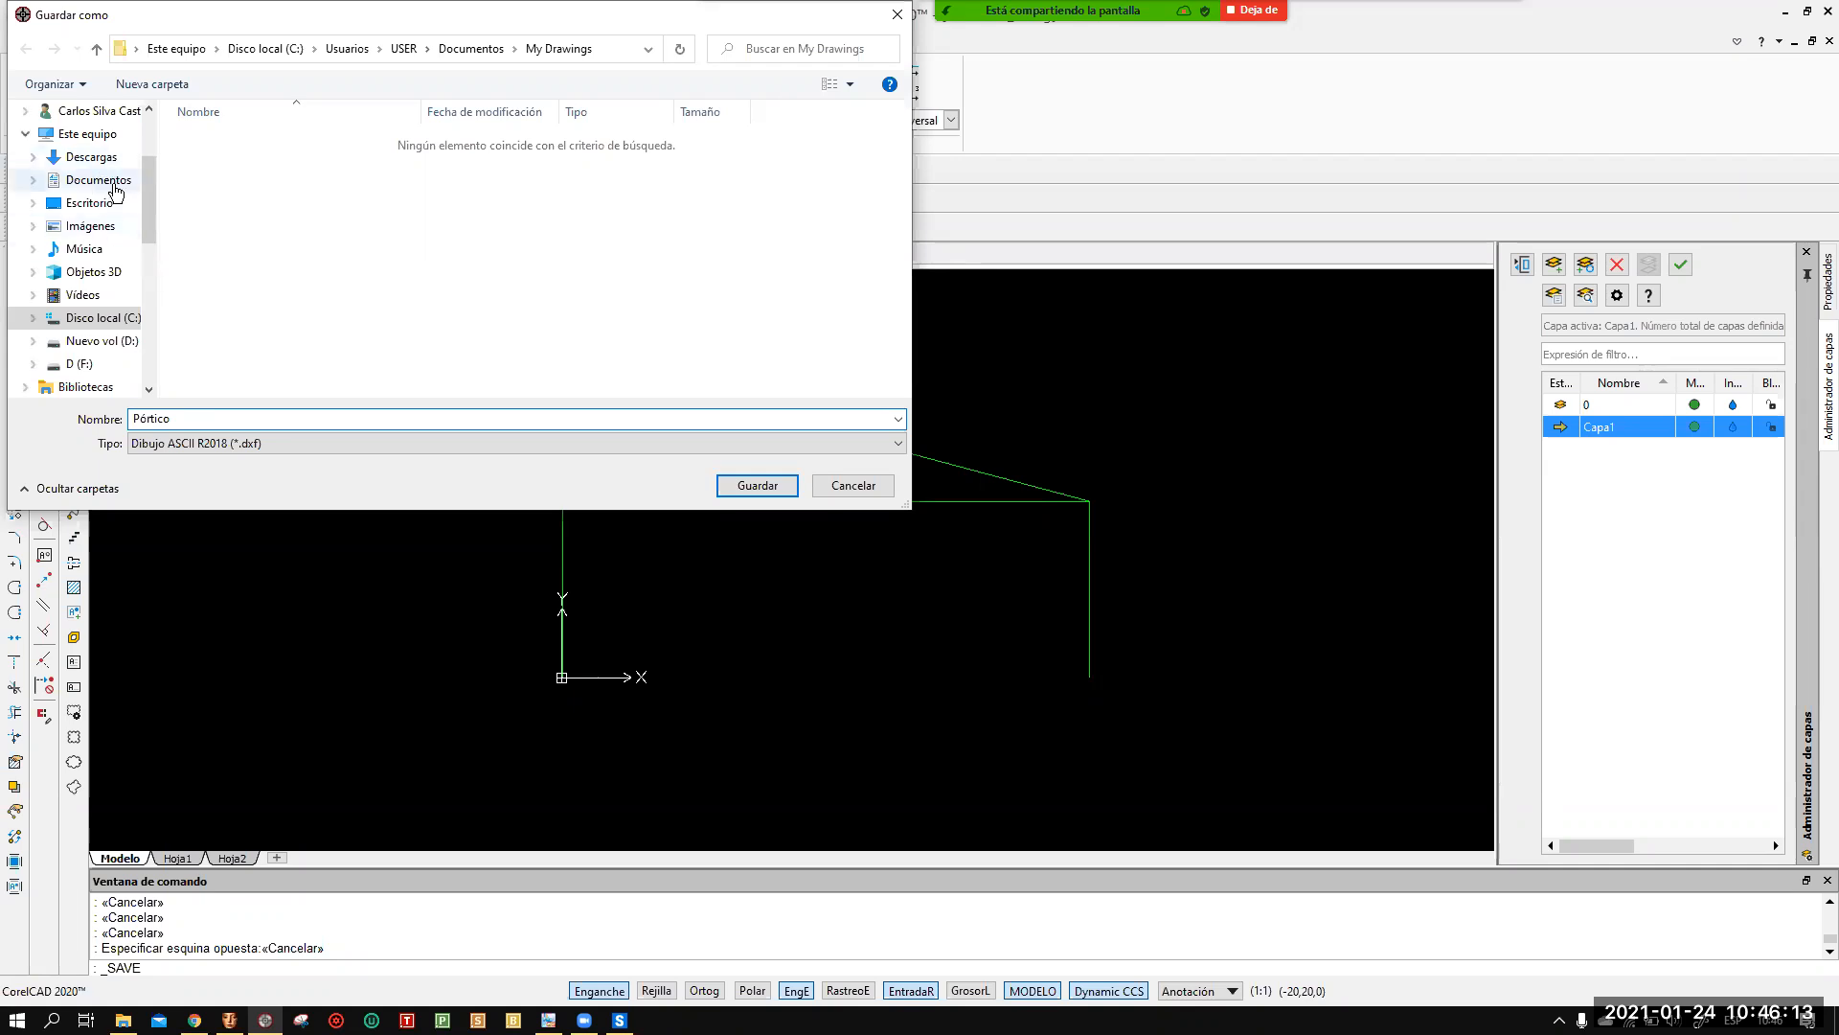
{"action": "left_click", "coordinate": [89, 204]}
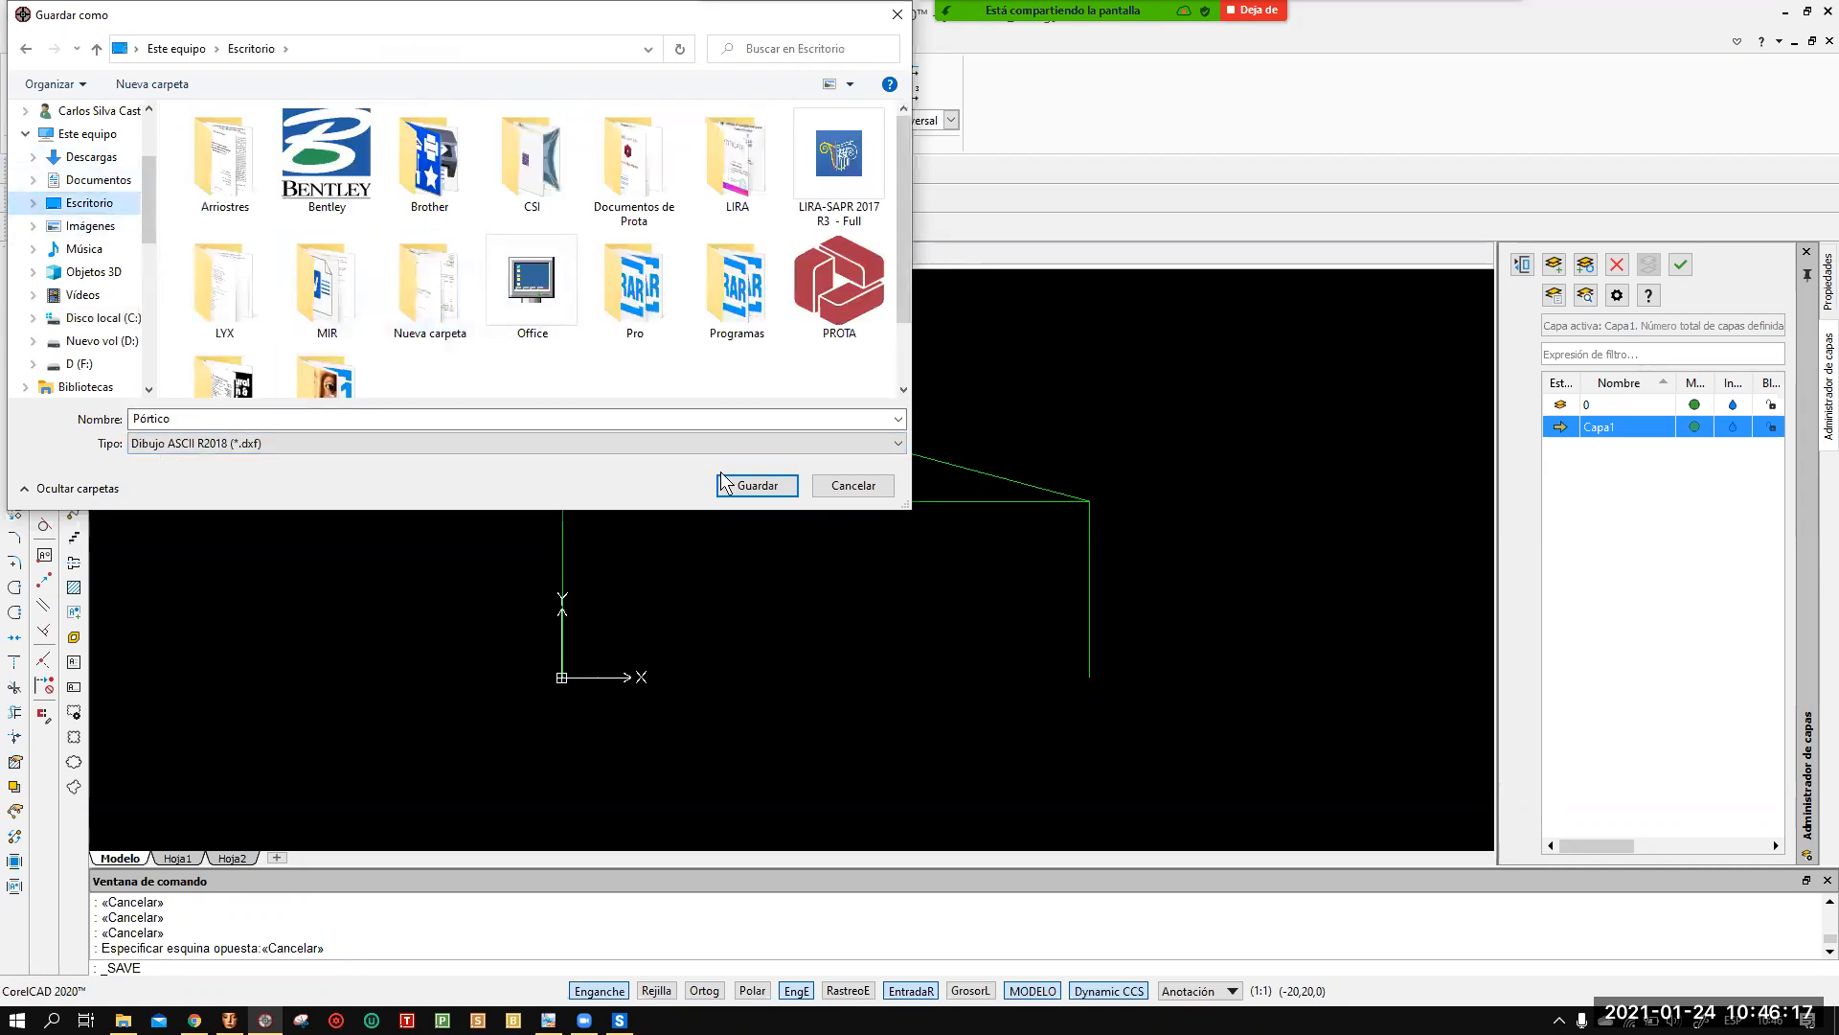
{"action": "left_click", "coordinate": [754, 487]}
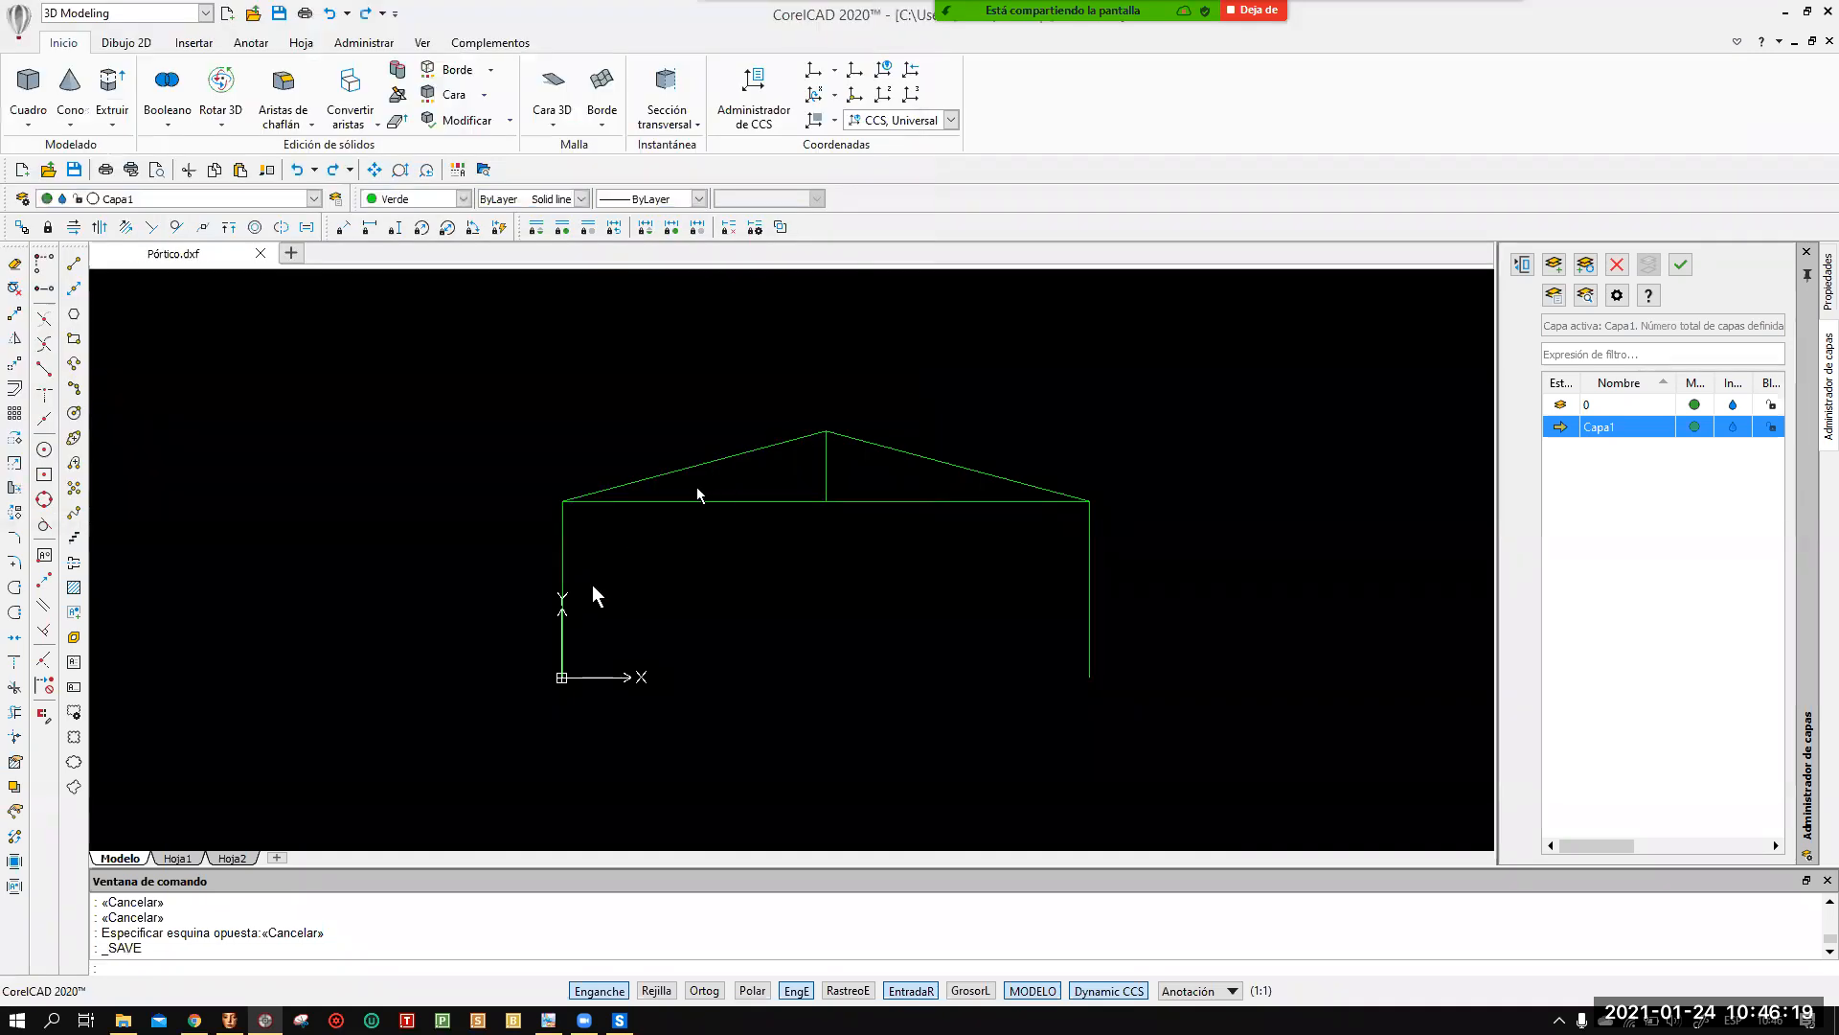
Compare the CorelCAD drawing's axes with those of the XZ view in SAP2000, and check the drawing's layer list.
{"action": "scroll", "coordinate": [557, 676], "scroll_direction": "up", "scroll_amount": 3}
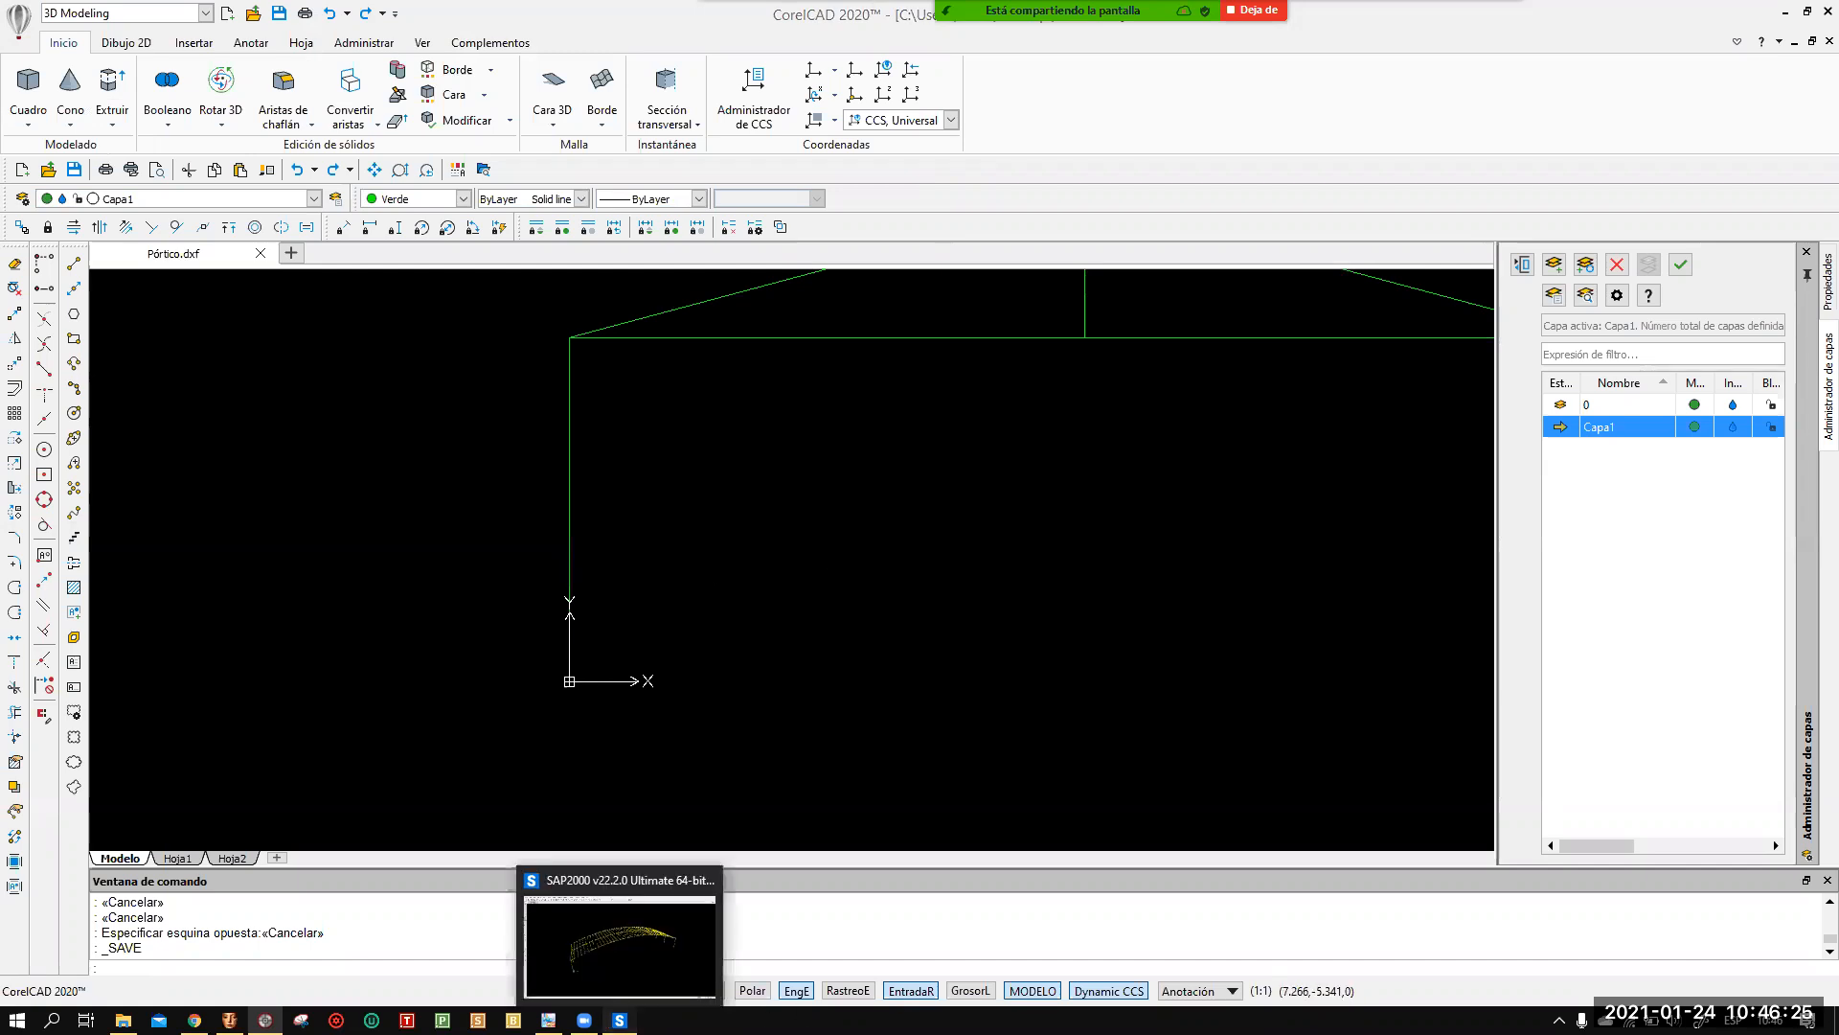
{"action": "left_click", "coordinate": [620, 1019]}
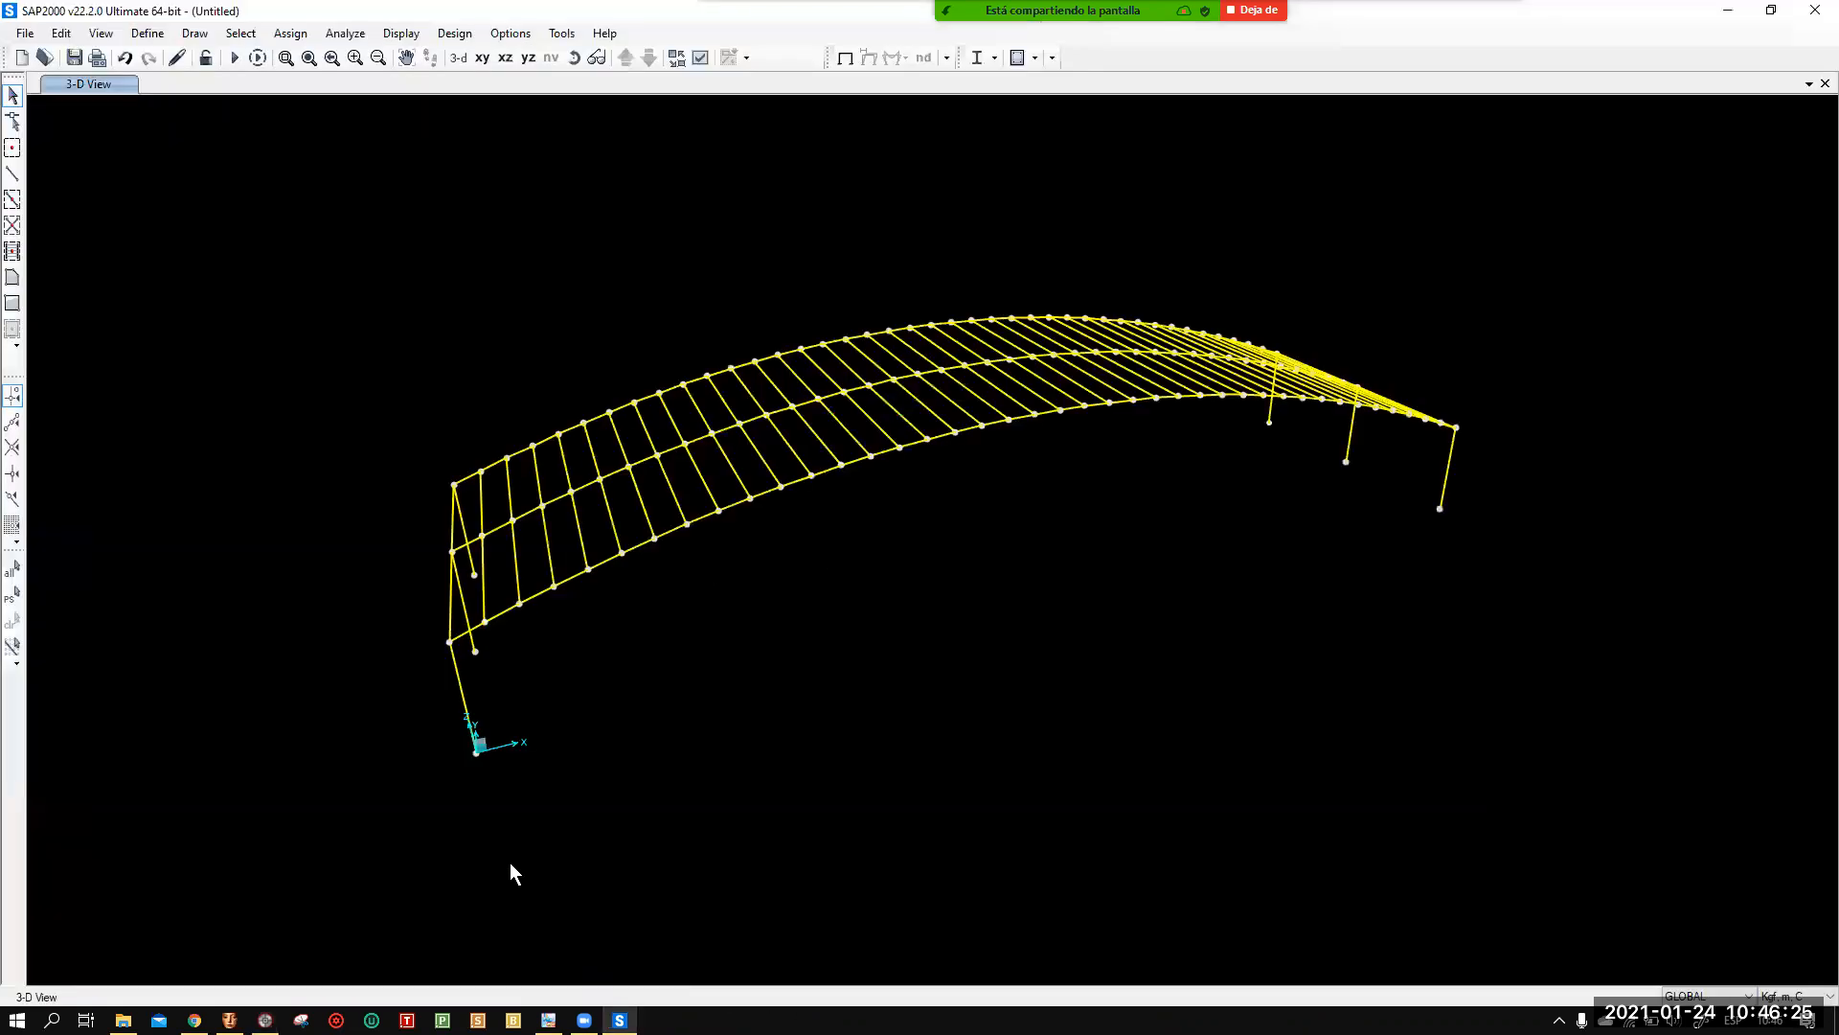
{"action": "left_click", "coordinate": [502, 58]}
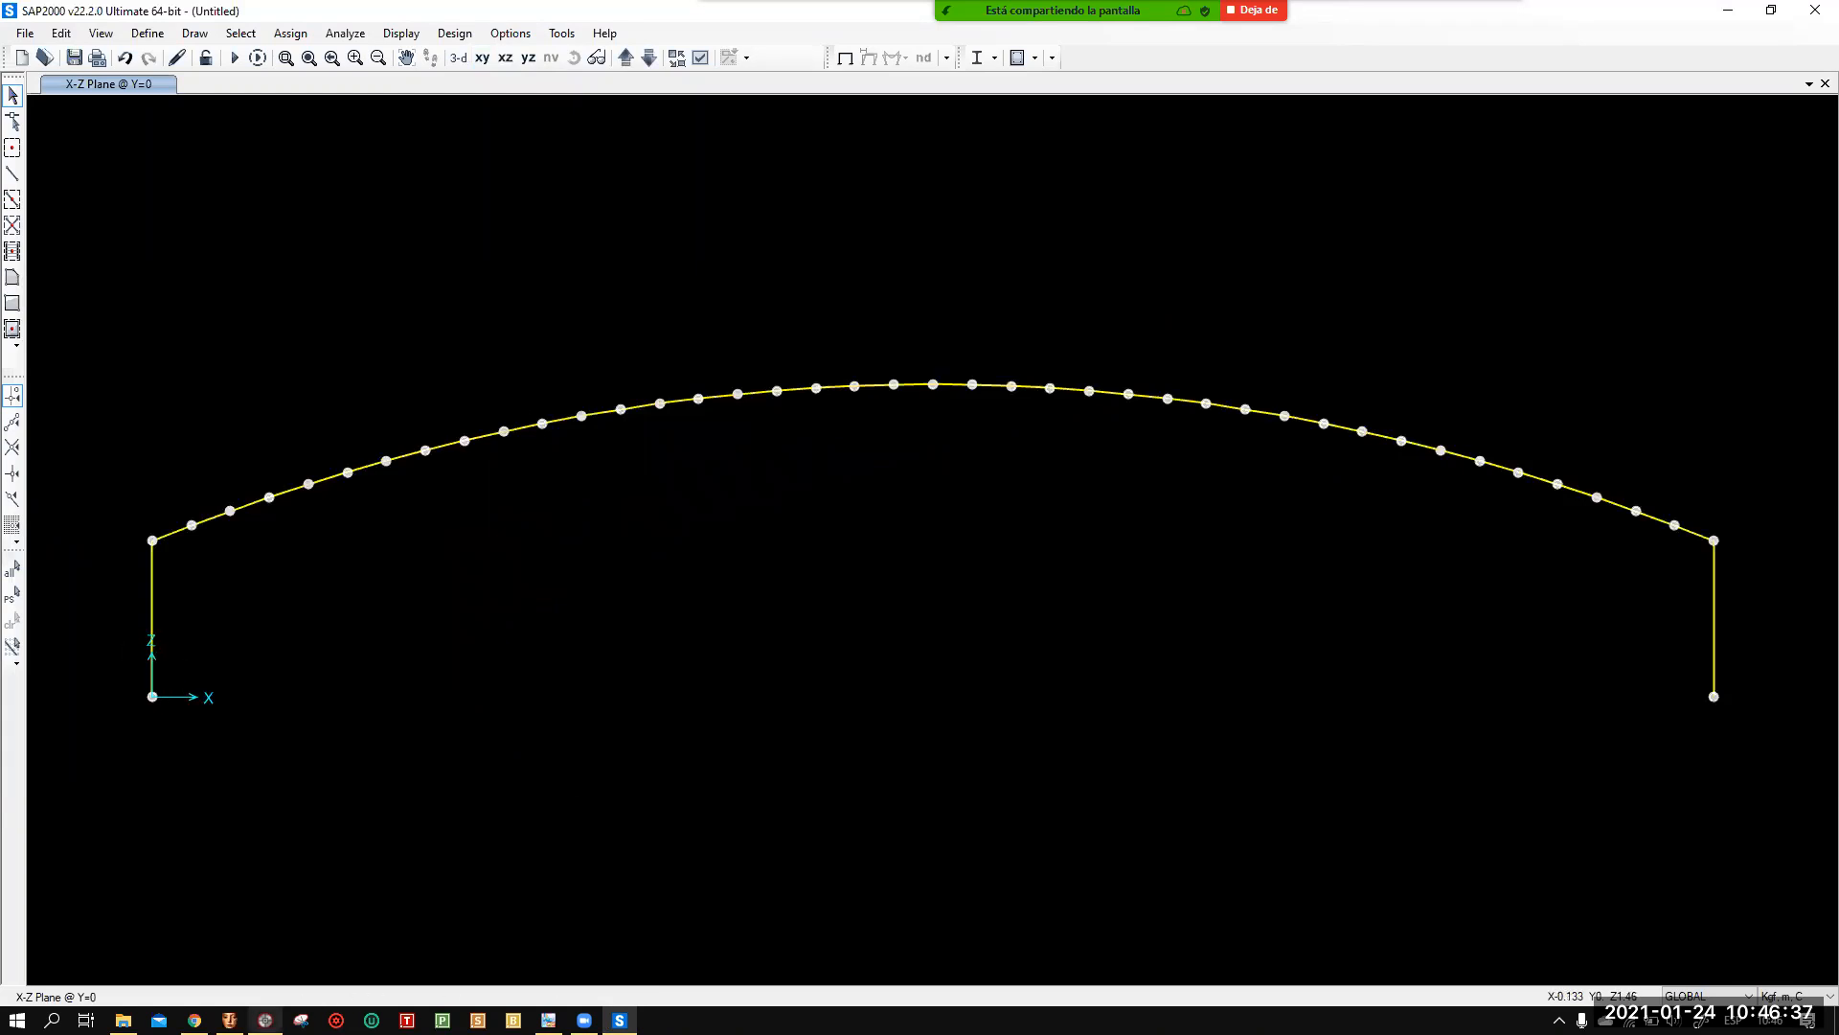
{"action": "left_click", "coordinate": [266, 1020]}
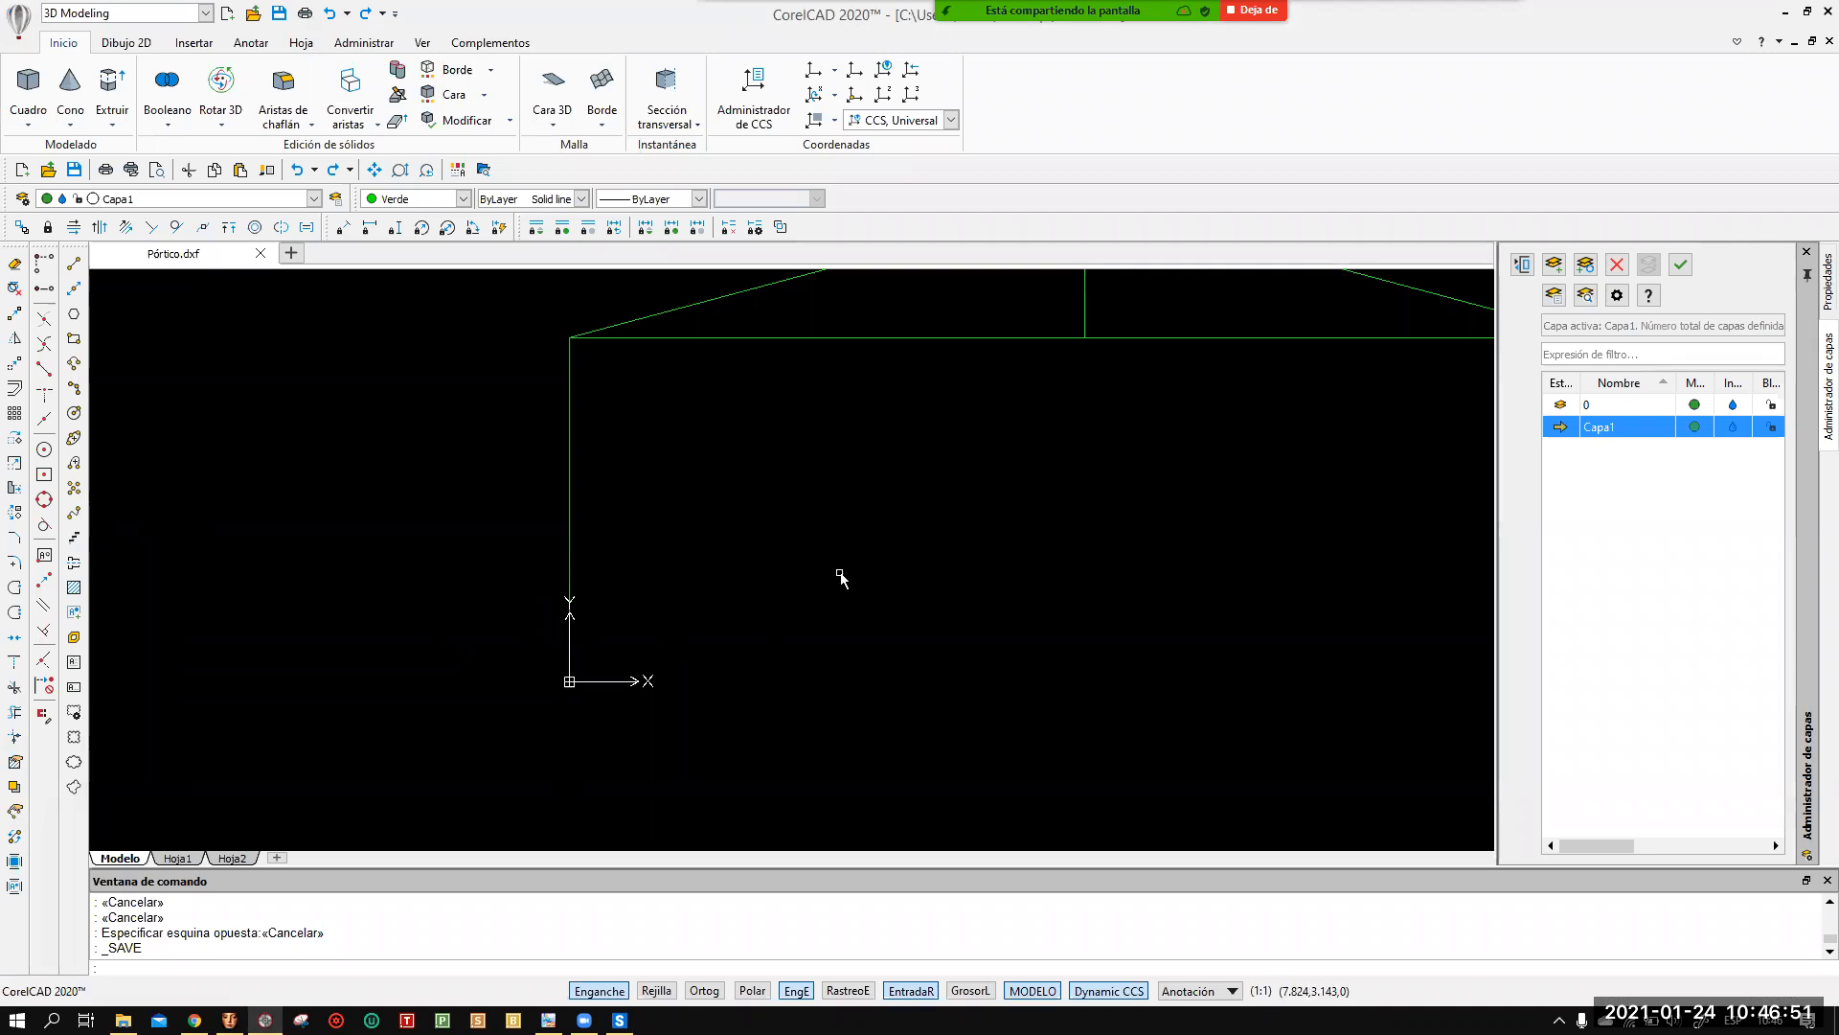
{"action": "middle_click_drag", "start_coordinate": [973, 468], "coordinate": [763, 551]}
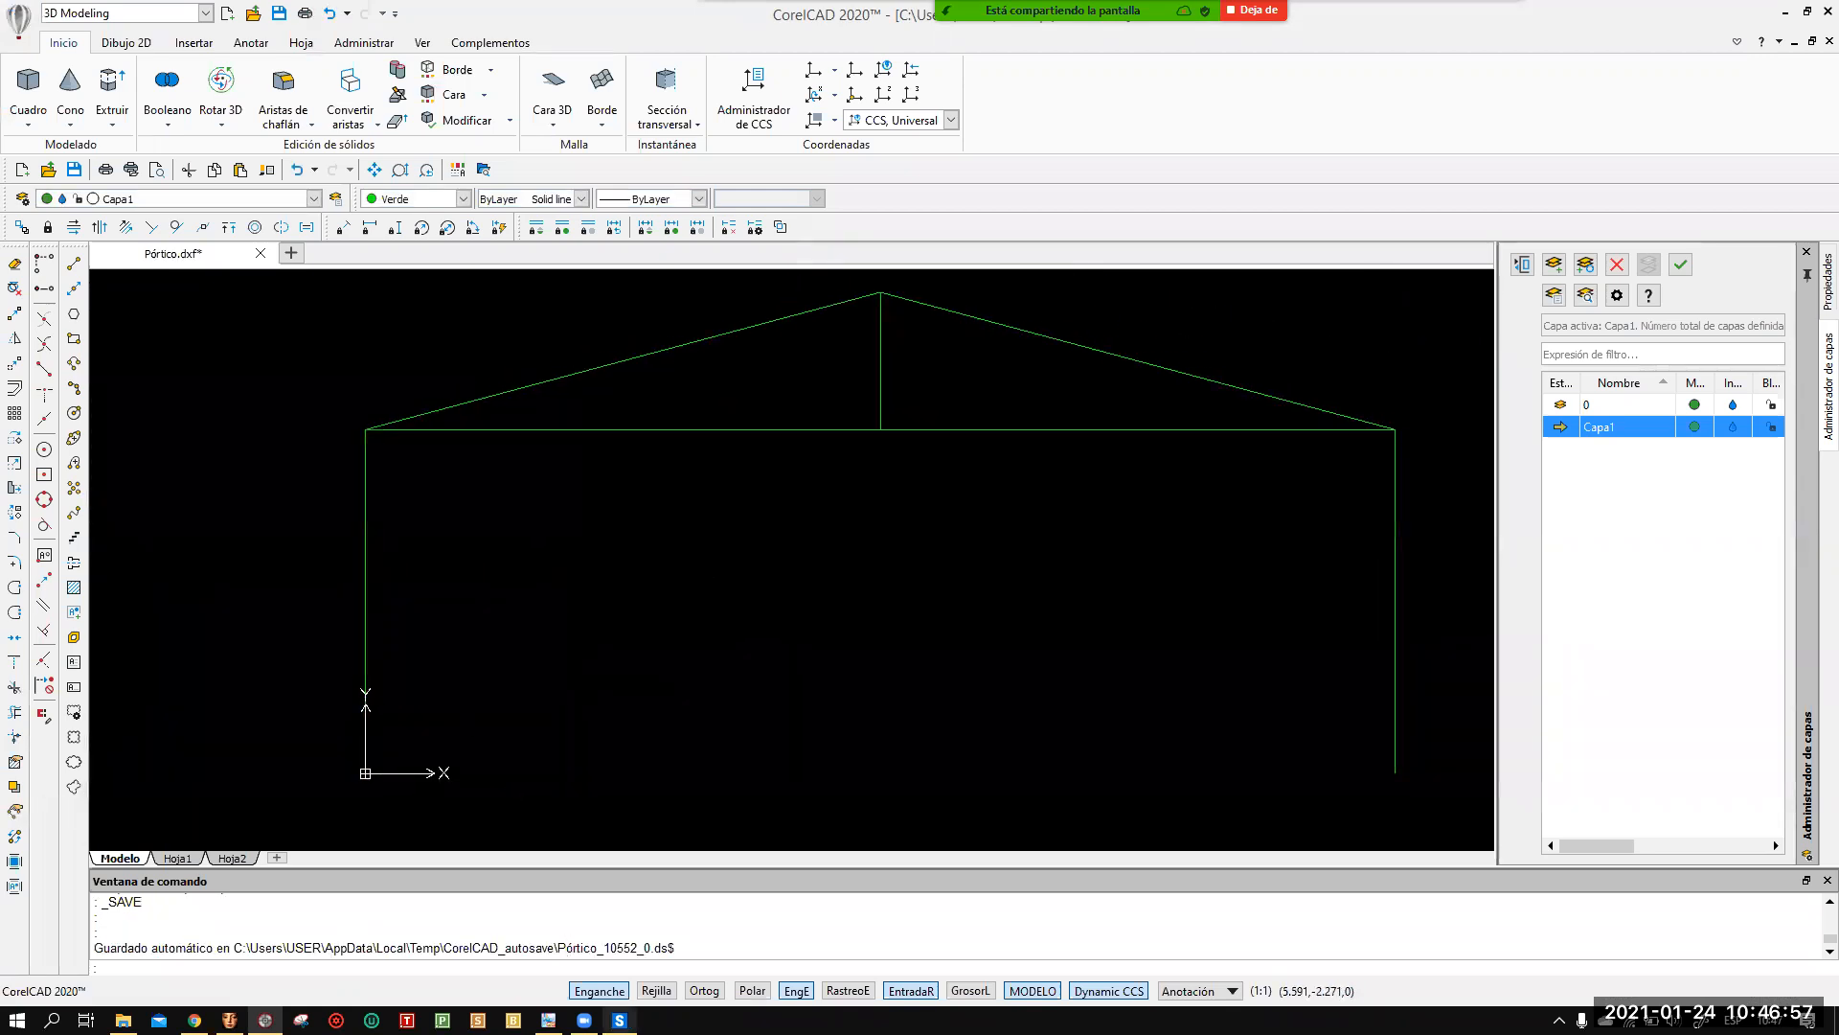
{"action": "left_click", "coordinate": [619, 1019]}
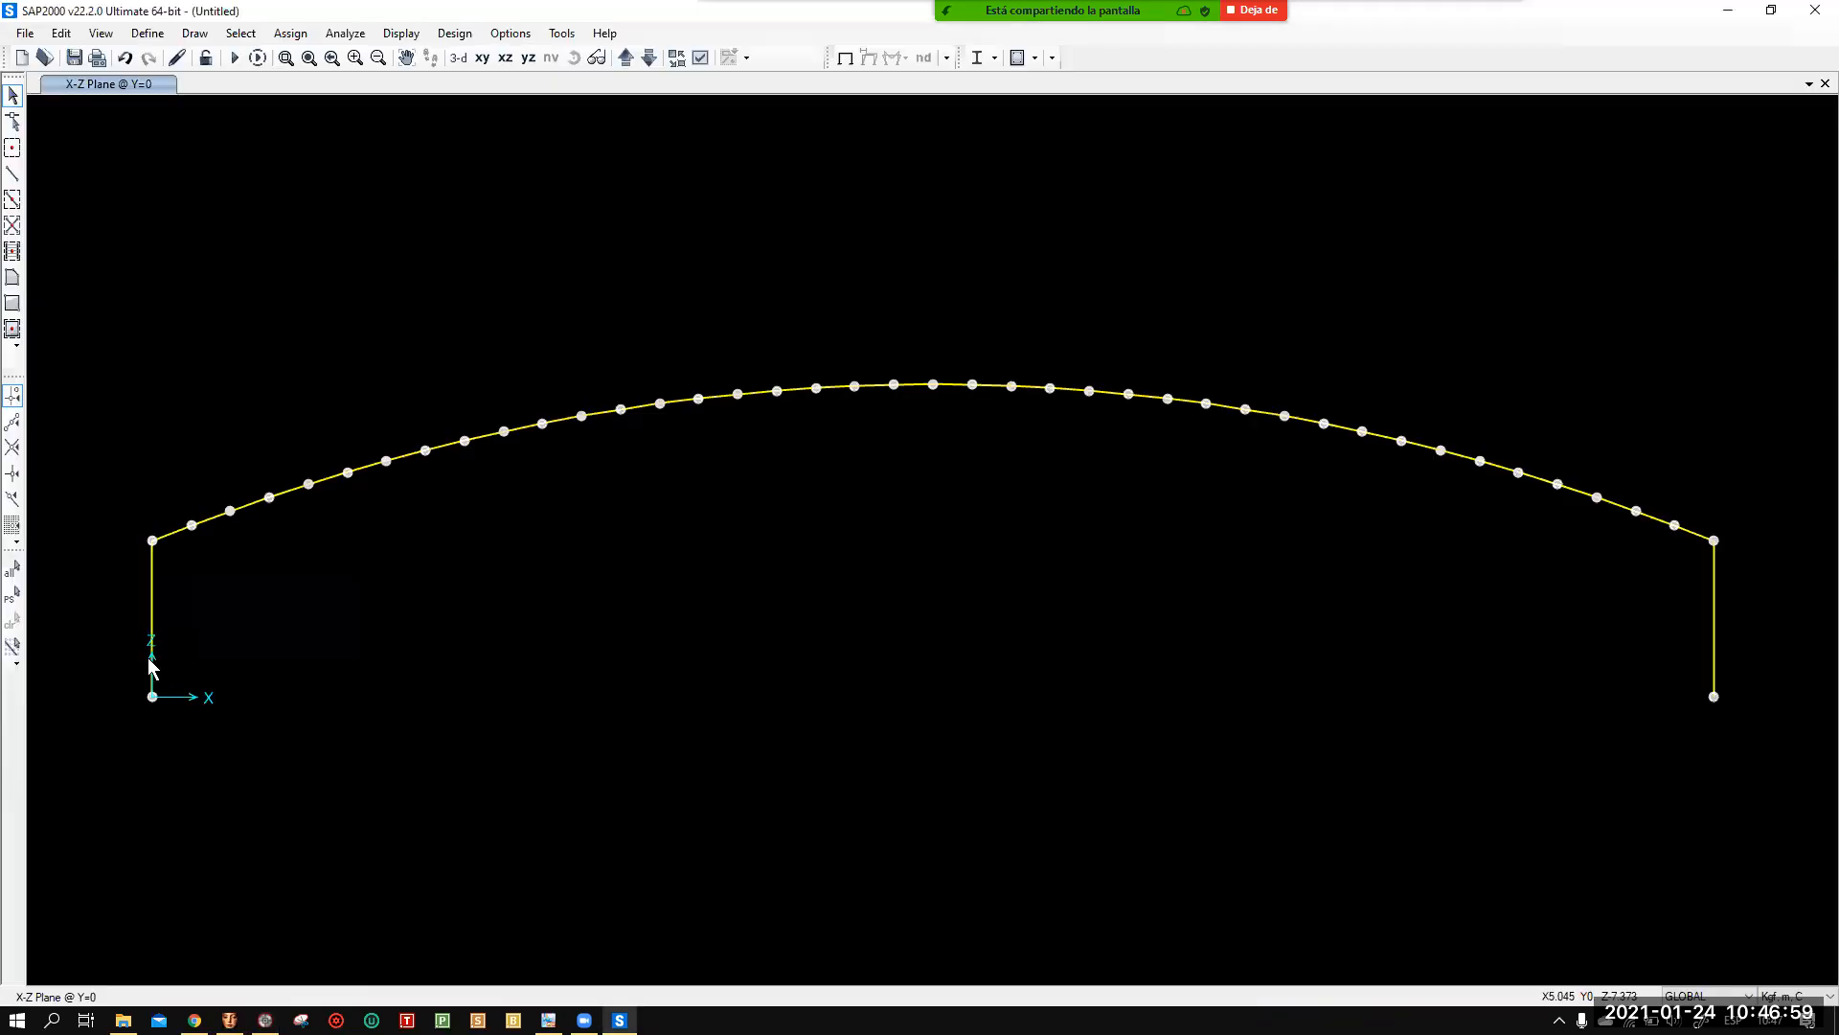
{"action": "mouse_move", "coordinate": [584, 1019]}
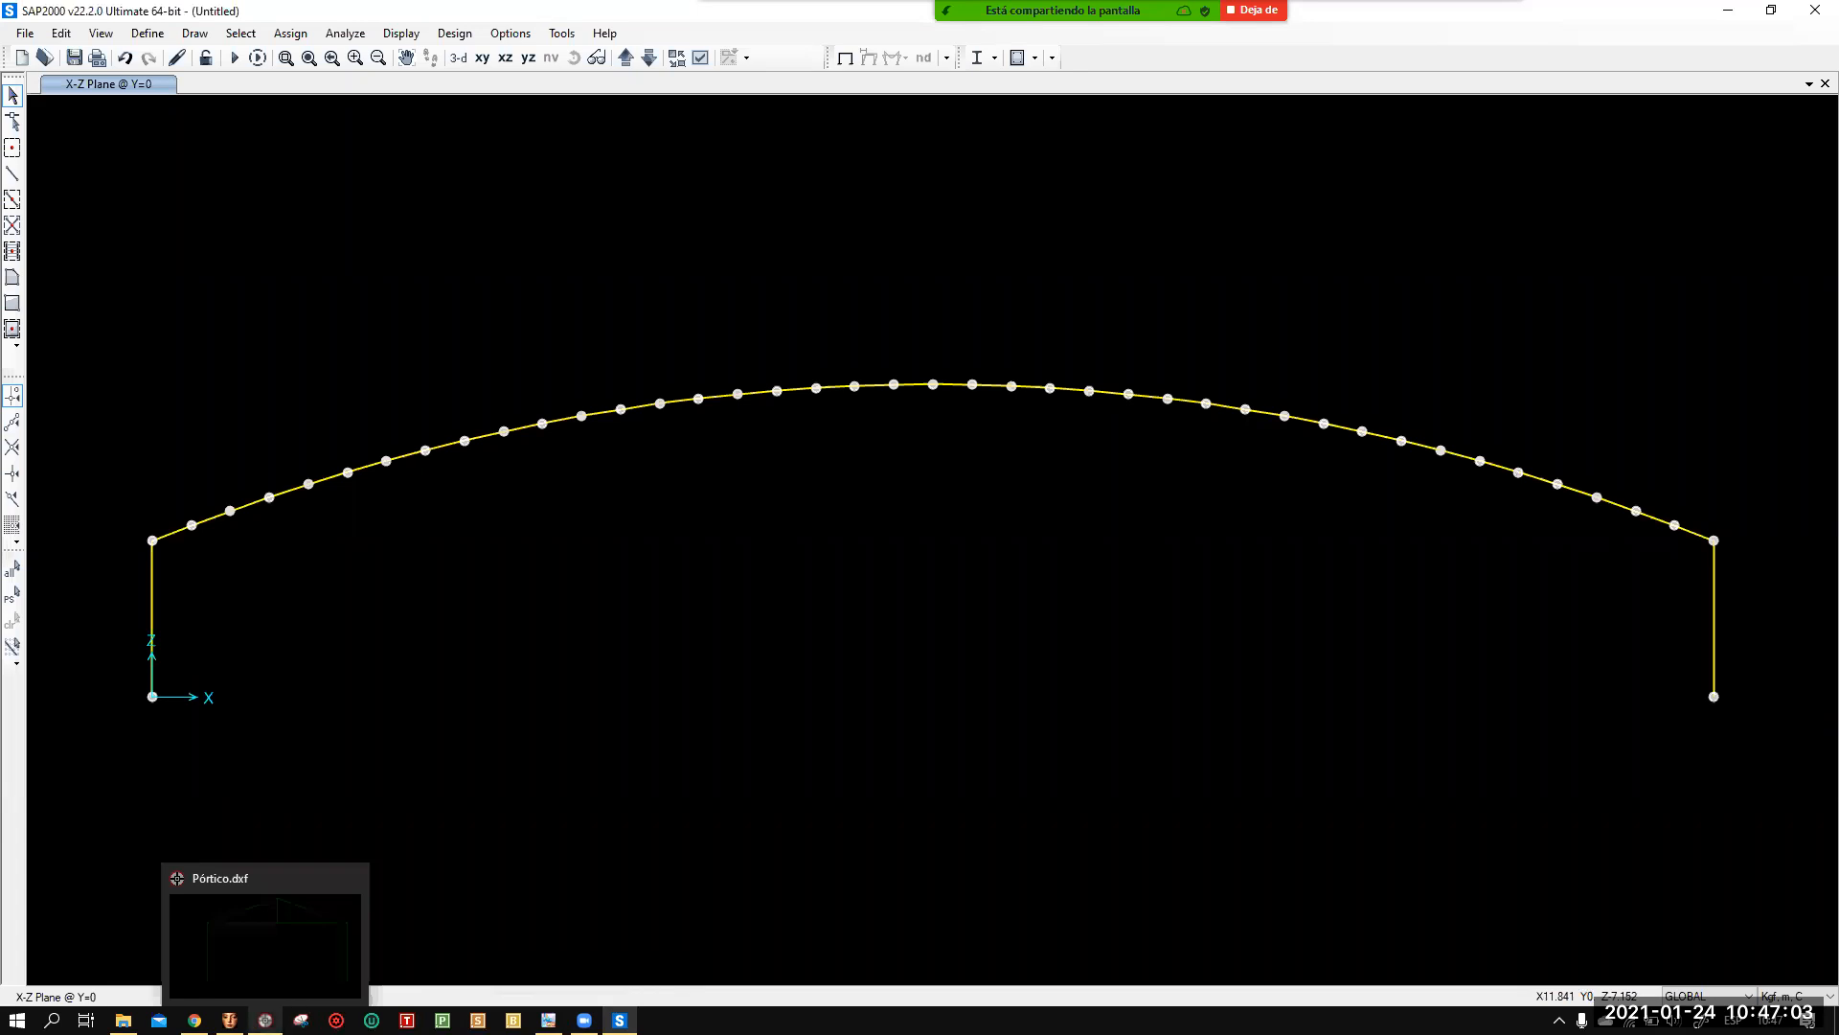
{"action": "left_click", "coordinate": [266, 1019]}
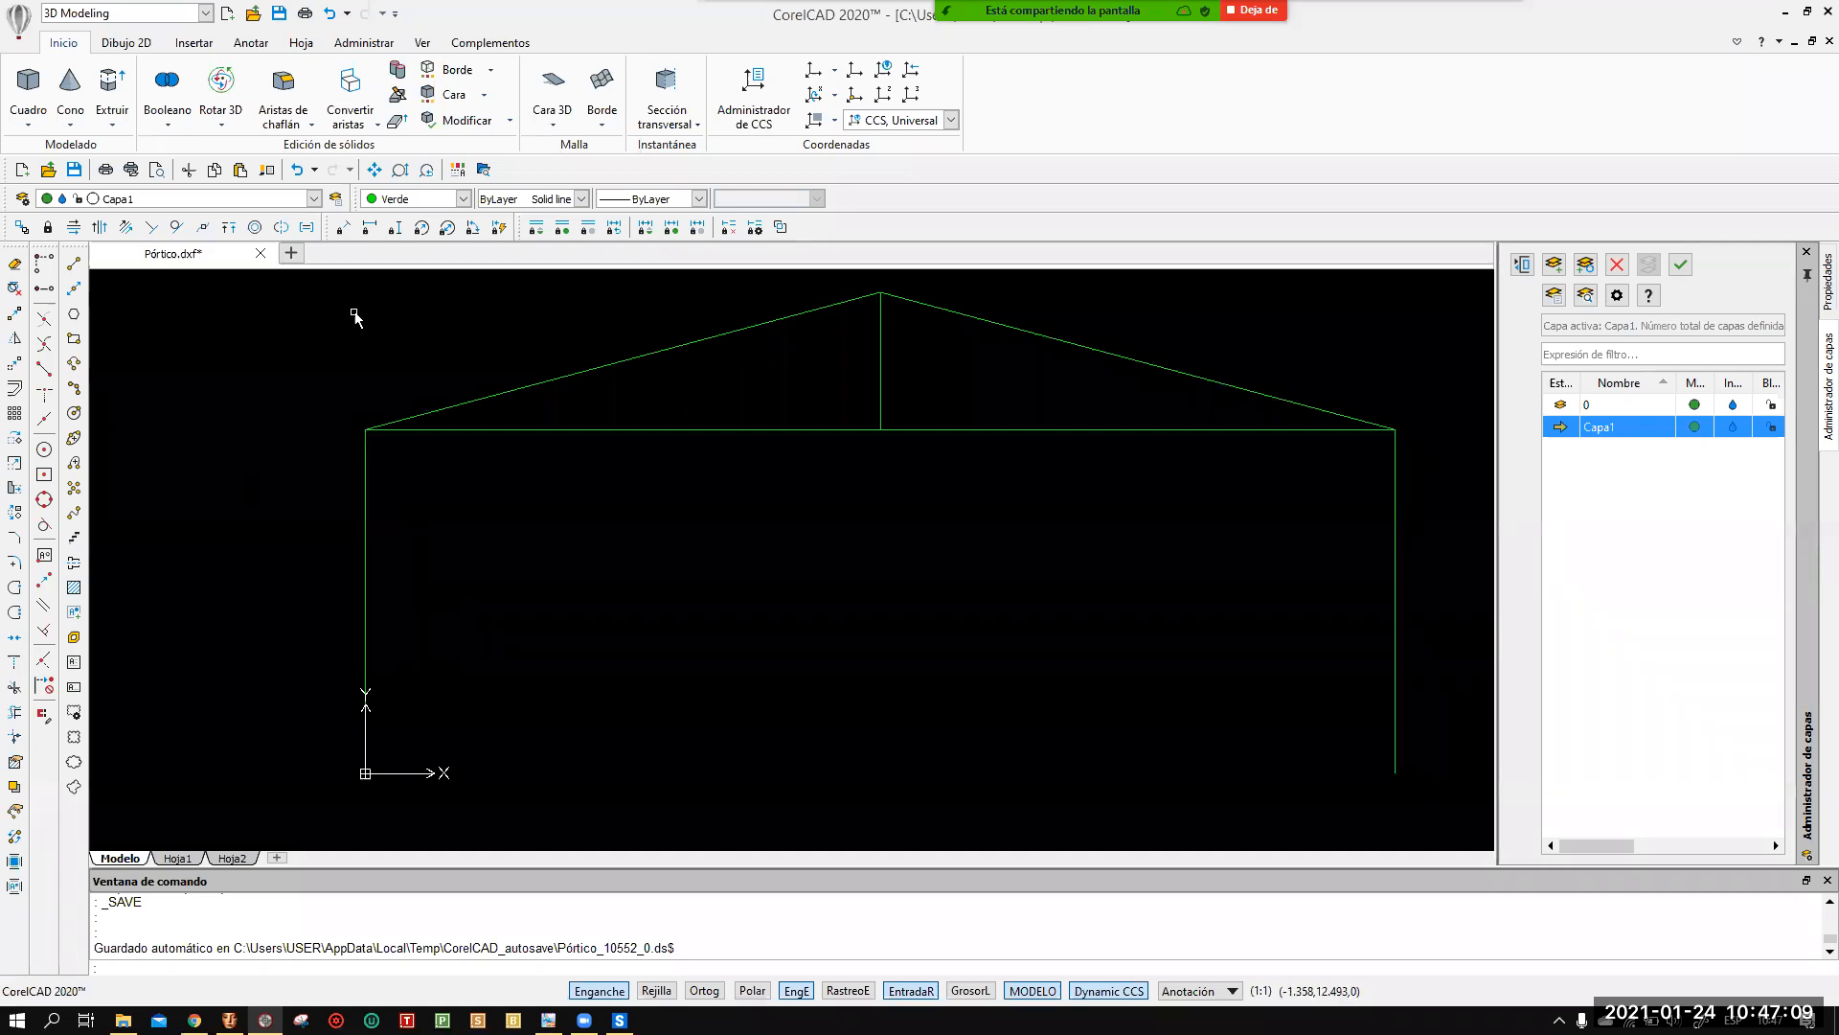
{"action": "left_click", "coordinate": [311, 199]}
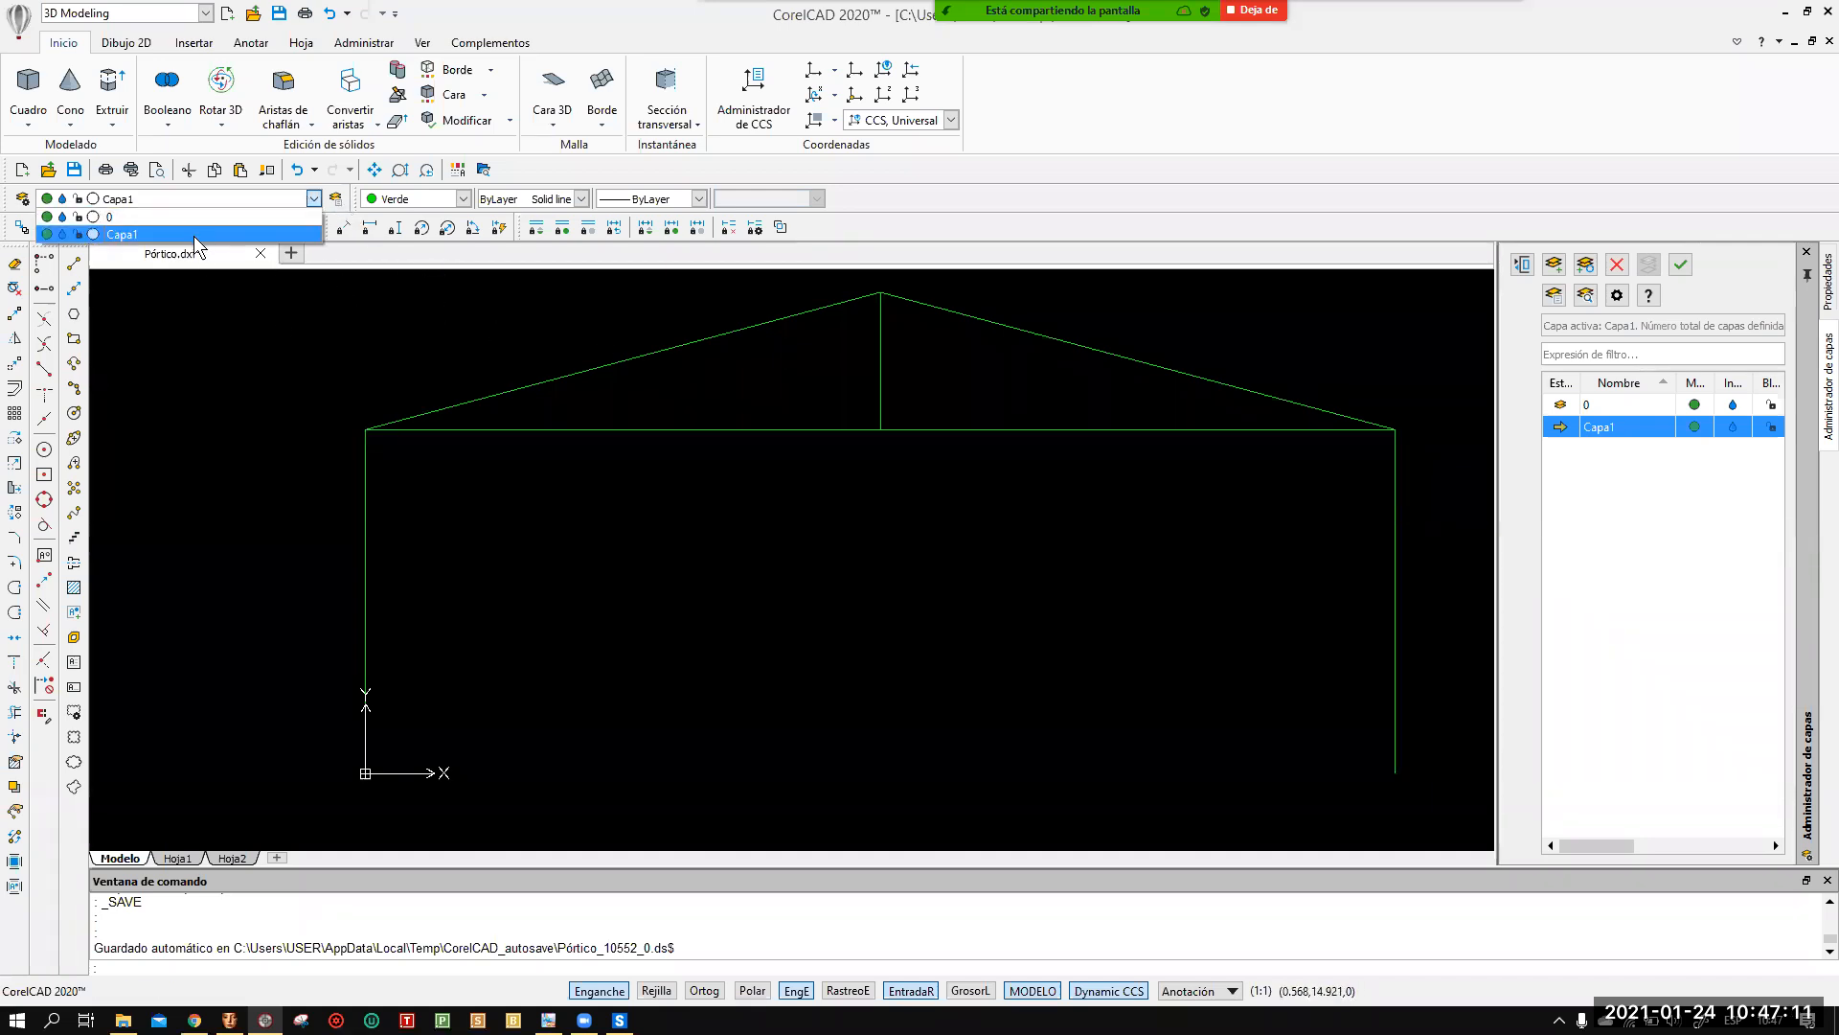
{"action": "left_click", "coordinate": [256, 232]}
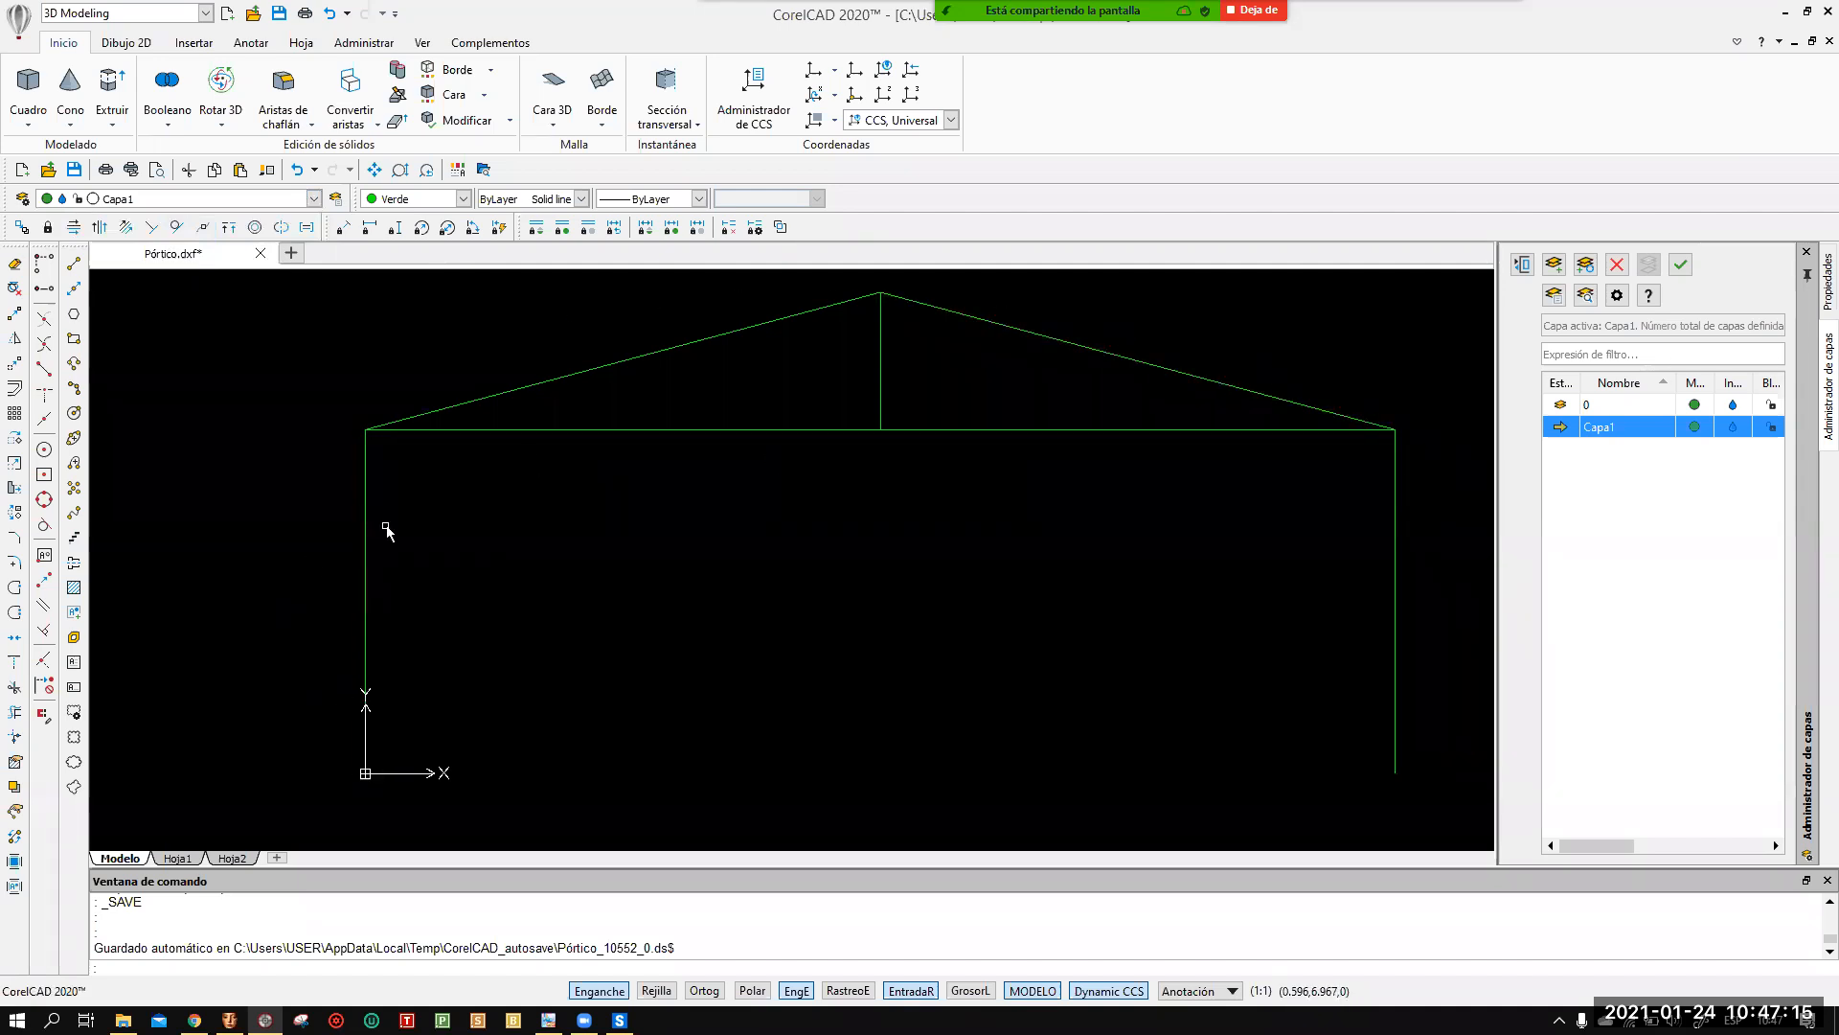
Close Pórtico.dxf with its changes saved and minimize CorelCAD to return to SAP2000.
{"action": "left_click", "coordinate": [1828, 42]}
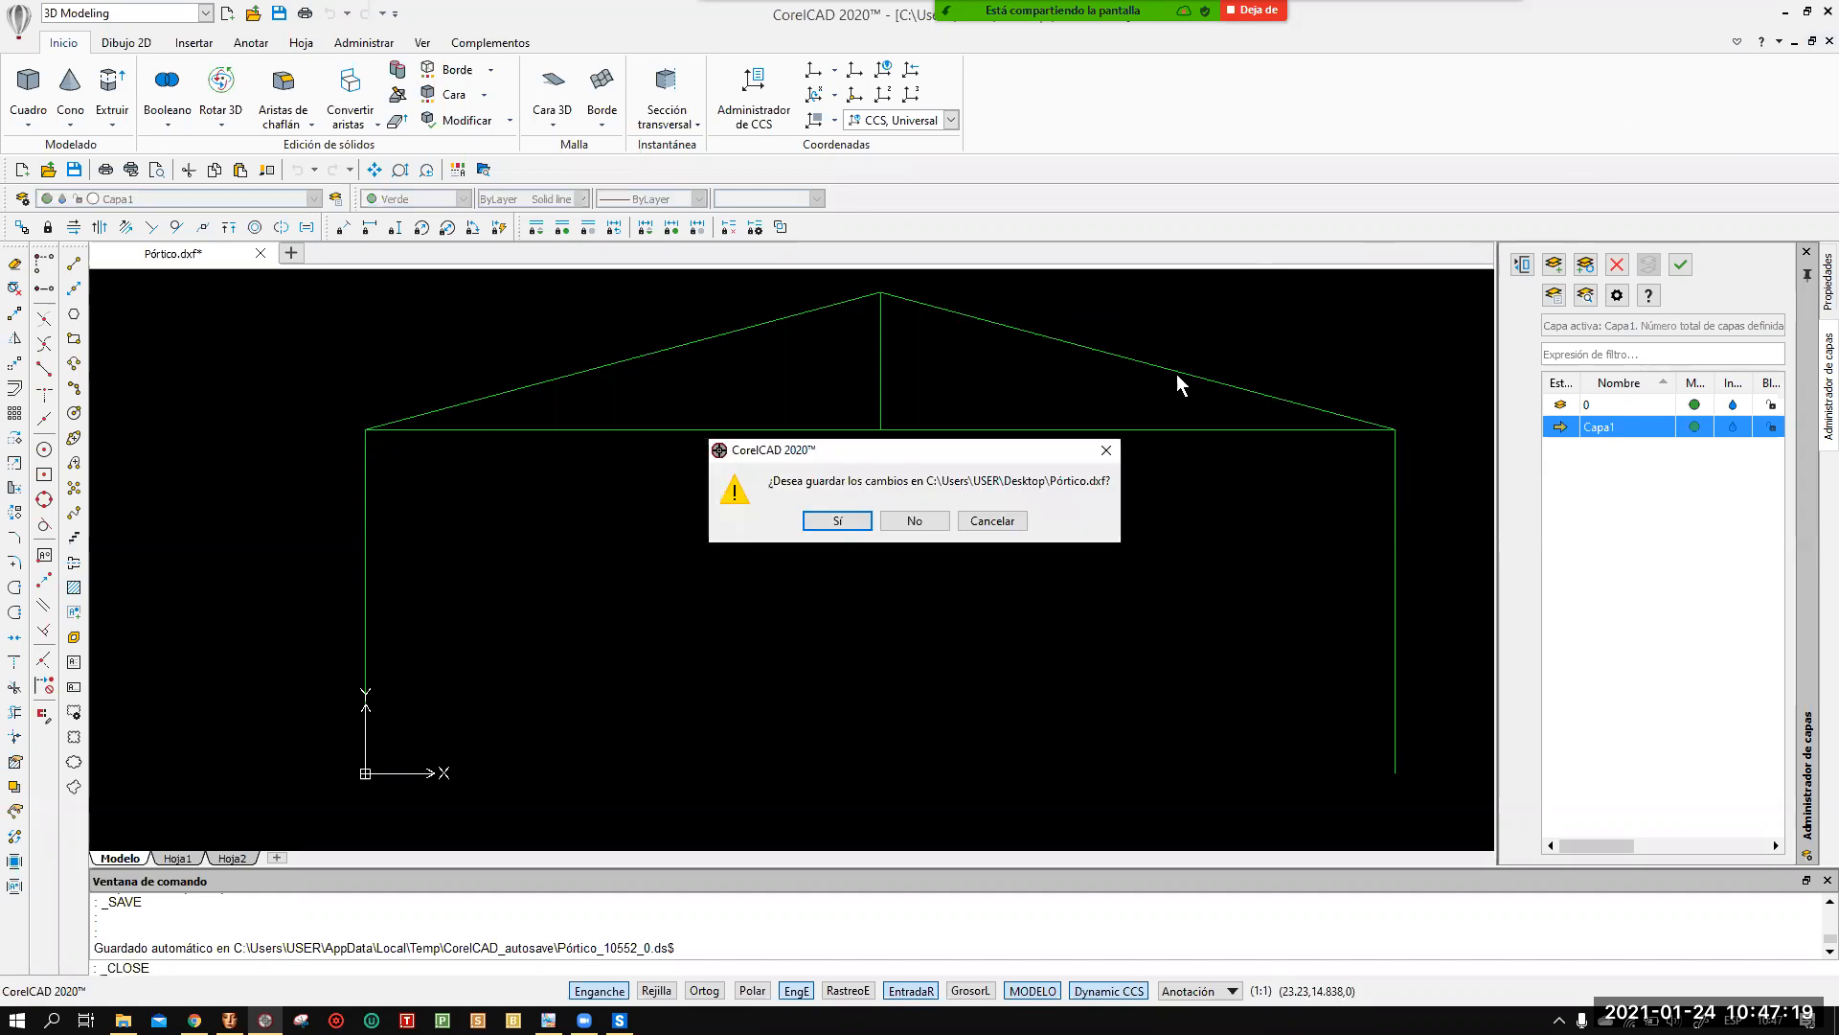
{"action": "left_click", "coordinate": [856, 519]}
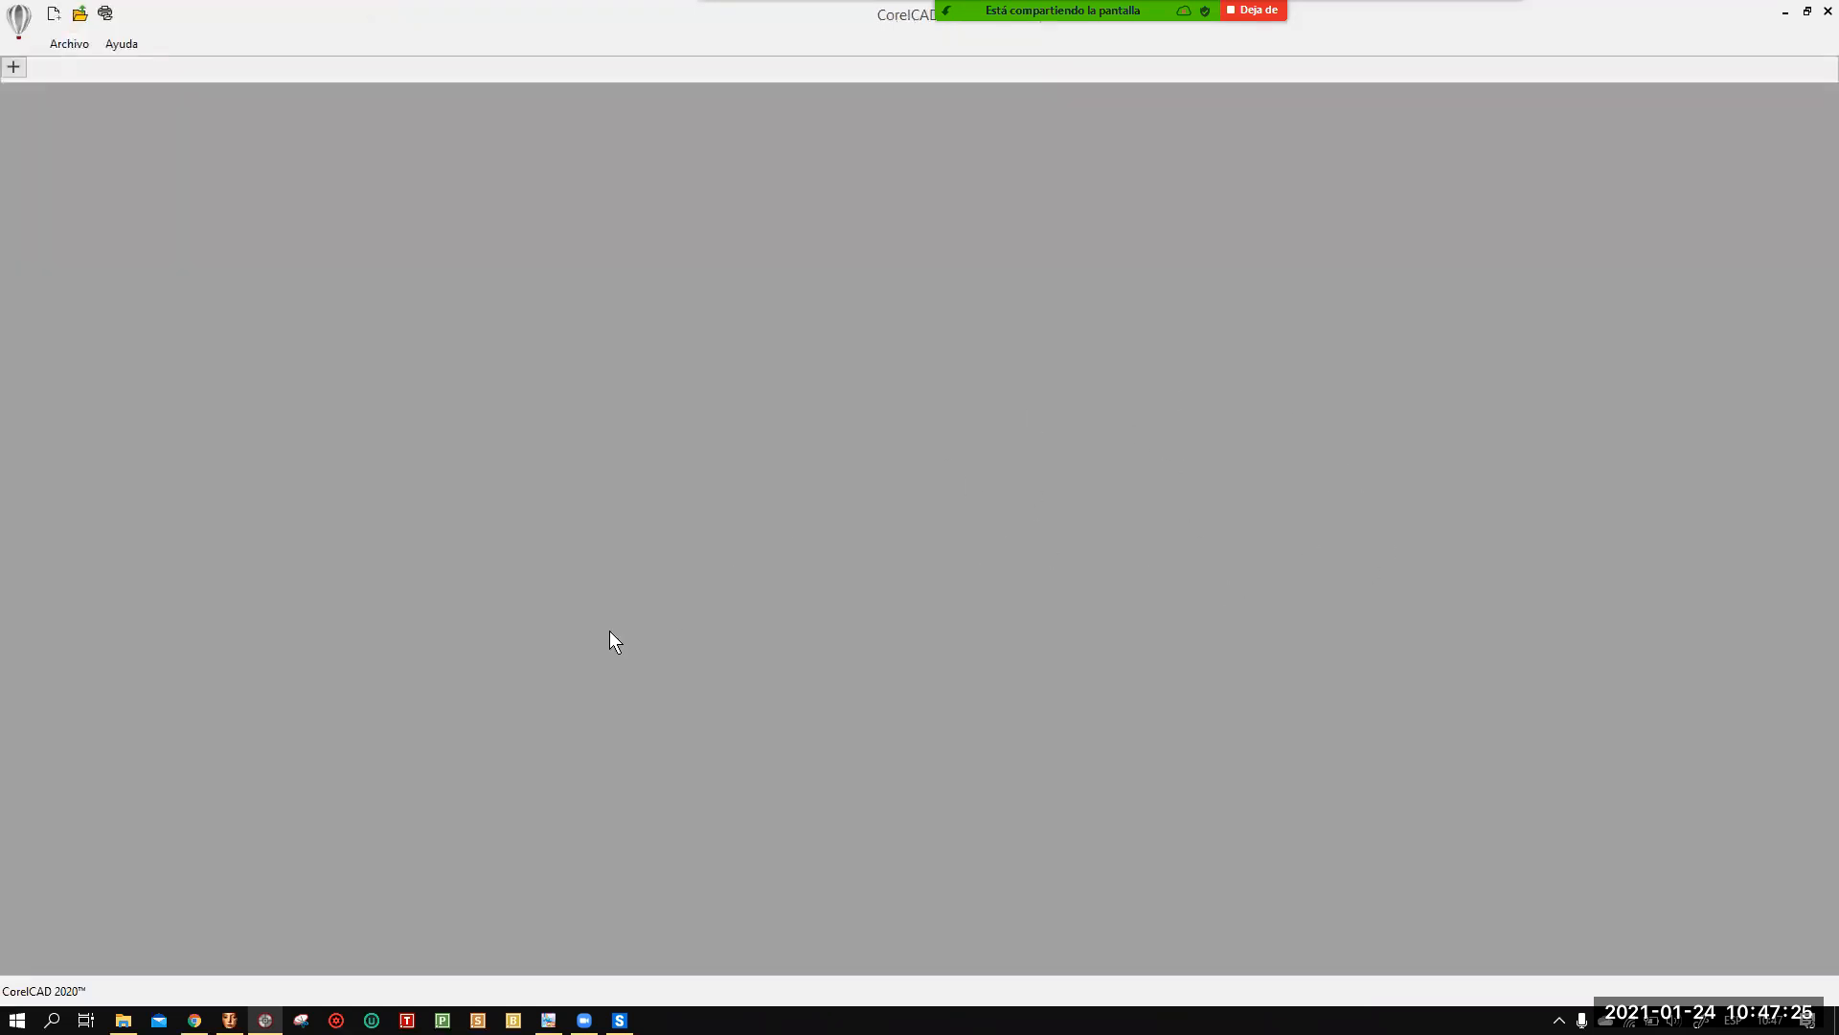
{"action": "left_click", "coordinate": [1784, 15]}
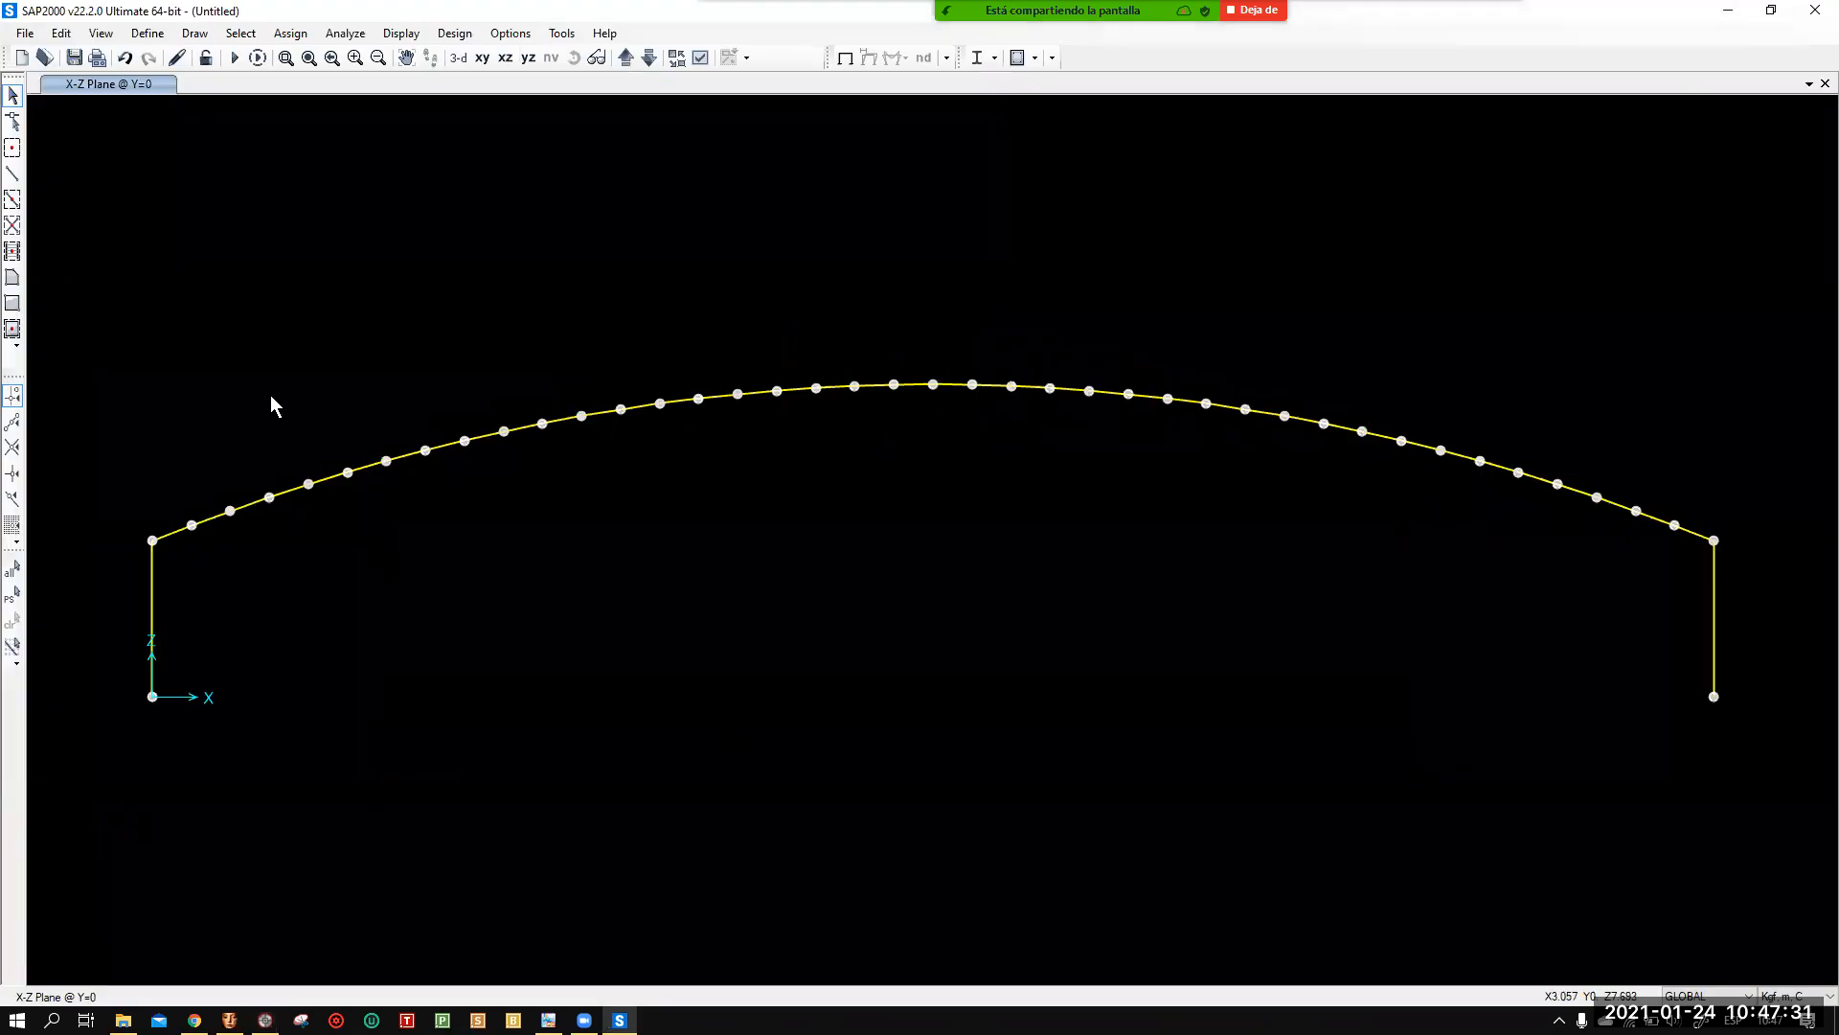
Start a new blank model without saving the current one, and keep only a single 3-D view open.
{"action": "left_click", "coordinate": [20, 59]}
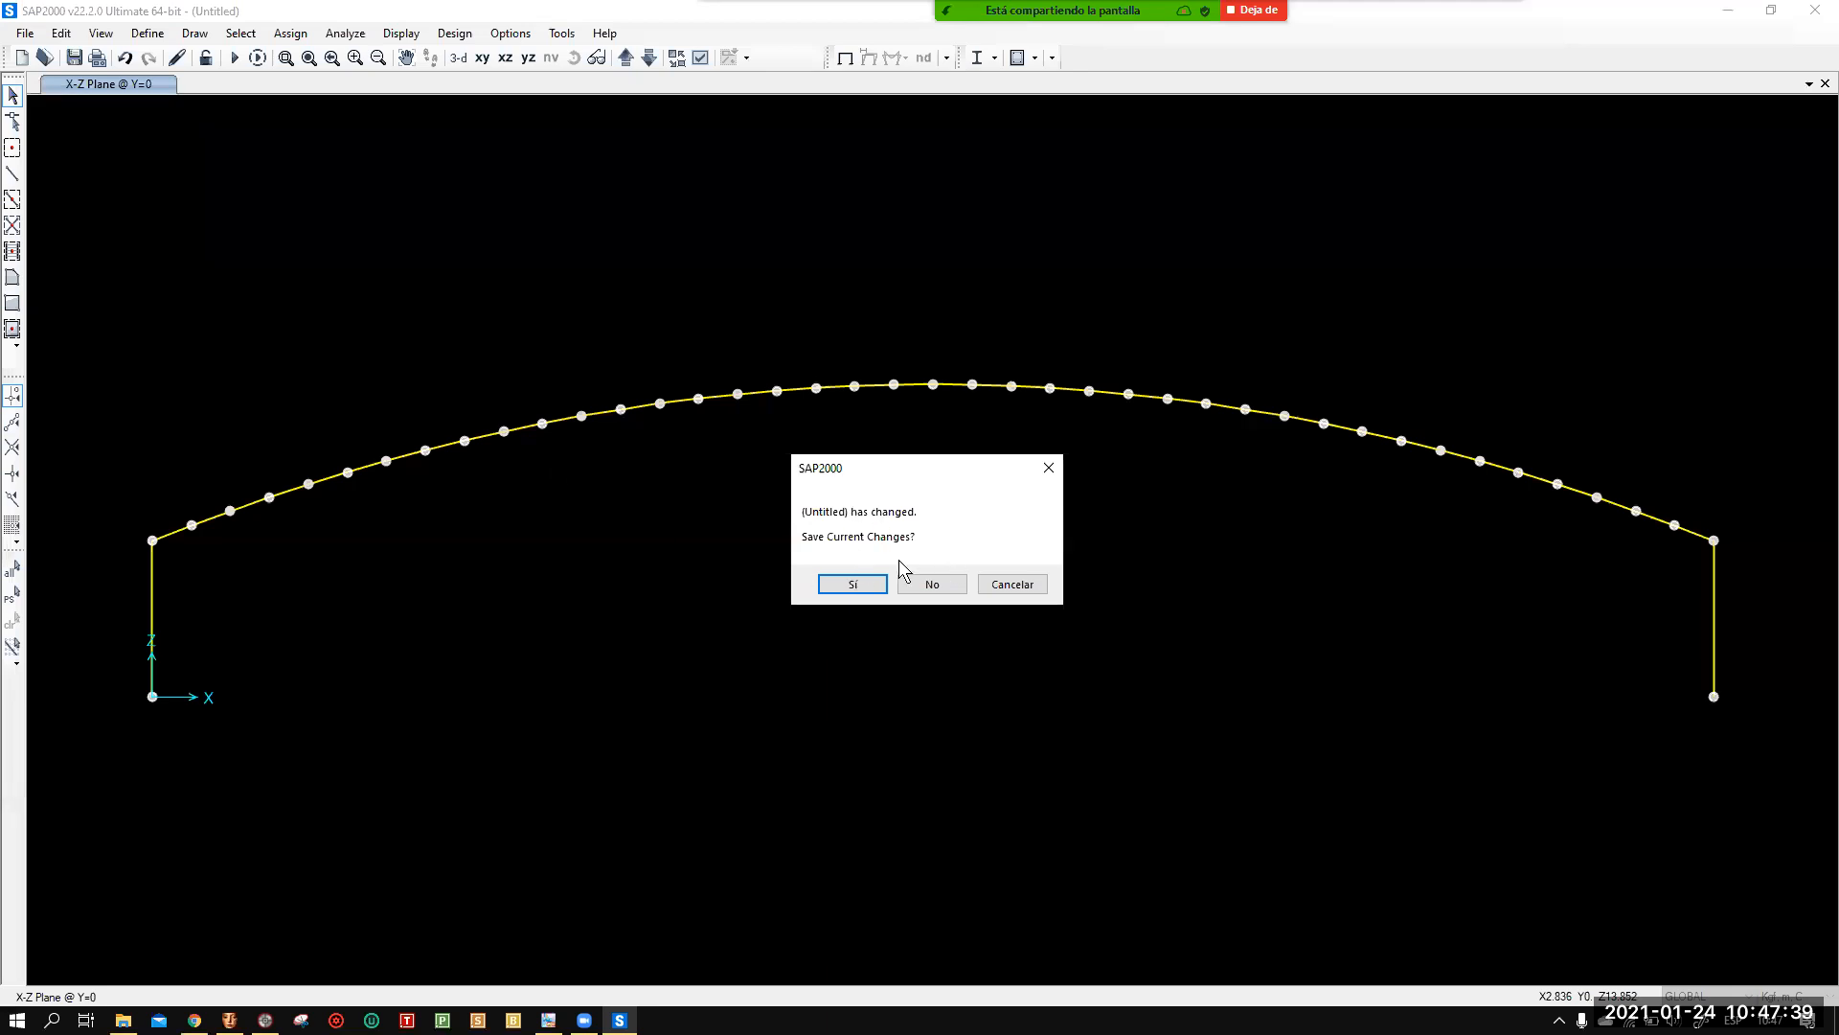
{"action": "left_click", "coordinate": [948, 590]}
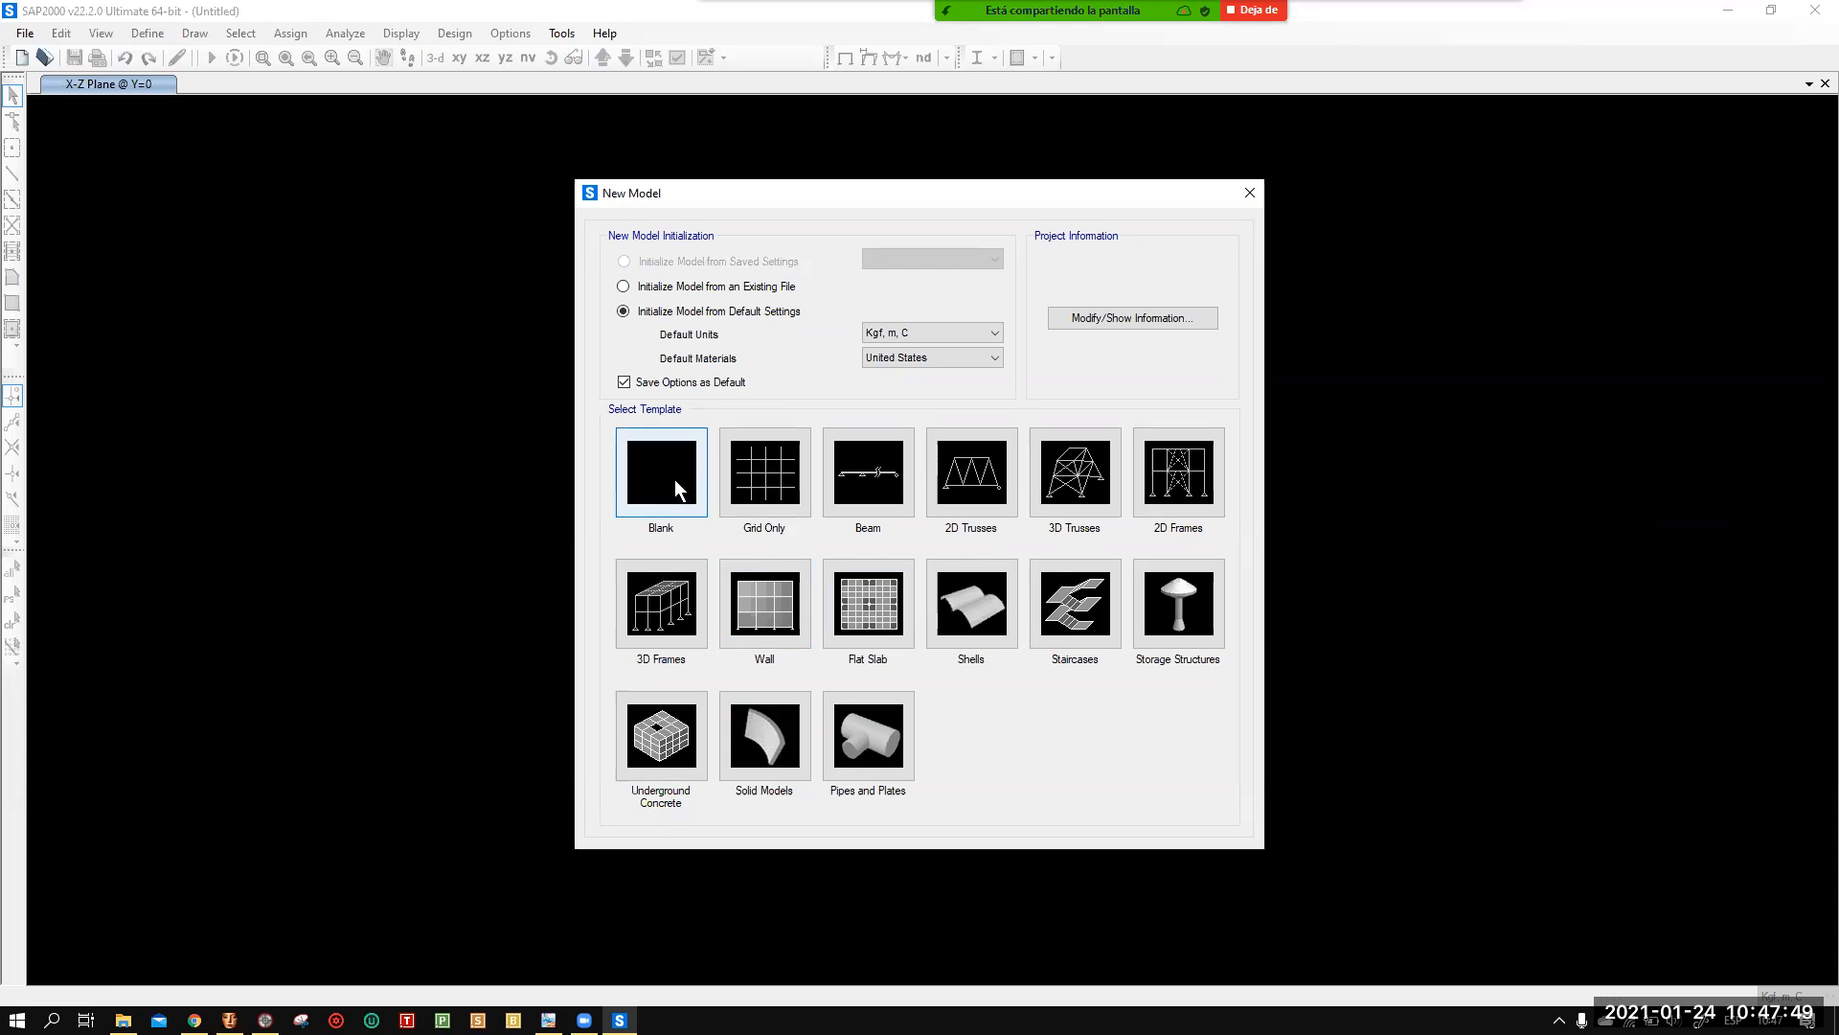
{"action": "left_click", "coordinate": [674, 479]}
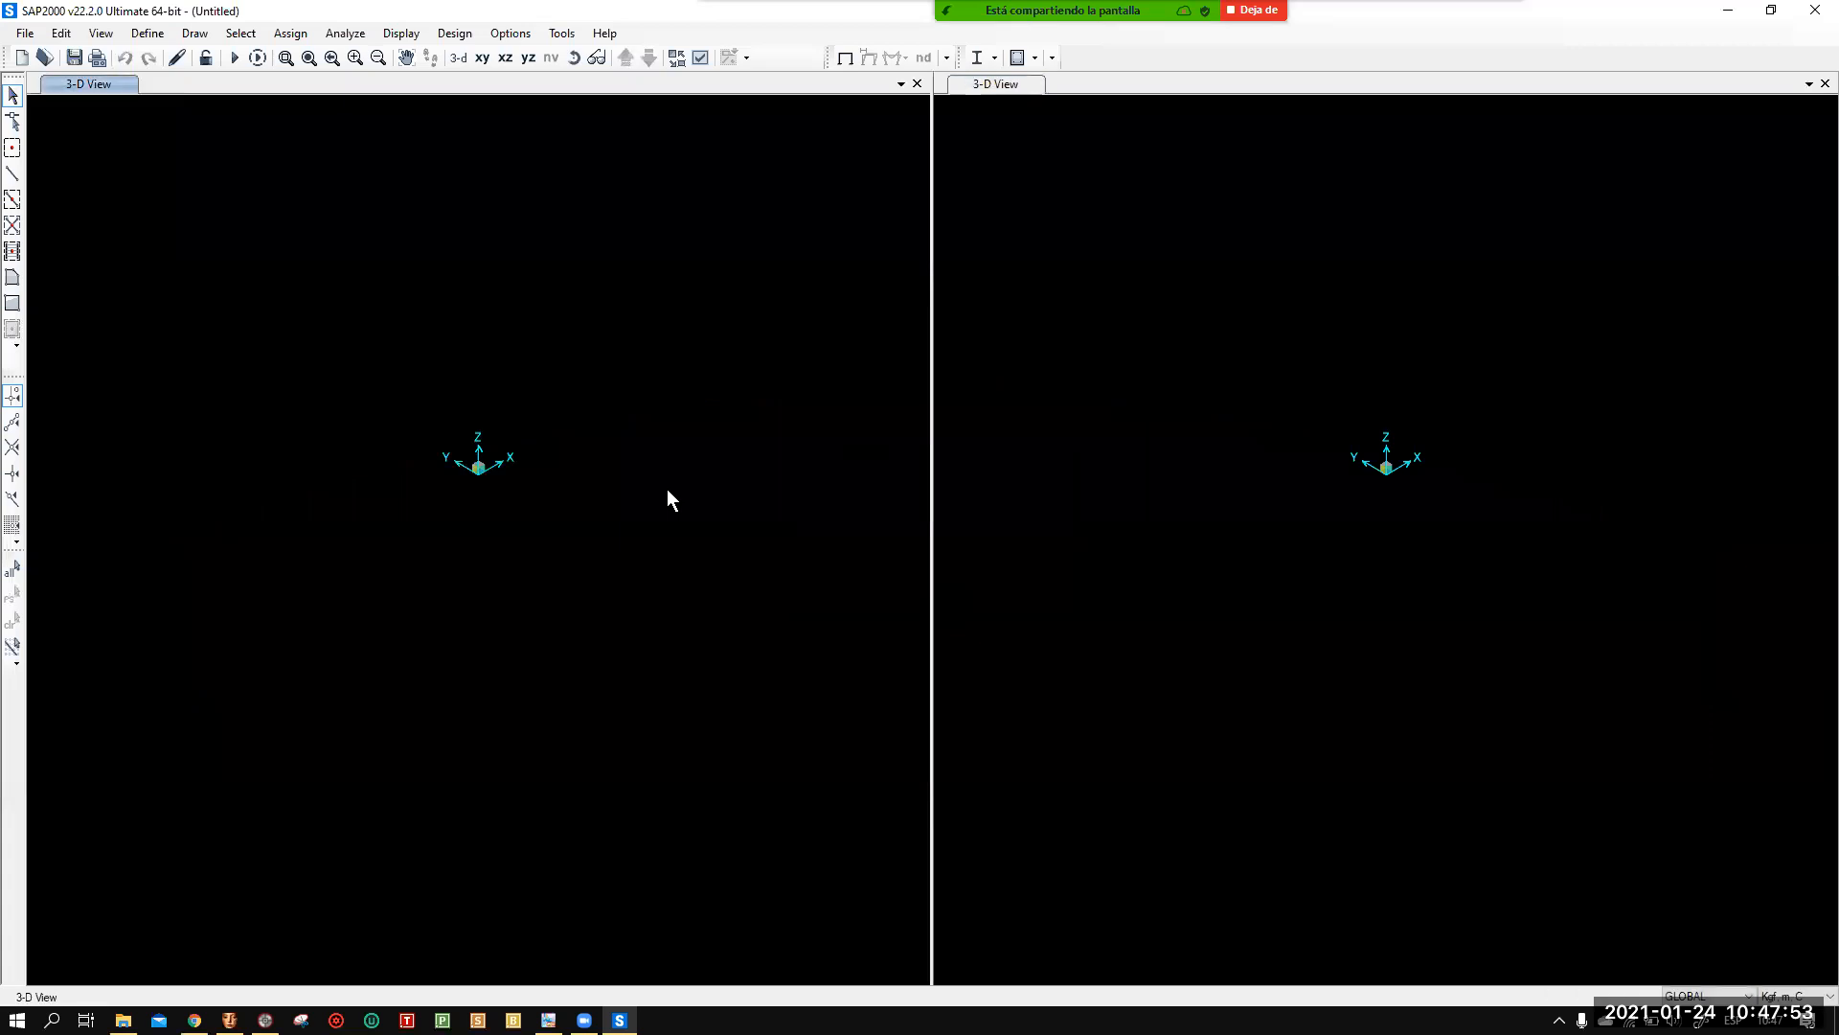
{"action": "left_click", "coordinate": [917, 84]}
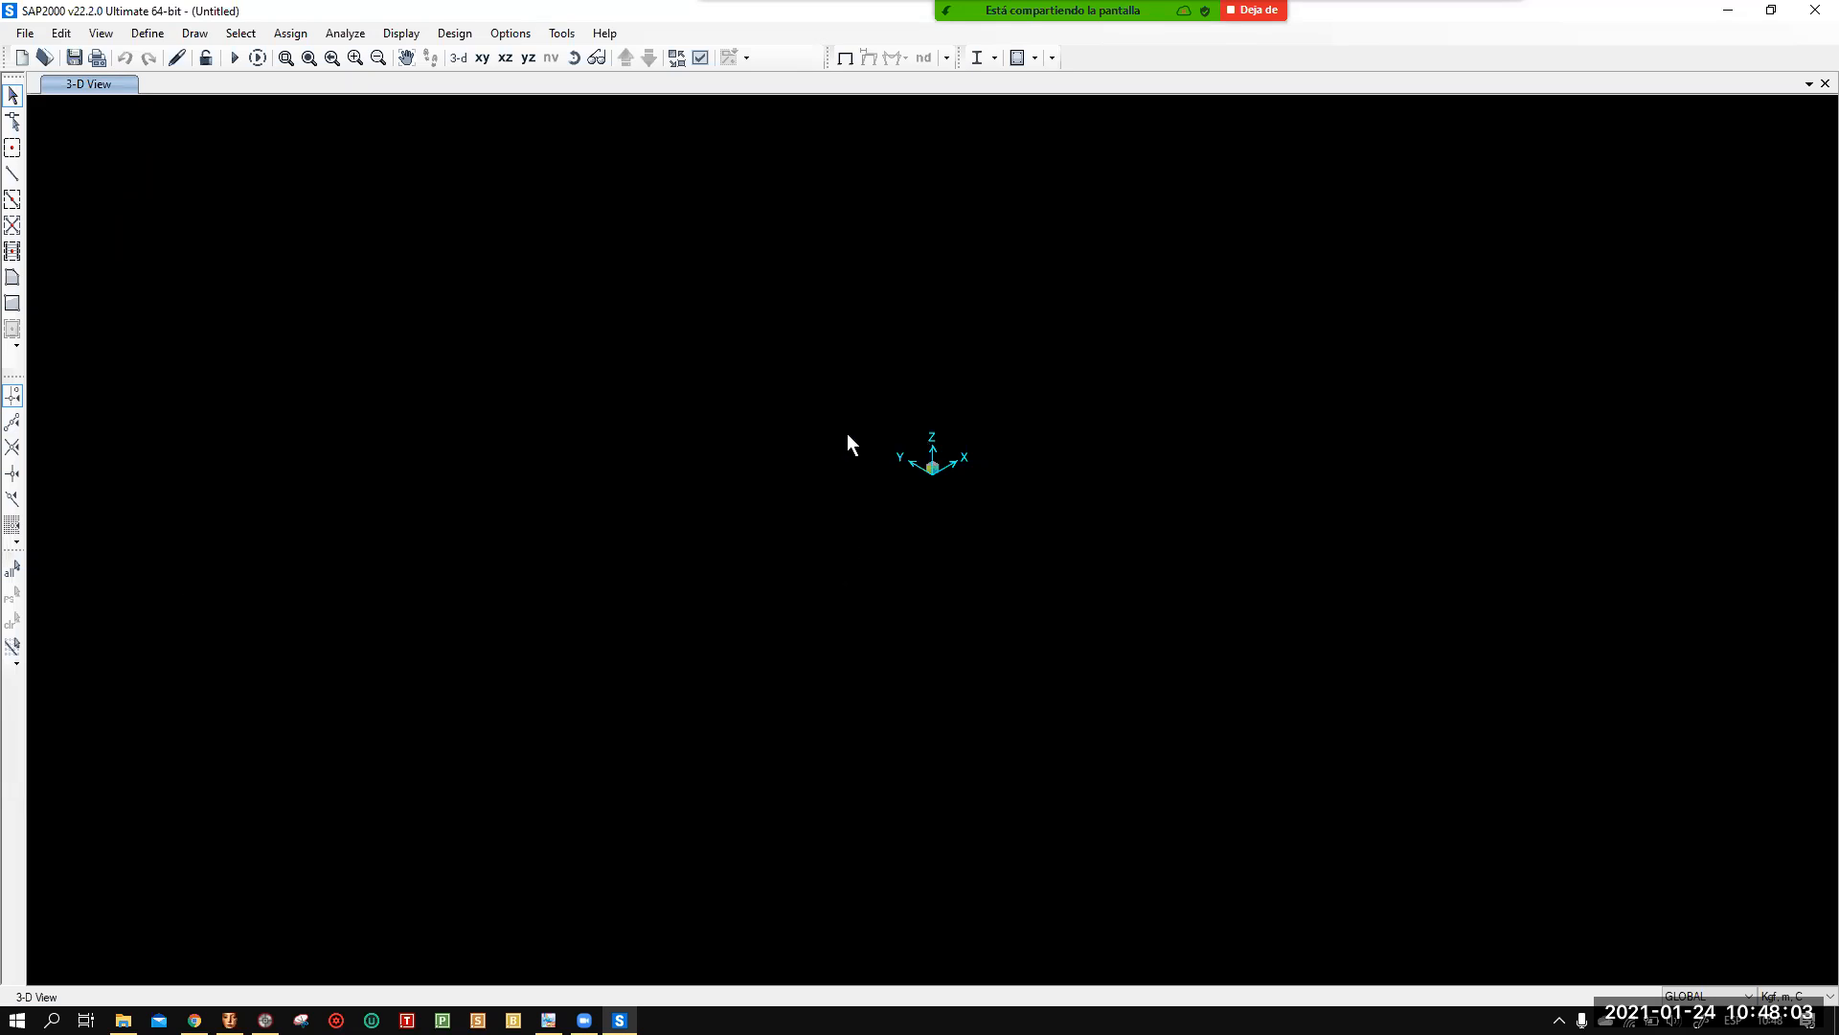
Choose Pórtico.dxf from the desktop for import as an AutoCAD DXF file.
{"action": "left_click", "coordinate": [26, 34]}
{"action": "mouse_move", "coordinate": [54, 174]}
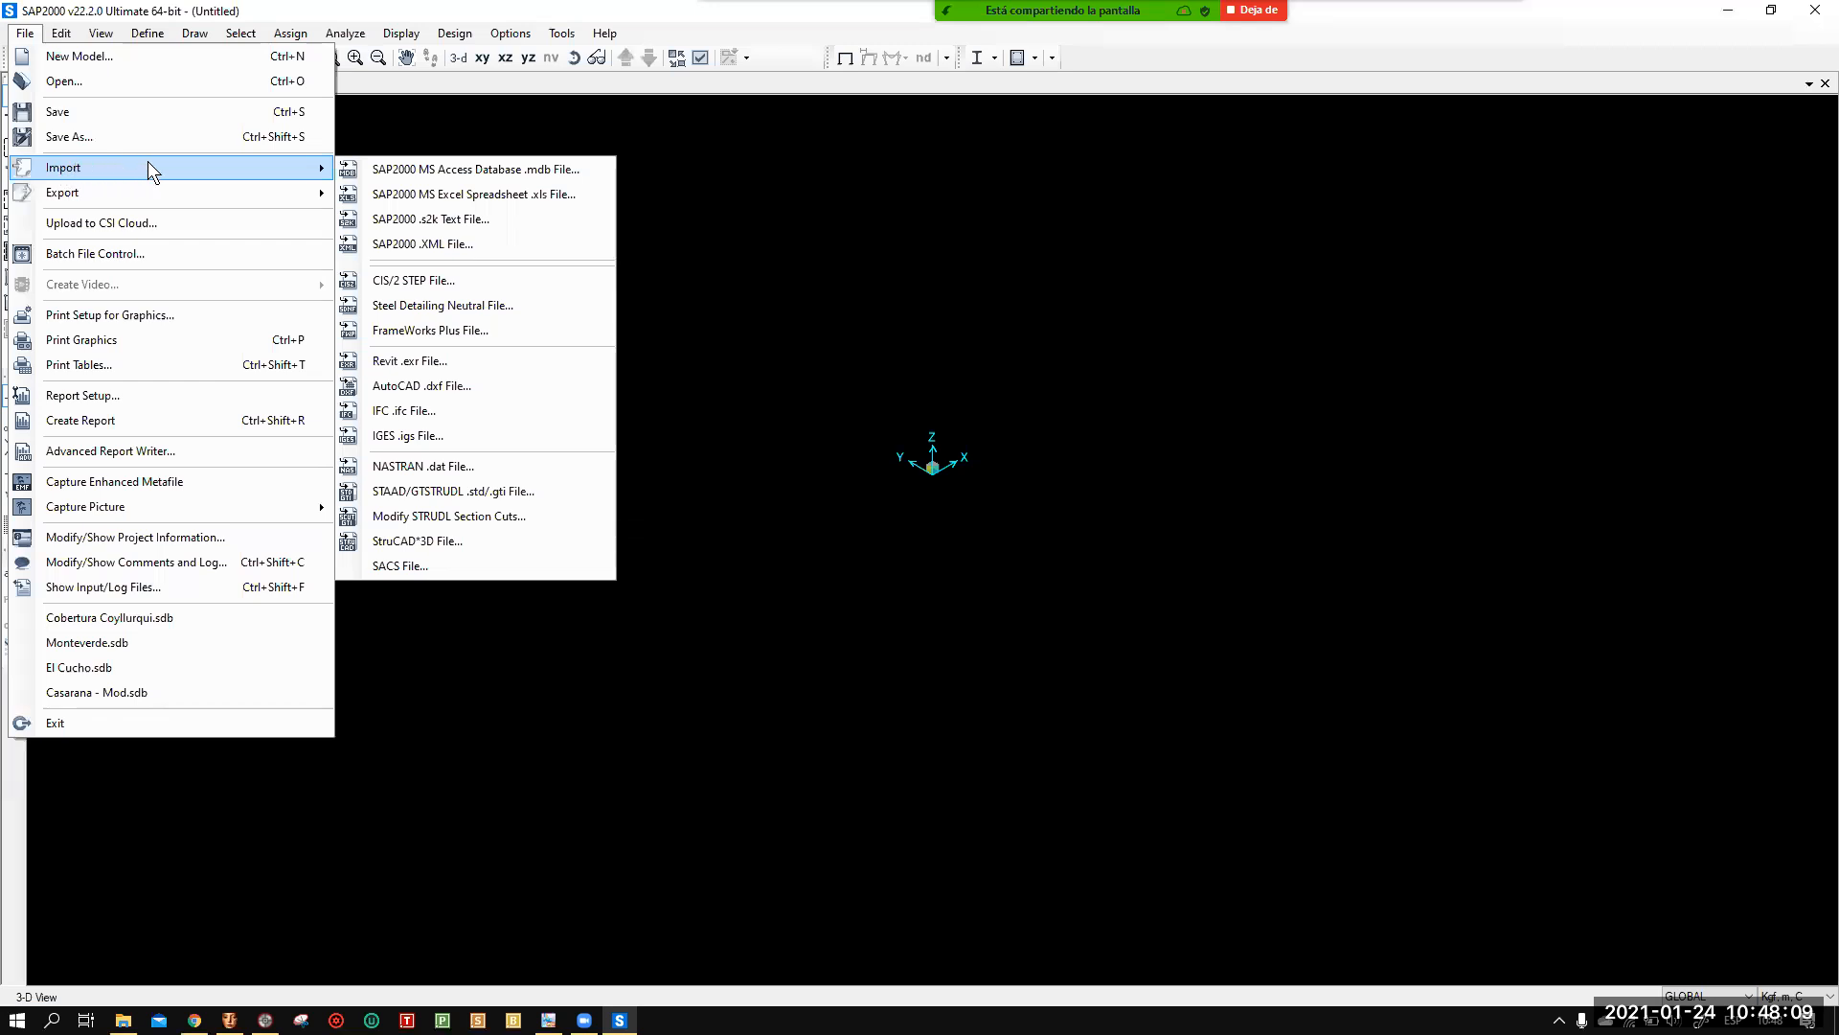
{"action": "left_click", "coordinate": [504, 386]}
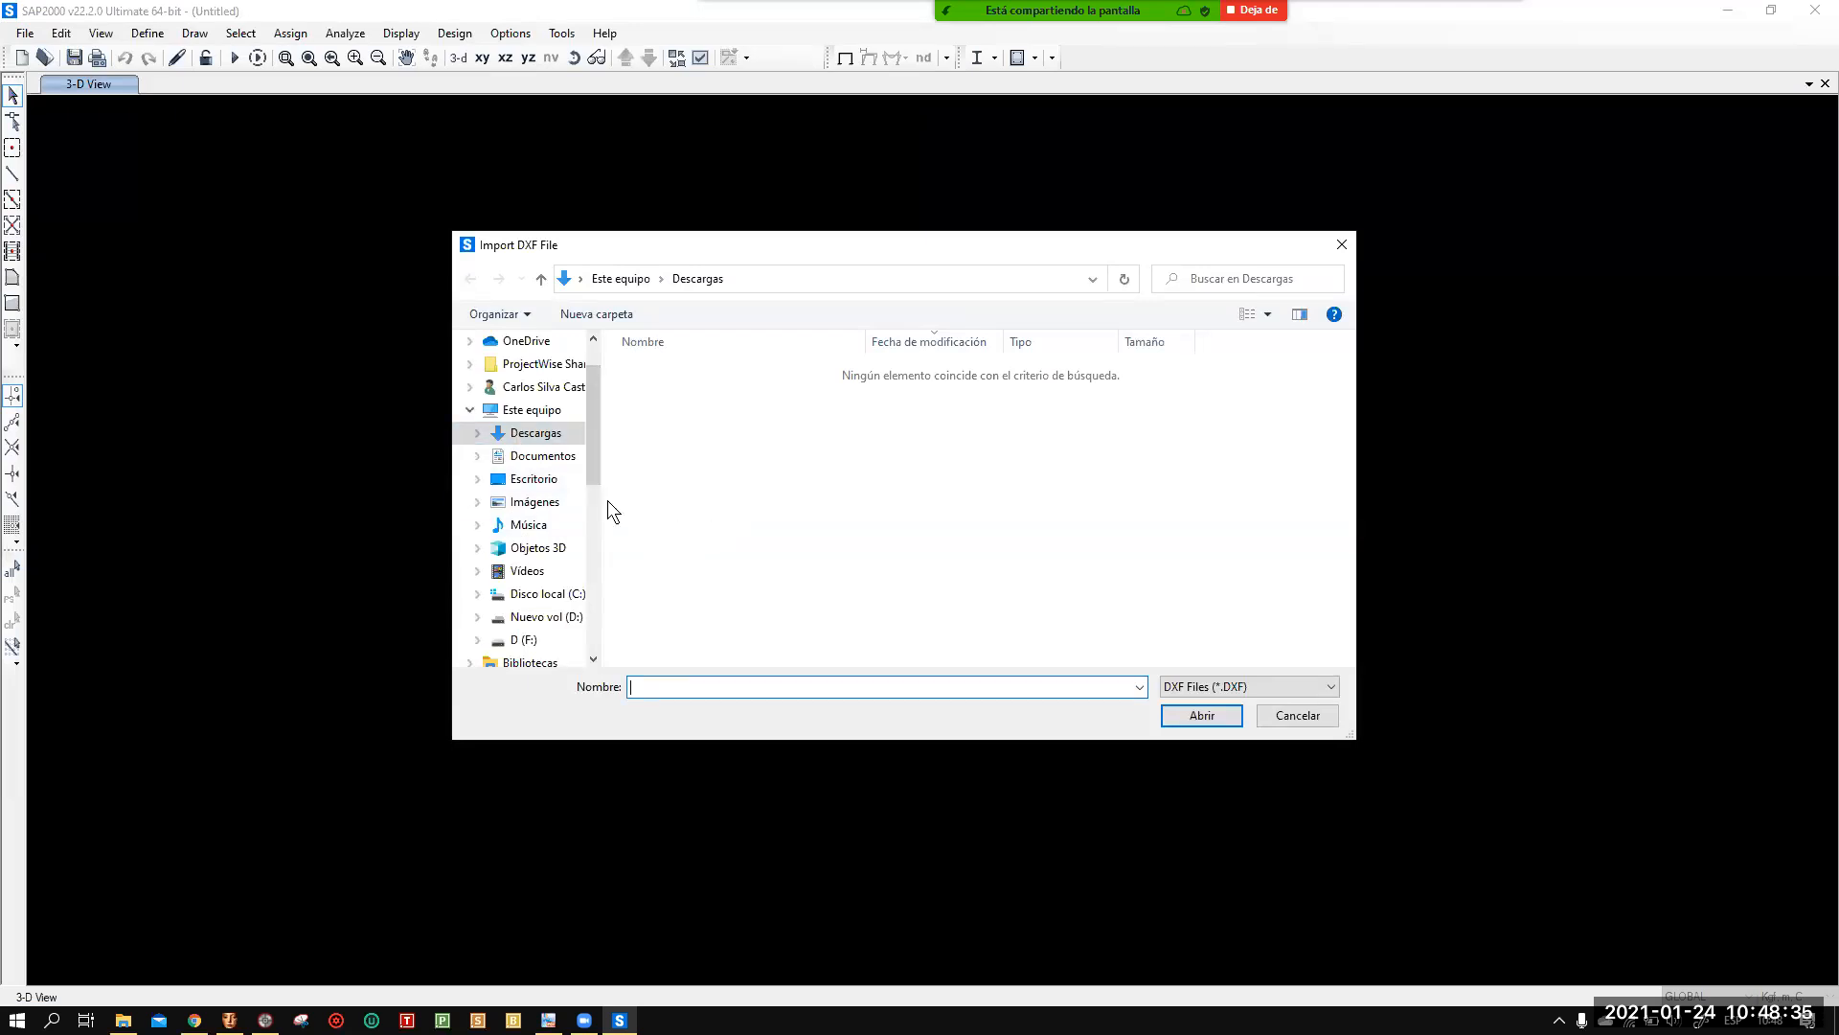
{"action": "left_click", "coordinate": [539, 481]}
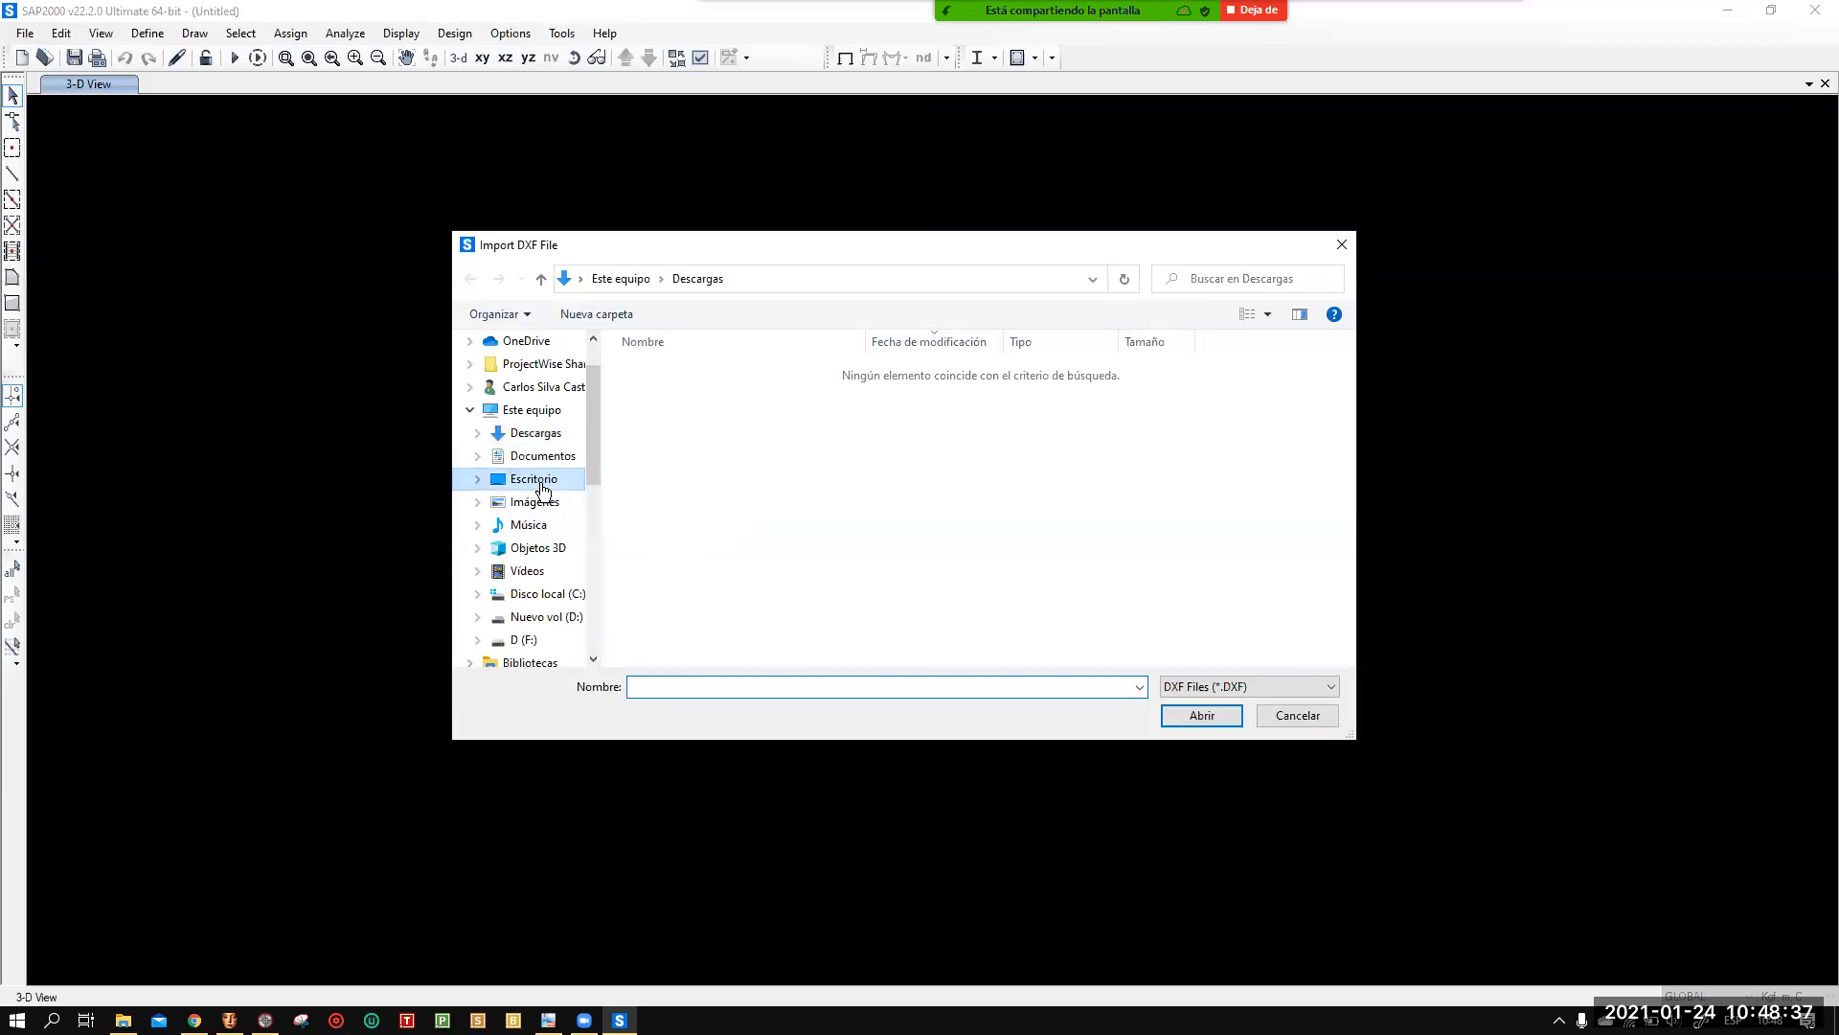
{"action": "scroll", "coordinate": [1150, 470], "scroll_direction": "down", "scroll_amount": 1}
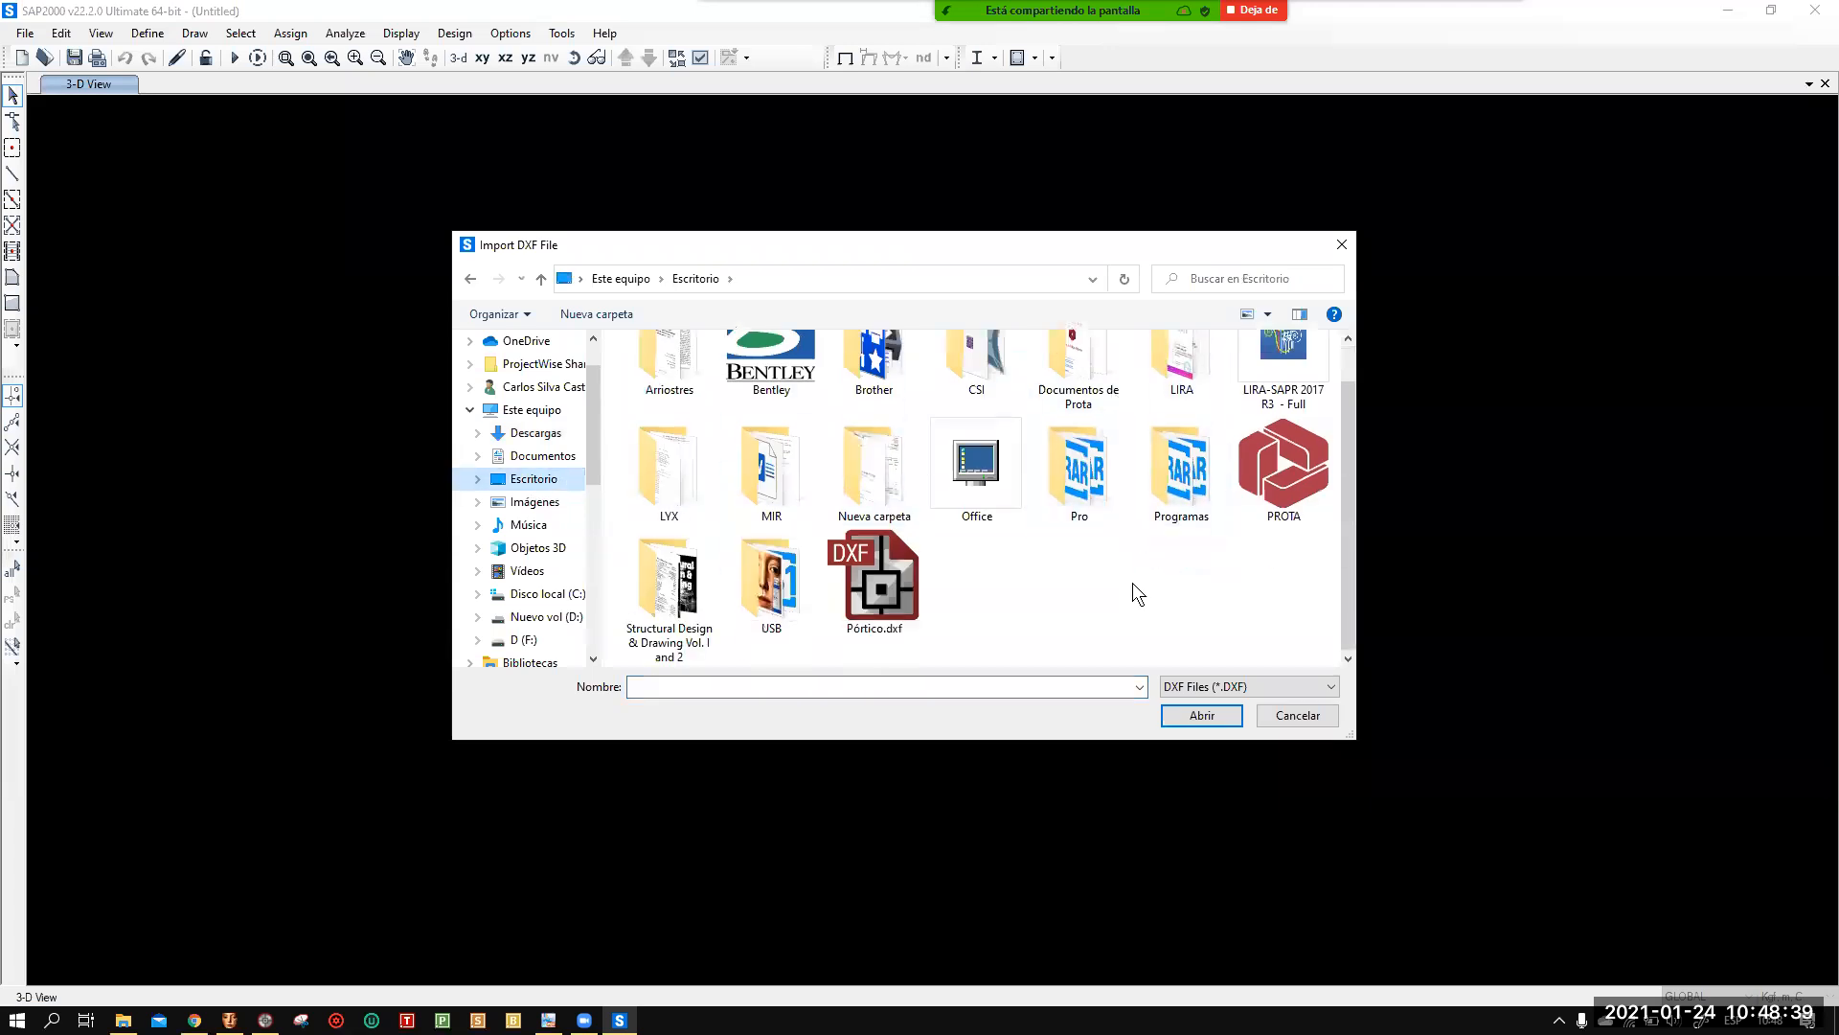
{"action": "left_click", "coordinate": [888, 609]}
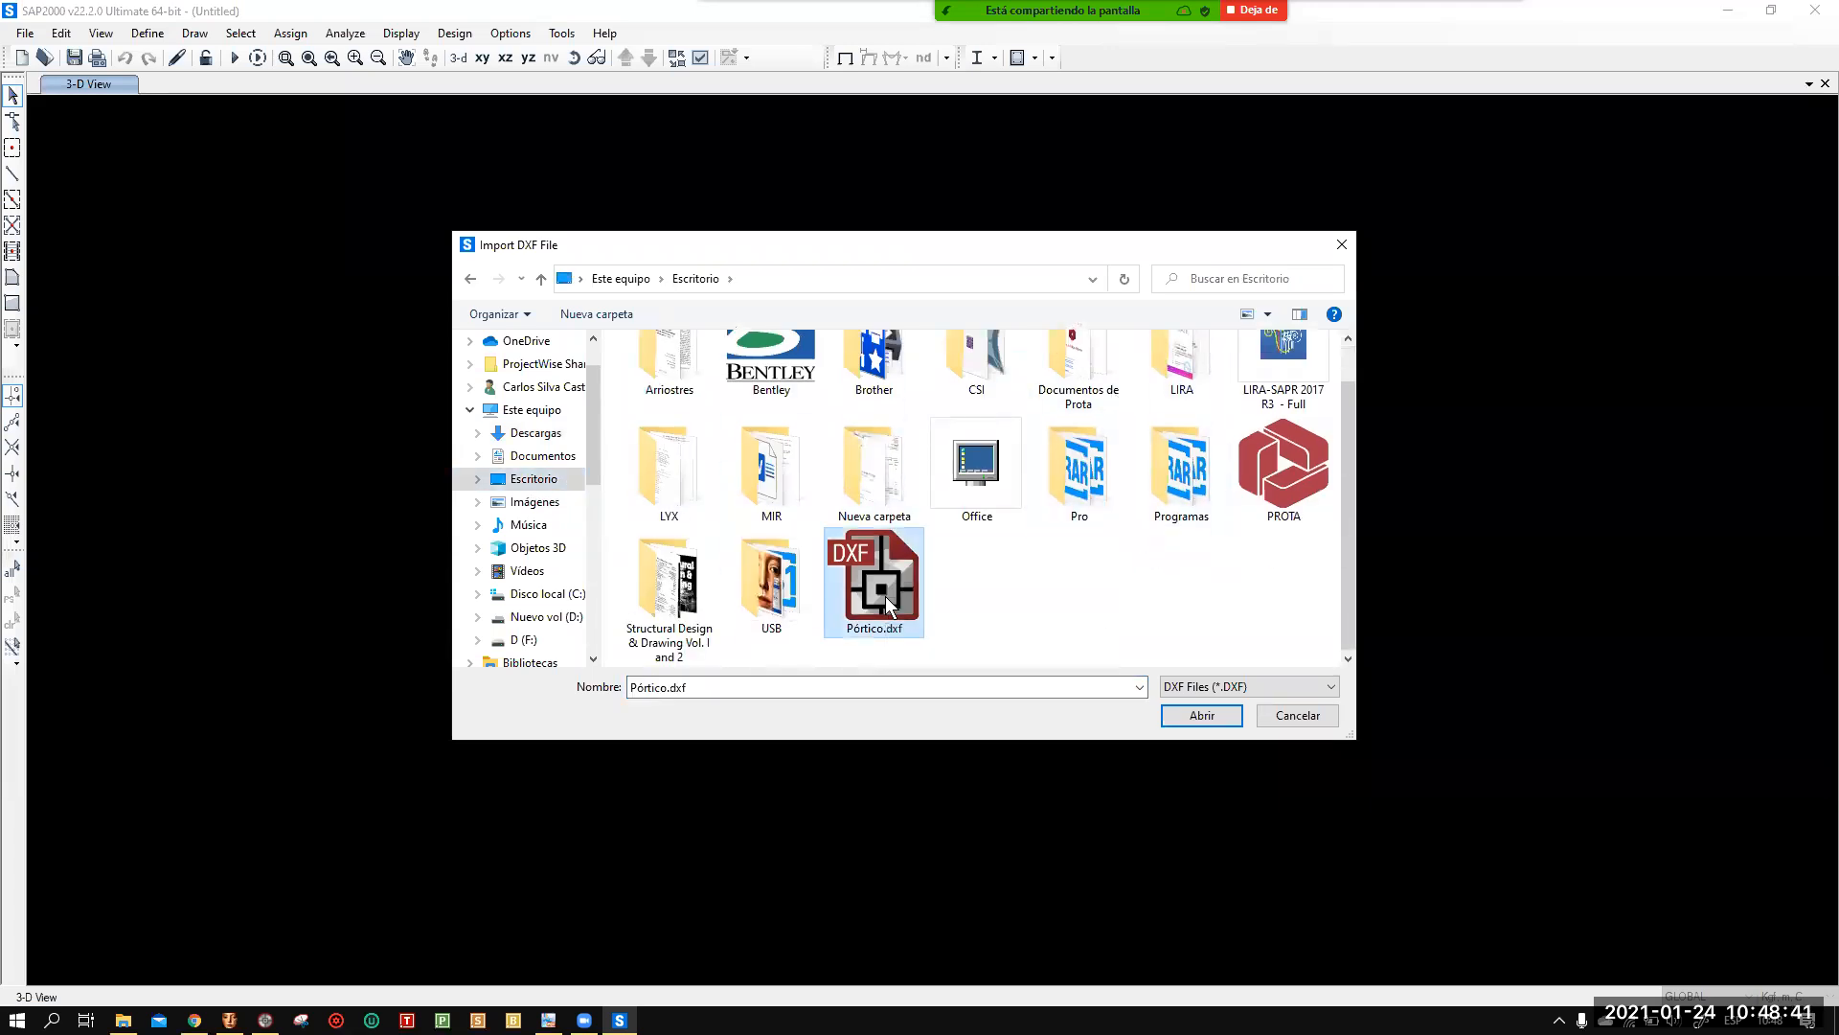
{"action": "left_click", "coordinate": [1198, 715]}
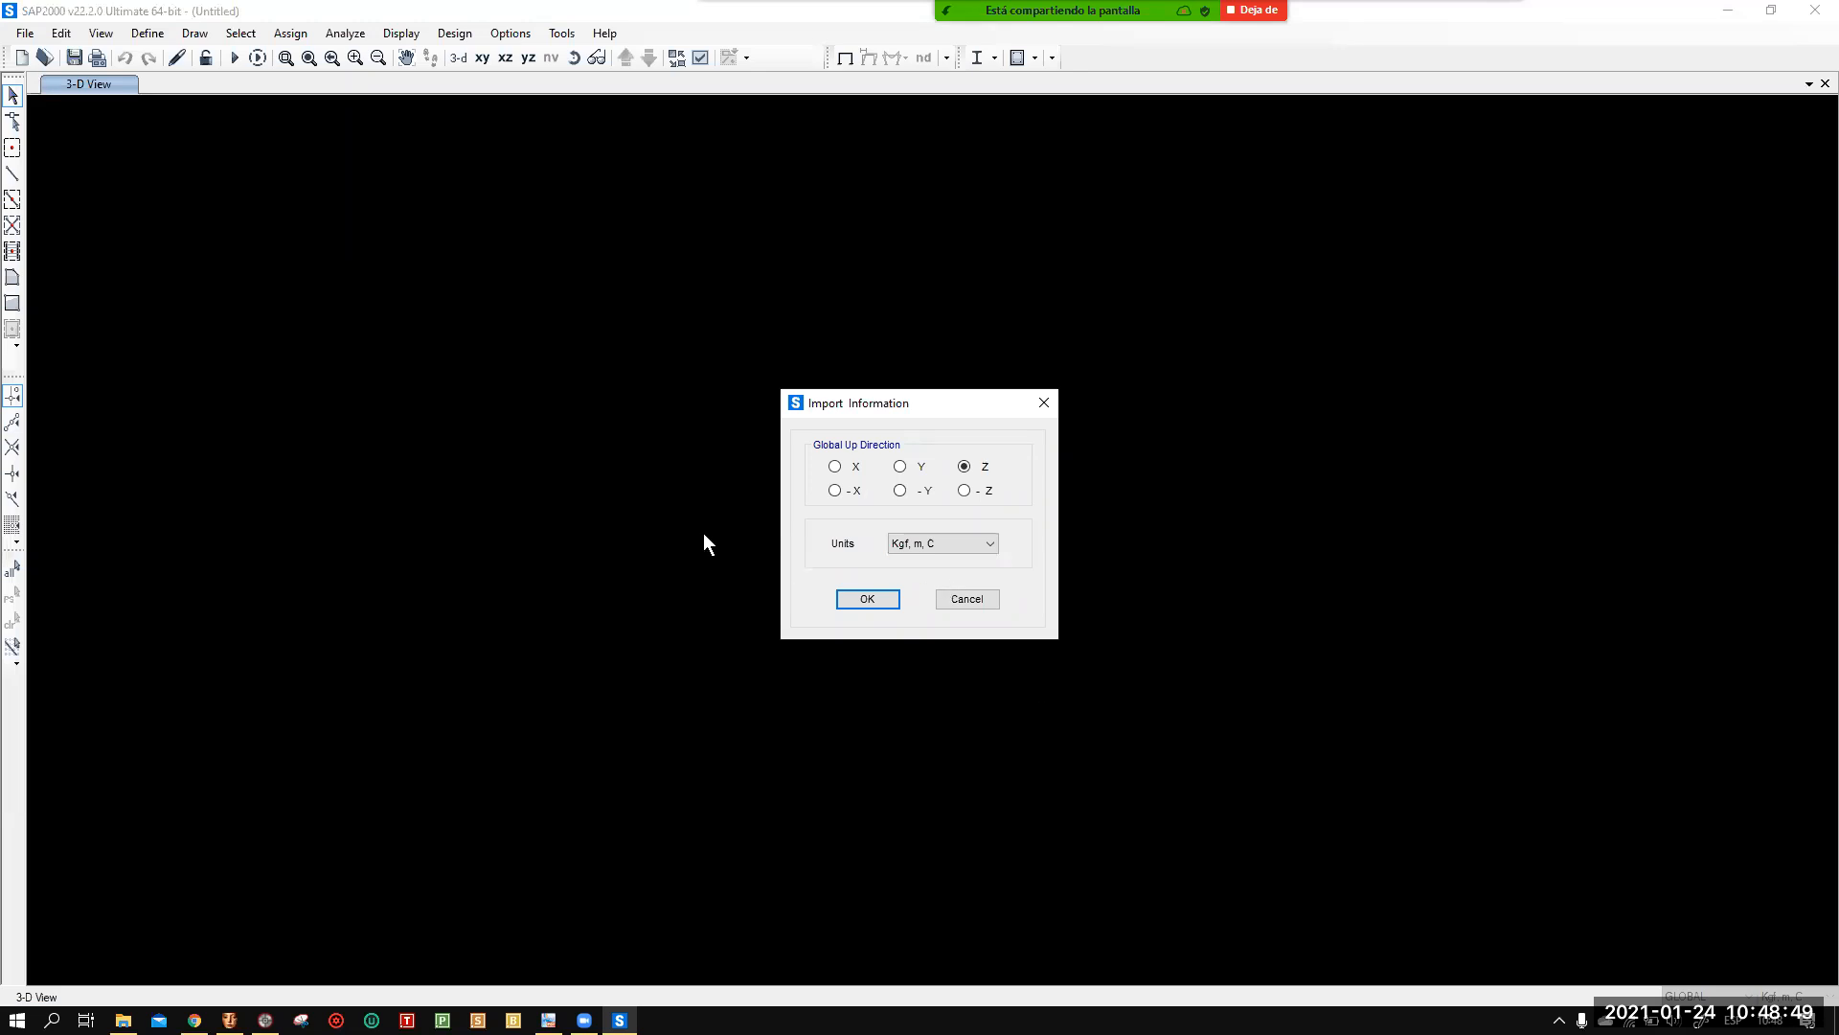
Set the import's global up direction to Y and import layer Capa1 as frames.
{"action": "left_click_drag", "start_coordinate": [880, 401], "coordinate": [700, 231]}
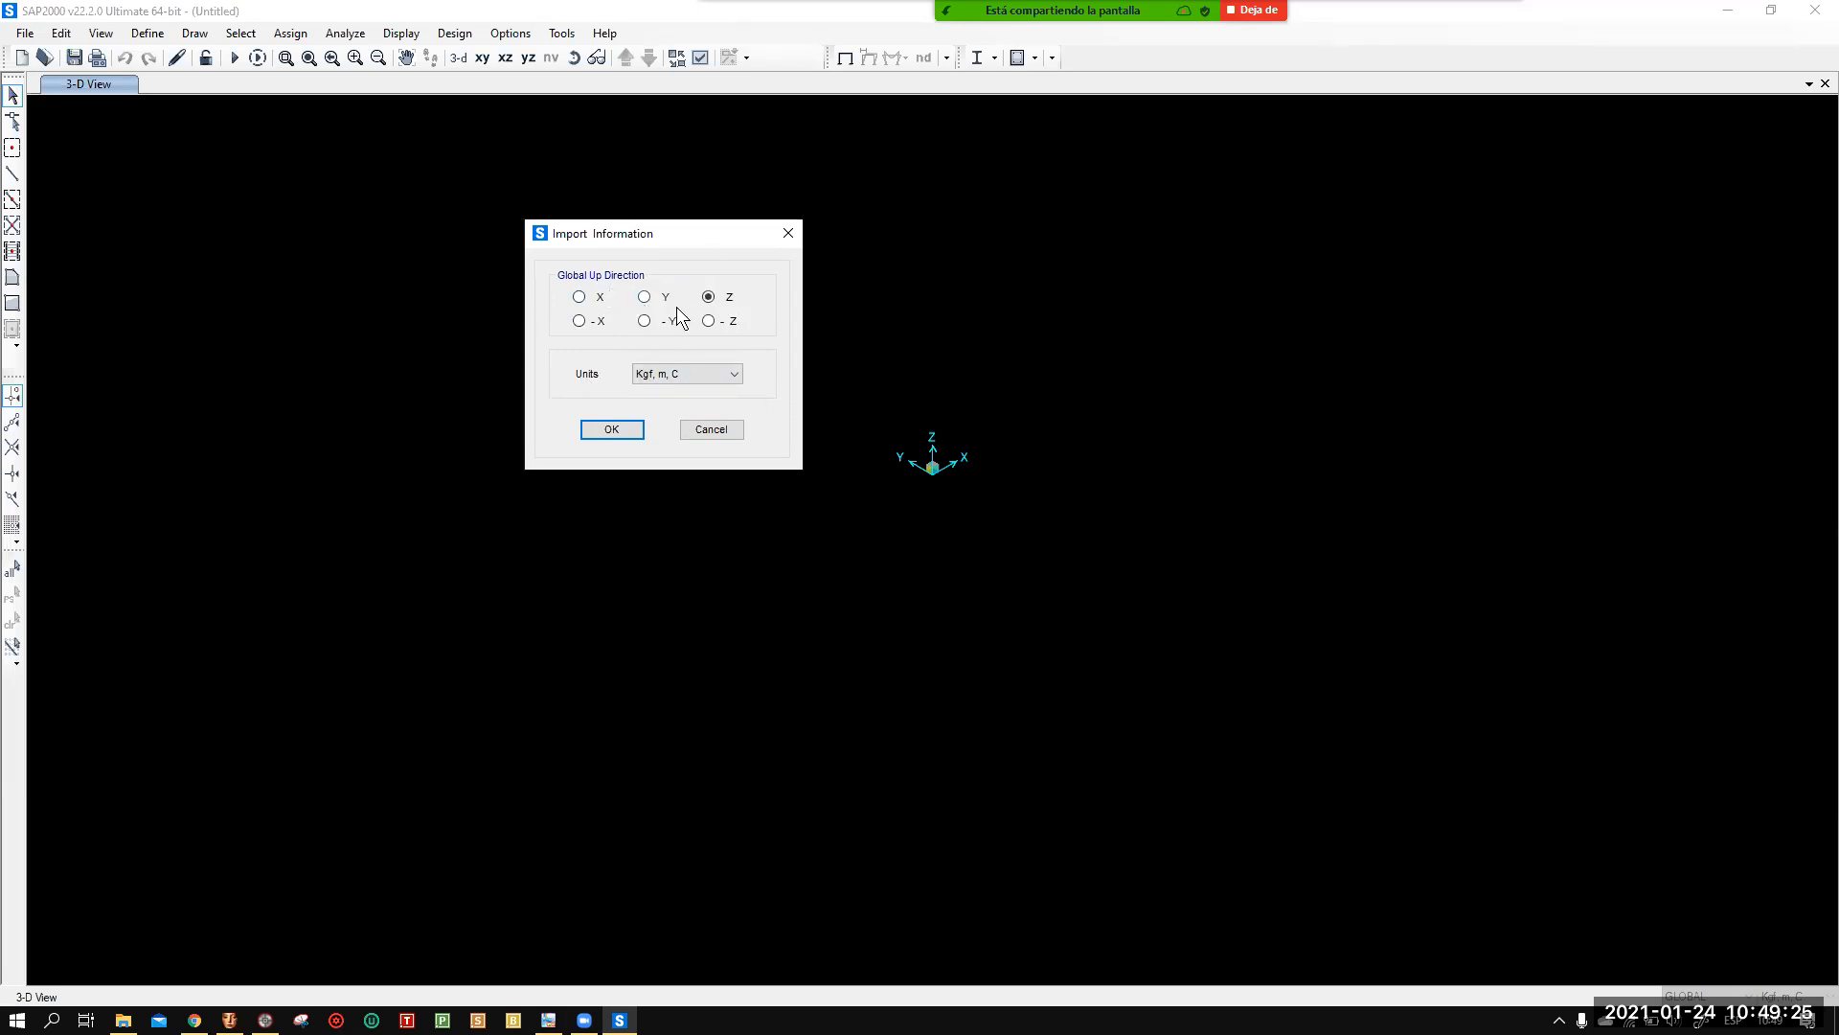
{"action": "left_click", "coordinate": [644, 297]}
{"action": "left_click", "coordinate": [613, 430]}
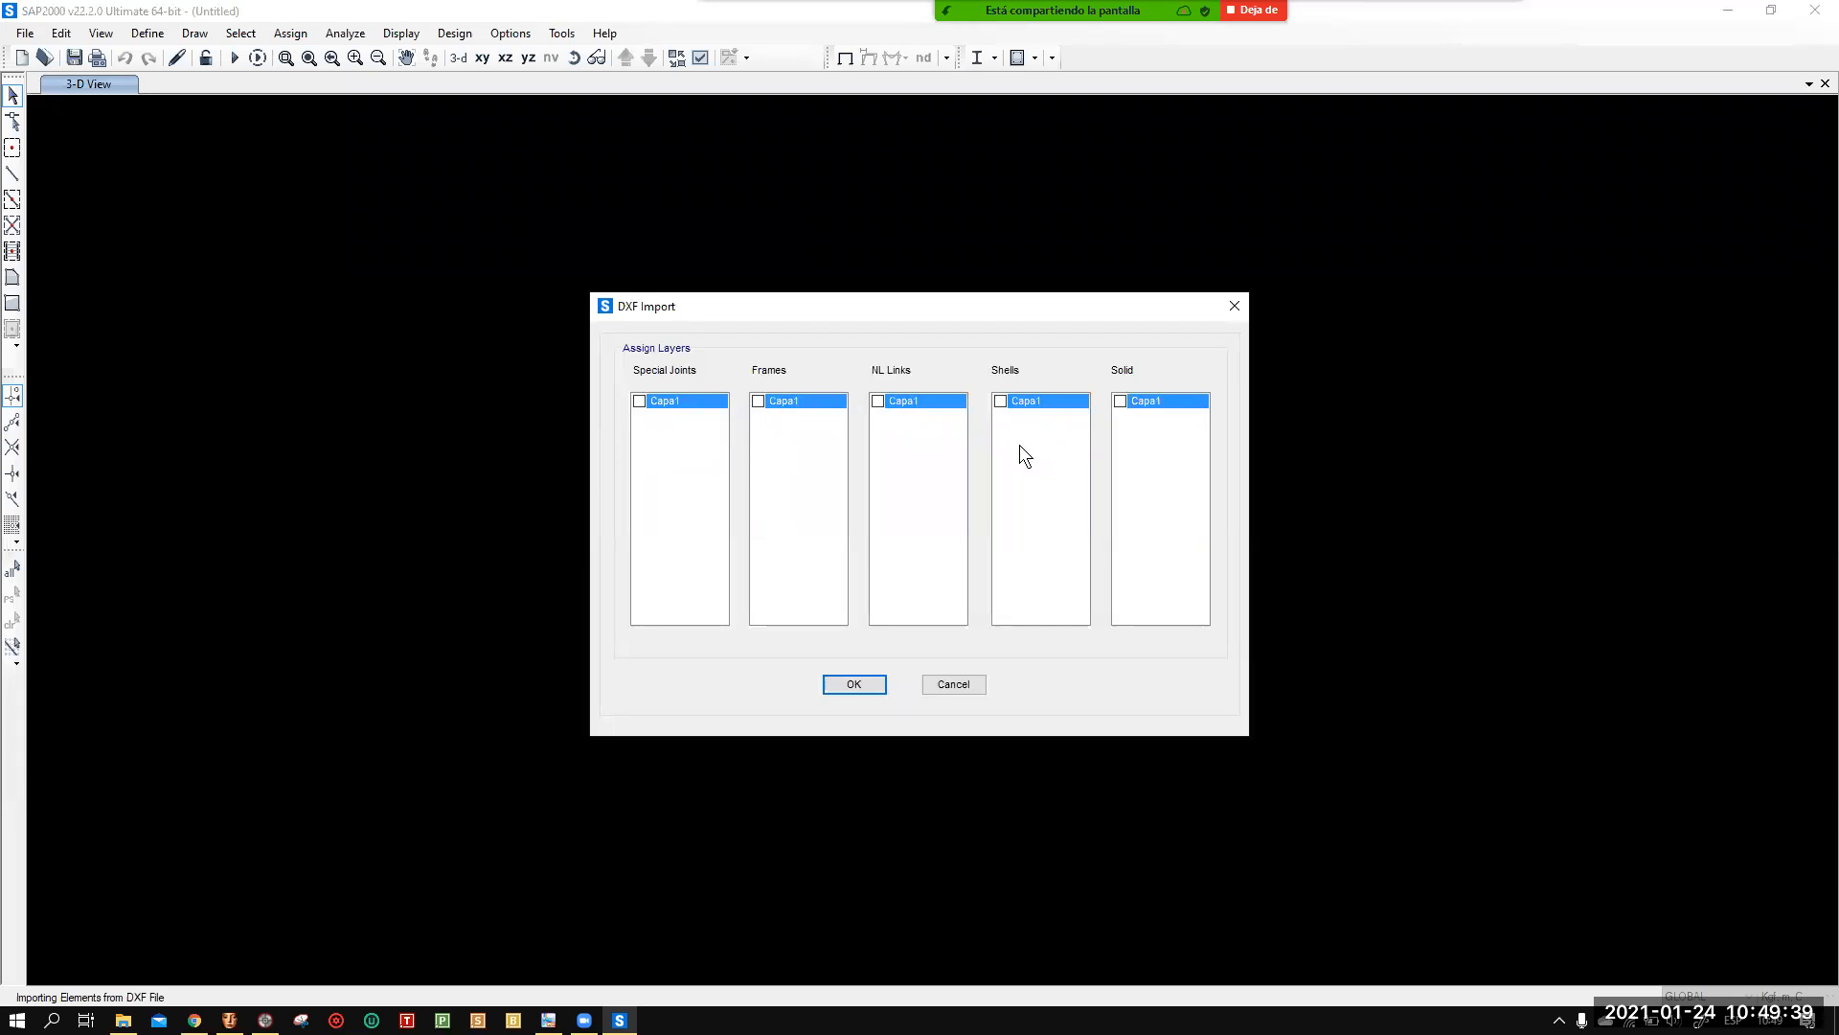
{"action": "left_click", "coordinate": [758, 400]}
{"action": "left_click", "coordinate": [866, 684]}
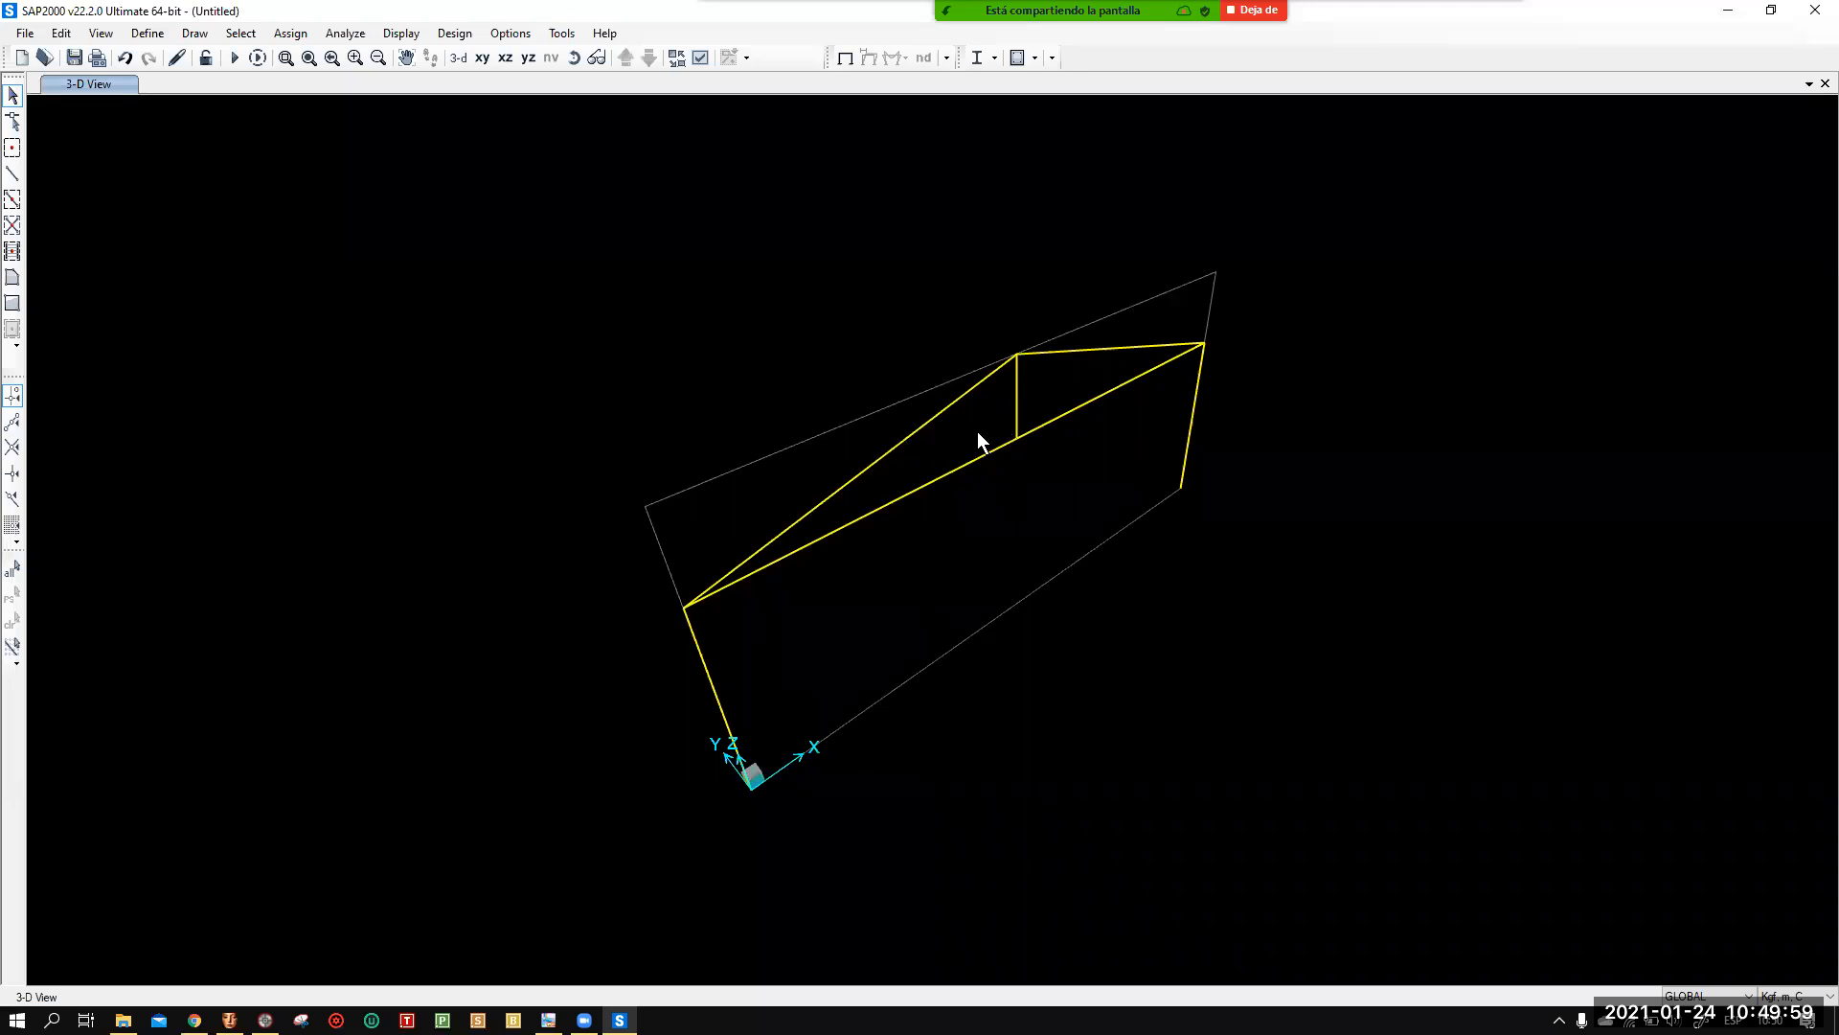
Replicate the entire imported gabled frame linearly with a dy increment of 5 m and 5 copies.
{"action": "middle_click_drag", "start_coordinate": [762, 691], "coordinate": [749, 629]}
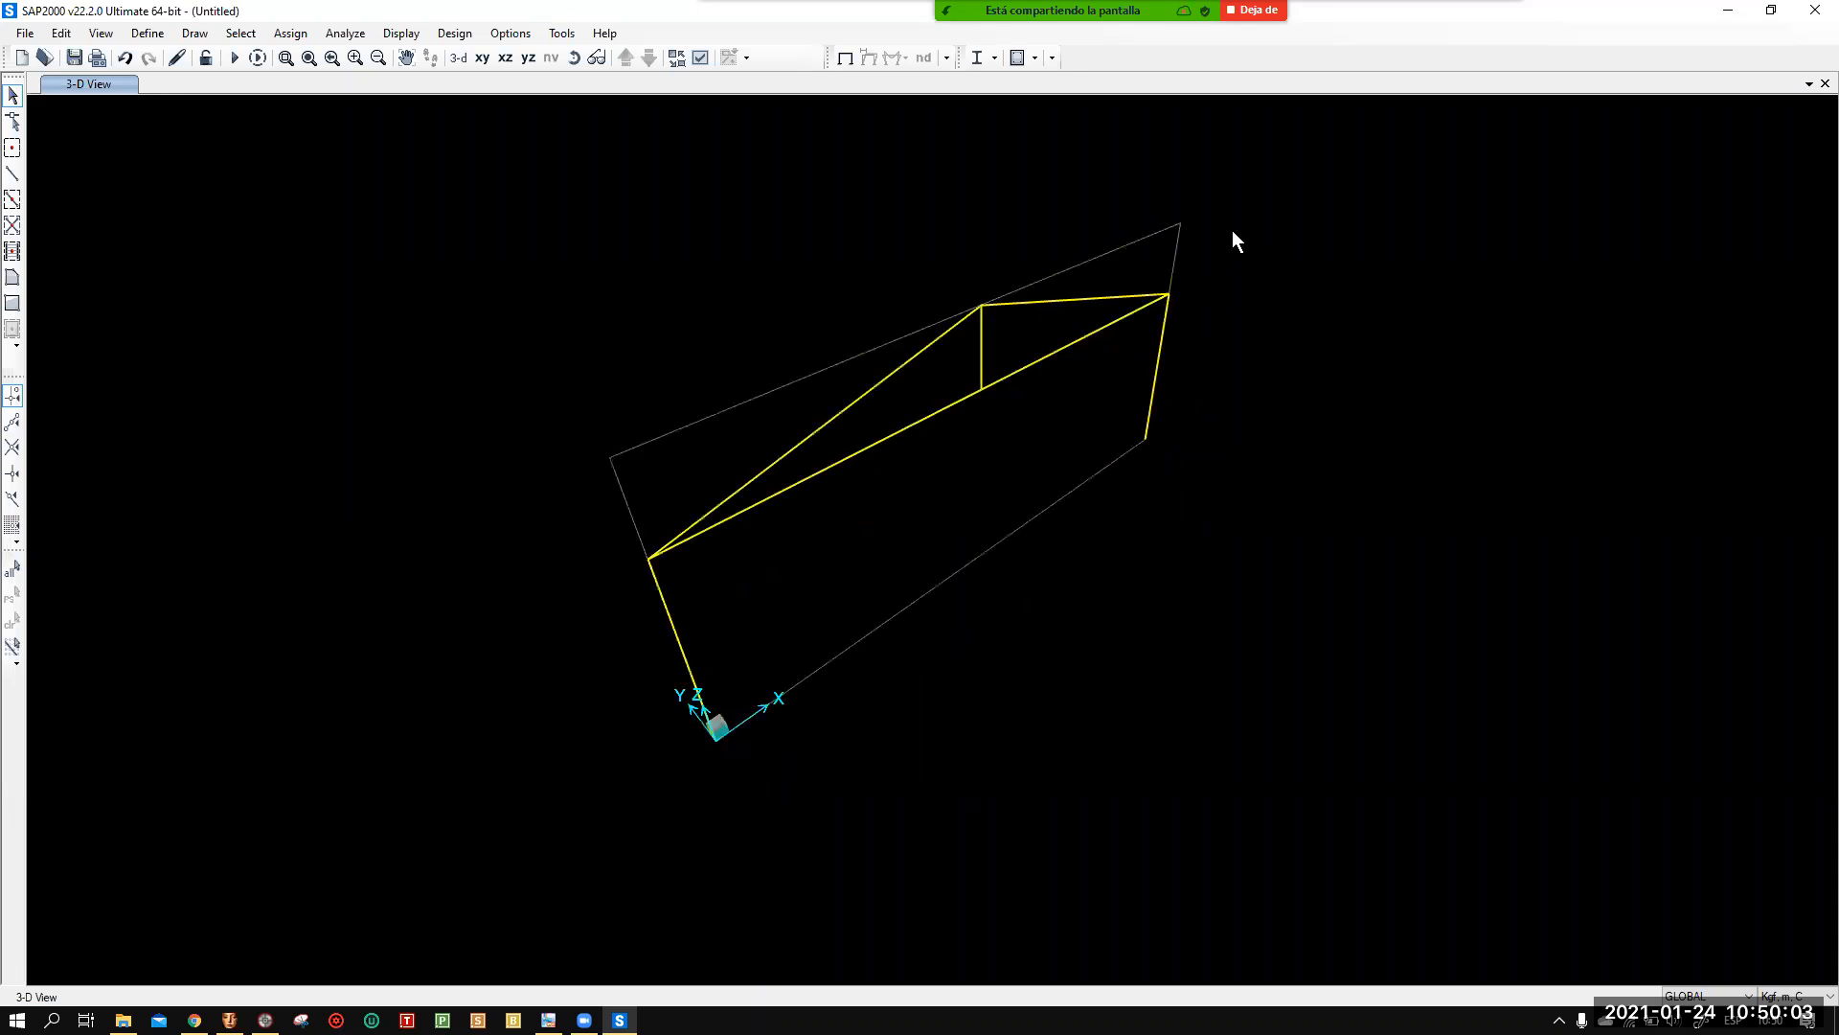
{"action": "left_click_drag", "start_coordinate": [1021, 496], "coordinate": [554, 831]}
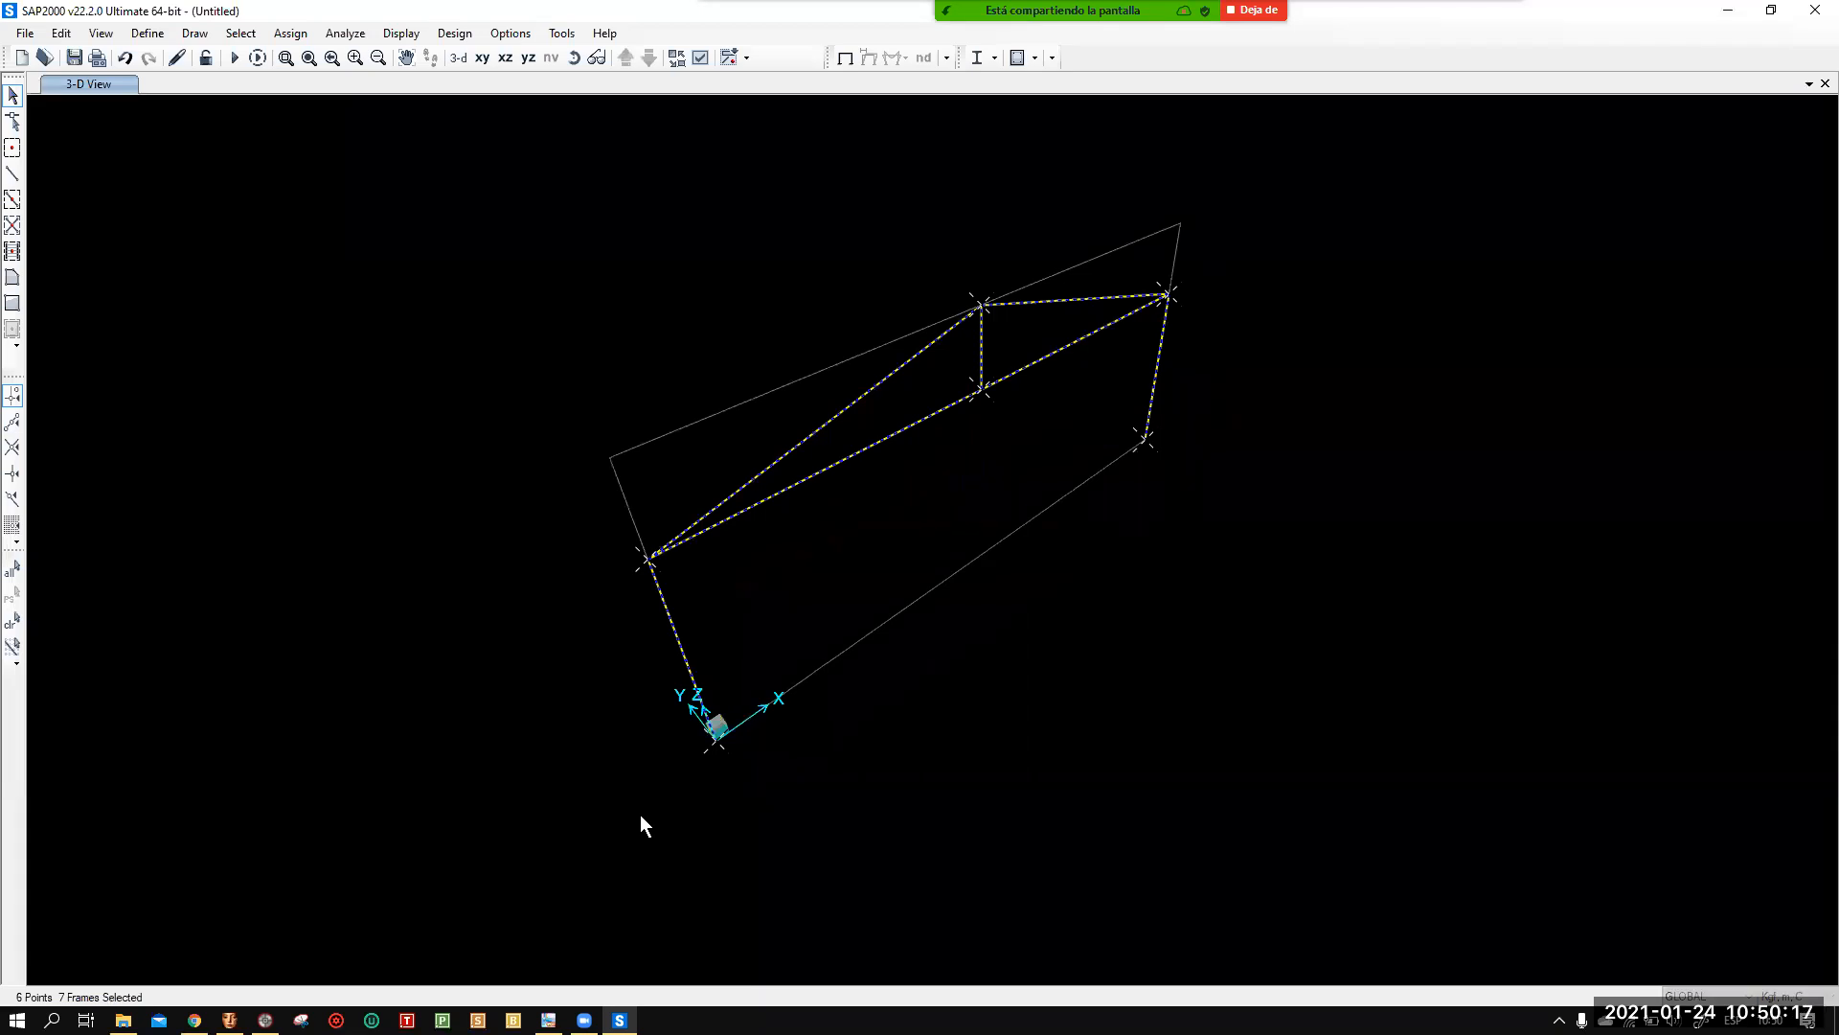
{"action": "key", "text": "ctrl+r"}
{"action": "double_click", "coordinate": [786, 411]}
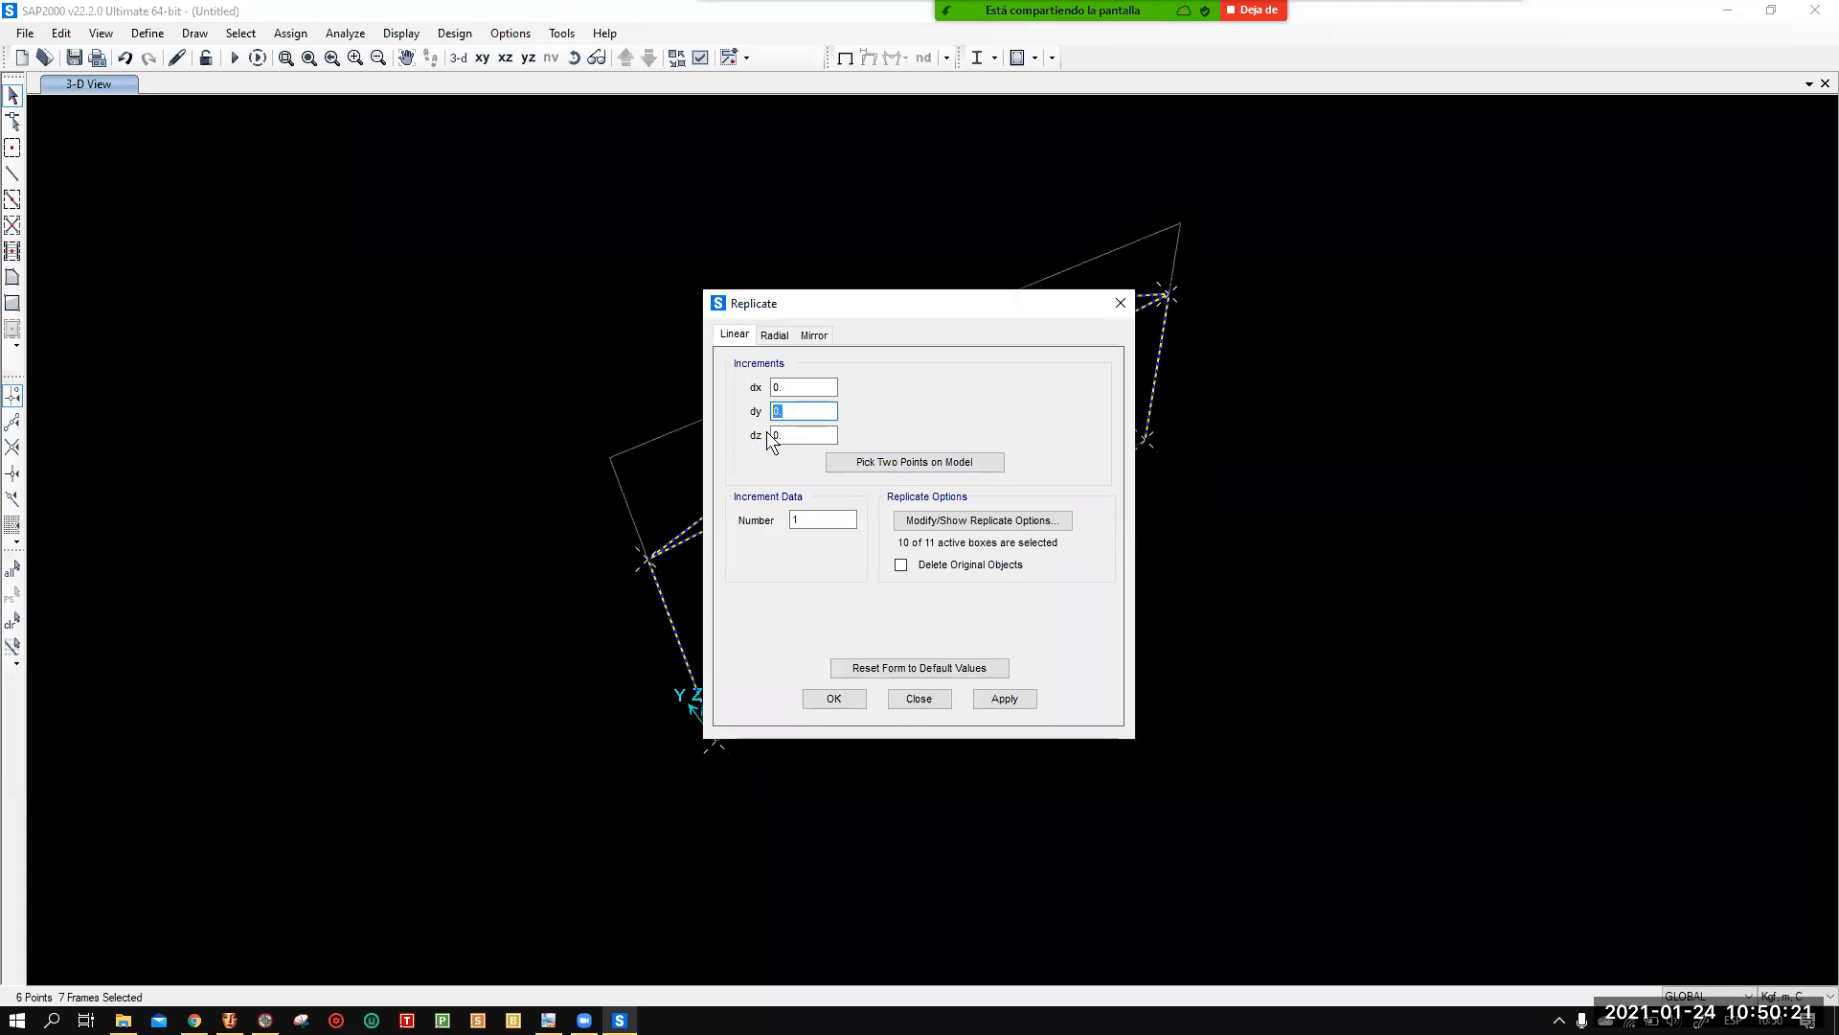
{"action": "type", "text": "5"}
{"action": "double_click", "coordinate": [804, 519]}
{"action": "type", "text": "5"}
{"action": "left_click", "coordinate": [853, 697]}
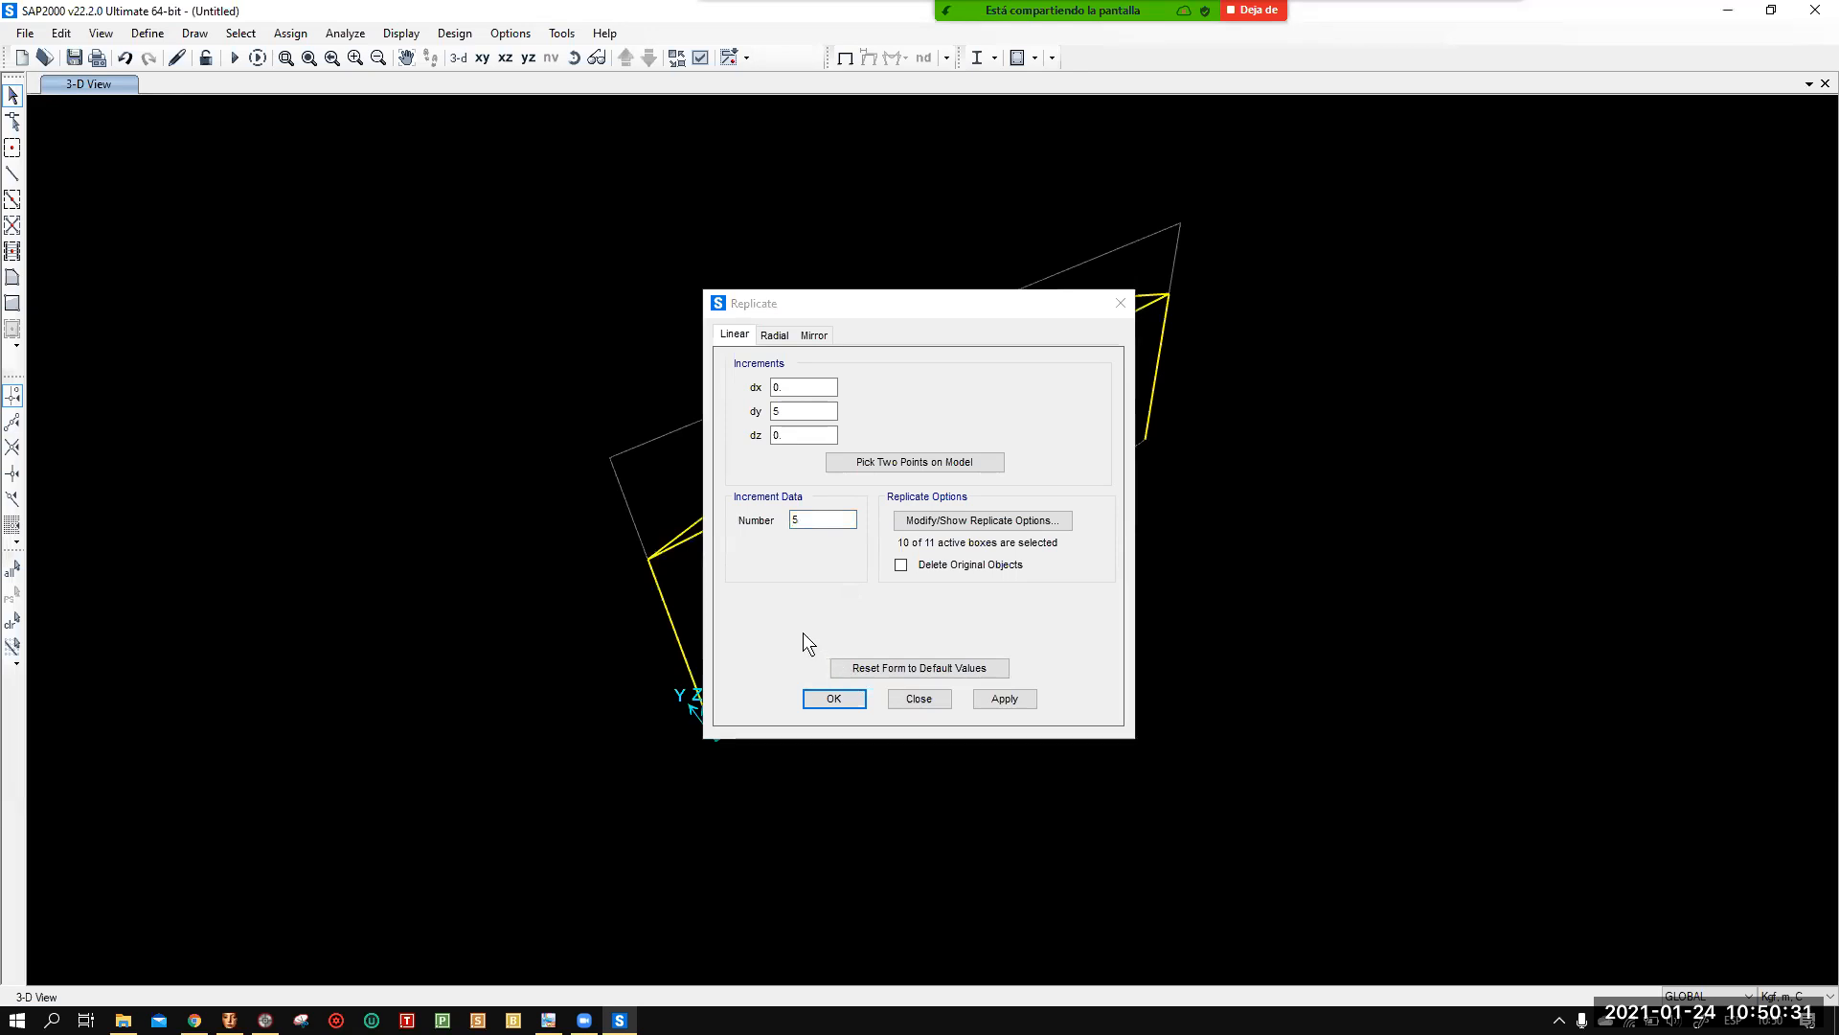
{"action": "left_click", "coordinate": [845, 701]}
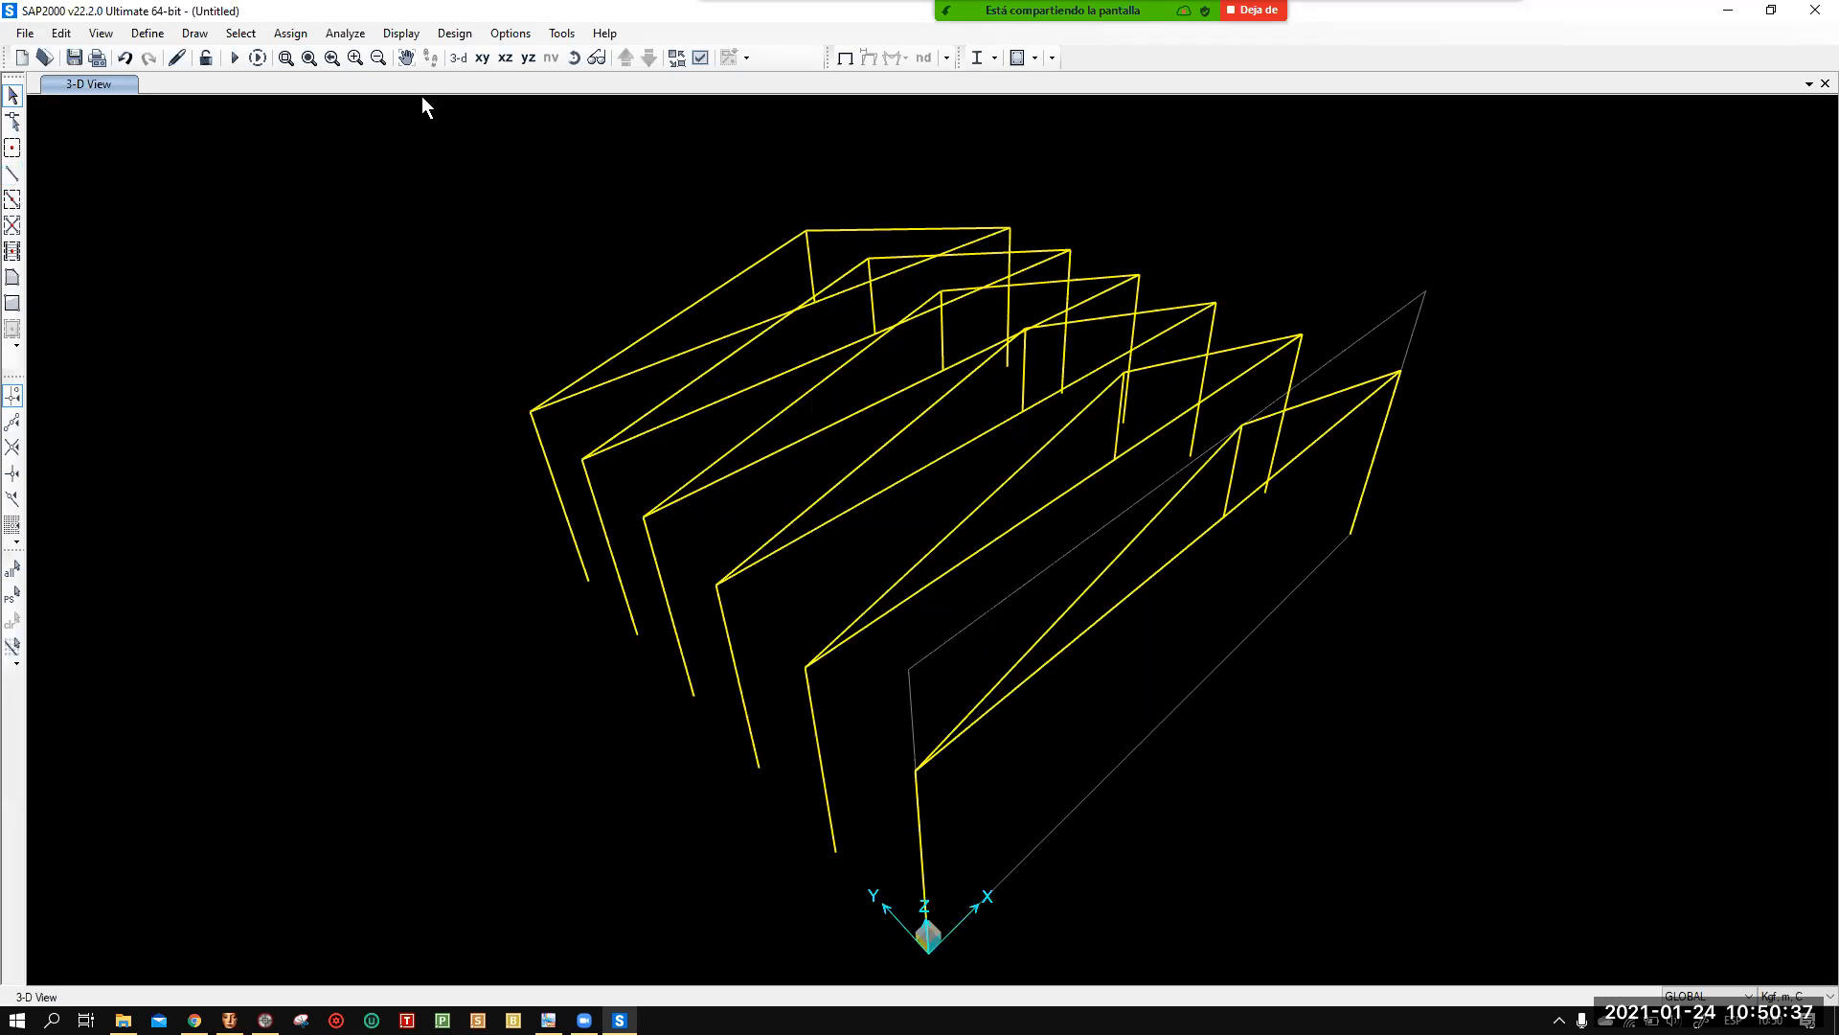
Examine the row of replicated gabled frames in 3-D from several angles, including the column bases and the roof members.
{"action": "left_click", "coordinate": [573, 58]}
{"action": "left_click_drag", "start_coordinate": [1490, 645], "coordinate": [1271, 726]}
{"action": "middle_click_drag", "start_coordinate": [979, 559], "coordinate": [924, 345]}
{"action": "middle_click_drag", "start_coordinate": [997, 422], "coordinate": [998, 426]}
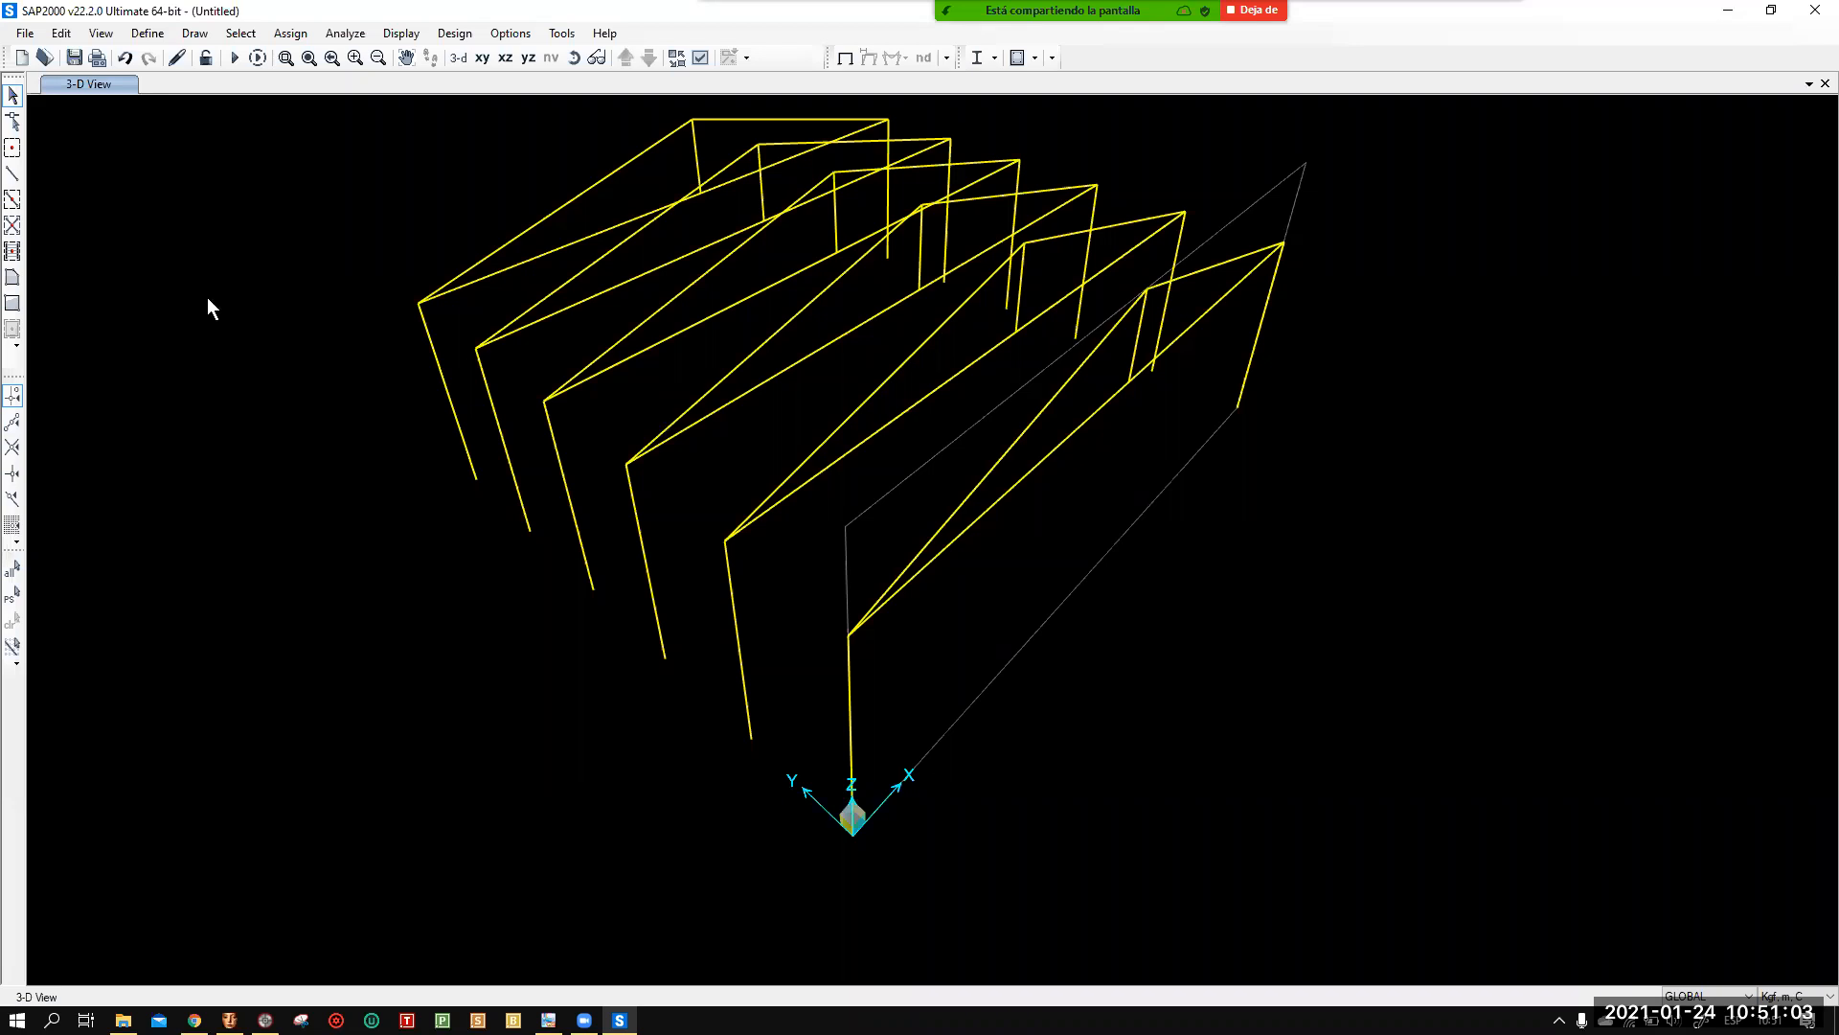
{"action": "middle_click_drag", "start_coordinate": [840, 345], "coordinate": [808, 388]}
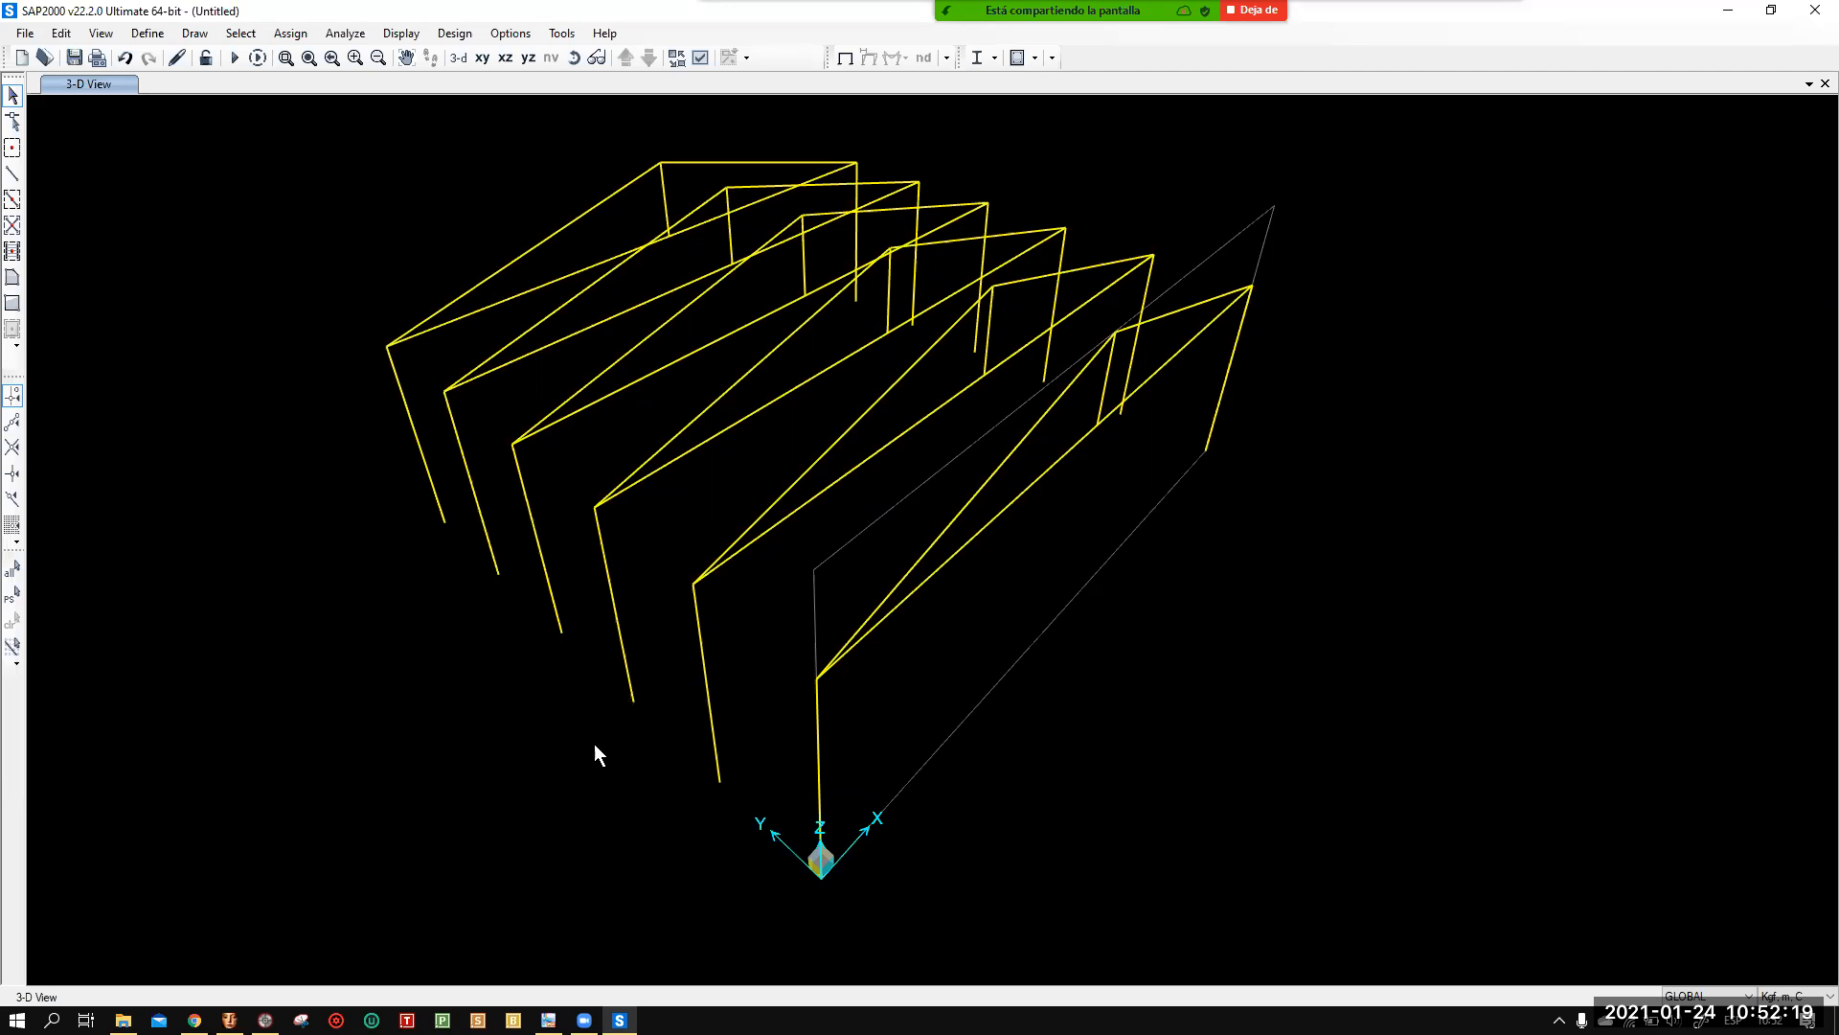
{"action": "left_click", "coordinate": [574, 58]}
{"action": "left_click_drag", "start_coordinate": [1178, 732], "coordinate": [1302, 665]}
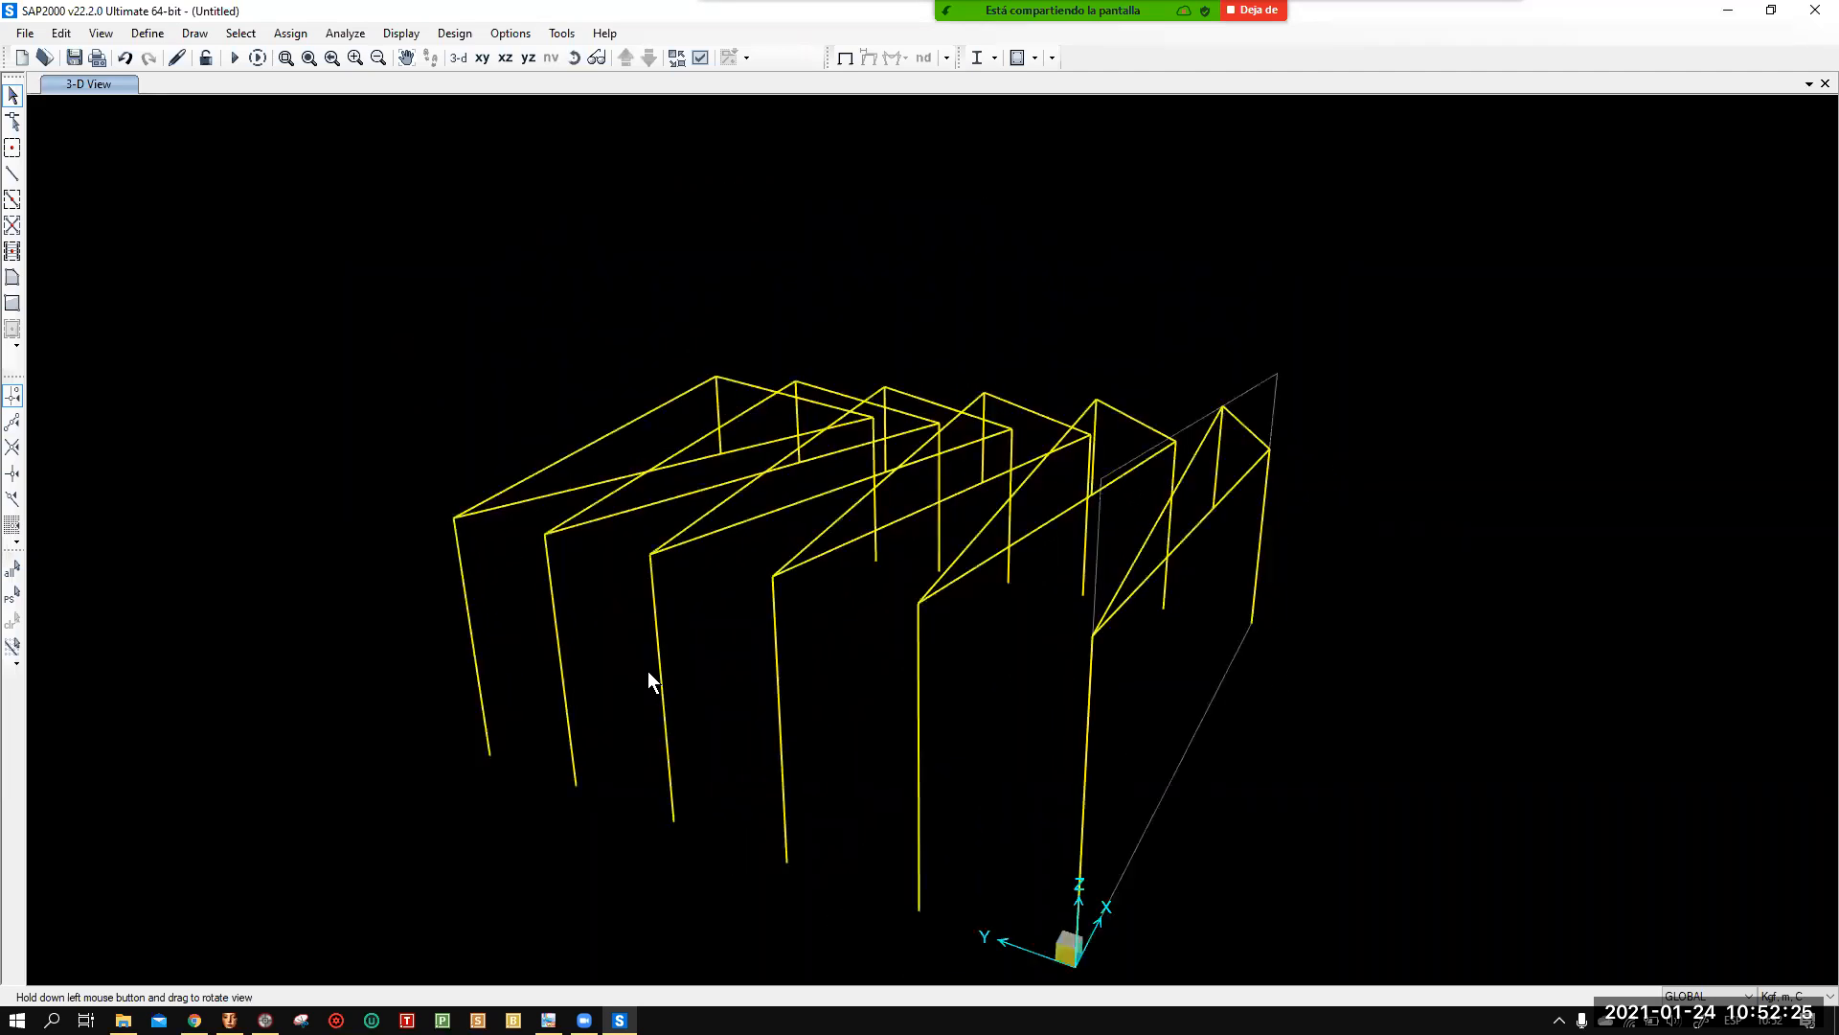
{"action": "scroll", "coordinate": [636, 649], "scroll_direction": "up", "scroll_amount": 5}
{"action": "middle_click_drag", "start_coordinate": [753, 575], "coordinate": [652, 385]}
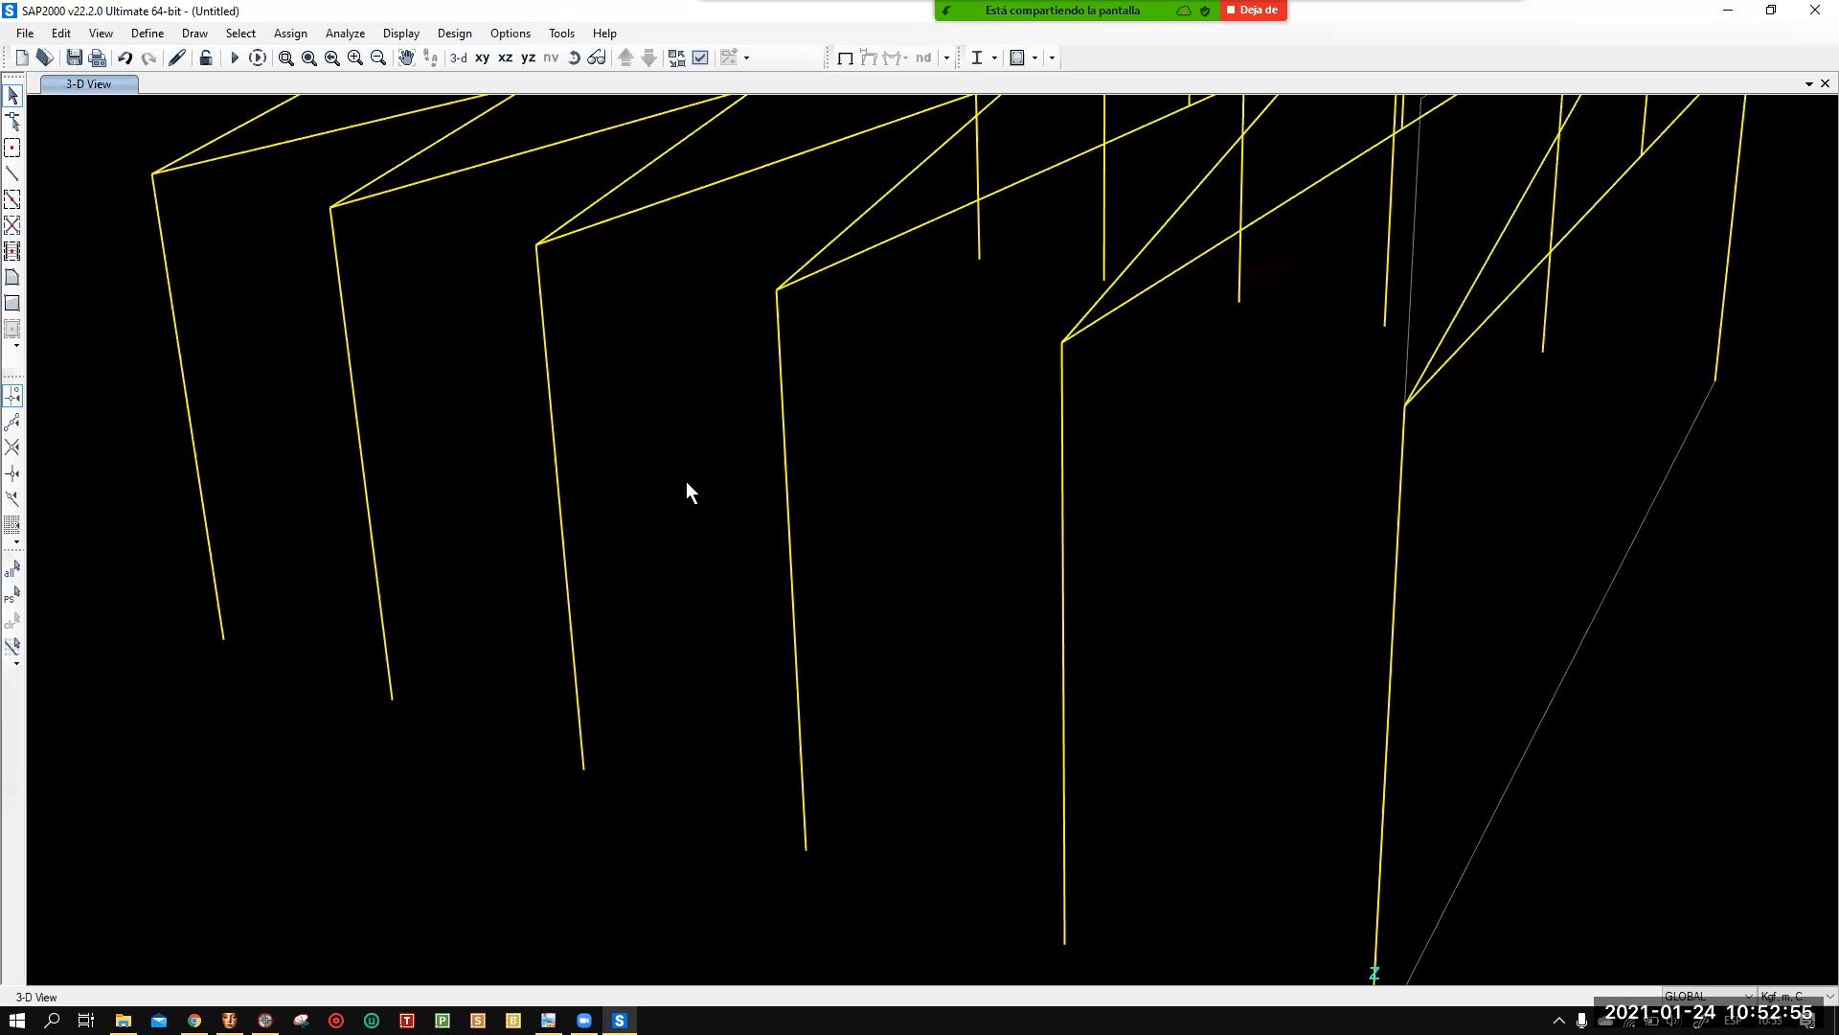
{"action": "scroll", "coordinate": [685, 481], "scroll_direction": "down", "scroll_amount": 3}
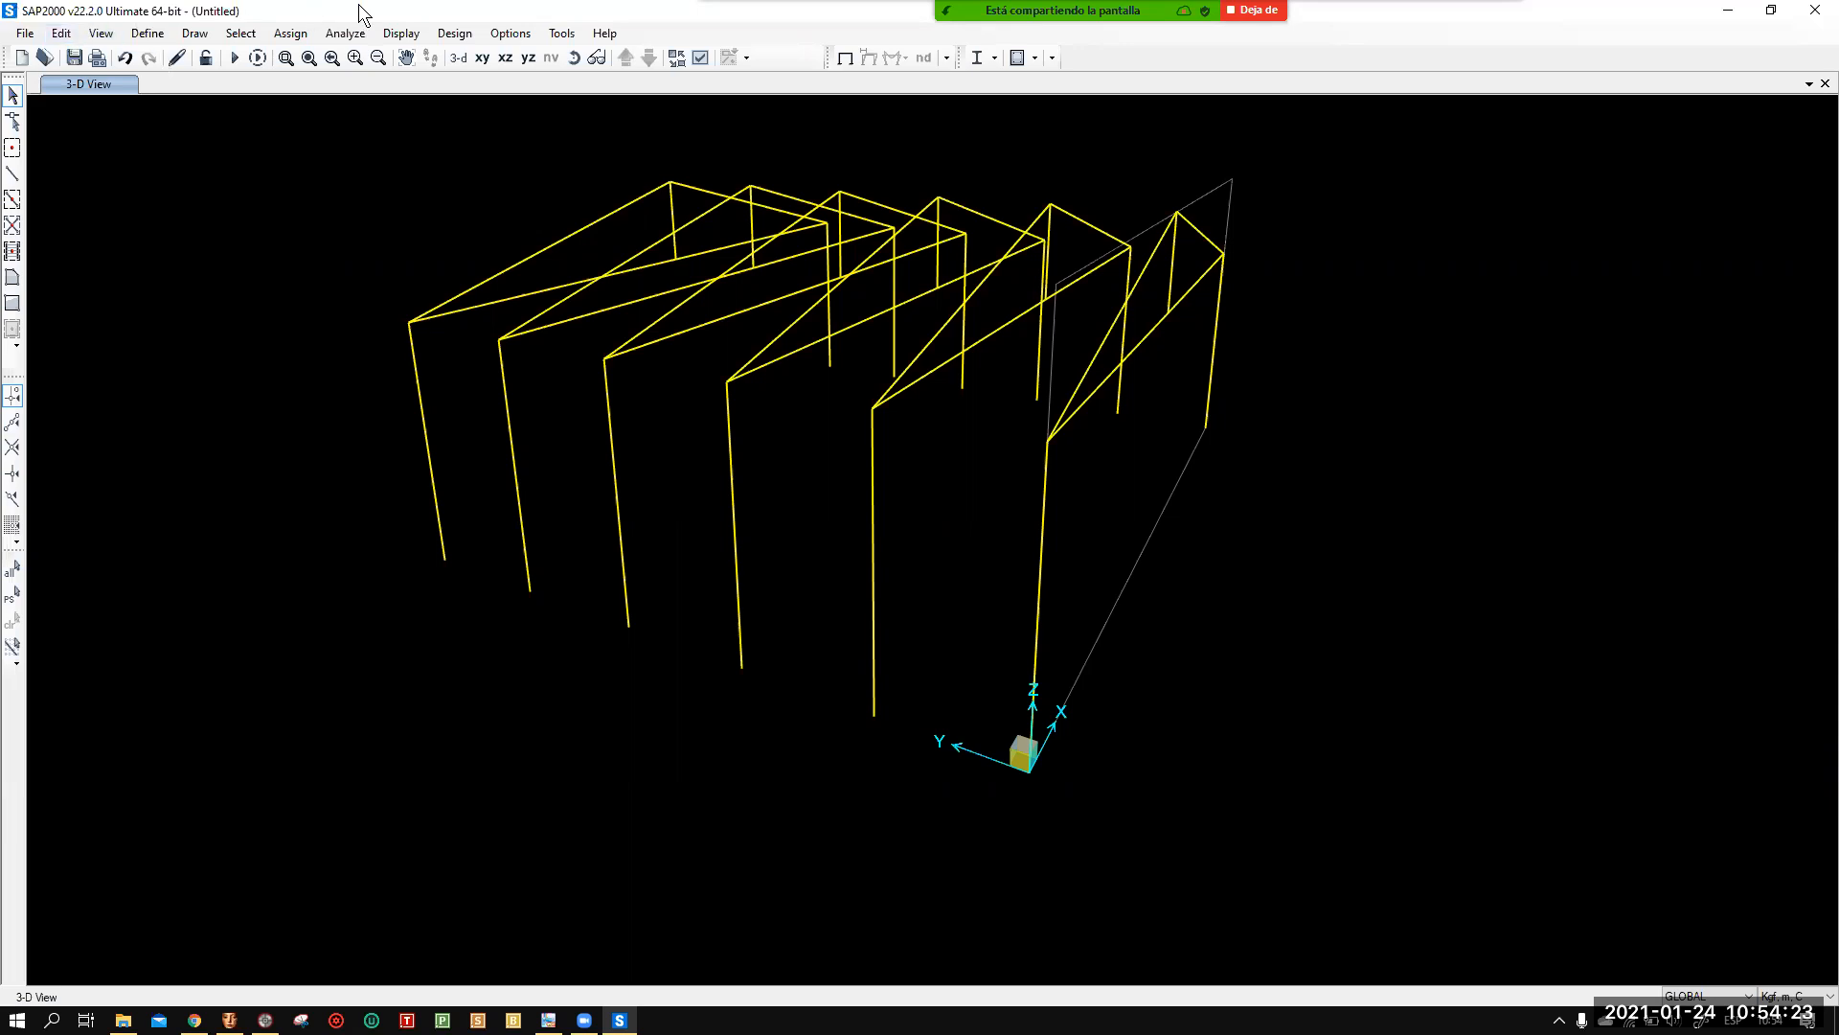
{"action": "left_click", "coordinate": [11, 147]}
{"action": "scroll", "coordinate": [636, 186], "scroll_direction": "up", "scroll_amount": 2}
{"action": "scroll", "coordinate": [640, 222], "scroll_direction": "up", "scroll_amount": 1}
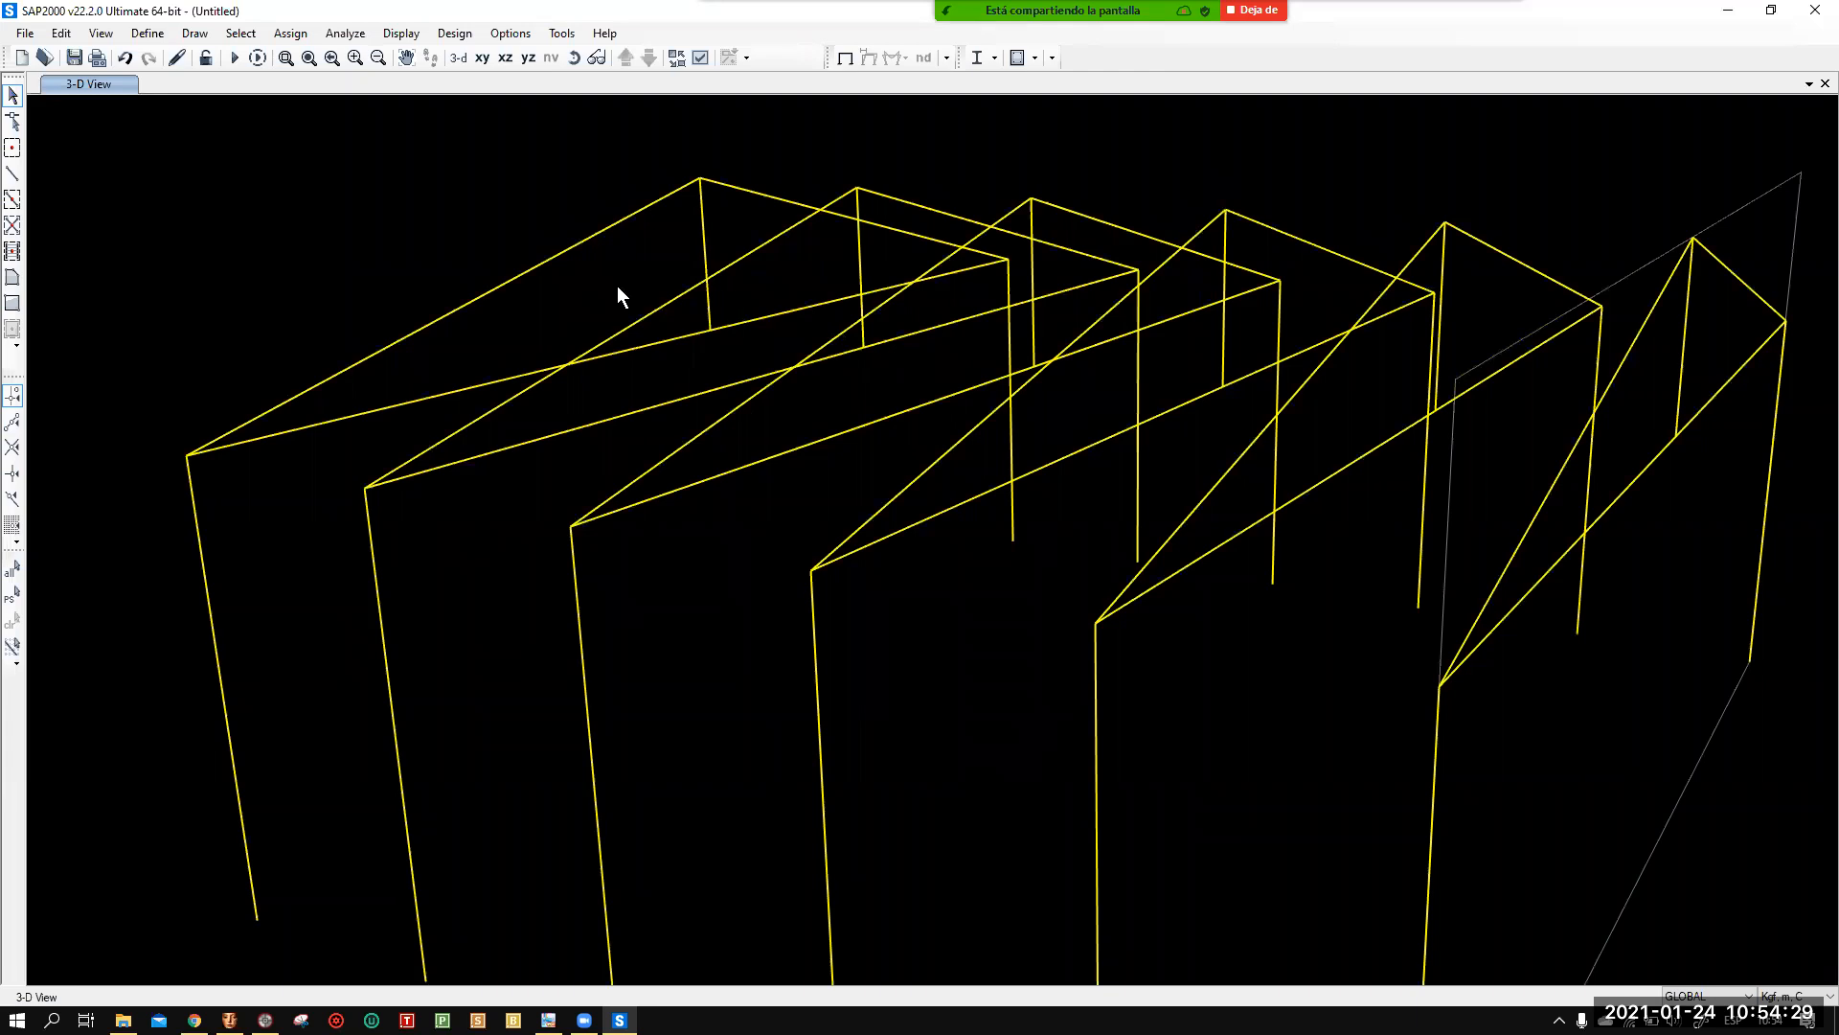
{"action": "middle_click_drag", "start_coordinate": [817, 509], "coordinate": [777, 326]}
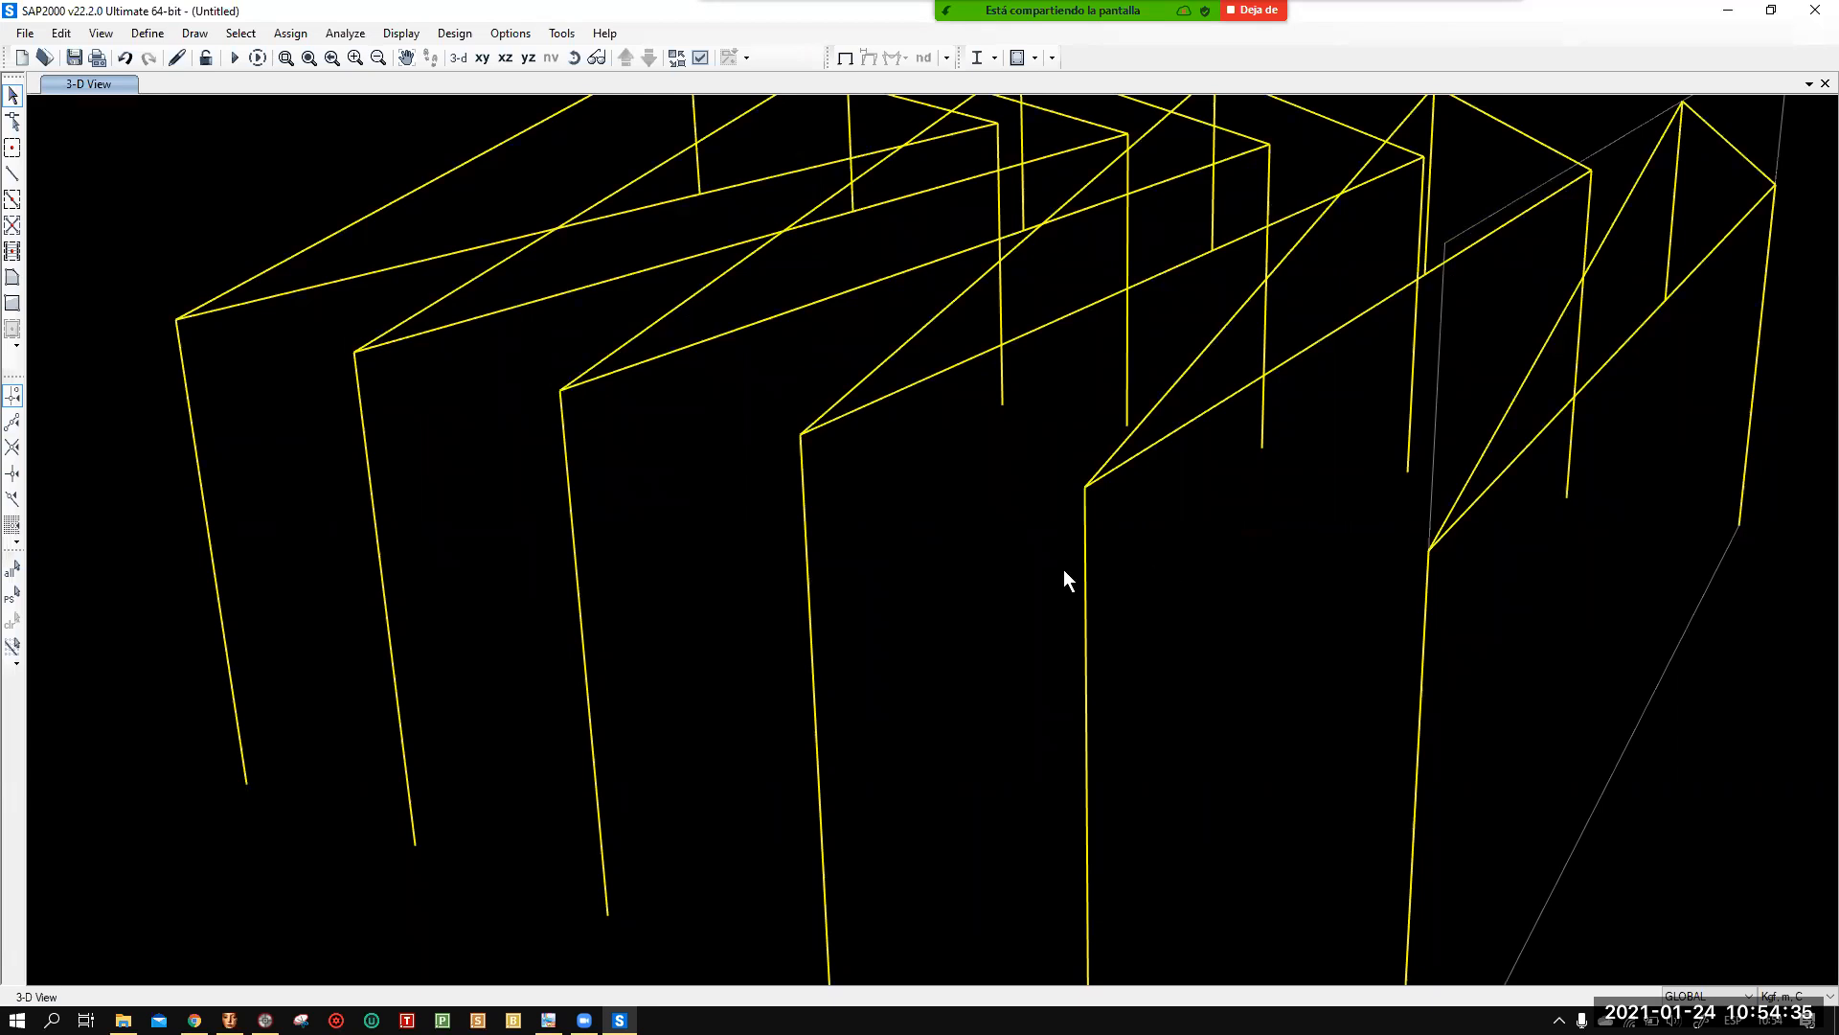
{"action": "middle_click_drag", "start_coordinate": [1044, 463], "coordinate": [940, 523]}
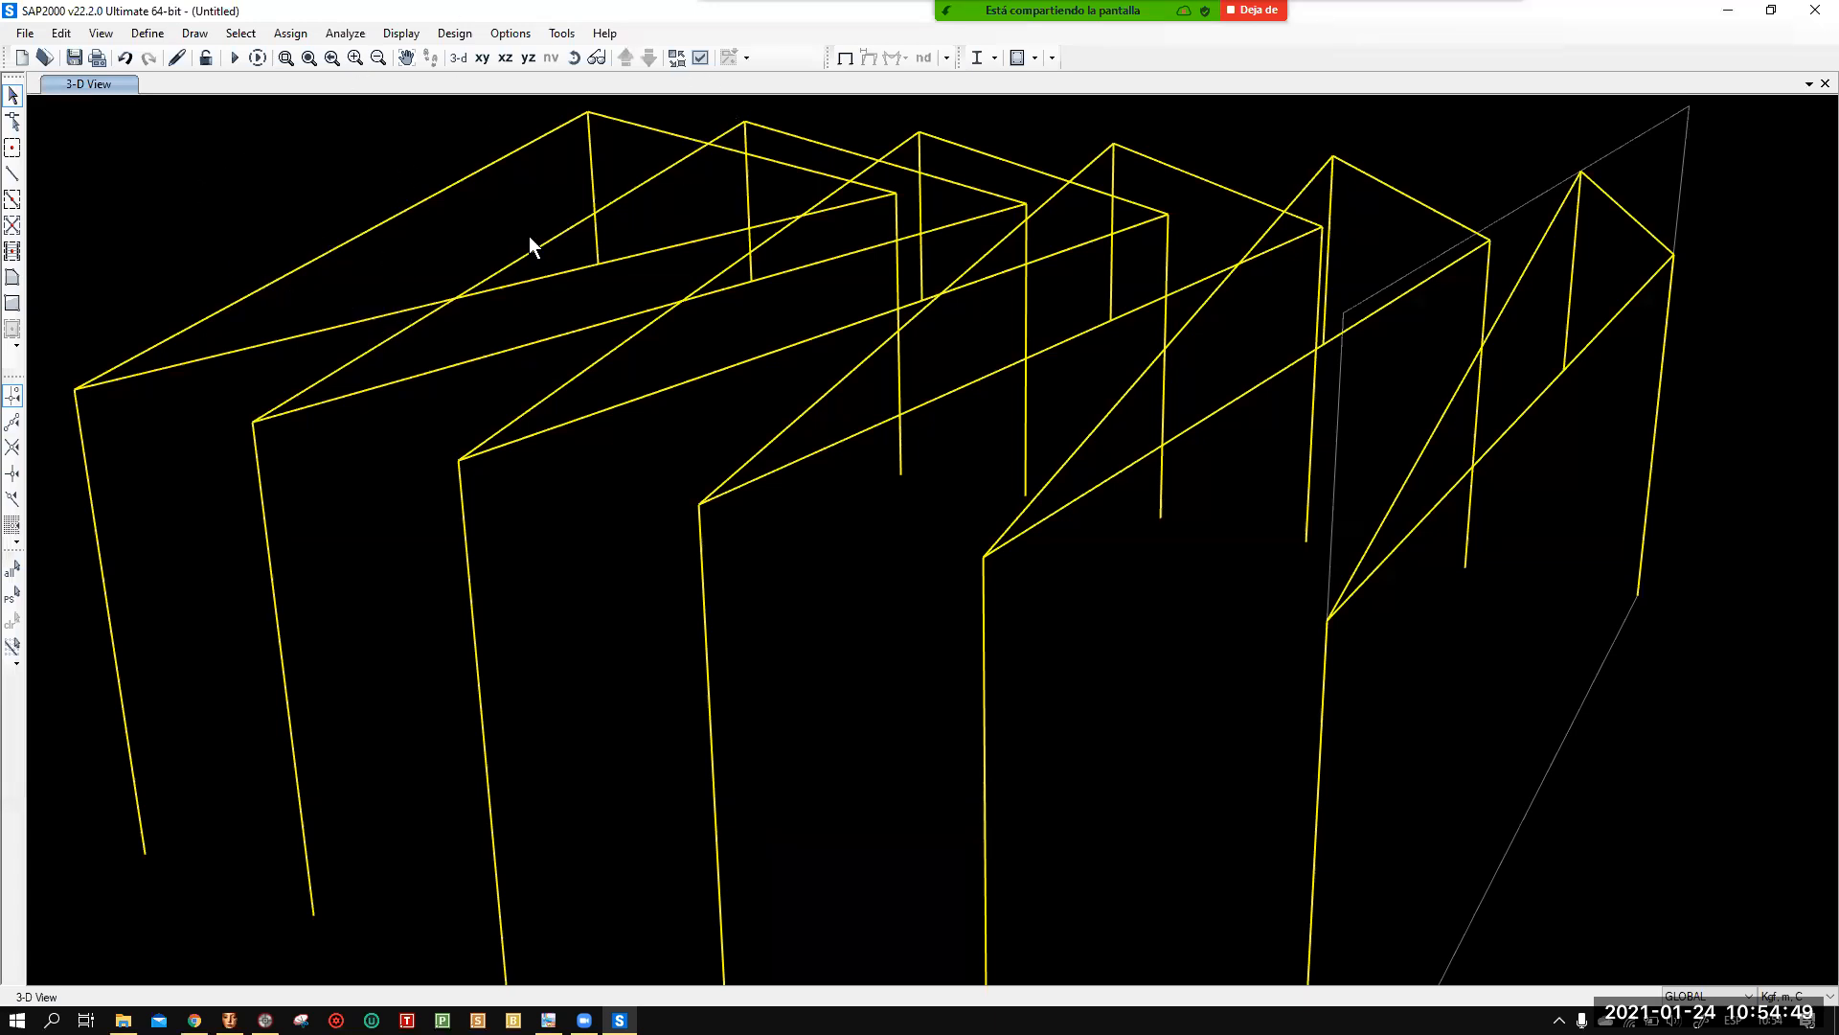
{"action": "middle_click_drag", "start_coordinate": [1277, 477], "coordinate": [1305, 375]}
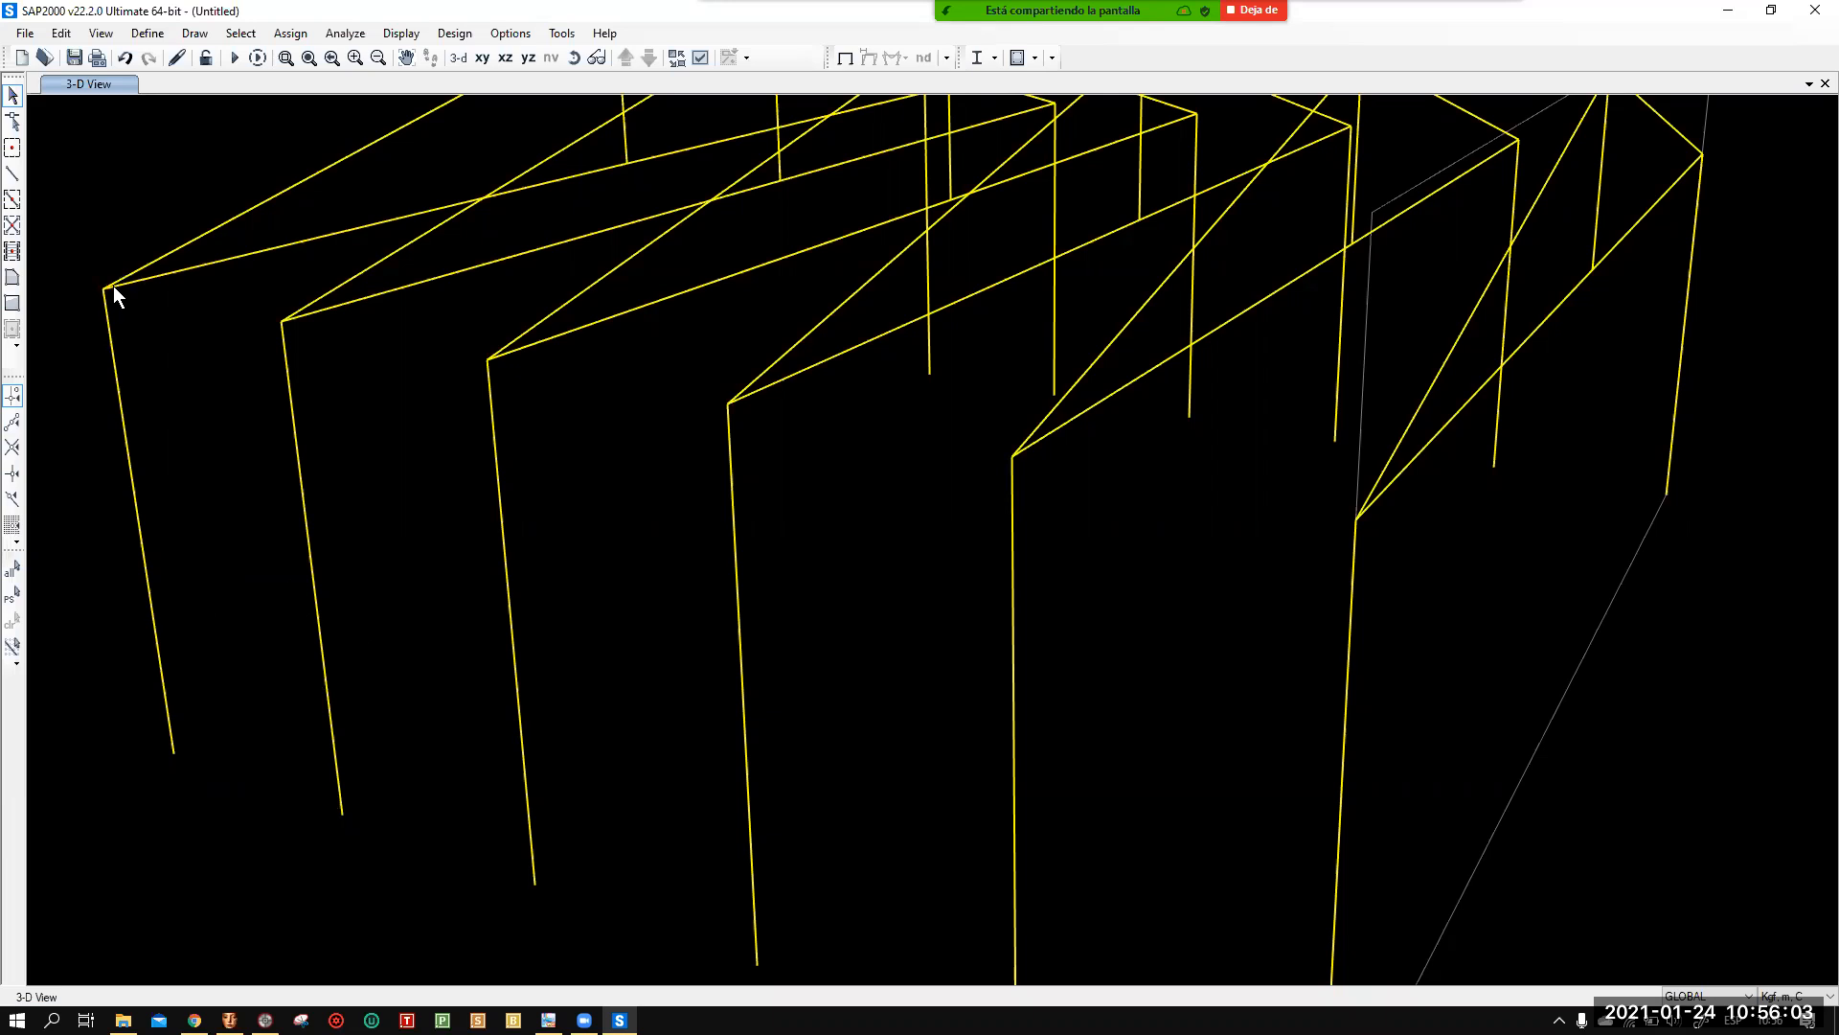
{"action": "middle_click_drag", "start_coordinate": [295, 285], "coordinate": [288, 536]}
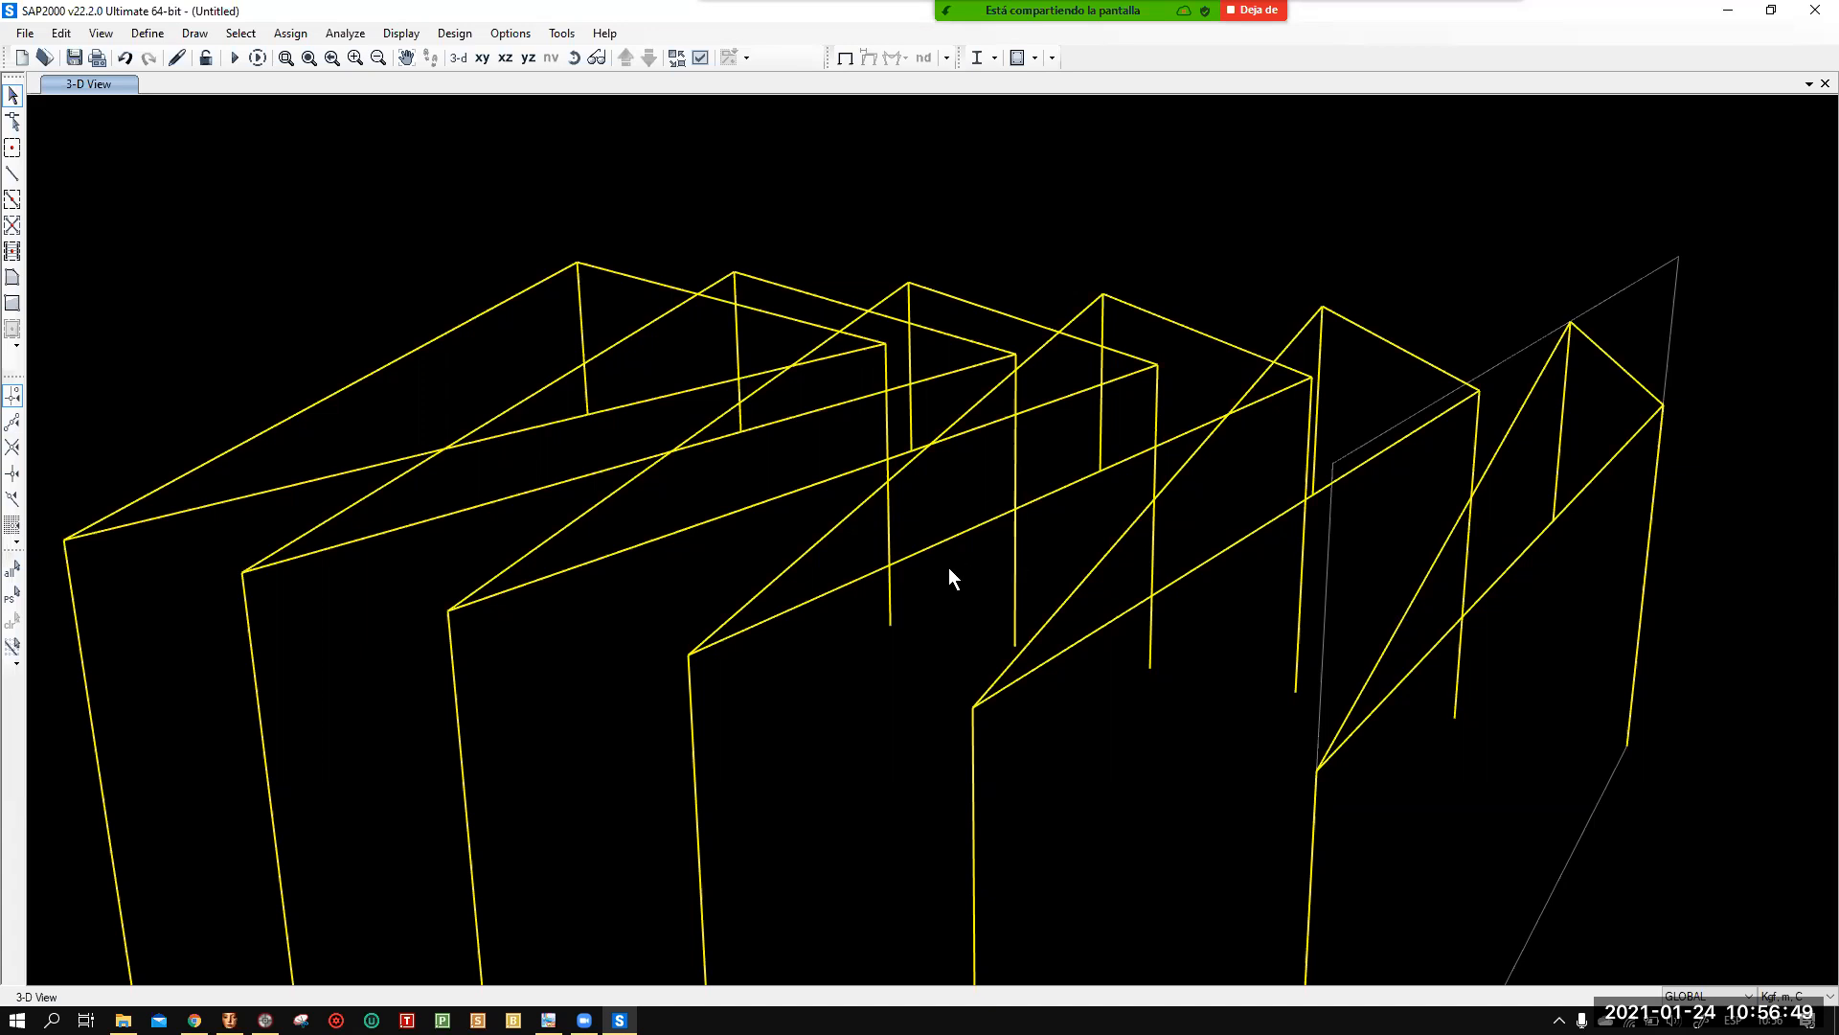
{"action": "scroll", "coordinate": [949, 569], "scroll_direction": "down", "scroll_amount": 5}
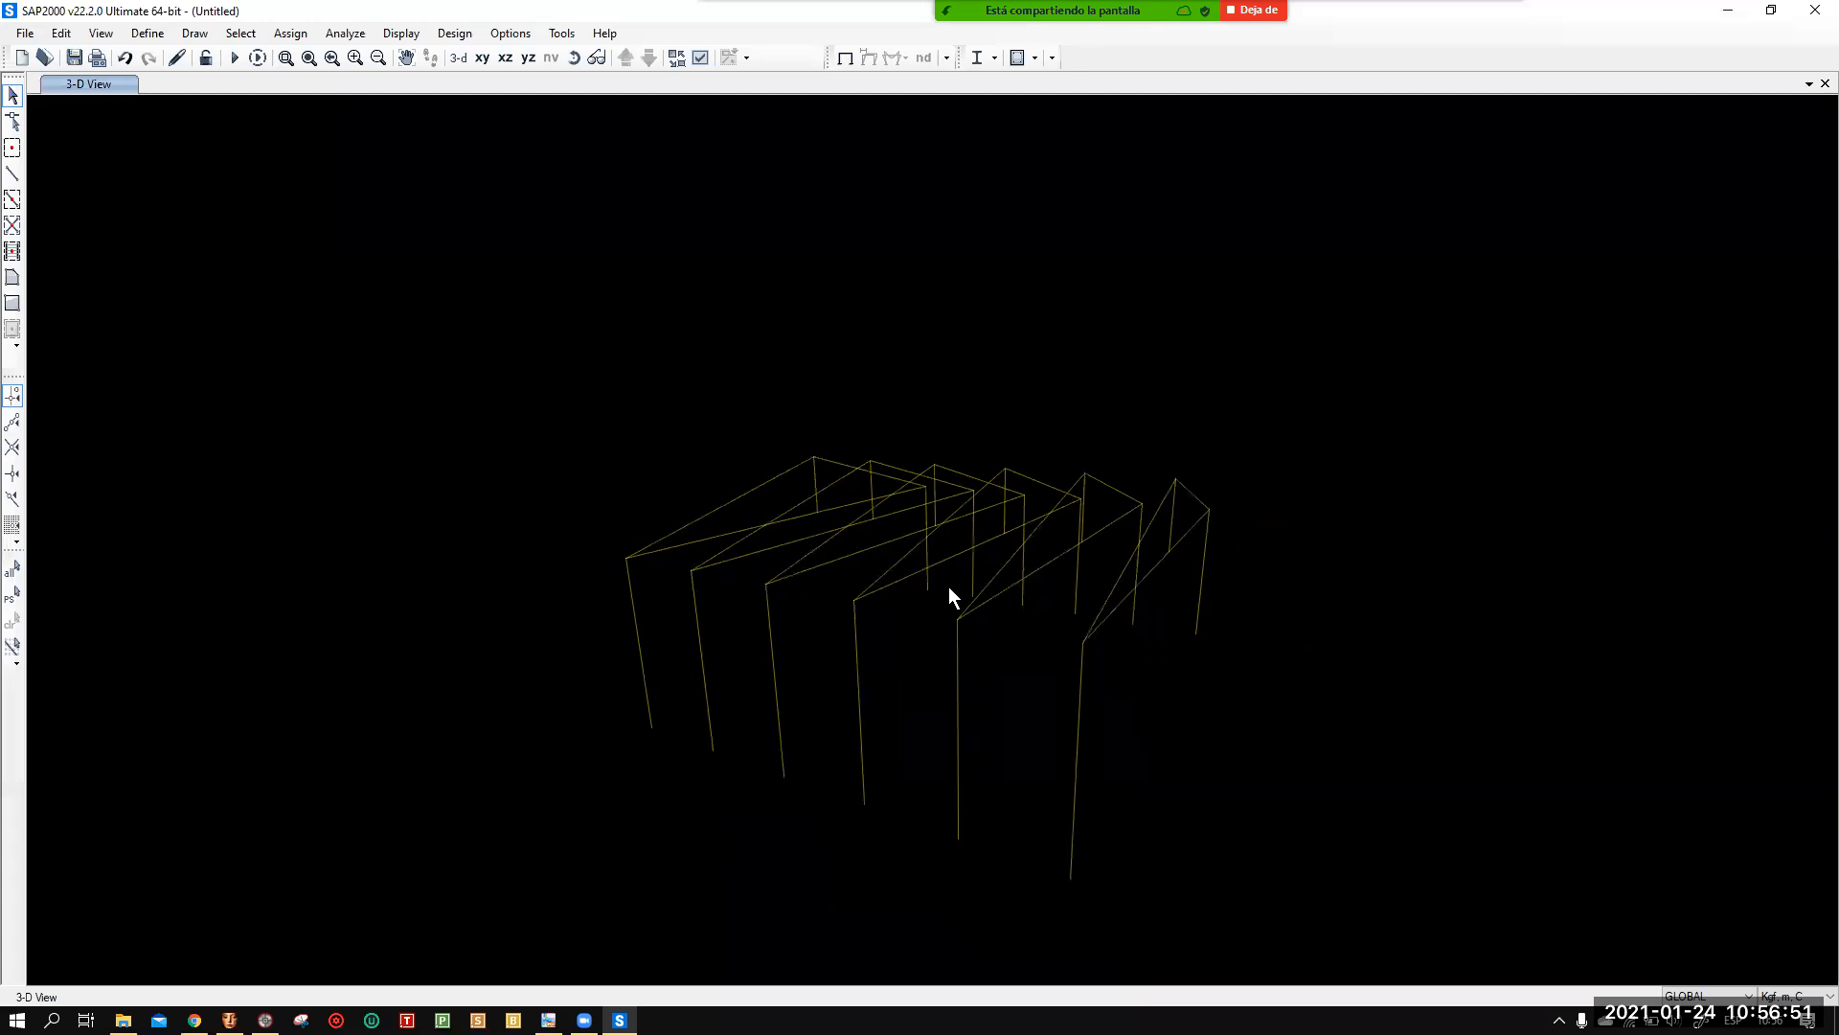
{"action": "middle_click_drag", "start_coordinate": [951, 500], "coordinate": [952, 494]}
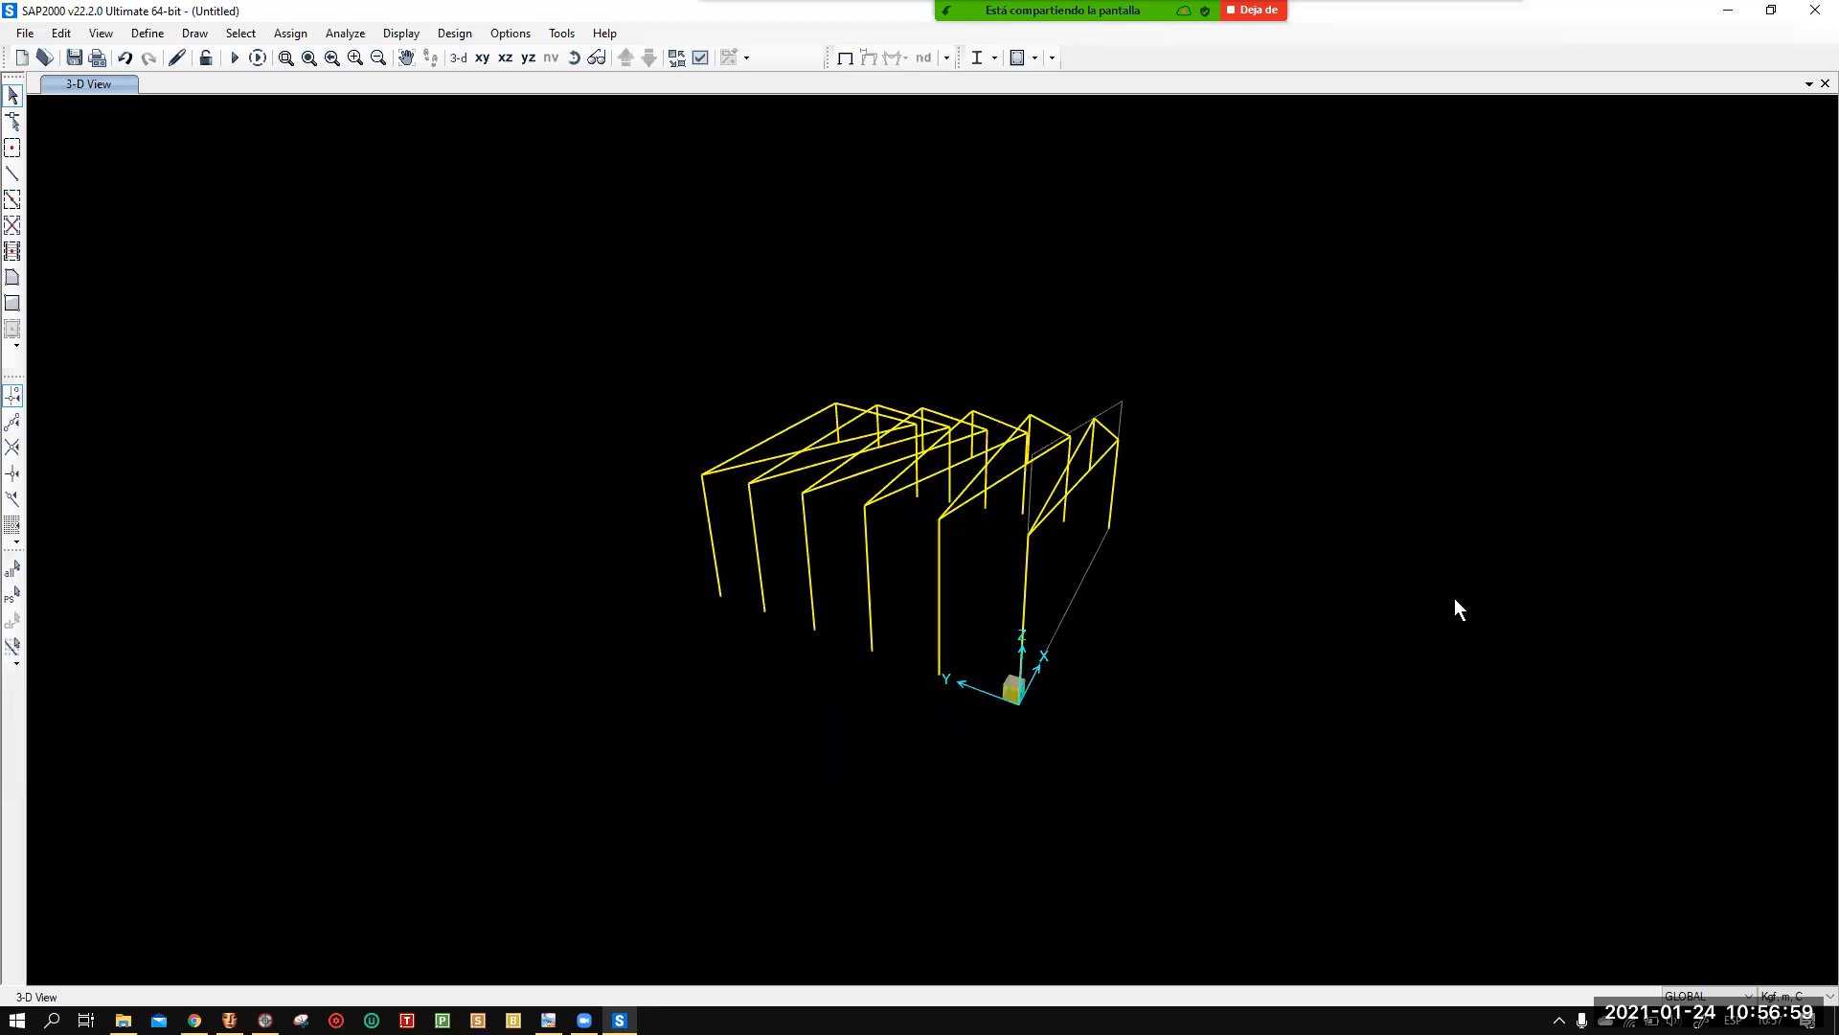
{"action": "scroll", "coordinate": [1131, 563], "scroll_direction": "up", "scroll_amount": 3}
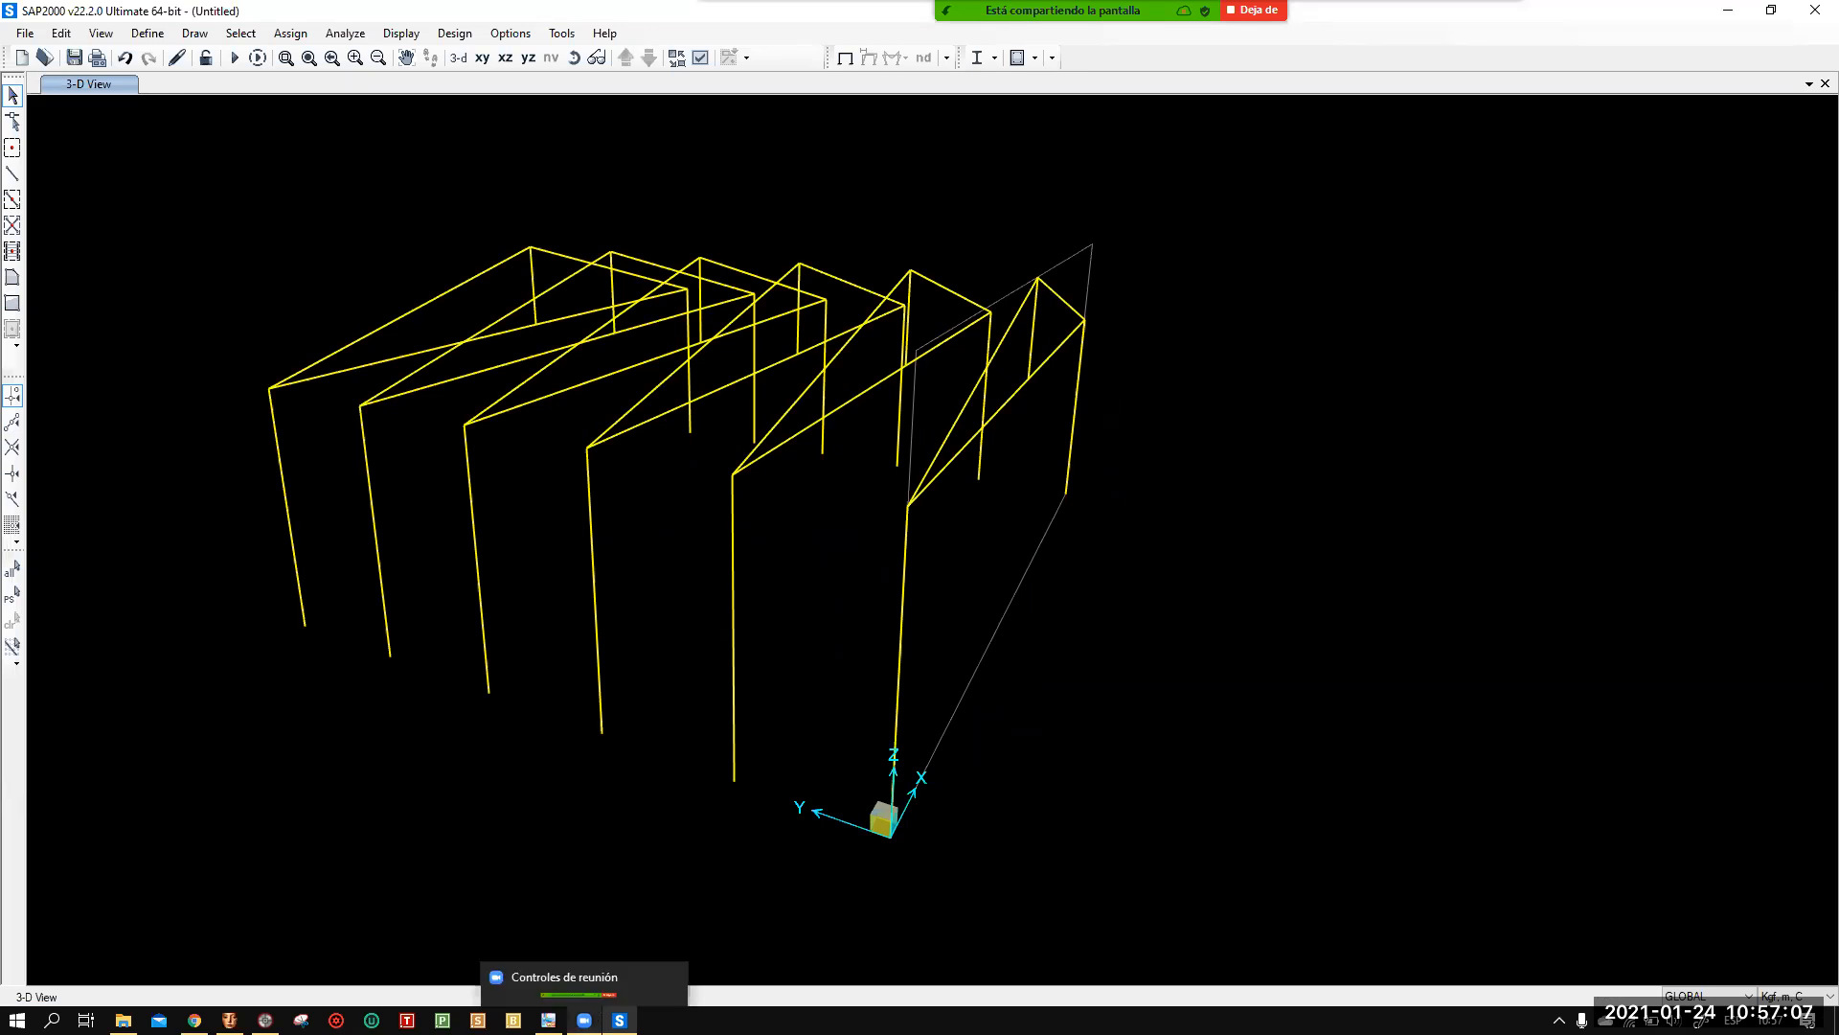
{"action": "left_click", "coordinate": [585, 1020]}
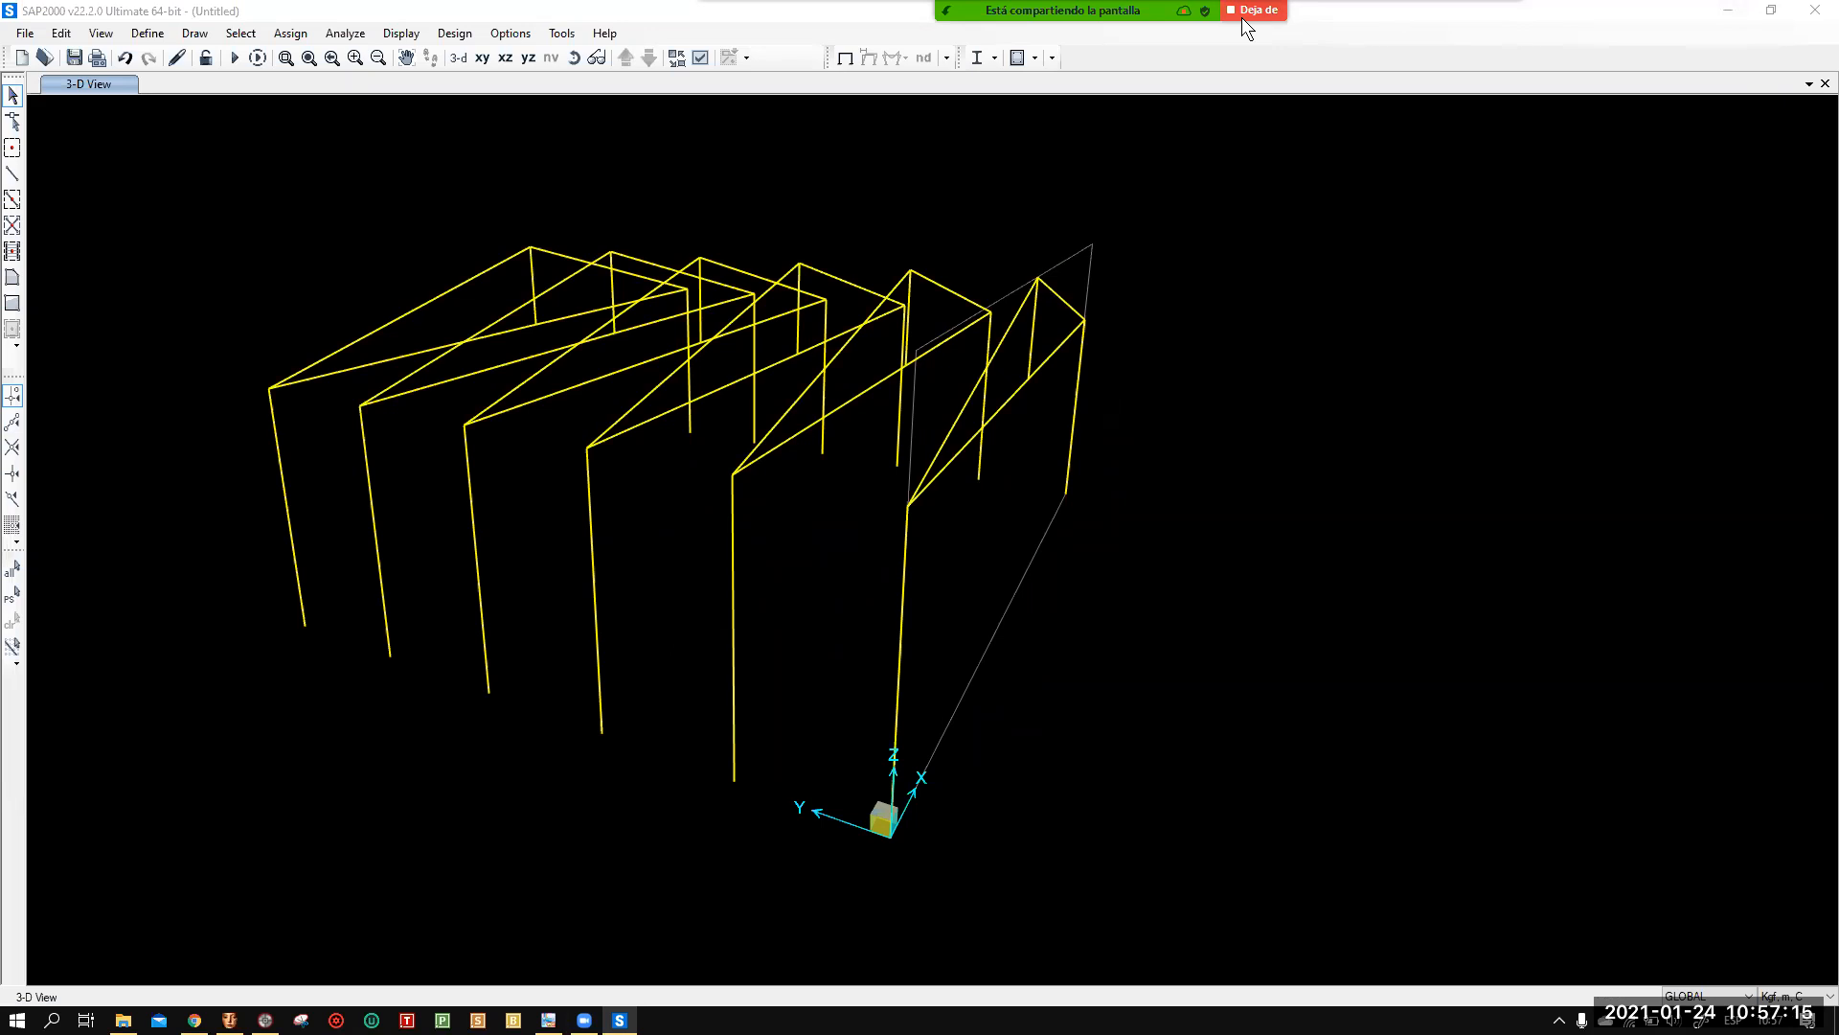
{"action": "left_click", "coordinate": [618, 1017]}
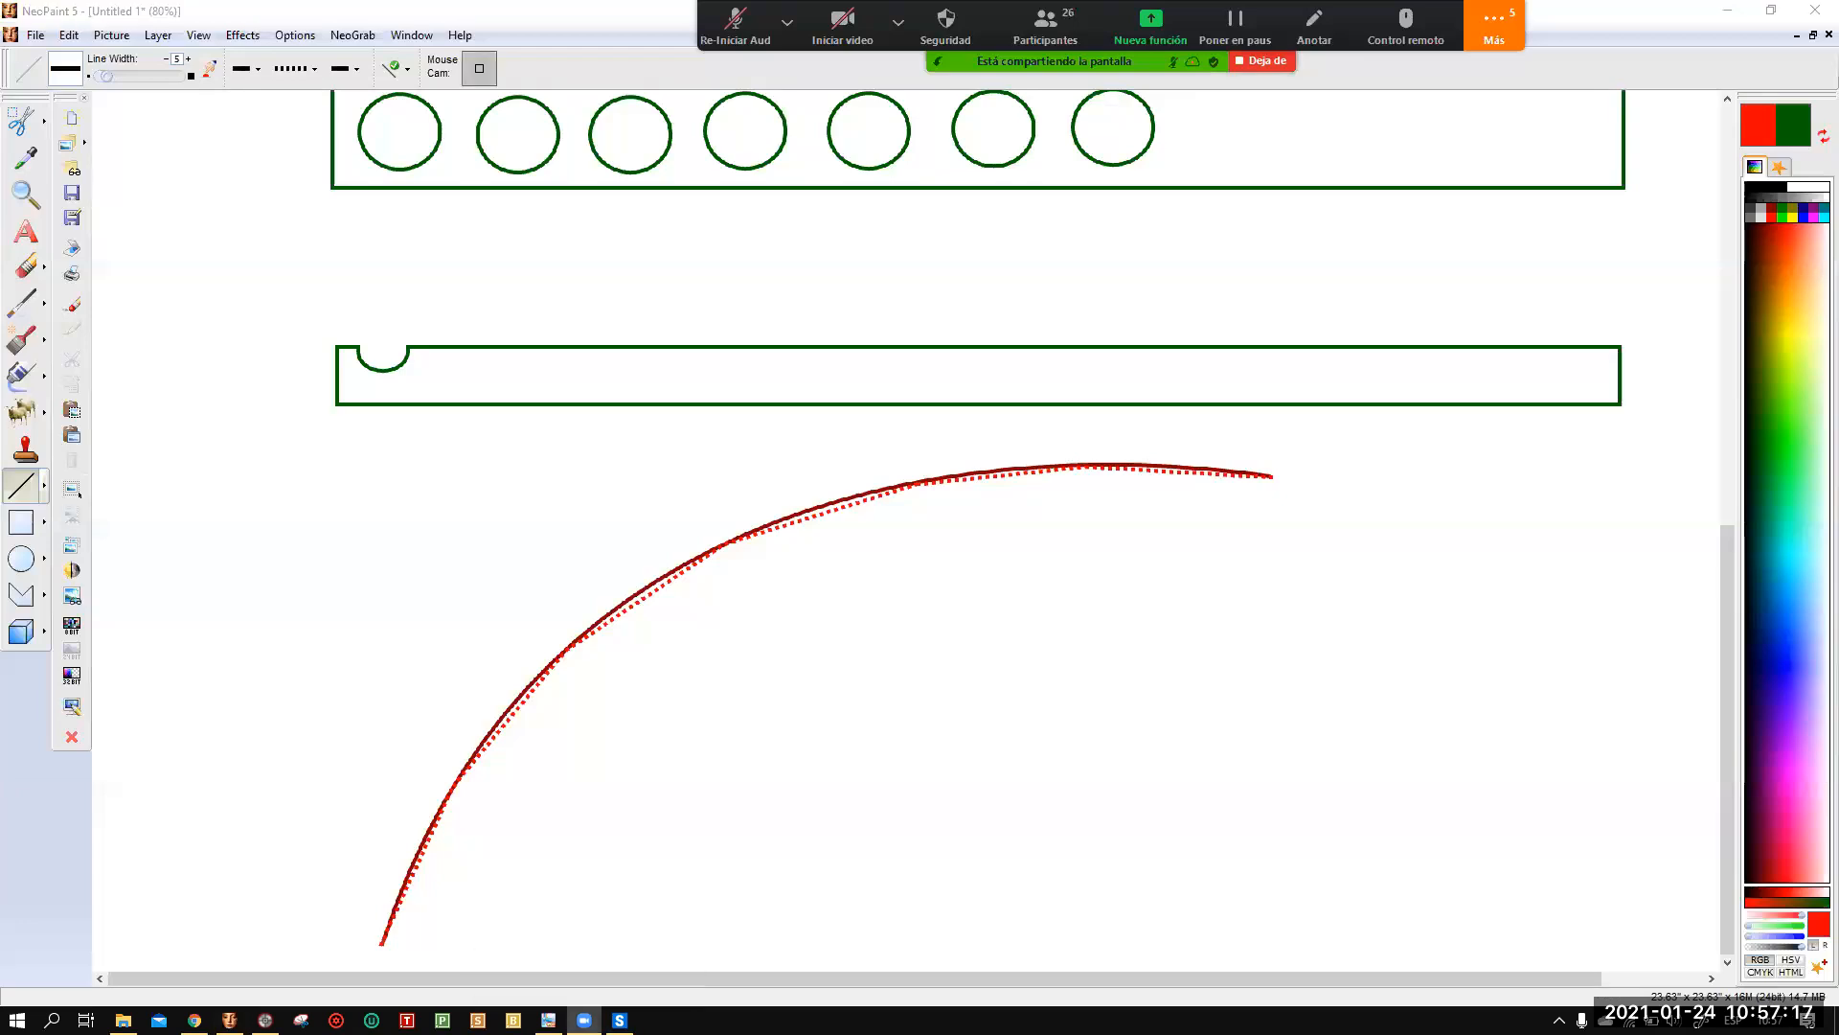
{"action": "right_click", "coordinate": [584, 1020]}
{"action": "left_click", "coordinate": [558, 984]}
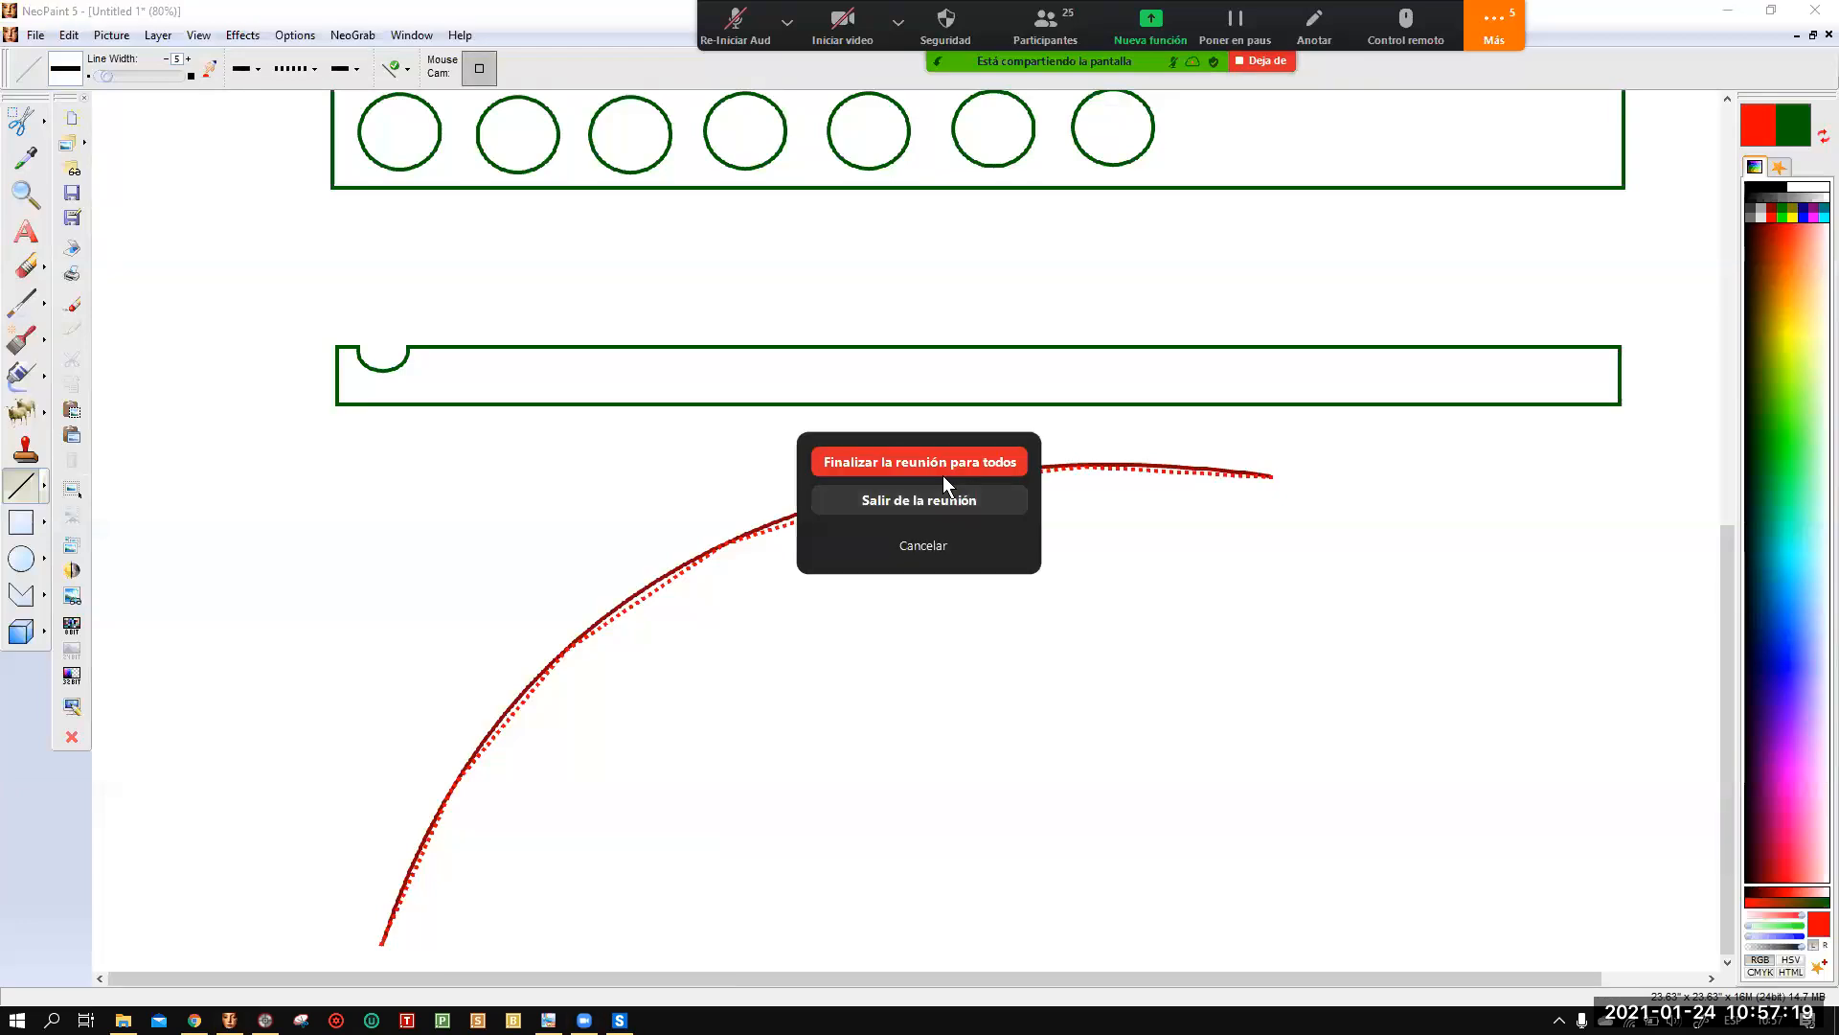